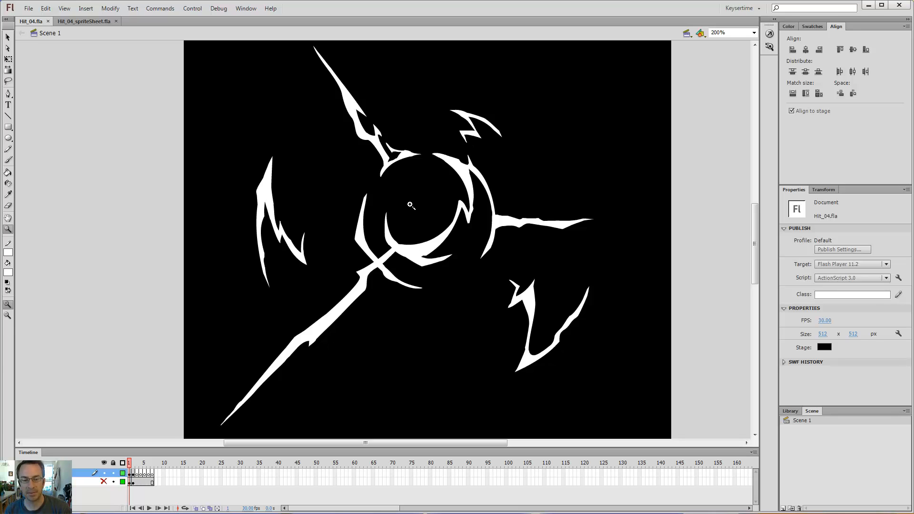
# Compare the hit effect artwork on frames 1 and 2 of the animation.
pyautogui.press('v')
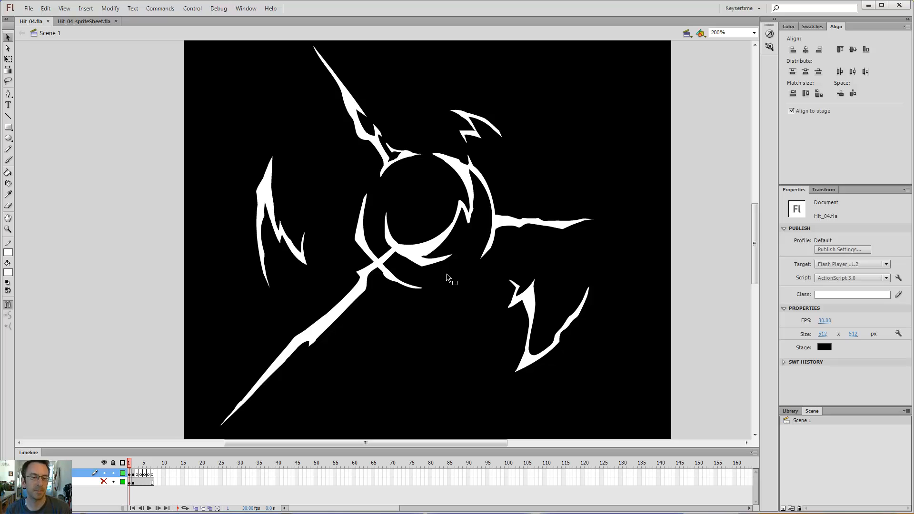
pyautogui.hotkey('ctrl', '-')
pyautogui.hotkey('ctrl', '-')
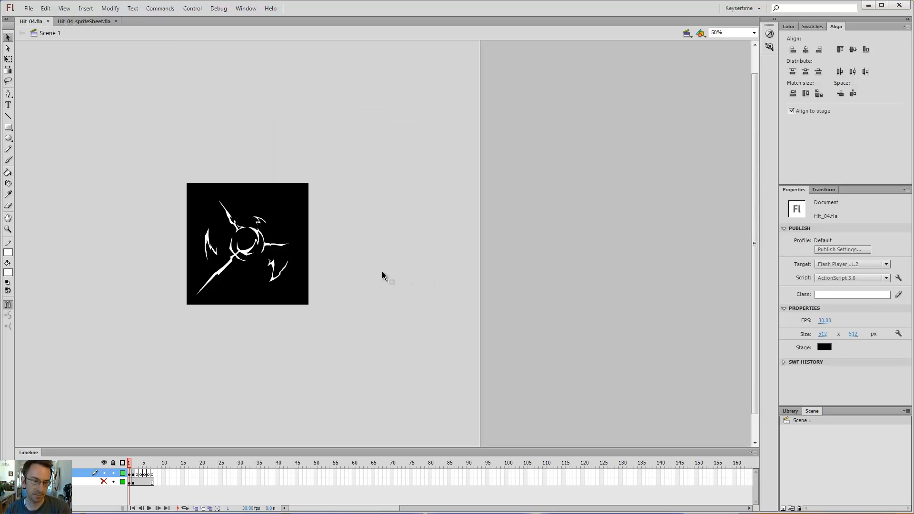
pyautogui.click(133, 463)
pyautogui.press('z')
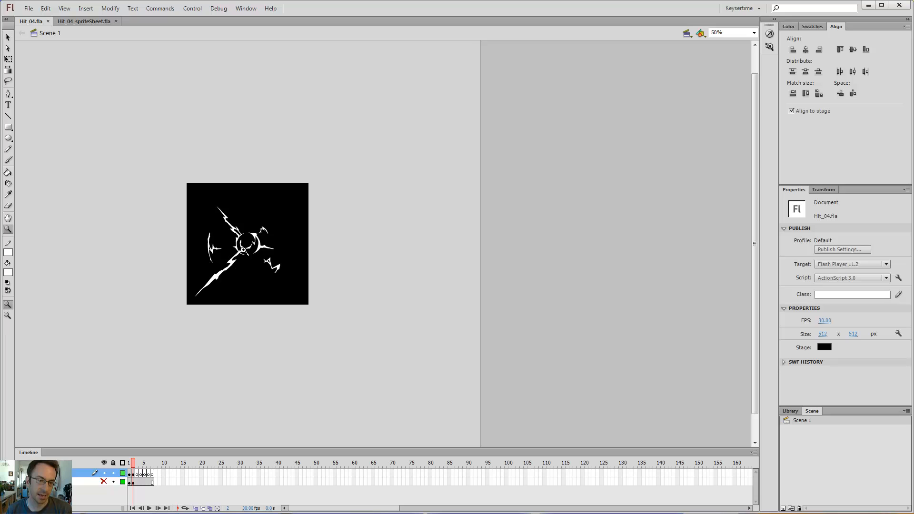
pyautogui.click(243, 250)
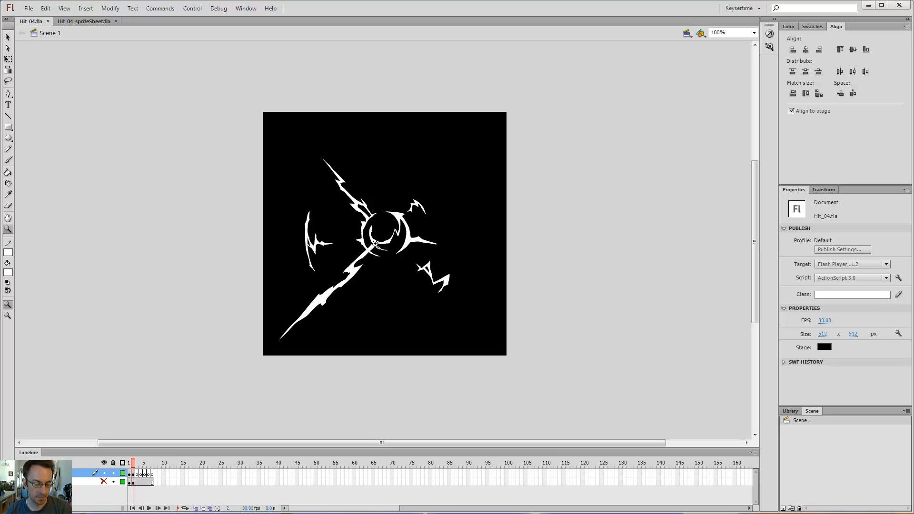
pyautogui.press('v')
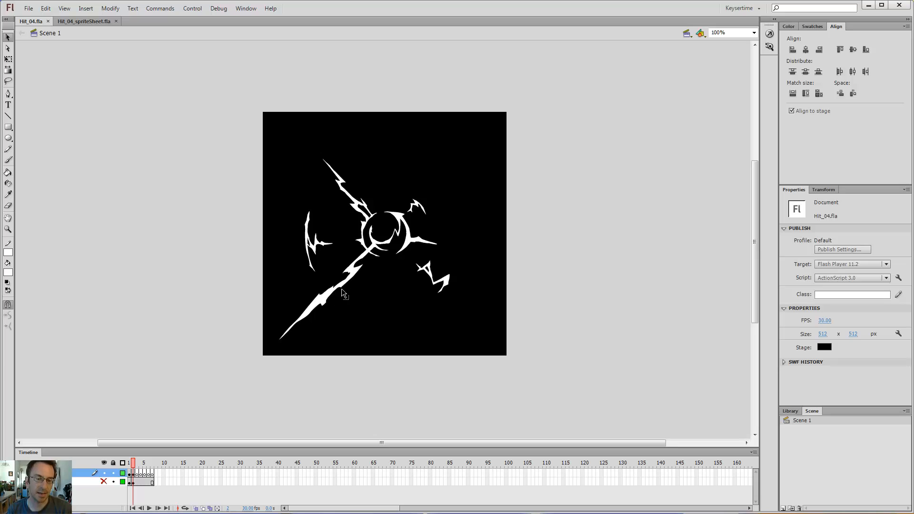
pyautogui.click(129, 464)
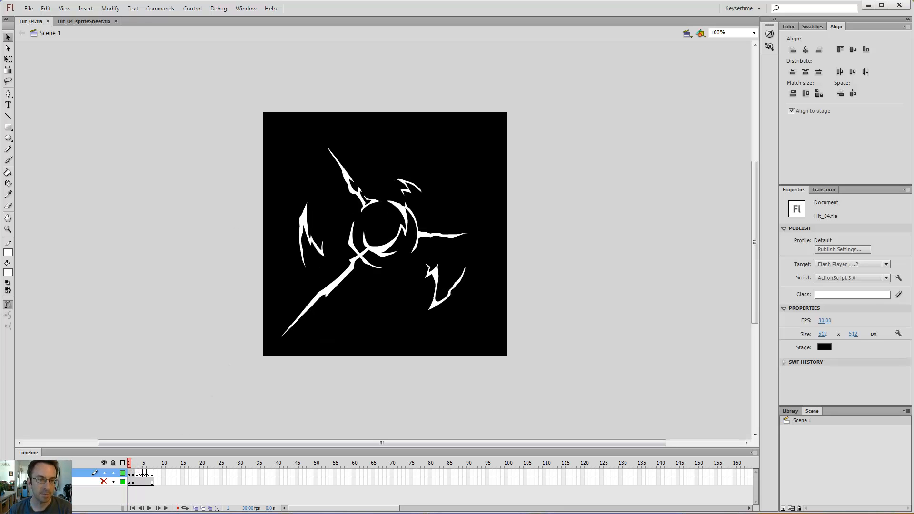
# Show the hidden grid layer and set the radial grid instance's color effect style to None.
pyautogui.click(104, 482)
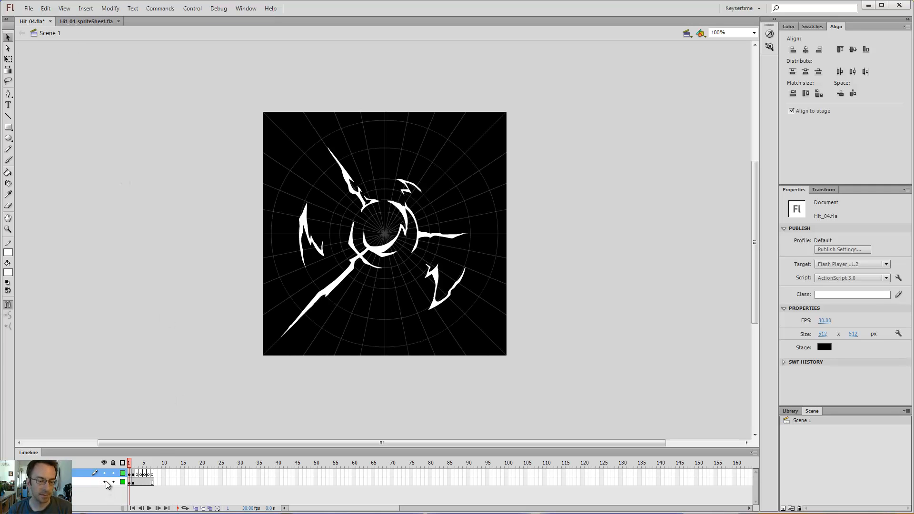
pyautogui.click(331, 353)
pyautogui.click(848, 298)
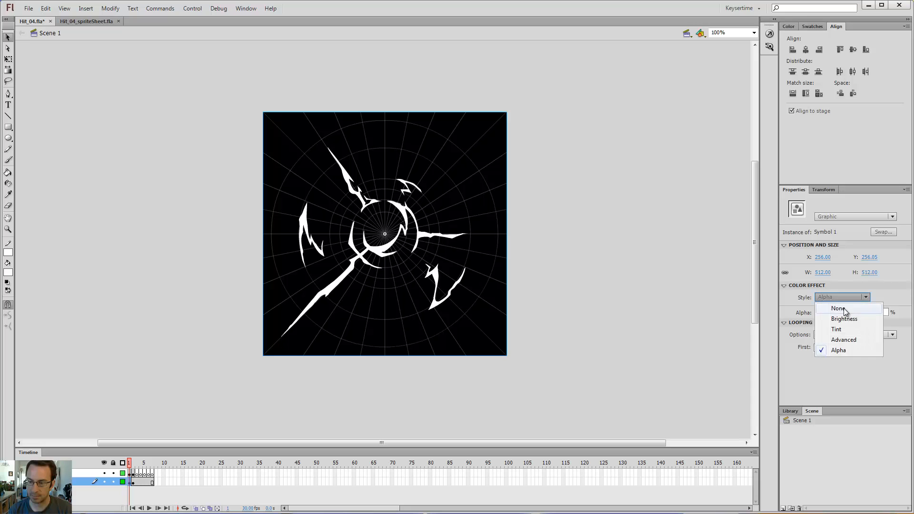
pyautogui.click(834, 306)
pyautogui.click(561, 343)
pyautogui.moveTo(498, 353); pyautogui.dragTo(309, 376)
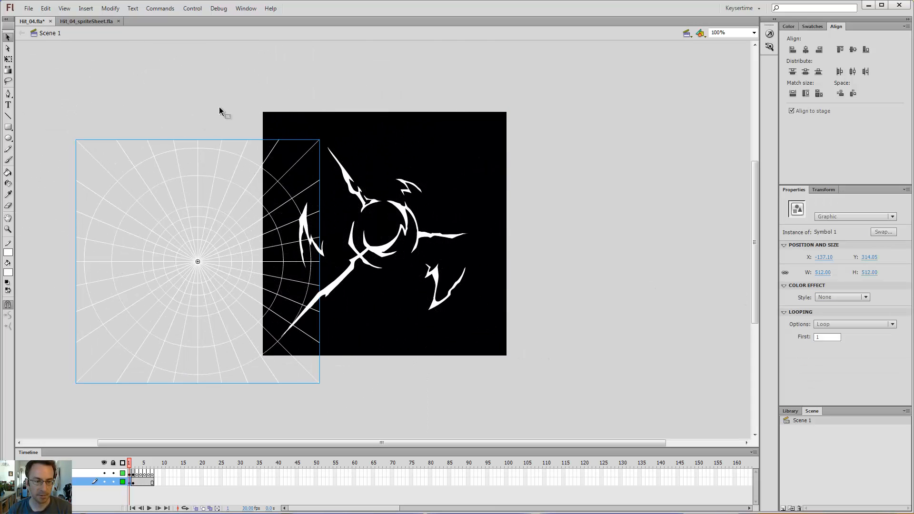
pyautogui.click(216, 93)
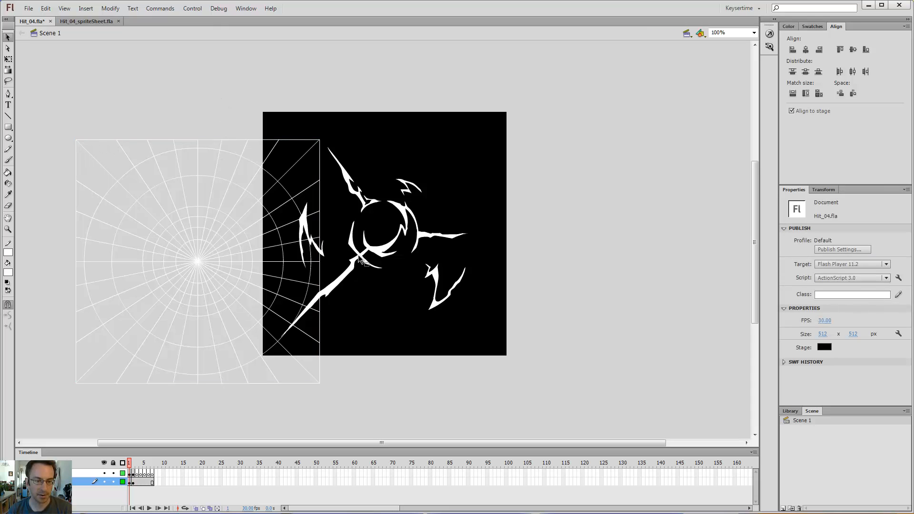
pyautogui.hotkey('ctrl', 'z')
pyautogui.hotkey('ctrl', 'z')
pyautogui.click(319, 82)
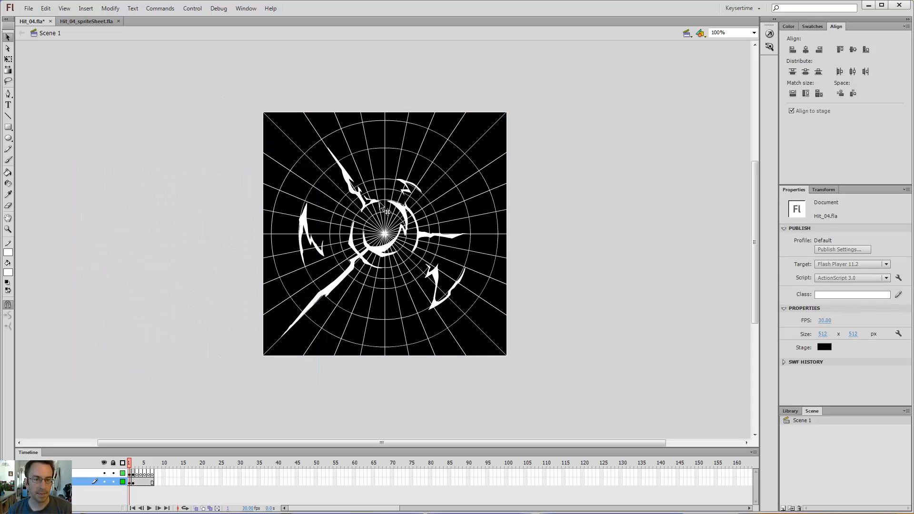
# Switch to Hit_04_spriteSheet.fla and open the first animation instance in the sprite grid for editing.
pyautogui.click(129, 484)
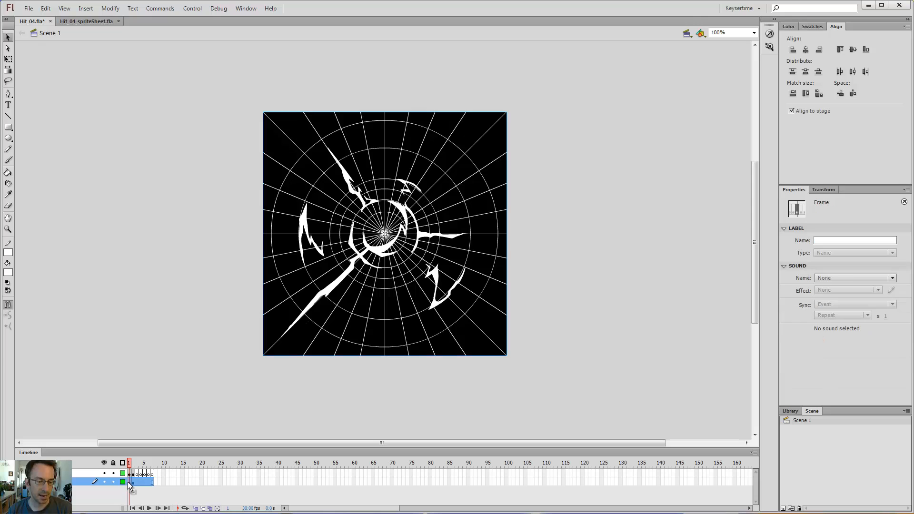
pyautogui.click(130, 474)
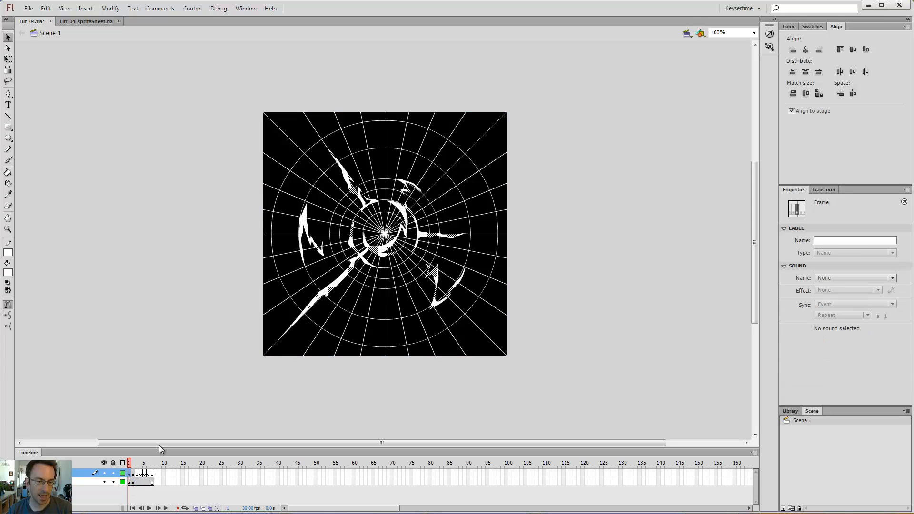
pyautogui.click(98, 21)
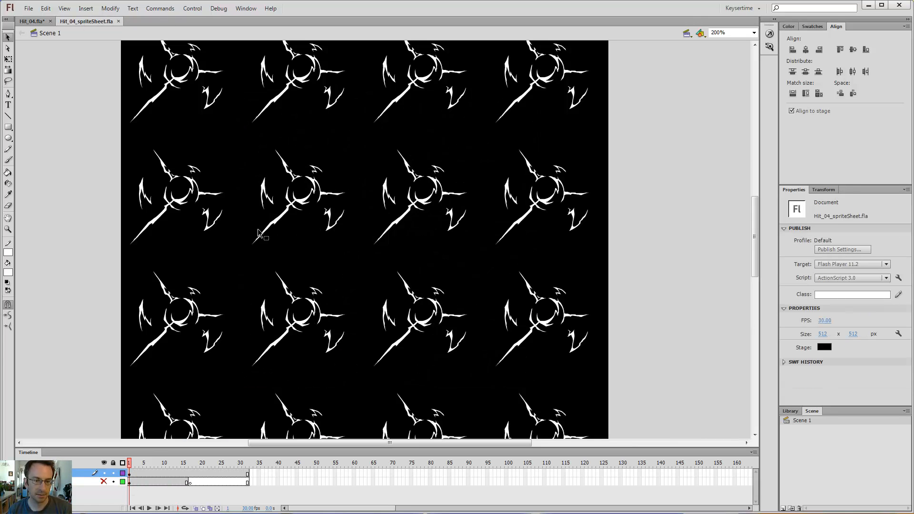
pyautogui.click(198, 77)
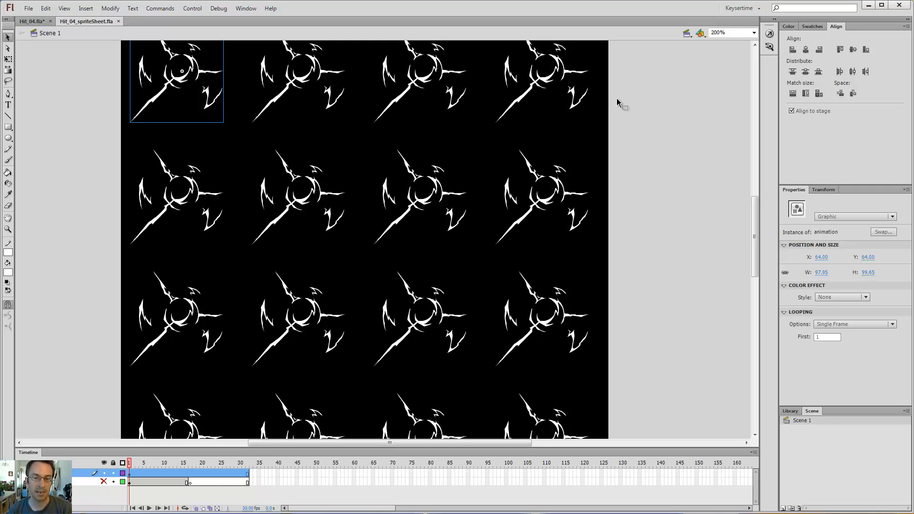
pyautogui.doubleClick(183, 79)
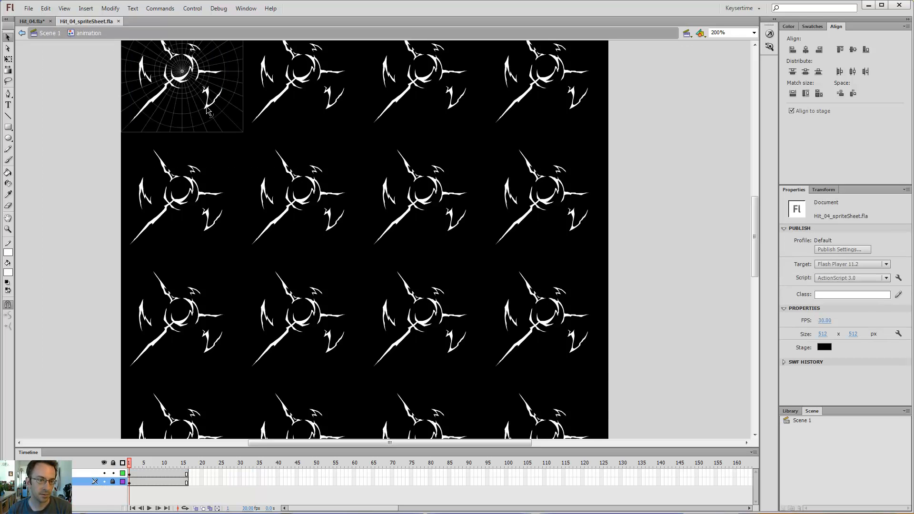
# Examine the animation symbol's artwork and radial guide within its sprite sheet cell, and return to Scene 1.
pyautogui.scroll(3, 137, 130)
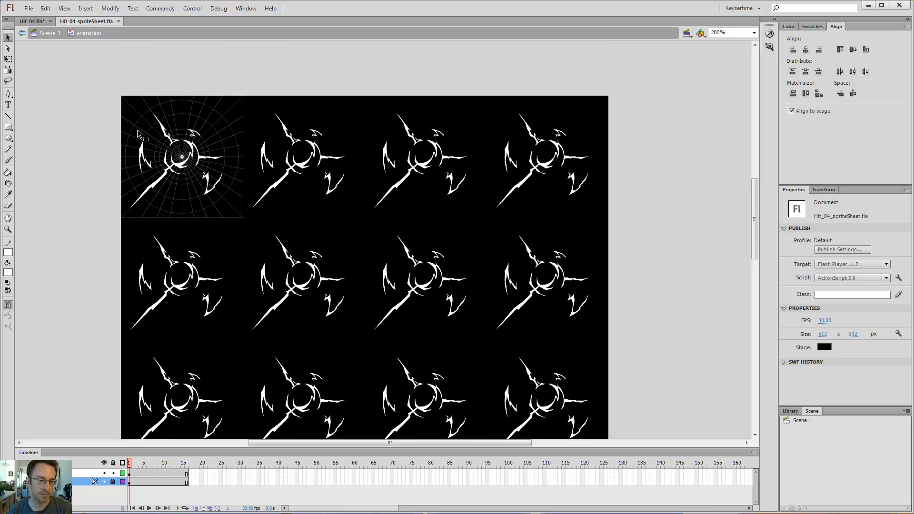
pyautogui.press('z')
pyautogui.click(197, 172)
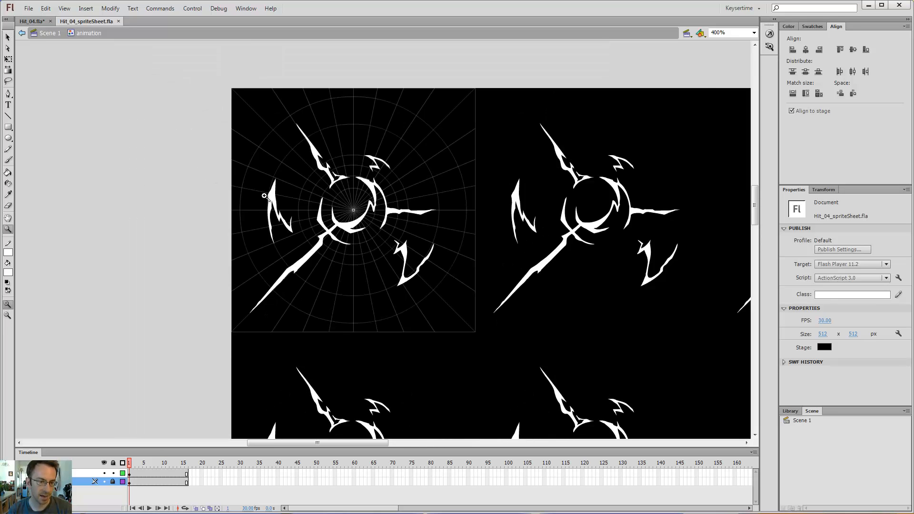
pyautogui.click(380, 227)
pyautogui.moveTo(428, 233); pyautogui.dragTo(579, 162)
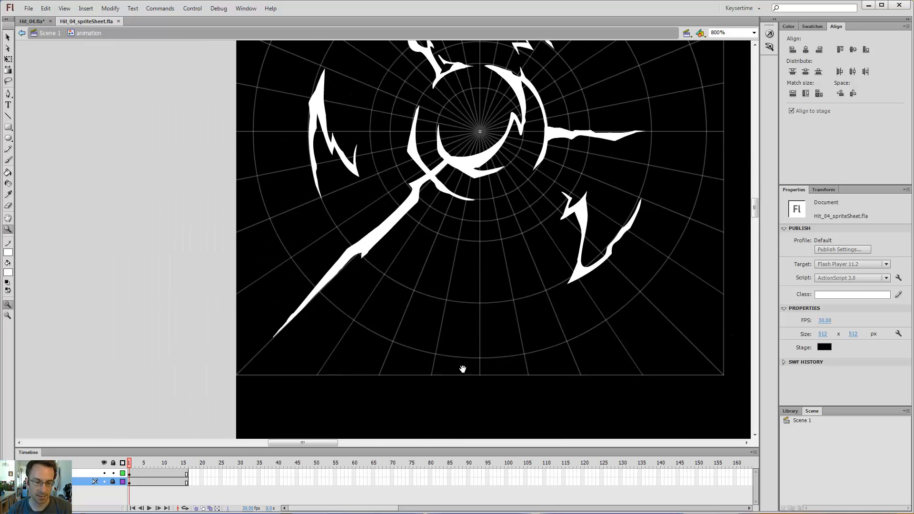
pyautogui.moveTo(463, 370); pyautogui.dragTo(274, 384)
pyautogui.press('v')
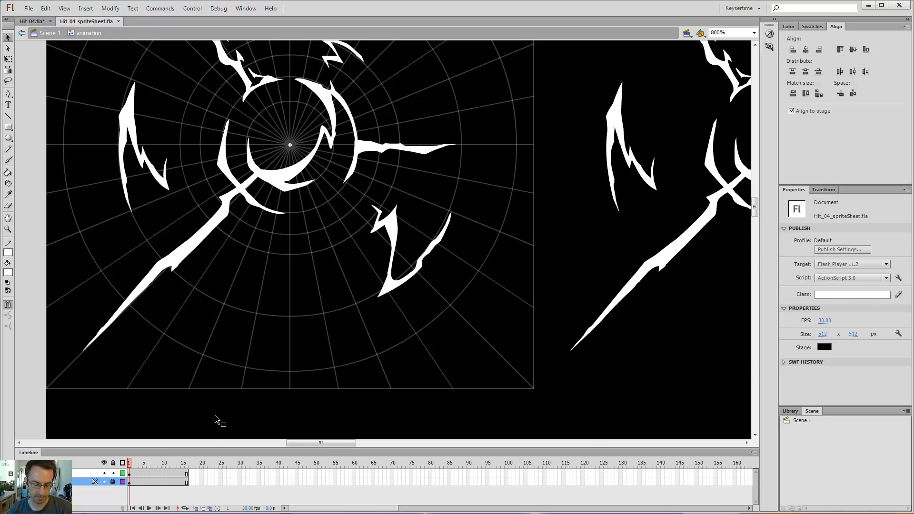
pyautogui.hotkey('ctrl', '-')
pyautogui.hotkey('ctrl', '-')
pyautogui.moveTo(526, 384); pyautogui.dragTo(356, 265)
pyautogui.moveTo(635, 153); pyautogui.dragTo(686, 202)
pyautogui.click(48, 33)
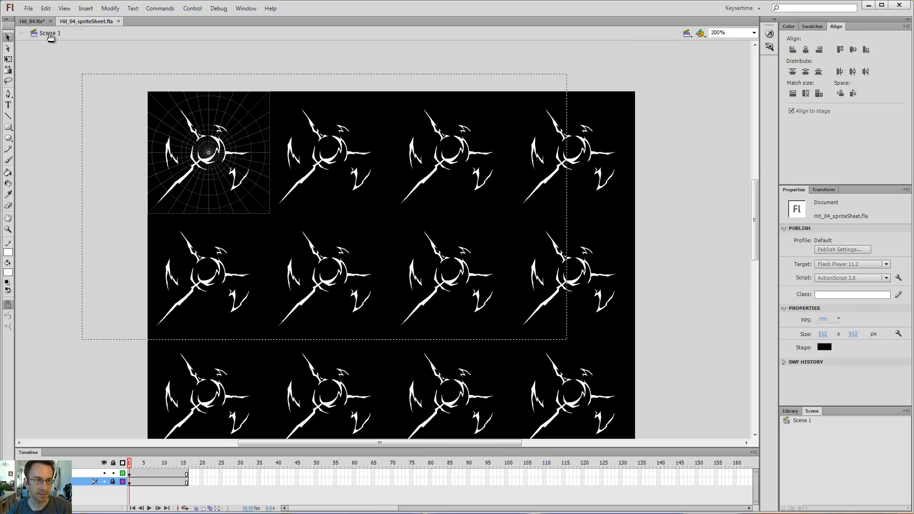
pyautogui.moveTo(102, 306); pyautogui.dragTo(97, 257)
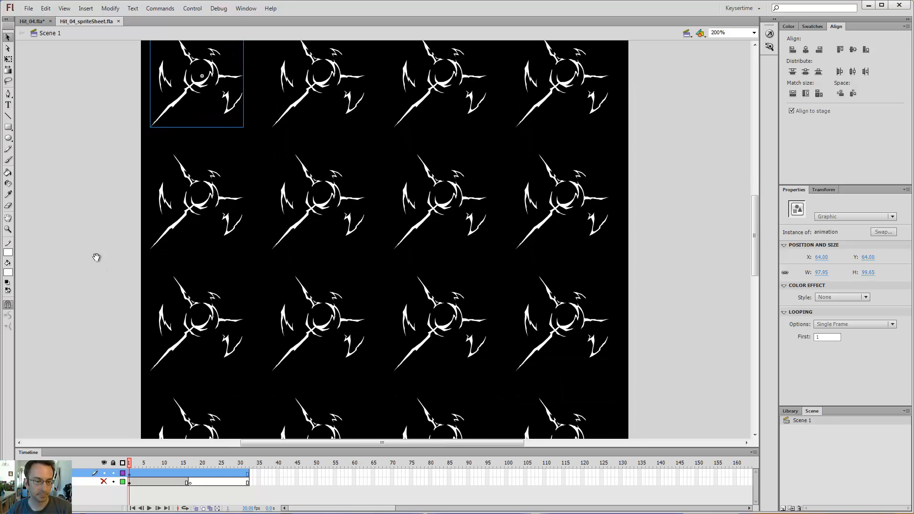
# Hide the sprite grid layer and show the lower layer holding the single large animation instance.
pyautogui.click(104, 473)
pyautogui.click(105, 482)
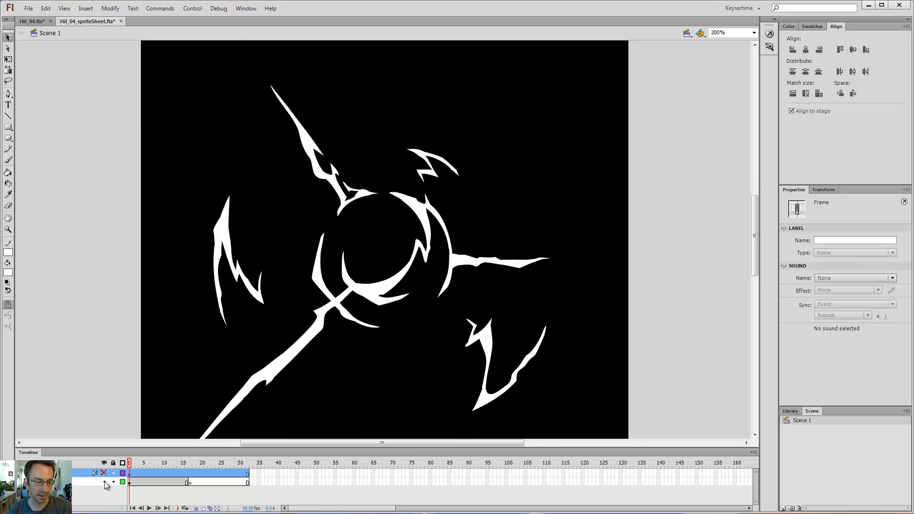
pyautogui.click(130, 482)
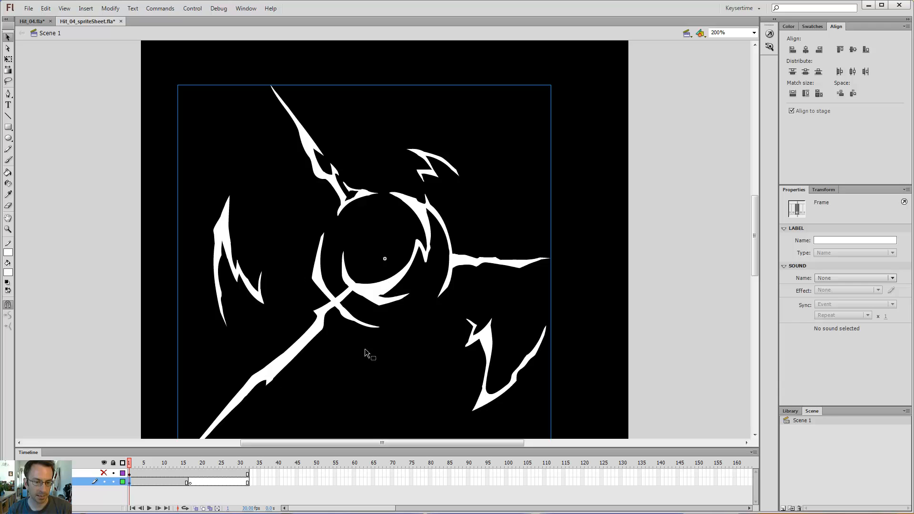
pyautogui.click(114, 286)
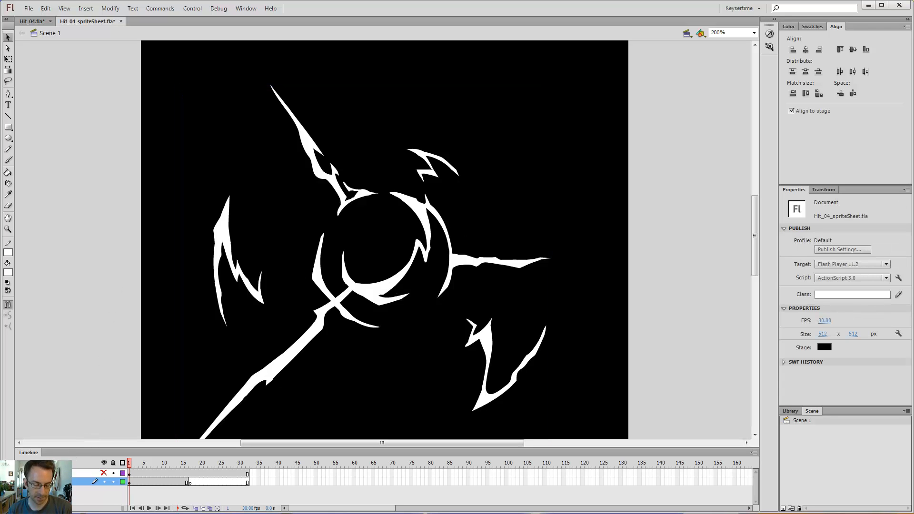
# Test the movie to preview the large animation and close the preview window.
pyautogui.hotkey('ctrl', 'Return')
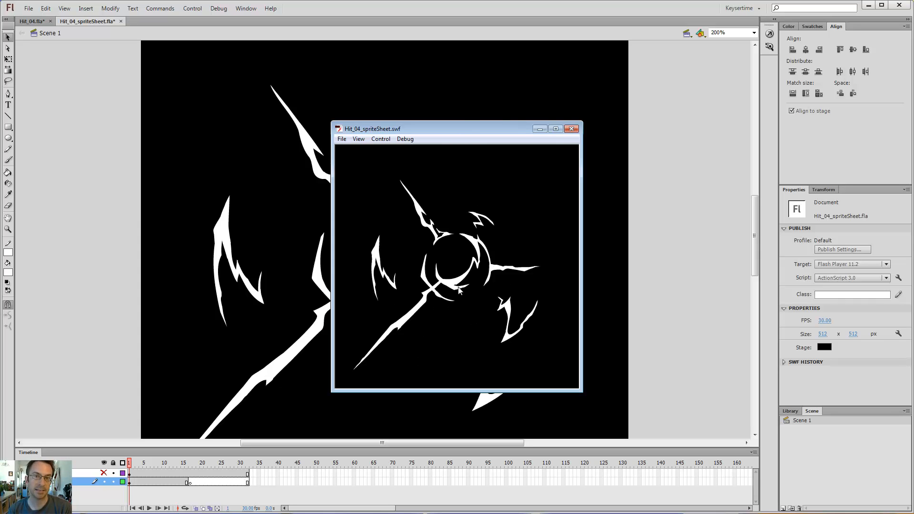
pyautogui.click(572, 129)
pyautogui.moveTo(588, 250); pyautogui.dragTo(628, 243)
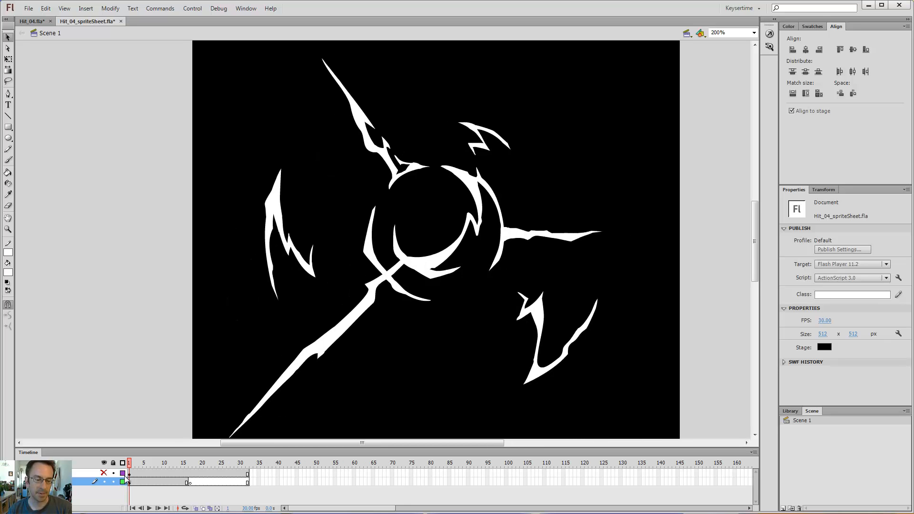
# Open the large animation symbol for editing and insert a blank keyframe at frame 3 of the artwork layer.
pyautogui.click(420, 270)
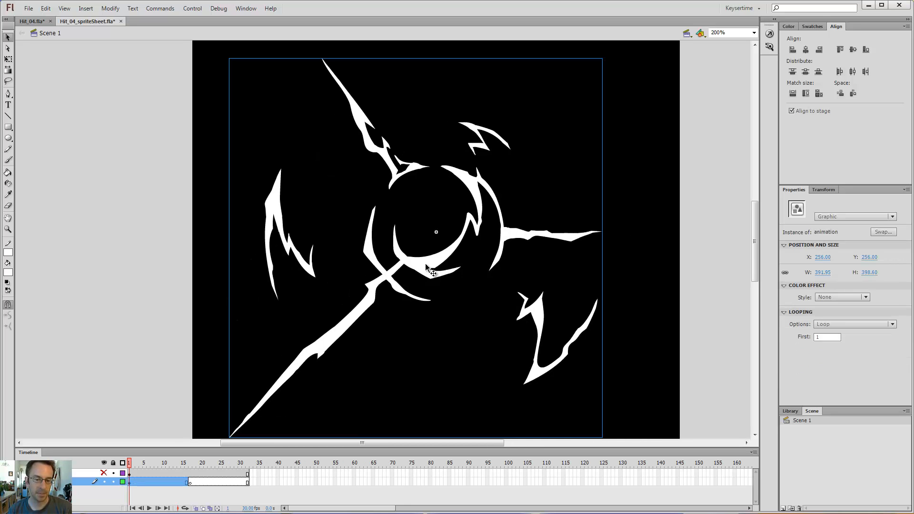
pyautogui.doubleClick(425, 264)
pyautogui.moveTo(488, 271); pyautogui.dragTo(448, 270)
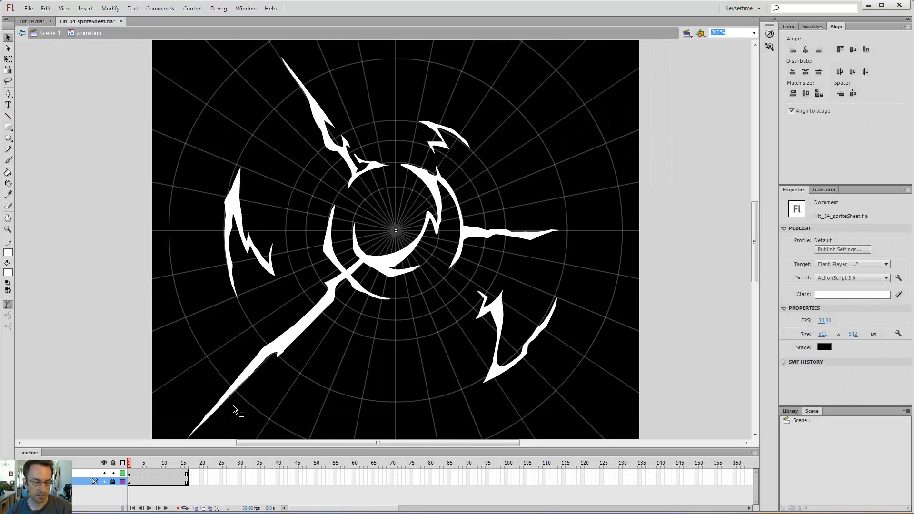
pyautogui.click(130, 474)
pyautogui.click(138, 474)
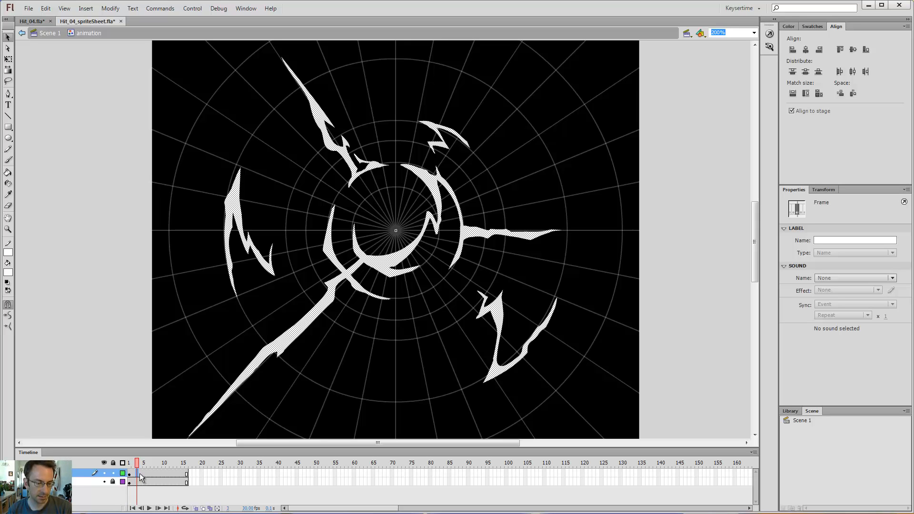
pyautogui.press('F7')
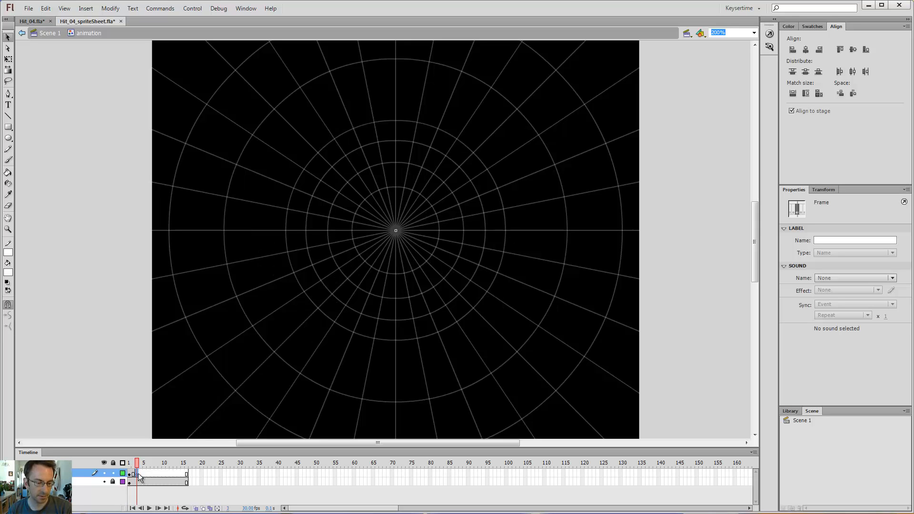
# Move the artwork from frame 1 to frame 3 and insert a blank keyframe at frame 5.
pyautogui.click(130, 473)
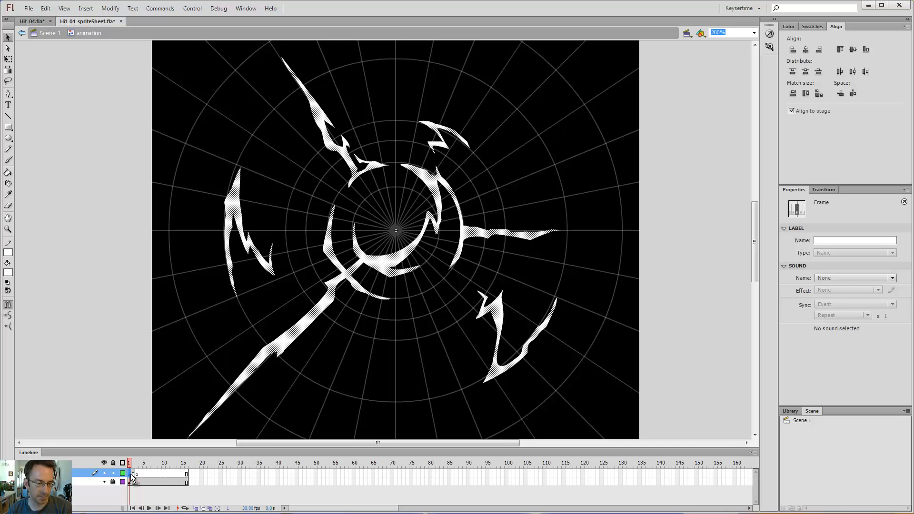
pyautogui.moveTo(130, 475); pyautogui.dragTo(132, 474)
pyautogui.click(137, 474)
pyautogui.click(145, 474)
pyautogui.press('F7')
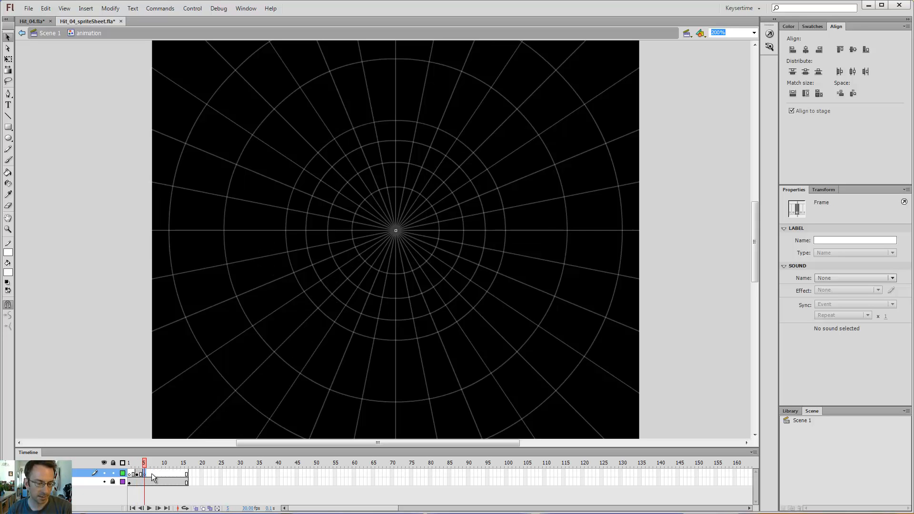
# Insert blank keyframes at frames 7, 11 and 15 of the artwork layer.
pyautogui.click(152, 473)
pyautogui.press('F7')
pyautogui.click(162, 474)
pyautogui.click(165, 474)
pyautogui.moveTo(164, 473); pyautogui.dragTo(168, 473)
pyautogui.click(179, 473)
pyautogui.click(184, 474)
pyautogui.press('F7')
# Cut the three detached outer arc shapes from frame 3 and paste them in place at frame 7 of the artwork layer.
pyautogui.click(136, 474)
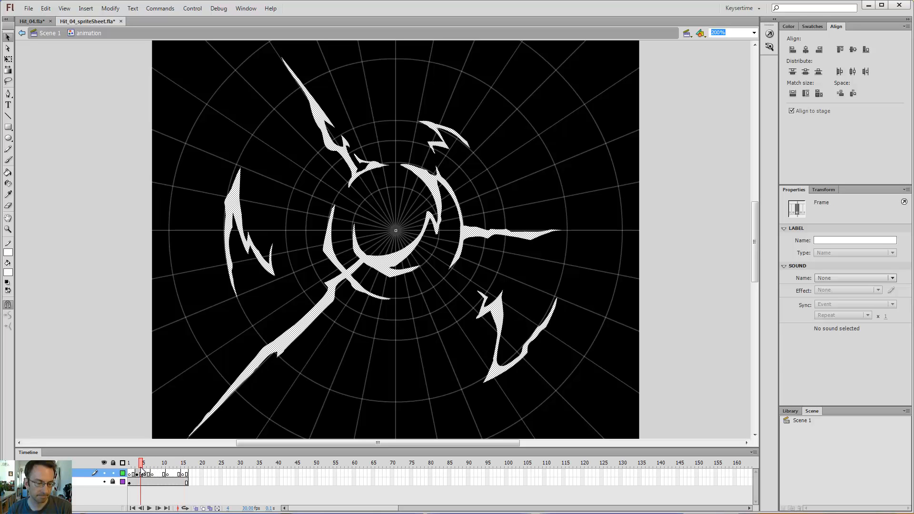
pyautogui.click(290, 224)
pyautogui.click(275, 272)
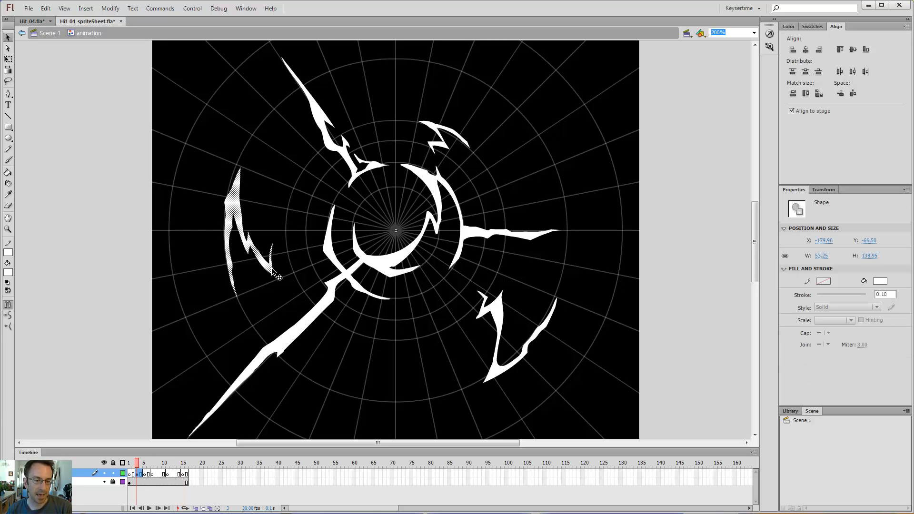
pyautogui.keyDown('shift'); pyautogui.click(454, 126); pyautogui.keyUp('shift')
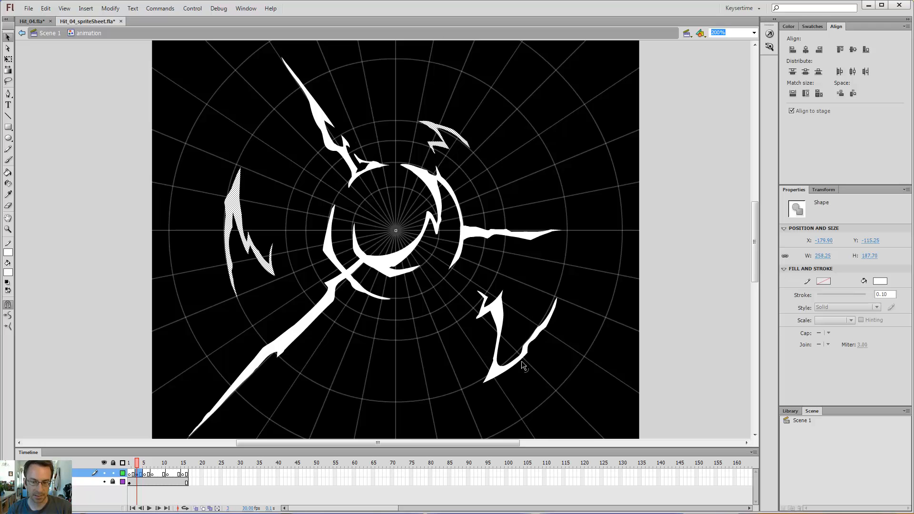
pyautogui.keyDown('shift'); pyautogui.click(530, 340); pyautogui.keyUp('shift')
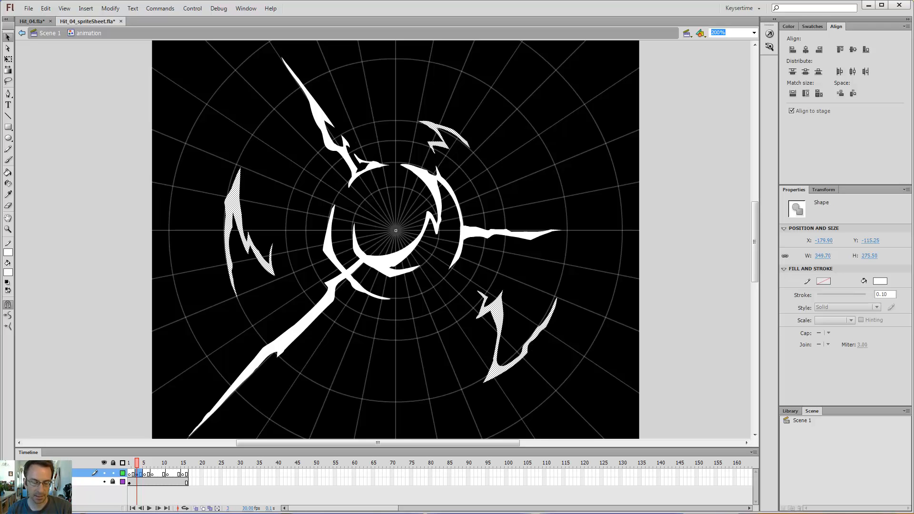
pyautogui.moveTo(450, 135); pyautogui.dragTo(464, 97)
pyautogui.hotkey('ctrl', 'z')
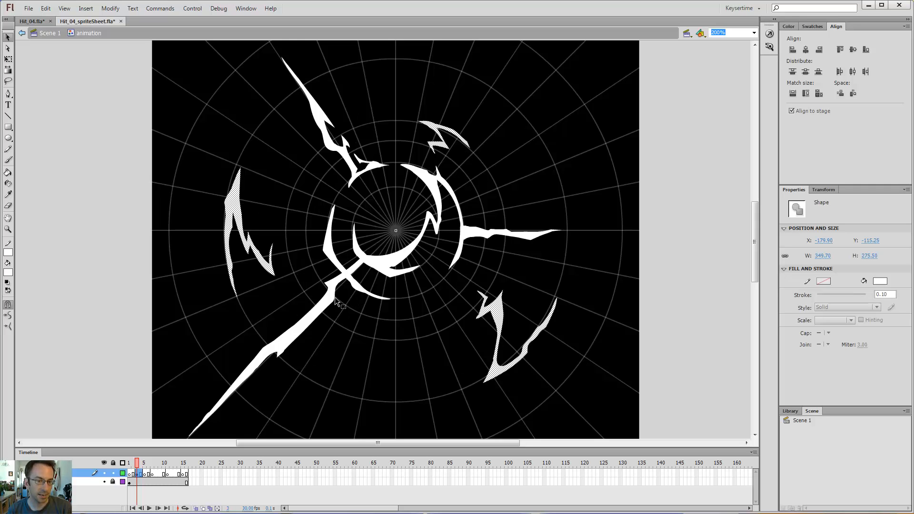
pyautogui.click(375, 222)
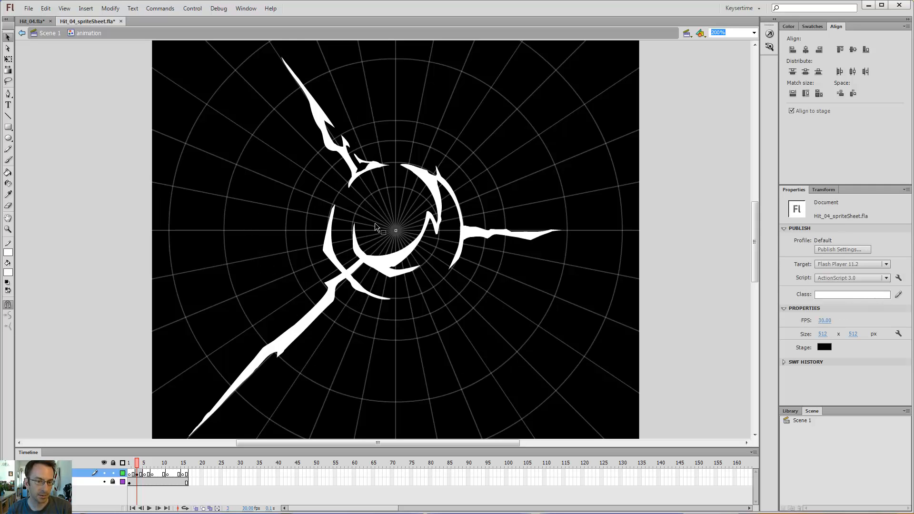
pyautogui.click(153, 474)
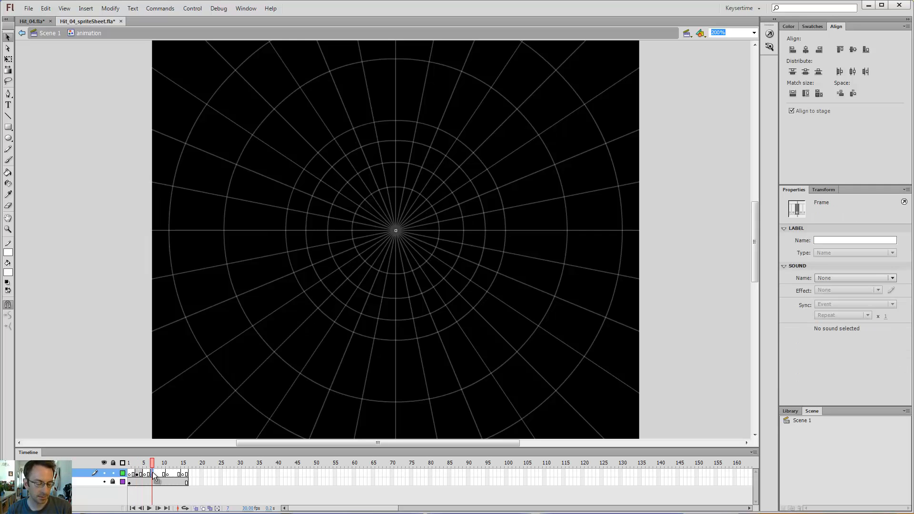
pyautogui.hotkey('ctrl', 'shift', 'v')
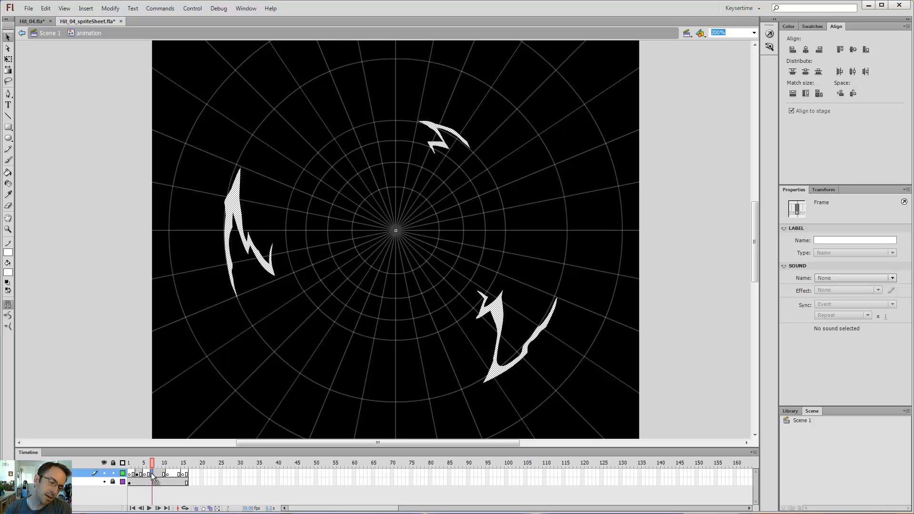
# Move the pasted arcs to frame 9, ending them with a blank keyframe at frame 13, and clear the blank keyframe at frame 15.
pyautogui.moveTo(153, 478); pyautogui.dragTo(176, 475)
pyautogui.click(168, 474)
pyautogui.click(184, 474)
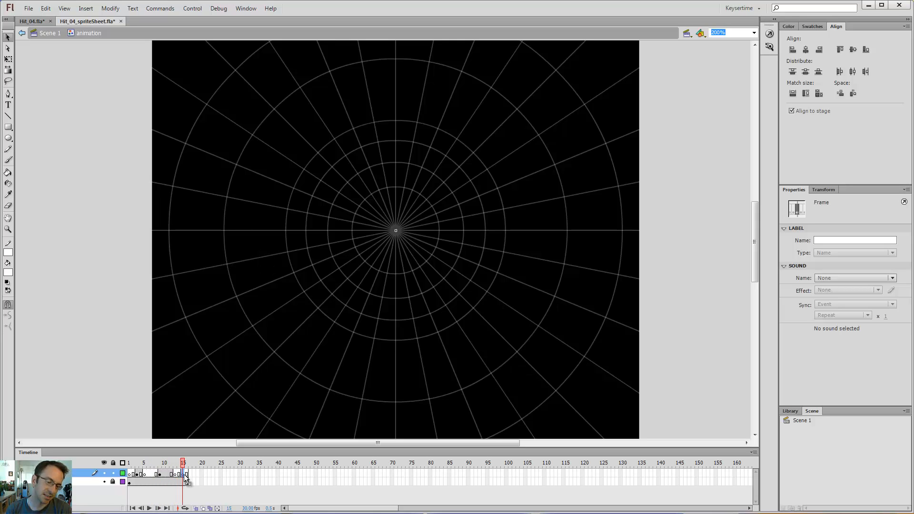
pyautogui.moveTo(174, 474); pyautogui.dragTo(138, 472)
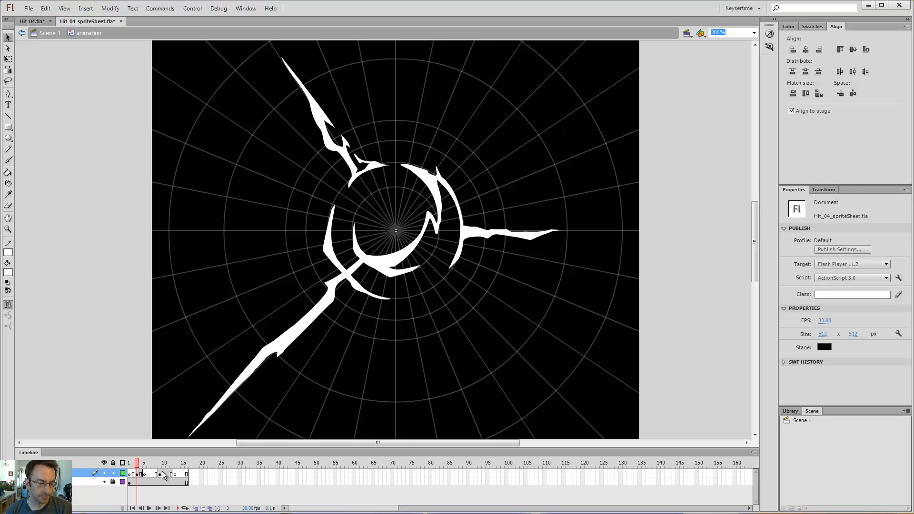
# Add a new layer directly beneath the artwork layer and move the outer arcs' frames 9 to 12 onto it.
pyautogui.click(20, 509)
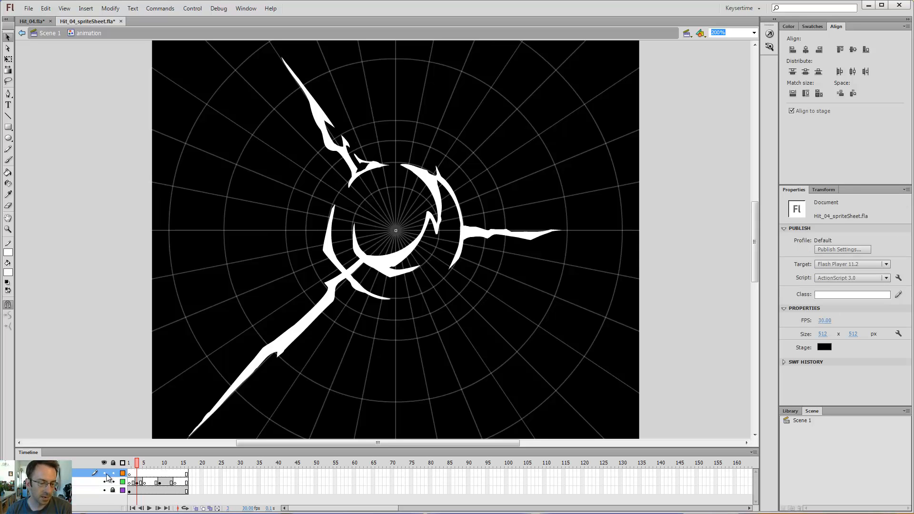
pyautogui.moveTo(48, 474); pyautogui.dragTo(48, 486)
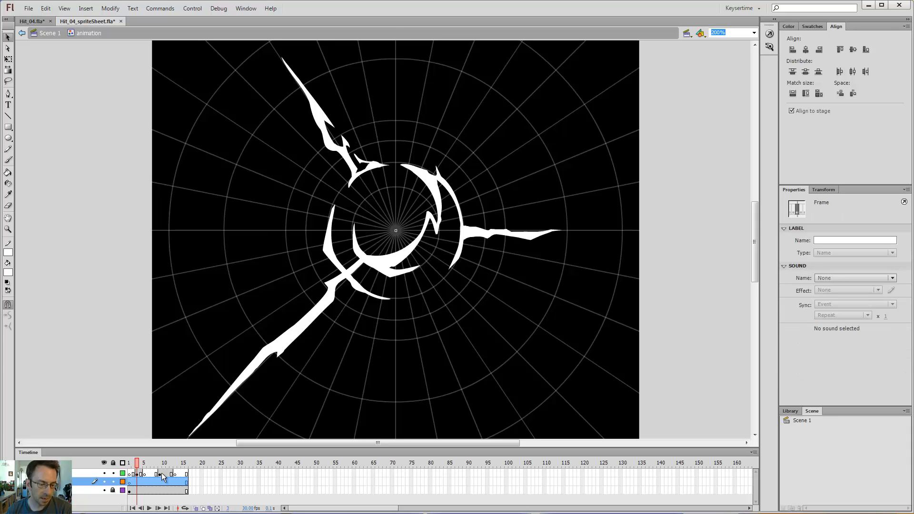
pyautogui.moveTo(160, 476); pyautogui.dragTo(172, 475)
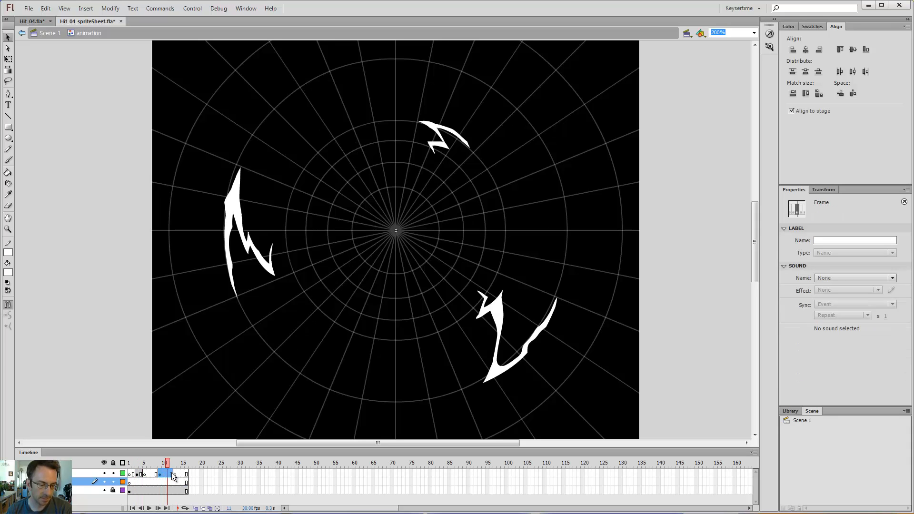
pyautogui.click(159, 474)
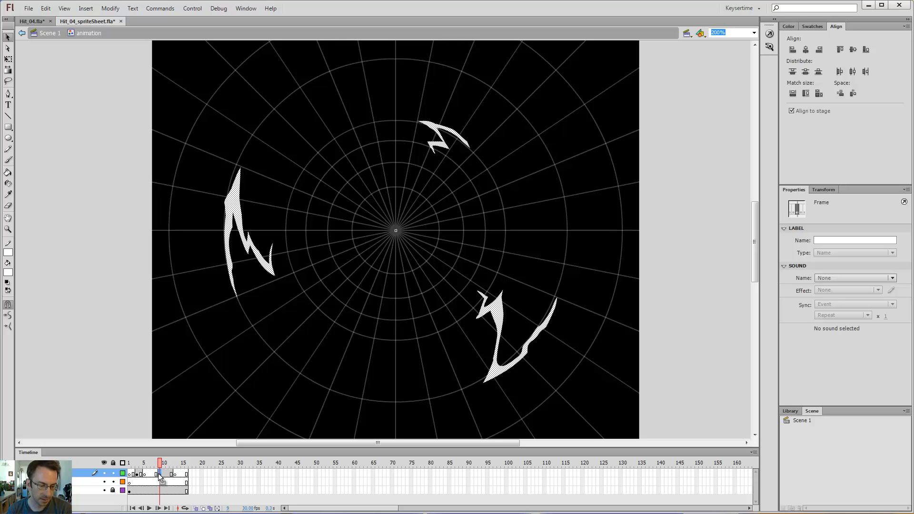
pyautogui.moveTo(160, 475); pyautogui.dragTo(187, 474)
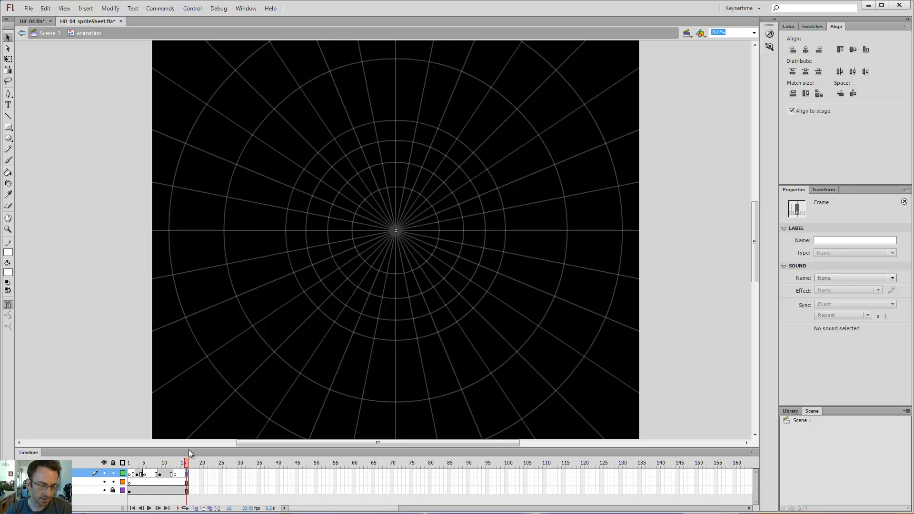
pyautogui.click(160, 474)
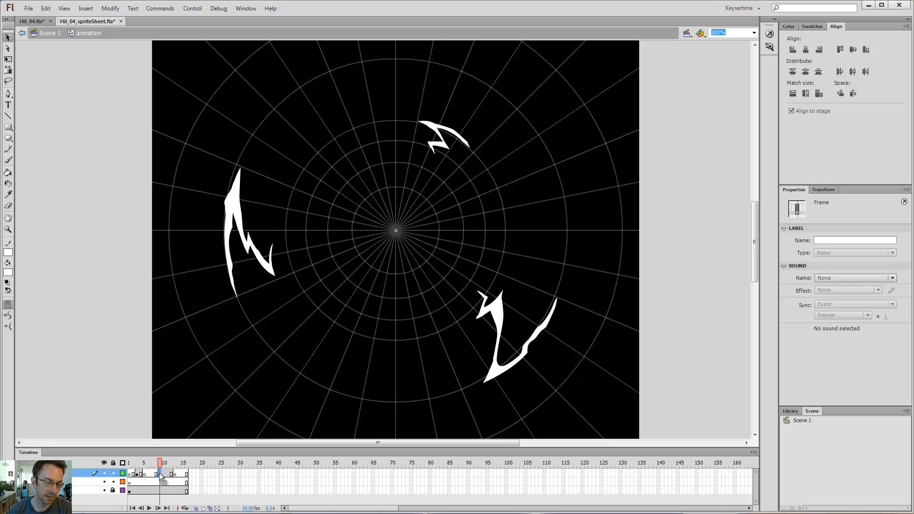
pyautogui.click(187, 474)
pyautogui.moveTo(161, 474); pyautogui.dragTo(171, 475)
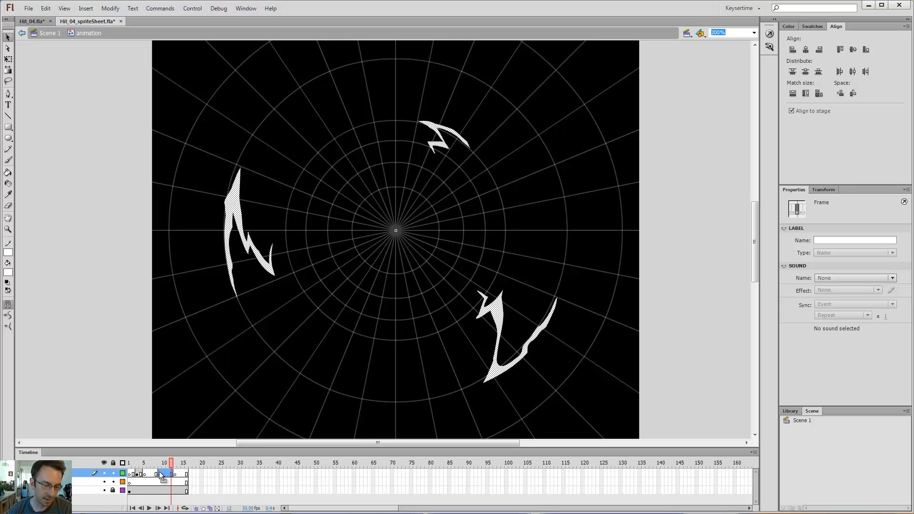
pyautogui.click(159, 483)
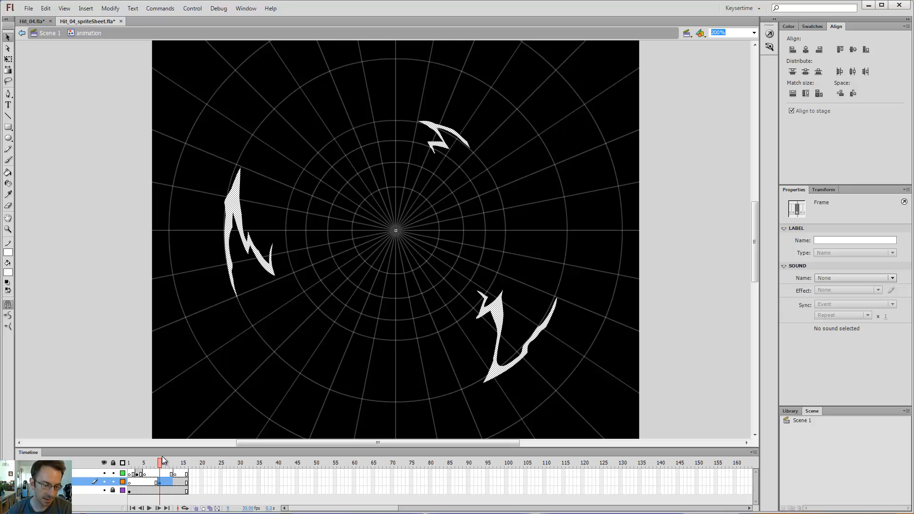
# Insert blank keyframes at frames 13 and 7 of the new layer.
pyautogui.click(175, 484)
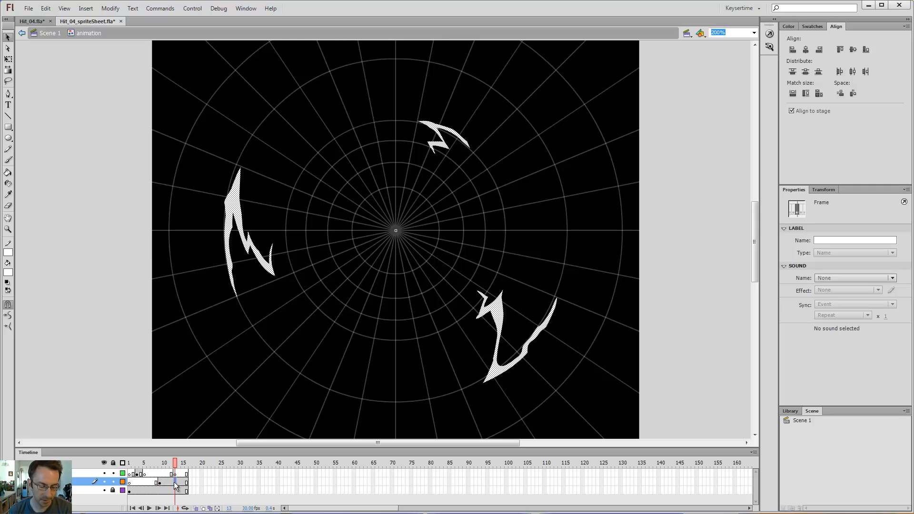
pyautogui.press('F7')
pyautogui.click(147, 484)
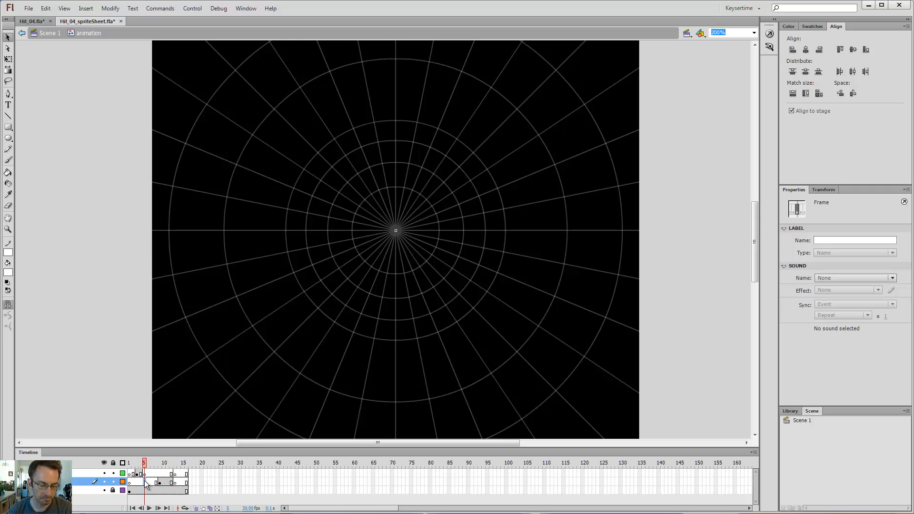
pyautogui.press('F7')
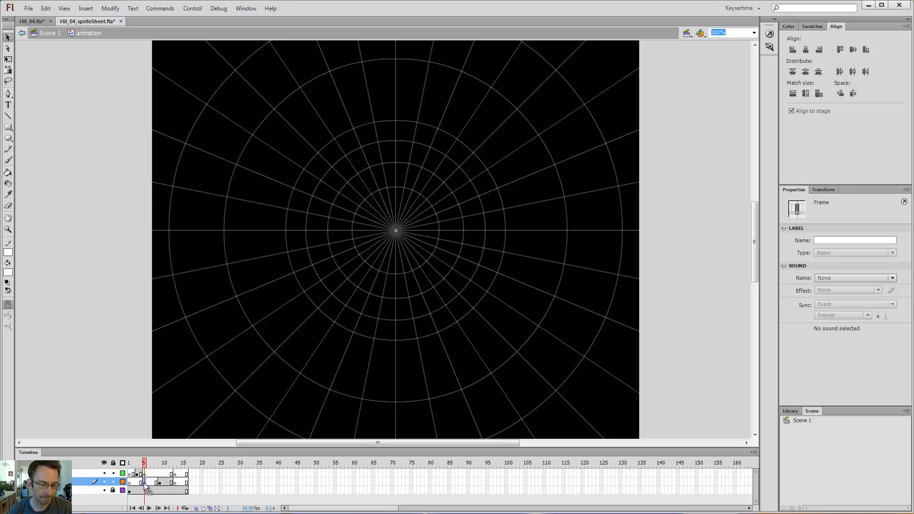
pyautogui.moveTo(147, 485); pyautogui.dragTo(151, 484)
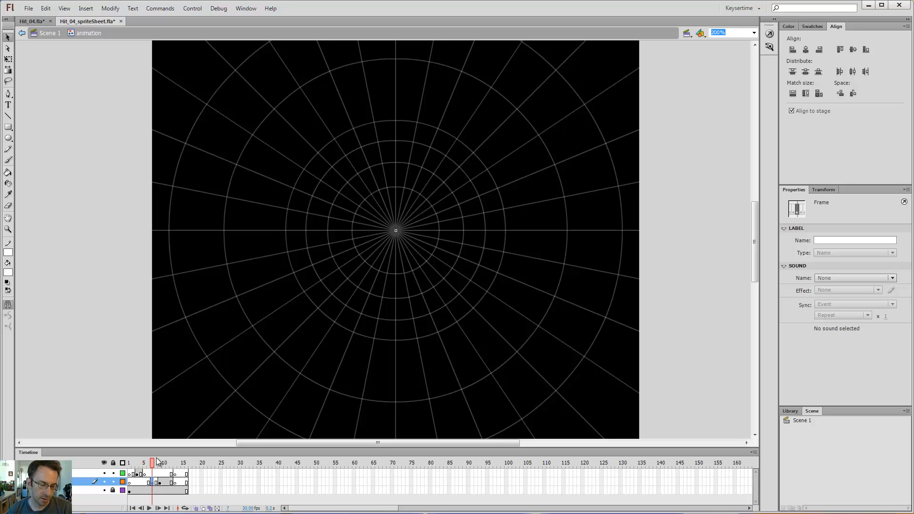
# Space the artwork layer's remaining blank keyframes at frames 7, 11 and 15, and play through the animation.
pyautogui.click(152, 474)
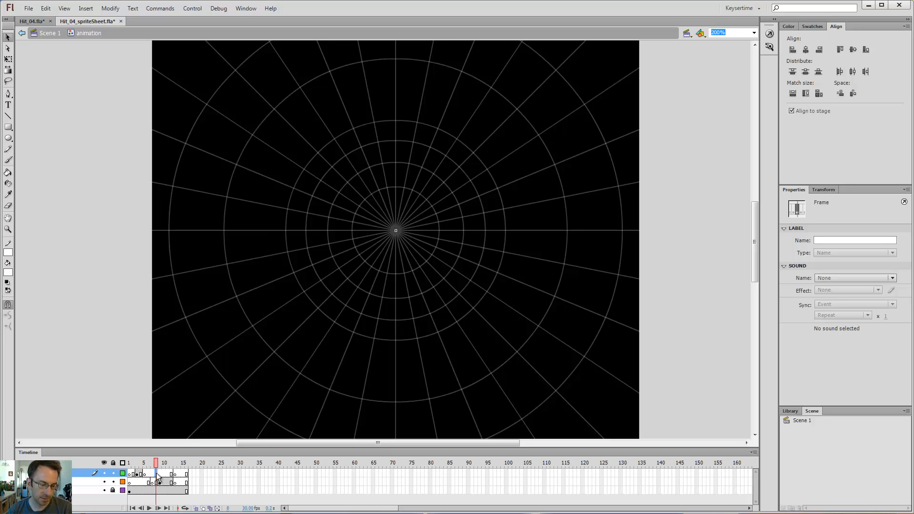
pyautogui.moveTo(154, 478); pyautogui.dragTo(186, 482)
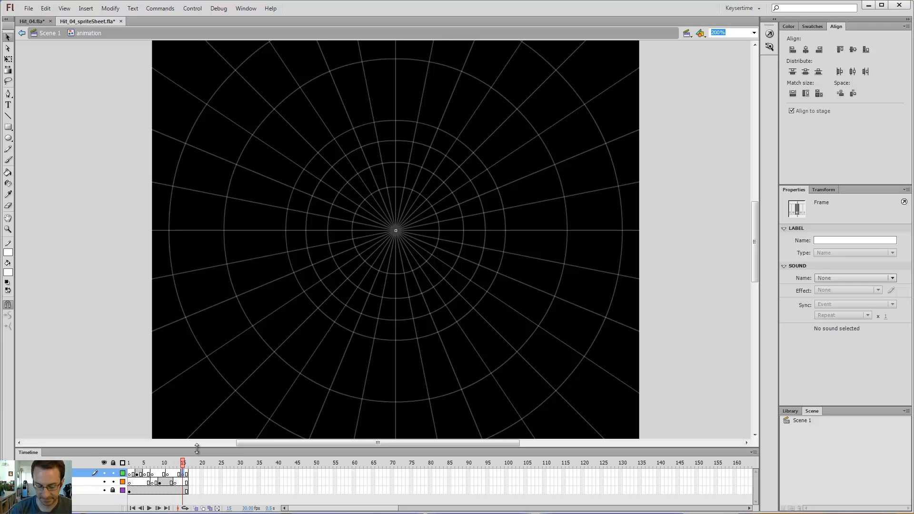
pyautogui.press('Return')
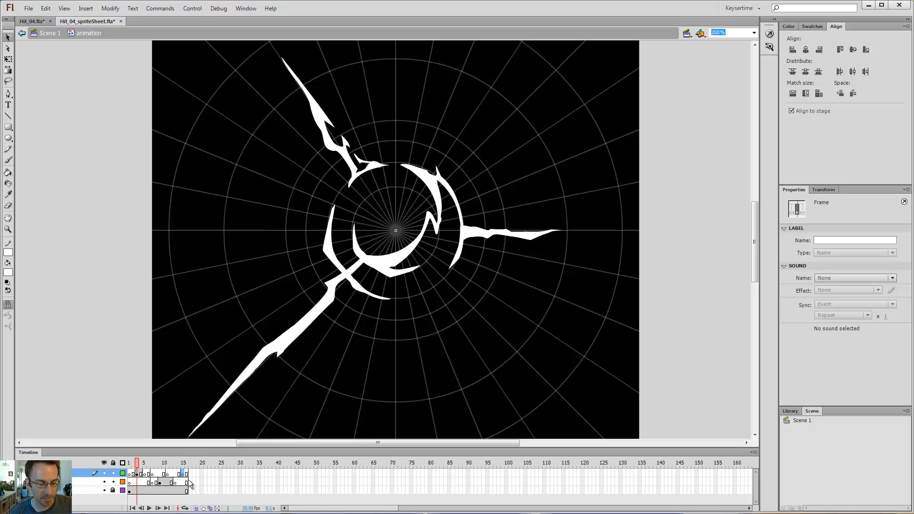
pyautogui.press('.')
pyautogui.press('.')
pyautogui.press('.')
pyautogui.press('.')
# Hide the new outer arcs layer and turn on onion skinning with the playhead at frame 1.
pyautogui.click(104, 483)
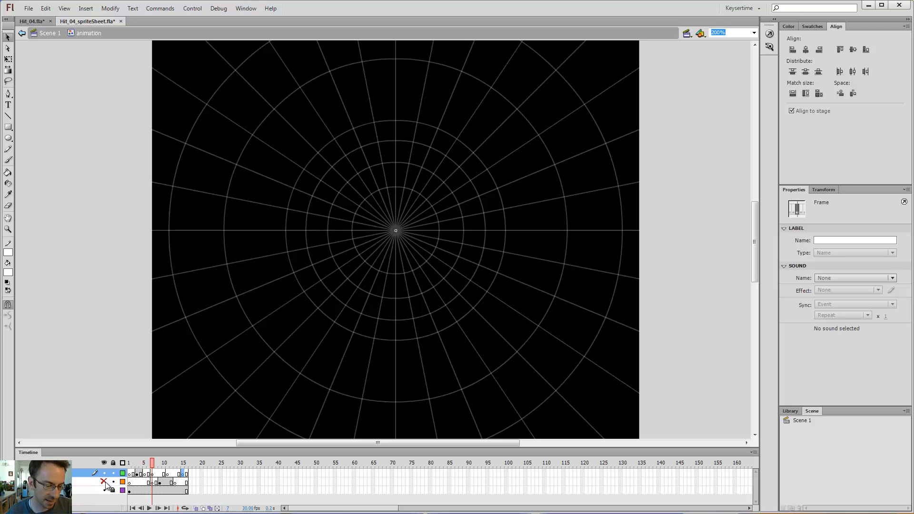
pyautogui.moveTo(160, 465); pyautogui.dragTo(129, 470)
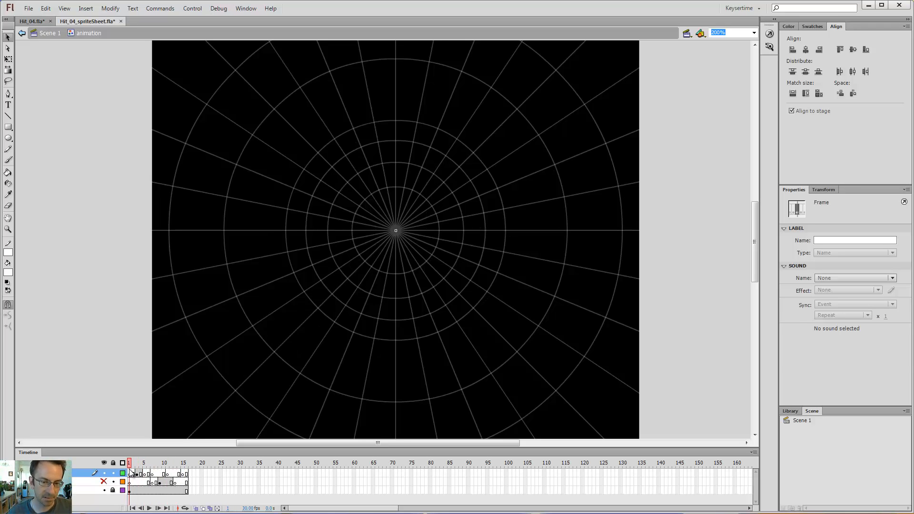
pyautogui.click(196, 508)
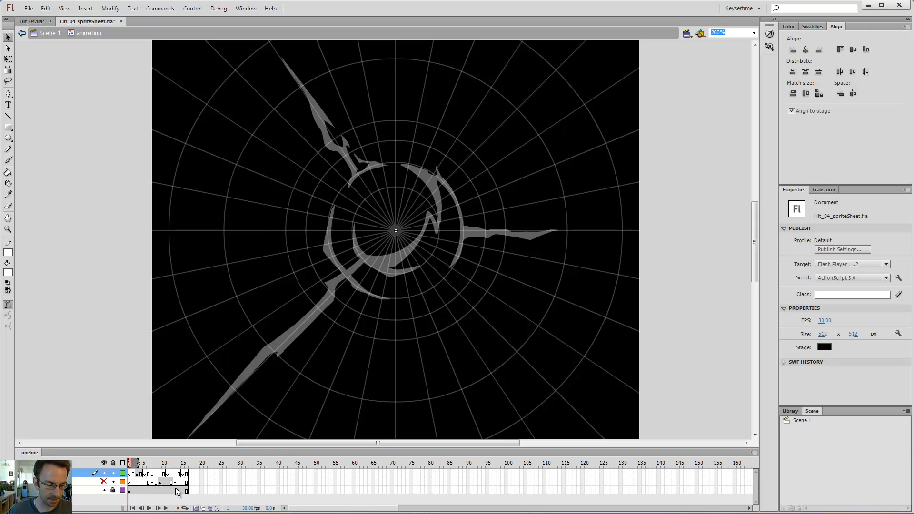
pyautogui.moveTo(149, 462); pyautogui.dragTo(131, 465)
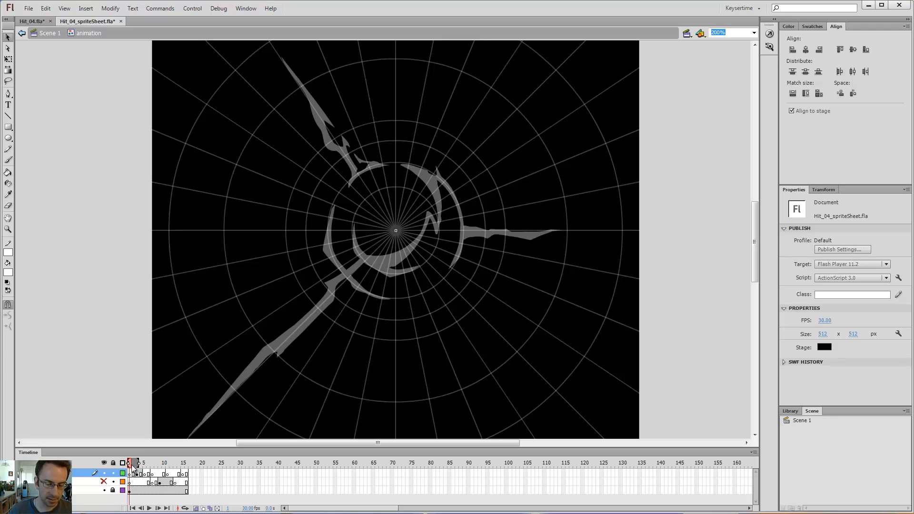
# Brush a solid white three-pointed burst around the grid centre on frame 1 and trim its edges with the Eraser.
pyautogui.press('b')
pyautogui.click(8, 360)
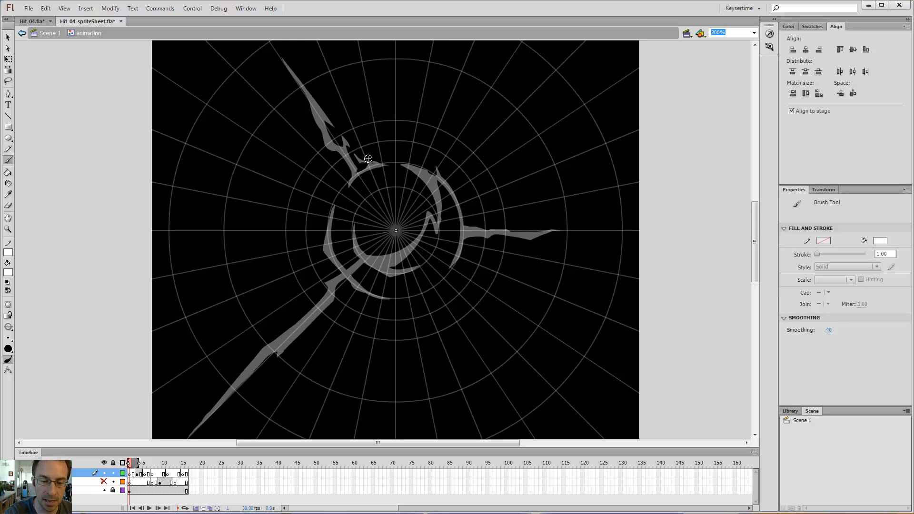
pyautogui.moveTo(383, 215)
pyautogui.mouseDown()
pyautogui.moveTo(372, 188)
pyautogui.moveTo(411, 233)
pyautogui.moveTo(478, 239)
pyautogui.moveTo(411, 242)
pyautogui.moveTo(369, 271)
pyautogui.moveTo(379, 238)
pyautogui.mouseUp()
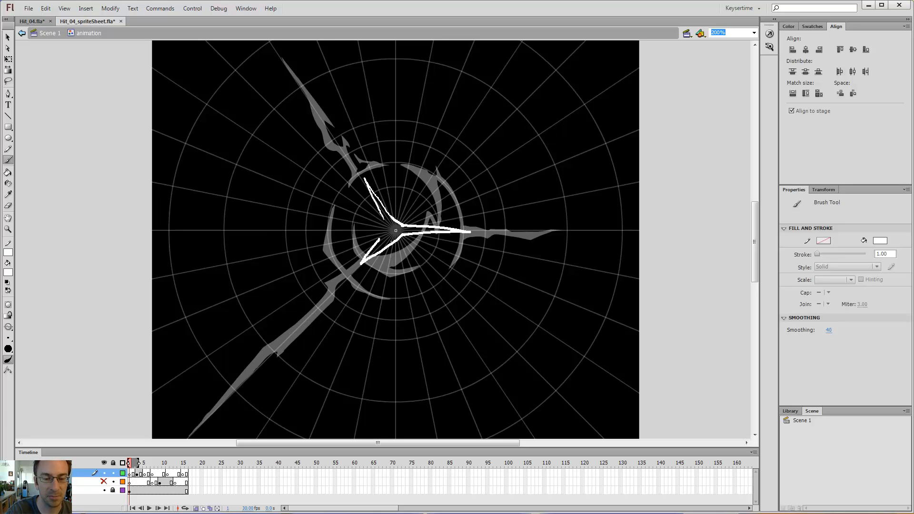
pyautogui.press('e')
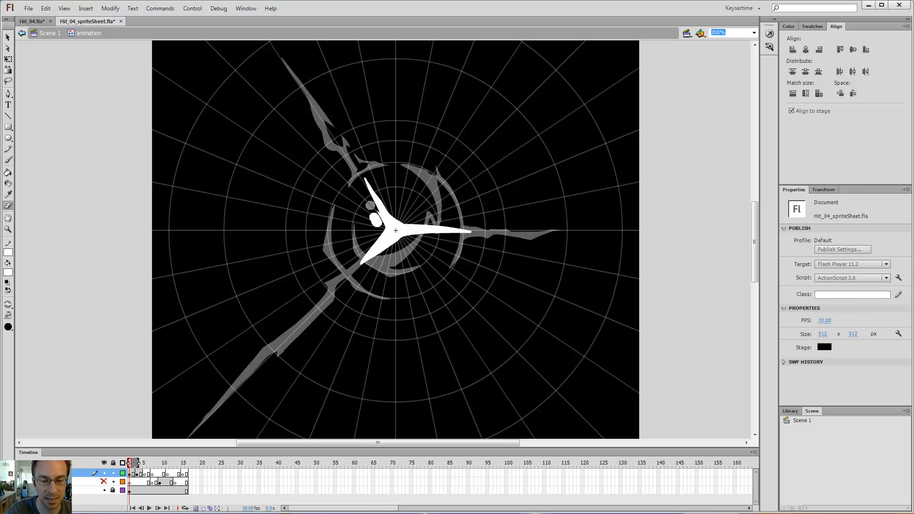
# Brush a round core around the centre of the burst on frame 1 and fill it solid white.
pyautogui.hotkey('ctrl', '1')
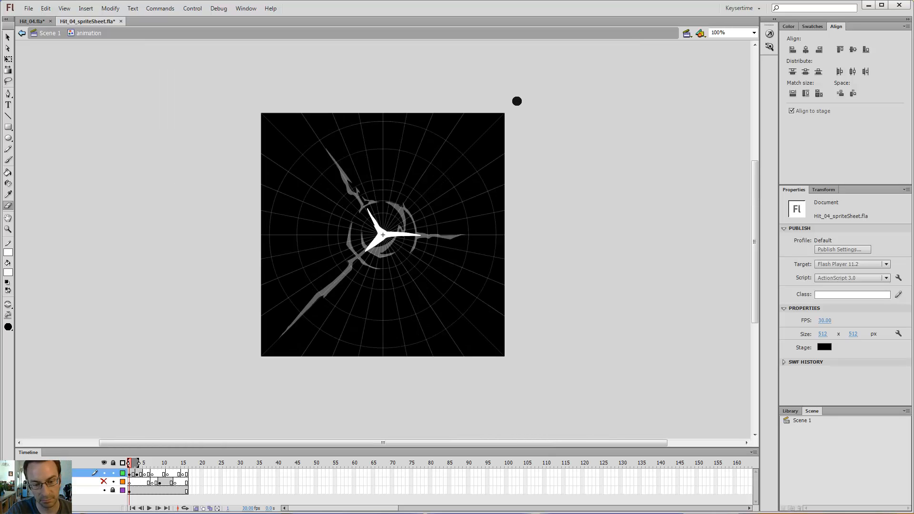
pyautogui.press('Return')
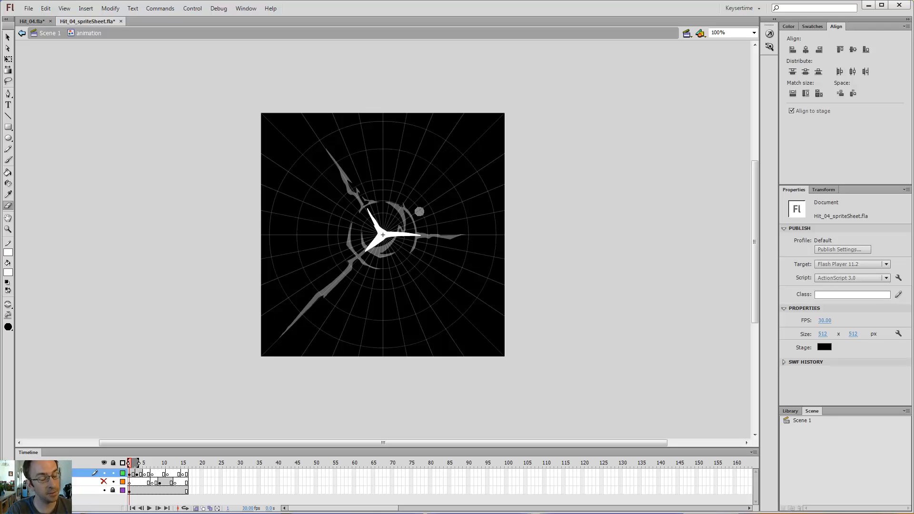
pyautogui.press('b')
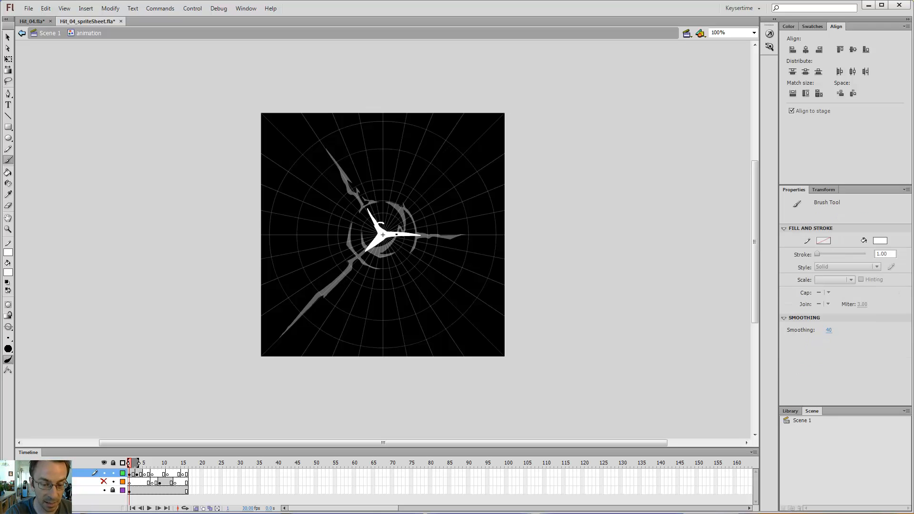
pyautogui.hotkey('ctrl', 'z')
pyautogui.press('k')
pyautogui.click(386, 241)
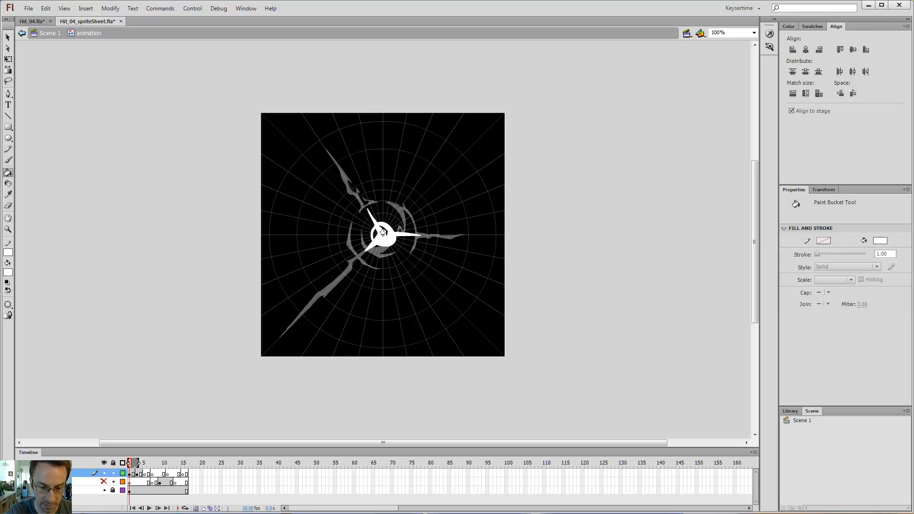
pyautogui.click(384, 228)
pyautogui.click(374, 234)
# Flip back and forth between frame 1 and the following frames to compare the burst with the next drawing.
pyautogui.press('.')
pyautogui.press('.')
pyautogui.press(',')
pyautogui.press(',')
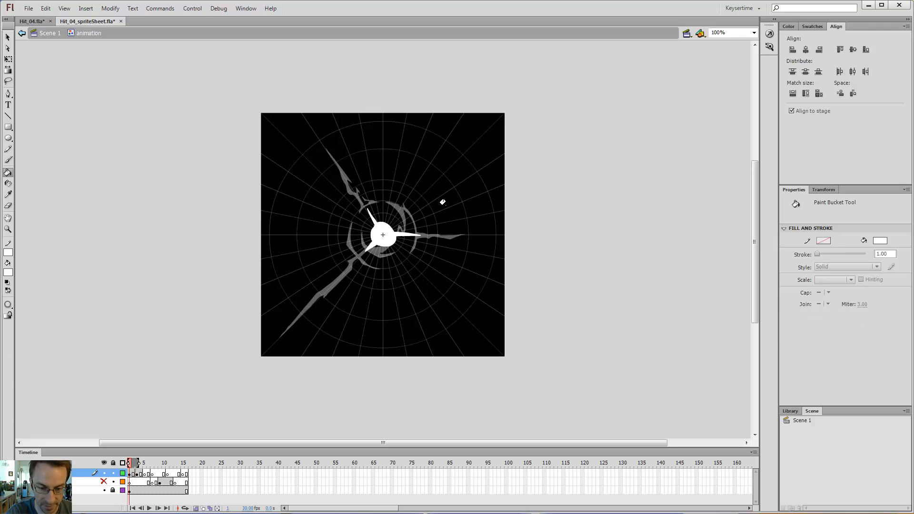
pyautogui.press('.')
pyautogui.press('.')
pyautogui.press(',')
pyautogui.press(',')
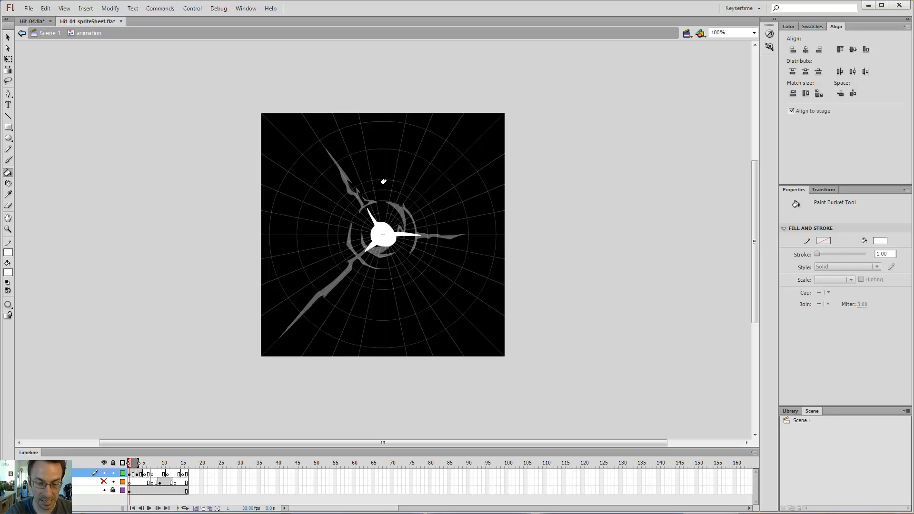
# Clear the burst from frame 1 and brush a thin white ring around the grid centre, following the onion-skinned arcs.
pyautogui.press('v')
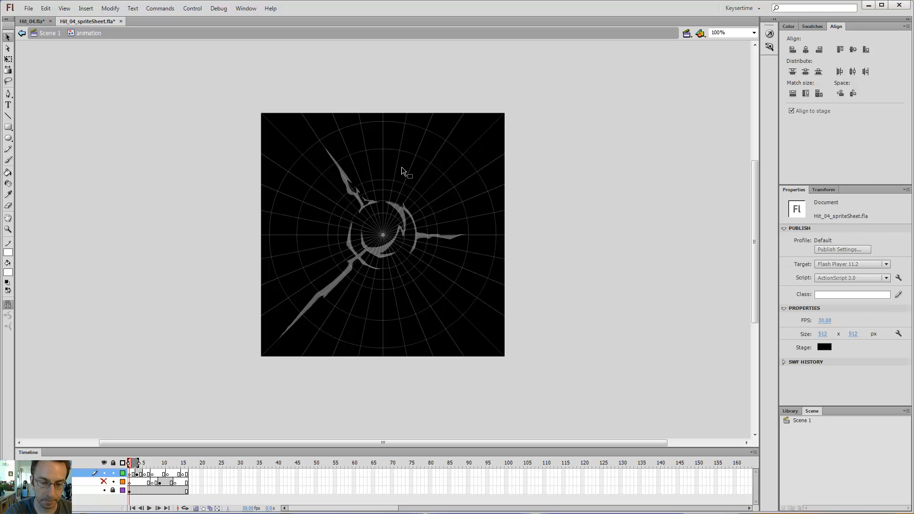
pyautogui.press('b')
pyautogui.moveTo(362, 203)
pyautogui.mouseDown()
pyautogui.moveTo(348, 238)
pyautogui.moveTo(356, 245)
pyautogui.mouseUp()
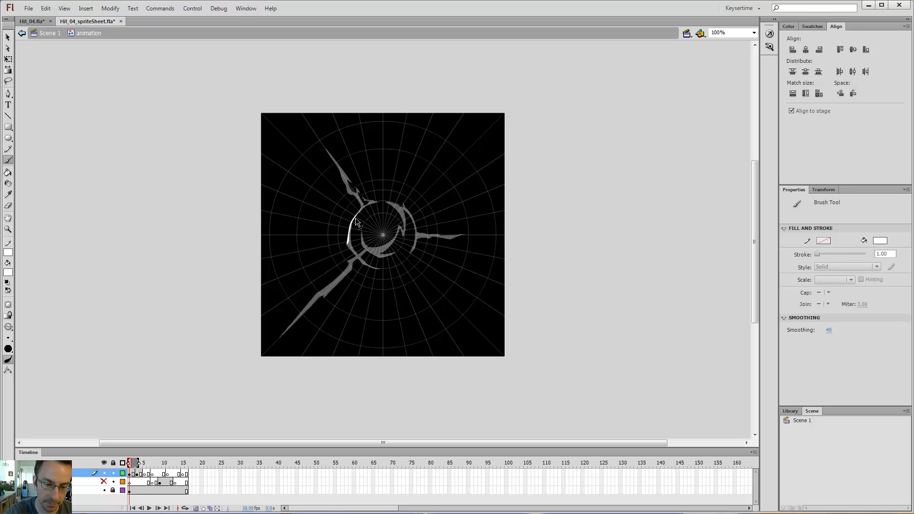
pyautogui.hotkey('ctrl', 'z')
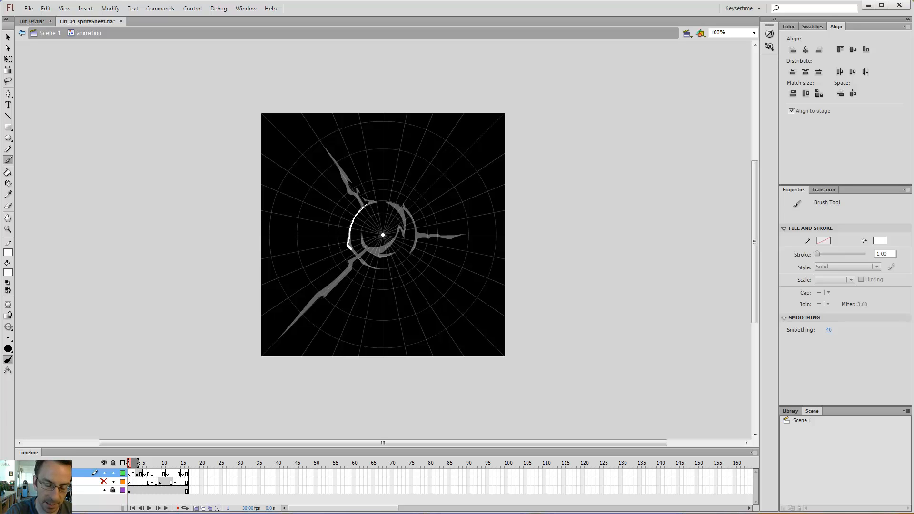
pyautogui.moveTo(389, 275)
pyautogui.mouseDown()
pyautogui.moveTo(413, 268)
pyautogui.moveTo(413, 227)
pyautogui.mouseUp()
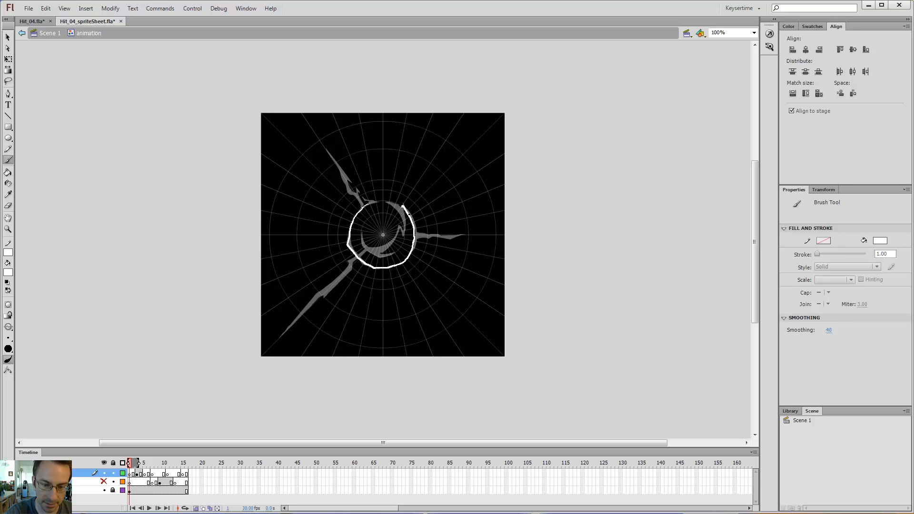
# Close the ring, outline a tapered spike from its upper-left edge along the onion skin, and fill it white.
pyautogui.moveTo(359, 209); pyautogui.dragTo(360, 208)
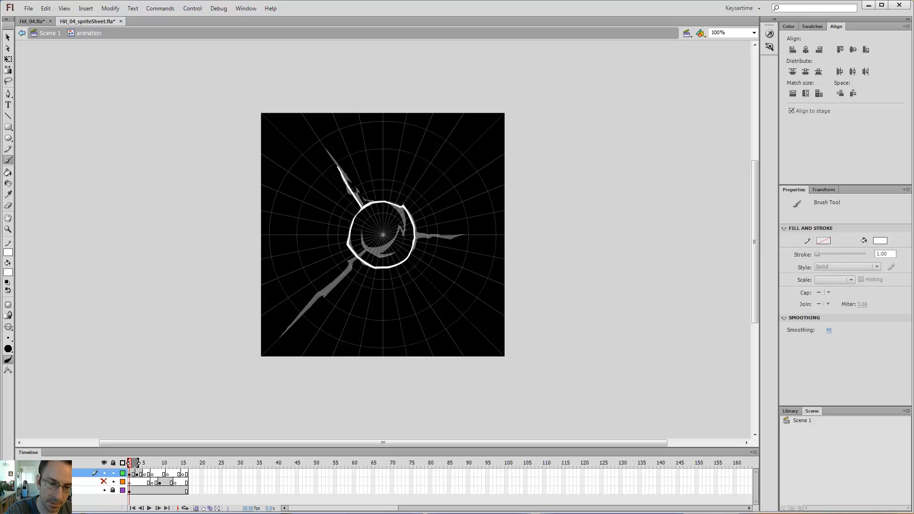
pyautogui.moveTo(362, 205)
pyautogui.mouseDown()
pyautogui.moveTo(340, 170)
pyautogui.moveTo(355, 190)
pyautogui.mouseUp()
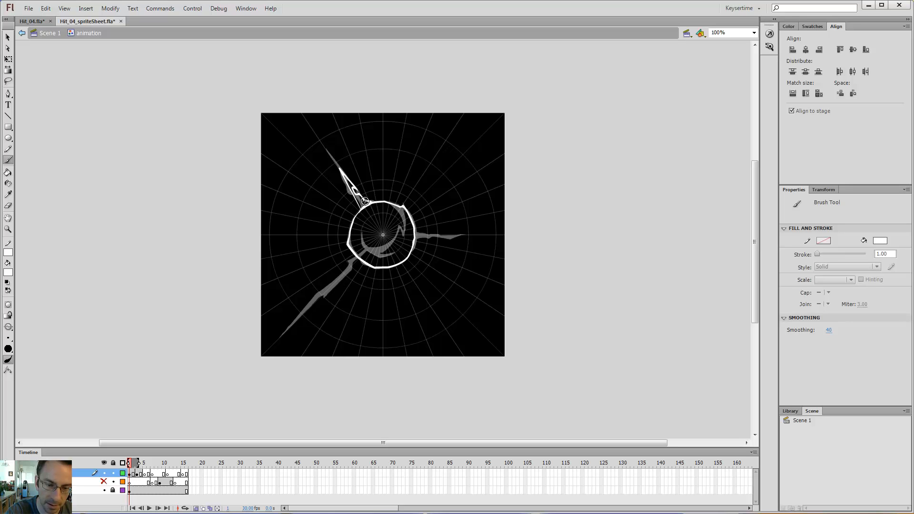
pyautogui.press('k')
pyautogui.click(343, 172)
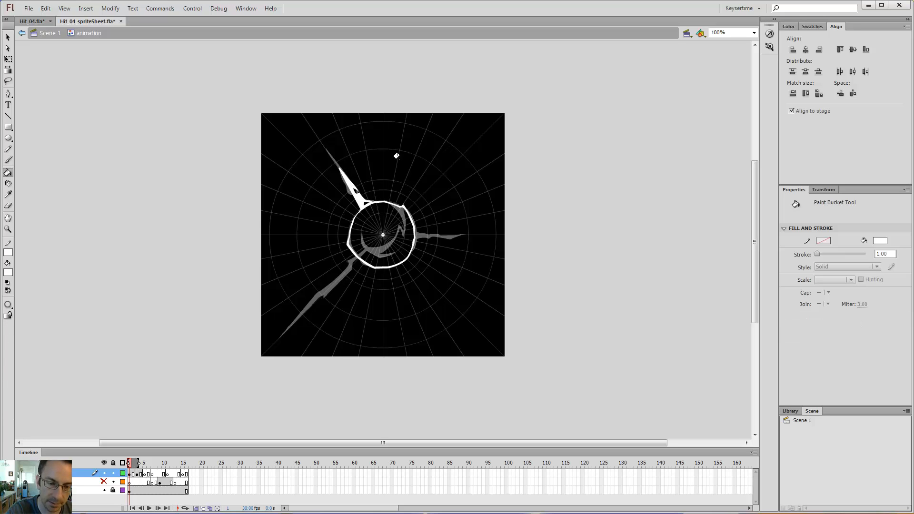
# Brush a shorter horizontal spike extending from the ring's right edge and fill it white.
pyautogui.press('b')
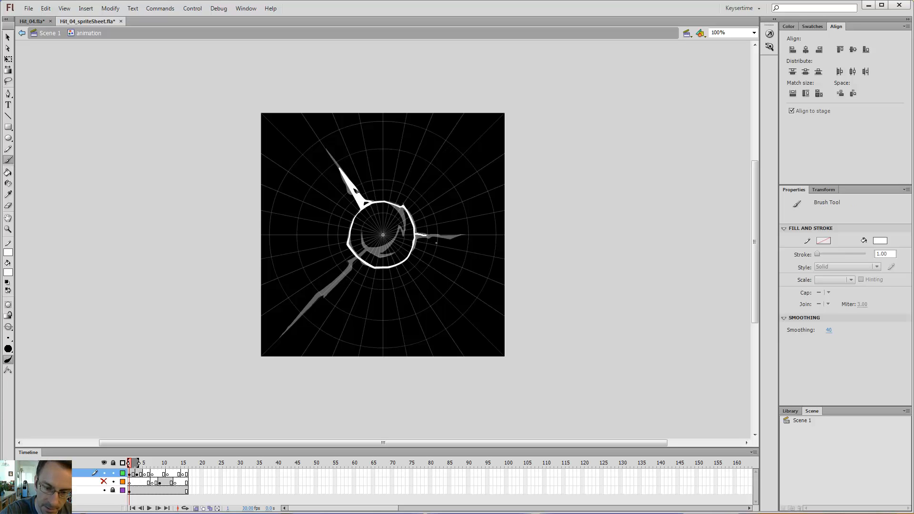
pyautogui.moveTo(437, 239)
pyautogui.mouseDown()
pyautogui.moveTo(418, 246)
pyautogui.moveTo(423, 234)
pyautogui.moveTo(440, 235)
pyautogui.moveTo(405, 239)
pyautogui.moveTo(459, 242)
pyautogui.mouseUp()
pyautogui.press('k')
pyautogui.click(423, 237)
pyautogui.press('e')
# Brush a long jagged spike from the ring's lower-left edge, fill it white, and clean up its edges.
pyautogui.press('b')
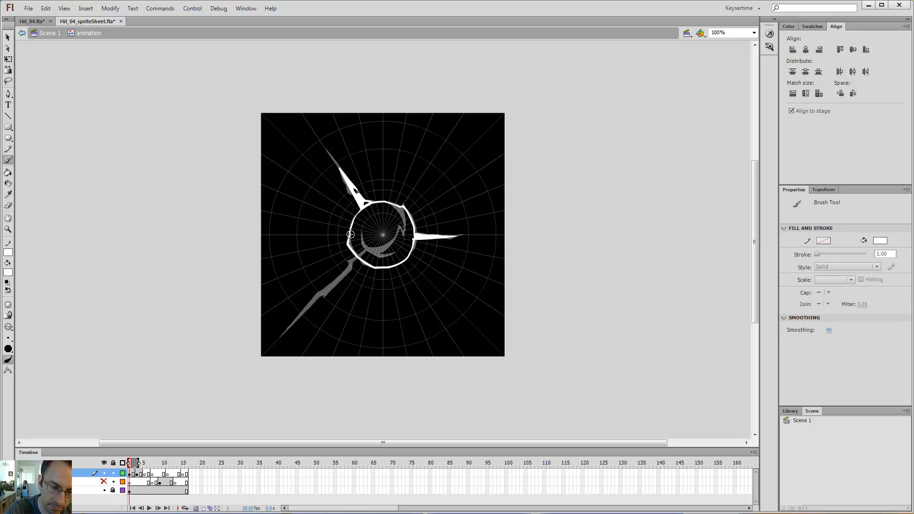
pyautogui.moveTo(357, 257); pyautogui.dragTo(301, 329)
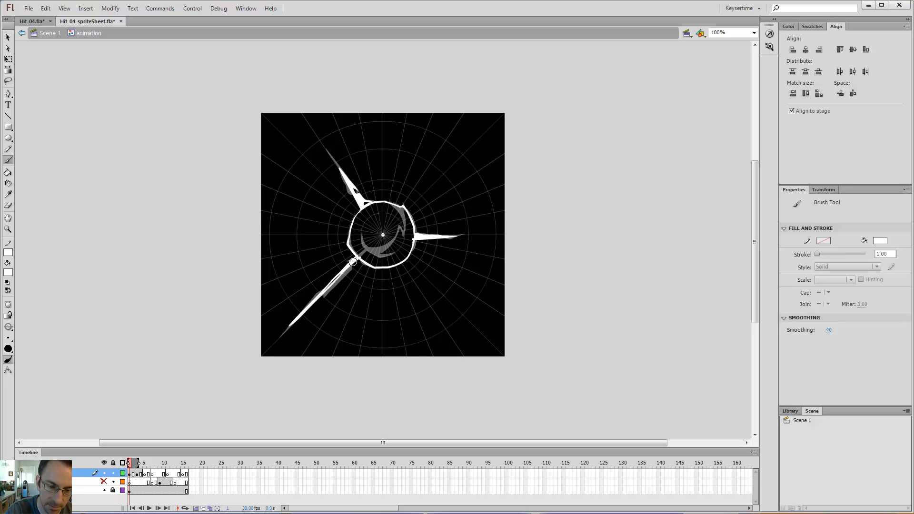
pyautogui.press('k')
pyautogui.press('b')
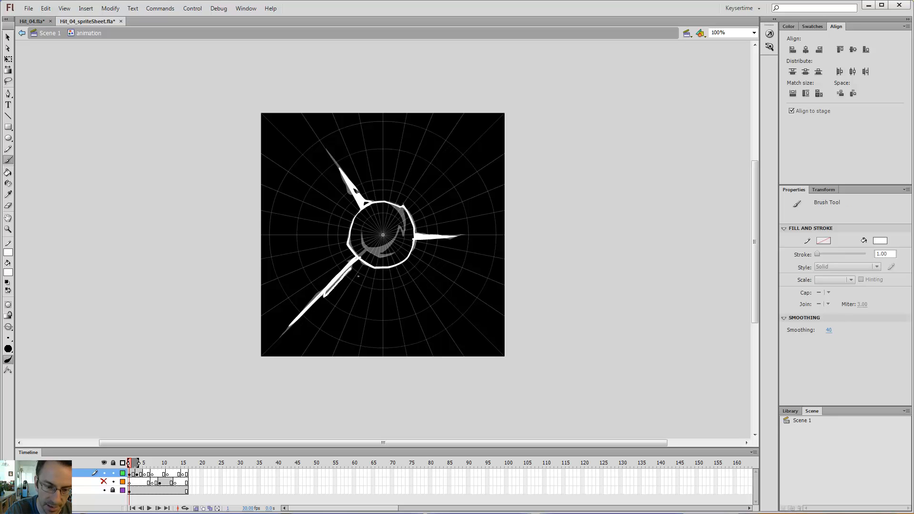
pyautogui.press('k')
pyautogui.click(341, 271)
pyautogui.press('b')
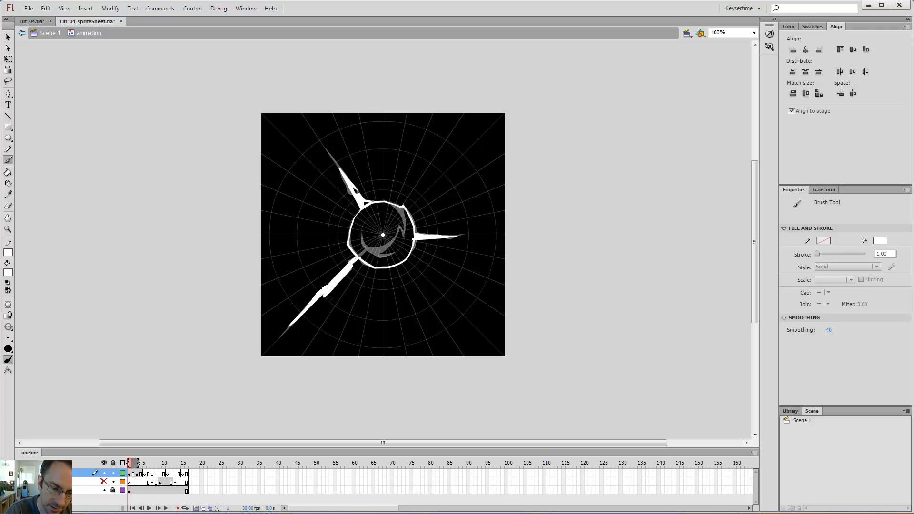
pyautogui.press('e')
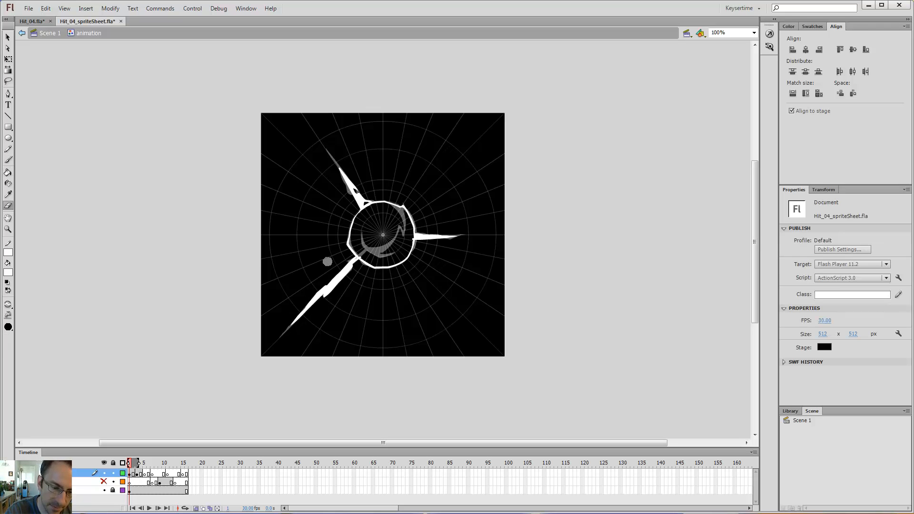
pyautogui.press('b')
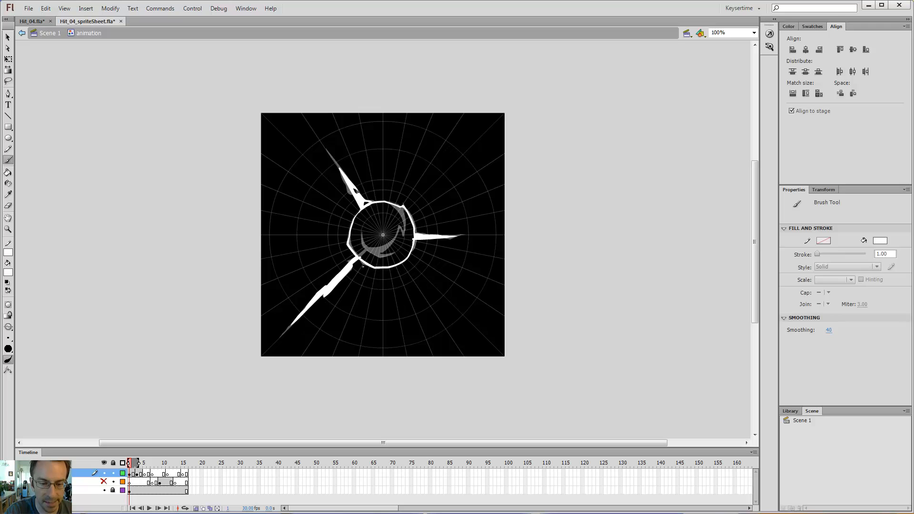
pyautogui.press('e')
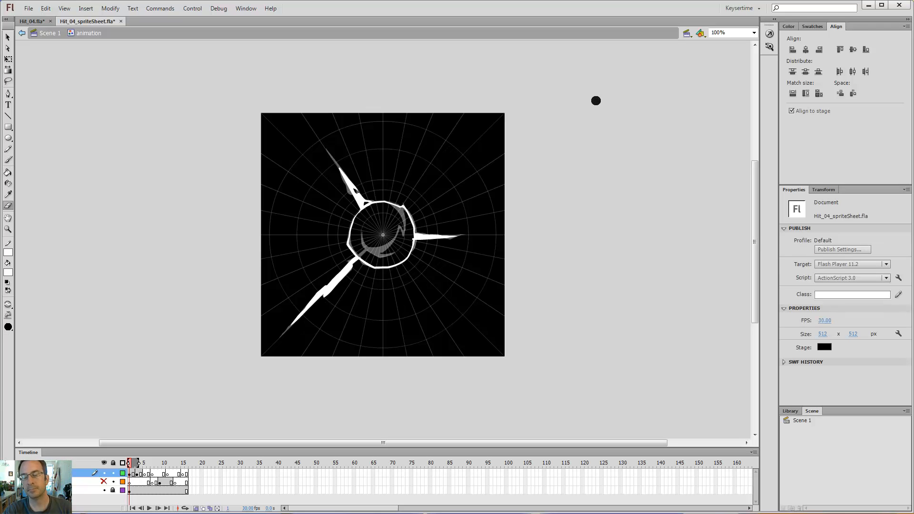
# Trim the ring's inner edge beside the right spike and near its upper-right corner with the Eraser.
pyautogui.press('z')
pyautogui.click(410, 222)
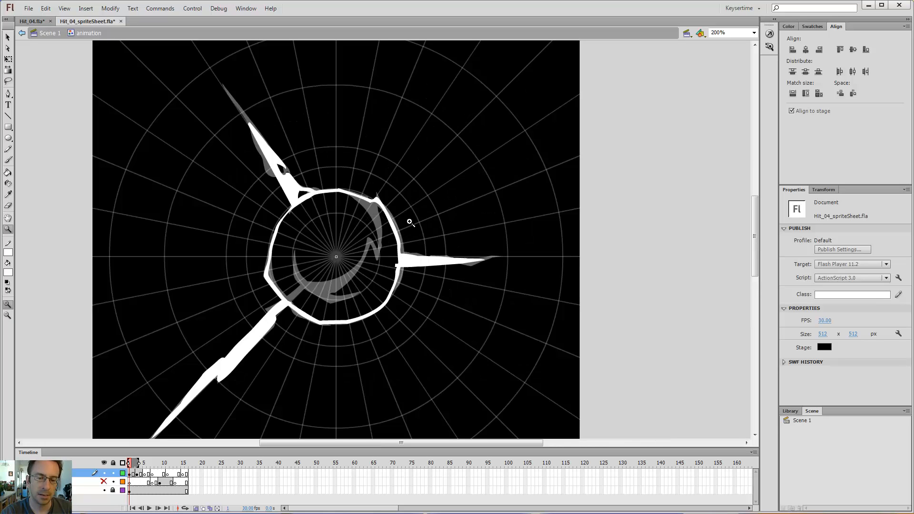
pyautogui.press('e')
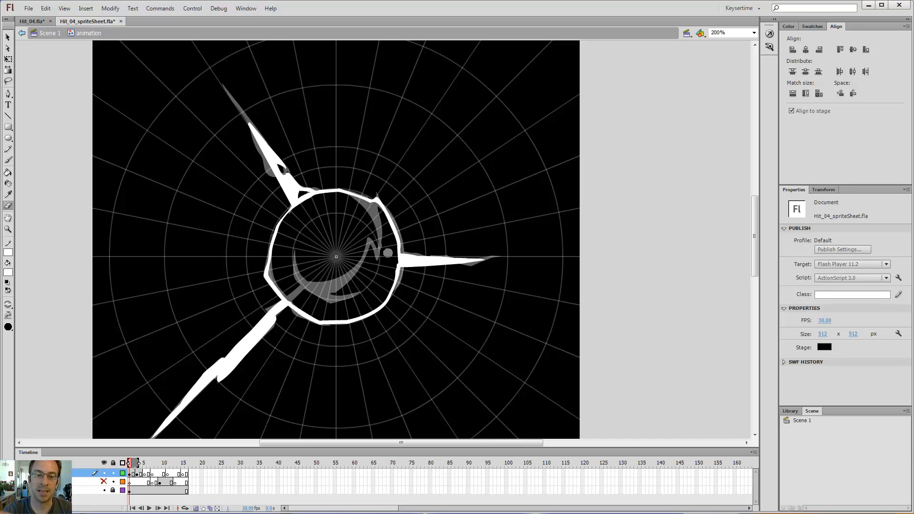
pyautogui.moveTo(372, 249); pyautogui.dragTo(369, 248)
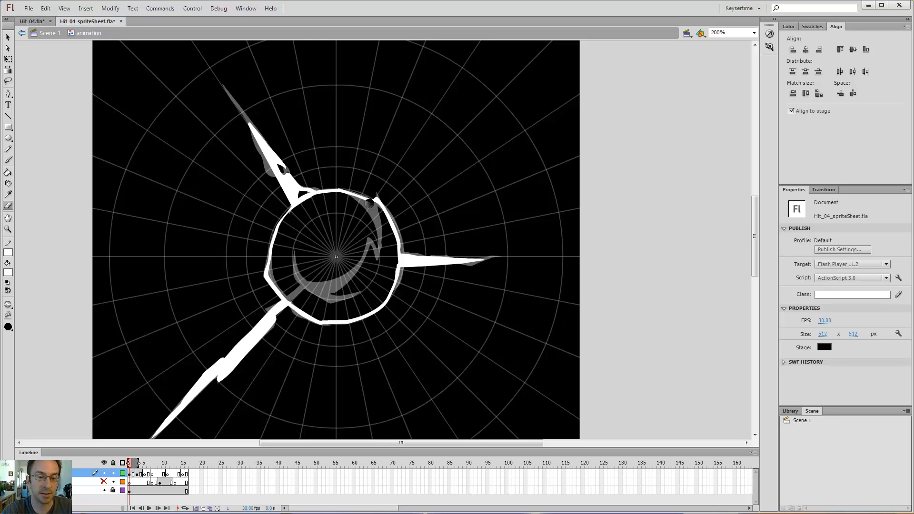
pyautogui.hotkey('ctrl', '1')
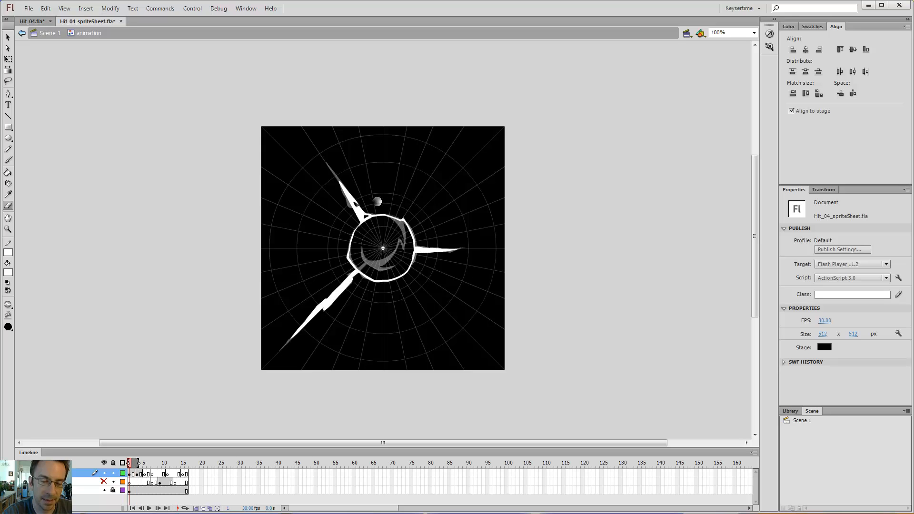
# Brush the outlines of the inner crescents and their pointed tails inside the ring, following the onion-skinned shapes.
pyautogui.press('z')
pyautogui.click(396, 231)
pyautogui.press('b')
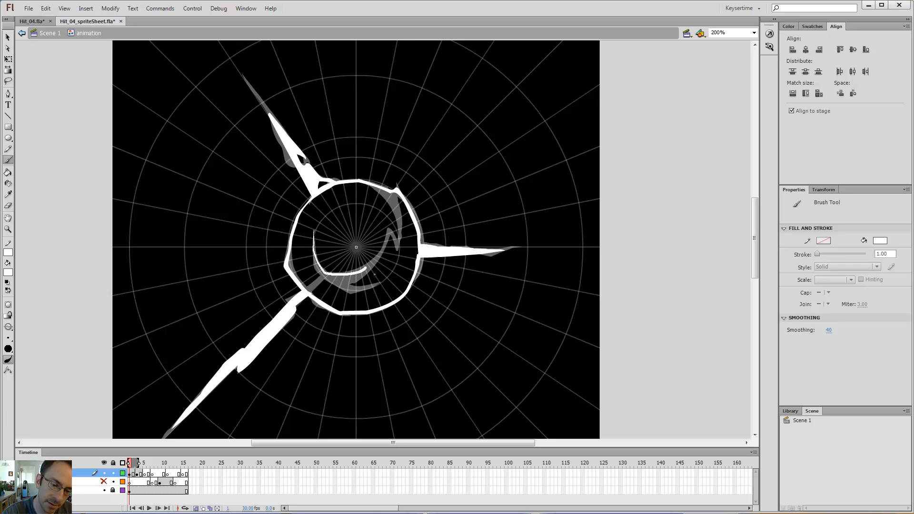
pyautogui.moveTo(386, 229); pyautogui.dragTo(383, 215)
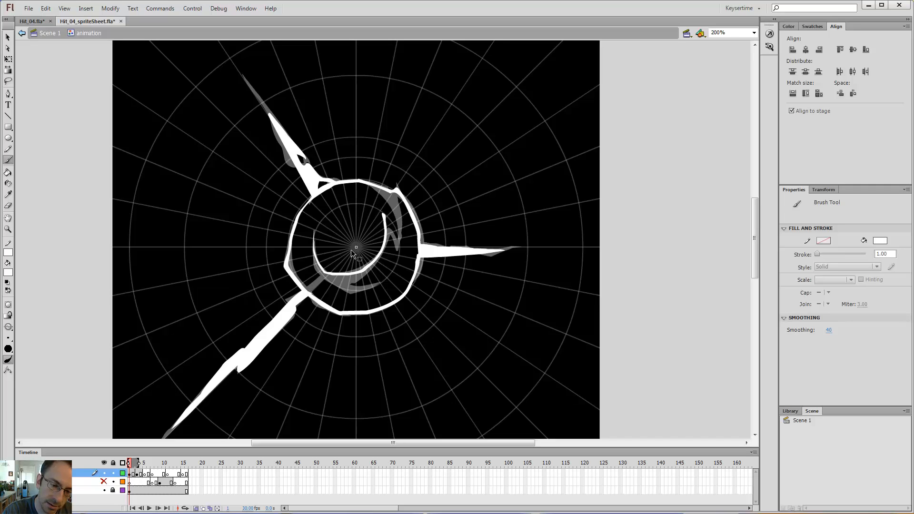
pyautogui.hotkey('ctrl', 'z')
pyautogui.hotkey('ctrl', 'y')
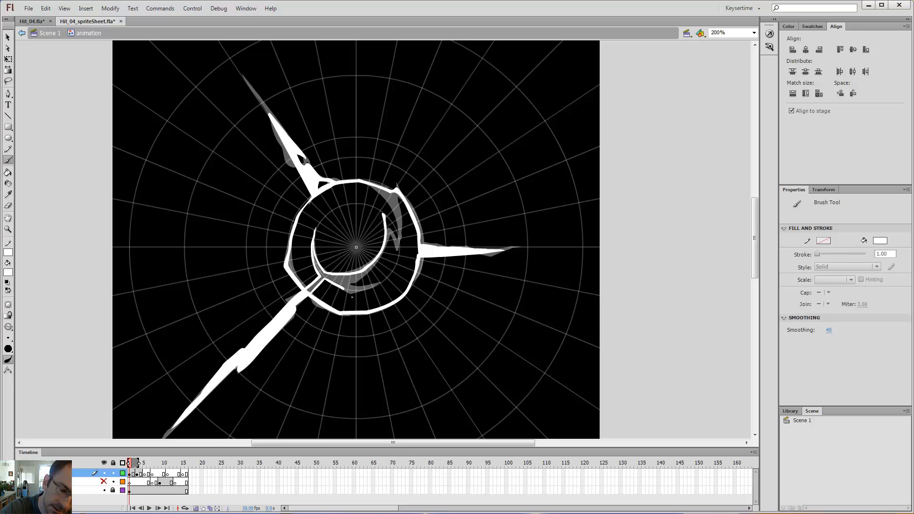
pyautogui.moveTo(387, 275); pyautogui.dragTo(348, 284)
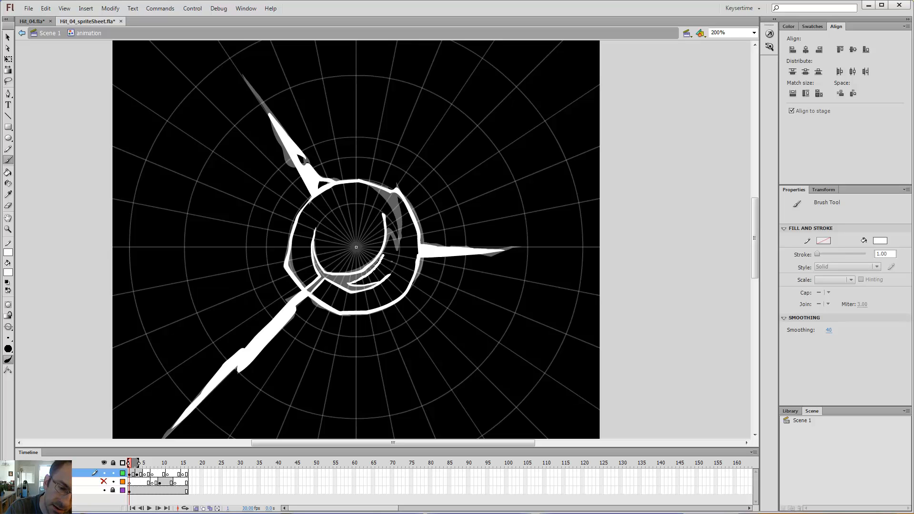
pyautogui.moveTo(385, 256)
pyautogui.mouseDown()
pyautogui.moveTo(392, 234)
pyautogui.moveTo(397, 262)
pyautogui.mouseUp()
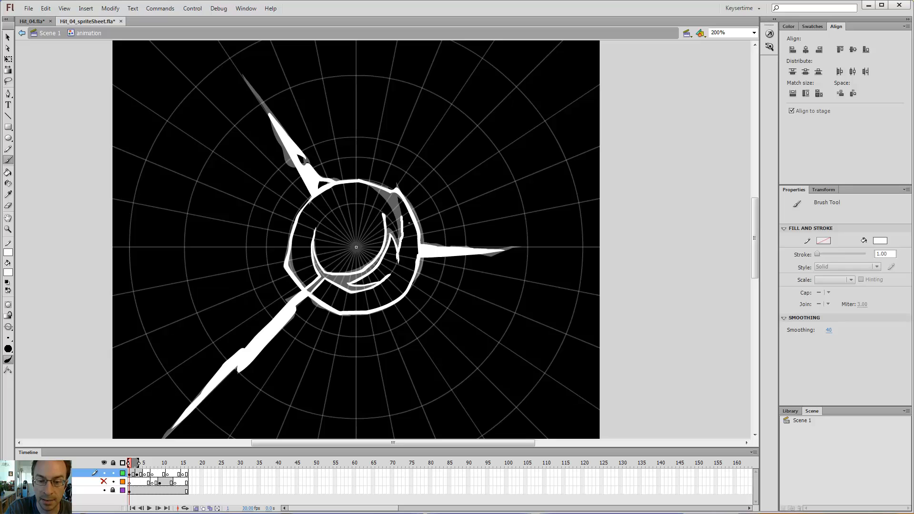
pyautogui.moveTo(399, 246); pyautogui.dragTo(393, 189)
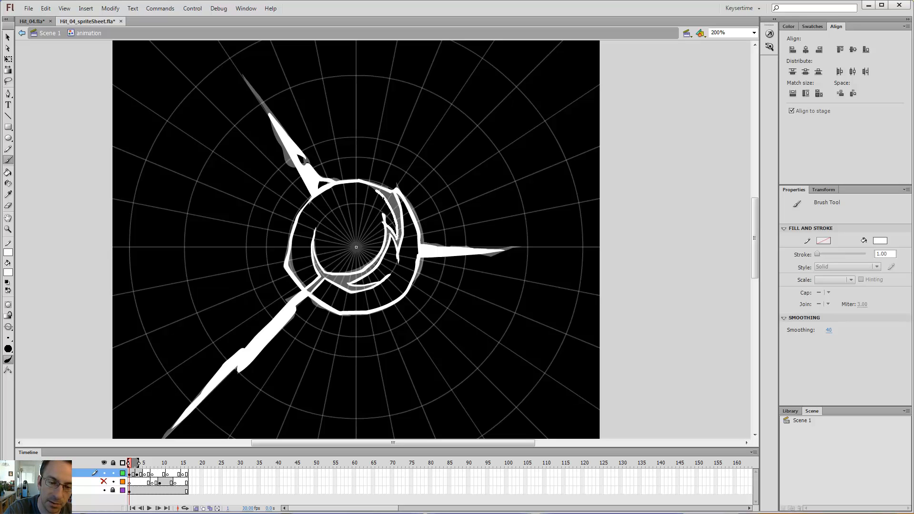
# Erase the ring segment at the upper right, sharpen the arc's tip there, and fill the enclosed core white.
pyautogui.press('e')
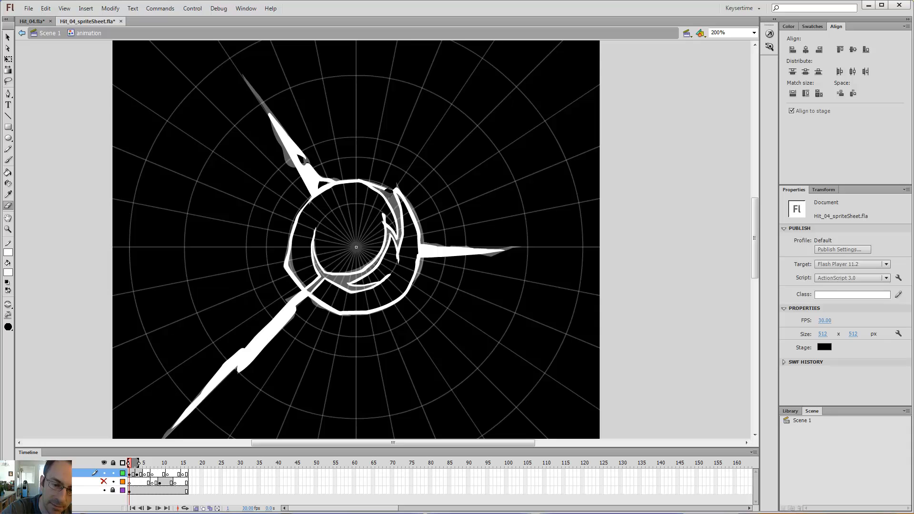
pyautogui.moveTo(388, 193)
pyautogui.mouseDown()
pyautogui.moveTo(365, 174)
pyautogui.moveTo(384, 189)
pyautogui.mouseUp()
pyautogui.press('b')
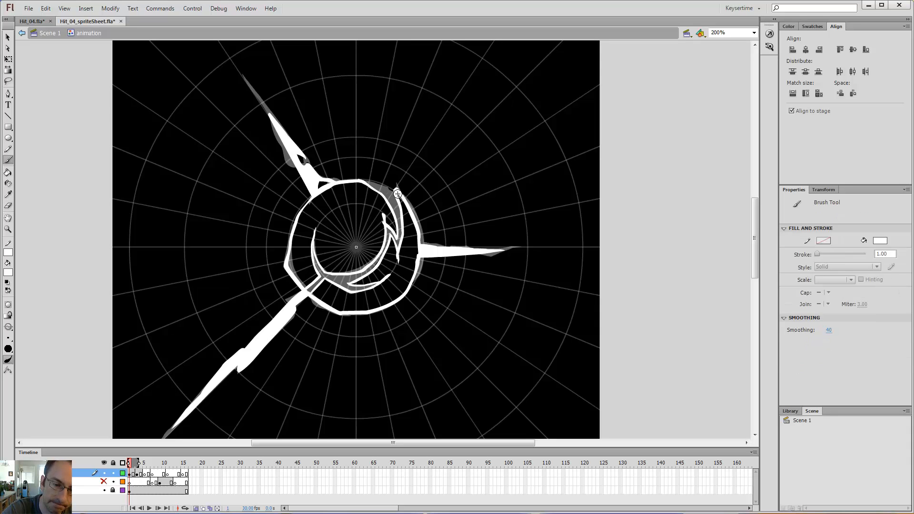
pyautogui.press('e')
pyautogui.press('b')
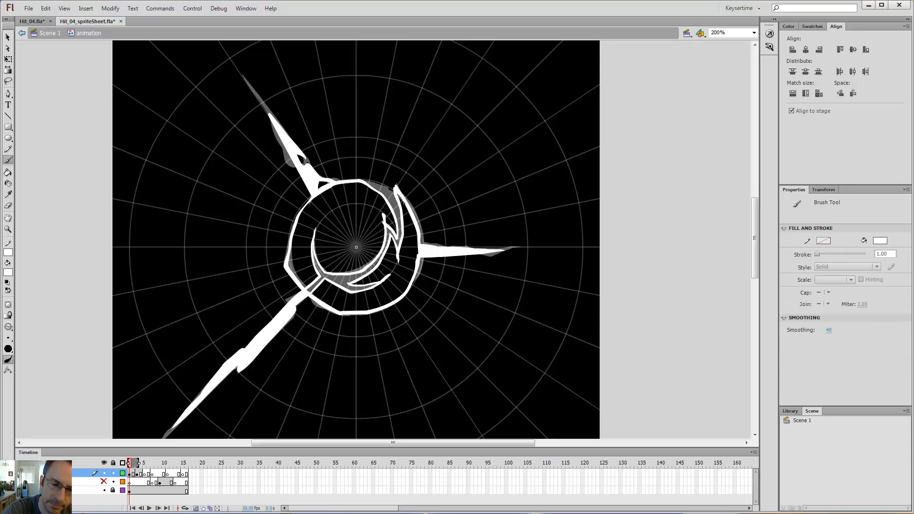
pyautogui.press('e')
pyautogui.press('k')
pyautogui.click(367, 232)
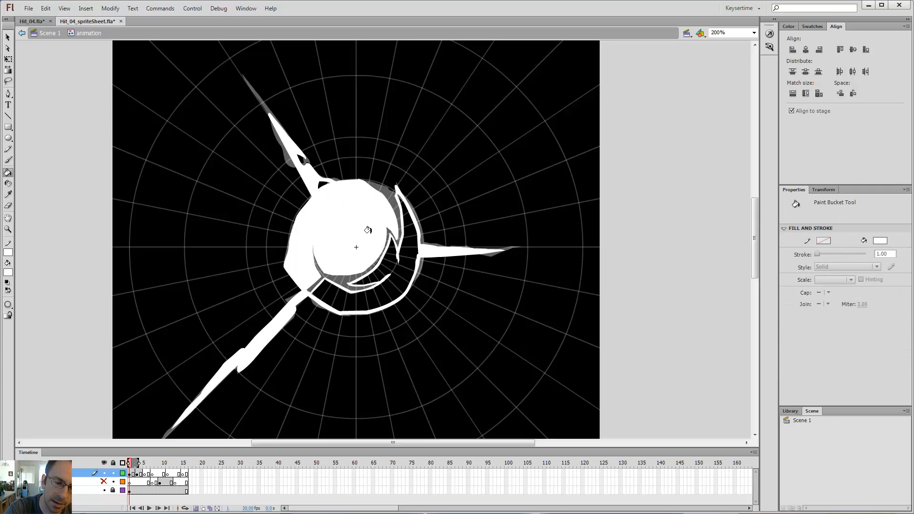
# Fill the remaining area between the inner crescents and the ring's outer edge white in frame 1.
pyautogui.click(392, 267)
pyautogui.press('.')
pyautogui.press('.')
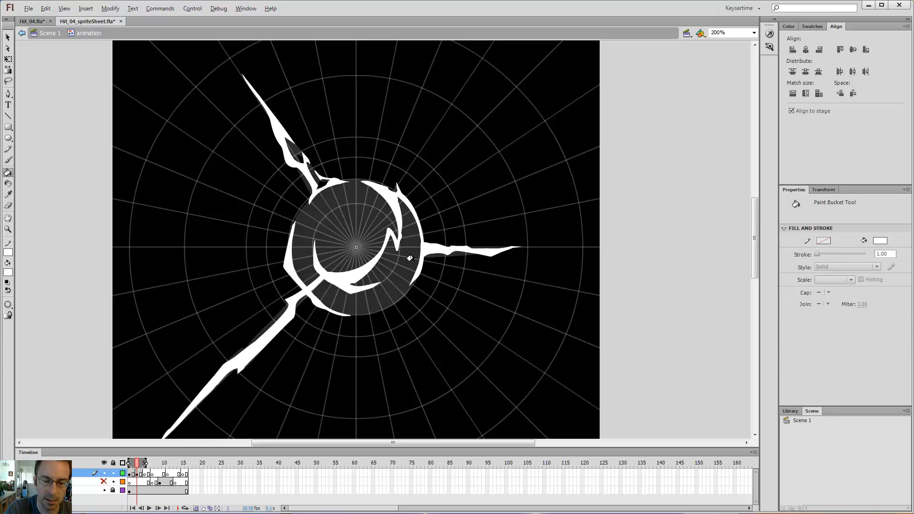
# Flip repeatedly between frames 1 and 3 to compare the filled burst with the thinner burst that follows.
pyautogui.press(',')
pyautogui.press('.')
pyautogui.press(',')
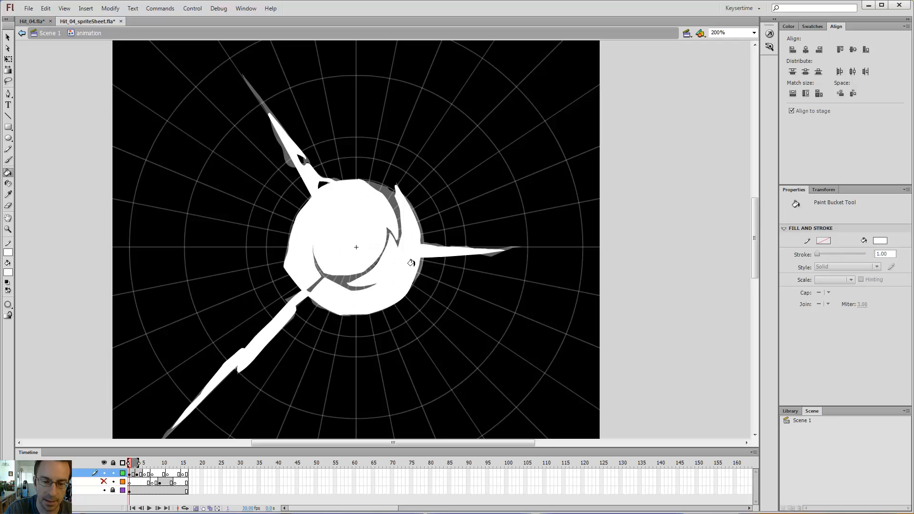
pyautogui.press('.')
pyautogui.press(',')
pyautogui.press('.')
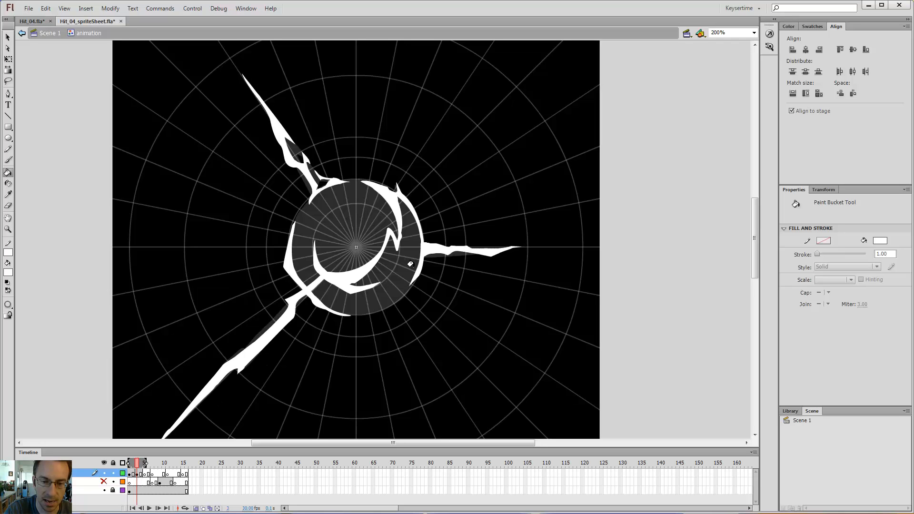
pyautogui.press(',')
pyautogui.press('.')
pyautogui.press(',')
pyautogui.press('.')
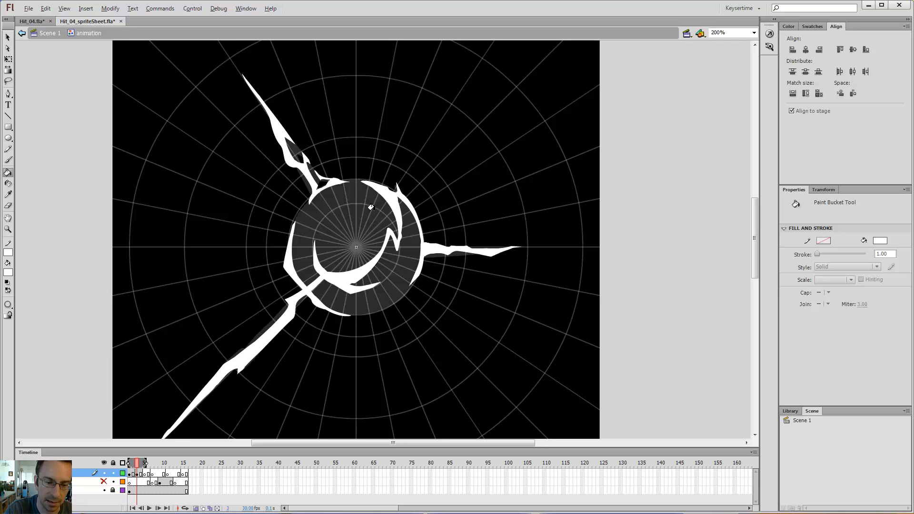
pyautogui.press(',')
pyautogui.press('v')
pyautogui.press(',')
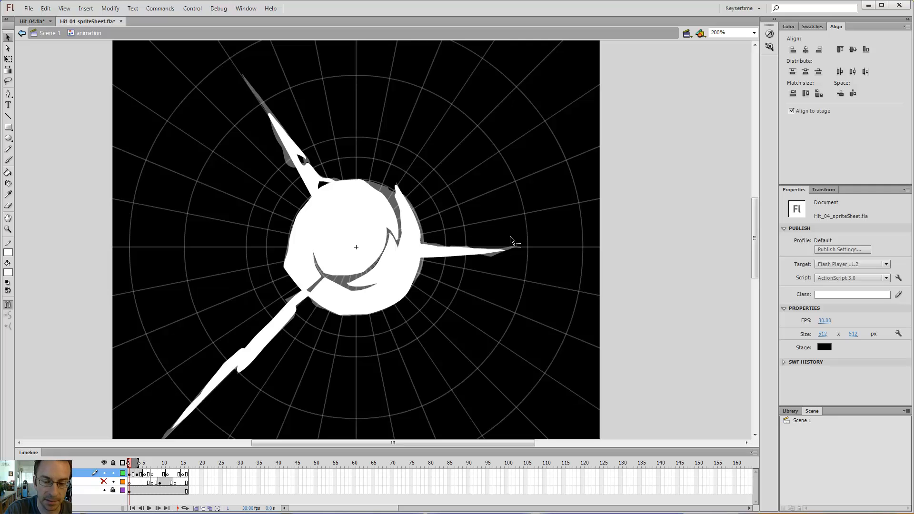
# Erase shallow notches along the upper and lower edges of frame 1's right spike, comparing its shape with frame 3.
pyautogui.press('e')
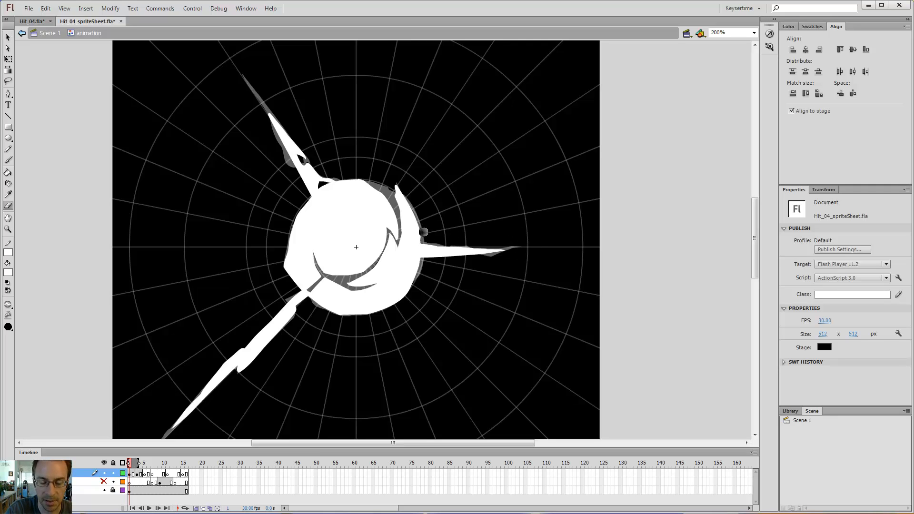
pyautogui.press('.')
pyautogui.press('.')
pyautogui.press(',')
pyautogui.press(',')
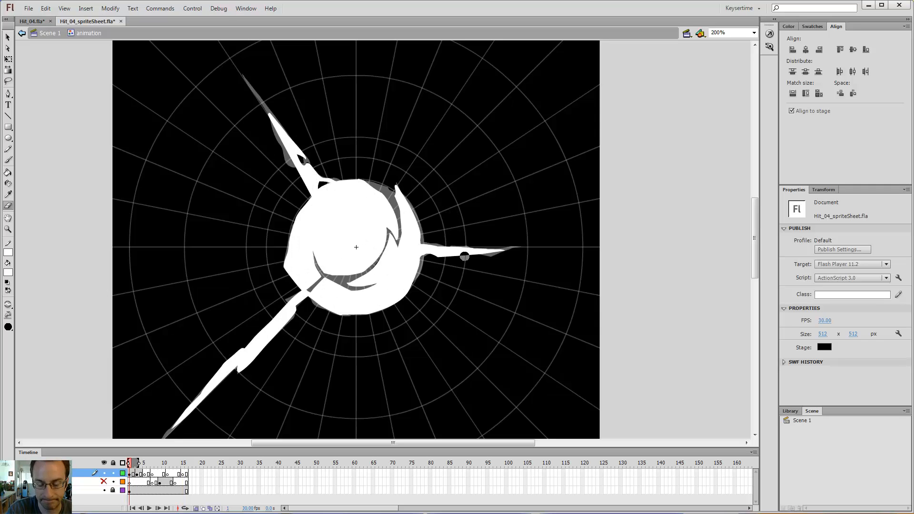
pyautogui.hotkey('shift', '.')
pyautogui.press('Return')
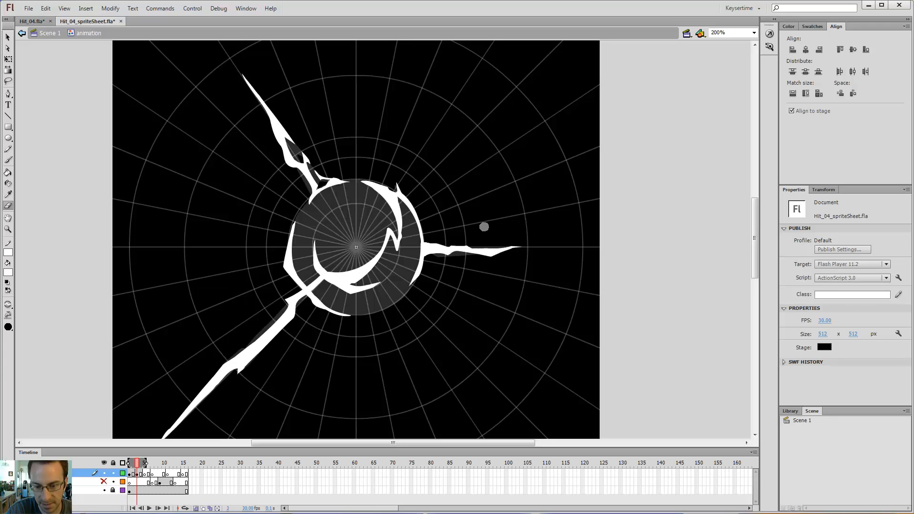
# Brush a small pointed barb under the right spike near its tip, fill it white, and clean up its edge.
pyautogui.press('b')
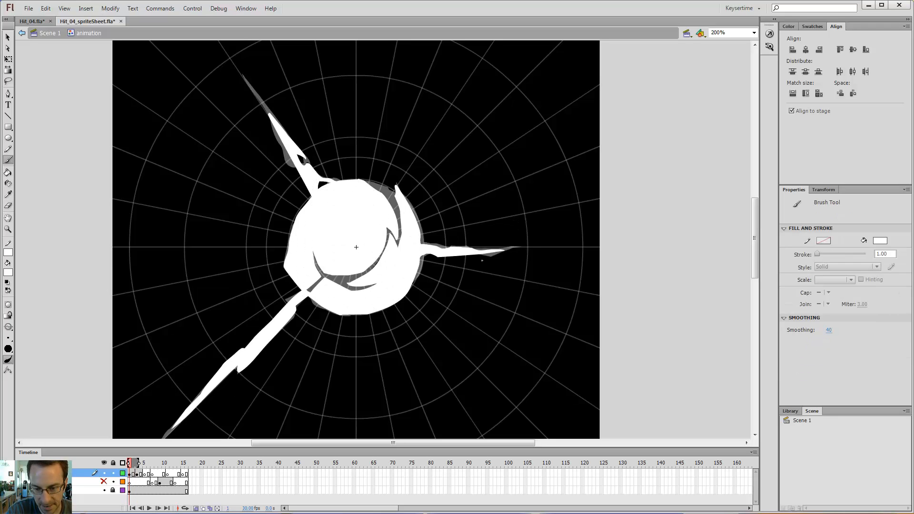
pyautogui.press('k')
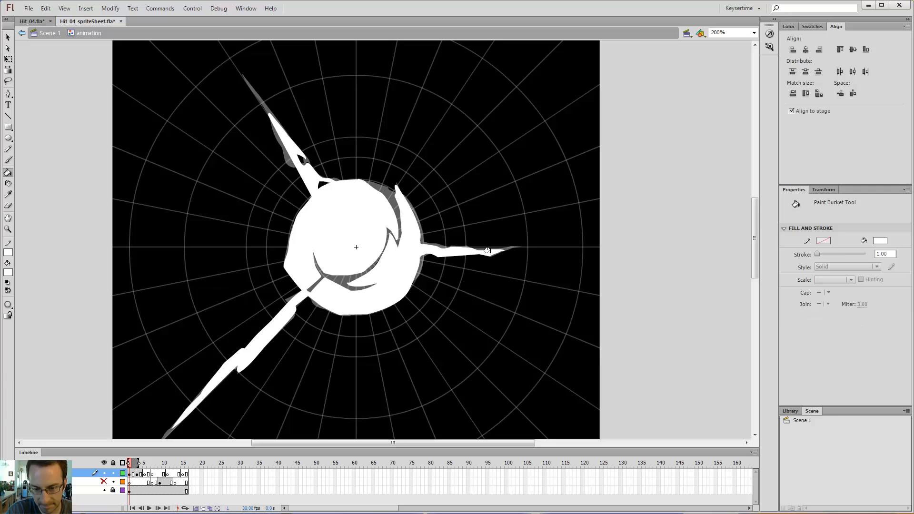
pyautogui.press('e')
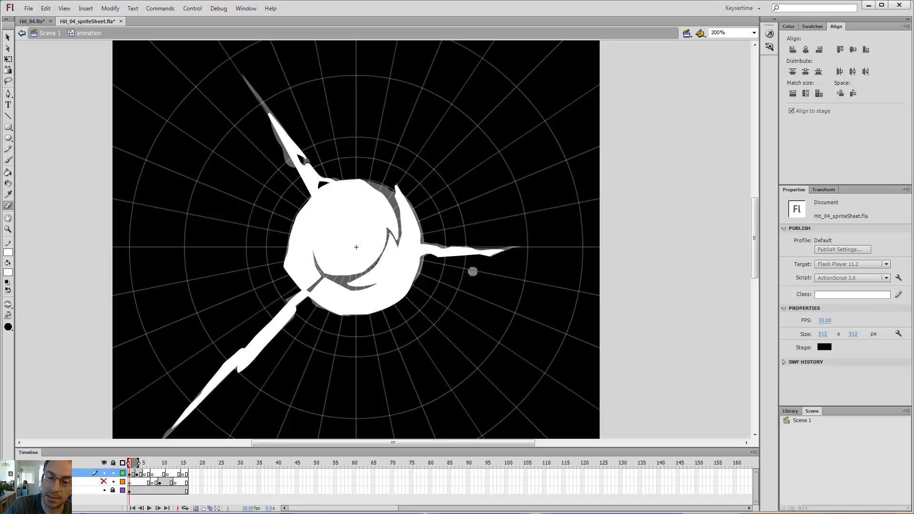
# Brush small barbs midway along the lower-left spike and at its base beside the ring, and fill them white.
pyautogui.moveTo(471, 293); pyautogui.dragTo(600, 208)
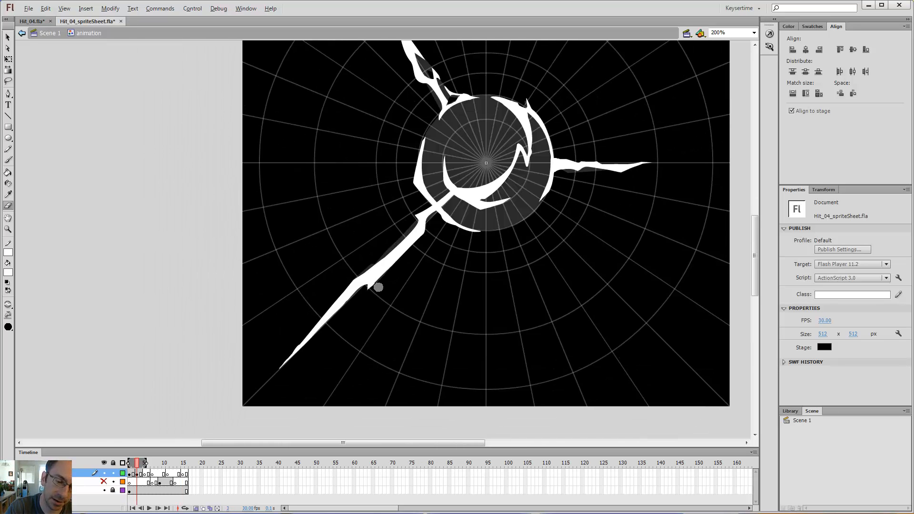
pyautogui.press('b')
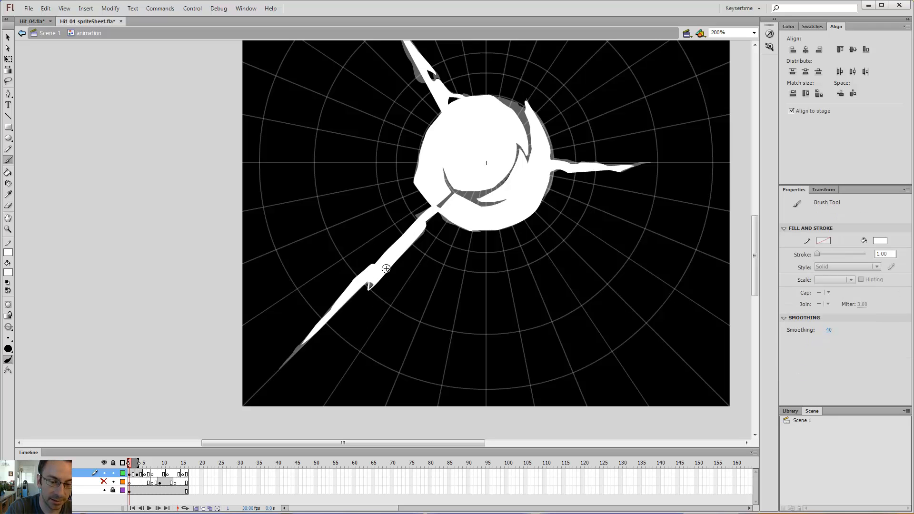
pyautogui.press('k')
pyautogui.press('Return')
pyautogui.press('b')
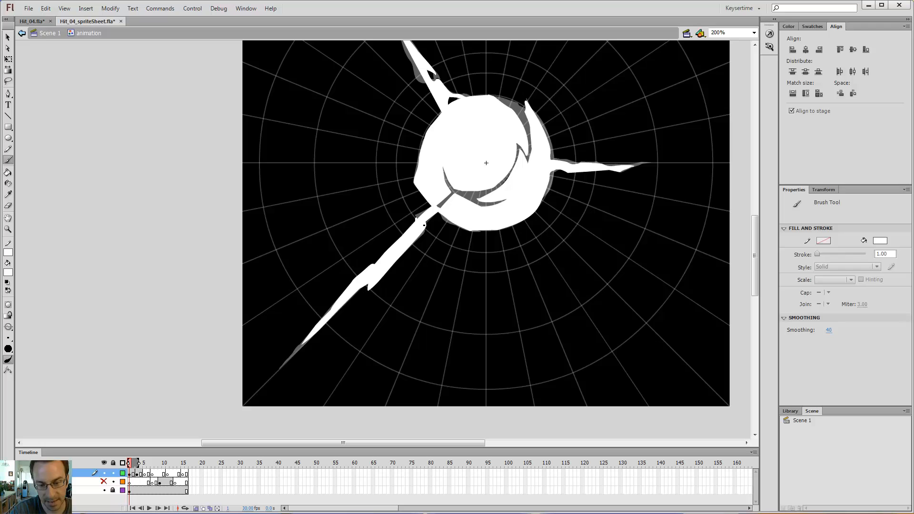
pyautogui.press('k')
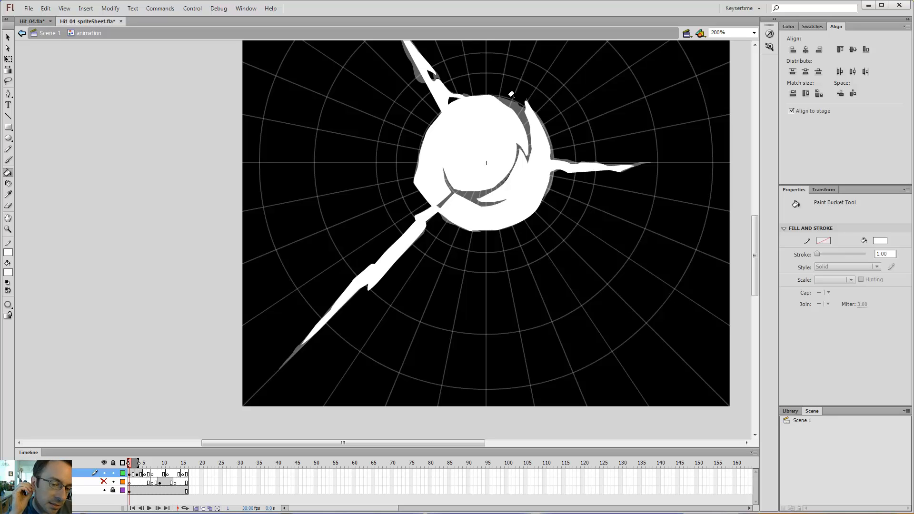
# Flip between frames 1 and 3 to check the reshaped spikes against the following burst.
pyautogui.press('.')
pyautogui.press('.')
pyautogui.press(',')
pyautogui.press(',')
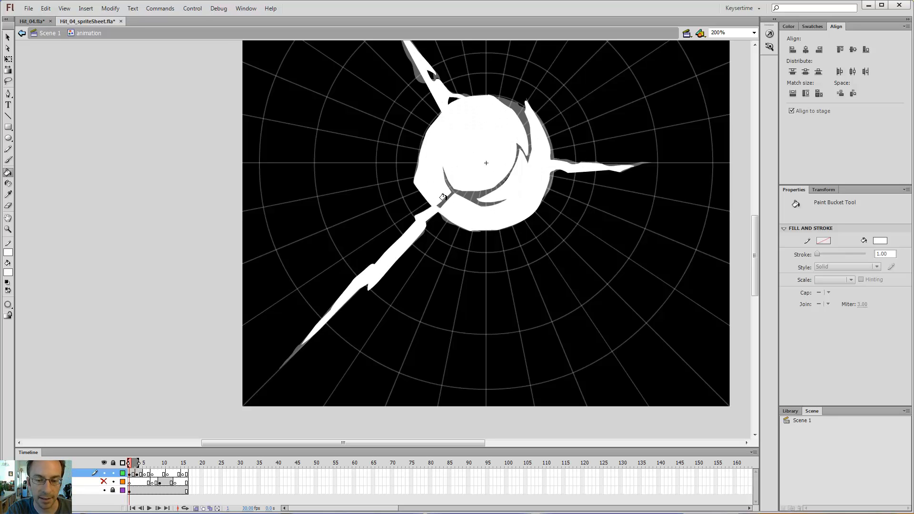
pyautogui.press(',')
pyautogui.press('.')
pyautogui.press('.')
pyautogui.press(',')
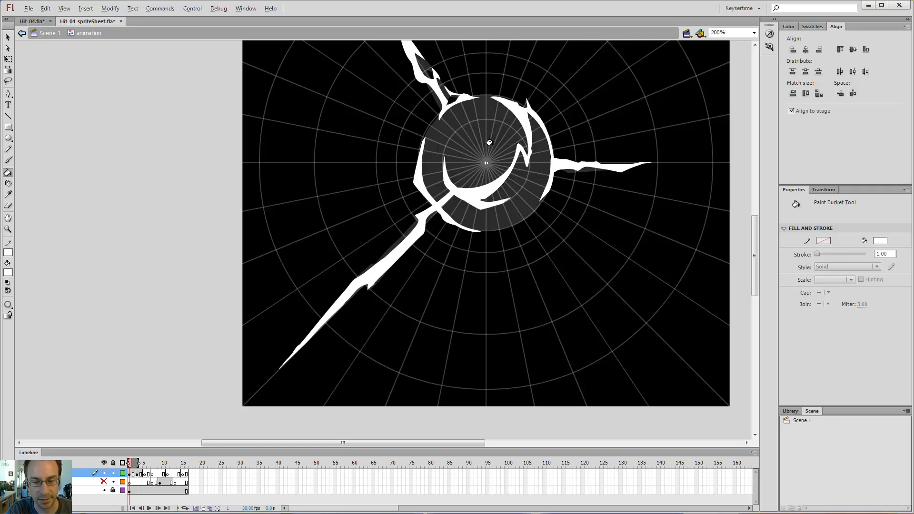
# Clean up the outer end of the narrow gap leading toward the lower-left spike with the Eraser.
pyautogui.click(489, 142)
pyautogui.press('z')
pyautogui.click(499, 167)
pyautogui.click(376, 244)
pyautogui.press('e')
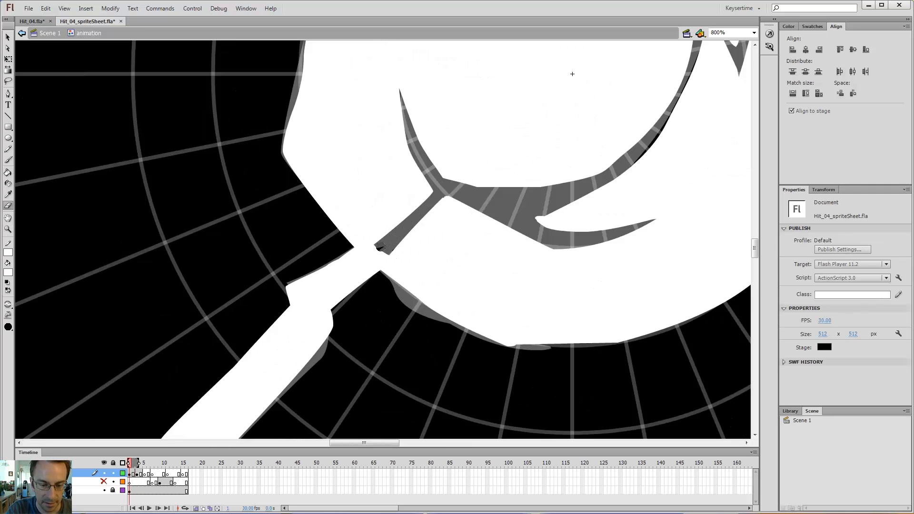
pyautogui.moveTo(380, 246)
pyautogui.mouseDown()
pyautogui.moveTo(398, 223)
pyautogui.moveTo(382, 248)
pyautogui.mouseUp()
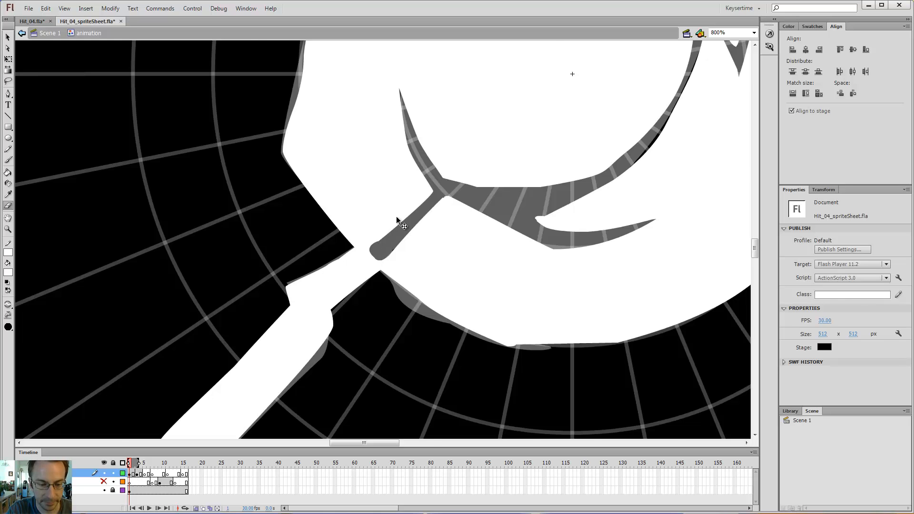
pyautogui.hotkey('ctrl', '-')
pyautogui.press('Return')
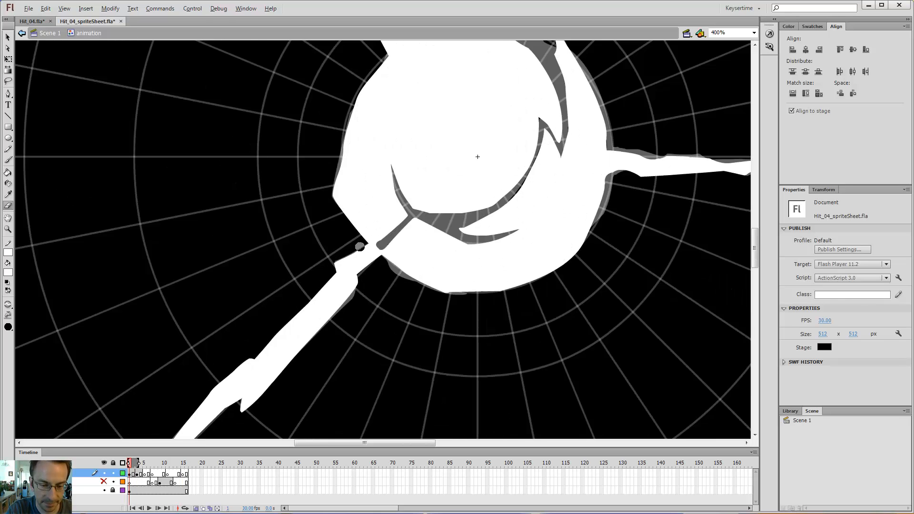
pyautogui.hotkey('ctrl', '-')
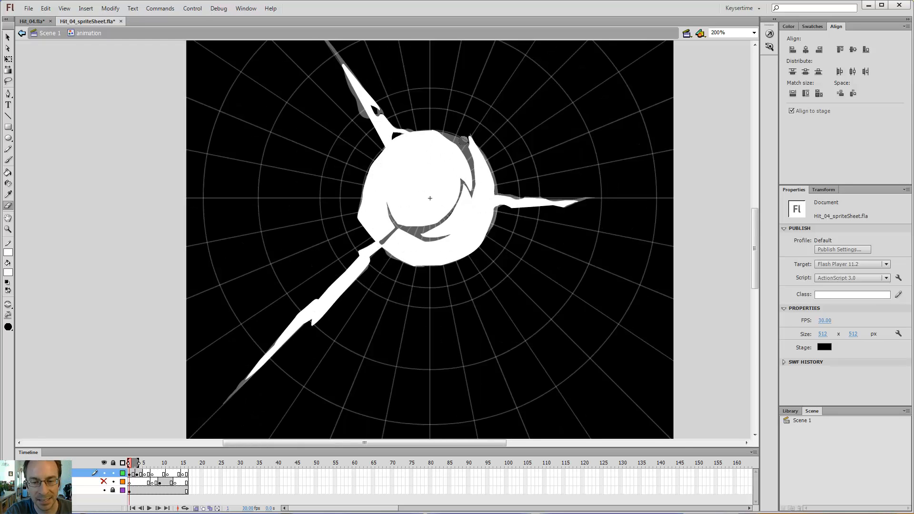
pyautogui.moveTo(514, 150); pyautogui.dragTo(551, 189)
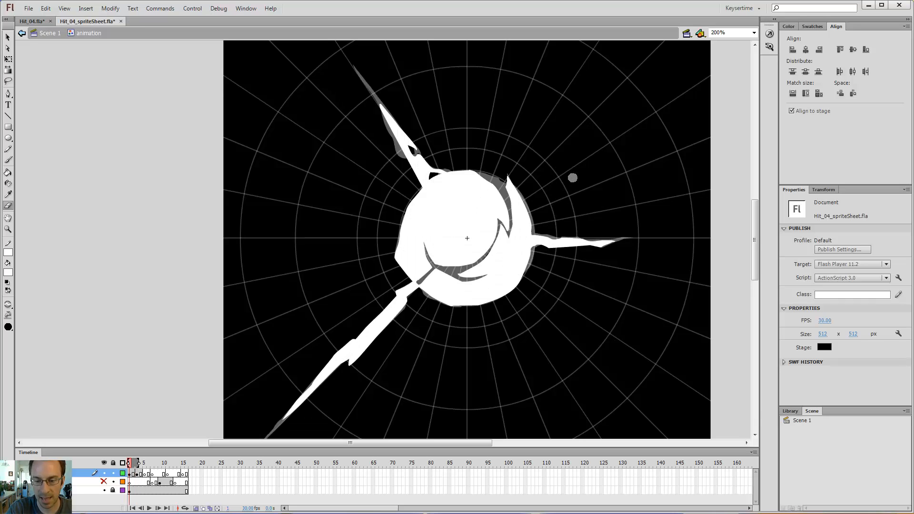
# Try clearing the held burst from frame 2 on the top layer.
pyautogui.press('b')
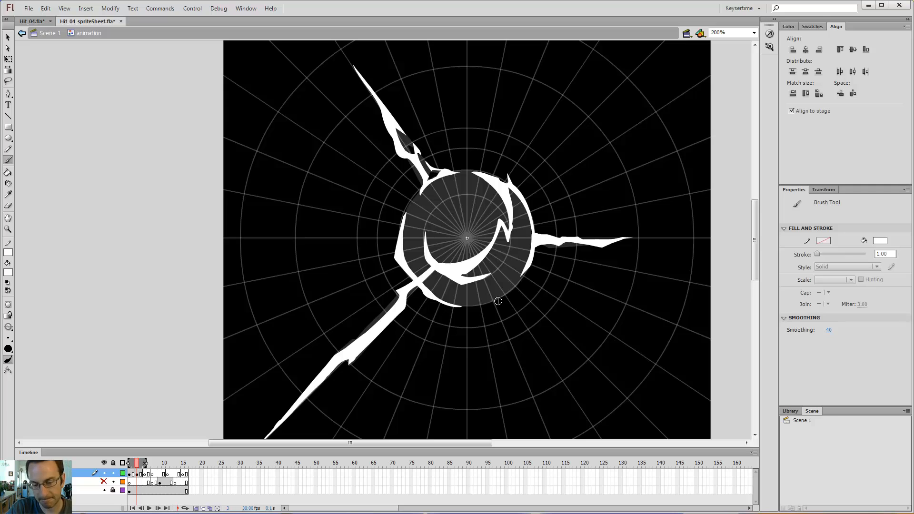
pyautogui.click(134, 474)
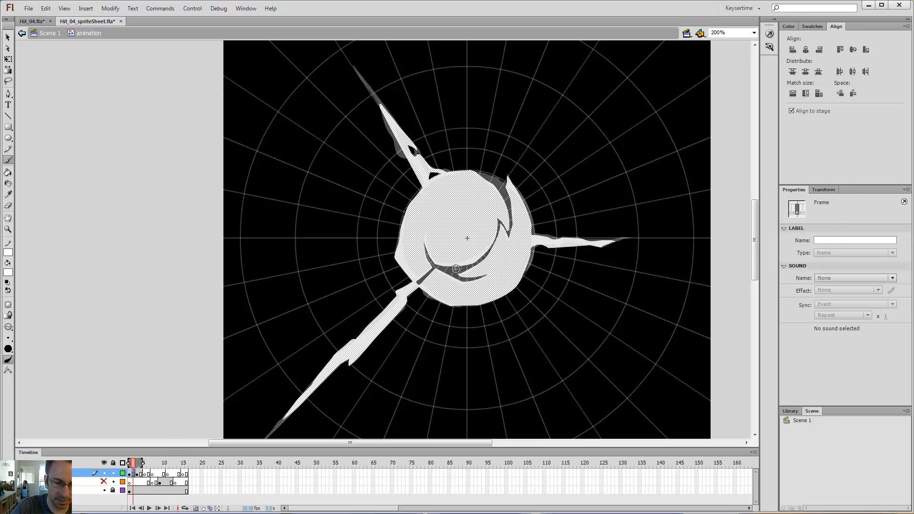
pyautogui.press('Delete')
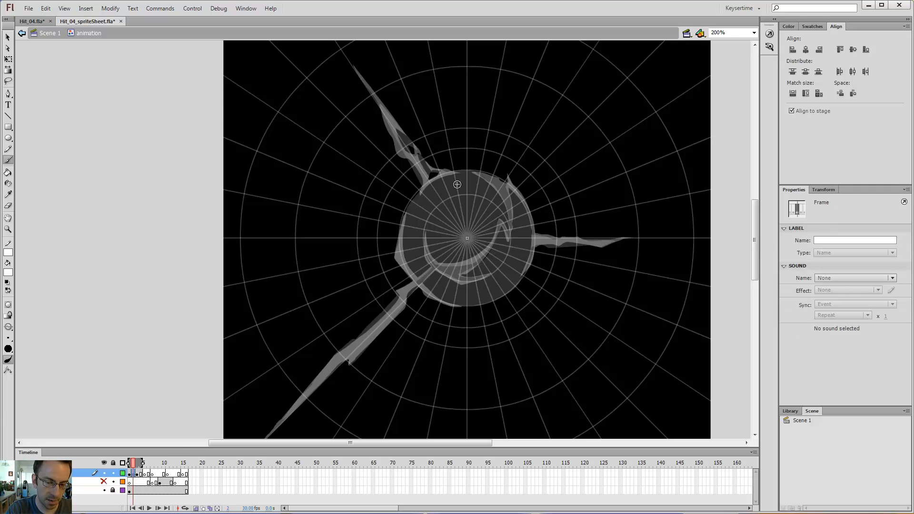
# Narrow the onion skin range to one frame on either side of the current frame and return to frame 1.
pyautogui.moveTo(141, 464); pyautogui.dragTo(138, 464)
pyautogui.click(143, 465)
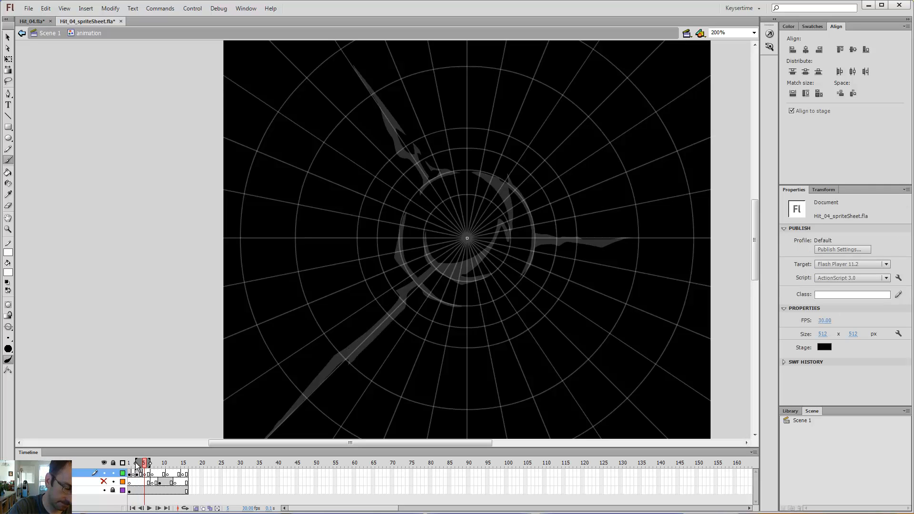
pyautogui.click(134, 466)
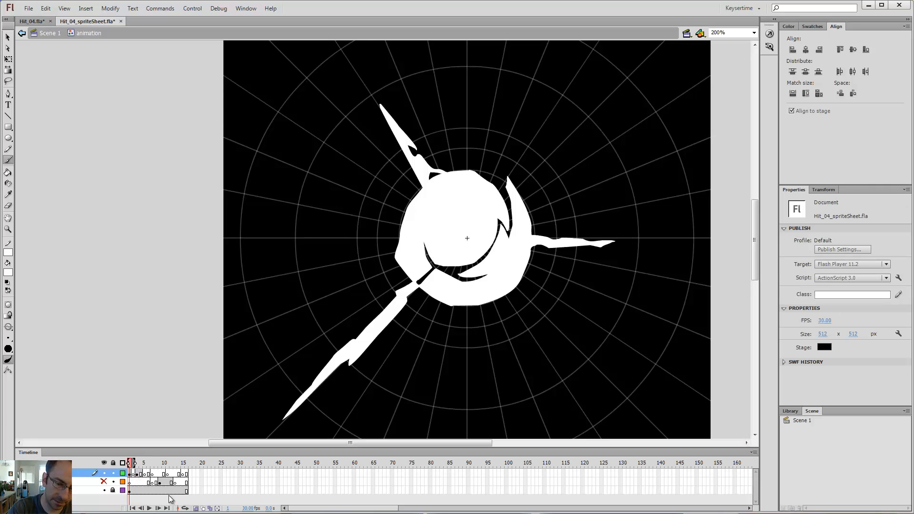
pyautogui.press('.')
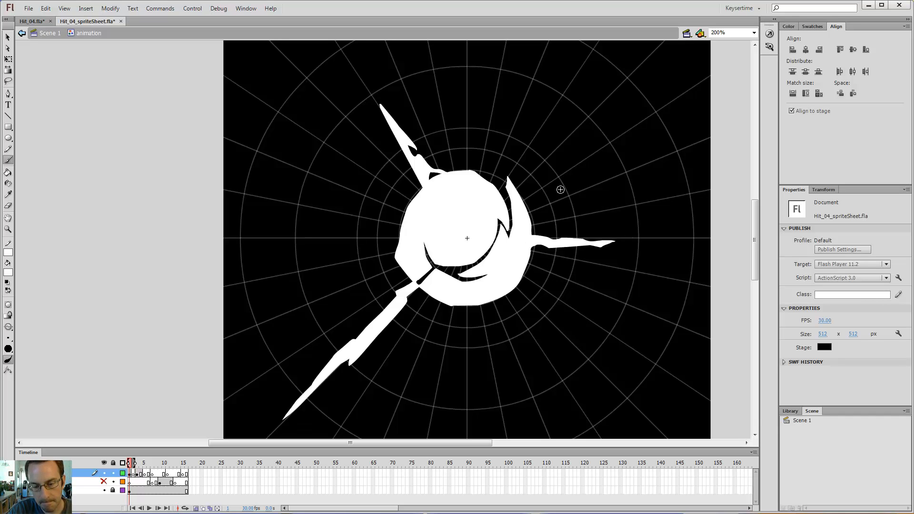
pyautogui.press('.')
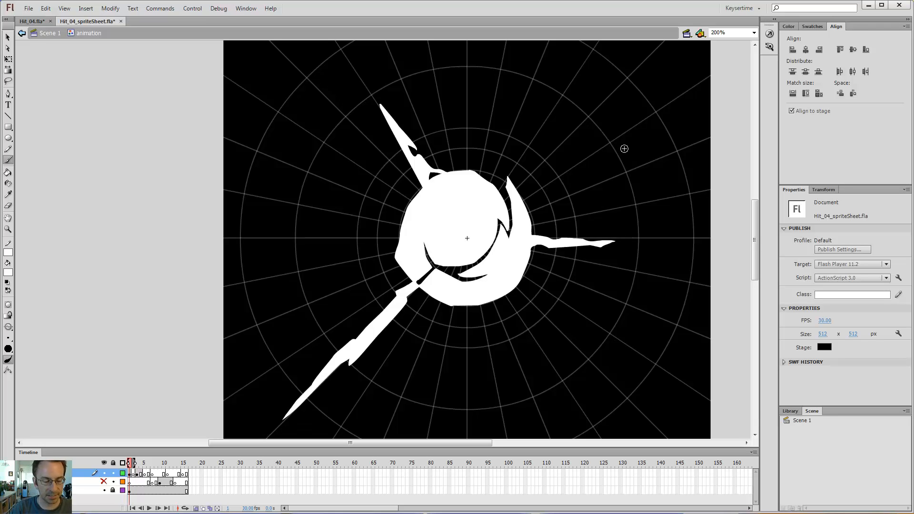
# Step through the first three frames to compare the burst drawings with the narrowed onion skin range.
pyautogui.click(133, 474)
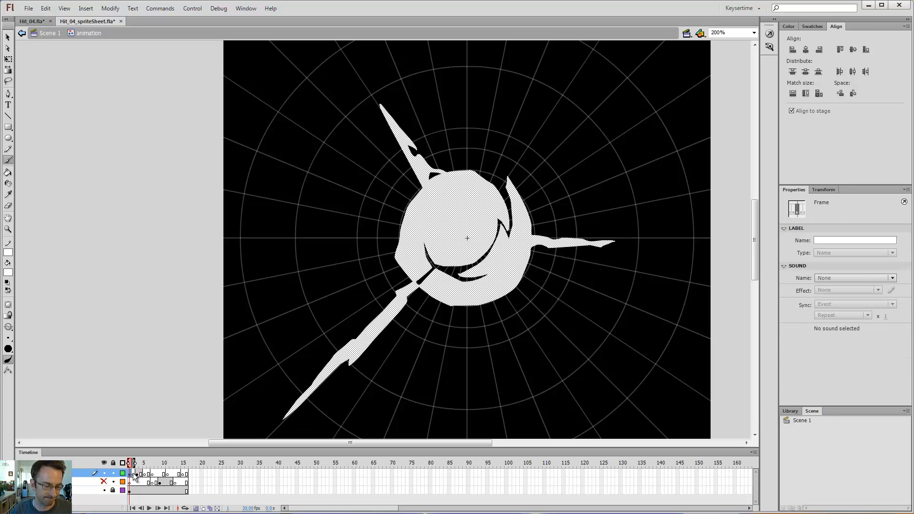
pyautogui.click(134, 463)
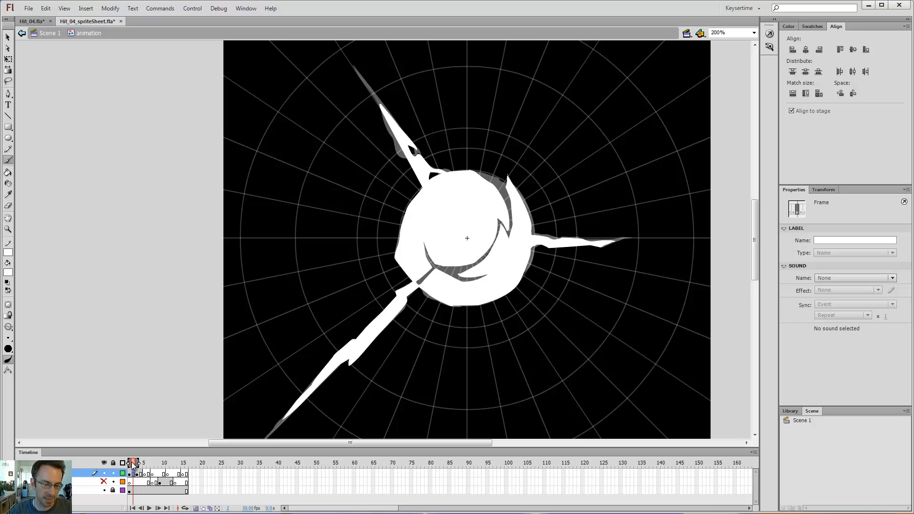
pyautogui.click(131, 464)
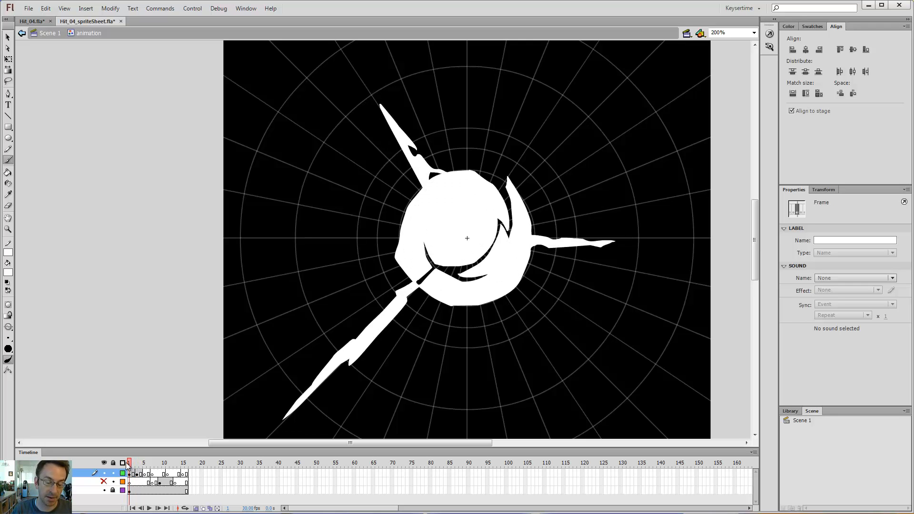
pyautogui.moveTo(131, 464)
pyautogui.mouseDown()
pyautogui.moveTo(147, 466)
pyautogui.moveTo(129, 470)
pyautogui.mouseUp()
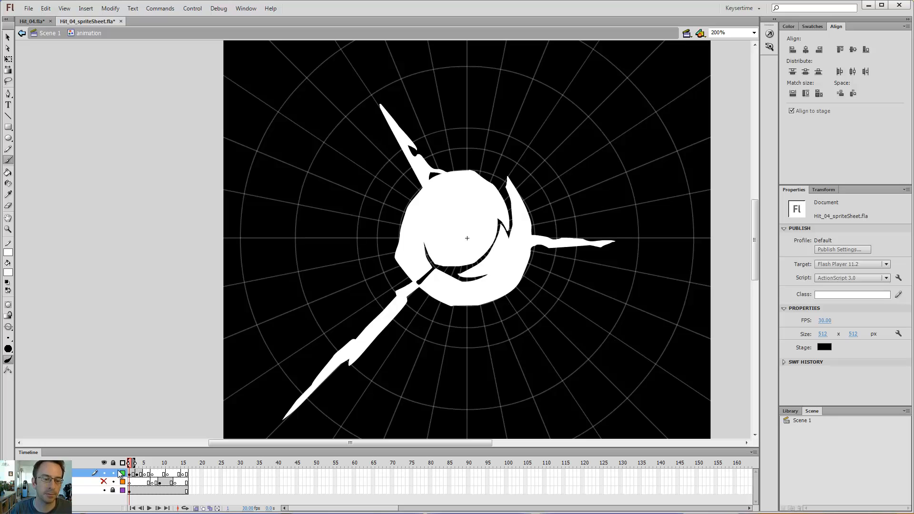
pyautogui.press('.')
pyautogui.press('.')
pyautogui.press(',')
pyautogui.press(',')
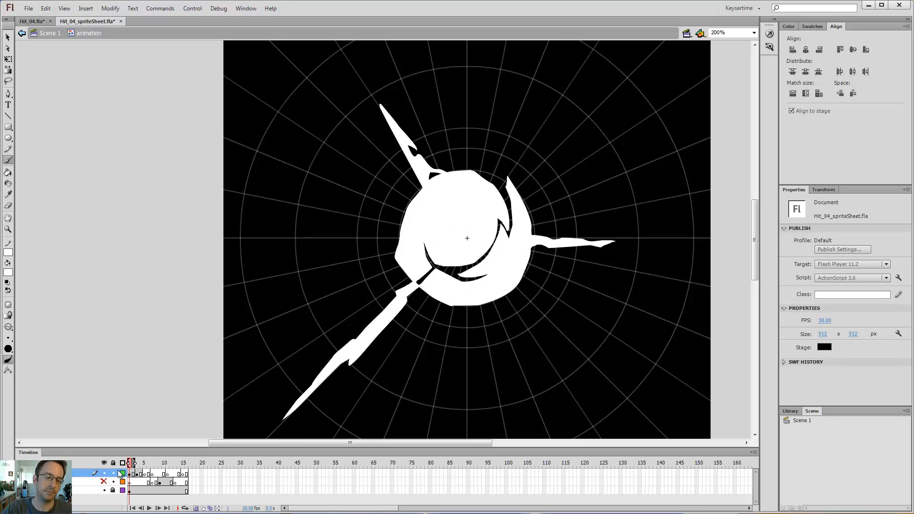
# Advance to the empty frame 5 with the frame 3 burst's onion skin as reference.
pyautogui.press('.')
pyautogui.press('.')
pyautogui.press('.')
pyautogui.press('.')
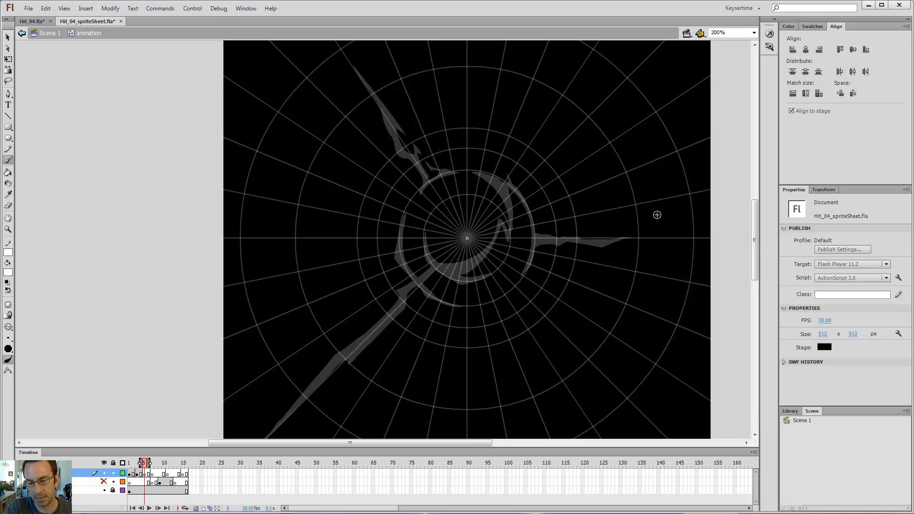
# Brush the outer edge of the upper-left spike on frame 5 from the ring outwards, following the onion-skinned spike.
pyautogui.press('space')
pyautogui.moveTo(439, 170); pyautogui.dragTo(453, 228)
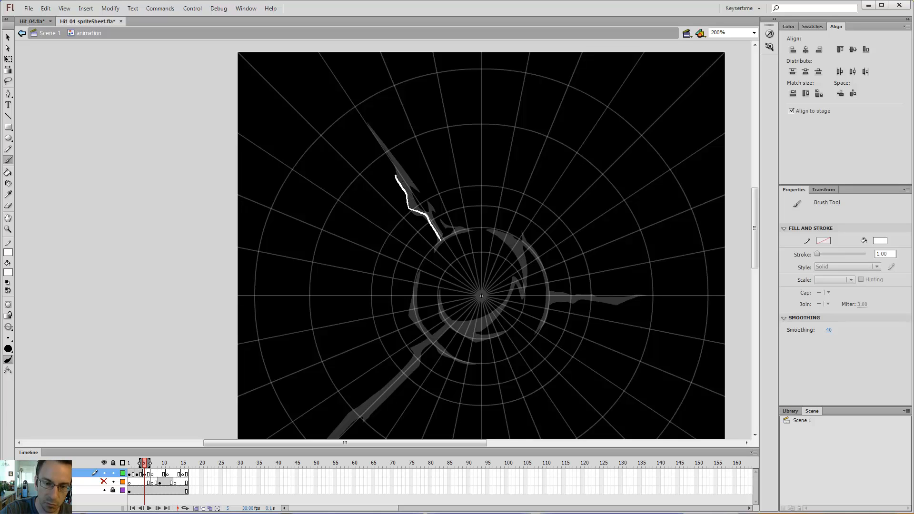
pyautogui.moveTo(395, 176); pyautogui.dragTo(393, 163)
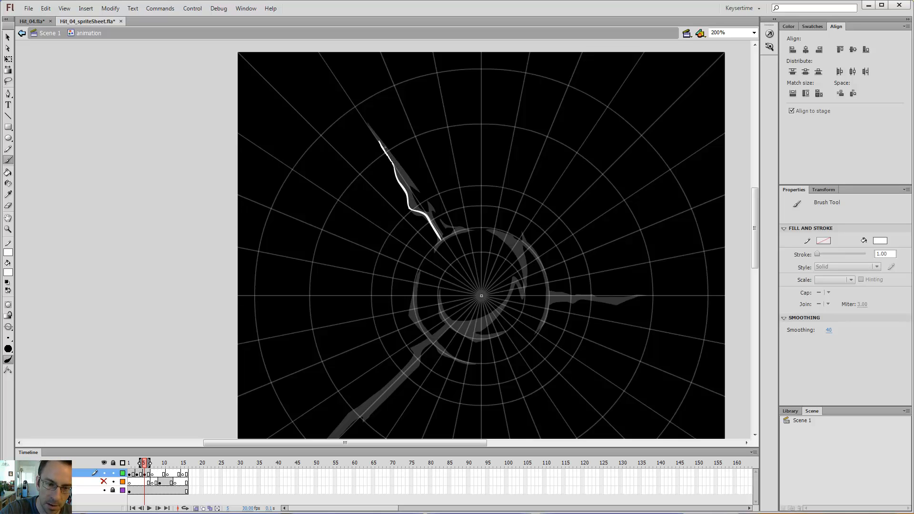
pyautogui.moveTo(371, 129); pyautogui.dragTo(368, 124)
# Erase the rough tip of the upper-left spike's line and repaint it as a thin, sharp point.
pyautogui.press('z')
pyautogui.click(373, 128)
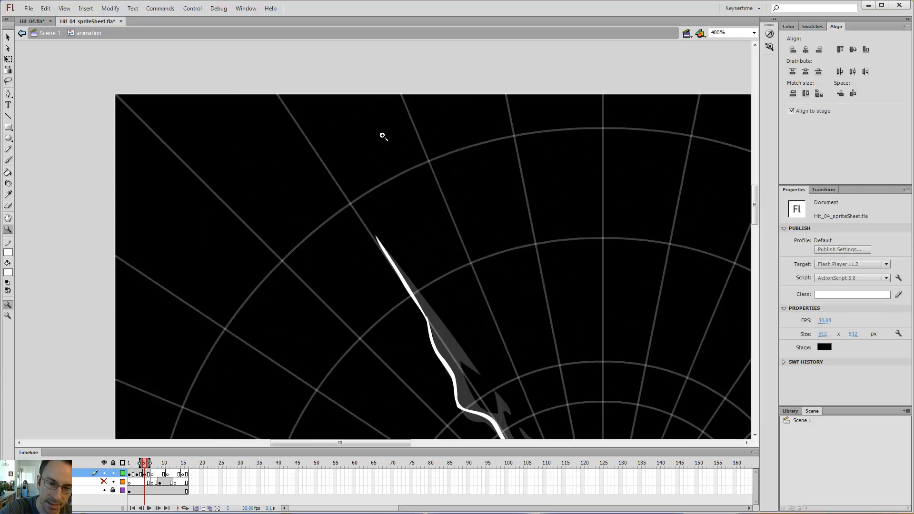
pyautogui.click(376, 231)
pyautogui.press('e')
pyautogui.moveTo(381, 239)
pyautogui.mouseDown()
pyautogui.moveTo(378, 260)
pyautogui.moveTo(396, 248)
pyautogui.moveTo(401, 260)
pyautogui.moveTo(392, 312)
pyautogui.mouseUp()
pyautogui.press('b')
pyautogui.moveTo(398, 224); pyautogui.dragTo(350, 273)
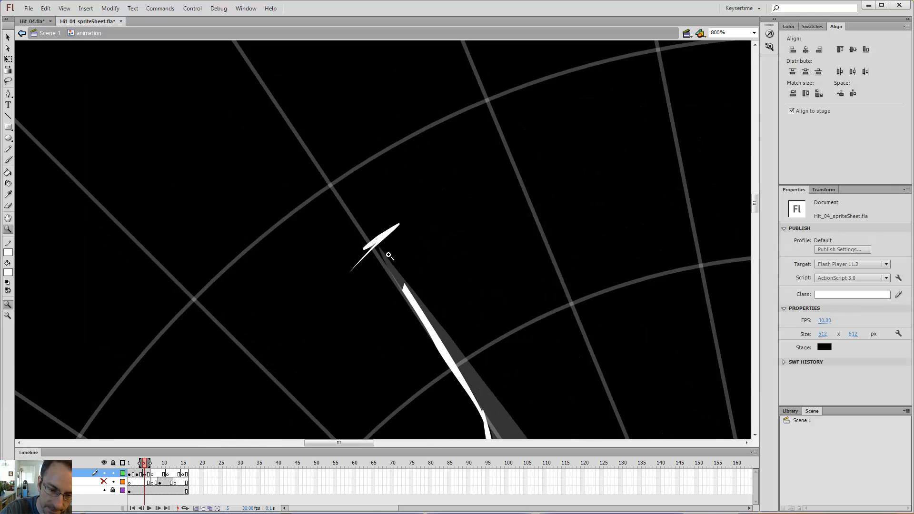
pyautogui.hotkey('ctrl', 'z')
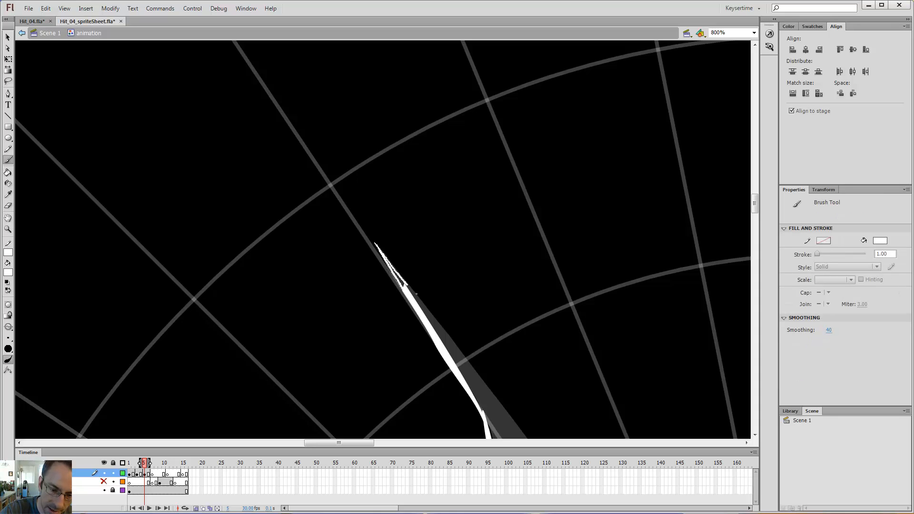
pyautogui.moveTo(417, 294); pyautogui.dragTo(378, 245)
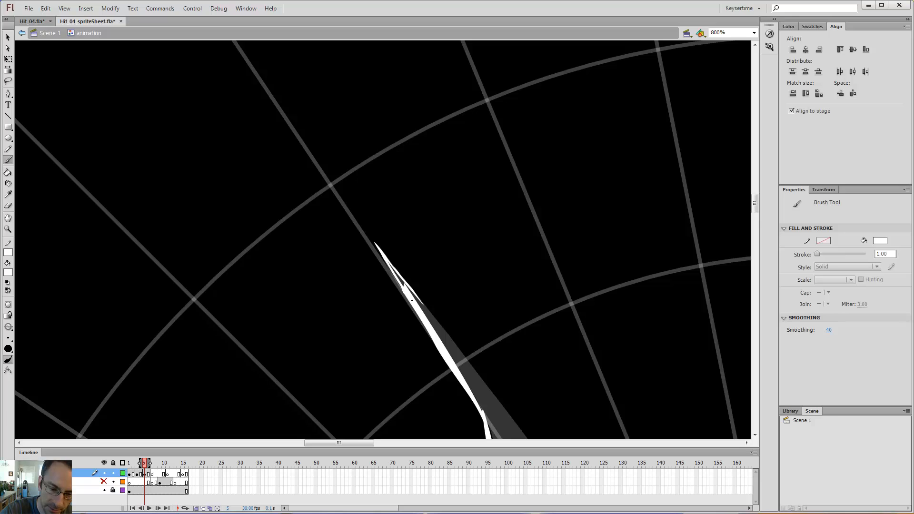
pyautogui.hotkey('ctrl', '-')
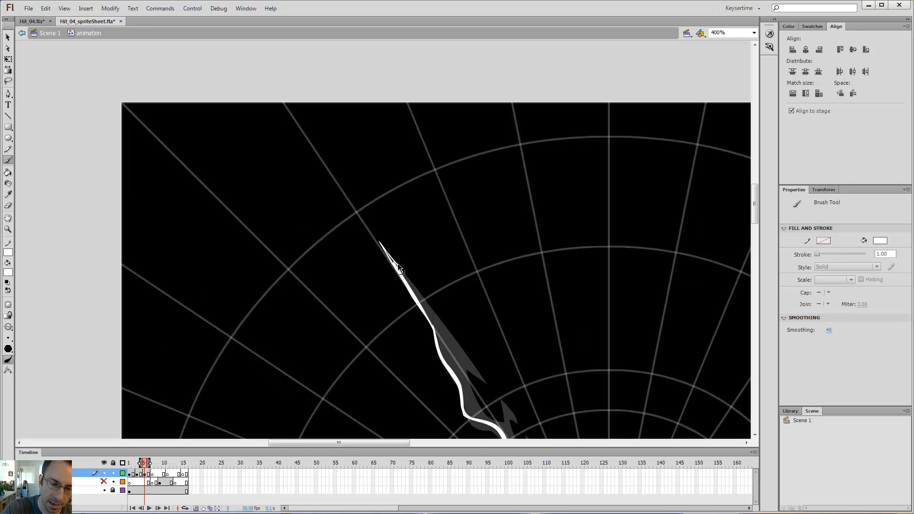
pyautogui.hotkey('ctrl', '-')
pyautogui.moveTo(362, 229)
pyautogui.mouseDown()
pyautogui.moveTo(385, 224)
pyautogui.moveTo(344, 216)
pyautogui.moveTo(362, 204)
pyautogui.mouseUp()
pyautogui.moveTo(330, 197); pyautogui.dragTo(343, 186)
pyautogui.hotkey('ctrl', 'z')
pyautogui.hotkey('ctrl', 'z')
pyautogui.hotkey('ctrl', 'z')
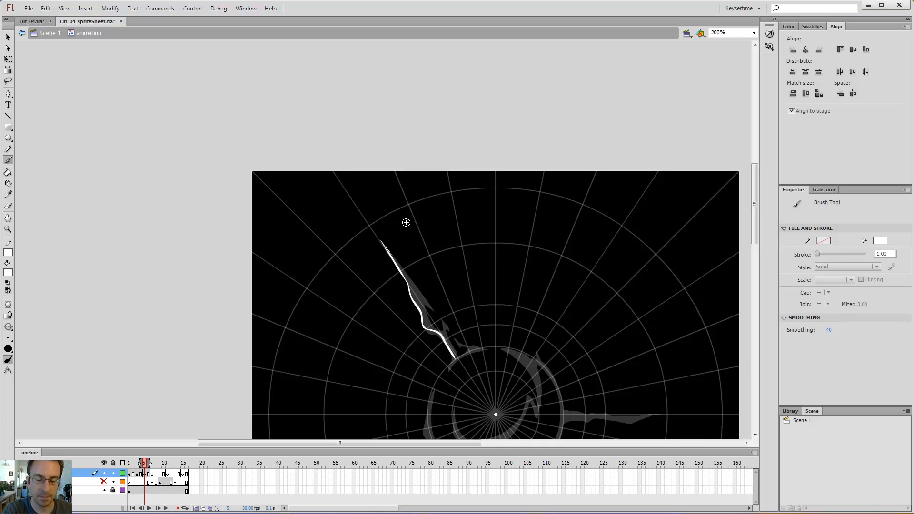
# Brush the inner edge of the upper-left spike from its tip towards the ring, shaping two pointed barbs along it.
pyautogui.moveTo(465, 306); pyautogui.dragTo(446, 263)
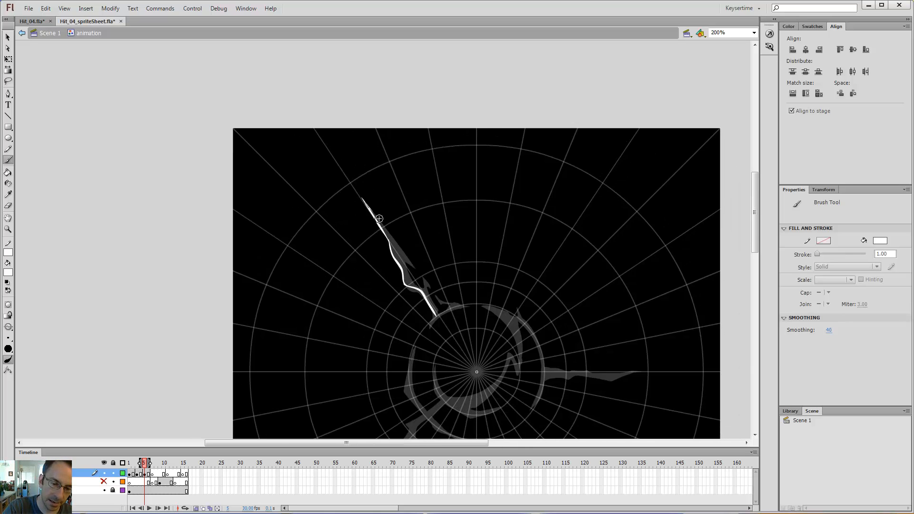
pyautogui.keyDown('ctrl'); pyautogui.click(395, 237); pyautogui.keyUp('ctrl')
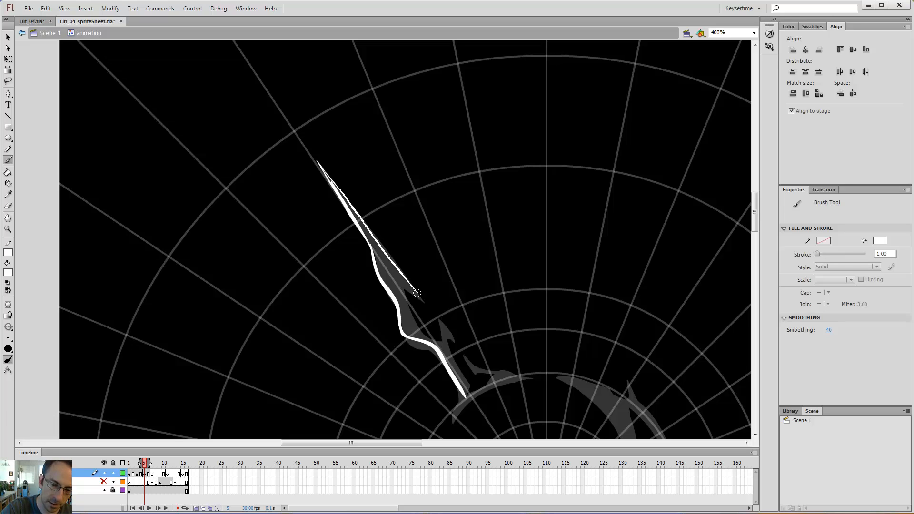
pyautogui.moveTo(417, 293); pyautogui.dragTo(418, 294)
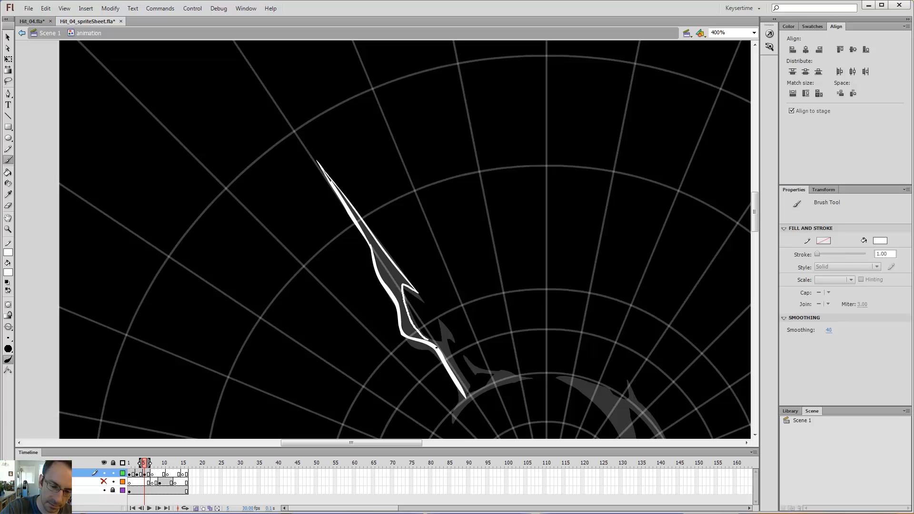
pyautogui.moveTo(437, 348); pyautogui.dragTo(438, 347)
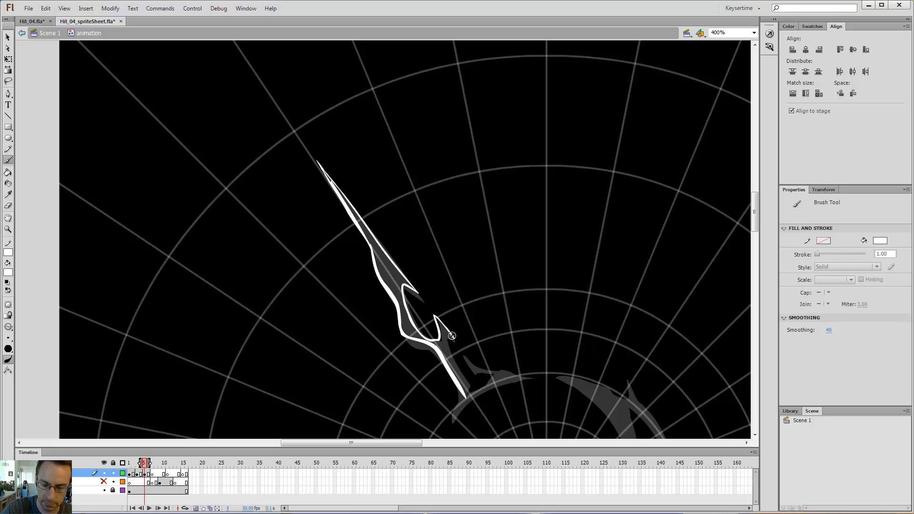
pyautogui.press('e')
pyautogui.press('b')
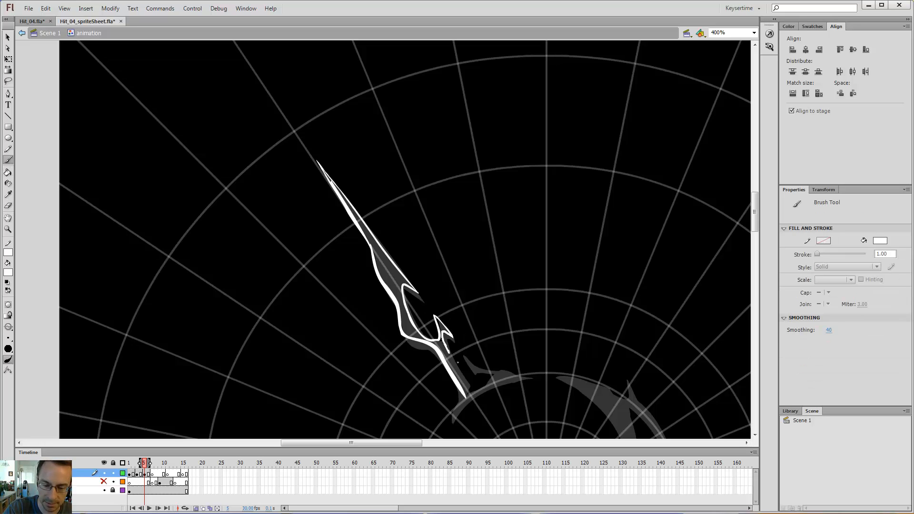
# Close the upper-left spike's outline at its base near the ring and fill the shape with white.
pyautogui.press('e')
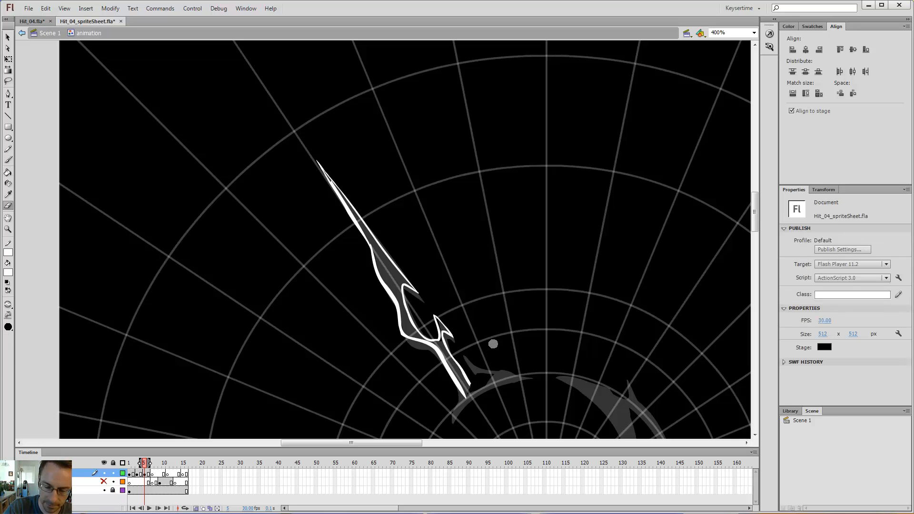
pyautogui.press('b')
pyautogui.moveTo(467, 394); pyautogui.dragTo(470, 385)
pyautogui.press('k')
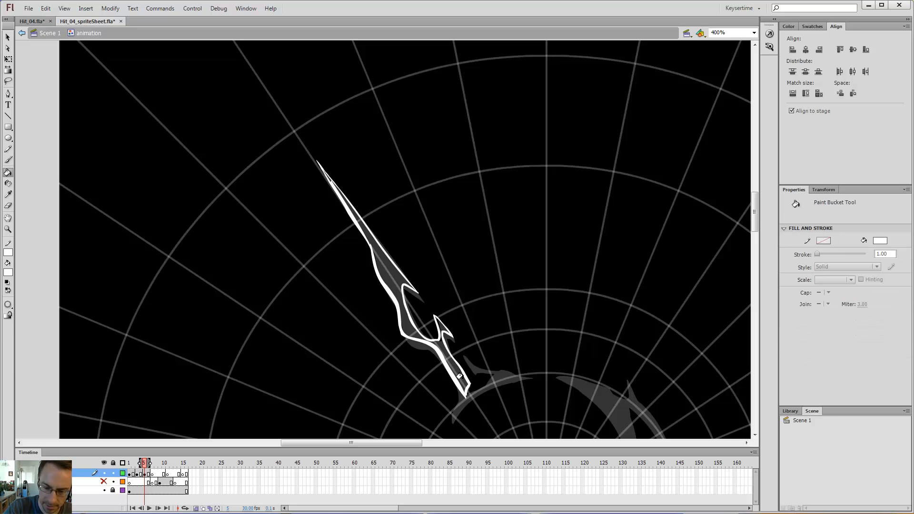
pyautogui.click(460, 374)
# Trim the spike's base with the eraser and paint a small white-filled sliver beside it, pointing away from the ring.
pyautogui.moveTo(490, 349); pyautogui.dragTo(493, 248)
pyautogui.press('e')
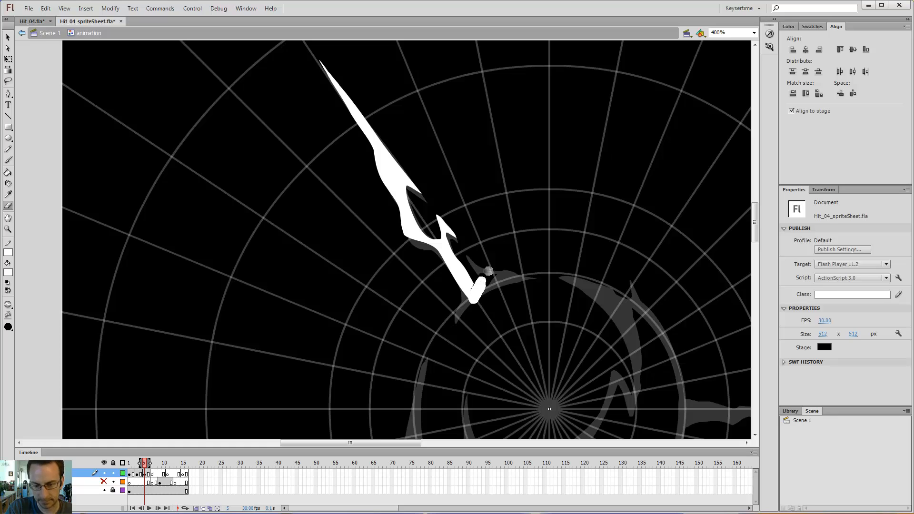
pyautogui.press('b')
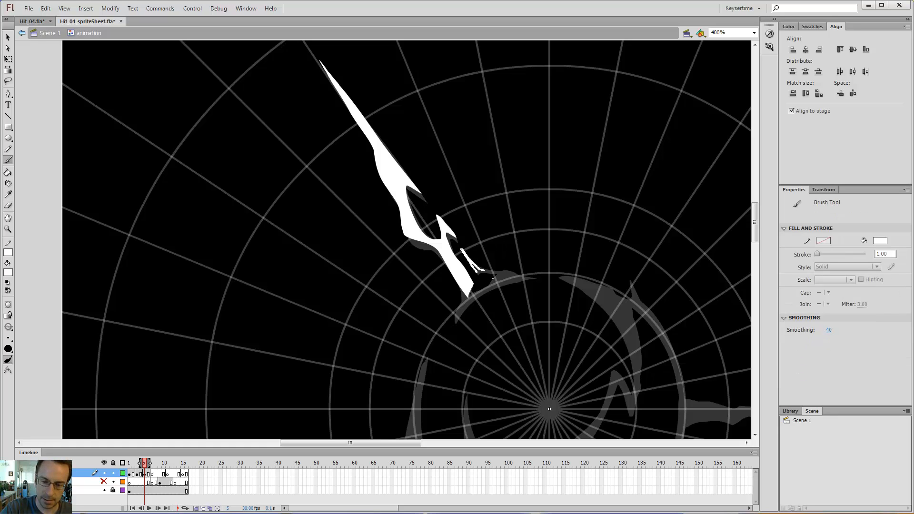
pyautogui.press('k')
pyautogui.click(475, 267)
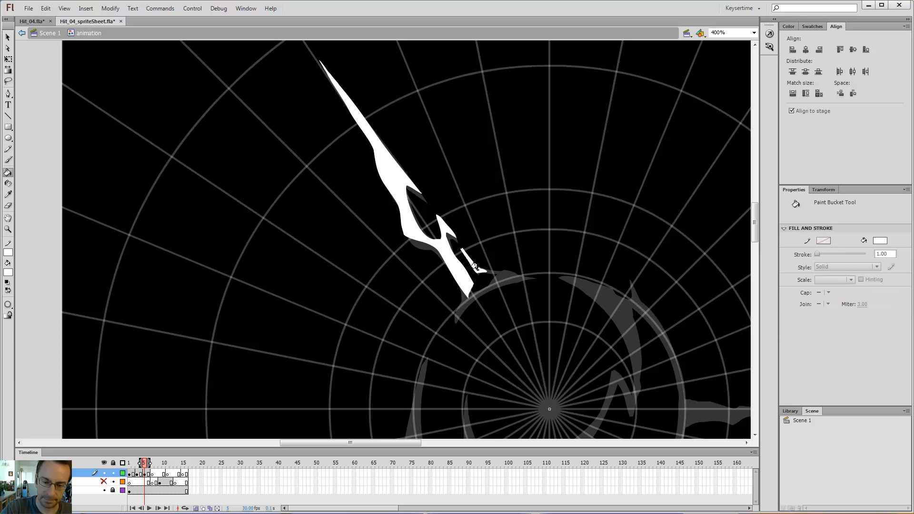
# Sharpen the upper tip and edge of the small sliver beside the spike with the eraser and brush.
pyautogui.press('e')
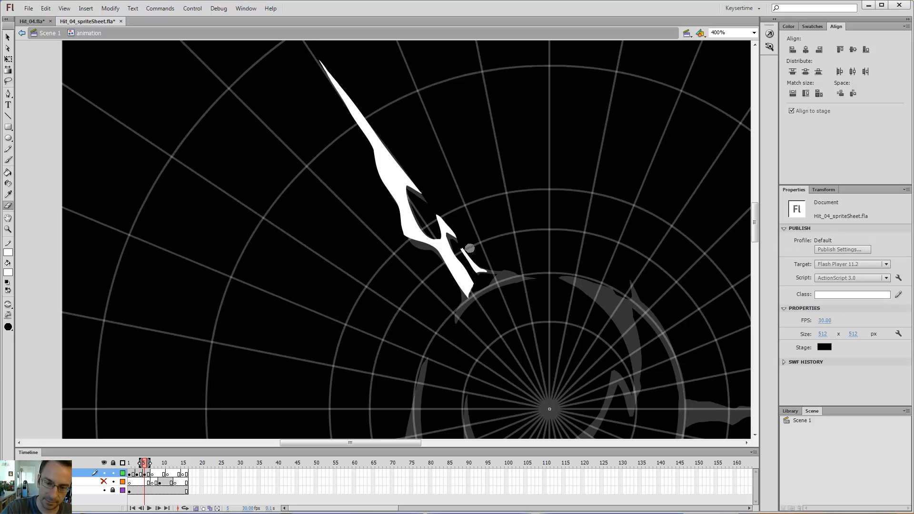
pyautogui.moveTo(464, 243); pyautogui.dragTo(459, 250)
pyautogui.press('b')
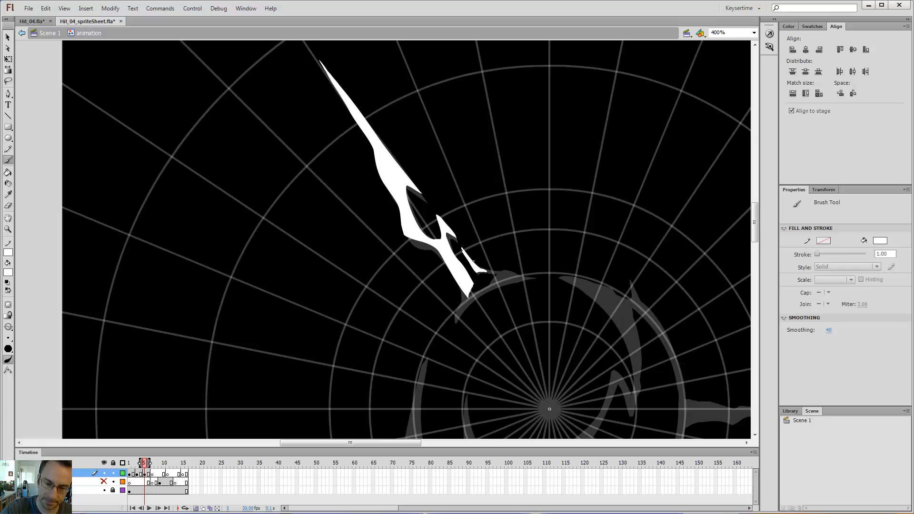
pyautogui.press('e')
pyautogui.press('b')
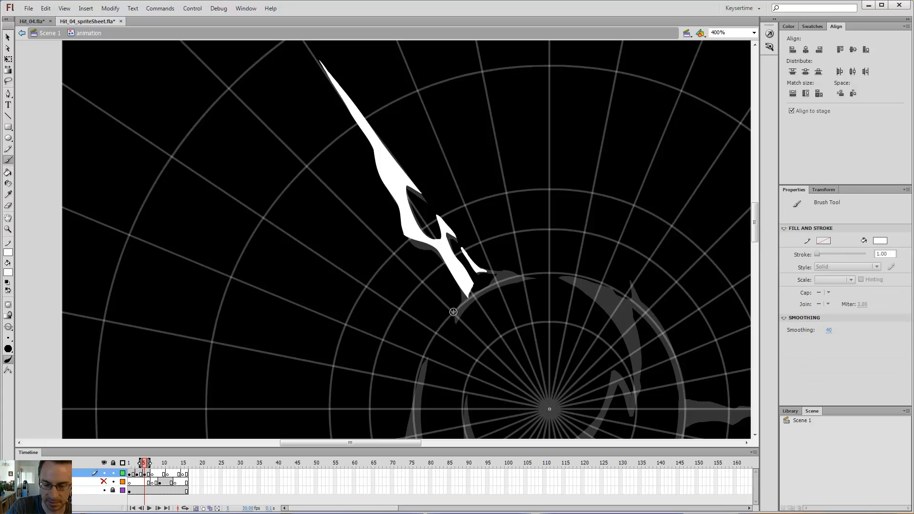
pyautogui.moveTo(455, 314)
pyautogui.mouseDown()
pyautogui.moveTo(535, 270)
pyautogui.moveTo(463, 318)
pyautogui.moveTo(531, 275)
pyautogui.mouseUp()
pyautogui.hotkey('ctrl', 'z')
pyautogui.hotkey('ctrl', 'z')
# Flip between frames 3 and 5 to compare the new spike with the earlier burst drawing.
pyautogui.press(',')
pyautogui.press(',')
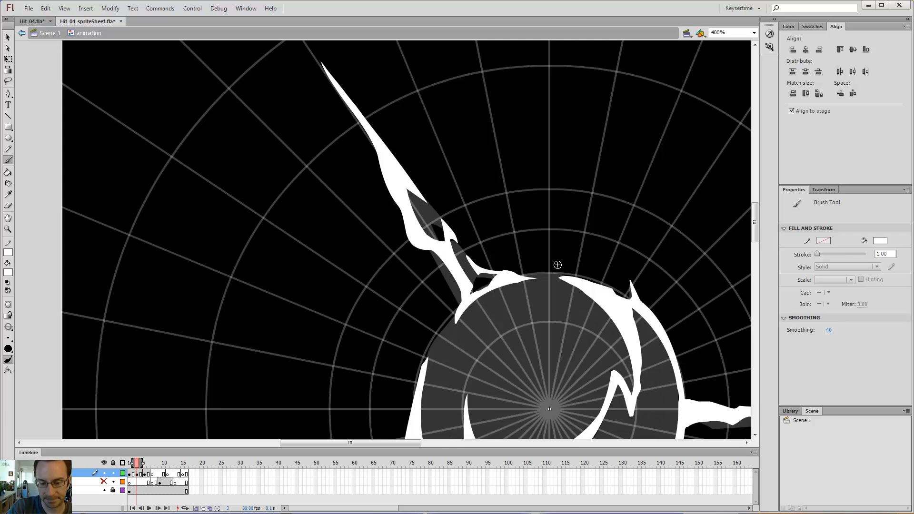
pyautogui.press('.')
pyautogui.press('.')
pyautogui.press(',')
pyautogui.press(',')
pyautogui.press('.')
pyautogui.press('.')
pyautogui.press(',')
pyautogui.press(',')
pyautogui.press('.')
pyautogui.press('.')
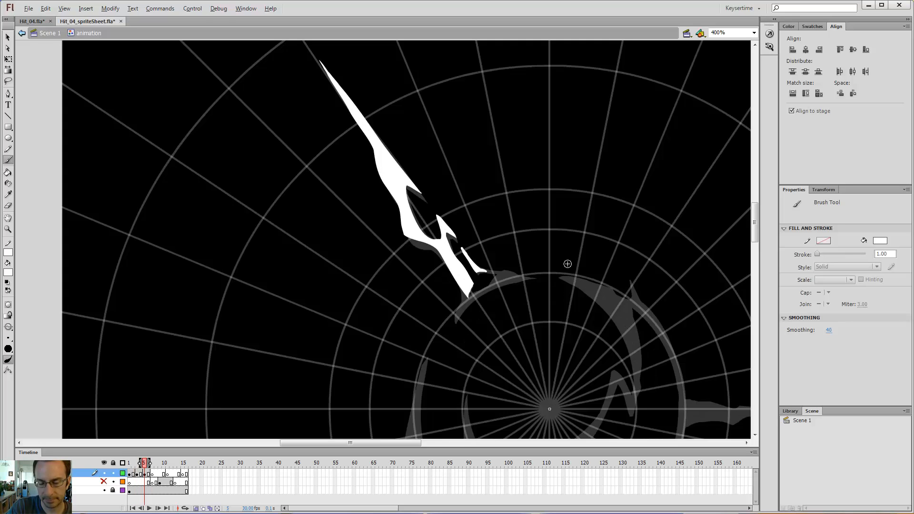
pyautogui.press(',')
pyautogui.press(',')
pyautogui.press('.')
pyautogui.press('.')
pyautogui.press(',')
pyautogui.press(',')
pyautogui.press('.')
pyautogui.press('.')
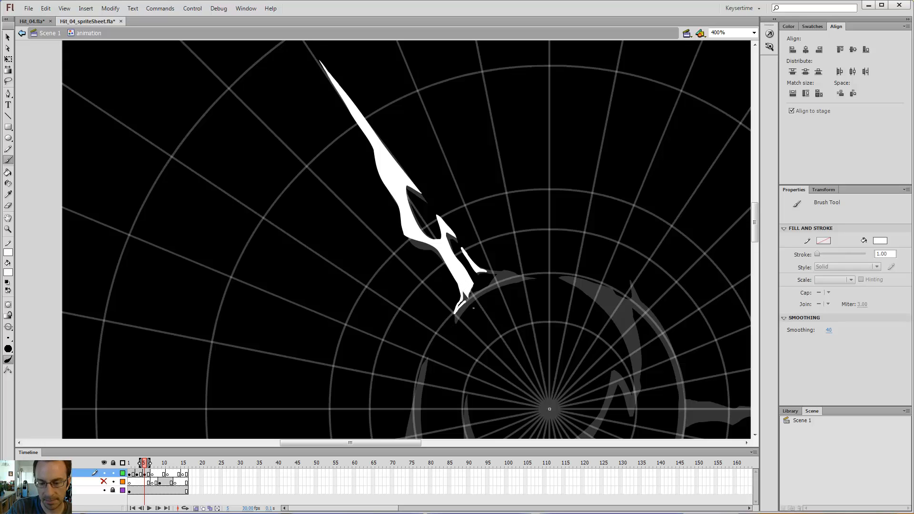
# Draw a curved base along the ring joining the spike and the sliver, and fill its right end with white.
pyautogui.moveTo(490, 285)
pyautogui.mouseDown()
pyautogui.moveTo(541, 273)
pyautogui.moveTo(528, 274)
pyautogui.mouseUp()
pyautogui.press('e')
pyautogui.press('b')
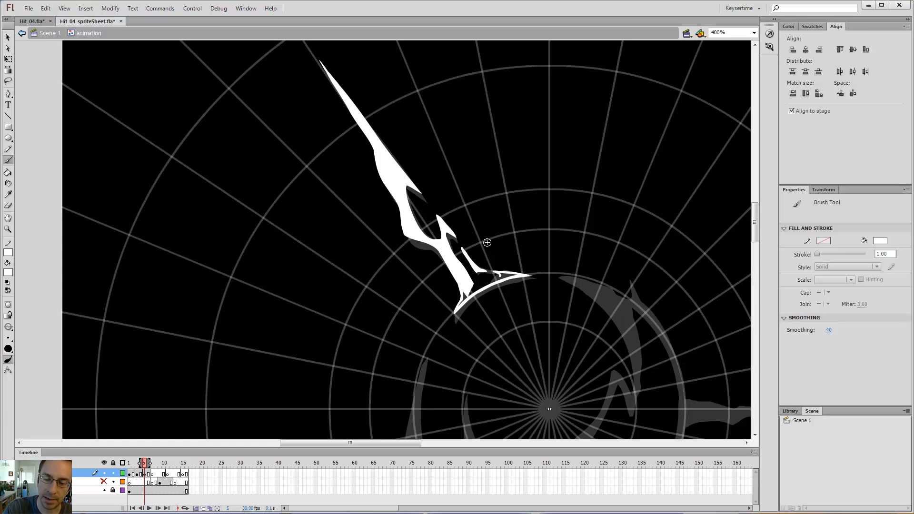
pyautogui.press('k')
pyautogui.click(506, 275)
# Close the remaining gap where the spike meets the curved base and fill it with white.
pyautogui.press('b')
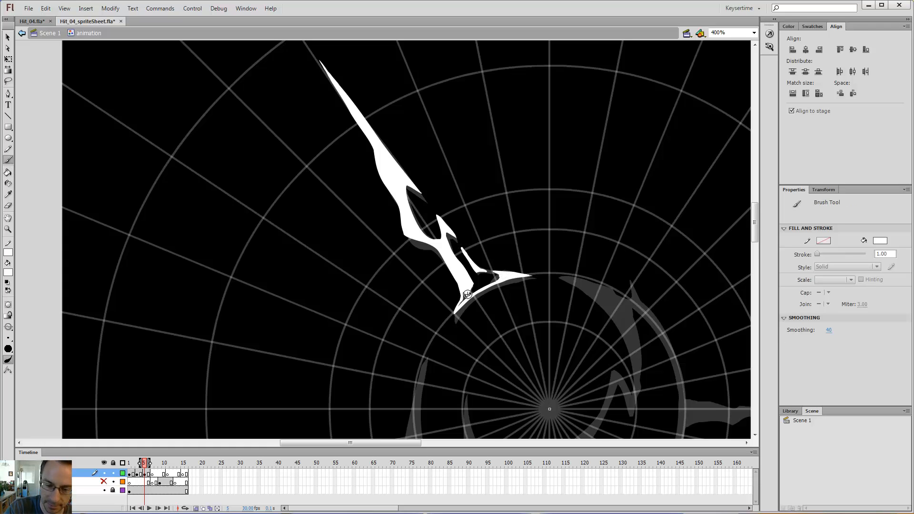
pyautogui.moveTo(469, 290); pyautogui.dragTo(467, 297)
pyautogui.press('k')
pyautogui.click(464, 297)
# Flip repeatedly between frames 3 and 5 to check how the spike and its curved base move.
pyautogui.moveTo(537, 256); pyautogui.dragTo(524, 181)
pyautogui.press(',')
pyautogui.press(',')
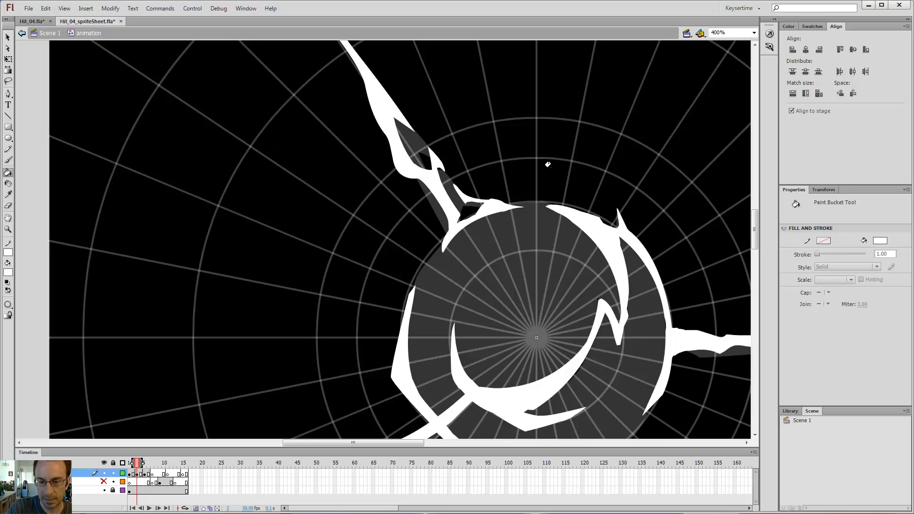
pyautogui.press('.')
pyautogui.press('.')
pyautogui.press(',')
pyautogui.press(',')
pyautogui.press('.')
pyautogui.press('.')
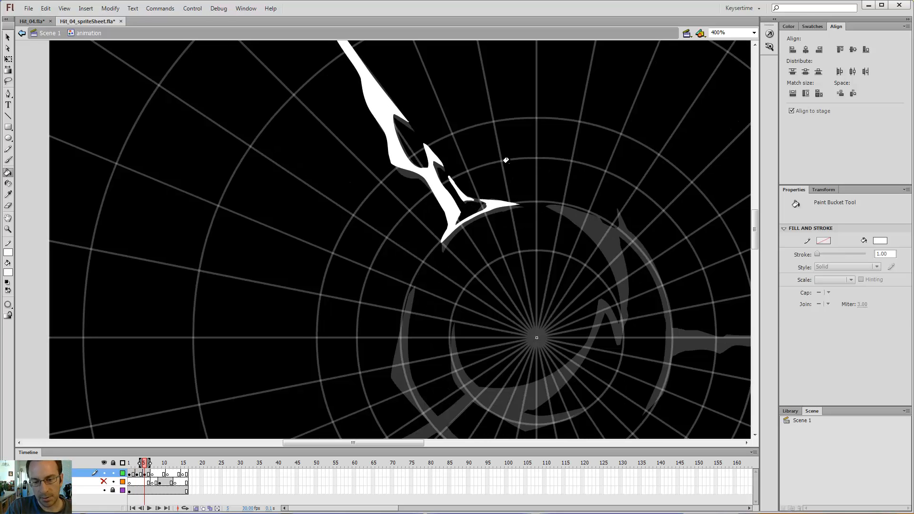
pyautogui.press('b')
pyautogui.hotkey('ctrl', '-')
pyautogui.press(',')
pyautogui.press(',')
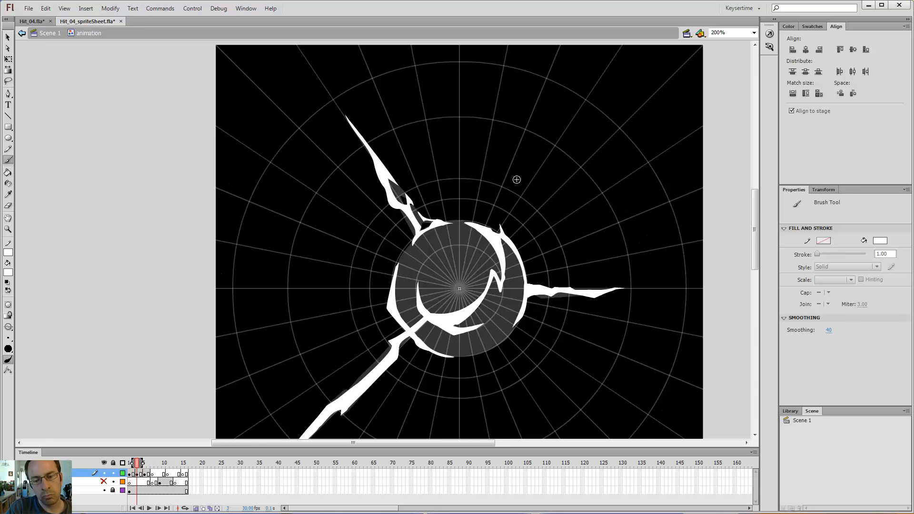
pyautogui.press('.')
pyautogui.press('.')
pyautogui.press(',')
pyautogui.press(',')
pyautogui.press('.')
pyautogui.press('.')
pyautogui.press(',')
pyautogui.press(',')
pyautogui.press('.')
pyautogui.press('.')
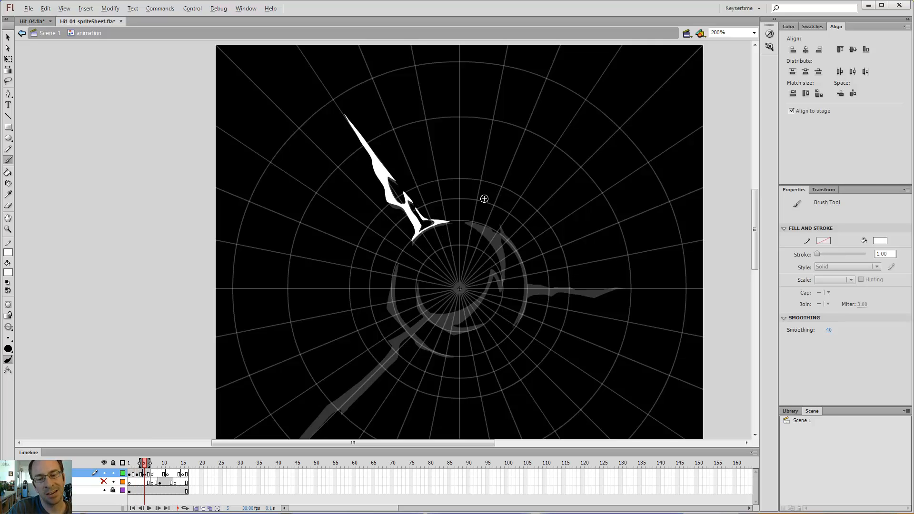
pyautogui.press(',')
pyautogui.press(',')
pyautogui.press('.')
pyautogui.press('.')
pyautogui.press(',')
pyautogui.press(',')
pyautogui.press('.')
pyautogui.press('.')
pyautogui.press(',')
pyautogui.press(',')
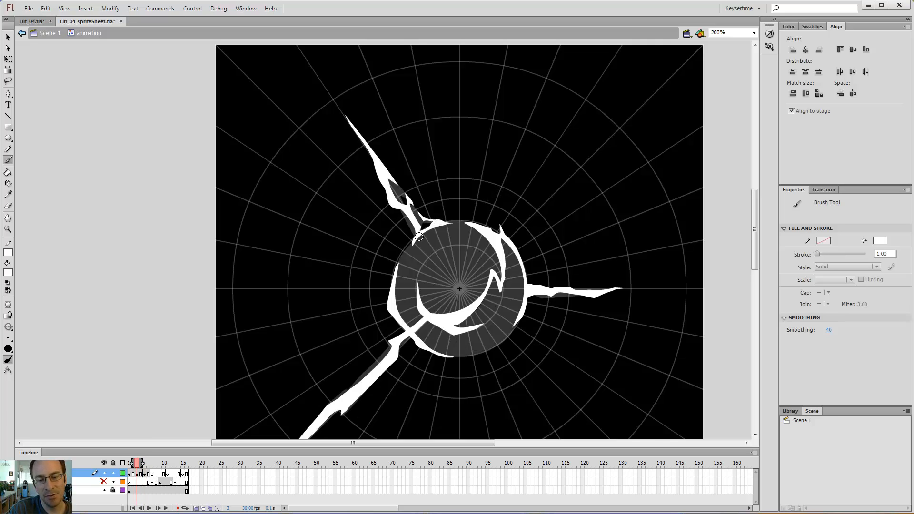
pyautogui.press('.')
pyautogui.press('.')
# Compare the spike's base with frame 3 up close and erase the thin arc linking its two ends on frame 5.
pyautogui.press('z')
pyautogui.click(419, 237)
pyautogui.click(377, 245)
pyautogui.press(',')
pyautogui.press(',')
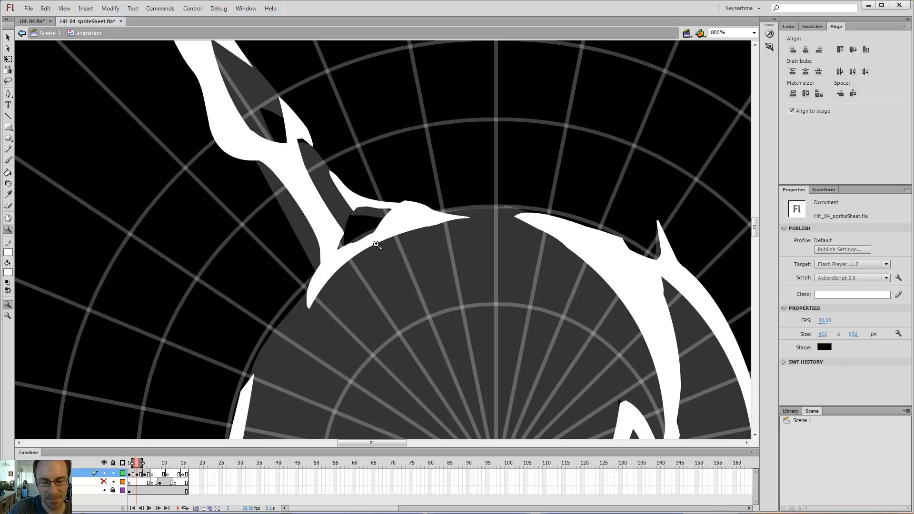
pyautogui.press('.')
pyautogui.press('.')
pyautogui.press(',')
pyautogui.press(',')
pyautogui.press('.')
pyautogui.press('.')
pyautogui.press('e')
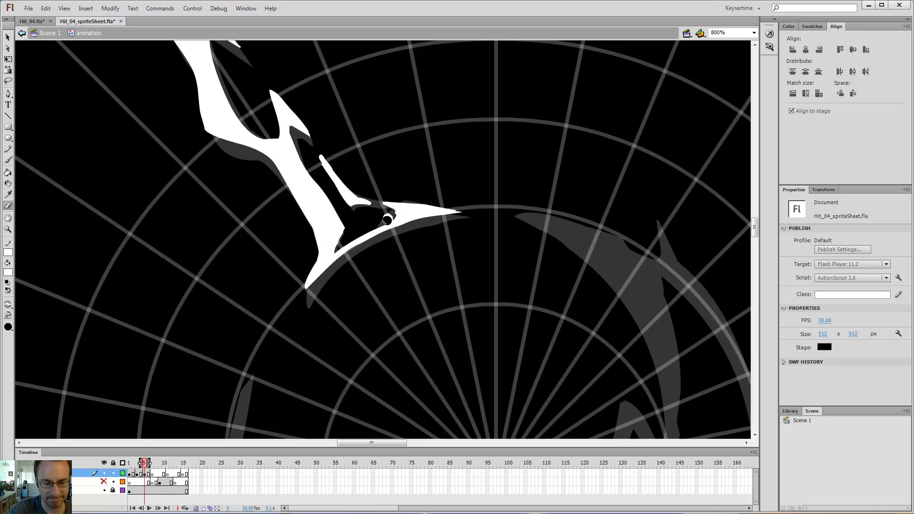
pyautogui.moveTo(387, 220); pyautogui.dragTo(339, 250)
# Draw a lower curved edge under the spike's base on frame 5, joining its two ends, and fill the enclosed areas with white.
pyautogui.press('b')
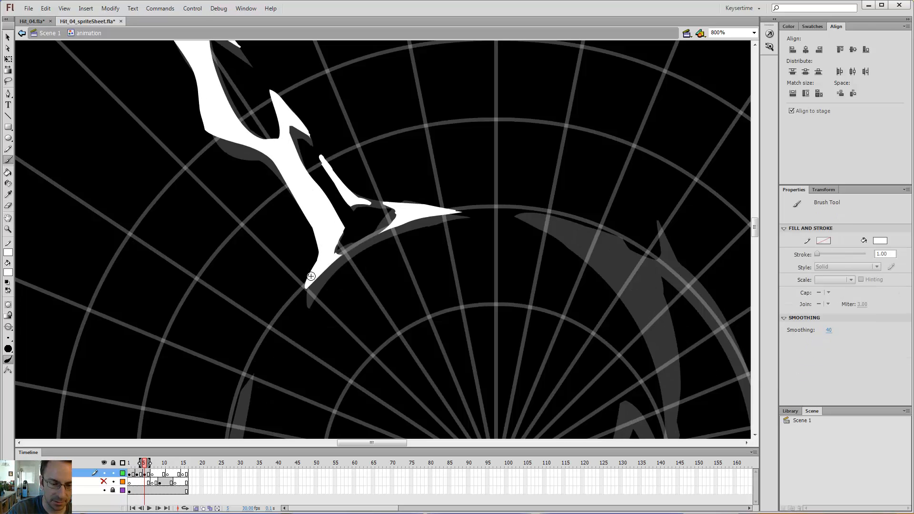
pyautogui.moveTo(307, 286)
pyautogui.mouseDown()
pyautogui.moveTo(304, 314)
pyautogui.moveTo(350, 257)
pyautogui.moveTo(445, 216)
pyautogui.mouseUp()
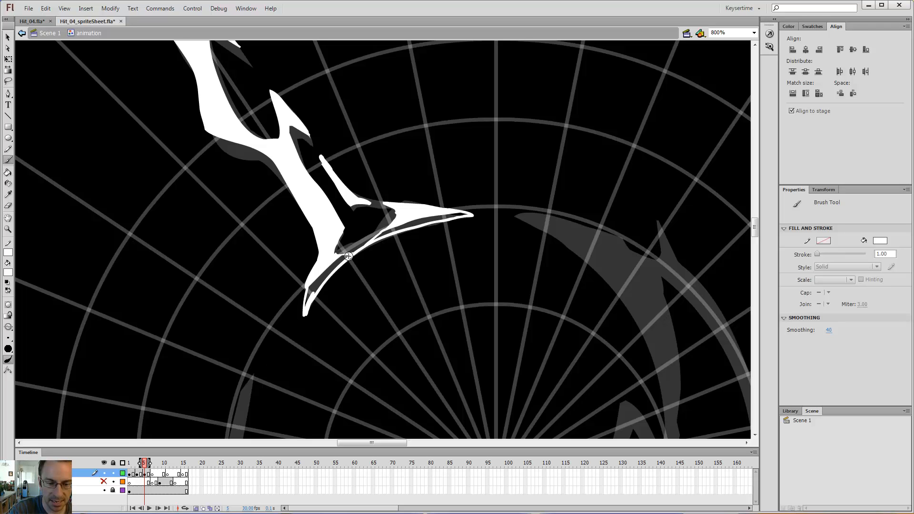
pyautogui.press('k')
pyautogui.click(335, 264)
pyautogui.click(400, 228)
pyautogui.press(',')
pyautogui.press(',')
pyautogui.press('.')
pyautogui.press('.')
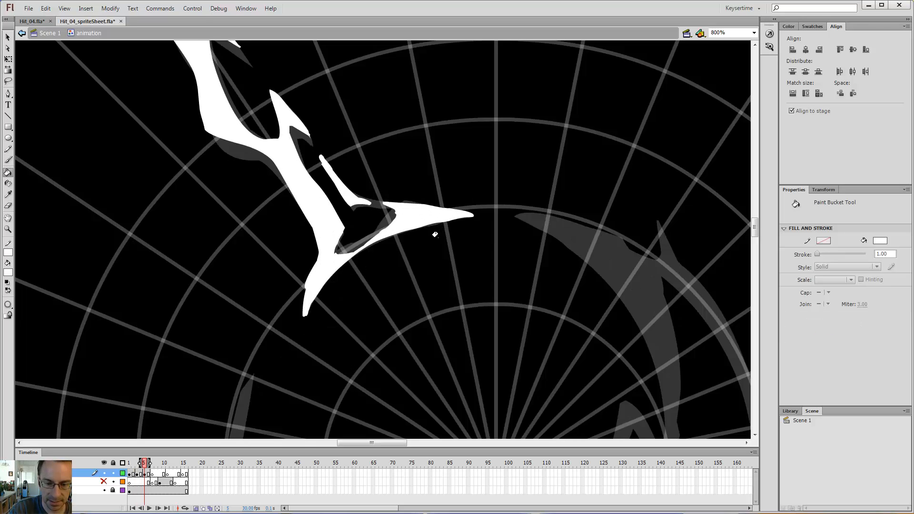
# Flip repeatedly between frames 3 and 5 to compare the spike's redrawn curved base.
pyautogui.press(',')
pyautogui.press(',')
pyautogui.press('.')
pyautogui.press('.')
pyautogui.press(',')
pyautogui.press(',')
pyautogui.press('.')
pyautogui.press('.')
pyautogui.press(',')
pyautogui.press(',')
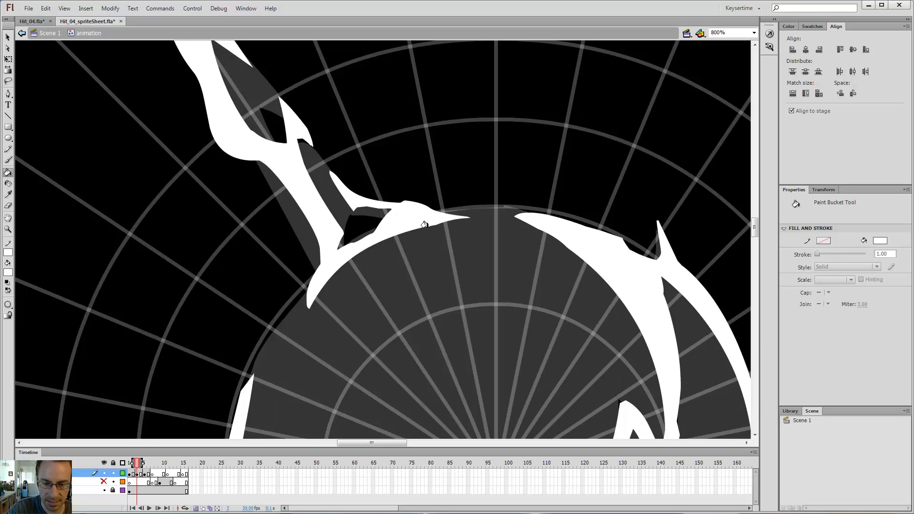
pyautogui.press('.')
pyautogui.press('.')
pyautogui.press(',')
pyautogui.press(',')
pyautogui.press('.')
pyautogui.press('.')
pyautogui.press(',')
pyautogui.press(',')
pyautogui.press('.')
pyautogui.press('.')
# Erase the rounded lower end of the spike's curved base and check it against frame 3.
pyautogui.press('e')
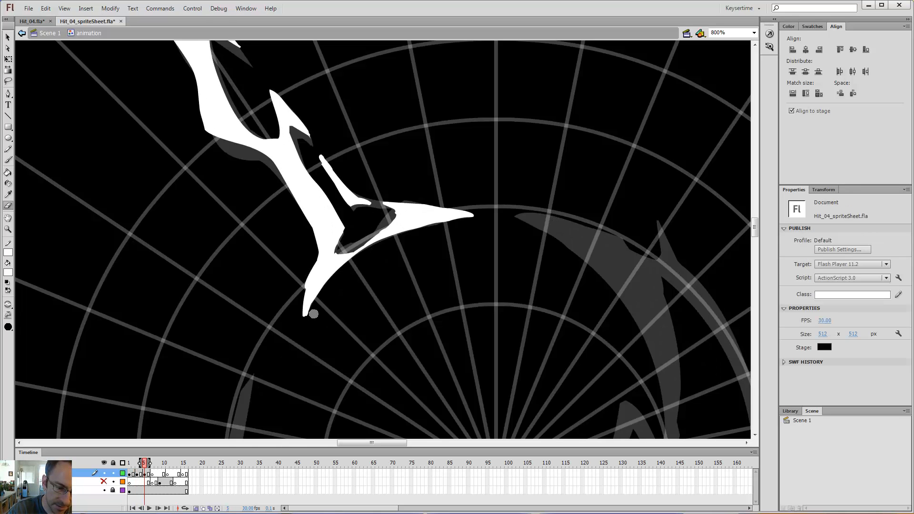
pyautogui.moveTo(322, 303)
pyautogui.mouseDown()
pyautogui.moveTo(298, 344)
pyautogui.moveTo(304, 325)
pyautogui.mouseUp()
pyautogui.press(',')
pyautogui.press(',')
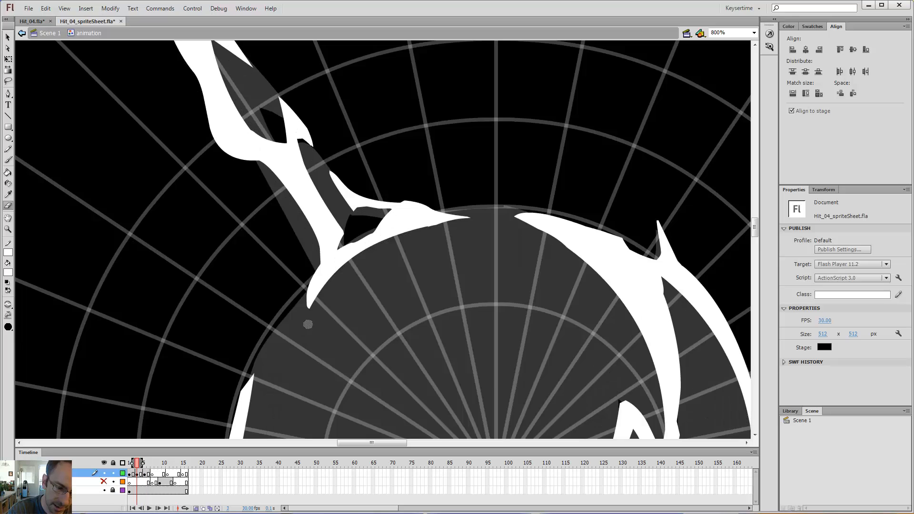
pyautogui.press('.')
pyautogui.press('.')
# Extend the lower end of the curved base into a longer pointed tip and fill it with white.
pyautogui.press('b')
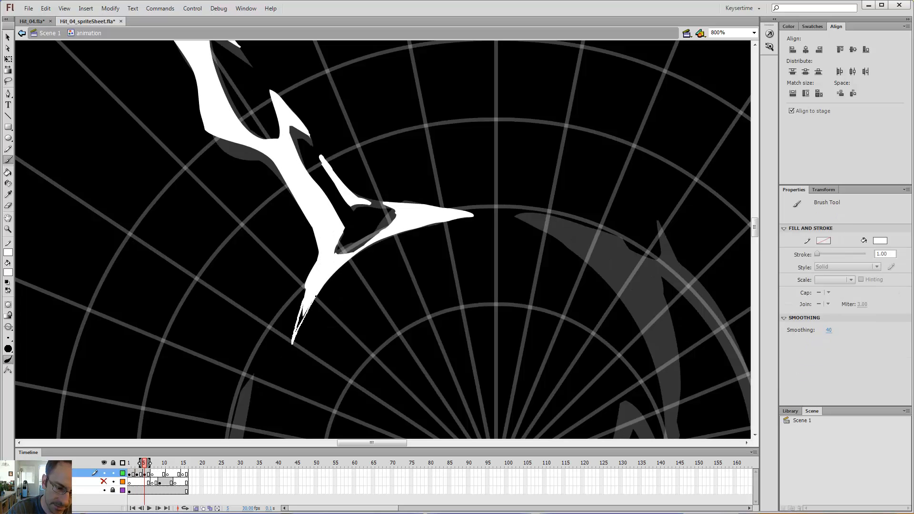
pyautogui.press('k')
pyautogui.click(304, 313)
pyautogui.press(',')
pyautogui.press(',')
pyautogui.press('.')
pyautogui.press('.')
# Erase along the inner edge of the lower tip to make it thinner and sharper.
pyautogui.press('e')
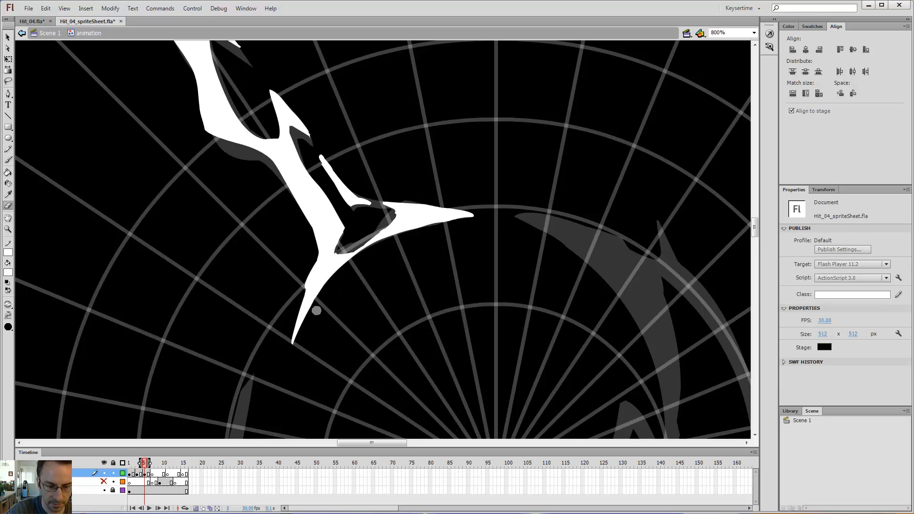
pyautogui.moveTo(321, 303); pyautogui.dragTo(291, 359)
pyautogui.press(',')
pyautogui.press(',')
pyautogui.press('.')
pyautogui.press('.')
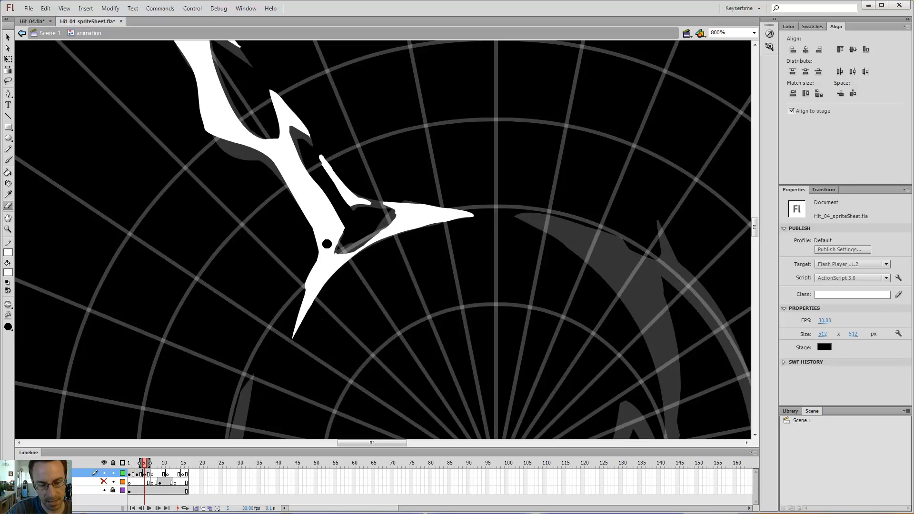
# Compare the base with frame 3 and erase its outer edge on frame 5 to smooth the bend below the spike.
pyautogui.press('b')
pyautogui.press(',')
pyautogui.press(',')
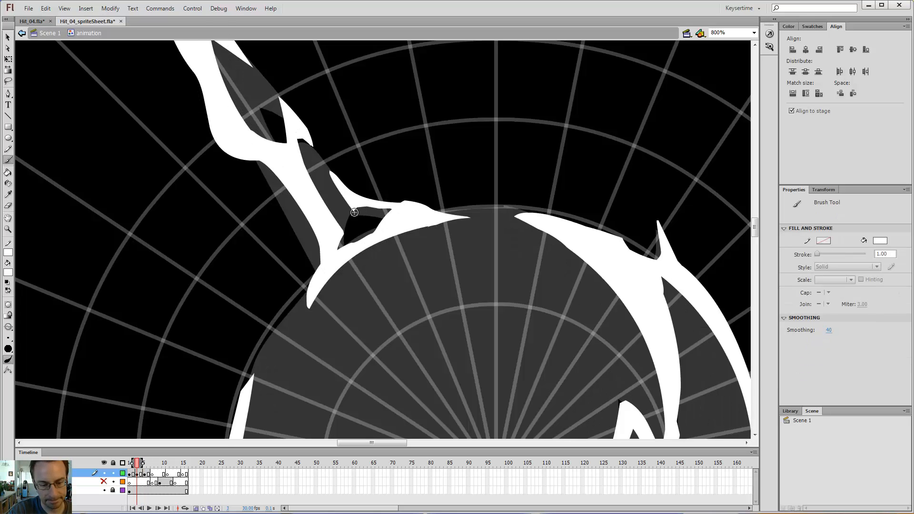
pyautogui.press('.')
pyautogui.press('.')
pyautogui.press(',')
pyautogui.press(',')
pyautogui.press('.')
pyautogui.press('.')
pyautogui.press('e')
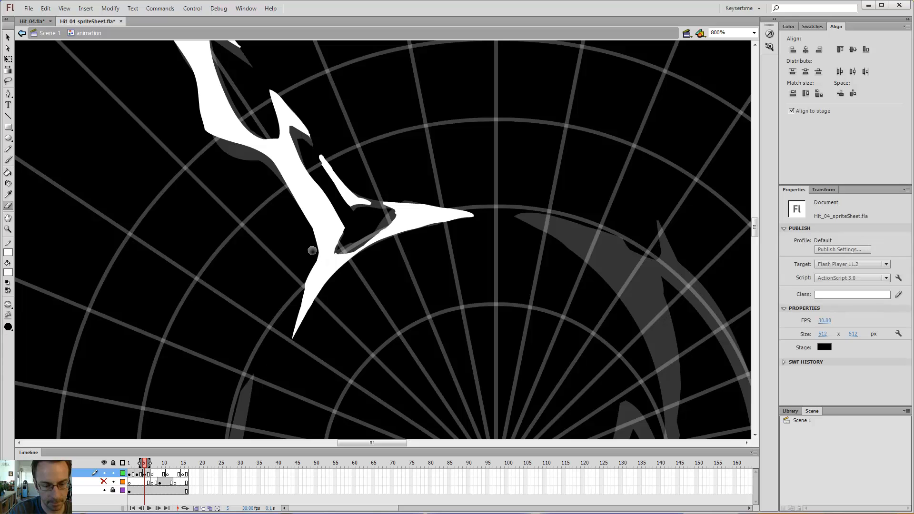
pyautogui.moveTo(312, 249); pyautogui.dragTo(295, 301)
pyautogui.press('b')
pyautogui.press(',')
pyautogui.press(',')
pyautogui.press('.')
pyautogui.press('.')
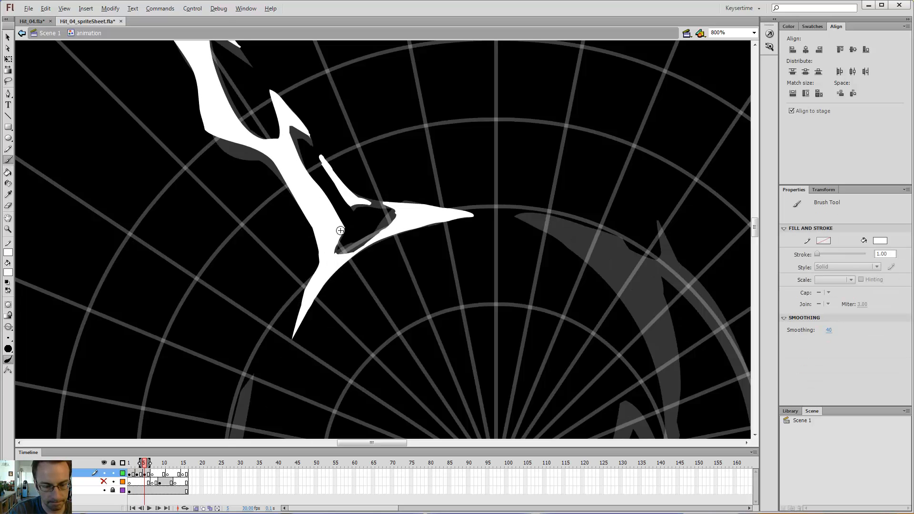
# Flip between frames 3 and 5 to examine the motion of the spike, its lower tip and its right-hand point.
pyautogui.press(',')
pyautogui.press(',')
pyautogui.press('.')
pyautogui.press('.')
pyautogui.press(',')
pyautogui.press(',')
pyautogui.press('.')
pyautogui.press('.')
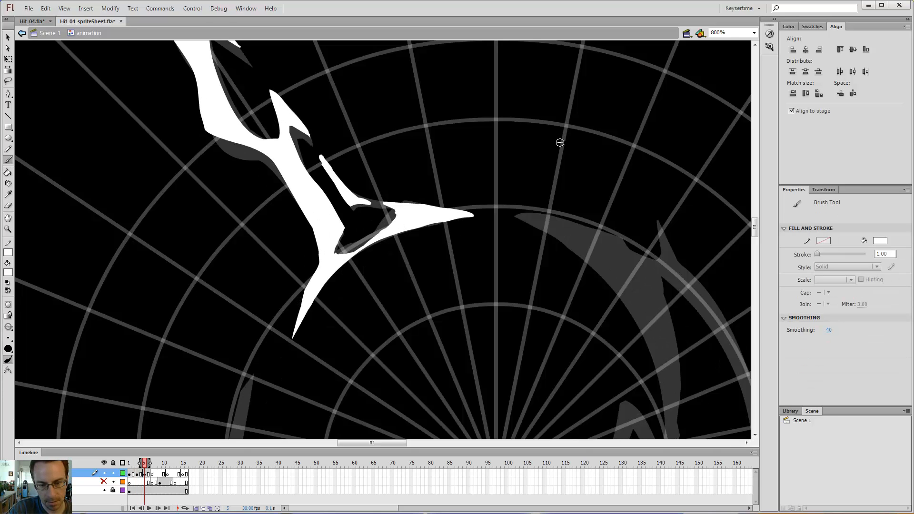
pyautogui.press(',')
pyautogui.press(',')
pyautogui.press('.')
pyautogui.press('.')
pyautogui.press(',')
pyautogui.press(',')
pyautogui.press('e')
pyautogui.press('.')
pyautogui.press('.')
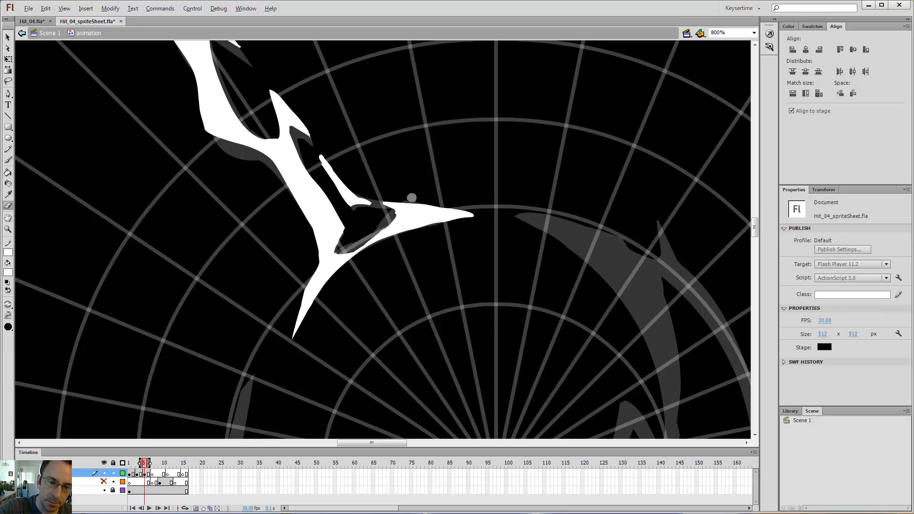
pyautogui.press(',')
pyautogui.press(',')
pyautogui.press('.')
pyautogui.press('.')
pyautogui.press(',')
pyautogui.press(',')
pyautogui.press('.')
pyautogui.press('.')
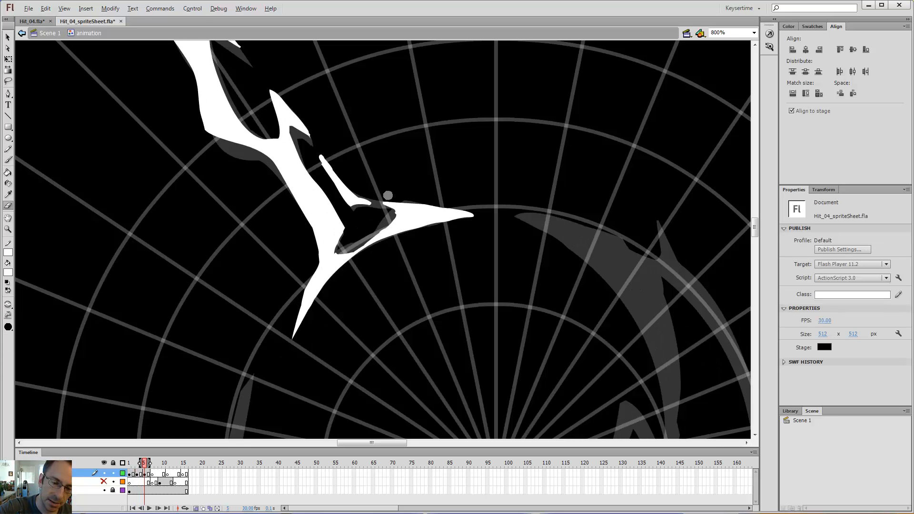
# Thicken the inner edge of the thin arc in the middle of the curved base with white and check against frame 3.
pyautogui.press('b')
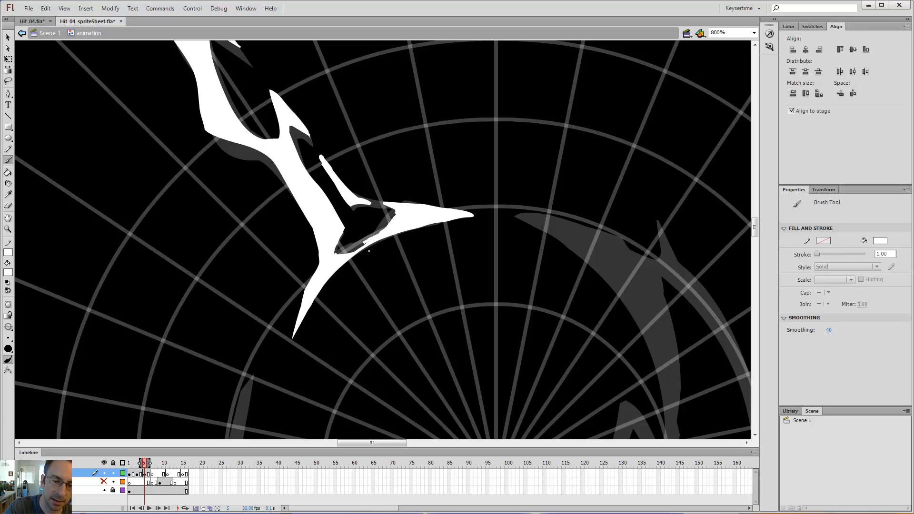
pyautogui.press('k')
pyautogui.press(',')
pyautogui.press(',')
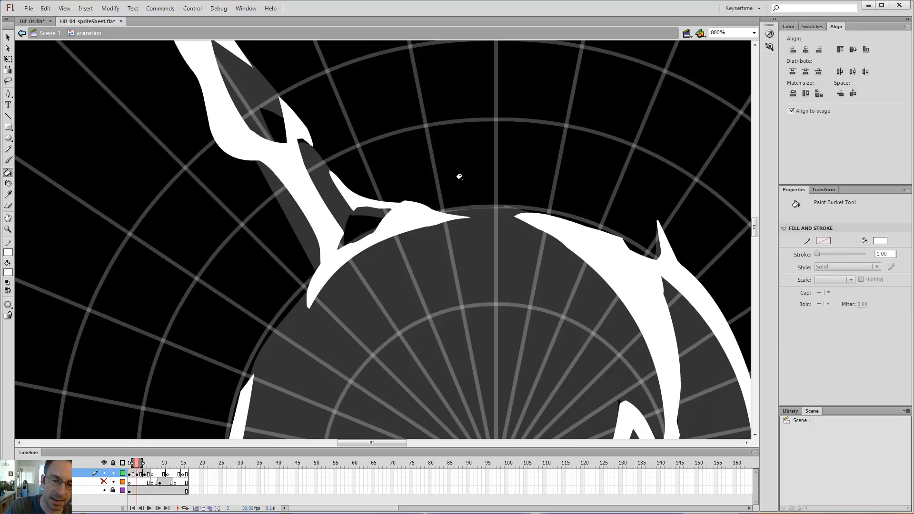
pyautogui.press('.')
pyautogui.press('.')
pyautogui.press(',')
pyautogui.press('.')
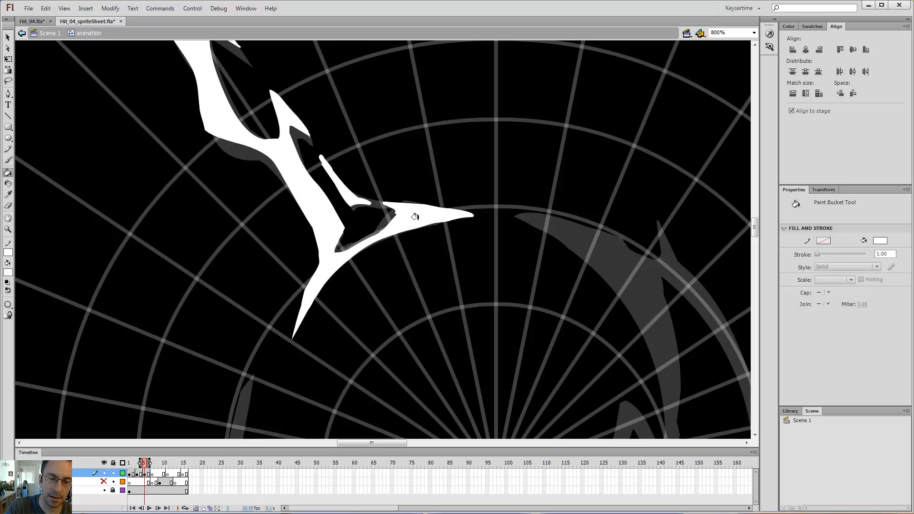
pyautogui.press('b')
pyautogui.moveTo(312, 318); pyautogui.dragTo(485, 223)
pyautogui.hotkey('ctrl', 'z')
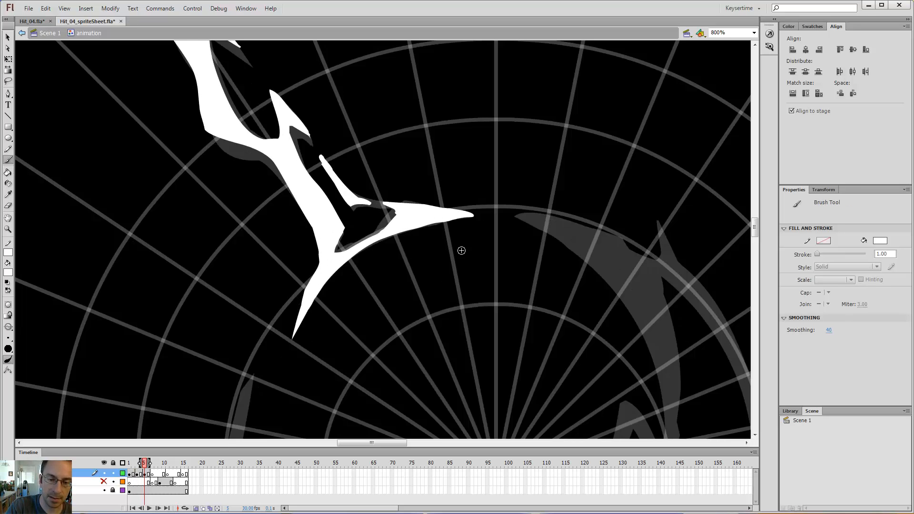
pyautogui.moveTo(442, 282)
pyautogui.mouseDown()
pyautogui.moveTo(372, 112)
pyautogui.moveTo(403, 153)
pyautogui.mouseUp()
pyautogui.hotkey('ctrl', 'z')
pyautogui.moveTo(462, 280); pyautogui.dragTo(369, 77)
pyautogui.hotkey('ctrl', 'z')
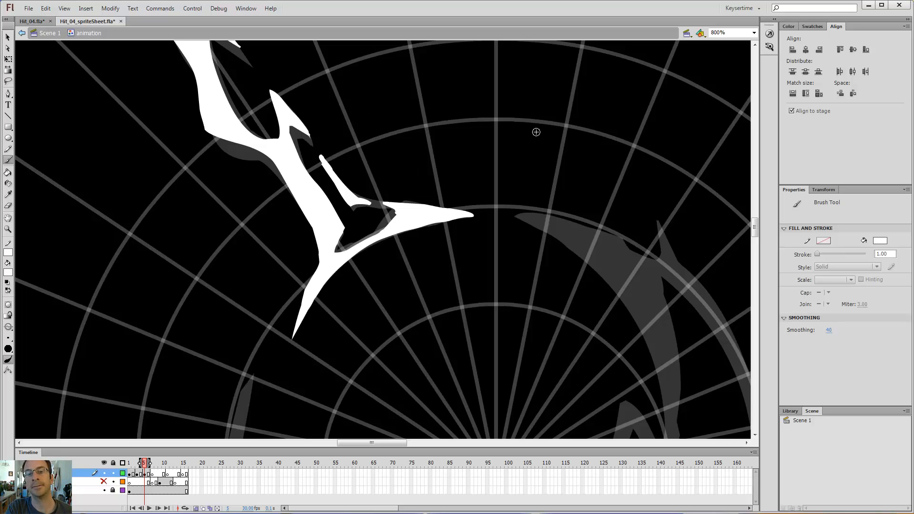
# Step through frames 1, 3, 5 and 7 to review how the burst progresses around the new spike.
pyautogui.press('.')
pyautogui.press('.')
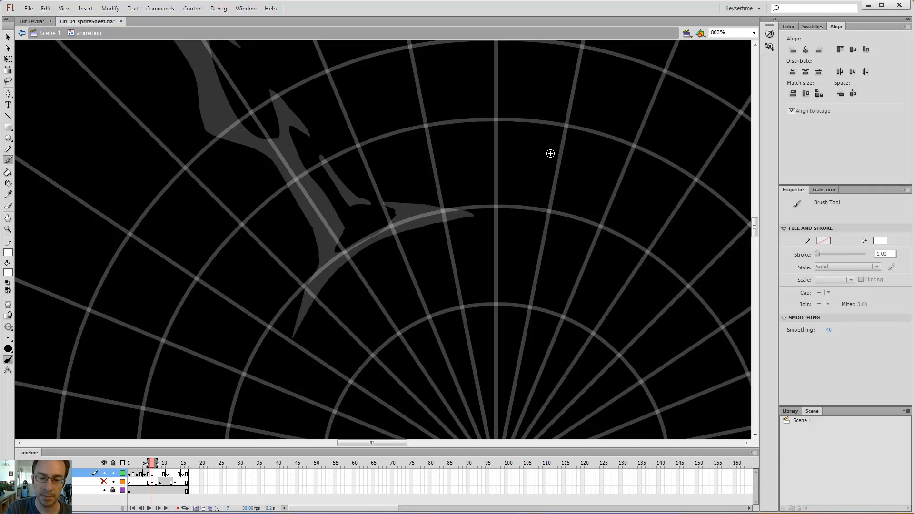
pyautogui.press(',')
pyautogui.press(',')
pyautogui.press(',')
pyautogui.press(',')
pyautogui.press(',')
pyautogui.press(',')
pyautogui.press('.')
pyautogui.press('.')
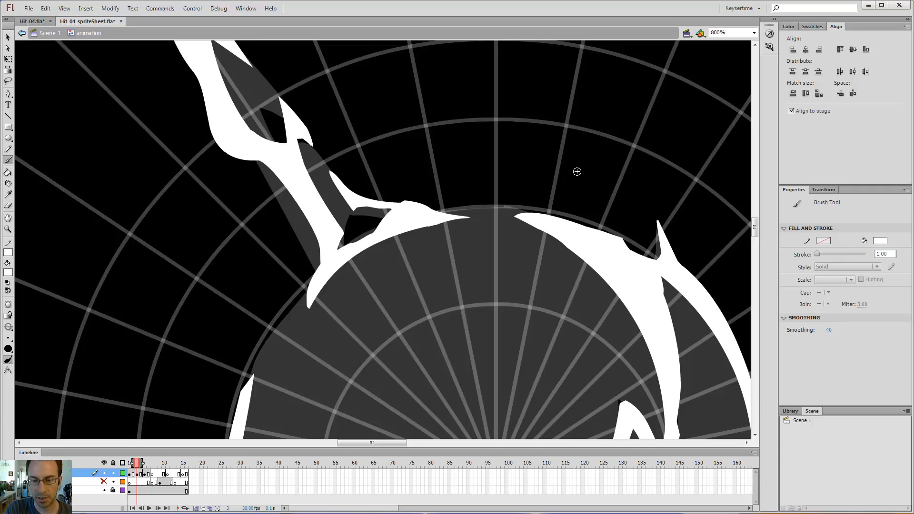
pyautogui.press('.')
pyautogui.press('.')
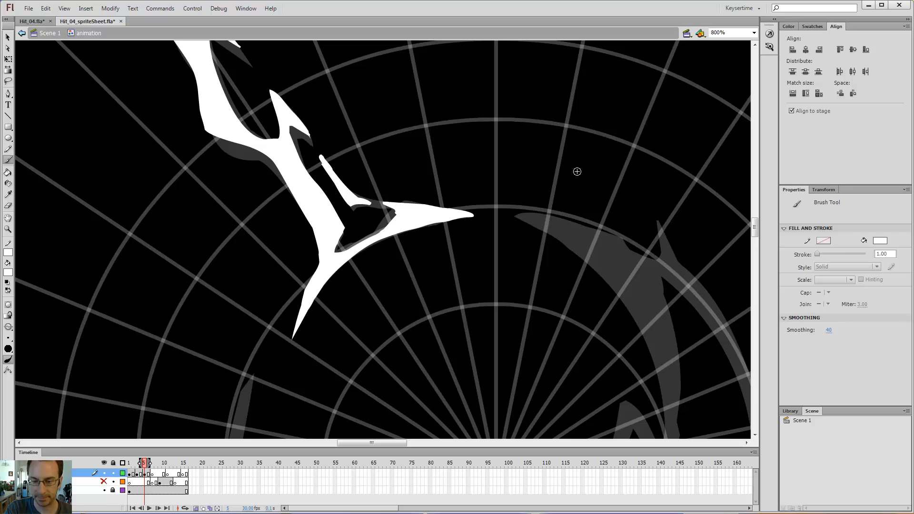
# Examine the whole burst on frames 3 and 5 by flipping between them at 200% view.
pyautogui.moveTo(602, 214)
pyautogui.mouseDown()
pyautogui.moveTo(504, 160)
pyautogui.moveTo(392, 127)
pyautogui.mouseUp()
pyautogui.hotkey('ctrl', '-')
pyautogui.press(',')
pyautogui.press(',')
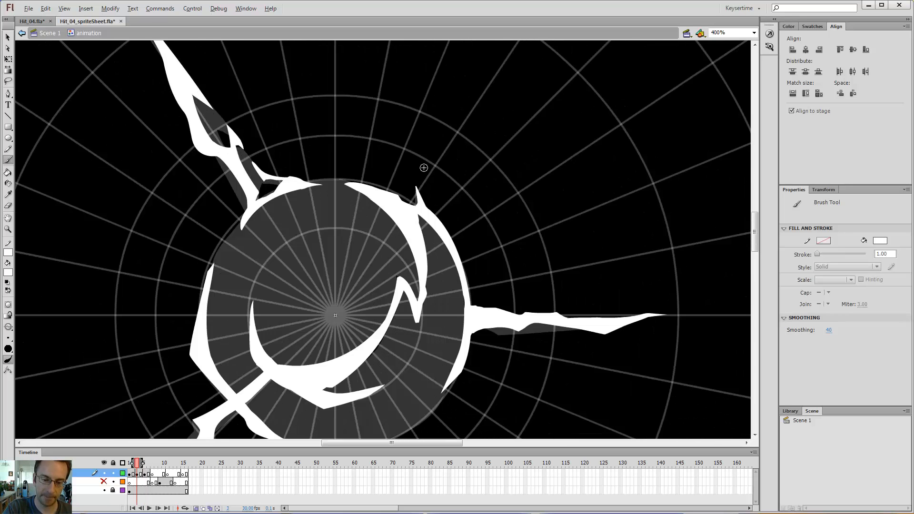
pyautogui.press('.')
pyautogui.press('.')
pyautogui.hotkey('ctrl', '-')
pyautogui.press(',')
pyautogui.press(',')
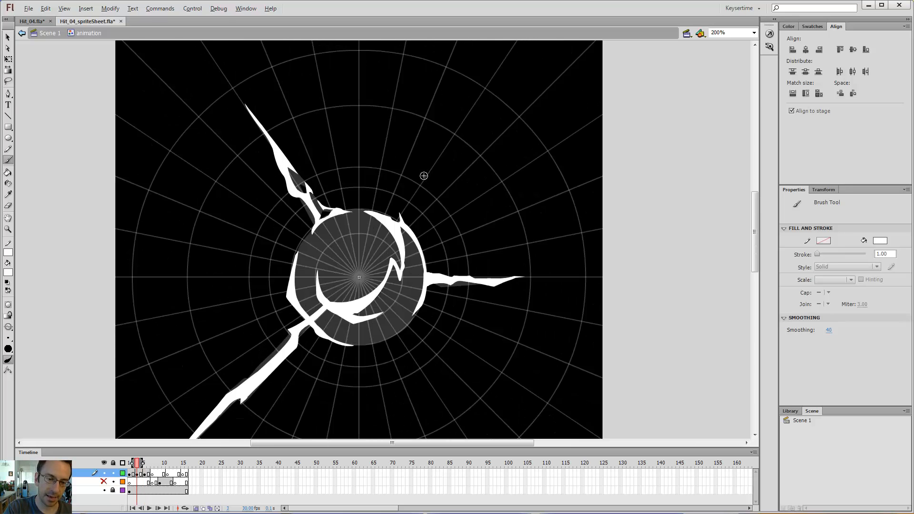
pyautogui.press('.')
pyautogui.press('.')
pyautogui.press(',')
pyautogui.press(',')
pyautogui.press('.')
pyautogui.press('.')
pyautogui.press(',')
pyautogui.press(',')
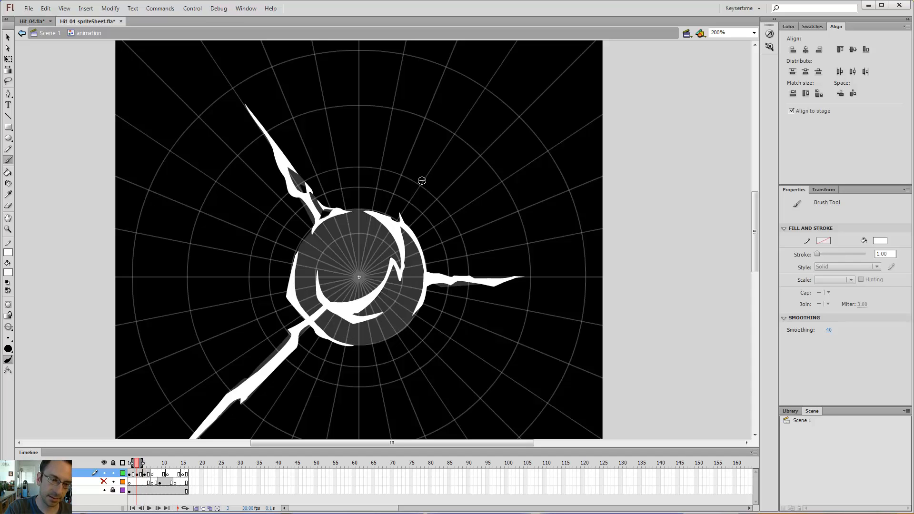
pyautogui.press('.')
pyautogui.press('.')
pyautogui.press(',')
pyautogui.press(',')
pyautogui.press('.')
pyautogui.press('.')
# Examine how the long lower-left spike and the ring change across frames 1, 3 and 5.
pyautogui.moveTo(419, 201); pyautogui.dragTo(427, 120)
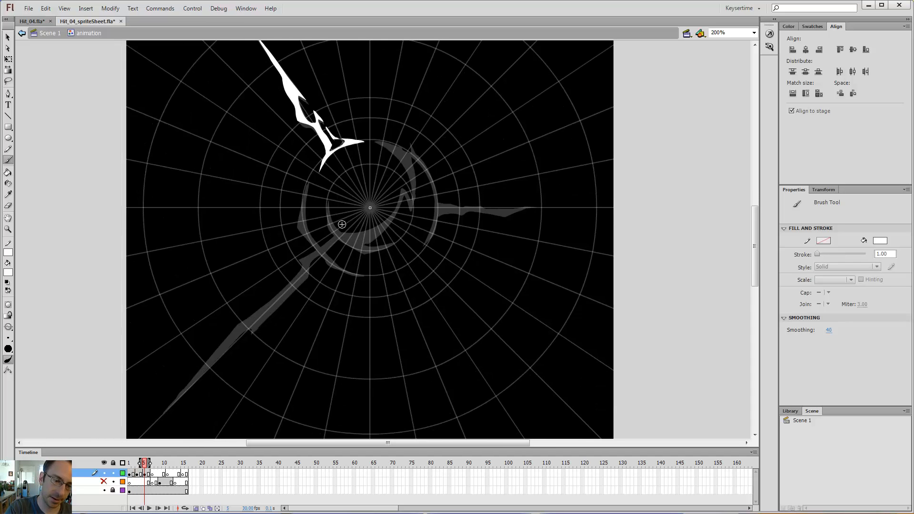
pyautogui.moveTo(345, 247); pyautogui.dragTo(455, 172)
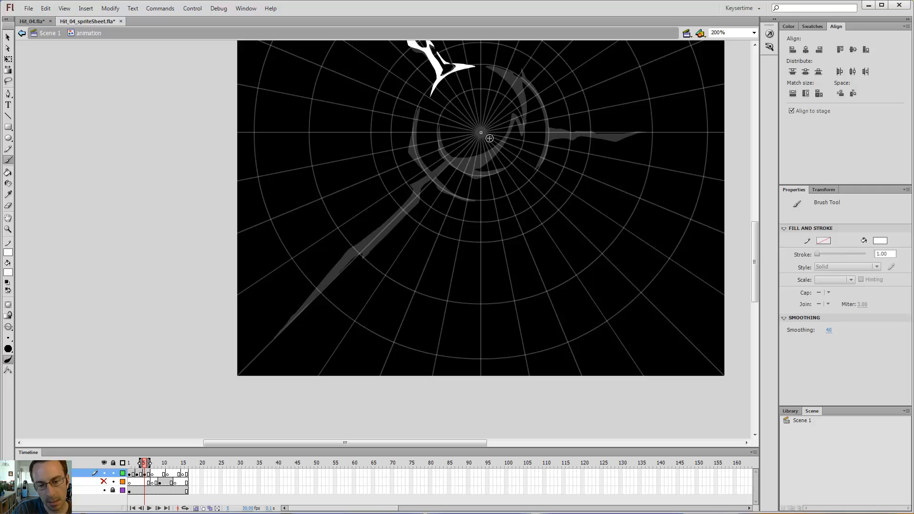
pyautogui.press(',')
pyautogui.press(',')
pyautogui.press(',')
pyautogui.press(',')
pyautogui.press('.')
pyautogui.press('.')
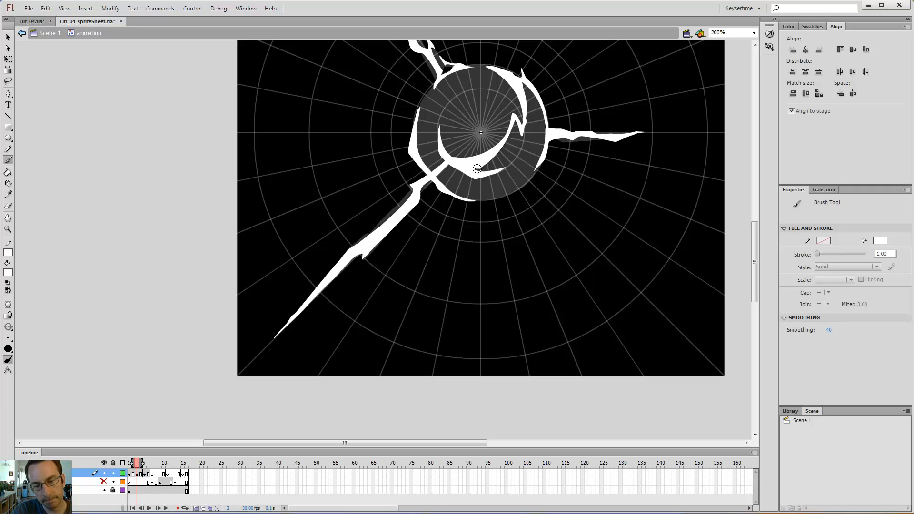
pyautogui.press('.')
pyautogui.press('.')
pyautogui.press(',')
pyautogui.press(',')
pyautogui.press(',')
pyautogui.press(',')
pyautogui.press('.')
pyautogui.press('.')
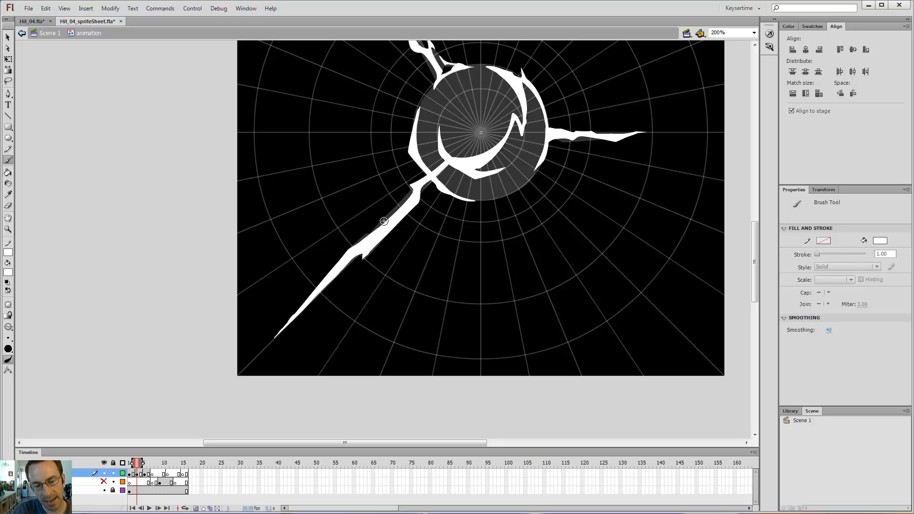
pyautogui.press('.')
pyautogui.press('.')
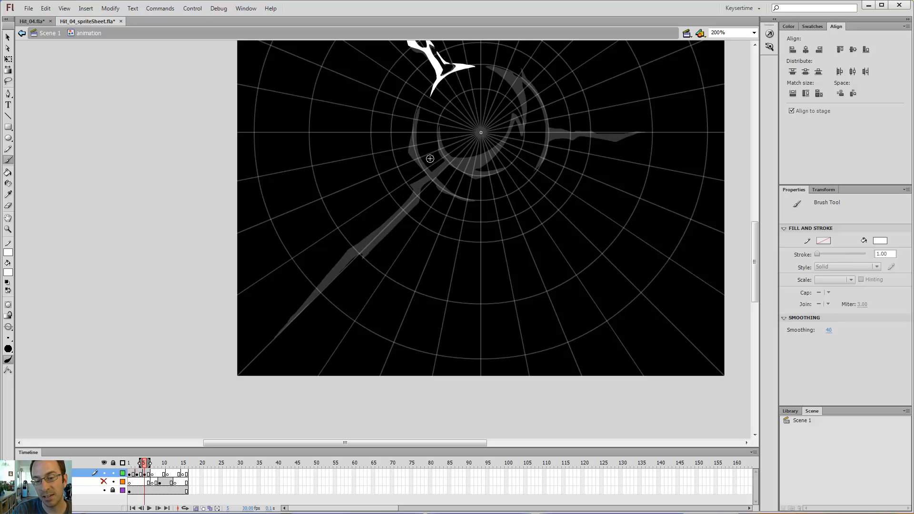
pyautogui.press(',')
pyautogui.press(',')
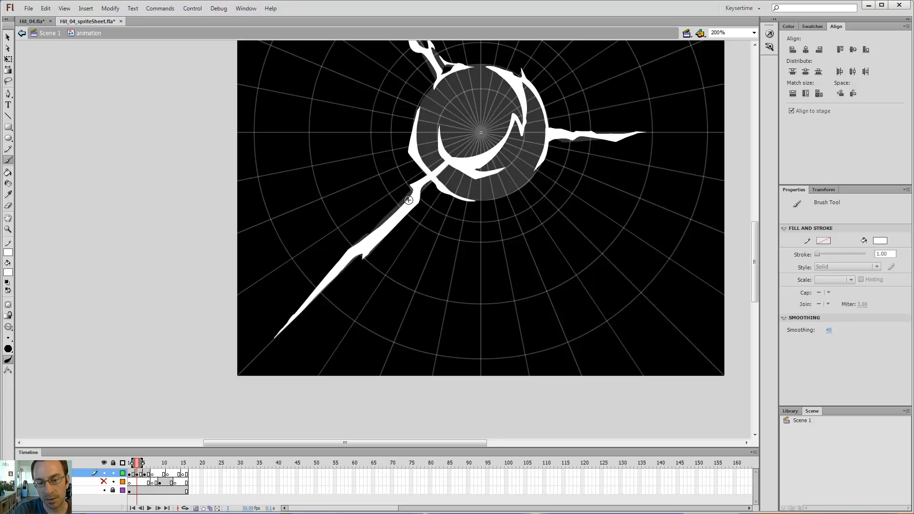
# Outline the upper edge of the long lower-left spike in white on frame 5, with two kinks along its length.
pyautogui.press('.')
pyautogui.press('.')
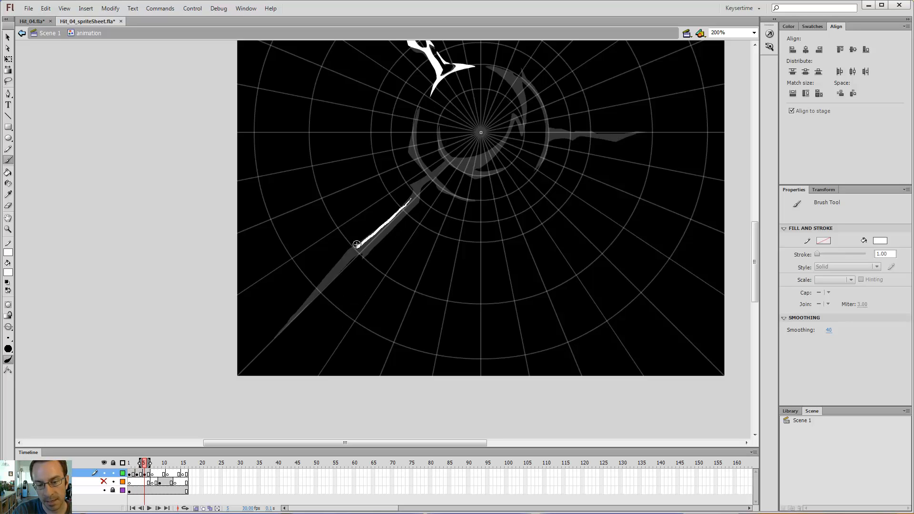
pyautogui.hotkey('ctrl', 'z')
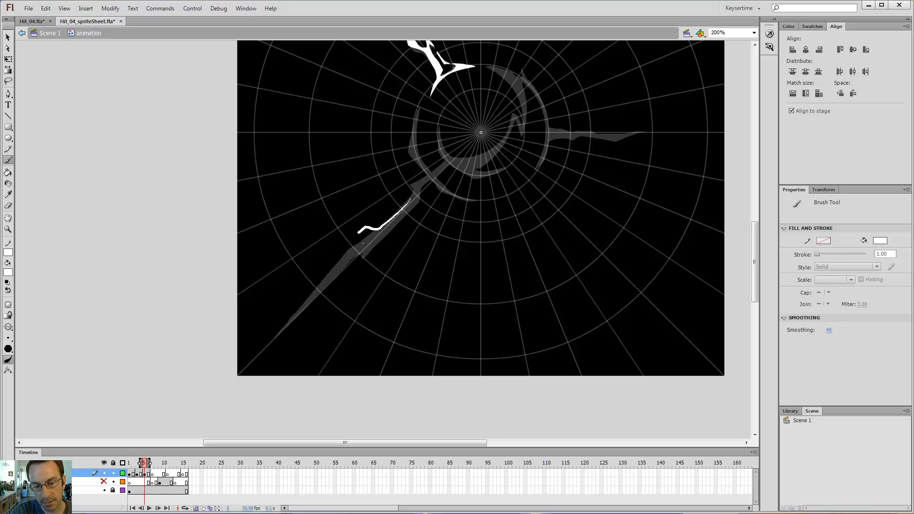
pyautogui.moveTo(359, 233)
pyautogui.mouseDown()
pyautogui.moveTo(317, 271)
pyautogui.moveTo(310, 307)
pyautogui.mouseUp()
pyautogui.hotkey('ctrl', 'z')
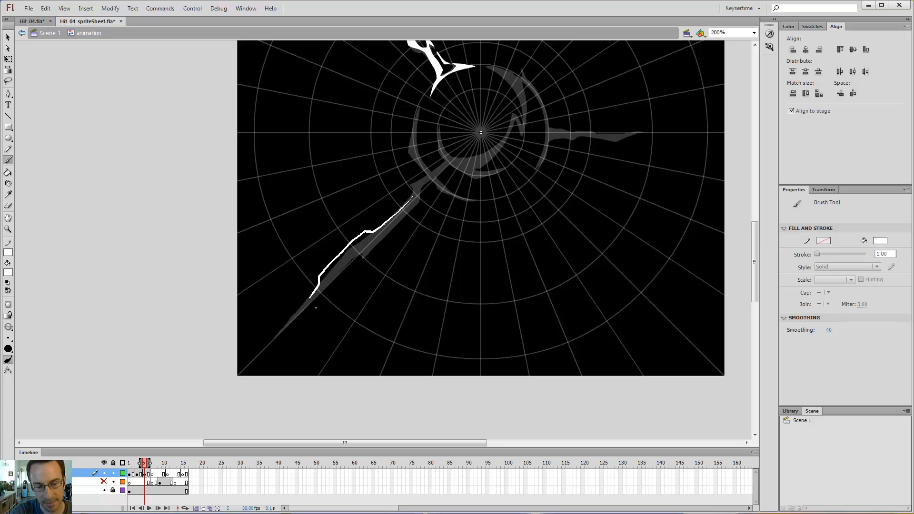
pyautogui.moveTo(289, 323); pyautogui.dragTo(287, 324)
# Outline the lower edge of the long lower-left spike's tip in white, following the frame 3 onion skin.
pyautogui.press('z')
pyautogui.moveTo(351, 267)
pyautogui.mouseDown()
pyautogui.moveTo(458, 233)
pyautogui.moveTo(697, 100)
pyautogui.mouseUp()
pyautogui.hotkey('ctrl', '-')
pyautogui.hotkey('ctrl', '-')
pyautogui.press('b')
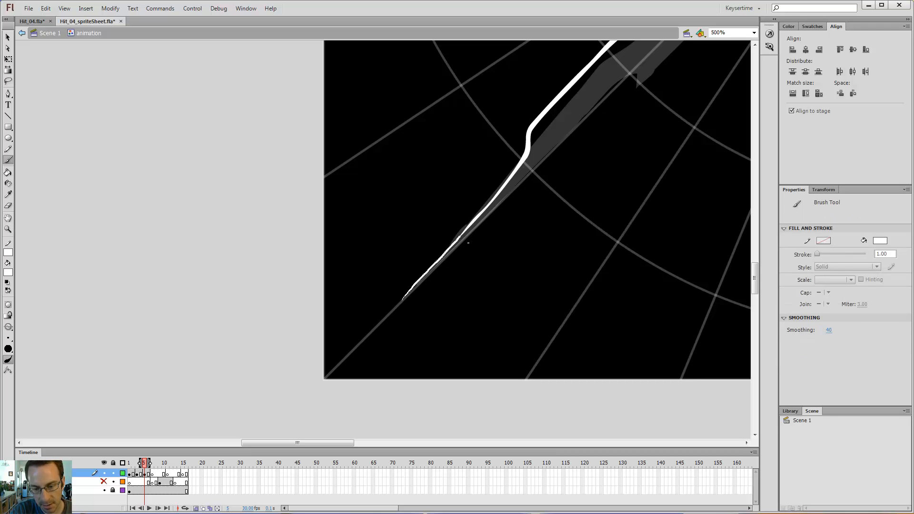
pyautogui.moveTo(468, 242); pyautogui.dragTo(469, 241)
pyautogui.moveTo(418, 317)
pyautogui.mouseDown()
pyautogui.moveTo(366, 238)
pyautogui.moveTo(390, 259)
pyautogui.moveTo(419, 323)
pyautogui.moveTo(403, 311)
pyautogui.mouseUp()
pyautogui.hotkey('ctrl', 'z')
pyautogui.hotkey('ctrl', 'z')
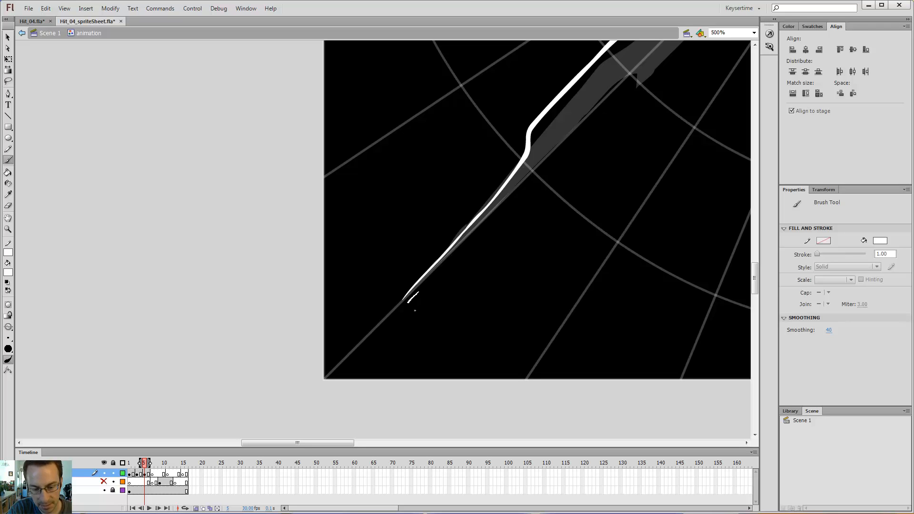
pyautogui.moveTo(404, 306); pyautogui.dragTo(403, 308)
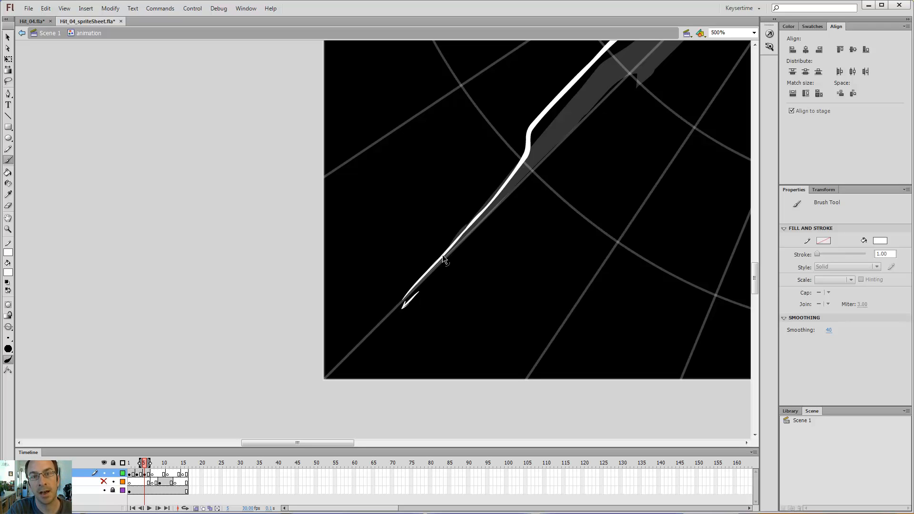
pyautogui.moveTo(417, 299); pyautogui.dragTo(436, 280)
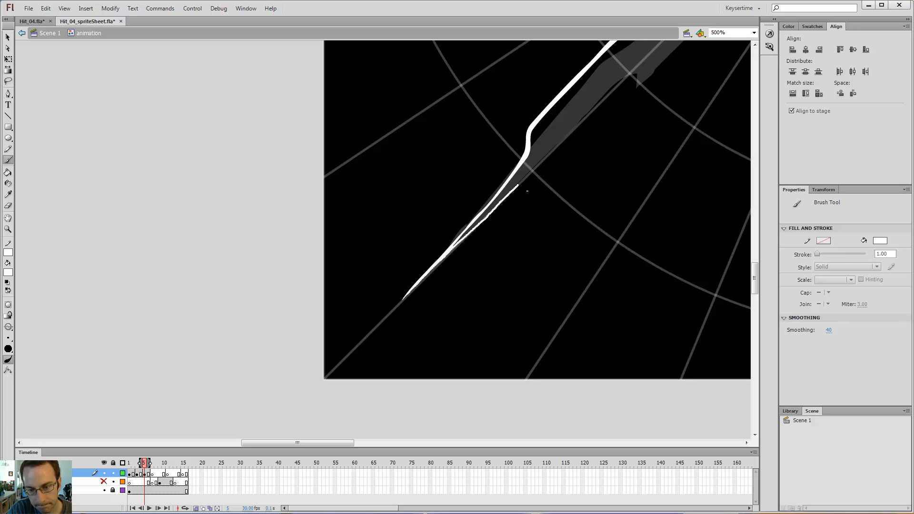
# Continue the spike's lower edge with a curved inward cut and a sharp barb at mid-length, up towards the ring.
pyautogui.moveTo(553, 165); pyautogui.dragTo(553, 150)
pyautogui.hotkey('ctrl', '-')
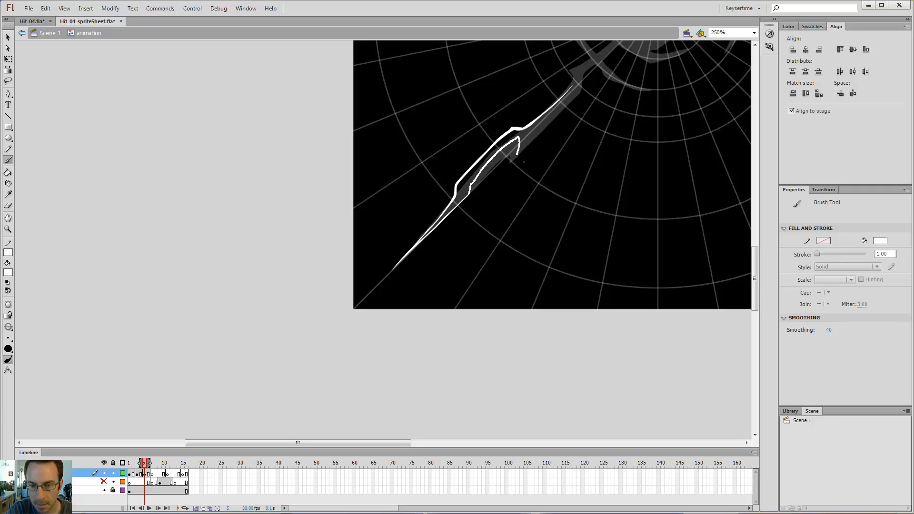
pyautogui.hotkey('ctrl', '=')
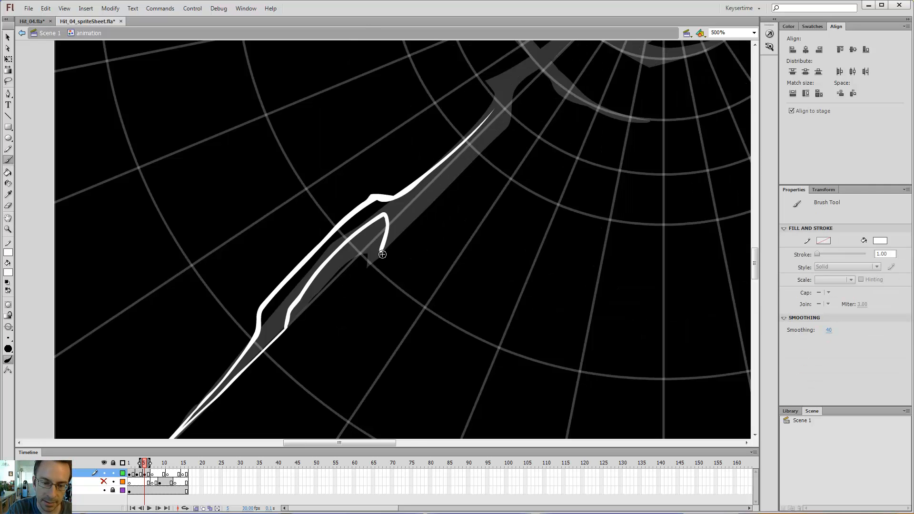
pyautogui.moveTo(383, 254); pyautogui.dragTo(440, 267)
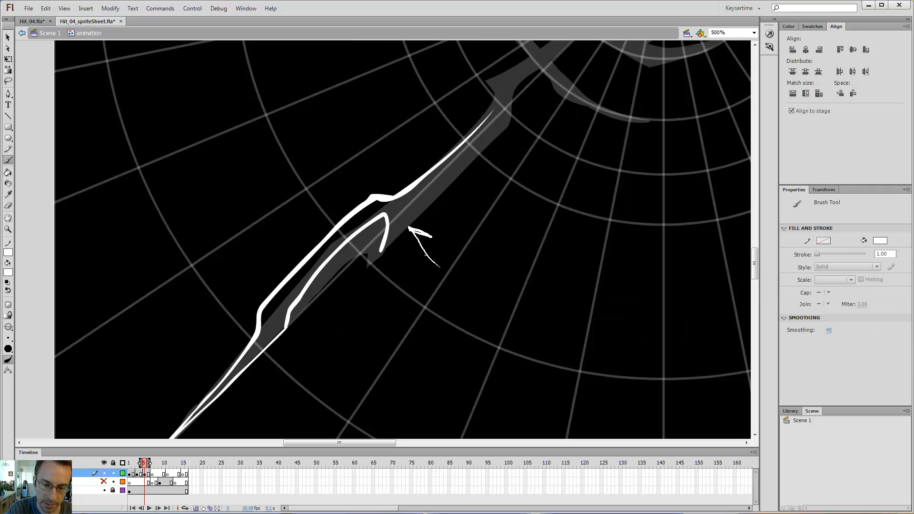
pyautogui.hotkey('ctrl', 'z')
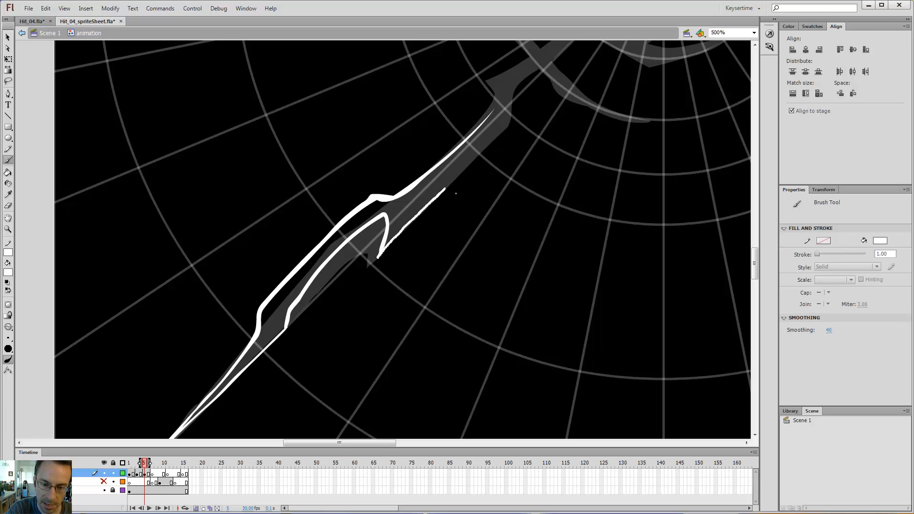
pyautogui.moveTo(445, 189); pyautogui.dragTo(512, 118)
pyautogui.moveTo(486, 206); pyautogui.dragTo(625, 93)
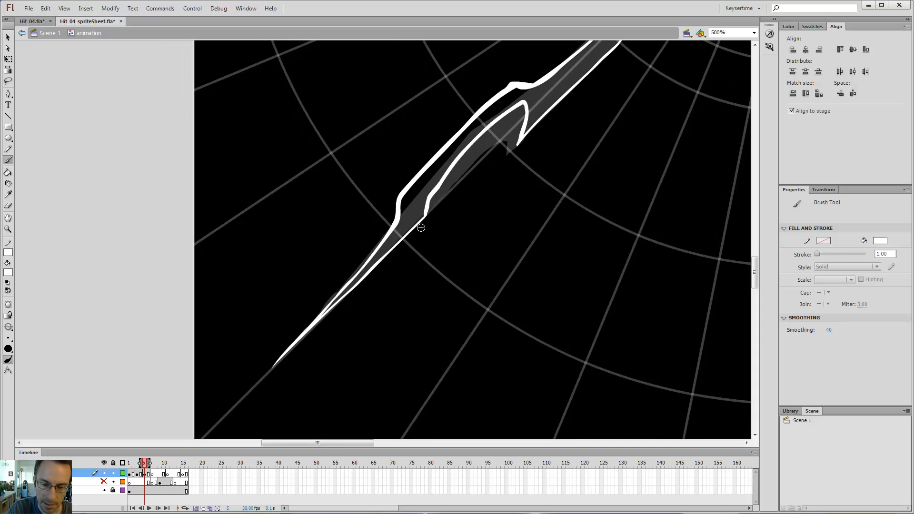
pyautogui.moveTo(418, 227)
pyautogui.mouseDown()
pyautogui.moveTo(422, 242)
pyautogui.moveTo(504, 138)
pyautogui.moveTo(450, 215)
pyautogui.mouseUp()
pyautogui.hotkey('ctrl', 'z')
pyautogui.hotkey('ctrl', 'z')
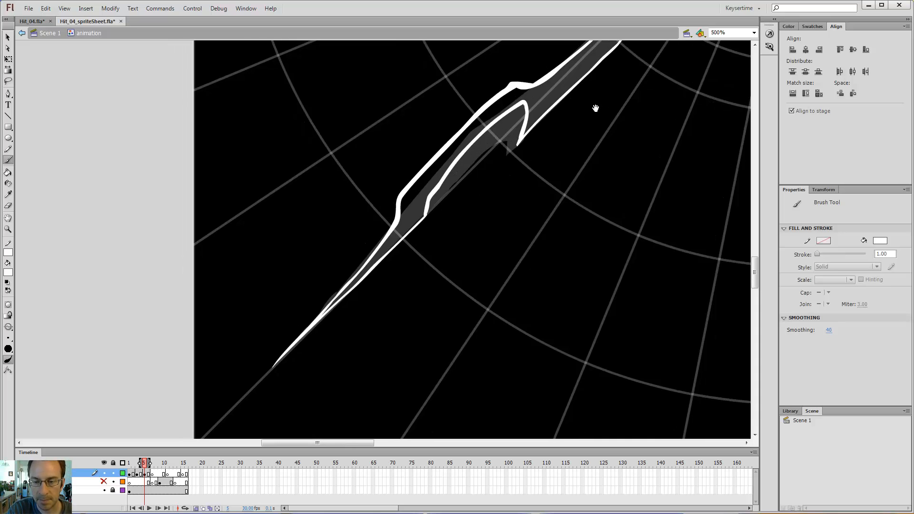
# Refine the edge at the spike's upper end just outside the ring and compare it with frame 3.
pyautogui.moveTo(595, 109); pyautogui.dragTo(421, 280)
pyautogui.moveTo(476, 180); pyautogui.dragTo(457, 209)
pyautogui.press(',')
pyautogui.press(',')
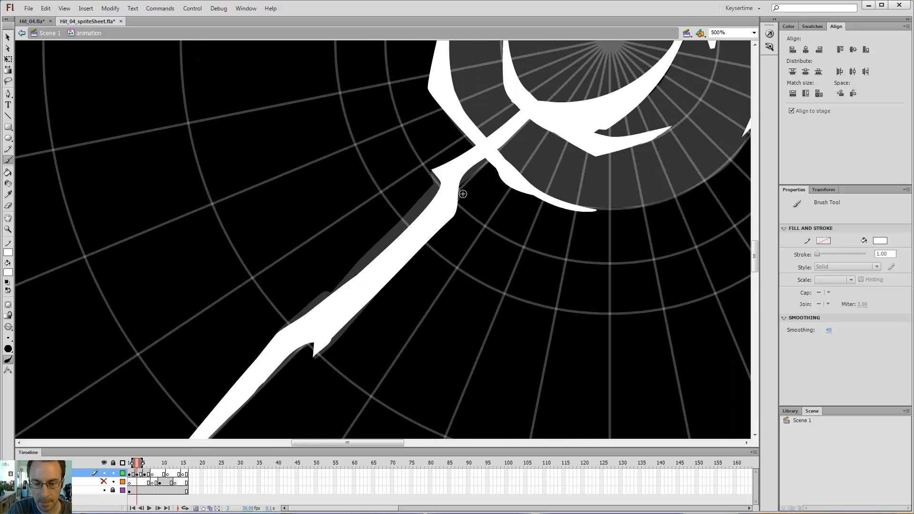
pyautogui.press('.')
pyautogui.press('.')
pyautogui.press(',')
pyautogui.press(',')
pyautogui.press('.')
pyautogui.press('.')
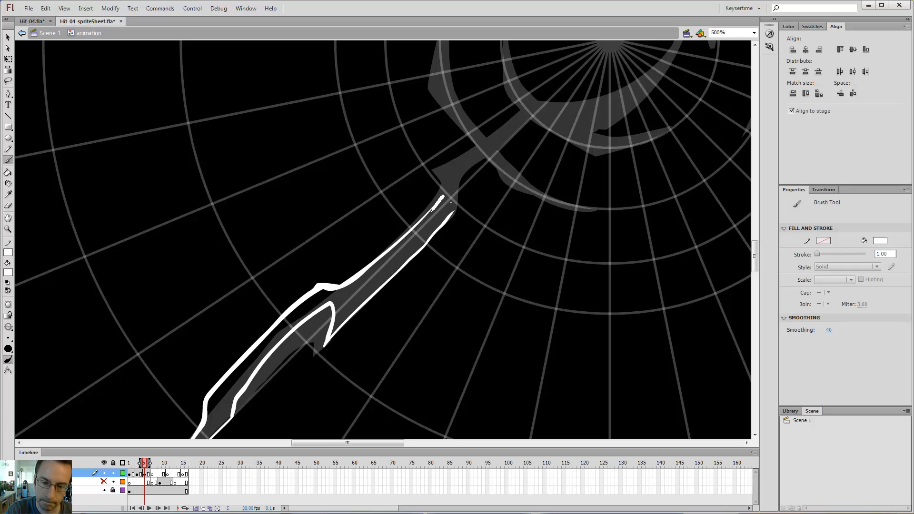
# Draw the pointed notch and the lower neck edge where the spike meets the ring, filling the notch's corner white.
pyautogui.moveTo(434, 182); pyautogui.dragTo(429, 172)
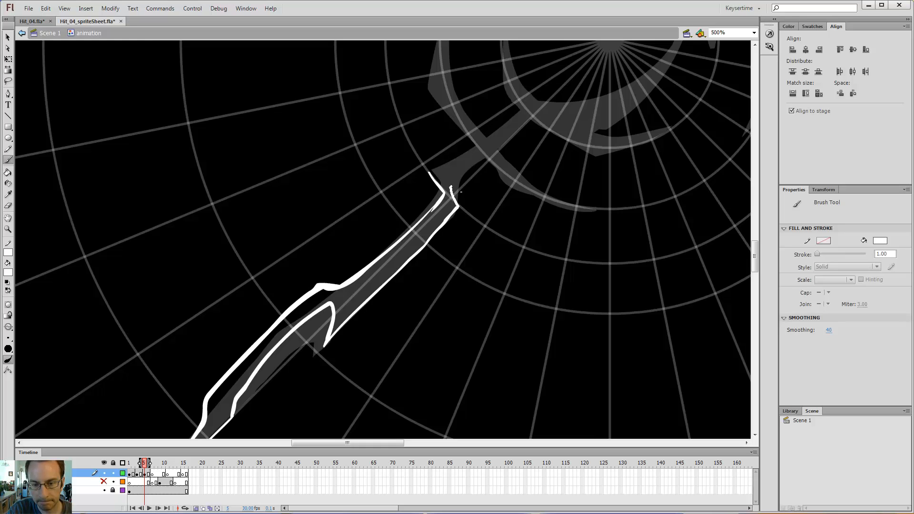
pyautogui.moveTo(481, 174); pyautogui.dragTo(486, 159)
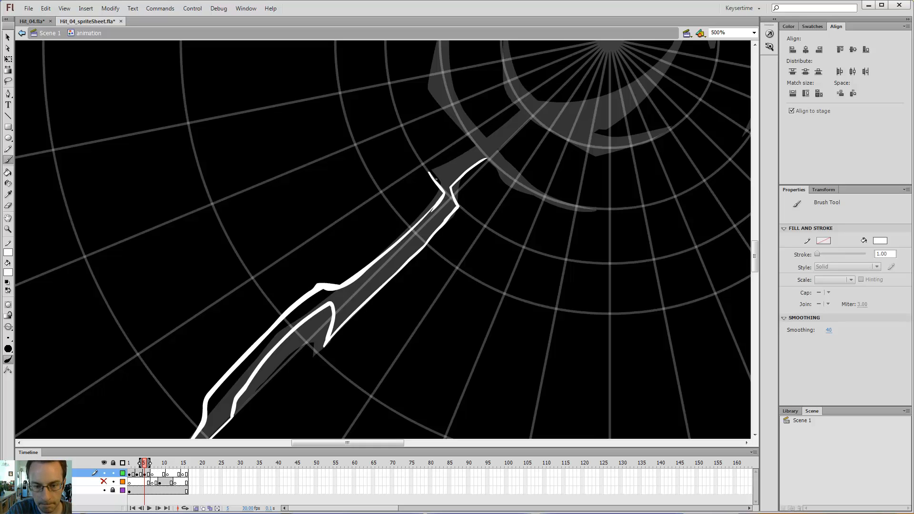
pyautogui.moveTo(425, 175); pyautogui.dragTo(443, 202)
pyautogui.press('k')
pyautogui.click(435, 183)
# Examine how the spike and its notch shift between frames 3 and 5 by flipping between them.
pyautogui.press(',')
pyautogui.press(',')
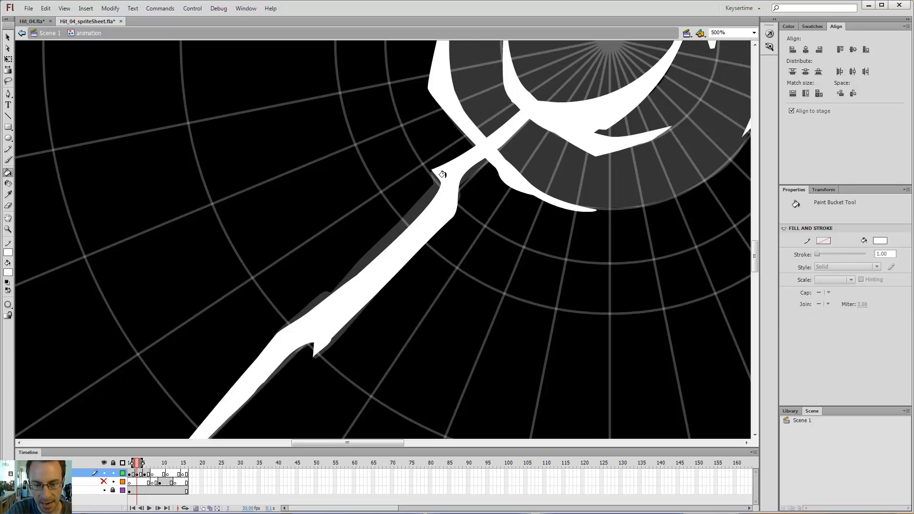
pyautogui.press('.')
pyautogui.press('.')
pyautogui.press(',')
pyautogui.press(',')
pyautogui.press('.')
pyautogui.press('.')
pyautogui.press(',')
pyautogui.press(',')
pyautogui.press('.')
pyautogui.press('.')
pyautogui.press('b')
pyautogui.press(',')
pyautogui.press(',')
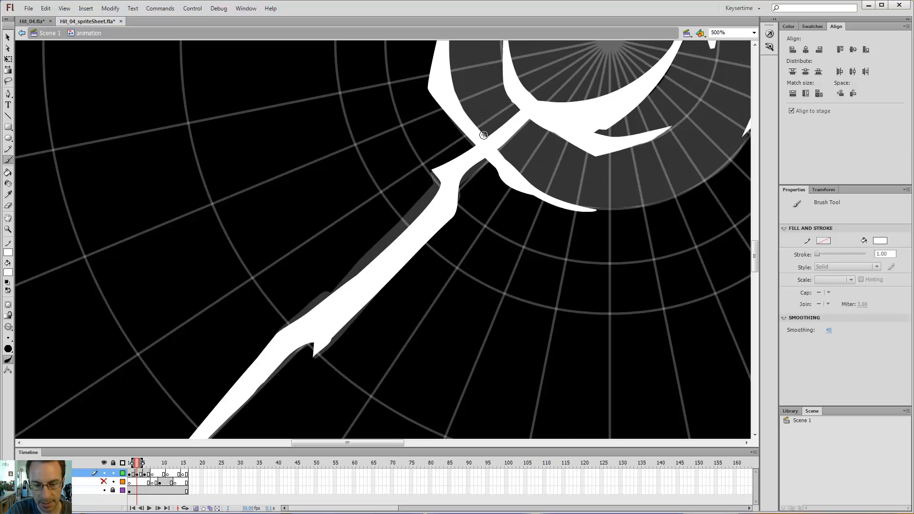
pyautogui.press('.')
pyautogui.press('.')
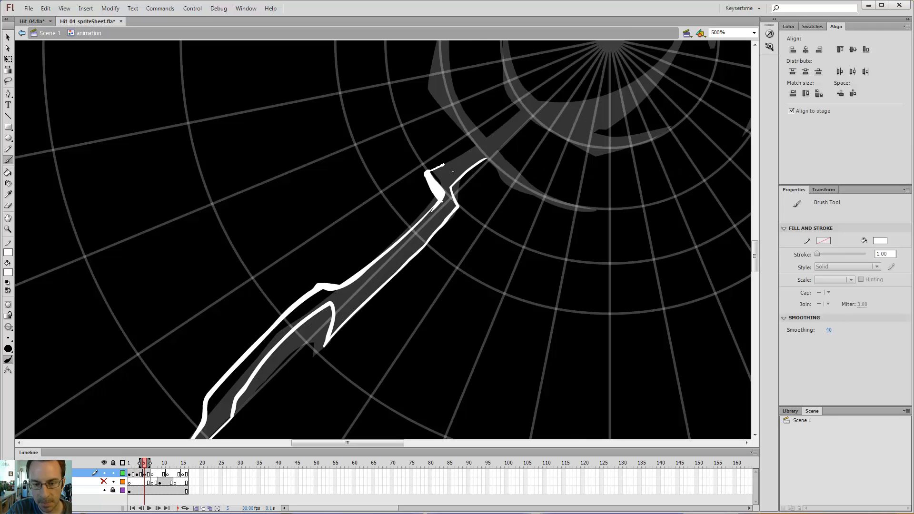
# Outline both edges of the spike's narrow neck across the ring to the inner crescent.
pyautogui.moveTo(490, 151)
pyautogui.mouseDown()
pyautogui.moveTo(526, 119)
pyautogui.moveTo(519, 107)
pyautogui.moveTo(513, 151)
pyautogui.moveTo(530, 120)
pyautogui.mouseUp()
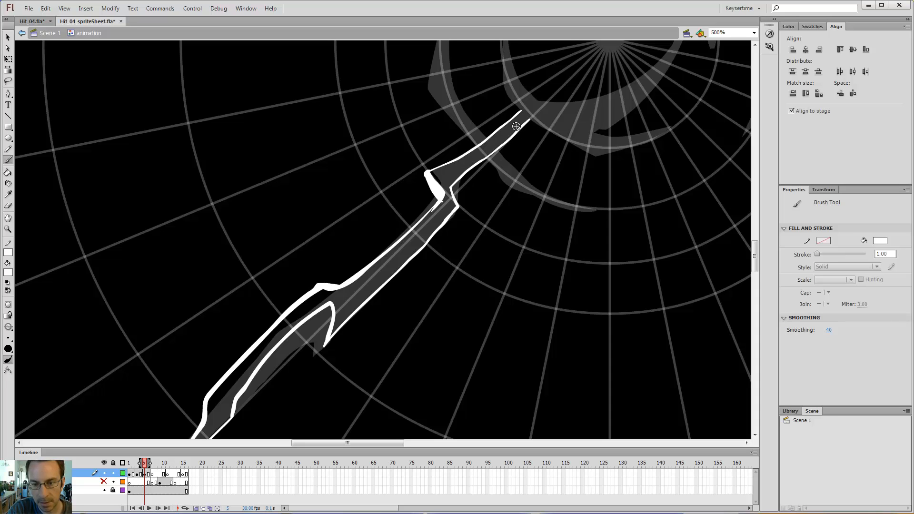
pyautogui.press('k')
pyautogui.moveTo(546, 81); pyautogui.dragTo(420, 230)
pyautogui.hotkey('ctrl', '-')
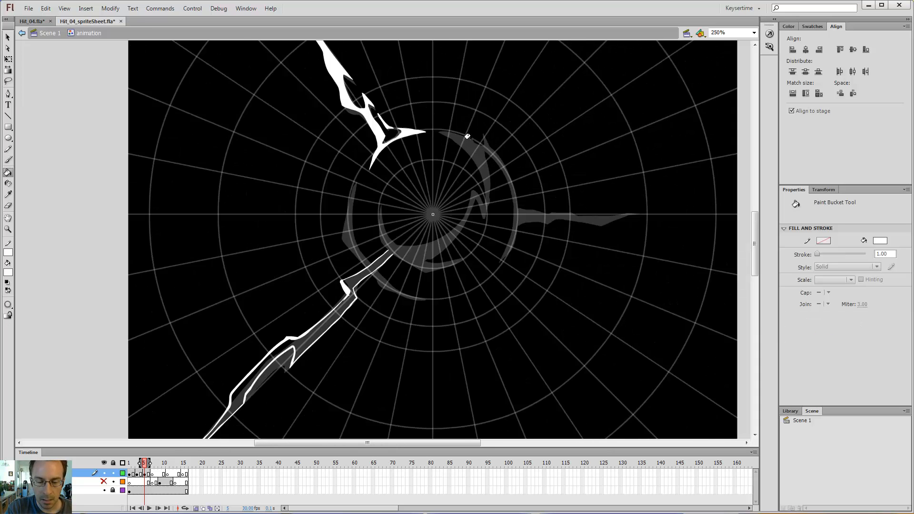
# Examine how the inner crescent and the ring progress across frames 1, 3 and 5.
pyautogui.press(',')
pyautogui.press(',')
pyautogui.press(',')
pyautogui.press(',')
pyautogui.press('.')
pyautogui.press('.')
pyautogui.press('.')
pyautogui.press('.')
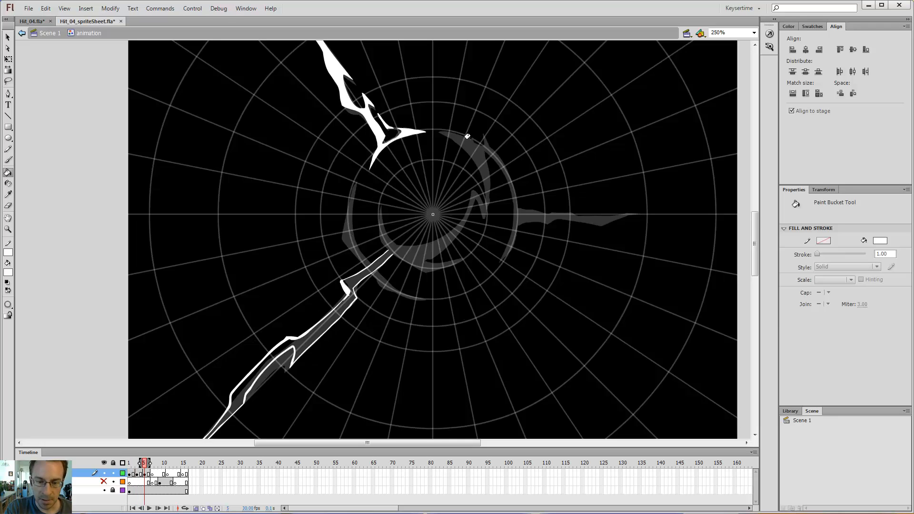
pyautogui.press('b')
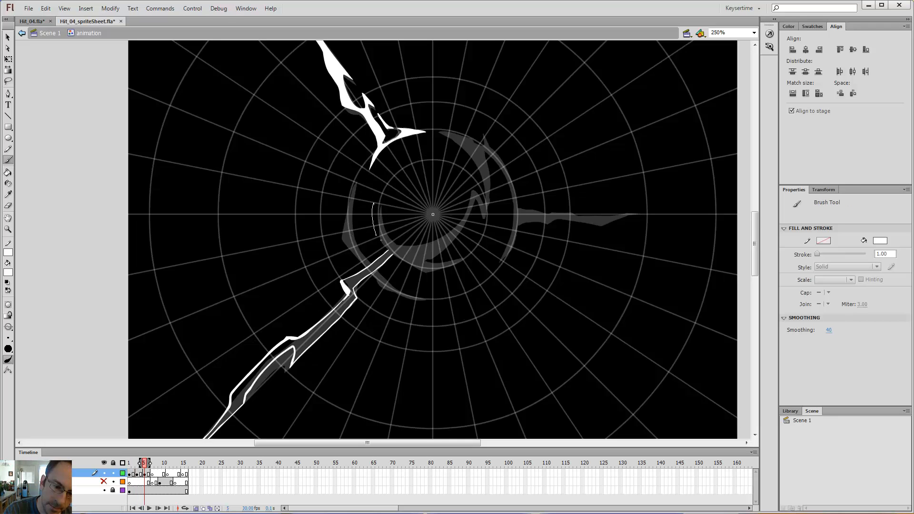
pyautogui.moveTo(381, 240); pyautogui.dragTo(375, 226)
pyautogui.hotkey('ctrl', 'z')
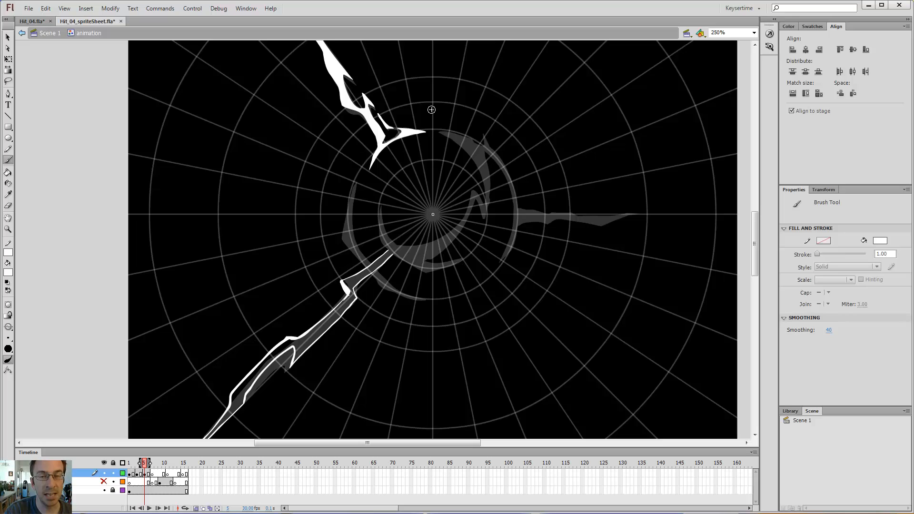
# Outline the inner crescent's outer lower edge in white past the spike's base and close its pointed lower-right prong.
pyautogui.press('z')
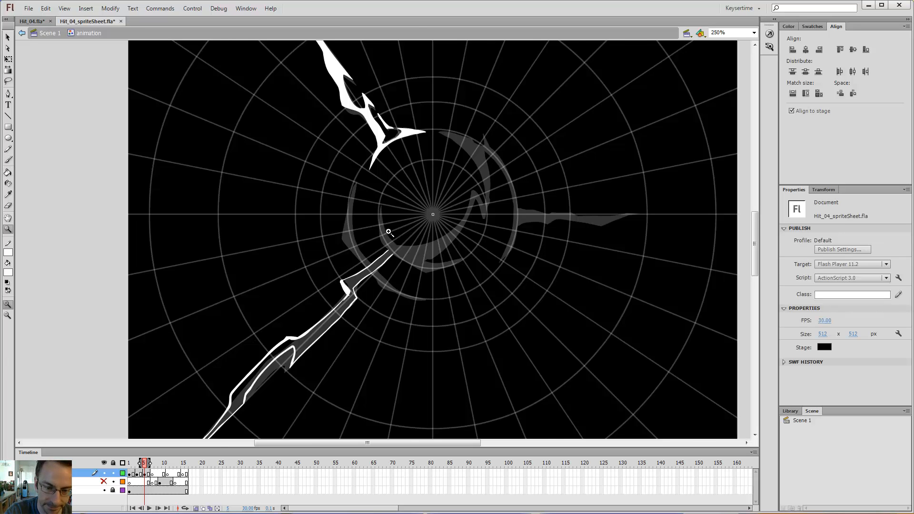
pyautogui.click(380, 224)
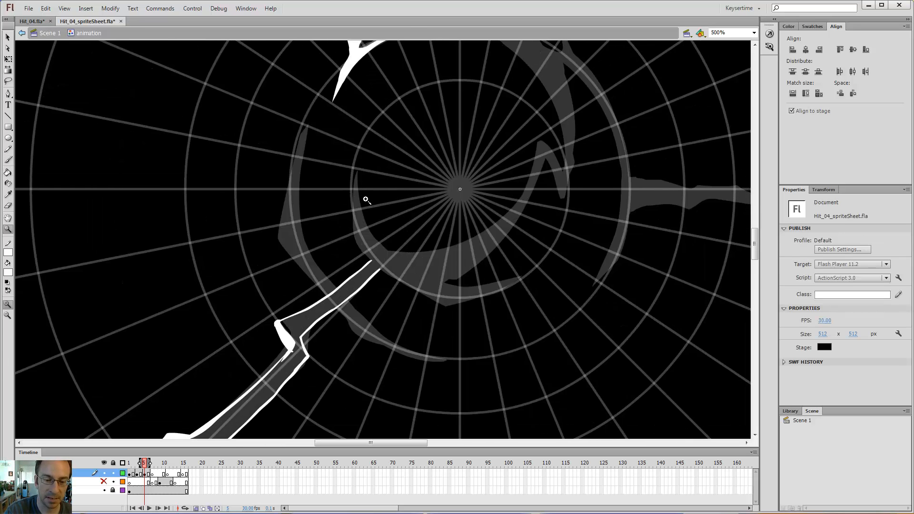
pyautogui.press('b')
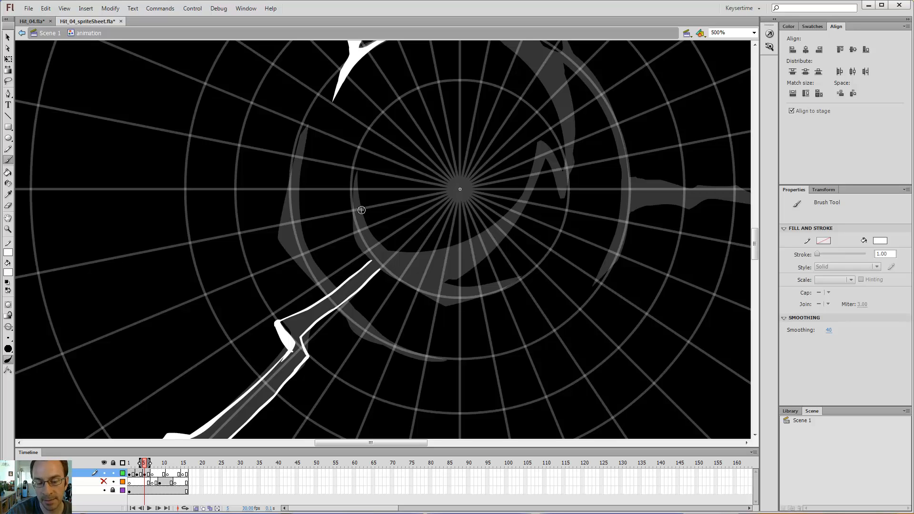
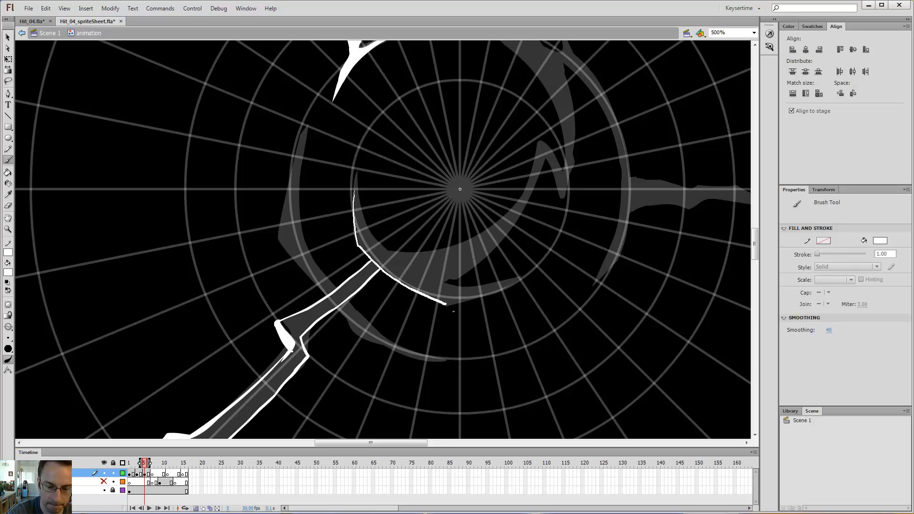
pyautogui.moveTo(446, 304); pyautogui.dragTo(516, 292)
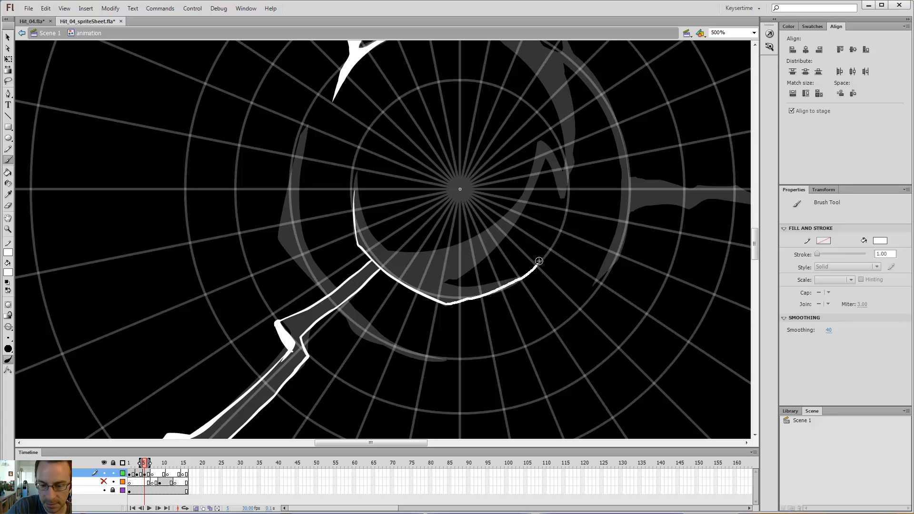
pyautogui.moveTo(539, 261); pyautogui.dragTo(538, 265)
pyautogui.moveTo(452, 287); pyautogui.dragTo(451, 286)
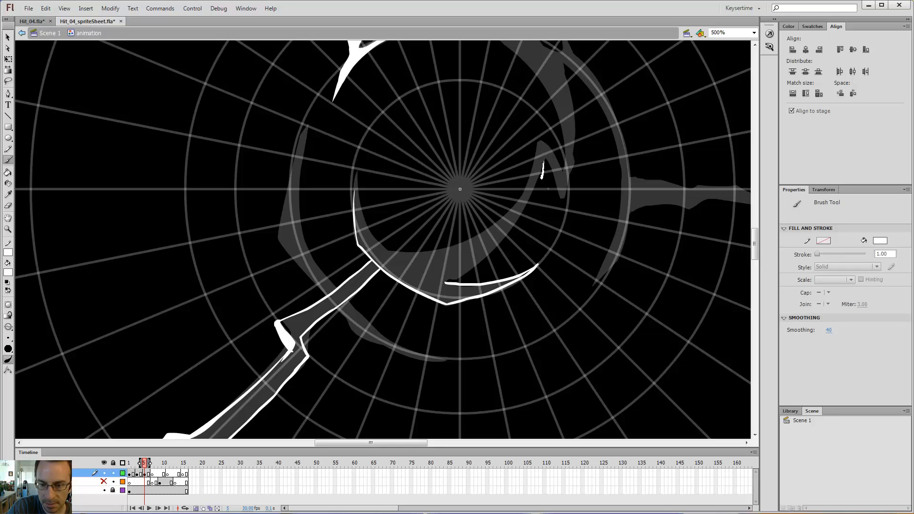
pyautogui.moveTo(539, 213)
pyautogui.mouseDown()
pyautogui.moveTo(499, 277)
pyautogui.moveTo(472, 286)
pyautogui.mouseUp()
pyautogui.hotkey('ctrl', 'z')
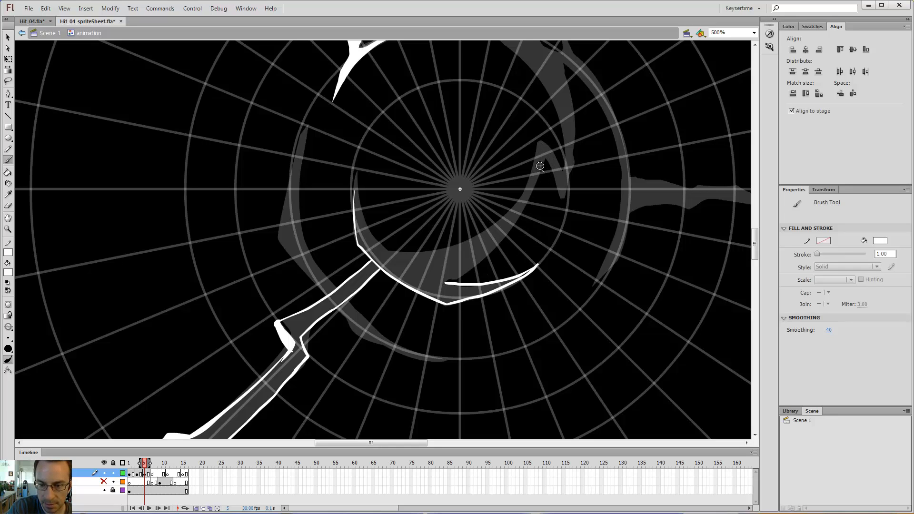
pyautogui.moveTo(544, 158)
pyautogui.mouseDown()
pyautogui.moveTo(552, 193)
pyautogui.moveTo(544, 225)
pyautogui.moveTo(474, 288)
pyautogui.mouseUp()
pyautogui.hotkey('ctrl', 'z')
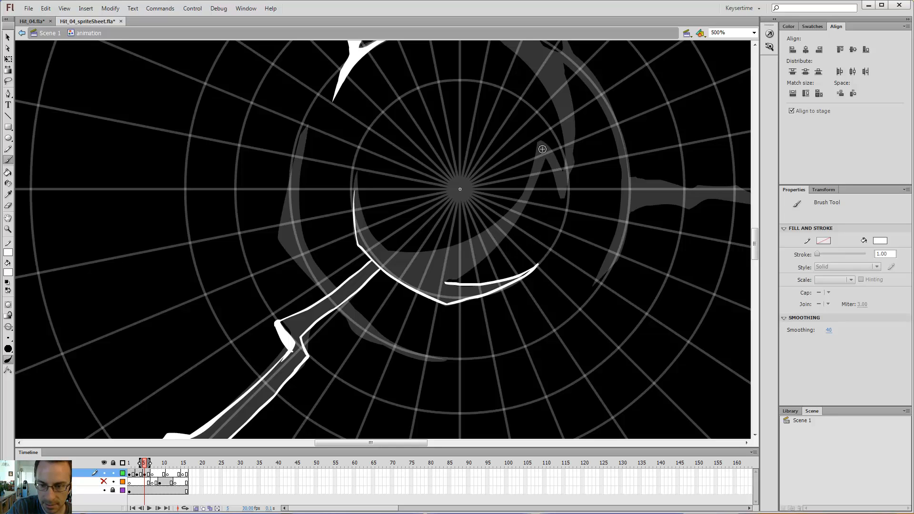
# Outline the inner crescent's upper-right horn and its inner edge, and fill the crescent and its prong with white.
pyautogui.moveTo(542, 152)
pyautogui.mouseDown()
pyautogui.moveTo(544, 212)
pyautogui.moveTo(481, 295)
pyautogui.mouseUp()
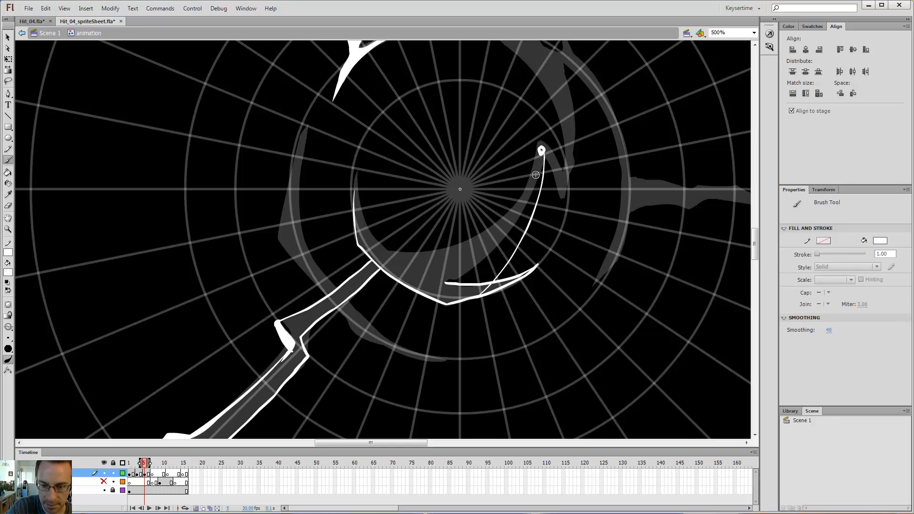
pyautogui.moveTo(527, 218)
pyautogui.mouseDown()
pyautogui.moveTo(456, 268)
pyautogui.moveTo(405, 277)
pyautogui.mouseUp()
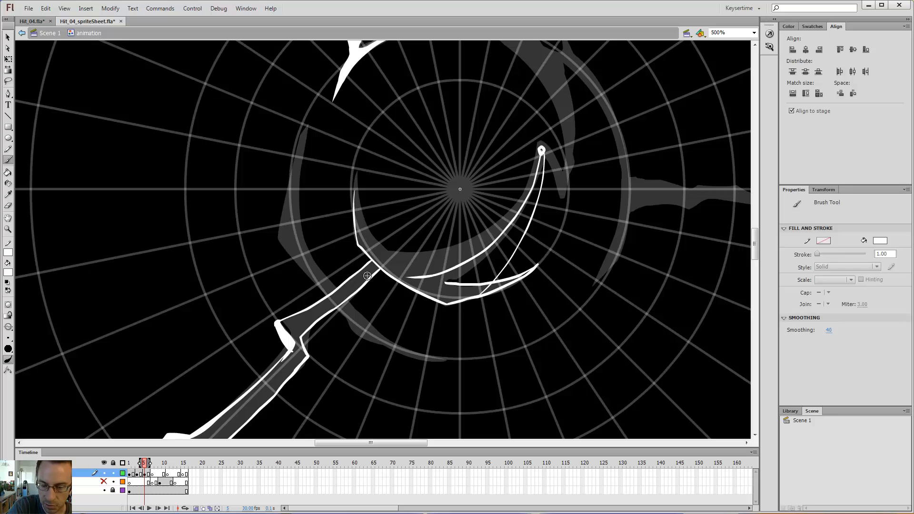
pyautogui.press('k')
pyautogui.click(498, 286)
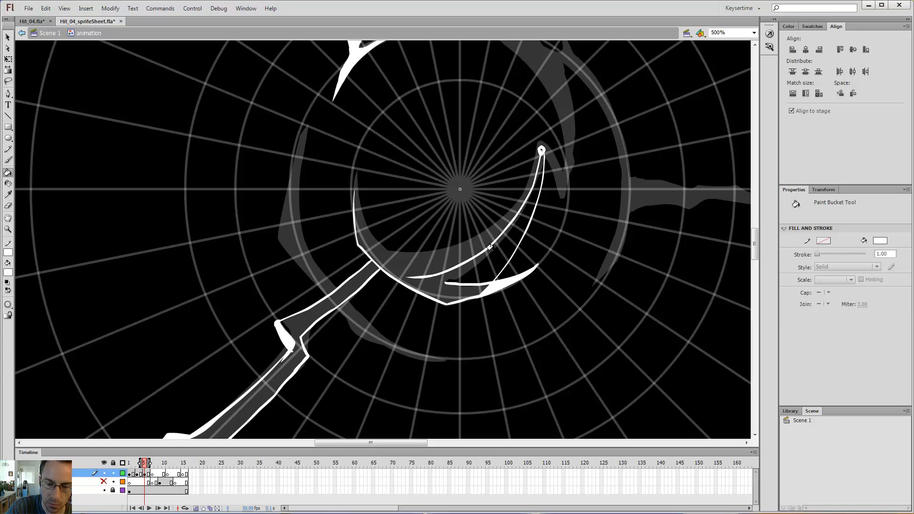
pyautogui.press('b')
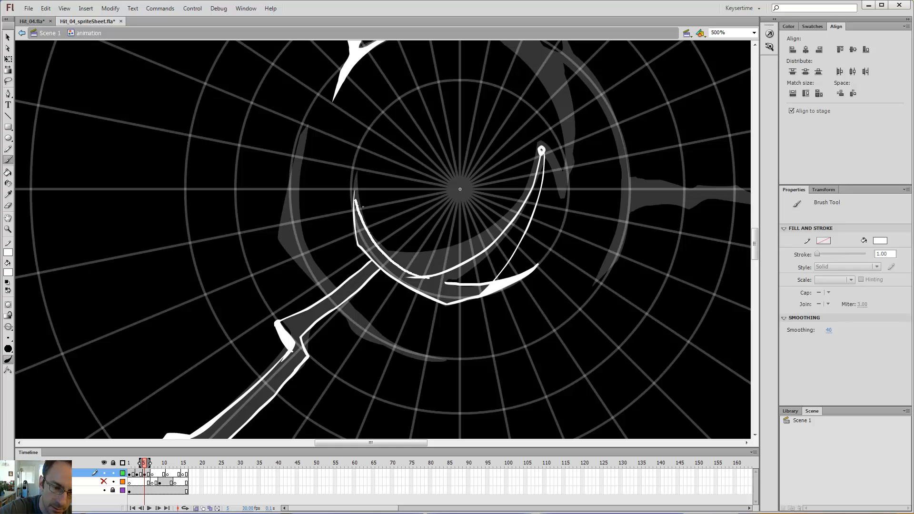
pyautogui.press('k')
pyautogui.click(433, 276)
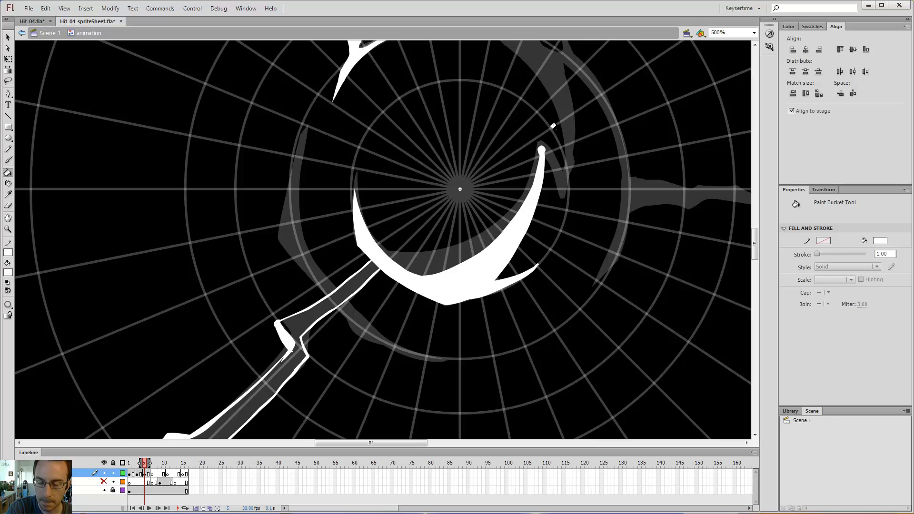
# Examine how the crescent's hooked upper-right end and lower prong change through the earlier frames up to frame 5.
pyautogui.moveTo(553, 126); pyautogui.dragTo(464, 144)
pyautogui.press(',')
pyautogui.press(',')
pyautogui.press(',')
pyautogui.press('.')
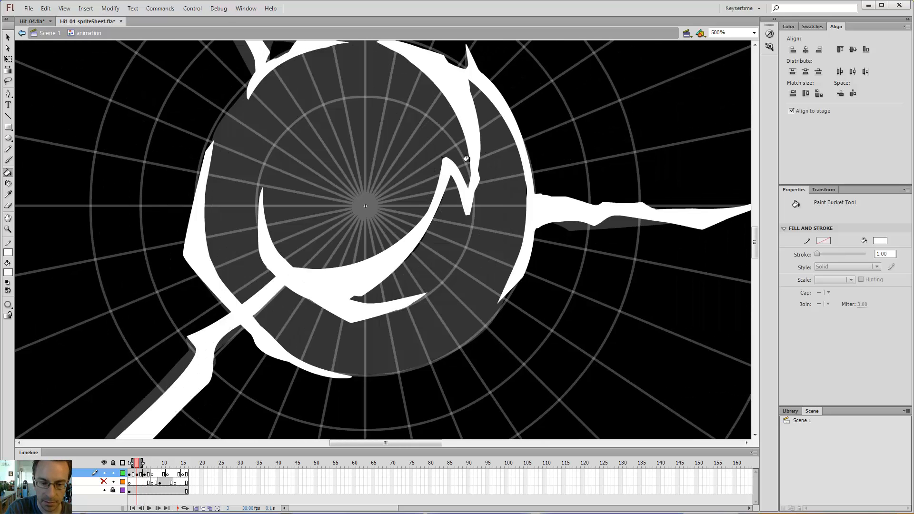
pyautogui.press(',')
pyautogui.press('.')
pyautogui.press(',')
pyautogui.press('.')
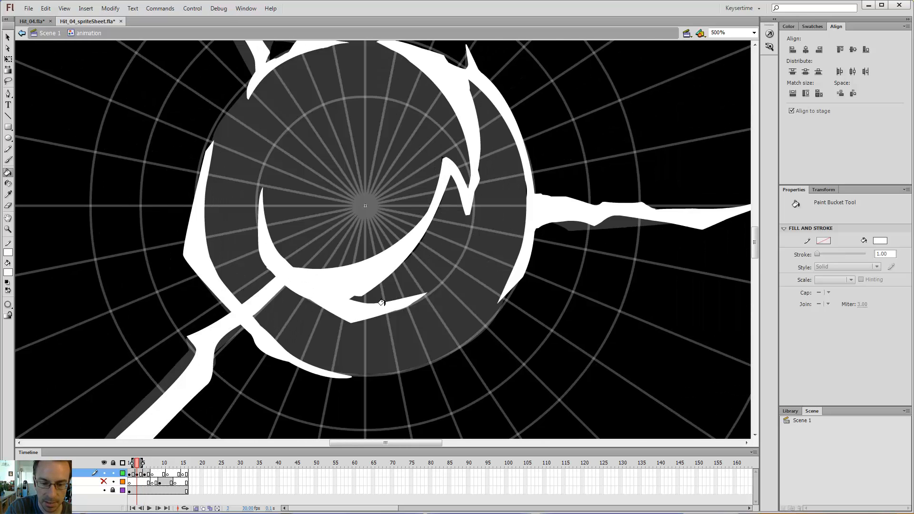
pyautogui.press(',')
pyautogui.press('.')
pyautogui.press('.')
pyautogui.press('.')
# Fill the outlined lower-left spike with white up to the crescent.
pyautogui.moveTo(262, 298); pyautogui.dragTo(347, 220)
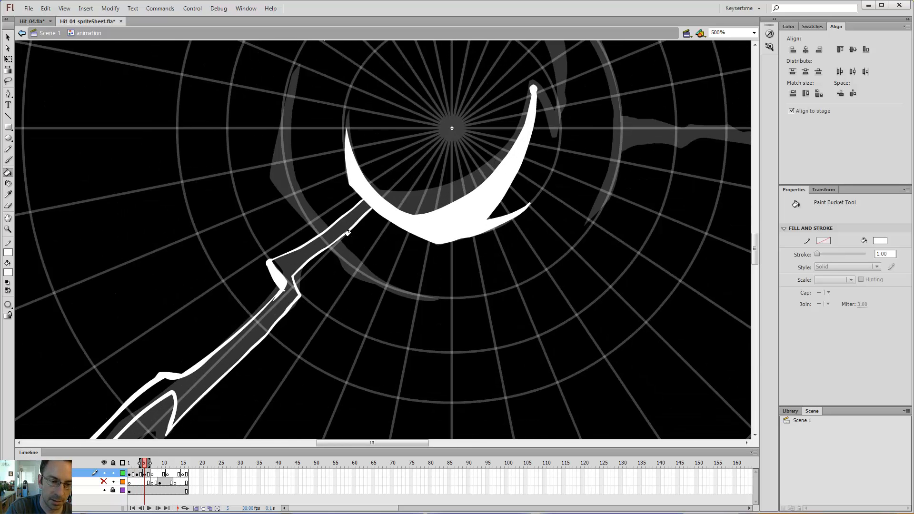
pyautogui.click(348, 214)
pyautogui.hotkey('ctrl', '-')
# Compare the filled crescent and lower-left spike in frame 5 with frame 3 by flipping between them.
pyautogui.press(',')
pyautogui.press(',')
pyautogui.press('.')
pyautogui.press('.')
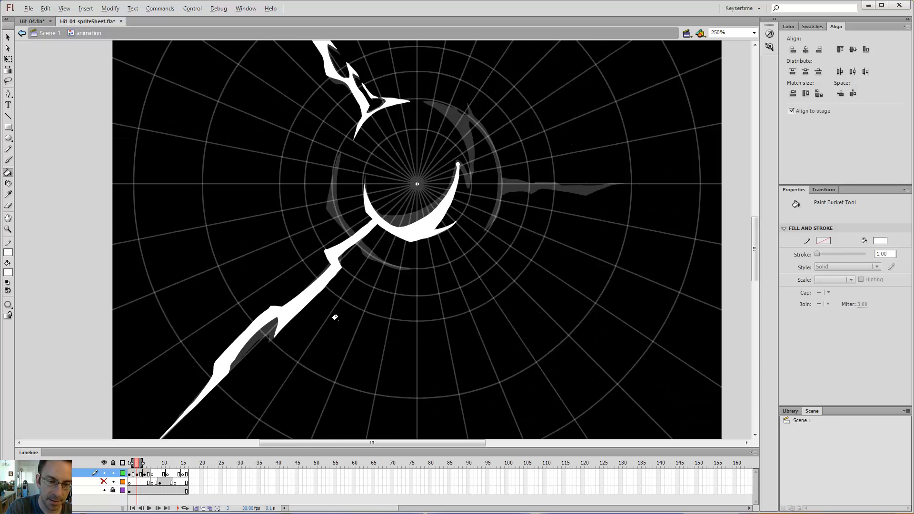
pyautogui.press(',')
pyautogui.press(',')
pyautogui.press('.')
pyautogui.press('.')
pyautogui.press(',')
pyautogui.press(',')
pyautogui.press('.')
pyautogui.press('.')
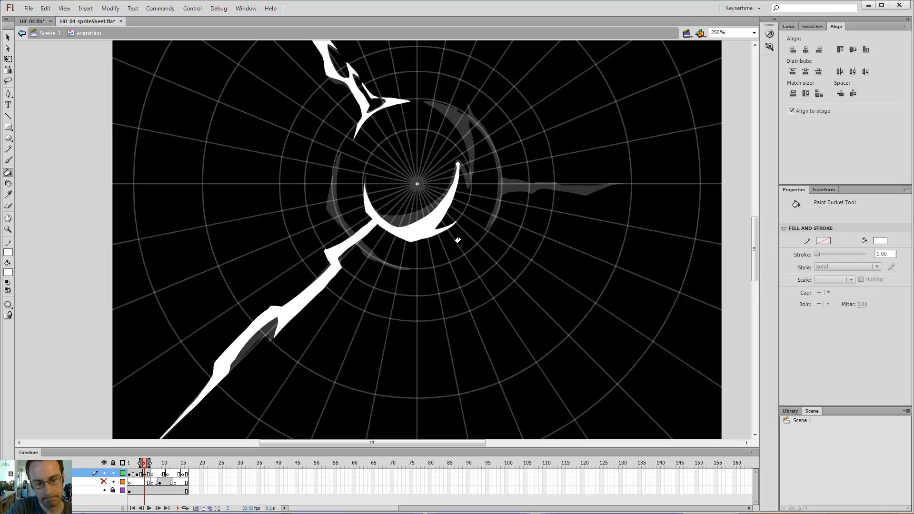
pyautogui.press(',')
pyautogui.press(',')
pyautogui.press('.')
pyautogui.press('.')
pyautogui.press(',')
pyautogui.press(',')
pyautogui.press('.')
pyautogui.press('.')
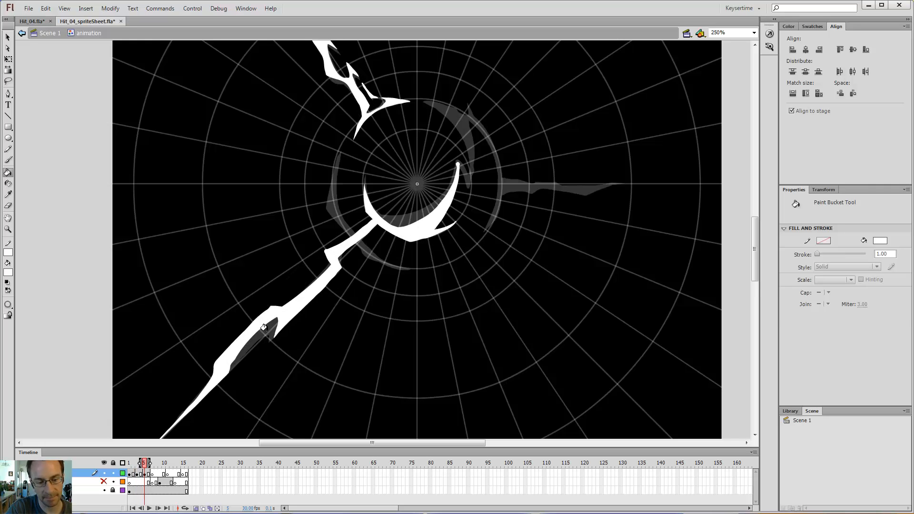
pyautogui.press('b')
pyautogui.press(',')
pyautogui.press(',')
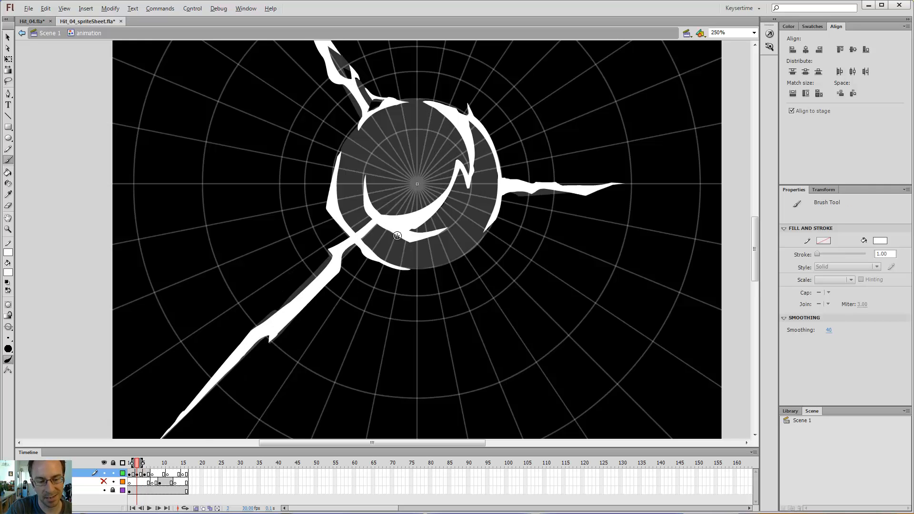
pyautogui.press('.')
pyautogui.press('.')
pyautogui.press(',')
pyautogui.press(',')
pyautogui.press('.')
pyautogui.press('.')
pyautogui.press(',')
pyautogui.press(',')
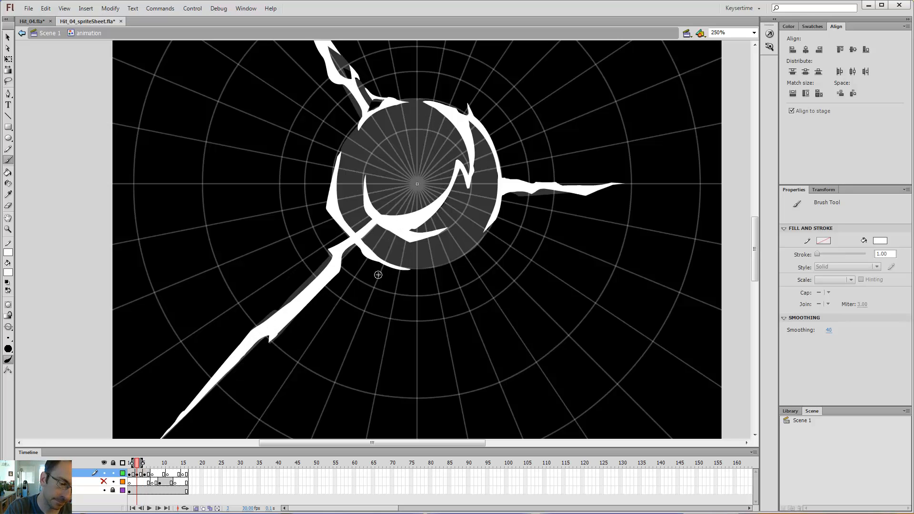
pyautogui.press('.')
pyautogui.press('.')
pyautogui.press(',')
pyautogui.press(',')
# Examine the area around the crescent's upper-right tip in frame 3, frame 5 and the frames after it.
pyautogui.moveTo(466, 167); pyautogui.dragTo(442, 291)
pyautogui.press('.')
pyautogui.press('.')
pyautogui.press('z')
pyautogui.press('b')
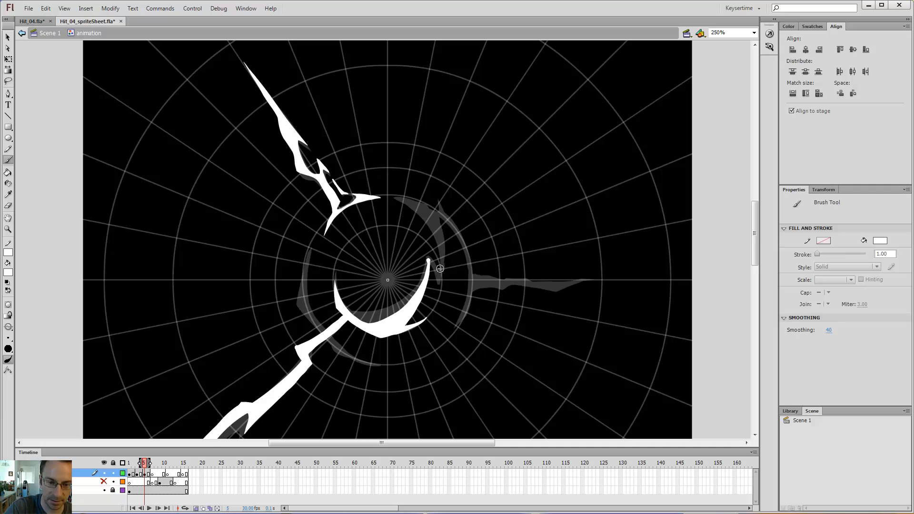
pyautogui.press(',')
pyautogui.press(',')
pyautogui.press('.')
pyautogui.press('.')
pyautogui.press('.')
pyautogui.press('.')
pyautogui.press(',')
pyautogui.press(',')
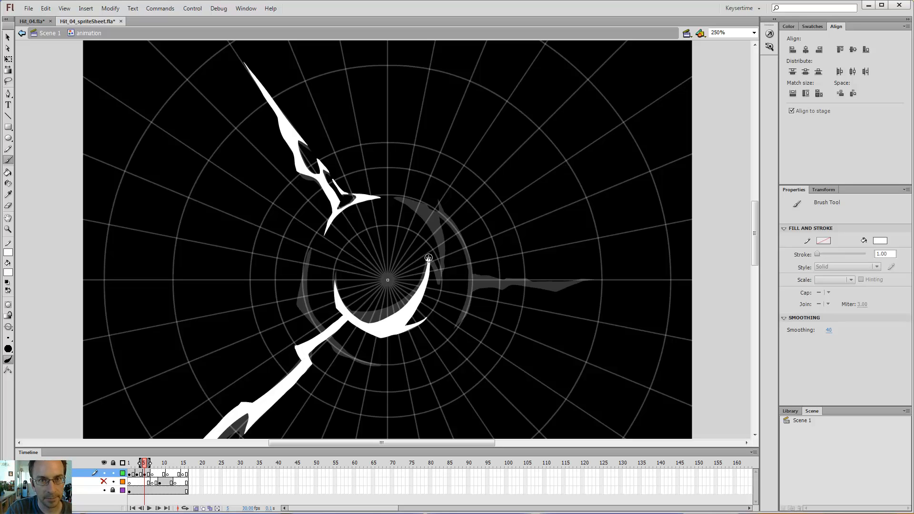
# Outline a narrow pointed hook down from the crescent's upper-right tip and erase the round blob at the tip.
pyautogui.moveTo(429, 261); pyautogui.dragTo(437, 272)
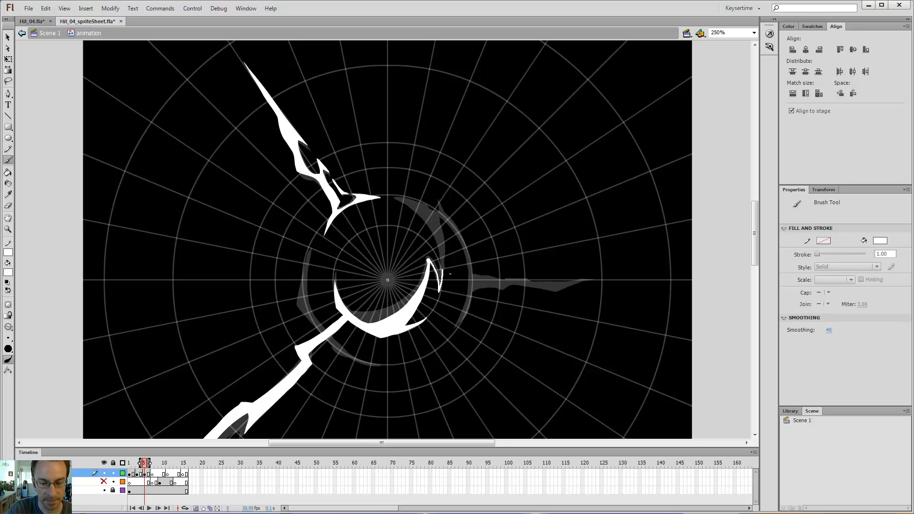
pyautogui.press('e')
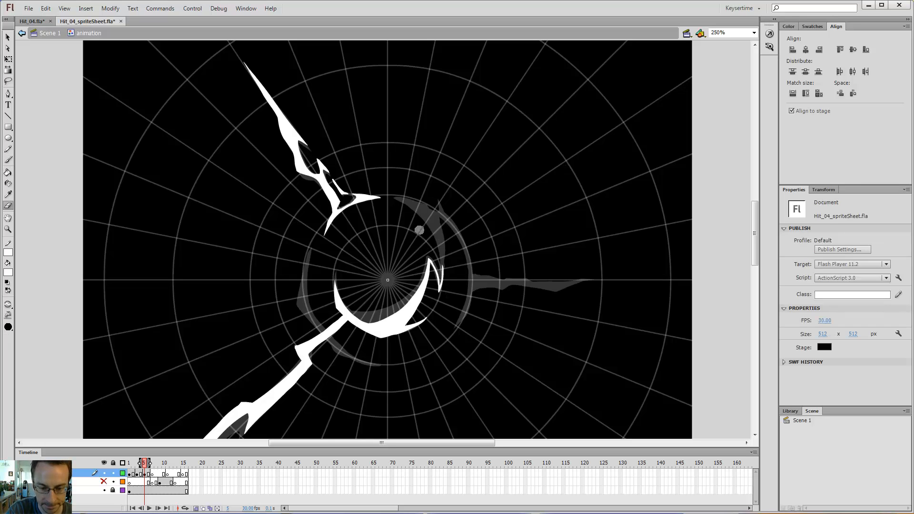
pyautogui.press('b')
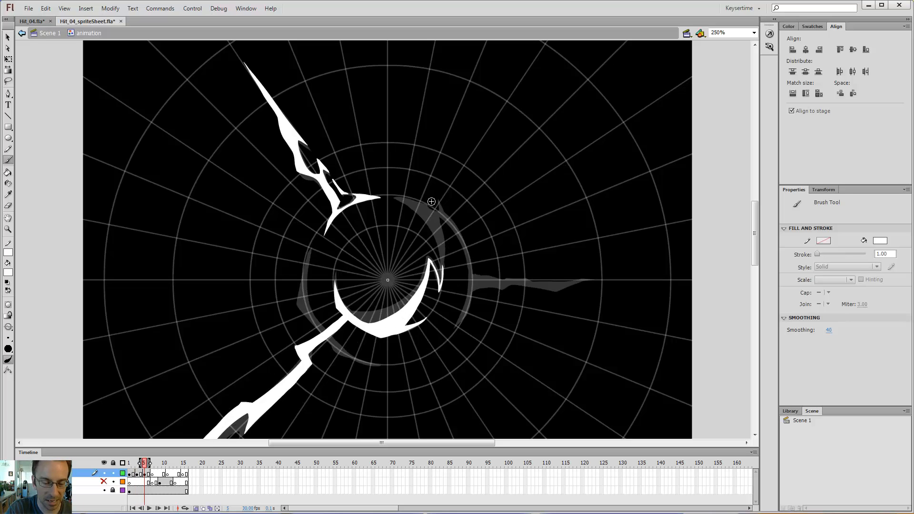
# Outline the upper-right arc's outer edge from the hook up to the ring, checking its course against frame 3.
pyautogui.press('z')
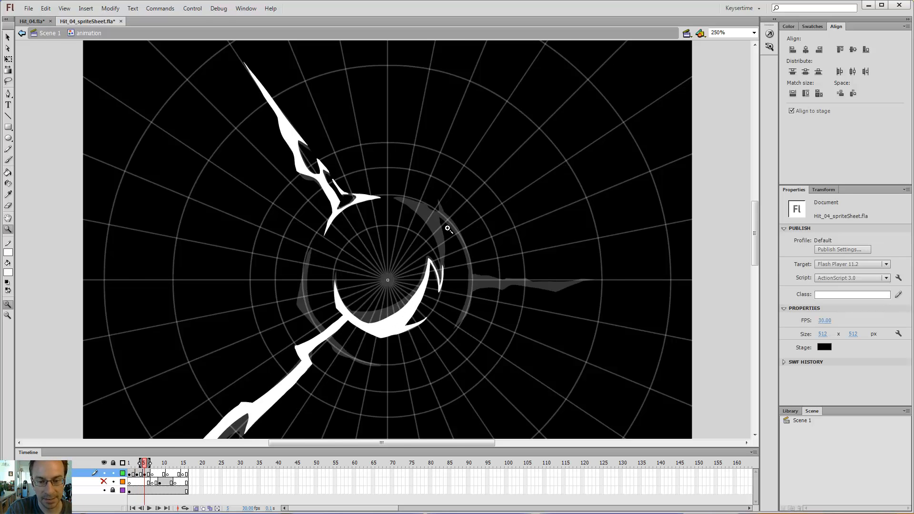
pyautogui.click(448, 229)
pyautogui.press('b')
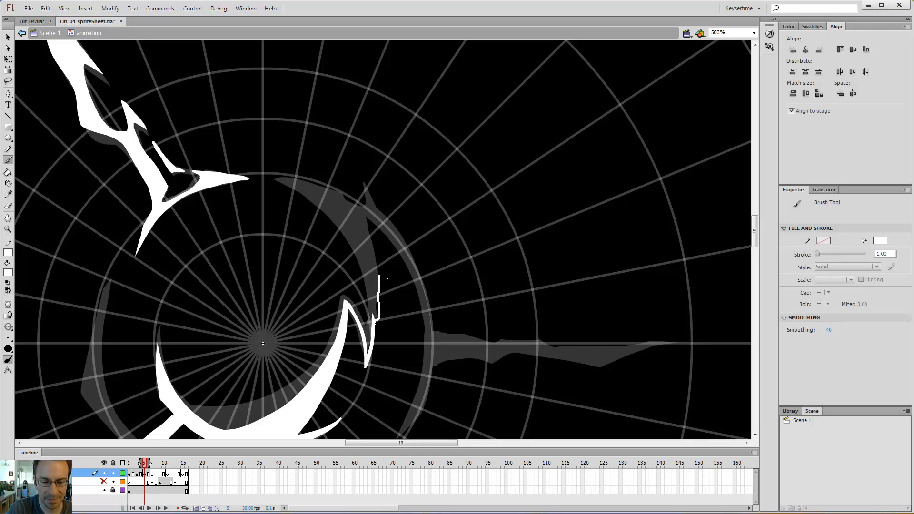
pyautogui.moveTo(378, 240); pyautogui.dragTo(377, 224)
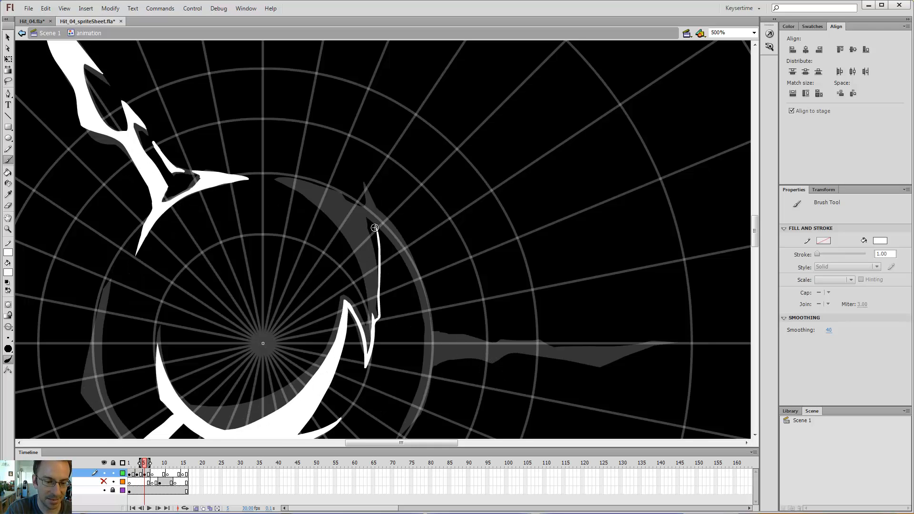
pyautogui.press(',')
pyautogui.press(',')
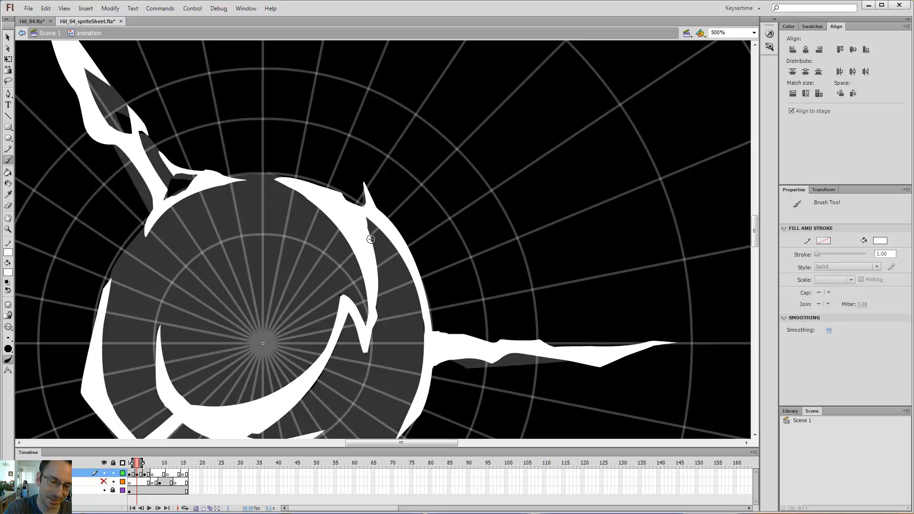
pyautogui.press('.')
pyautogui.press('.')
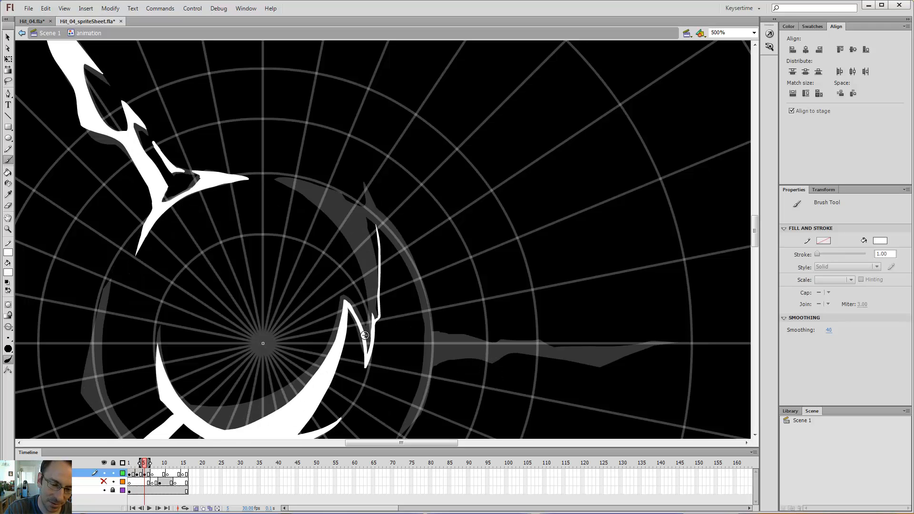
# Outline the upper-right arc's inner edge and notched, spiked upper end, and fill the arc and its hook with white.
pyautogui.moveTo(367, 321); pyautogui.dragTo(371, 295)
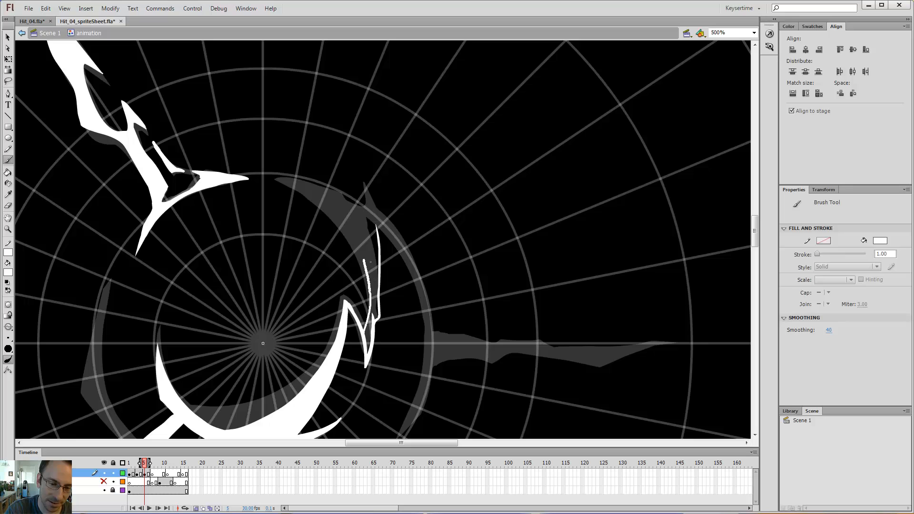
pyautogui.moveTo(364, 260)
pyautogui.mouseDown()
pyautogui.moveTo(342, 201)
pyautogui.moveTo(310, 179)
pyautogui.mouseUp()
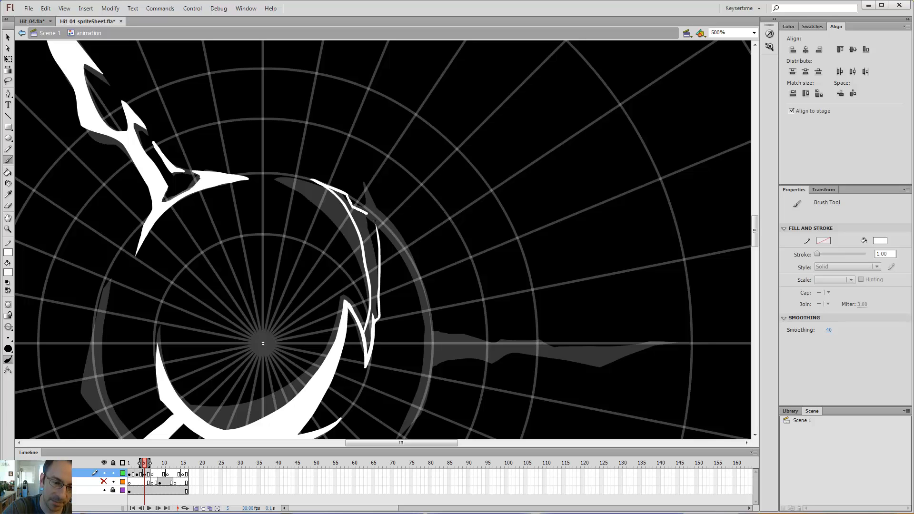
pyautogui.moveTo(371, 204); pyautogui.dragTo(376, 231)
pyautogui.press('k')
pyautogui.click(367, 210)
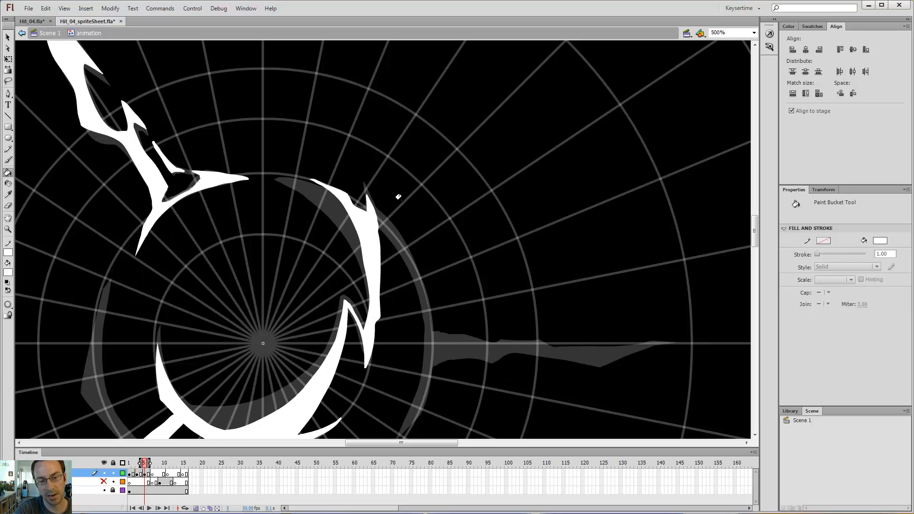
# Examine how the upper-right arc and its hook shift between frames 3 and 5.
pyautogui.press(',')
pyautogui.press('.')
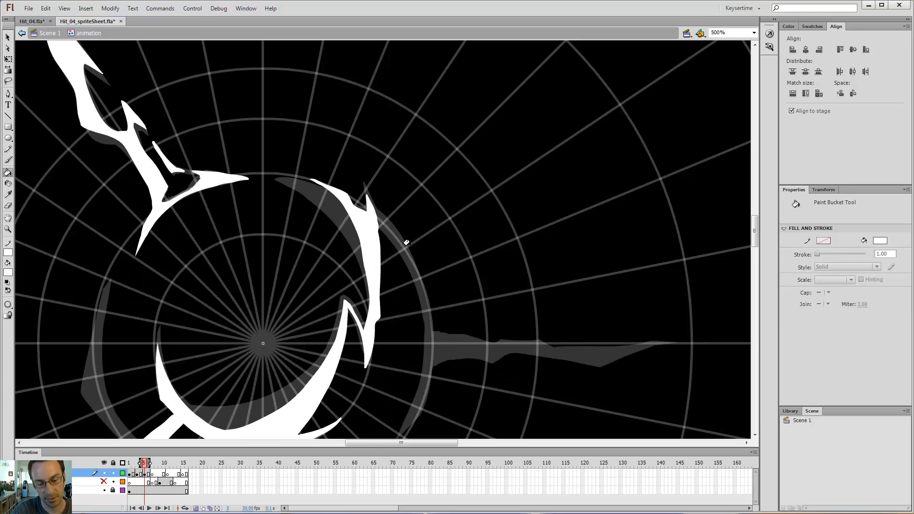
pyautogui.press(',')
pyautogui.press('.')
pyautogui.press('b')
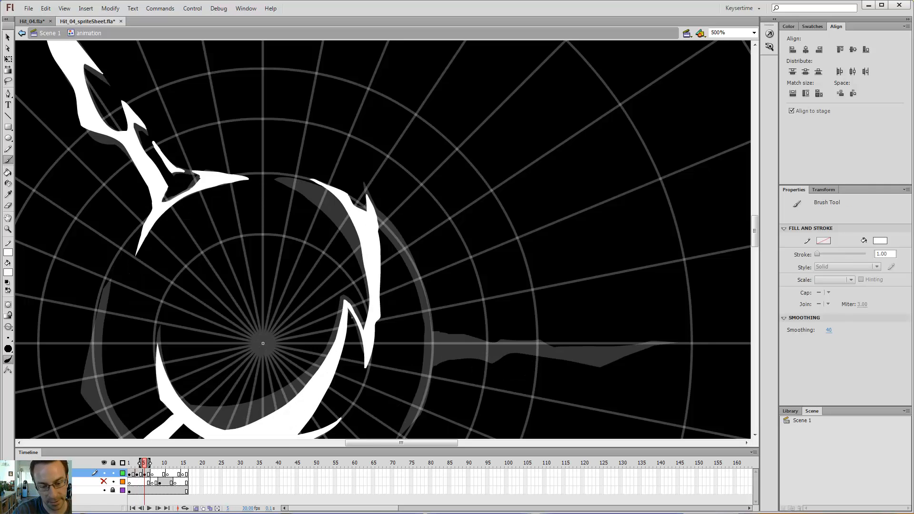
pyautogui.press(',')
pyautogui.press('.')
pyautogui.press(',')
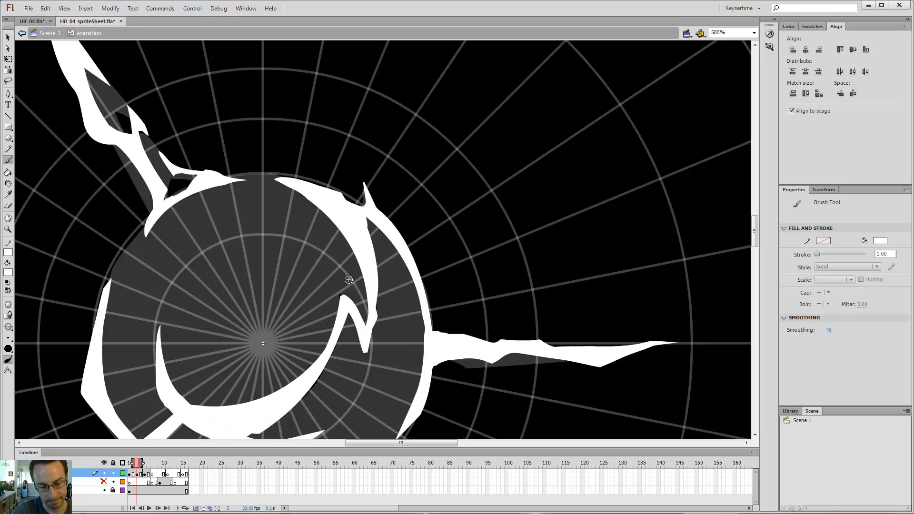
pyautogui.press('.')
pyautogui.press(',')
pyautogui.press('.')
pyautogui.press(',')
pyautogui.press('.')
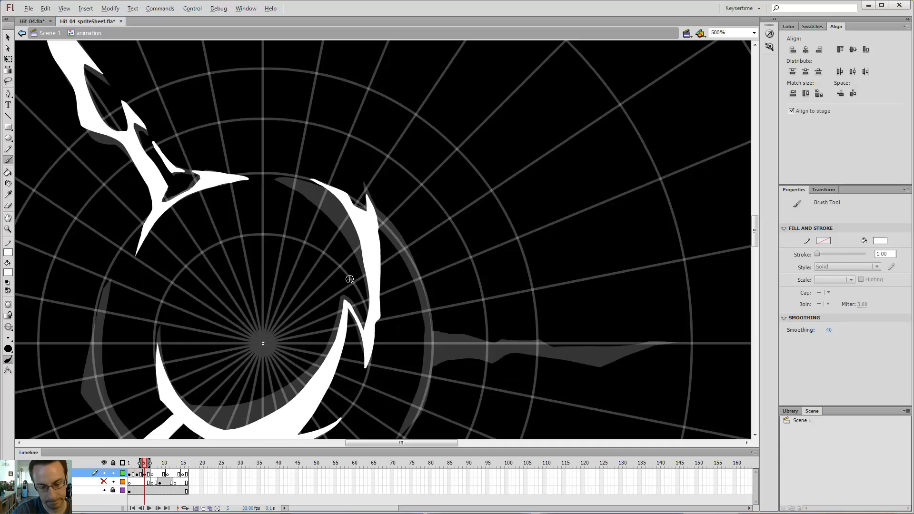
pyautogui.press(',')
pyautogui.press('.')
pyautogui.press(',')
pyautogui.press('.')
# Compare the overall burst in frame 5 with frame 3 in a wider view by flipping between them.
pyautogui.hotkey('ctrl', '-')
pyautogui.press(',')
pyautogui.press('.')
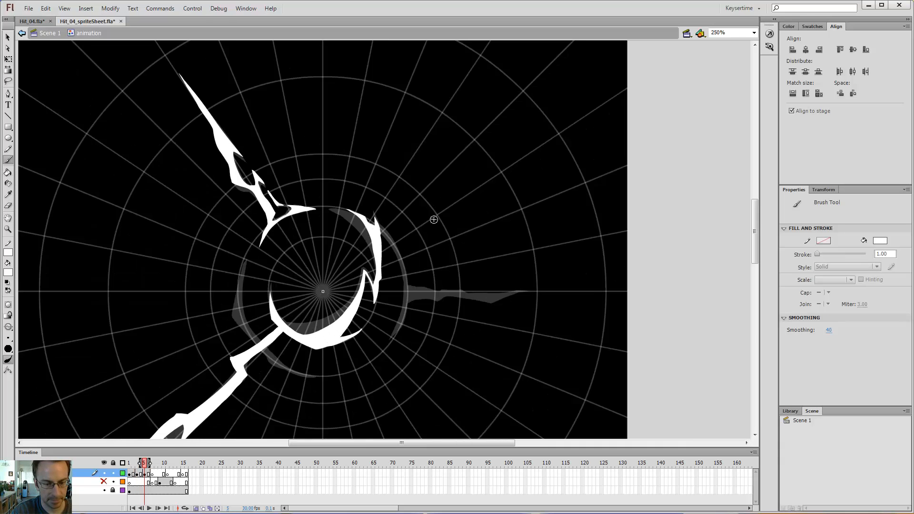
pyautogui.press(',')
pyautogui.press('.')
pyautogui.press(',')
pyautogui.press('.')
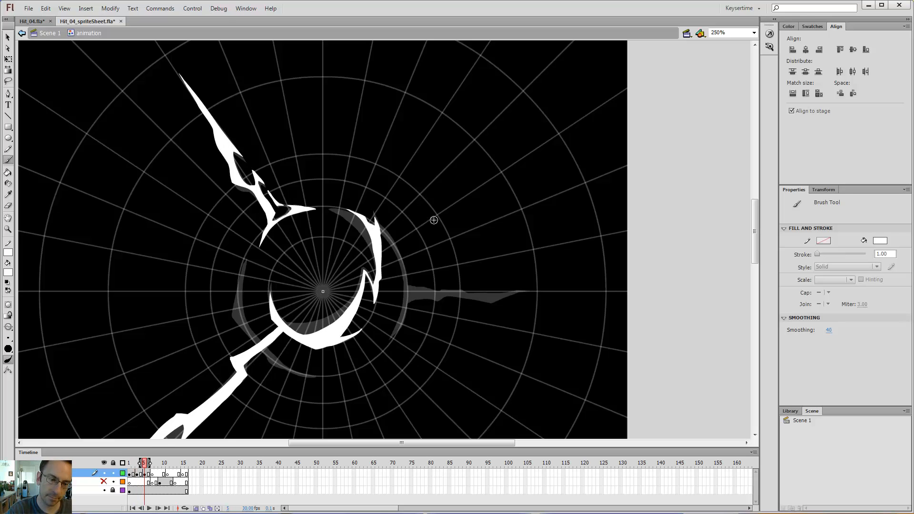
pyautogui.press(',')
pyautogui.press('.')
pyautogui.press(',')
pyautogui.press('.')
pyautogui.press(',')
pyautogui.press('.')
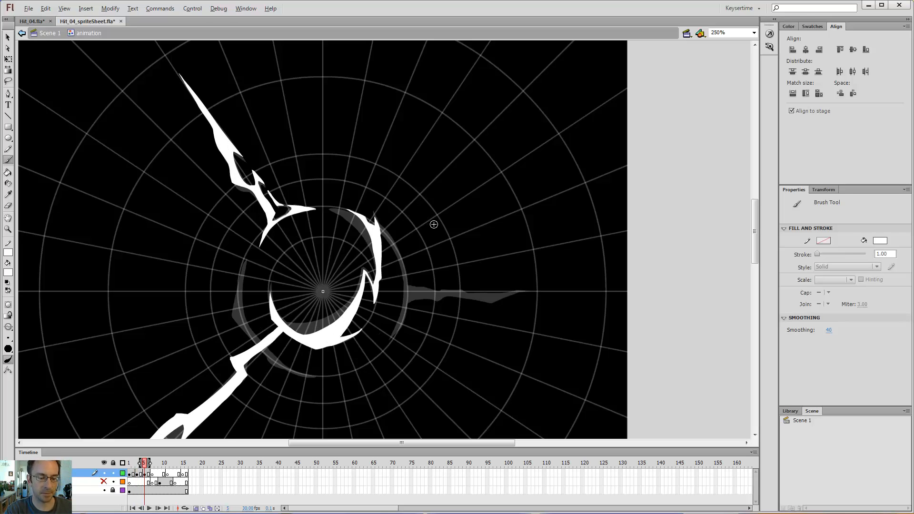
# Examine how the ring's right side and the upper-right arc change between frames 3 and 5.
pyautogui.press(',')
pyautogui.press('.')
pyautogui.press(',')
pyautogui.press('.')
pyautogui.press(',')
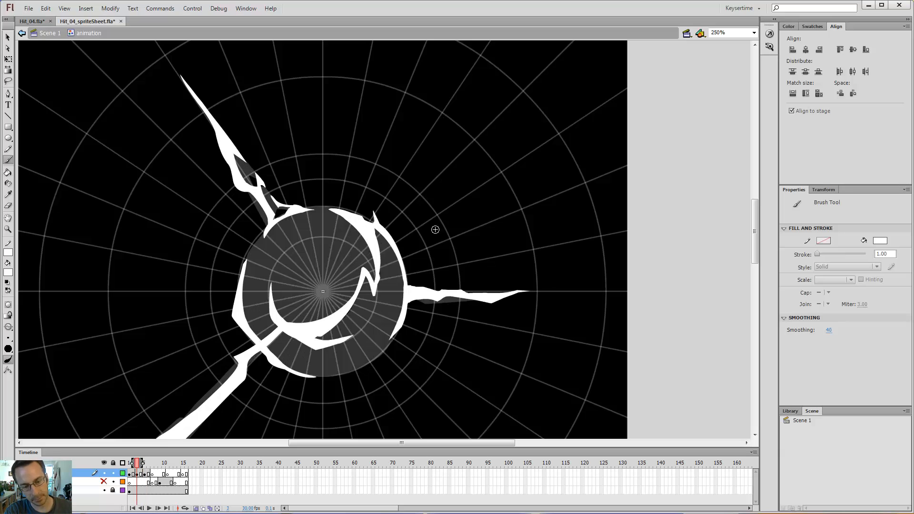
pyautogui.press('.')
pyautogui.press(',')
pyautogui.press('.')
pyautogui.press(',')
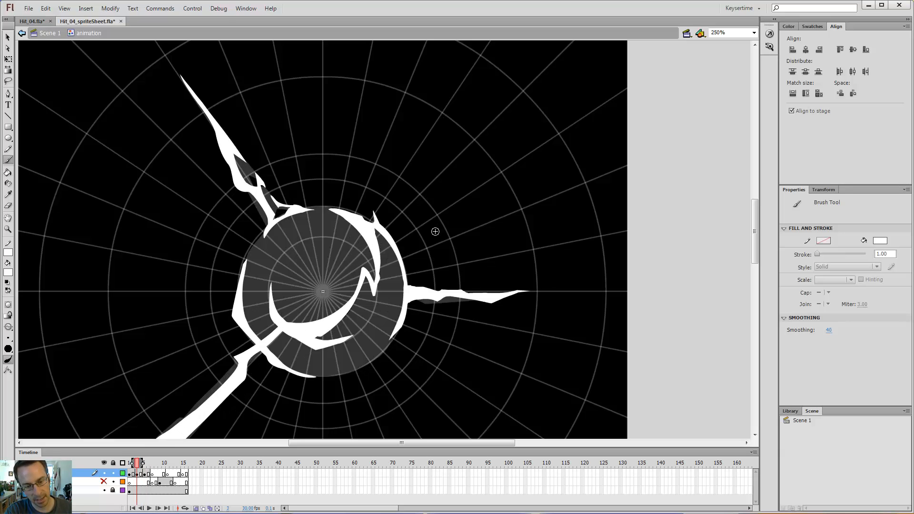
pyautogui.press('.')
pyautogui.press(',')
pyautogui.press('.')
pyautogui.press(',')
pyautogui.press('.')
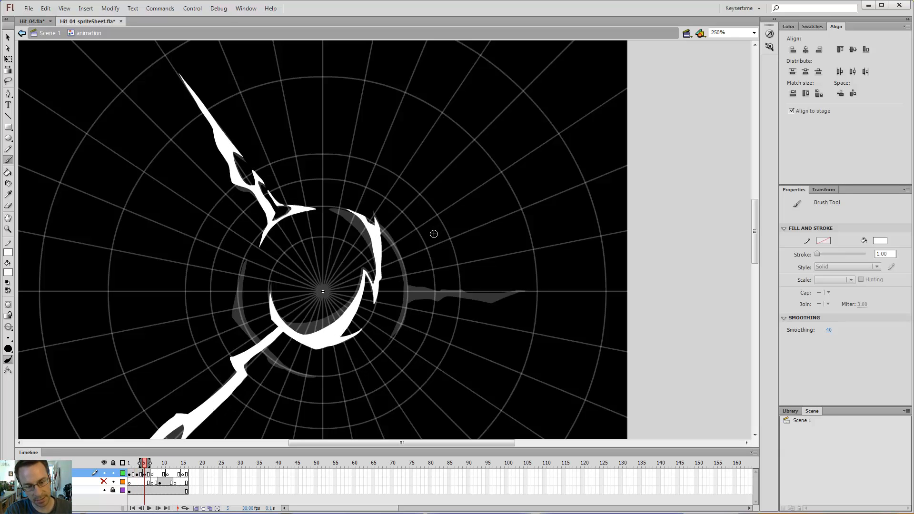
pyautogui.press(',')
pyautogui.press('.')
pyautogui.press(',')
pyautogui.press('.')
pyautogui.press(',')
pyautogui.press('.')
pyautogui.press(',')
pyautogui.press('.')
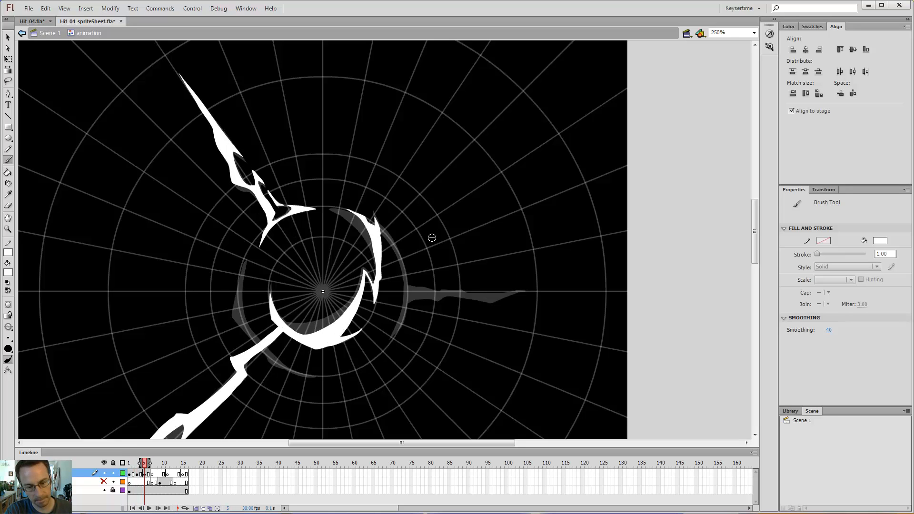
pyautogui.press(',')
pyautogui.press('.')
pyautogui.press(',')
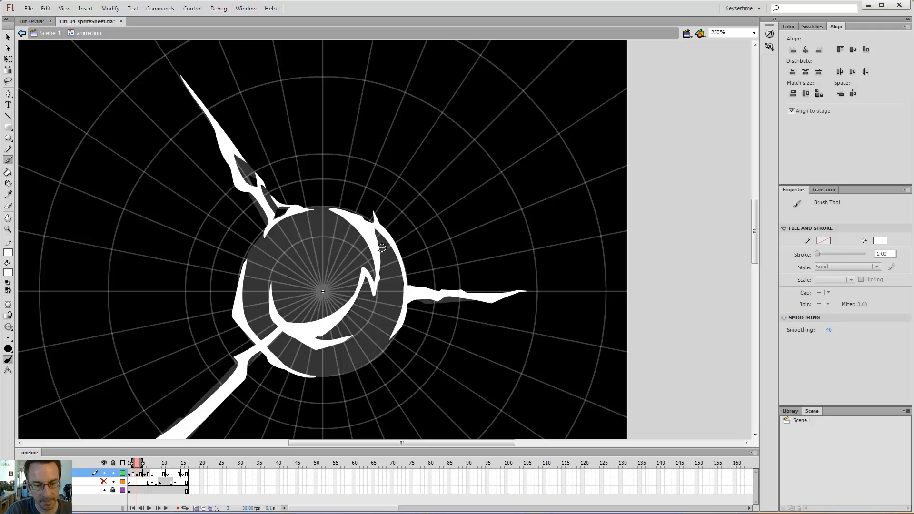
# Widen frame 5's upper-right arc with an angular outline bulging outward from its lower tip to its notch, and fill it with white.
pyautogui.press('.')
pyautogui.moveTo(375, 302); pyautogui.dragTo(395, 272)
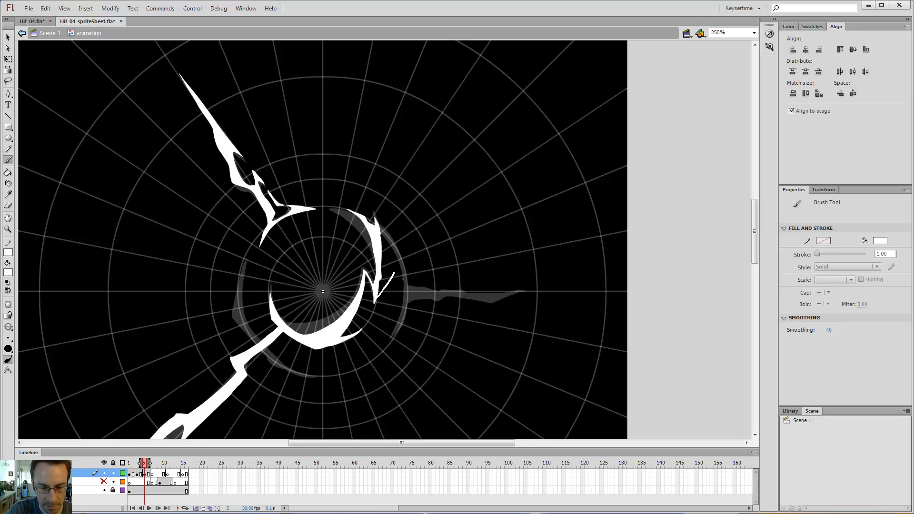
pyautogui.moveTo(390, 236); pyautogui.dragTo(383, 230)
pyautogui.press('k')
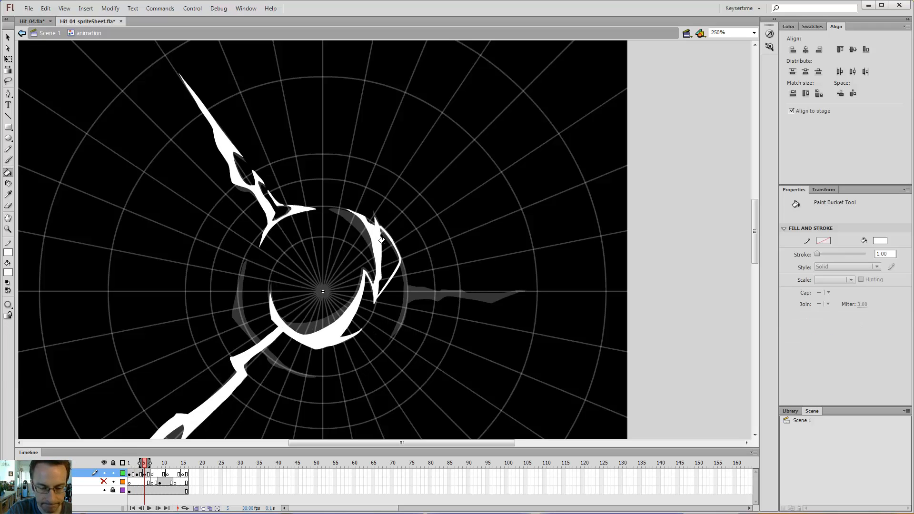
pyautogui.click(388, 247)
# Examine the widened upper-right arc against the neighbouring frames by flipping back and forth.
pyautogui.press(',')
pyautogui.press('.')
pyautogui.press(',')
pyautogui.press('.')
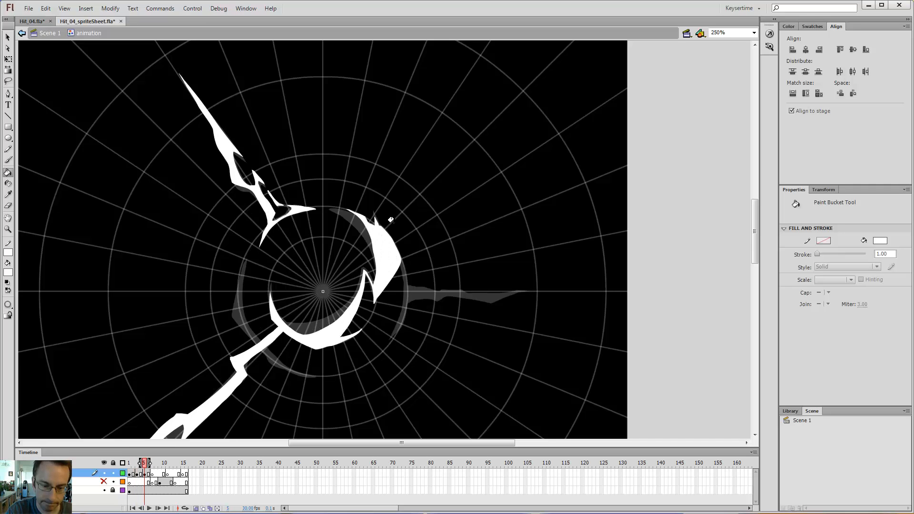
pyautogui.press(',')
pyautogui.press('.')
pyautogui.press(',')
pyautogui.press('.')
pyautogui.press('.')
pyautogui.press('.')
pyautogui.press(',')
pyautogui.press(',')
pyautogui.press('.')
pyautogui.press('.')
pyautogui.press('b')
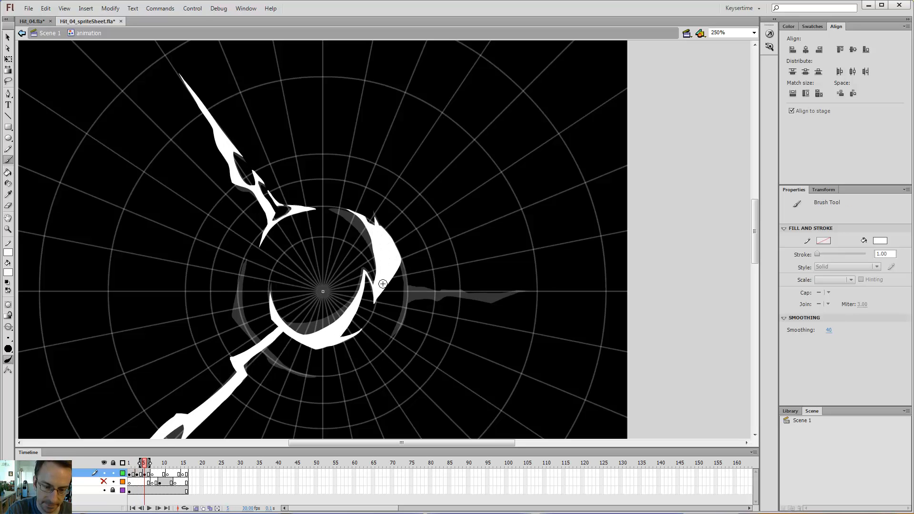
pyautogui.press(',')
pyautogui.press(',')
pyautogui.press('.')
pyautogui.press('.')
pyautogui.press(',')
pyautogui.press(',')
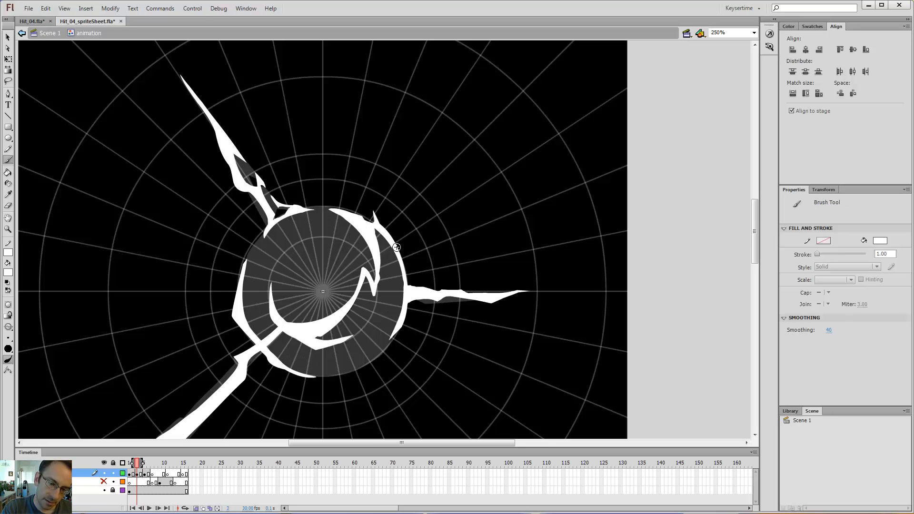
pyautogui.press('.')
pyautogui.press('.')
pyautogui.press(',')
pyautogui.press(',')
pyautogui.press('.')
pyautogui.press('.')
# Compare the right-hand spike and the ring edge at its base between frames 3 and 5.
pyautogui.moveTo(414, 272); pyautogui.dragTo(393, 217)
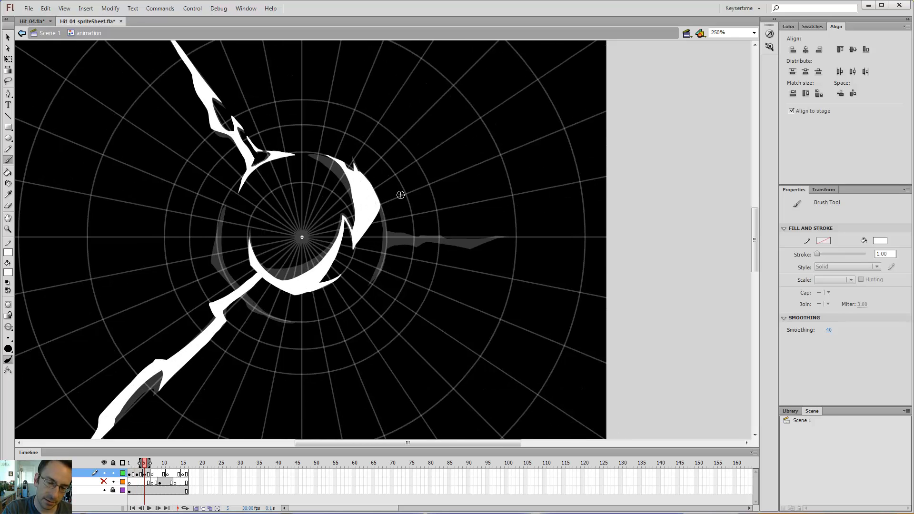
pyautogui.press(',')
pyautogui.press(',')
pyautogui.press('.')
pyautogui.press('.')
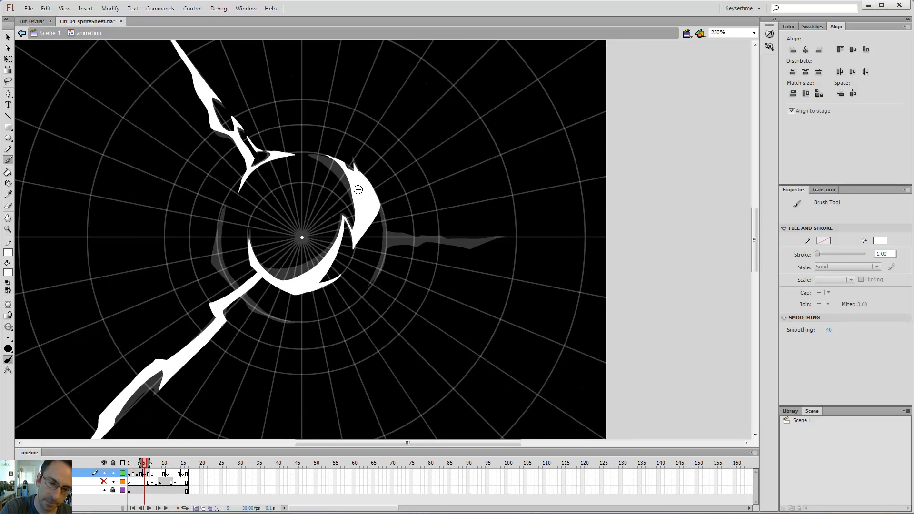
pyautogui.press(',')
pyautogui.press(',')
pyautogui.press('.')
pyautogui.press('.')
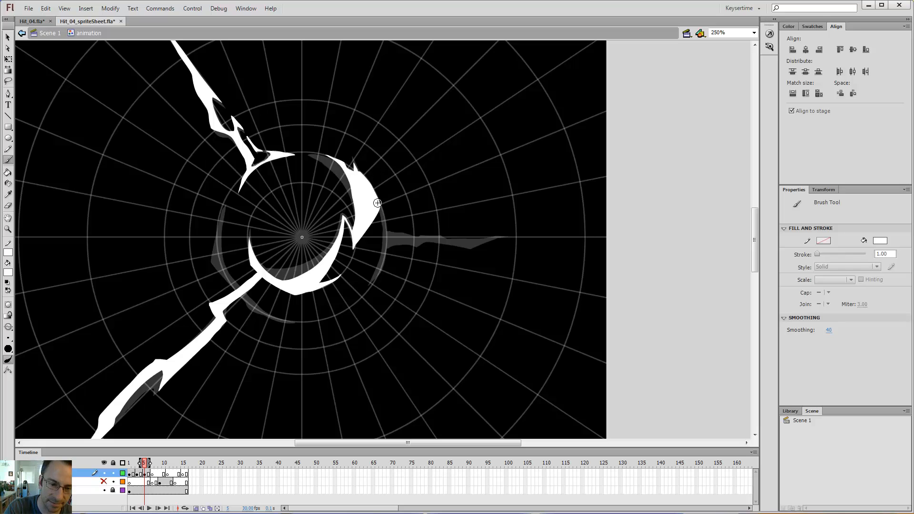
pyautogui.press(',')
pyautogui.press(',')
pyautogui.press('.')
pyautogui.press('.')
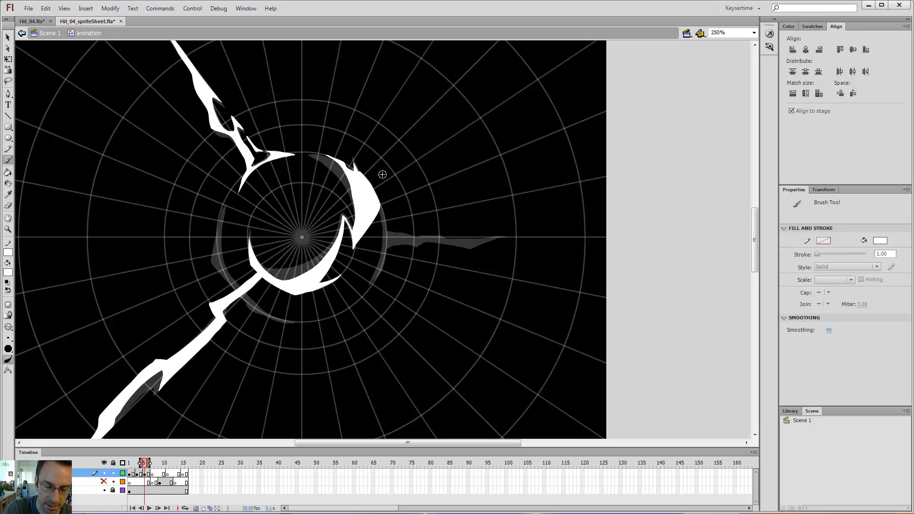
pyautogui.press(',')
pyautogui.press(',')
pyautogui.press('.')
pyautogui.press('.')
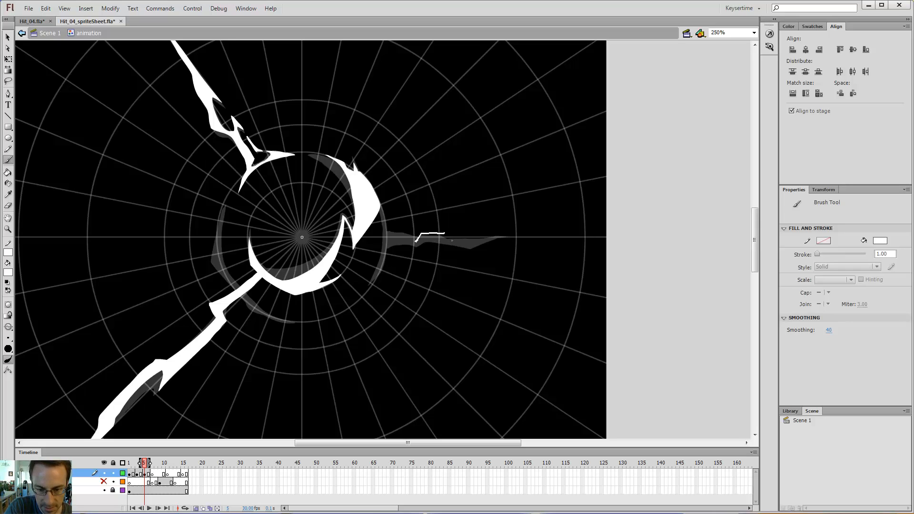
# Outline the right spike's outer part with a stepped upper edge, tapered tip and angled lower edge, checking it against frame 3.
pyautogui.moveTo(453, 241); pyautogui.dragTo(502, 247)
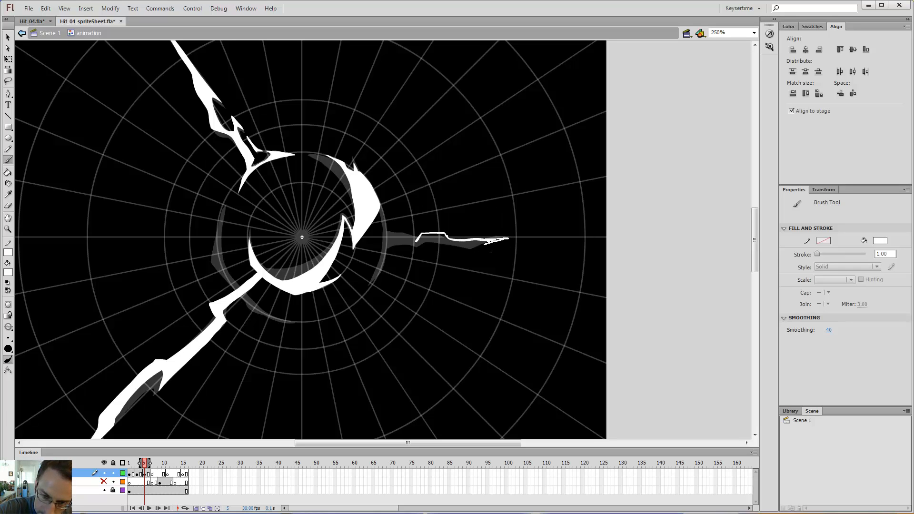
pyautogui.moveTo(440, 246); pyautogui.dragTo(439, 245)
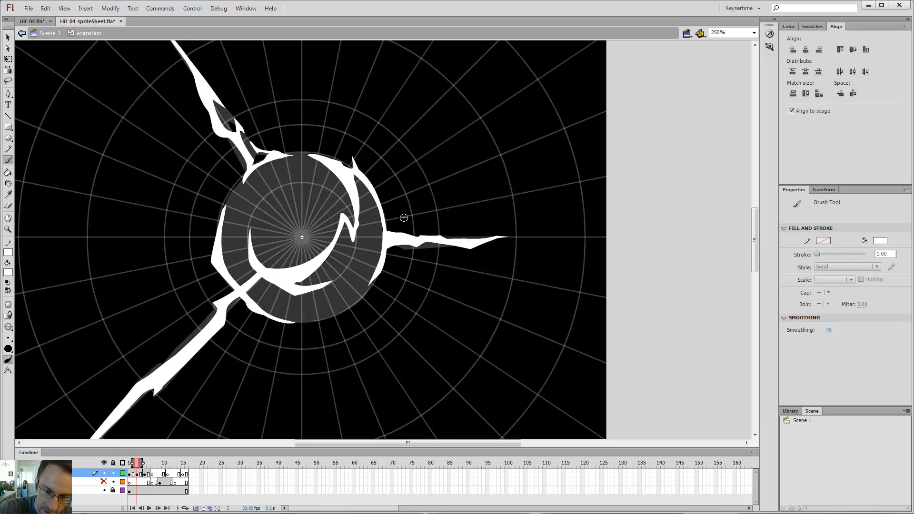
pyautogui.press(',')
pyautogui.press(',')
pyautogui.press('.')
pyautogui.press('.')
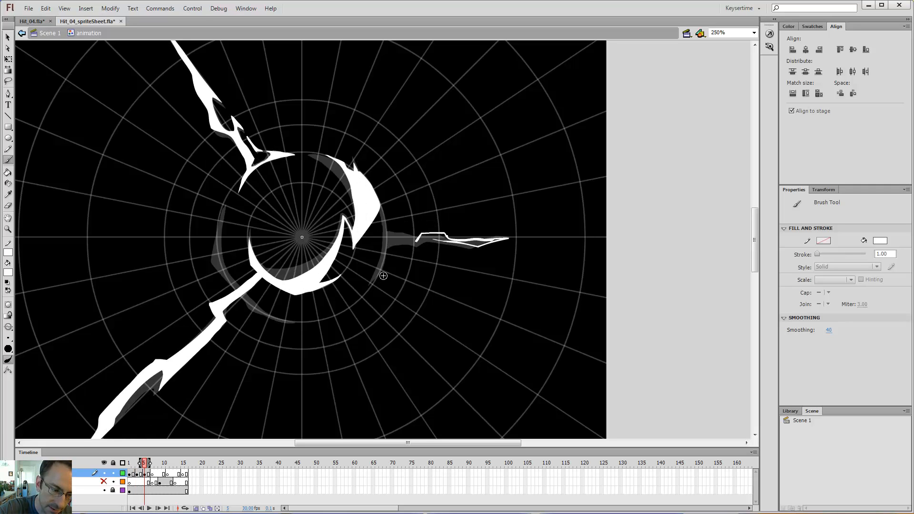
pyautogui.press(',')
pyautogui.press(',')
pyautogui.press('.')
pyautogui.press('.')
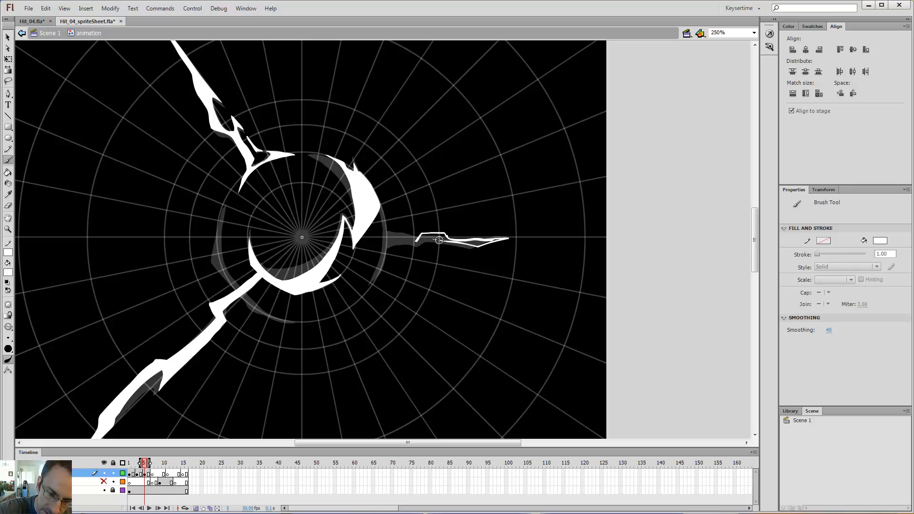
# Close the right spike's outer part, outline its inner section back to the ring, and fill the spike with white.
pyautogui.moveTo(421, 236); pyautogui.dragTo(416, 240)
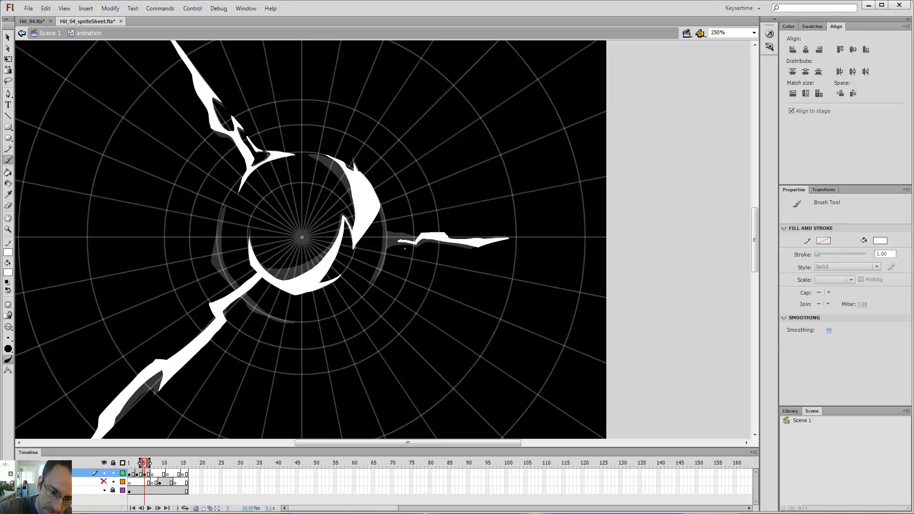
pyautogui.moveTo(390, 234); pyautogui.dragTo(421, 236)
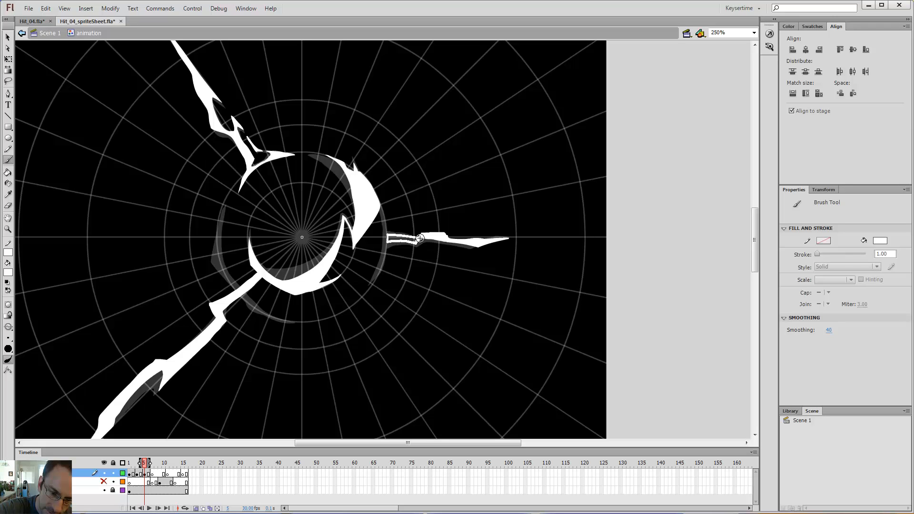
pyautogui.press('k')
pyautogui.click(404, 238)
# Check the right spike against frame 3 and trim its stepped upper edge with the Eraser.
pyautogui.press(',')
pyautogui.press(',')
pyautogui.press('.')
pyautogui.press('.')
pyautogui.press(',')
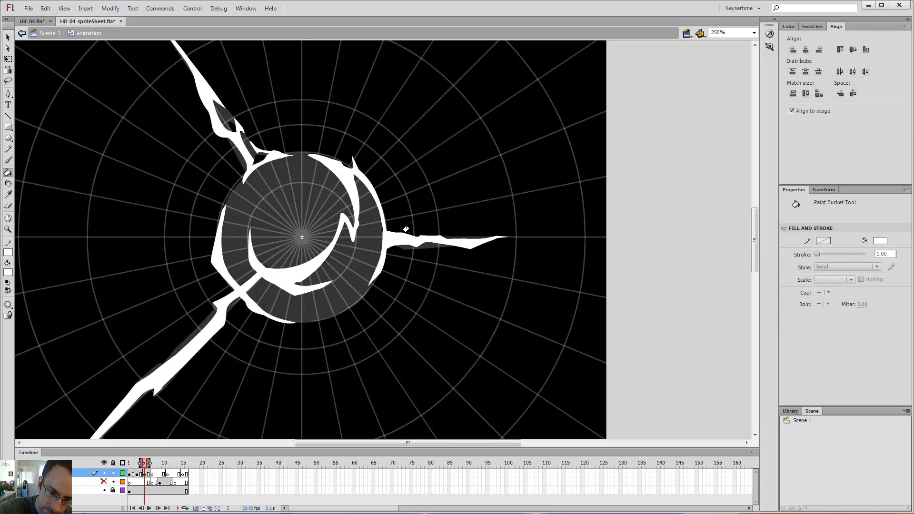
pyautogui.press('.')
pyautogui.press('e')
pyautogui.moveTo(453, 230); pyautogui.dragTo(419, 229)
pyautogui.press(',')
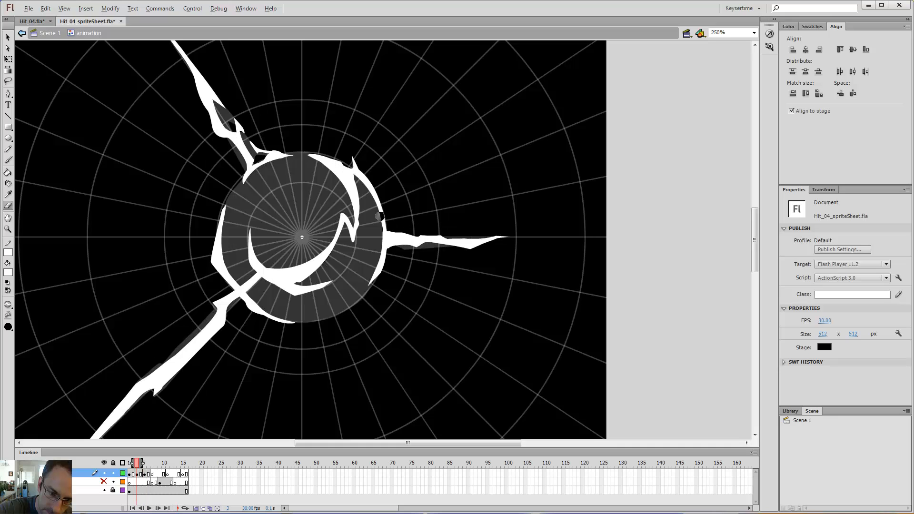
pyautogui.press('.')
# Draw a small pointed shard on the ring just below the right spike's base and fill it with white.
pyautogui.press('b')
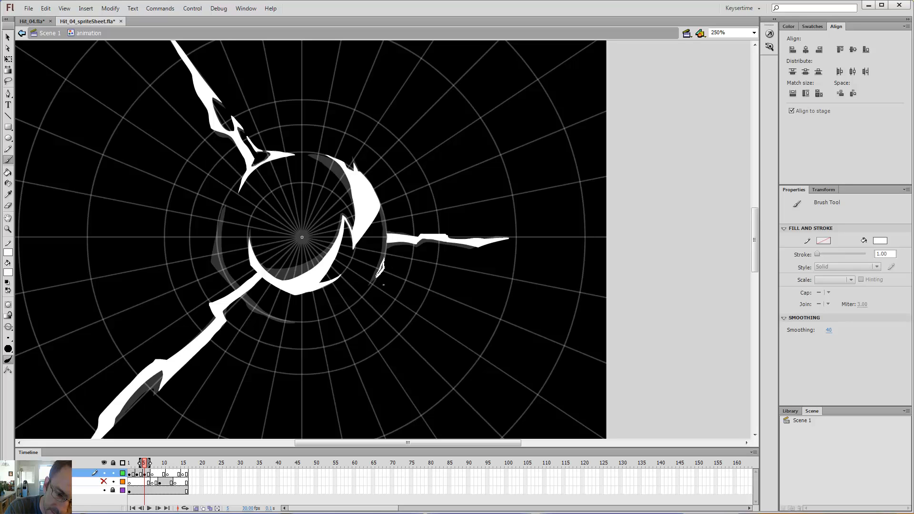
pyautogui.press('k')
pyautogui.click(381, 269)
pyautogui.moveTo(386, 278)
pyautogui.mouseDown()
pyautogui.moveTo(384, 244)
pyautogui.moveTo(367, 285)
pyautogui.mouseUp()
pyautogui.press('e')
pyautogui.press('b')
pyautogui.press('e')
pyautogui.press('b')
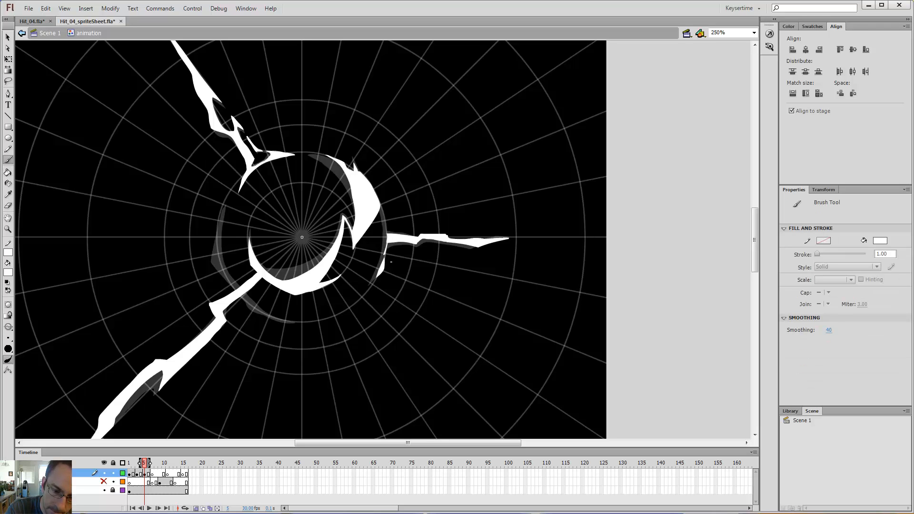
# Draw a thin white band along the ring joining the small shard and the right spike's base to the upper-right arc.
pyautogui.press('z')
pyautogui.click(383, 235)
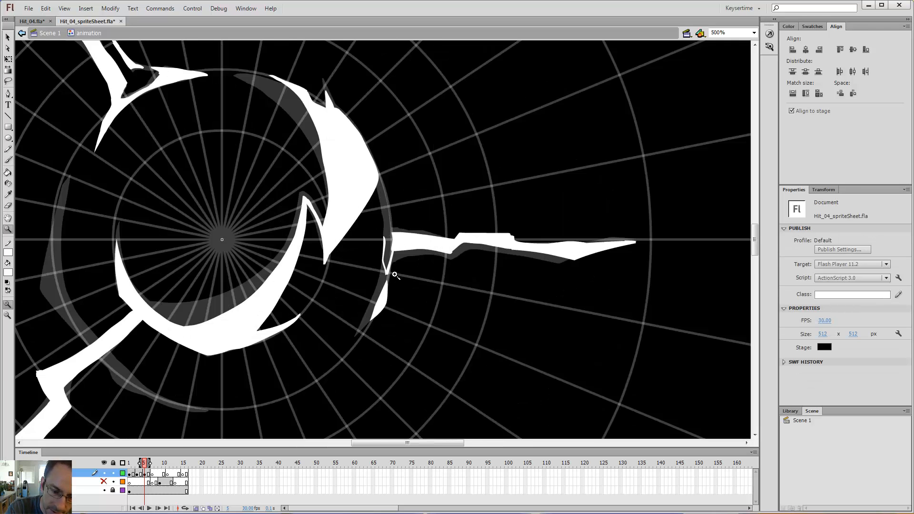
pyautogui.press('b')
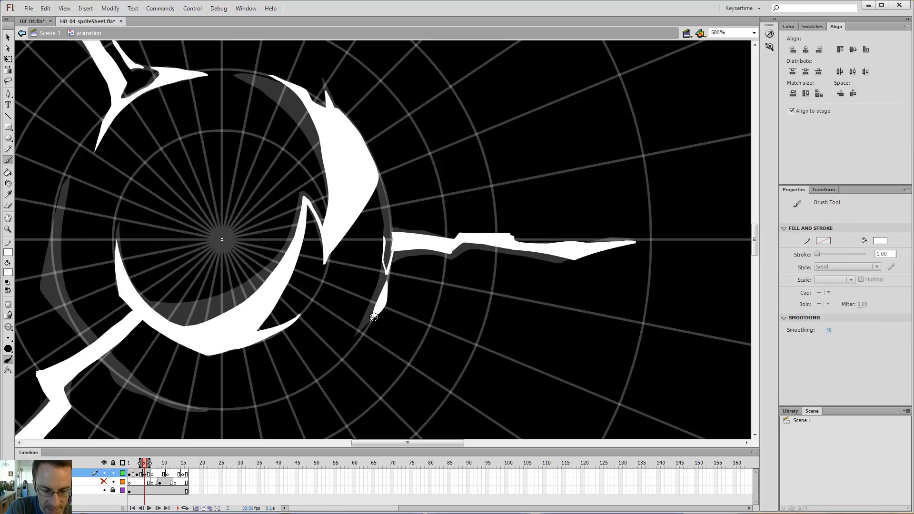
pyautogui.hotkey('ctrl', 'z')
pyautogui.press('v')
pyautogui.press('b')
pyautogui.moveTo(386, 272); pyautogui.dragTo(391, 249)
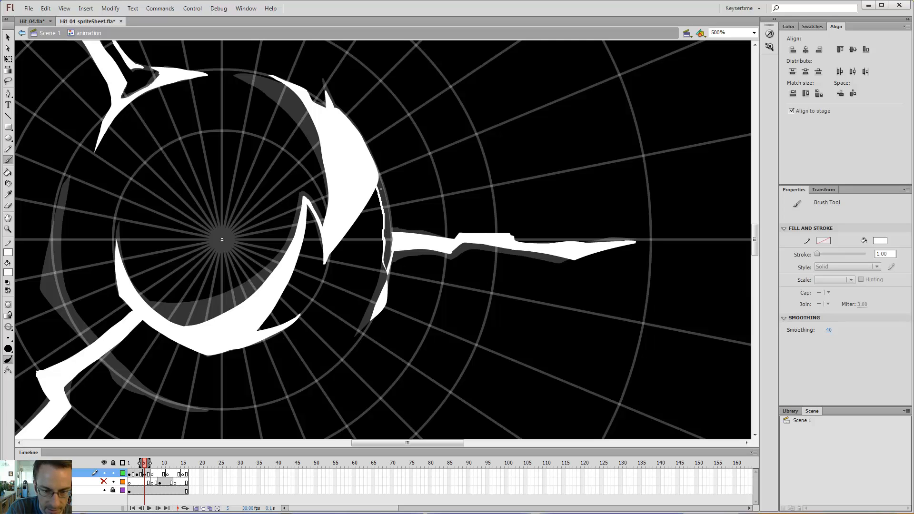
pyautogui.moveTo(380, 189); pyautogui.dragTo(379, 185)
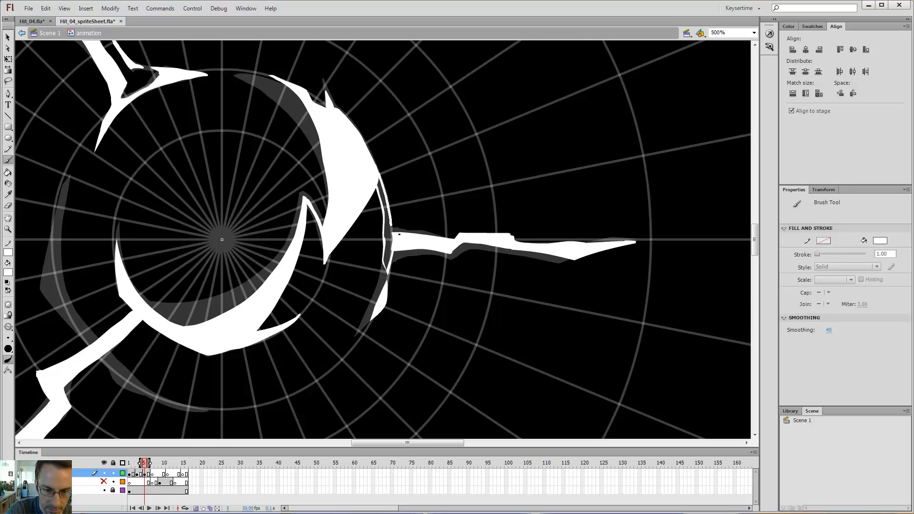
pyautogui.moveTo(392, 233); pyautogui.dragTo(379, 166)
pyautogui.hotkey('ctrl', '-')
pyautogui.press('k')
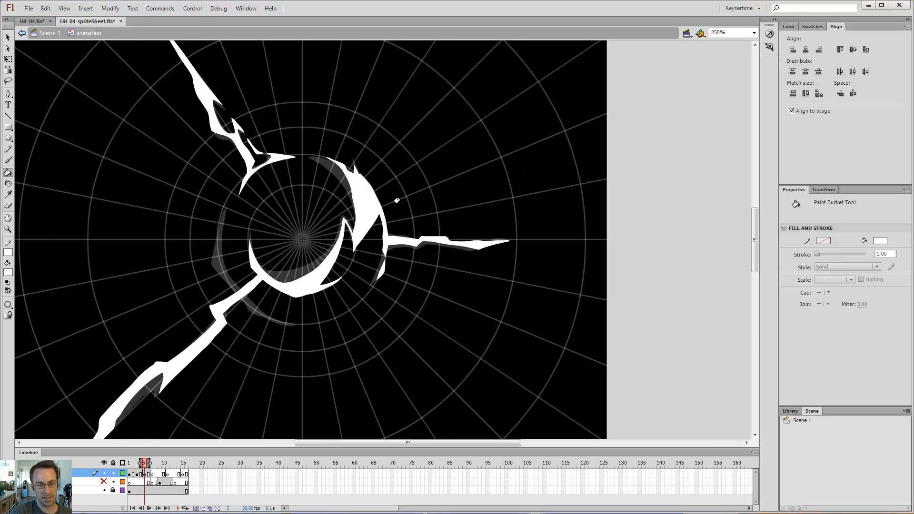
# Examine the ring's left side and lower-left arc across frames 1, 3 and 5.
pyautogui.press(',')
pyautogui.press(',')
pyautogui.press('.')
pyautogui.press('.')
pyautogui.press(',')
pyautogui.press(',')
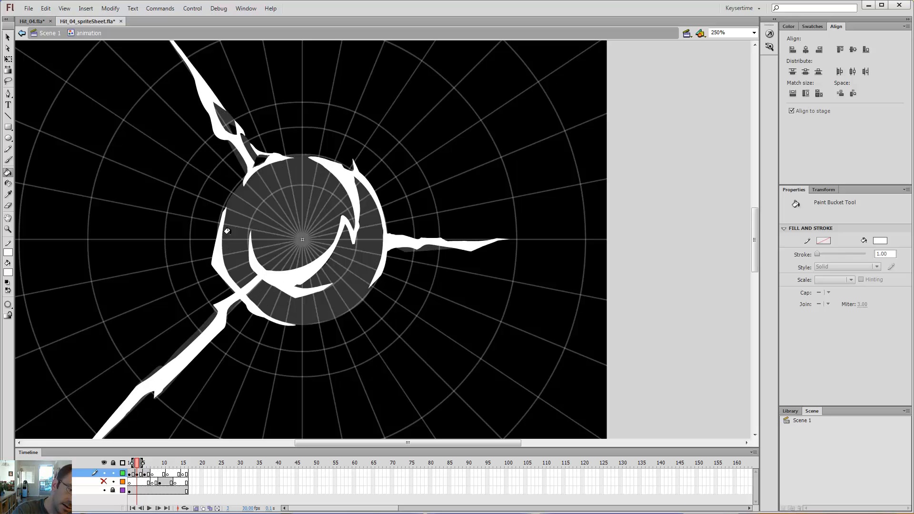
pyautogui.press('.')
pyautogui.press('.')
pyautogui.press(',')
pyautogui.press(',')
pyautogui.press('.')
pyautogui.press('.')
pyautogui.press(',')
pyautogui.press(',')
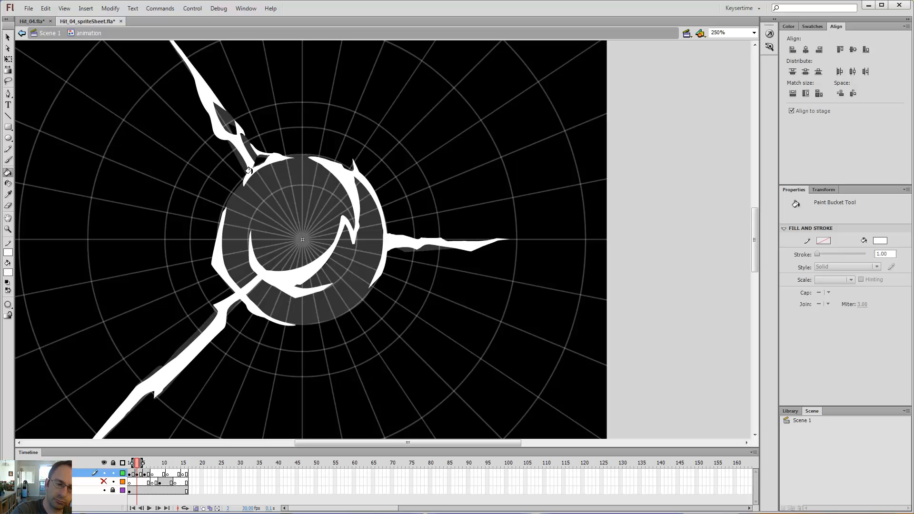
pyautogui.press('.')
pyautogui.press('.')
pyautogui.press(',')
pyautogui.press(',')
pyautogui.press(',')
pyautogui.press(',')
pyautogui.press('.')
pyautogui.press('.')
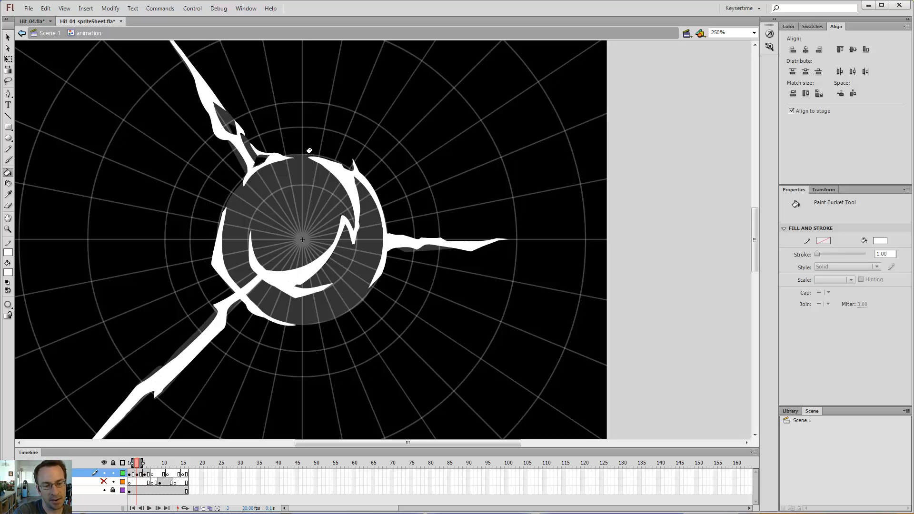
pyautogui.press('.')
pyautogui.press('.')
# Outline the ring's left and lower-left arc with an outward-pointing corner, crossing the lower-left spike, and fill it with white.
pyautogui.press('b')
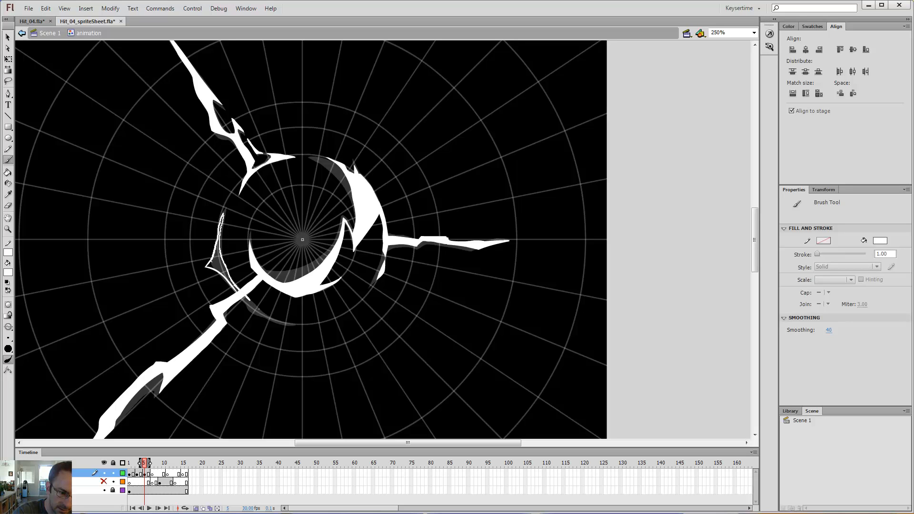
pyautogui.moveTo(284, 329); pyautogui.dragTo(296, 332)
pyautogui.press('k')
pyautogui.click(248, 302)
pyautogui.click(217, 265)
pyautogui.press('e')
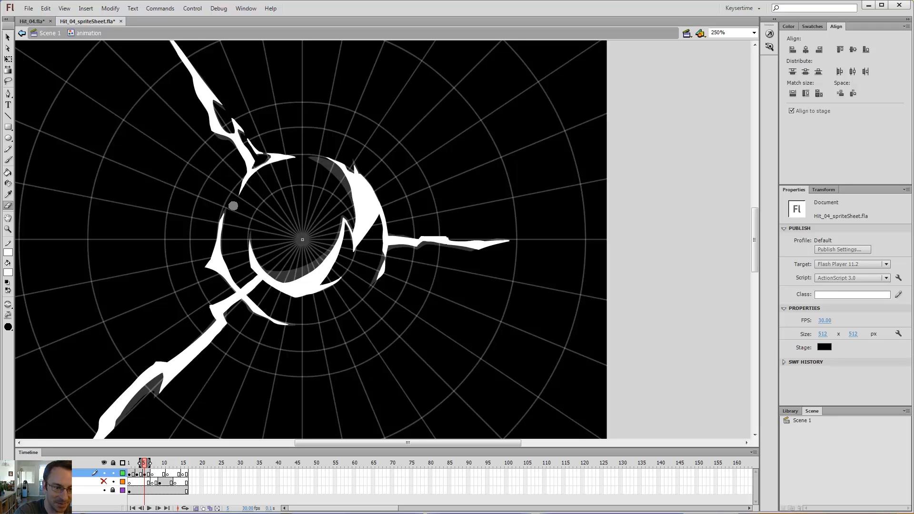
# Compare the burst drawing between frames 3 and 5 and the empty frame 7.
pyautogui.press(',')
pyautogui.press(',')
pyautogui.press('.')
pyautogui.press('.')
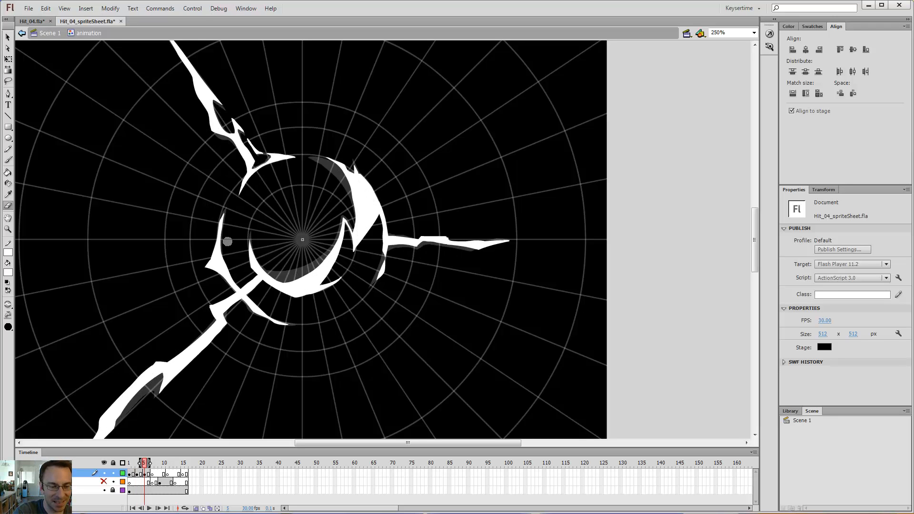
pyautogui.press(',')
pyautogui.press(',')
pyautogui.press('.')
pyautogui.press('.')
pyautogui.press('.')
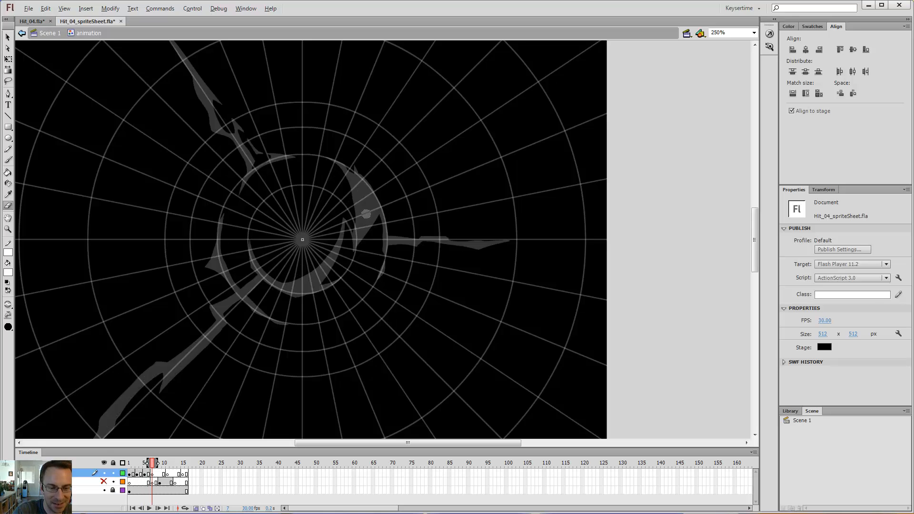
pyautogui.press(',')
pyautogui.press('.')
pyautogui.press(',')
pyautogui.press('.')
pyautogui.press(',')
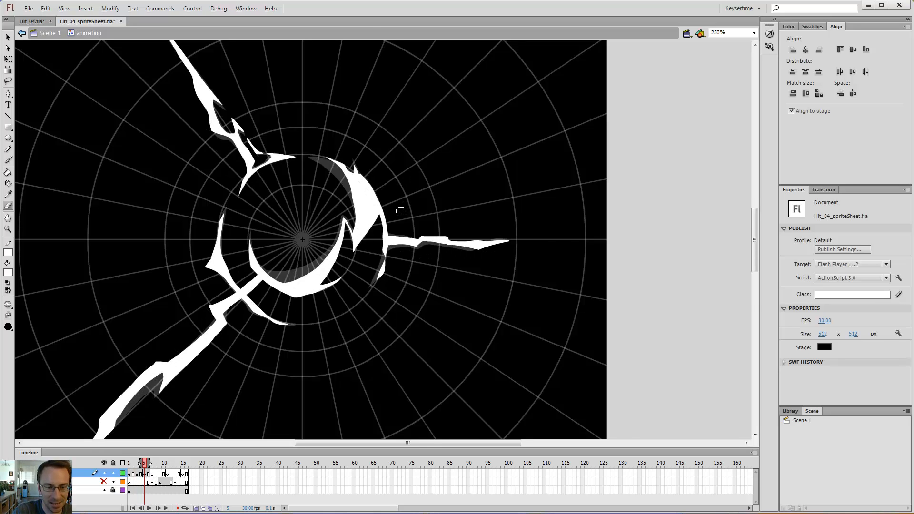
# Review the motion of the whole burst at full-stage view across frames 3, 5 and 7.
pyautogui.hotkey('ctrl', '-')
pyautogui.press('.')
pyautogui.press(',')
pyautogui.press('.')
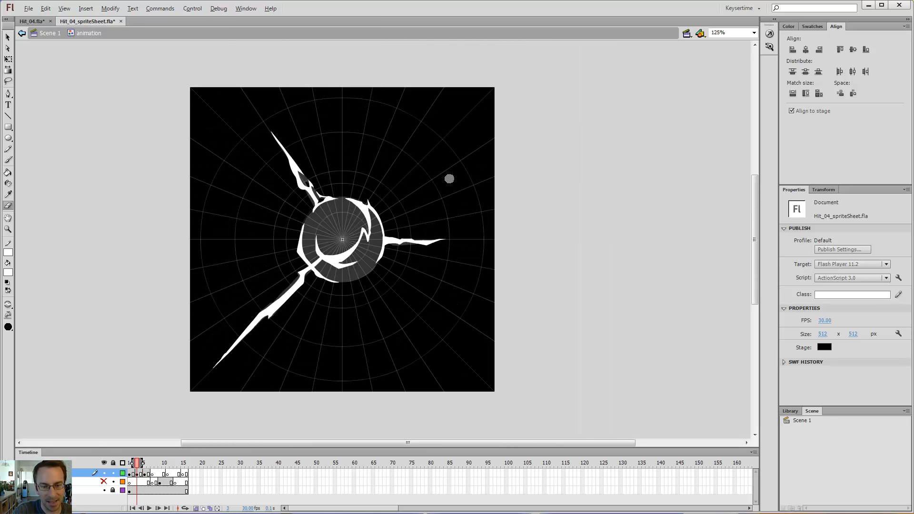
pyautogui.press(',')
pyautogui.press('.')
pyautogui.press(',')
pyautogui.press('.')
pyautogui.press('.')
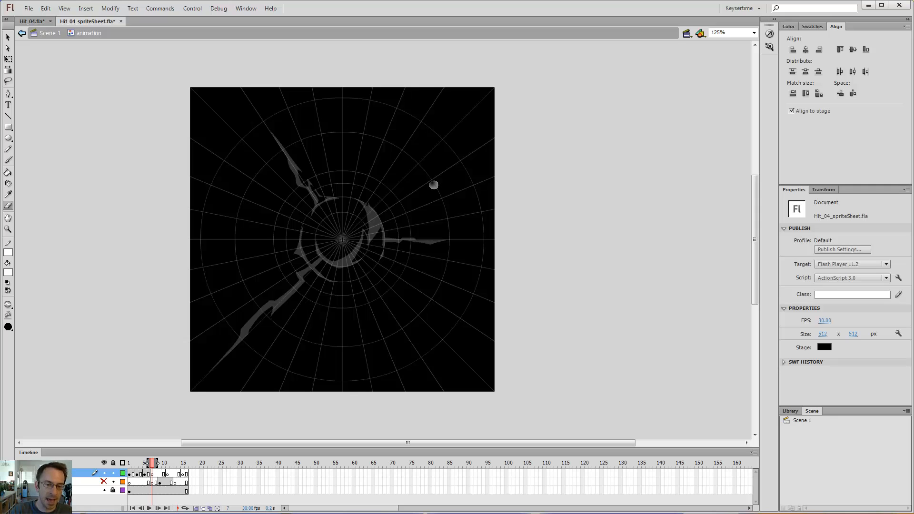
pyautogui.press(',')
pyautogui.press(',')
pyautogui.press('.')
pyautogui.press('.')
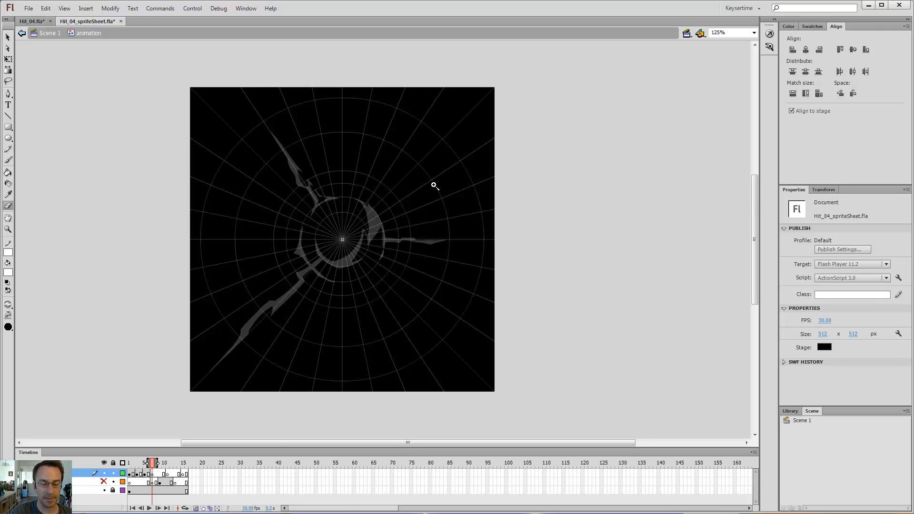
# On frame 7, brush the inner curve of the ring's upper-right crescent down to a pointed lower tip, using frame 5 as reference.
pyautogui.press('b')
pyautogui.hotkey('ctrl', '=')
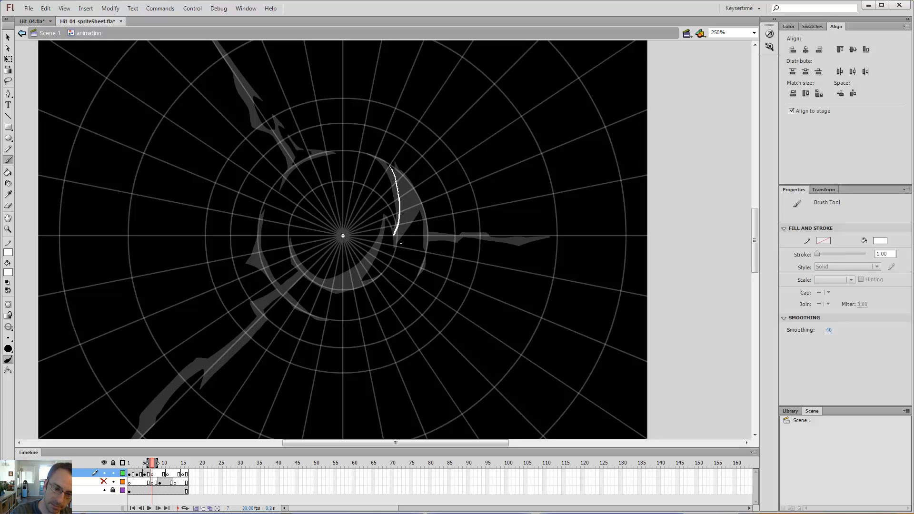
pyautogui.press(',')
pyautogui.press(',')
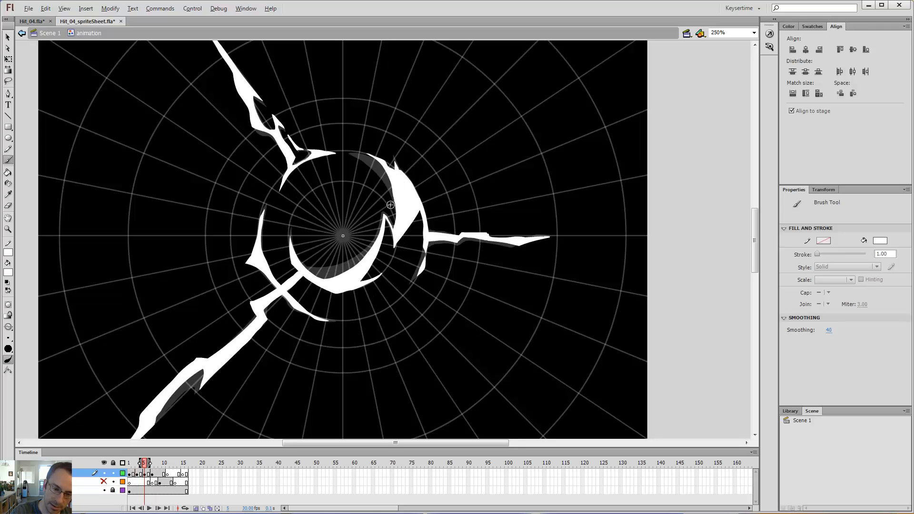
pyautogui.press('.')
pyautogui.press('.')
pyautogui.moveTo(391, 165); pyautogui.dragTo(396, 232)
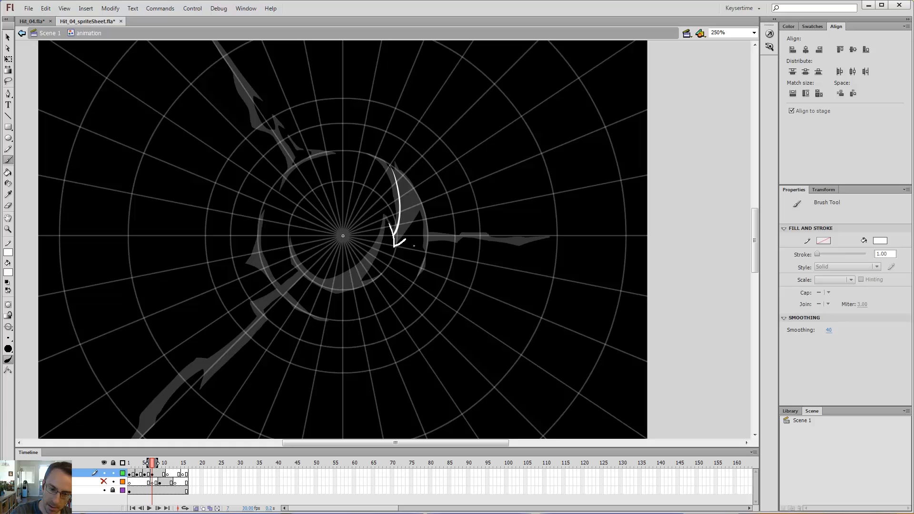
# Draw the crescent's lower and outer edges, trim them to clean points with the Eraser, and fill the shape with white.
pyautogui.moveTo(431, 222)
pyautogui.mouseDown()
pyautogui.moveTo(405, 245)
pyautogui.moveTo(431, 205)
pyautogui.mouseUp()
pyautogui.press('e')
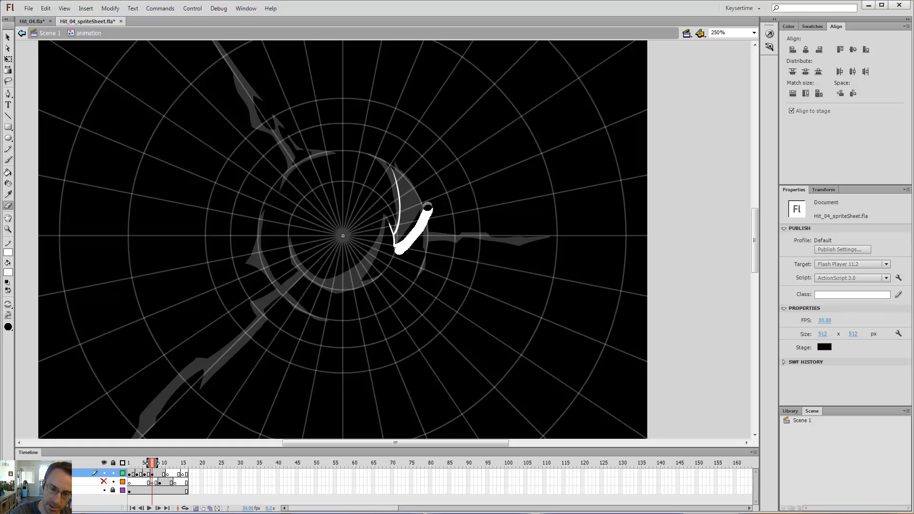
pyautogui.press('b')
pyautogui.moveTo(396, 245); pyautogui.dragTo(423, 209)
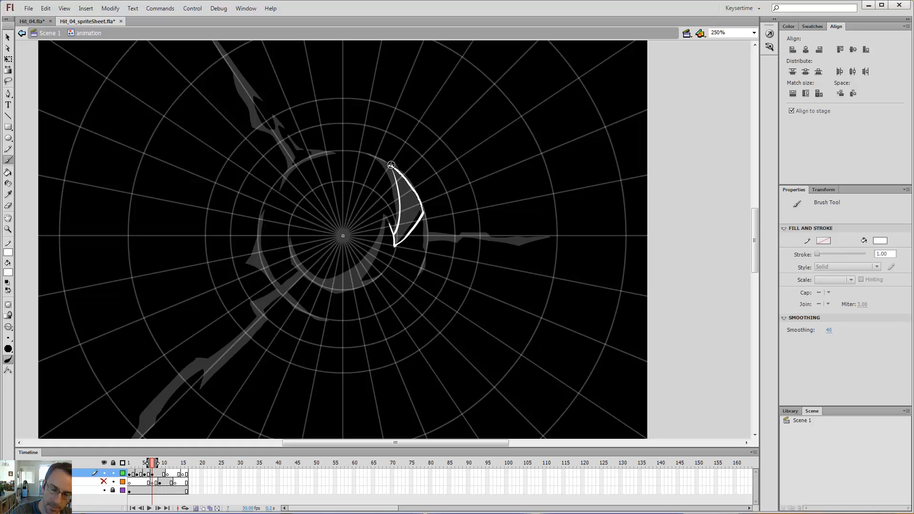
pyautogui.moveTo(391, 165); pyautogui.dragTo(389, 149)
pyautogui.press('e')
pyautogui.press('b')
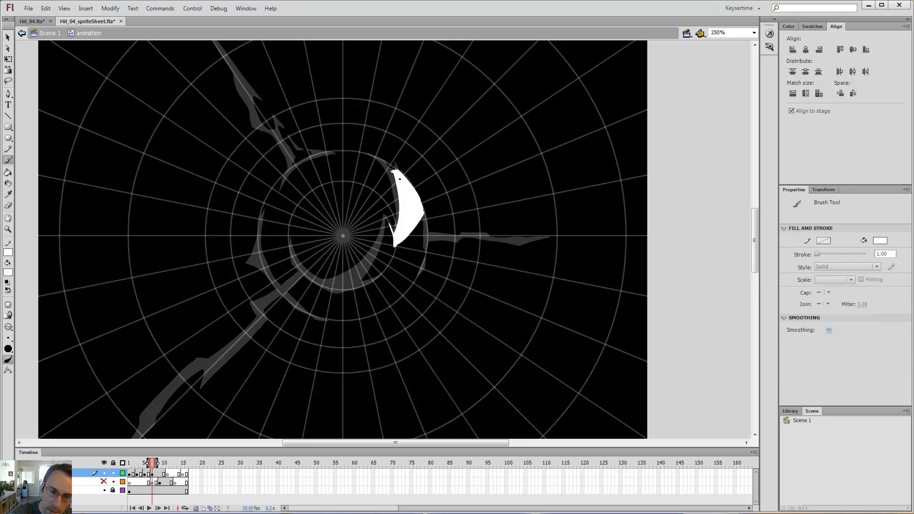
# Brush a small tapered white sliver along the ring just above the crescent's upper end, matching frame 5, and trim it with the Eraser.
pyautogui.press(',')
pyautogui.press(',')
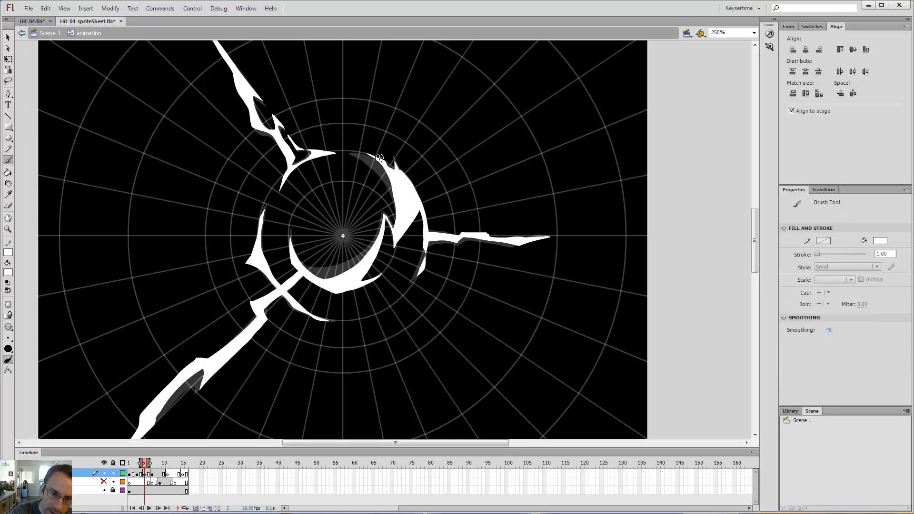
pyautogui.press('.')
pyautogui.press('.')
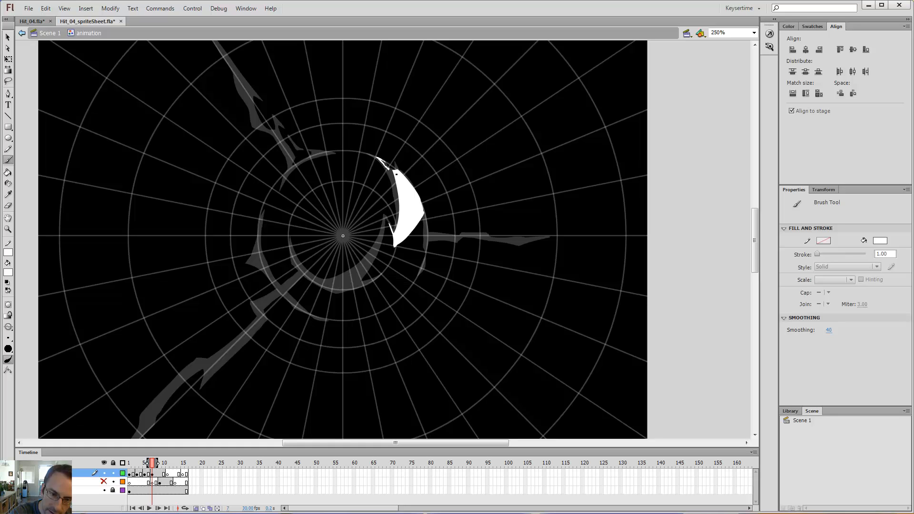
pyautogui.press('e')
pyautogui.press(',')
pyautogui.press(',')
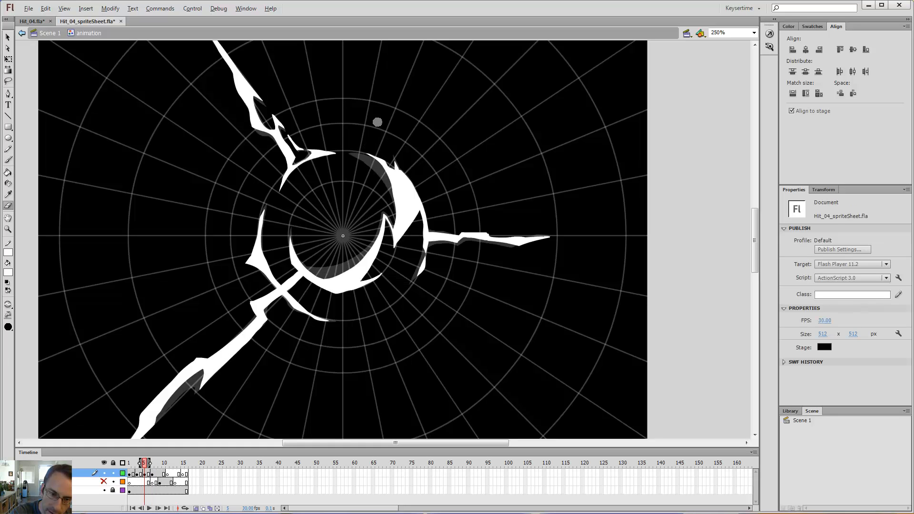
pyautogui.press('.')
pyautogui.press('.')
pyautogui.press('b')
pyautogui.press(',')
pyautogui.press('.')
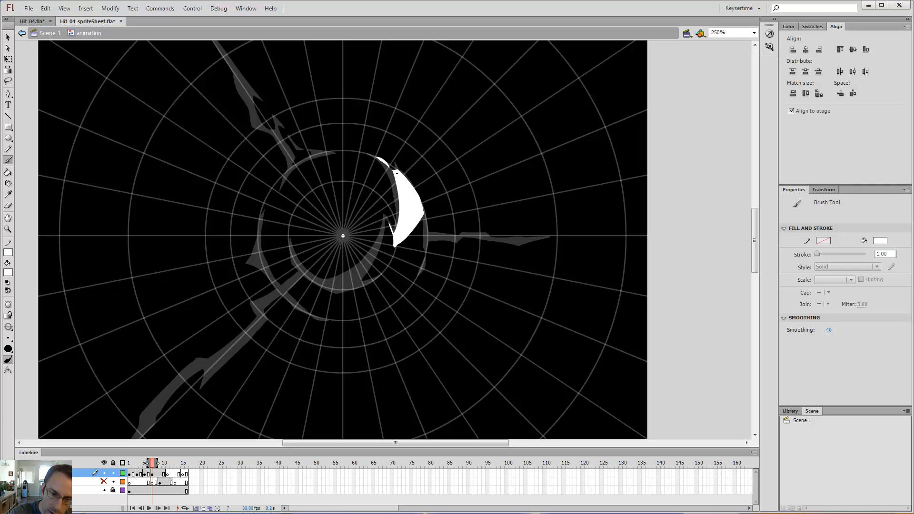
# Thicken the sliver above the crescent with white toward the crescent's upper end and carve its lower end with the Eraser.
pyautogui.press(',')
pyautogui.press('.')
pyautogui.press('z')
pyautogui.click(370, 154)
pyautogui.press(',')
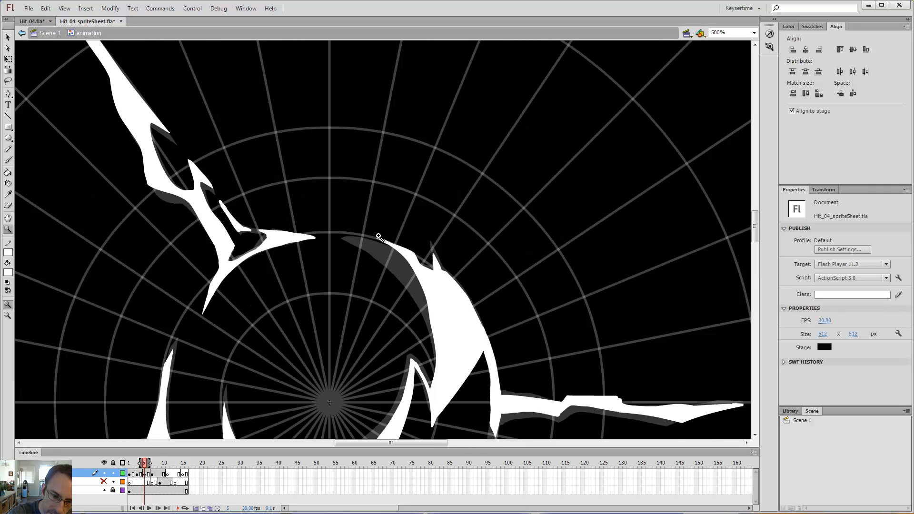
pyautogui.press('.')
pyautogui.press('b')
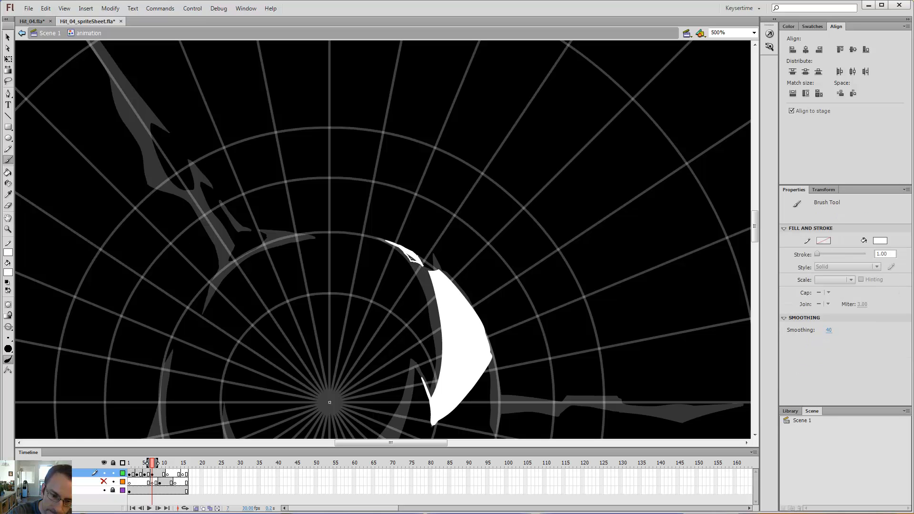
pyautogui.press(',')
pyautogui.press('.')
pyautogui.press('e')
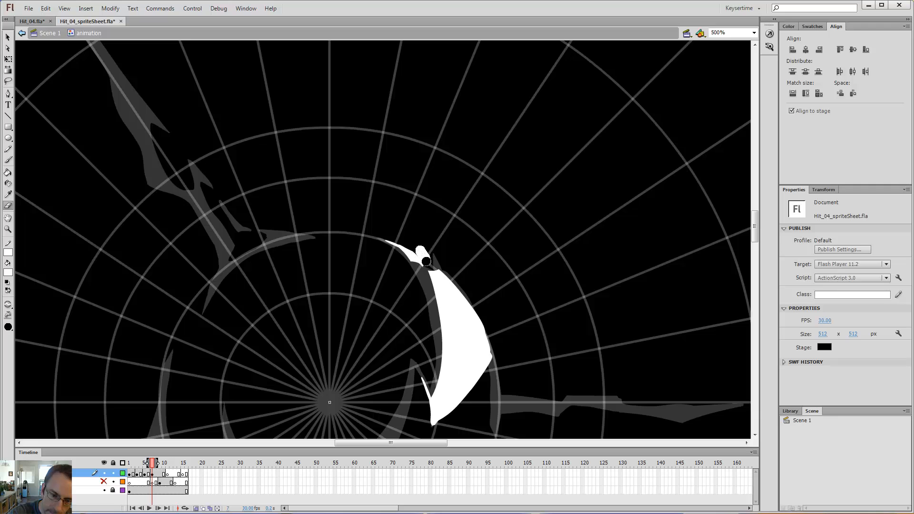
# Erase the rounded white blob between the crescent and its upper sliver on frame 7.
pyautogui.moveTo(426, 261); pyautogui.dragTo(421, 248)
pyautogui.press(',')
pyautogui.press('.')
# Brush a small pointed spike onto the upper end of frame 7's white crescent, using the earlier keyframes as reference.
pyautogui.press('b')
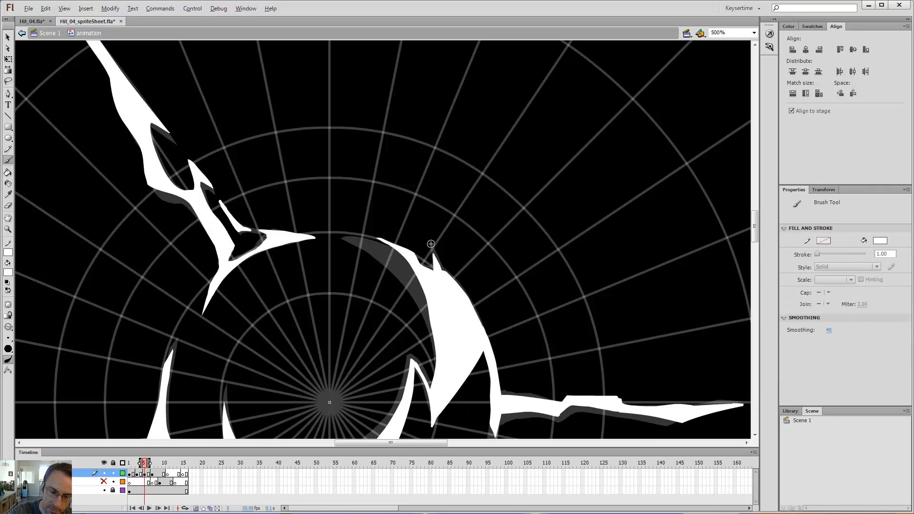
pyautogui.press(',')
pyautogui.press(',')
pyautogui.press(',')
pyautogui.press(',')
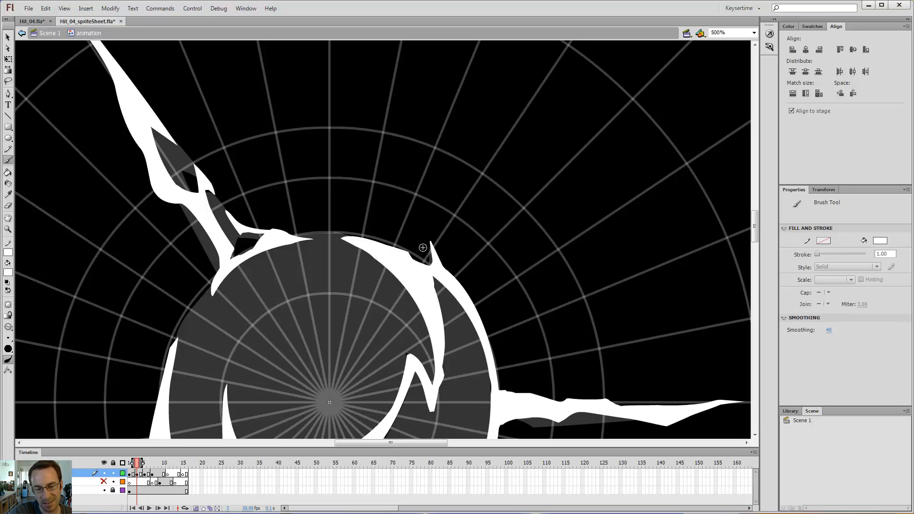
pyautogui.press('.')
pyautogui.press('.')
pyautogui.press('.')
pyautogui.press('.')
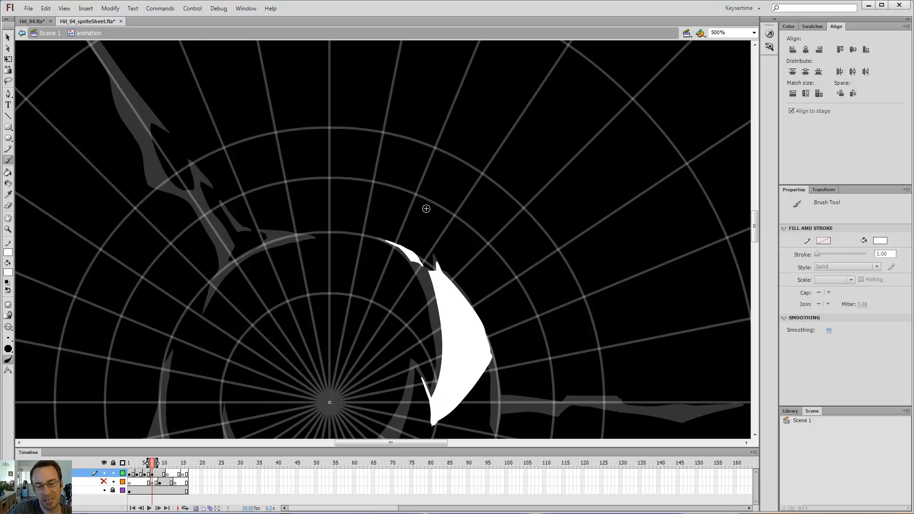
# Thicken and trim the small hook at the lower inner edge of frame 7's crescent, checking it against frame 5.
pyautogui.hotkey('ctrl', '-')
pyautogui.press(',')
pyautogui.press('.')
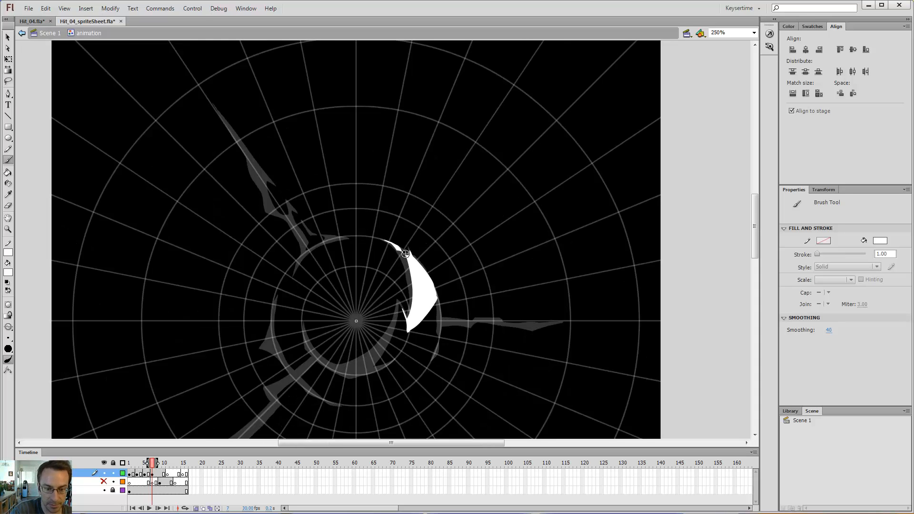
pyautogui.press(',')
pyautogui.press(',')
pyautogui.press('.')
pyautogui.press('.')
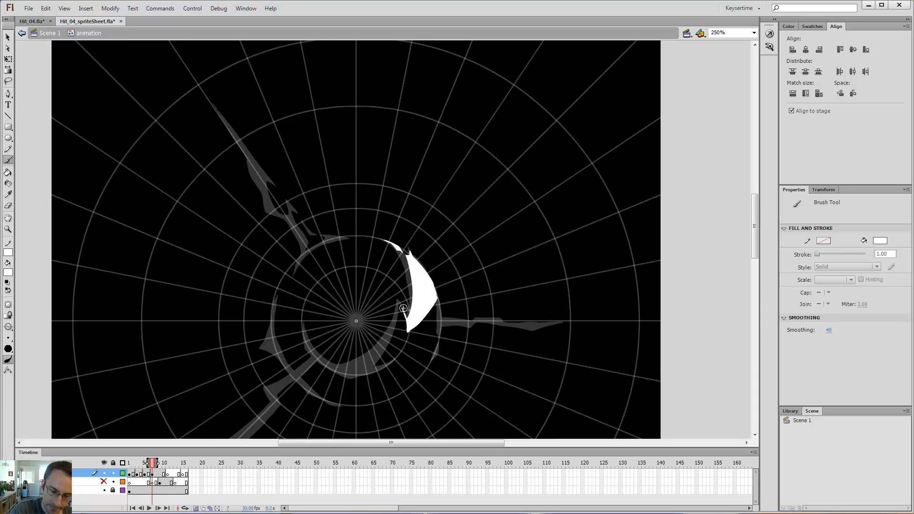
pyautogui.press(',')
pyautogui.press(',')
pyautogui.press('.')
pyautogui.press('.')
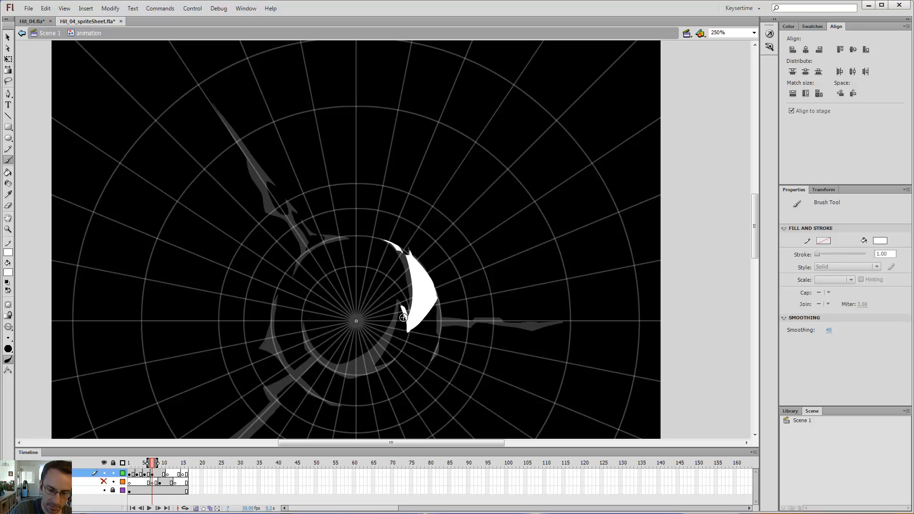
pyautogui.press('e')
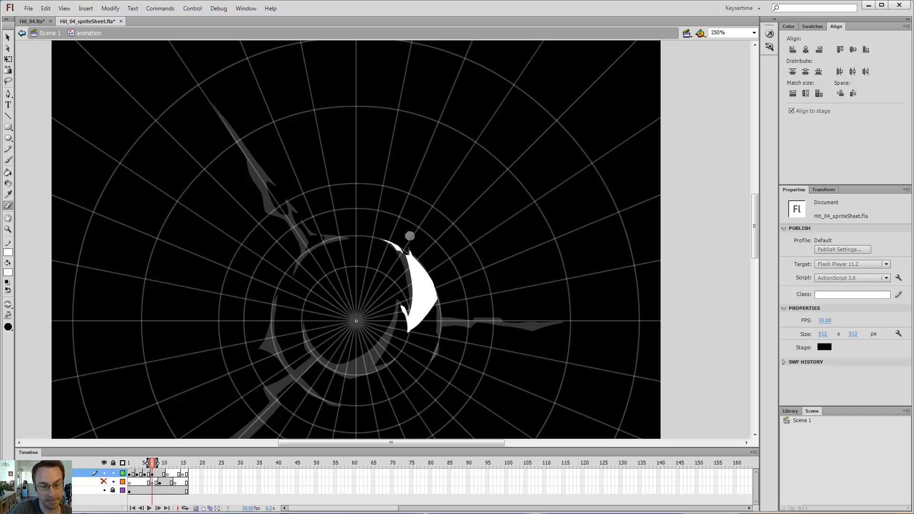
# Brush a jagged blade shape from the hook down along the inner ring on frame 7 and fill it white.
pyautogui.press(',')
pyautogui.press(',')
pyautogui.press('.')
pyautogui.press('.')
pyautogui.press('b')
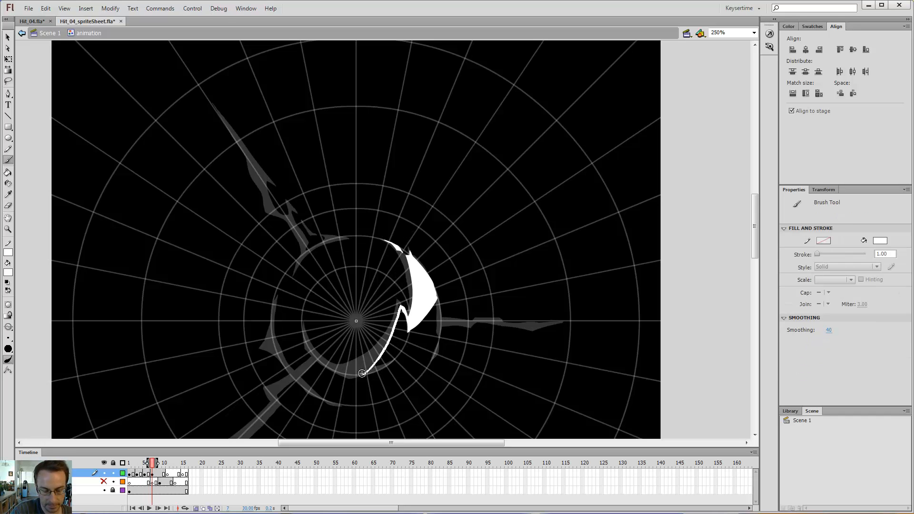
pyautogui.moveTo(362, 374); pyautogui.dragTo(395, 351)
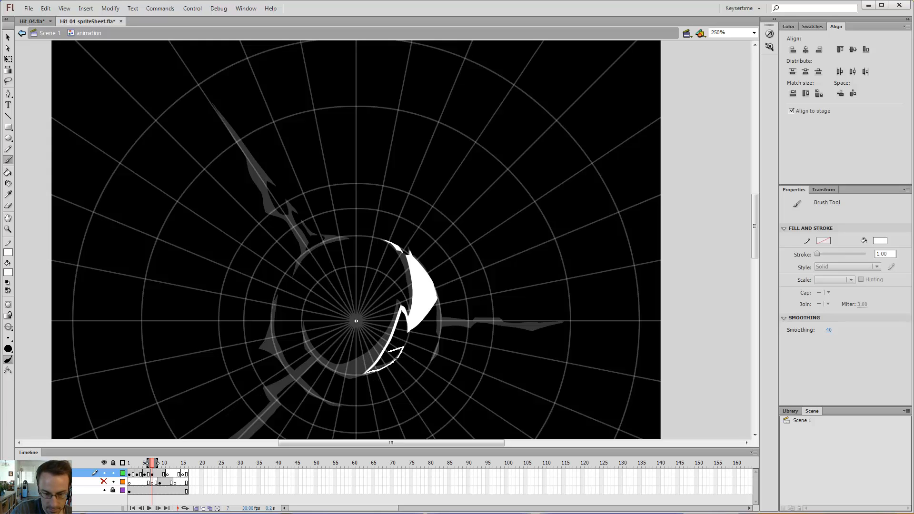
pyautogui.moveTo(408, 325); pyautogui.dragTo(408, 328)
pyautogui.press('k')
pyautogui.click(389, 359)
# Compare the new blade shape on frame 7 with the artwork on frame 5.
pyautogui.press(',')
pyautogui.press(',')
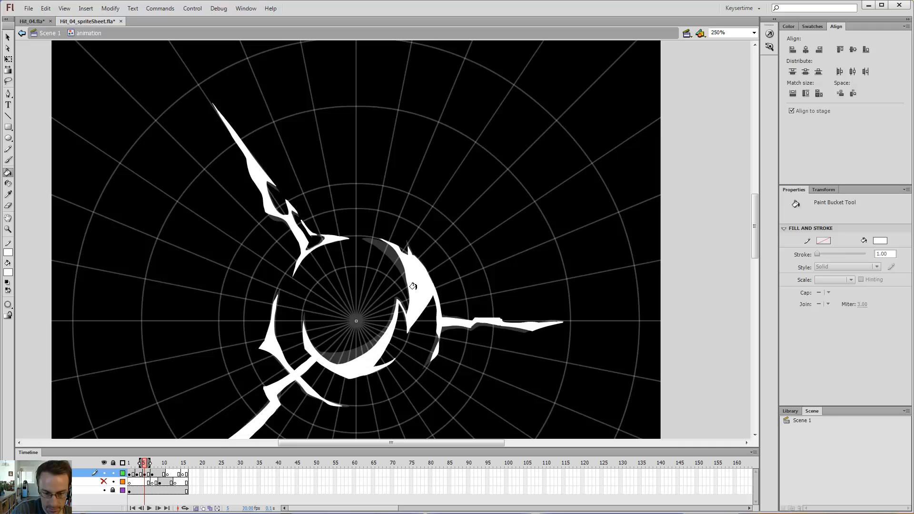
pyautogui.press('.')
pyautogui.press('.')
pyautogui.press(',')
pyautogui.press(',')
pyautogui.press('.')
pyautogui.press('.')
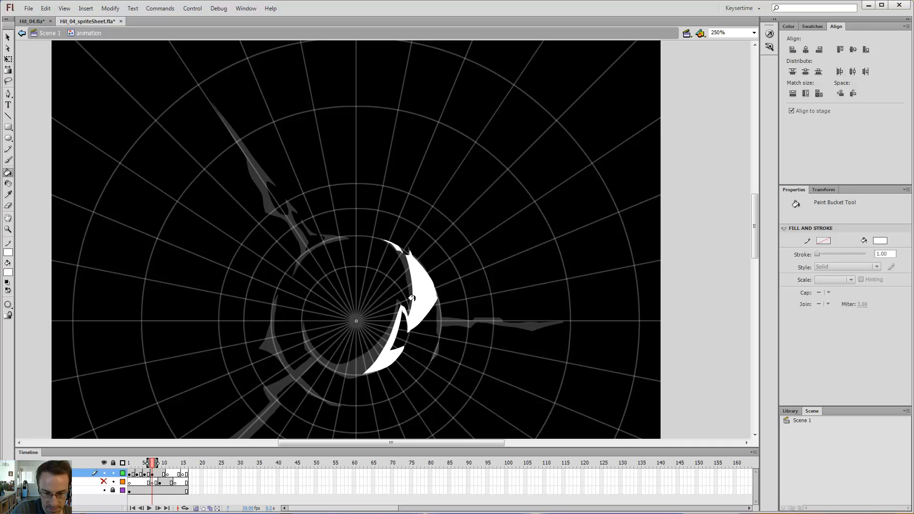
pyautogui.press(',')
pyautogui.press(',')
pyautogui.press('.')
pyautogui.press('.')
# Paint a white arc along the lower-left part of the inner ring on frame 7 and thin its edges with the Eraser.
pyautogui.press('b')
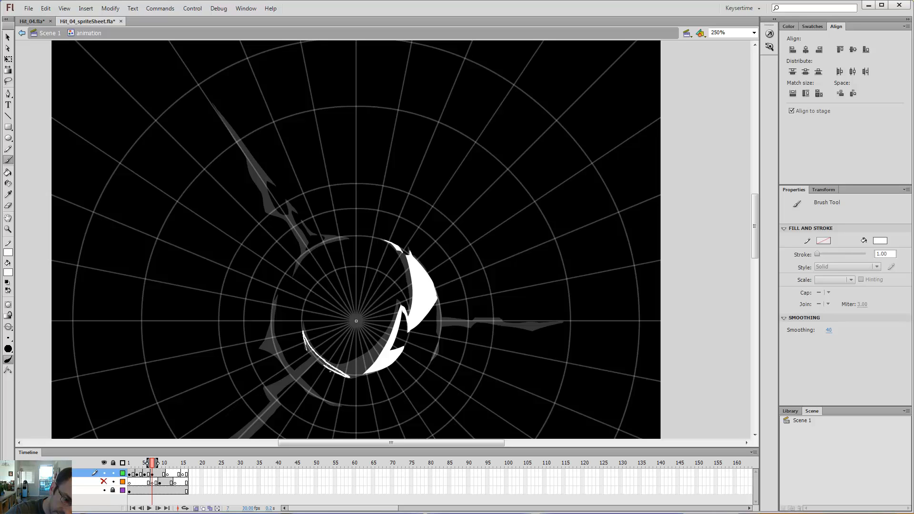
pyautogui.moveTo(350, 376); pyautogui.dragTo(357, 372)
pyautogui.press('e')
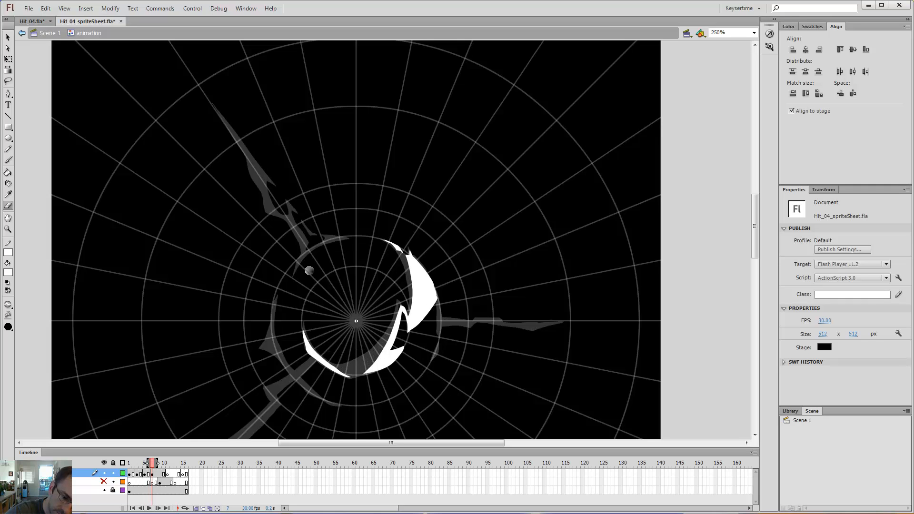
pyautogui.hotkey('ctrl', '=')
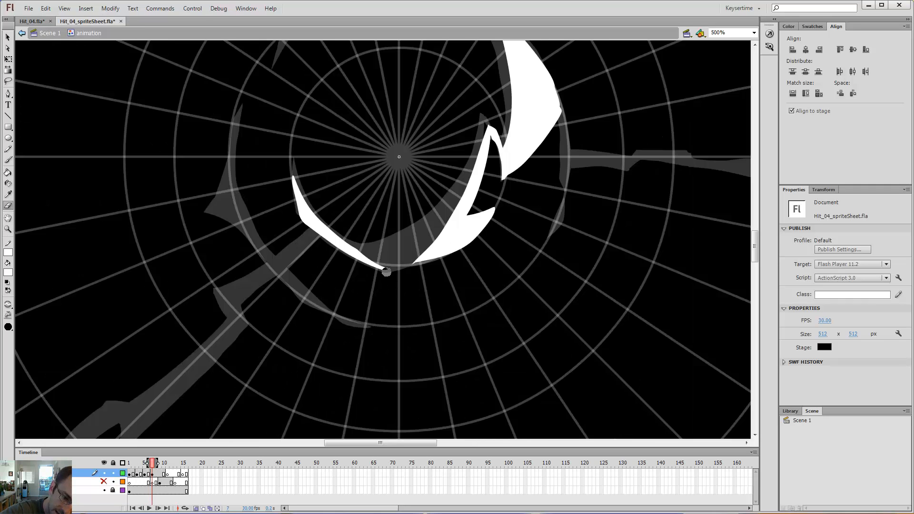
pyautogui.moveTo(386, 272)
pyautogui.mouseDown()
pyautogui.moveTo(324, 246)
pyautogui.moveTo(354, 246)
pyautogui.moveTo(313, 193)
pyautogui.mouseUp()
pyautogui.moveTo(338, 229); pyautogui.dragTo(318, 212)
# Compare the lower-left arc on frame 7 with the artwork on frame 5.
pyautogui.hotkey('ctrl', '-')
pyautogui.press(',')
pyautogui.press(',')
pyautogui.press('.')
pyautogui.press('.')
pyautogui.press(',')
pyautogui.press(',')
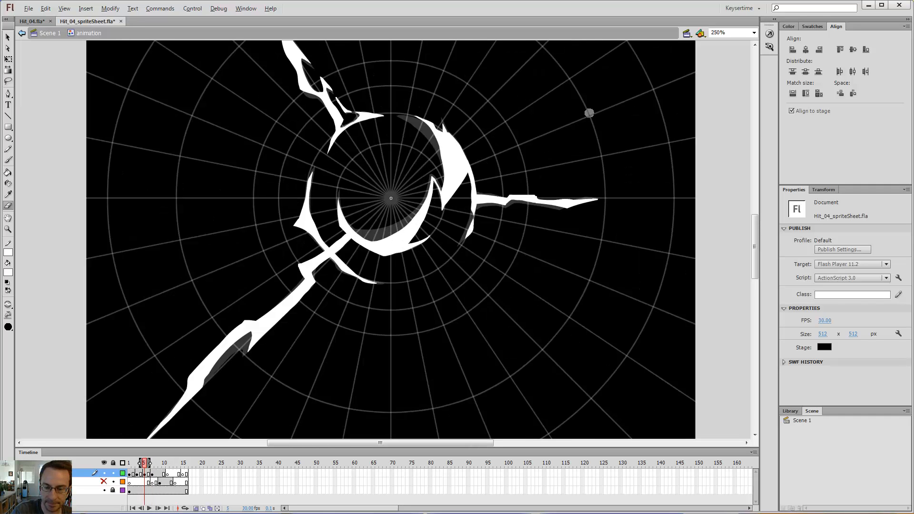
pyautogui.press('.')
pyautogui.press('.')
# Brush a thin strip and a small sliver along the right side of the outer ring, below the crescent on frame 7.
pyautogui.press('b')
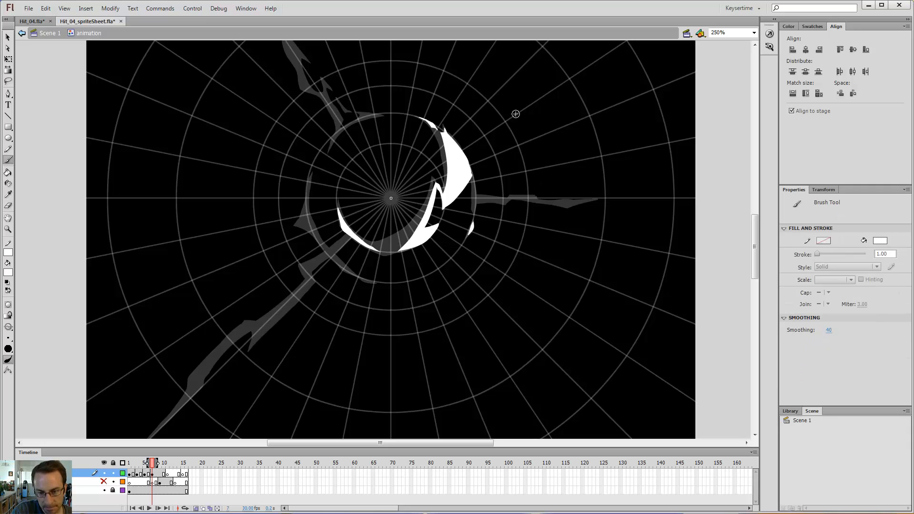
pyautogui.press(',')
pyautogui.press(',')
pyautogui.press('.')
pyautogui.press('.')
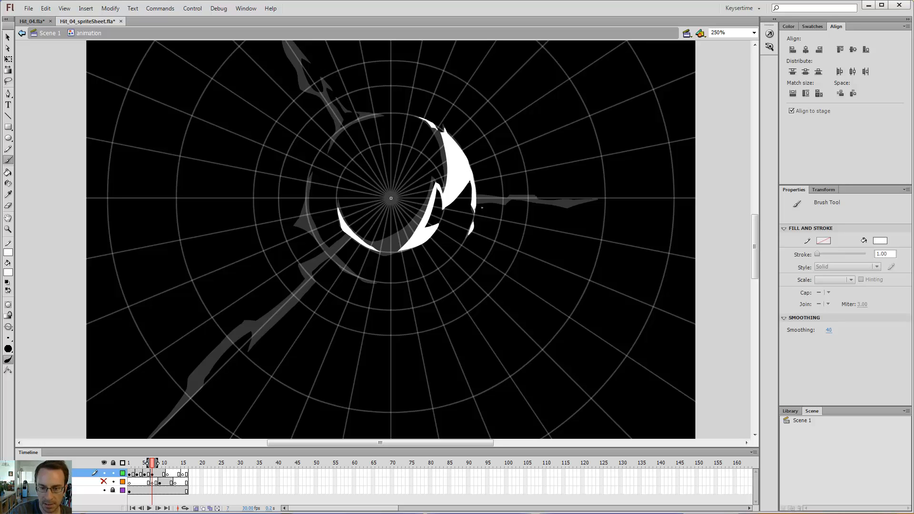
pyautogui.press('e')
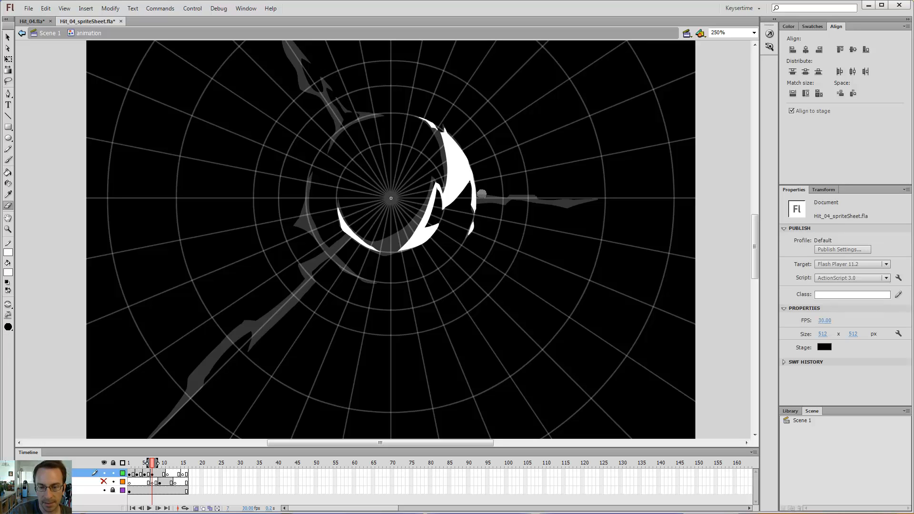
# Try two white-filled streaks at the outer ends of the upper-left and lower-left lightning bolts on frame 7.
pyautogui.hotkey('ctrl', '-')
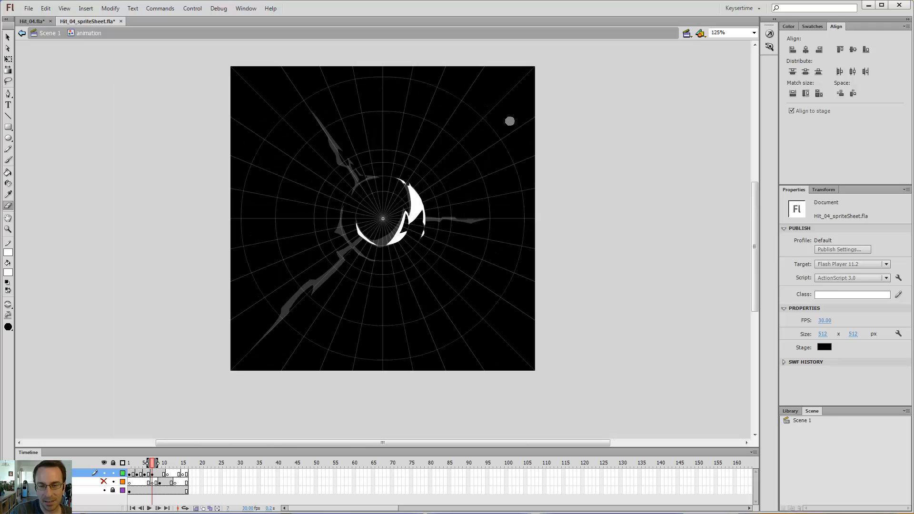
pyautogui.press('b')
pyautogui.moveTo(323, 130)
pyautogui.mouseDown()
pyautogui.moveTo(302, 91)
pyautogui.moveTo(324, 130)
pyautogui.mouseUp()
pyautogui.moveTo(296, 298); pyautogui.dragTo(257, 350)
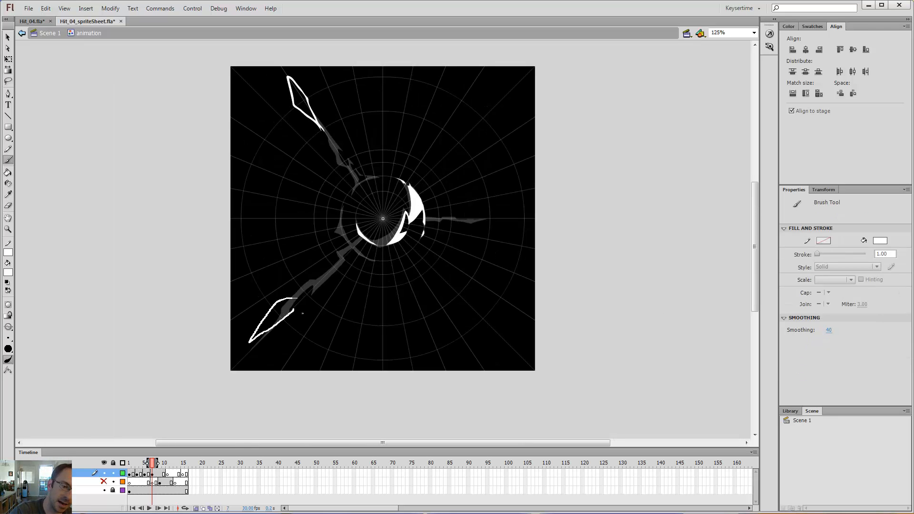
pyautogui.moveTo(302, 313); pyautogui.dragTo(298, 298)
pyautogui.press('k')
pyautogui.click(277, 319)
pyautogui.click(299, 92)
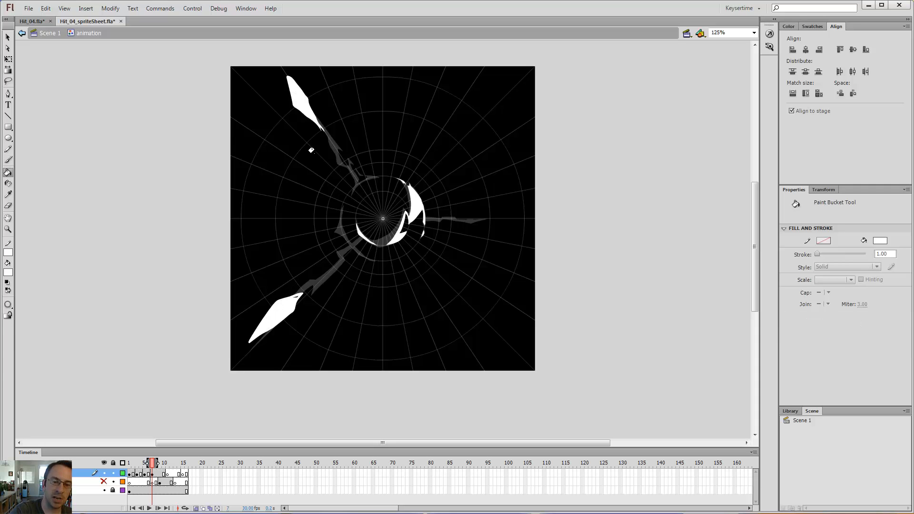
# Try a smaller white-filled streak in the upper-right area of the stage.
pyautogui.press('b')
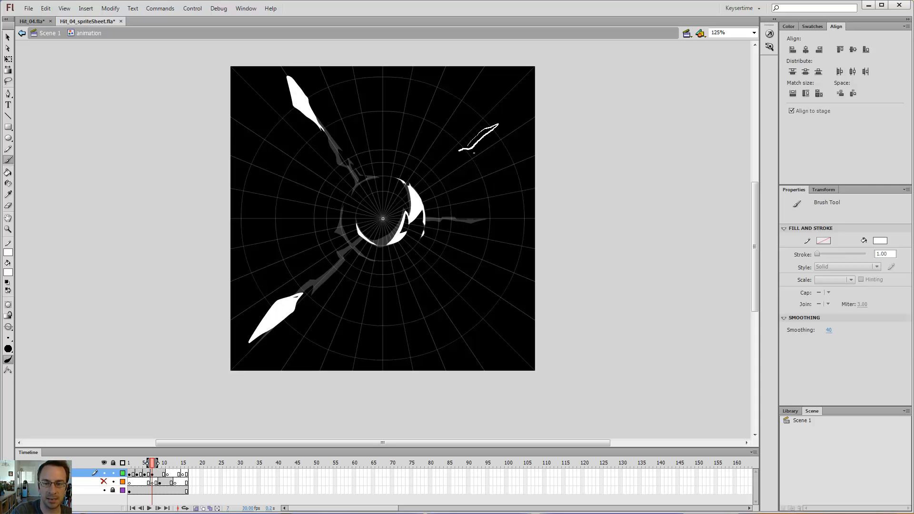
pyautogui.press('k')
pyautogui.click(476, 129)
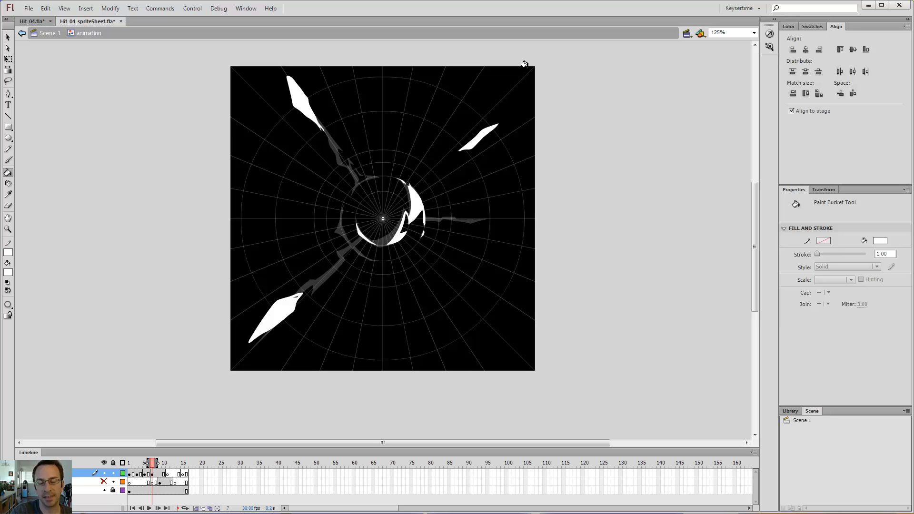
# Delete the three detached outer streaks from frame 7.
pyautogui.press('v')
pyautogui.click(479, 135)
pyautogui.press('Delete')
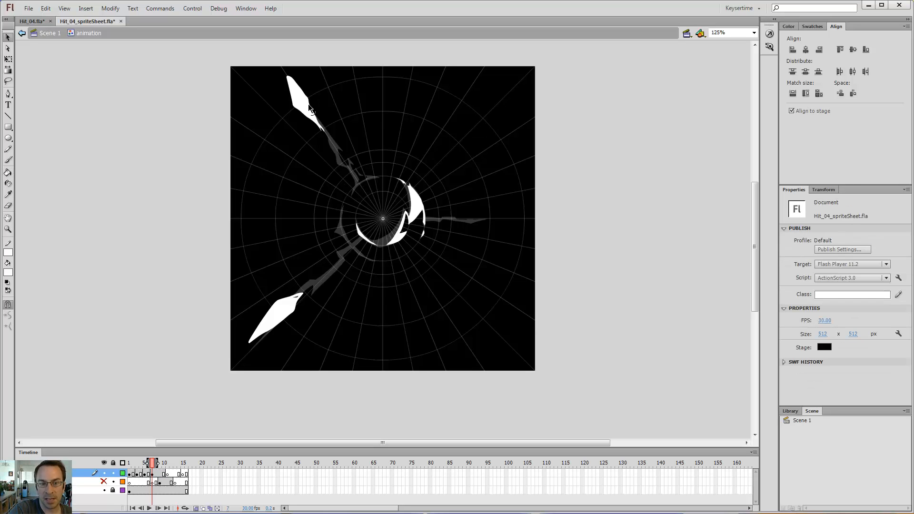
pyautogui.click(284, 318)
pyautogui.press('Delete')
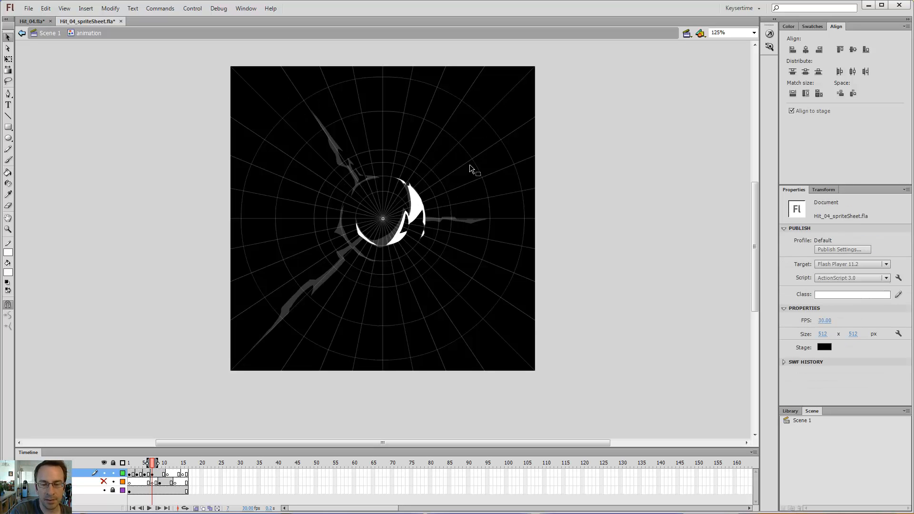
# Compare the overall frame 7 artwork with the lightning bolts on frame 5.
pyautogui.press('z')
pyautogui.click(456, 178)
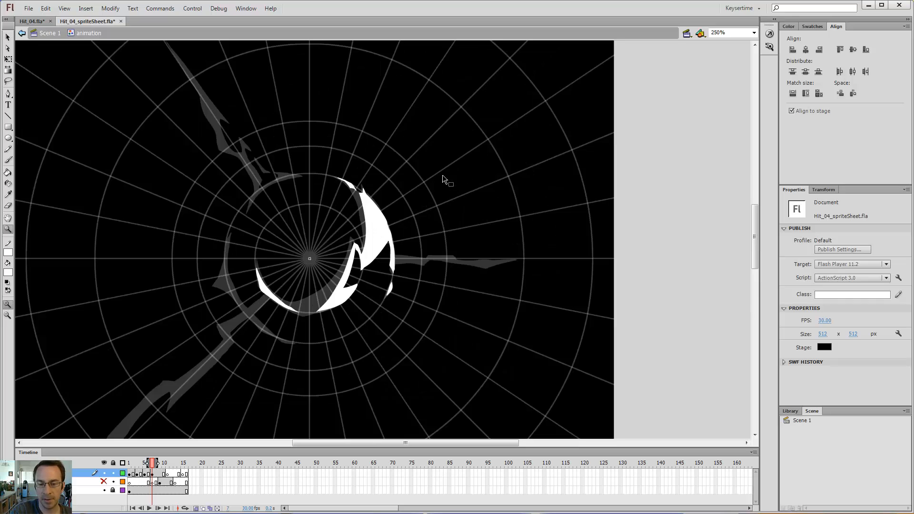
pyautogui.keyDown('alt'); pyautogui.click(392, 220); pyautogui.keyUp('alt')
pyautogui.press(',')
pyautogui.press(',')
pyautogui.press('b')
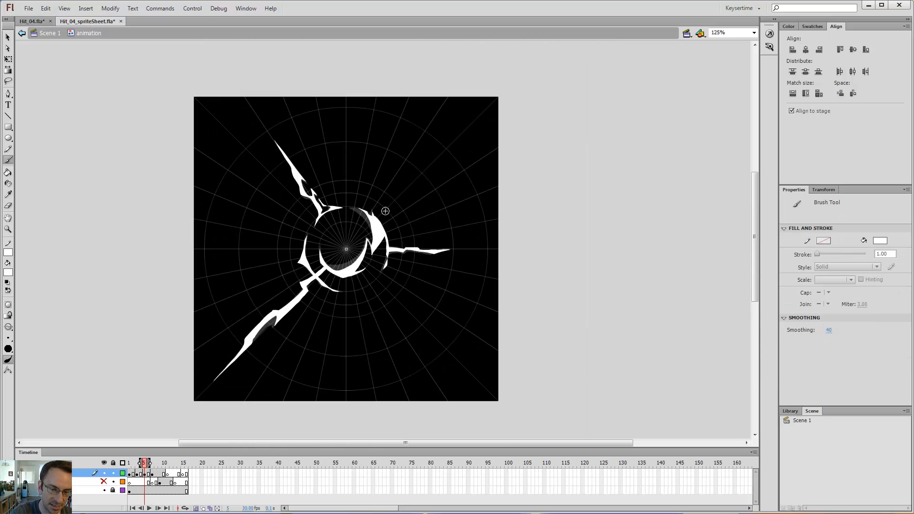
pyautogui.press('.')
pyautogui.press('.')
pyautogui.press('z')
pyautogui.click(360, 261)
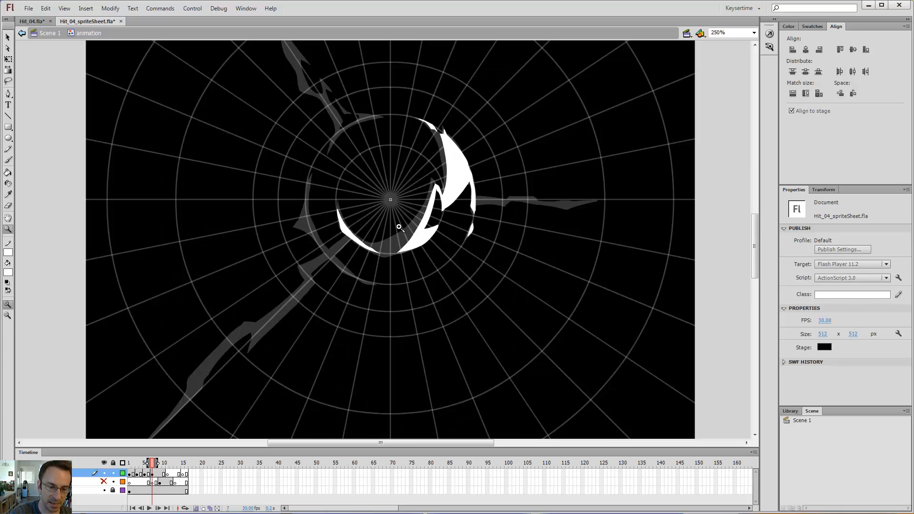
# Refine the gap between the thin right-hand strip and the small sliver below it with the Eraser and Brush.
pyautogui.press('b')
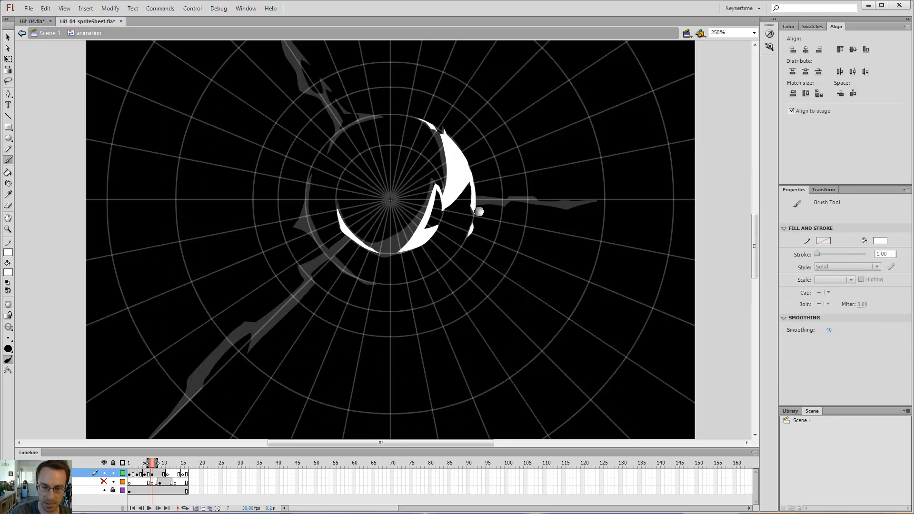
pyautogui.press('e')
pyautogui.press('b')
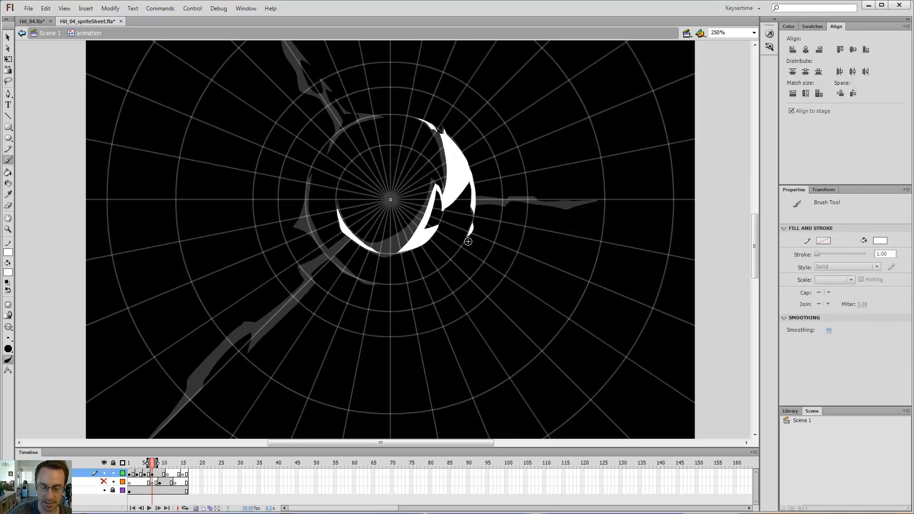
# Paint a thinner version of the right-hand horizontal lightning bolt on frame 7, fill its tip white, and check it against frame 5.
pyautogui.press(',')
pyautogui.press('.')
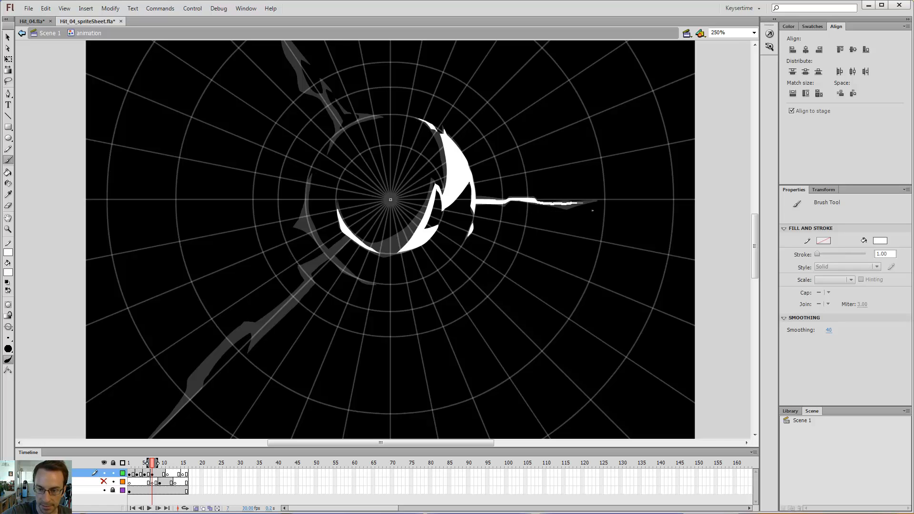
pyautogui.moveTo(536, 203); pyautogui.dragTo(592, 201)
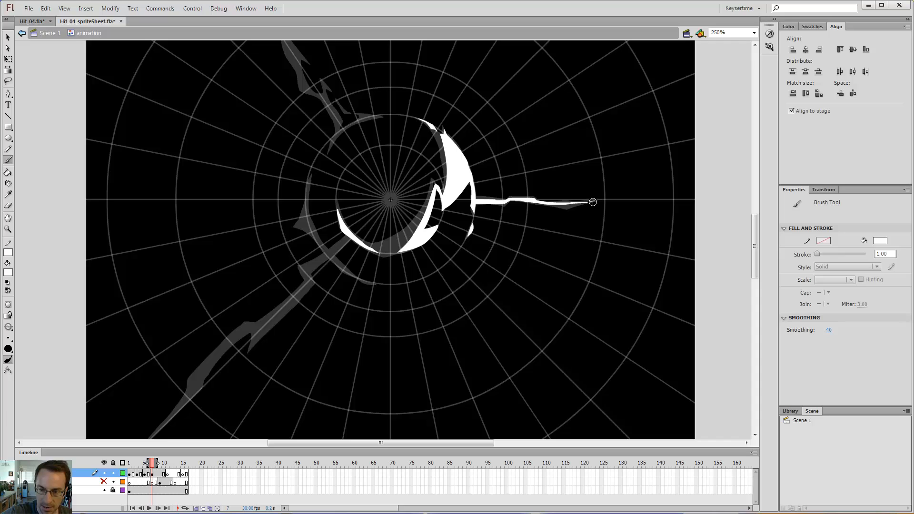
pyautogui.moveTo(562, 206); pyautogui.dragTo(593, 201)
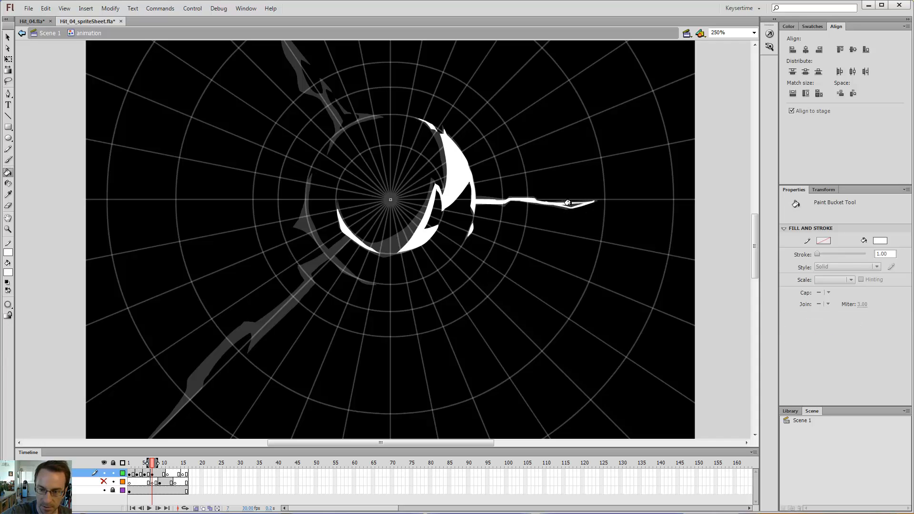
pyautogui.press('e')
pyautogui.rightClick(606, 198)
pyautogui.click(589, 192)
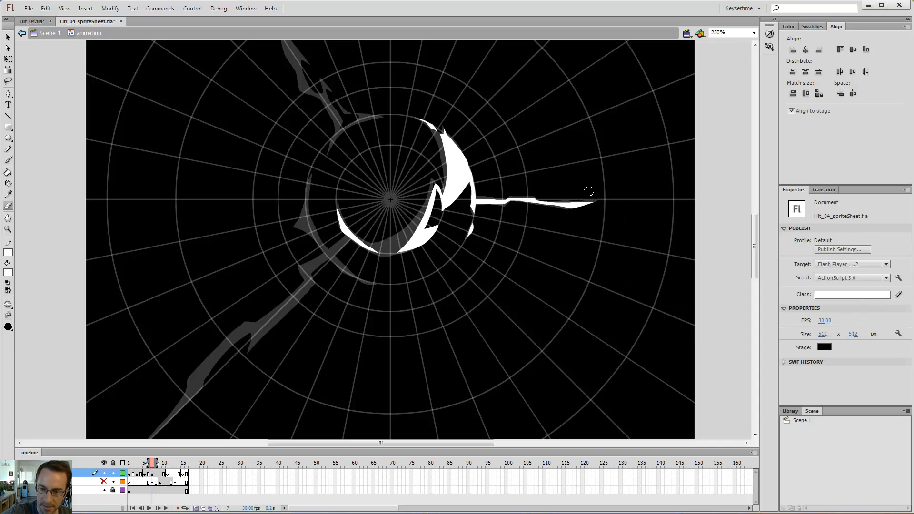
pyautogui.press(',')
pyautogui.press('.')
pyautogui.press(',')
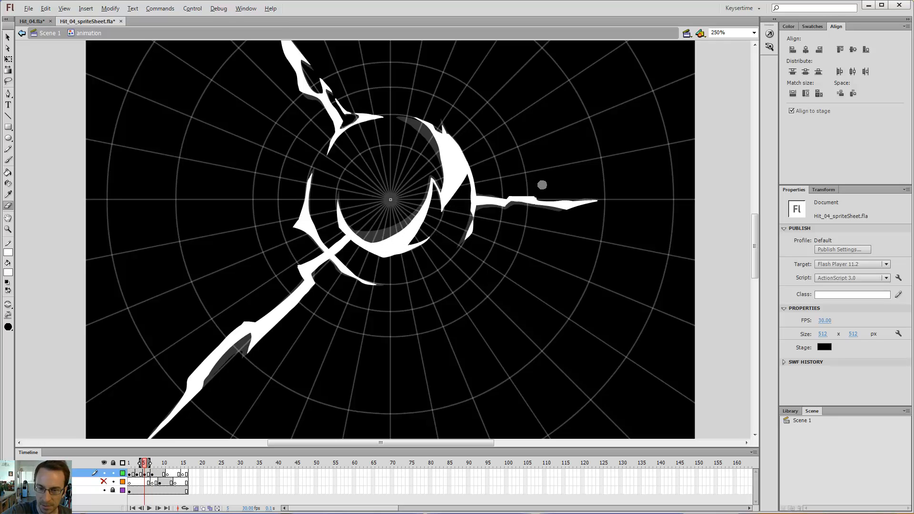
# Compare the white shapes on frames 3, 5 and 7 by stepping back and forth between them.
pyautogui.press('.')
pyautogui.press('b')
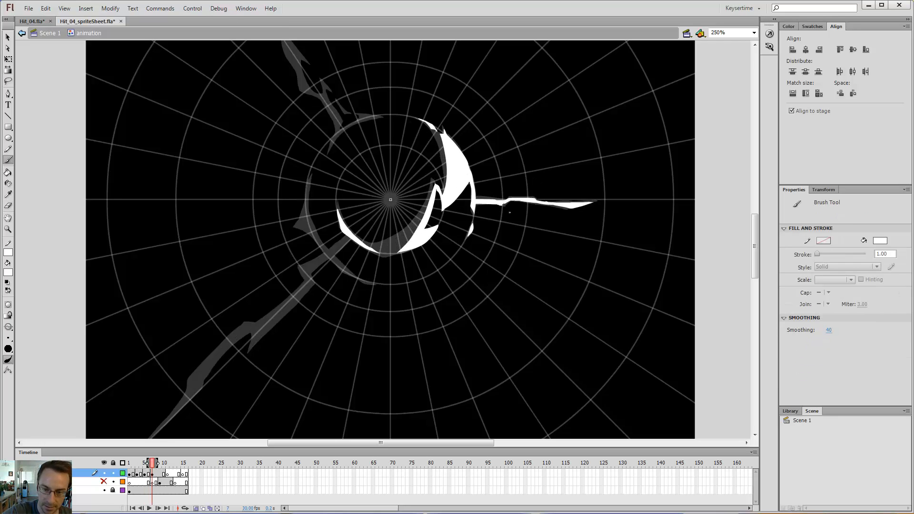
pyautogui.press('e')
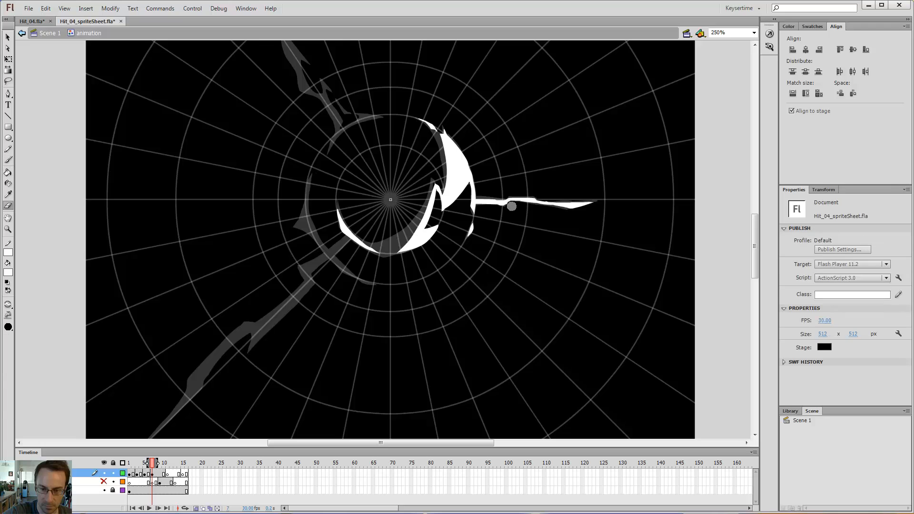
pyautogui.press('b')
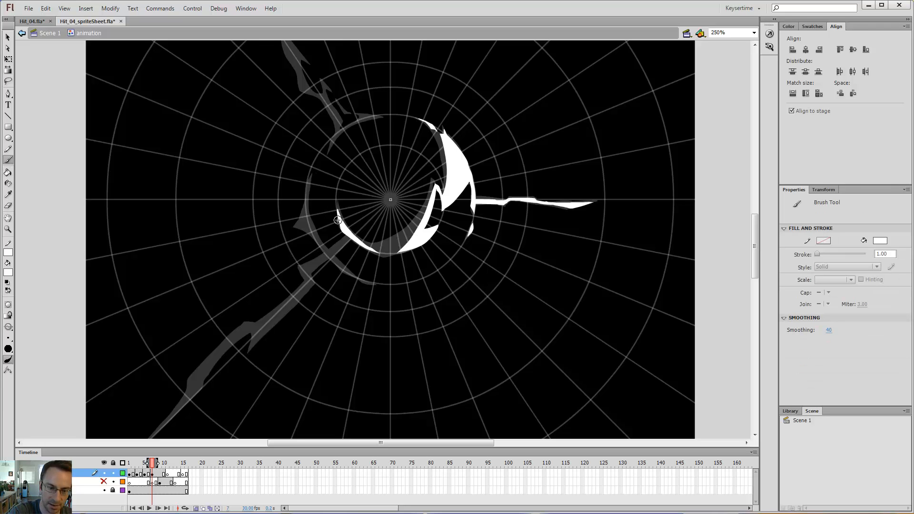
pyautogui.press(',')
pyautogui.press(',')
pyautogui.press('.')
pyautogui.press('.')
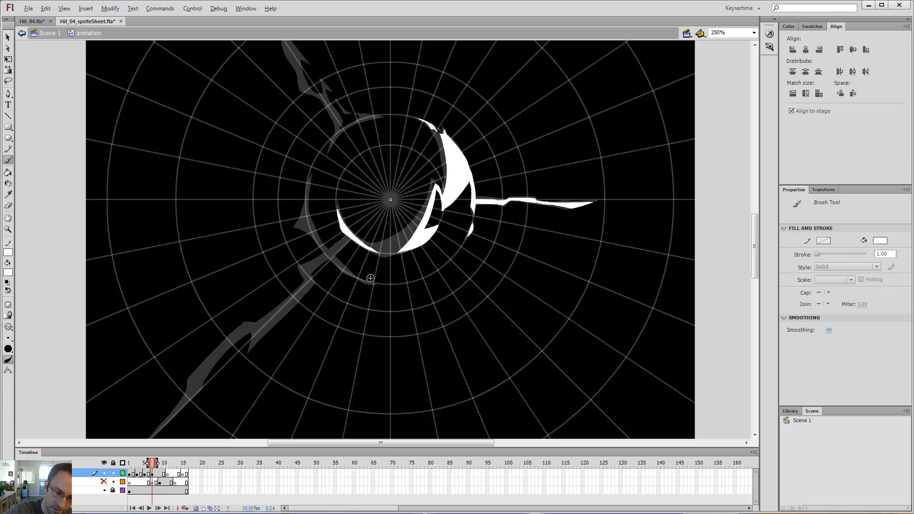
pyautogui.press(',')
pyautogui.press(',')
pyautogui.press(',')
pyautogui.press(',')
pyautogui.press('.')
pyautogui.press('.')
pyautogui.press('.')
pyautogui.press('.')
pyautogui.press(',')
pyautogui.press(',')
pyautogui.press(',')
pyautogui.press(',')
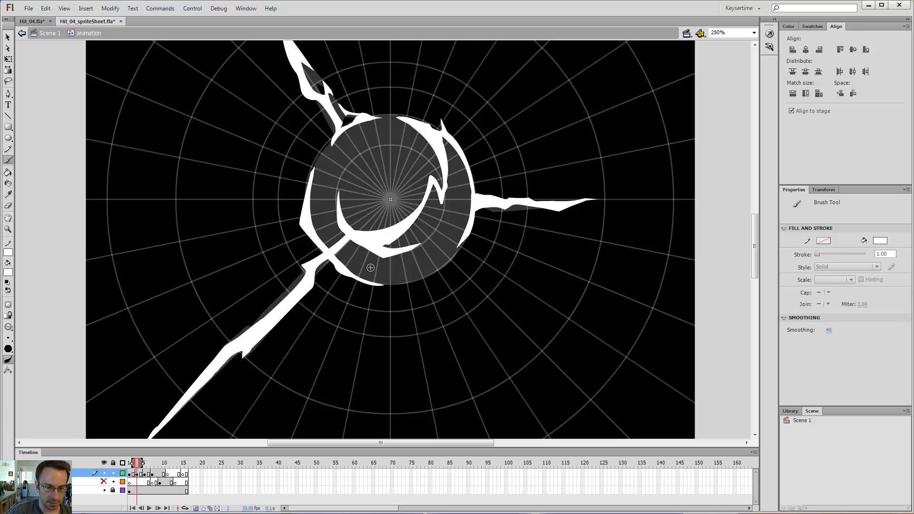
pyautogui.press('.')
pyautogui.press('.')
pyautogui.press('.')
pyautogui.press('.')
pyautogui.press(',')
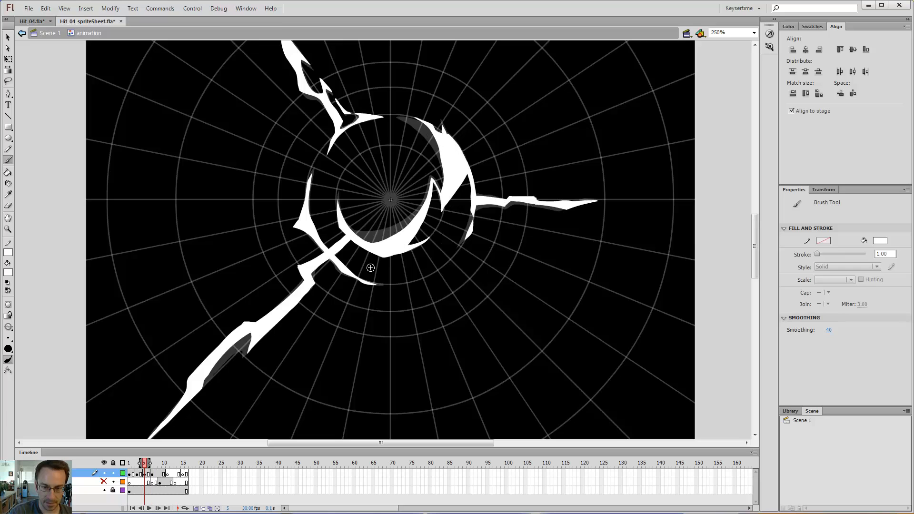
pyautogui.press('.')
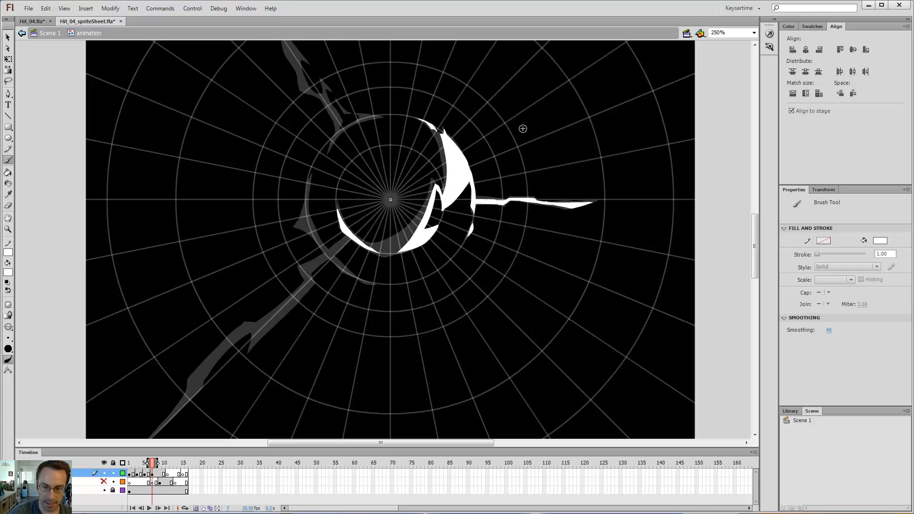
# Erase a small gap just before the tip of the horizontal lightning bolt on frame 7 and check it against frame 5.
pyautogui.press('e')
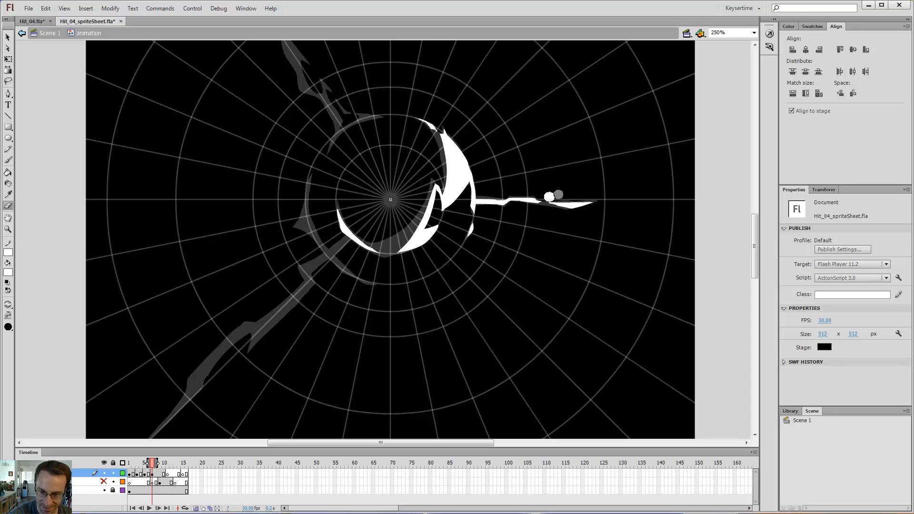
pyautogui.moveTo(534, 206); pyautogui.dragTo(510, 209)
pyautogui.hotkey('ctrl', 'z')
pyautogui.press(',')
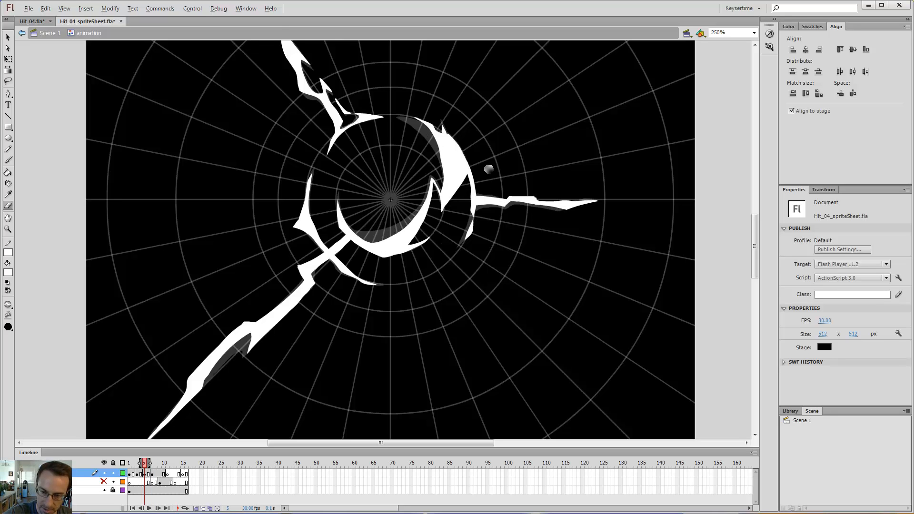
pyautogui.press('.')
pyautogui.press(',')
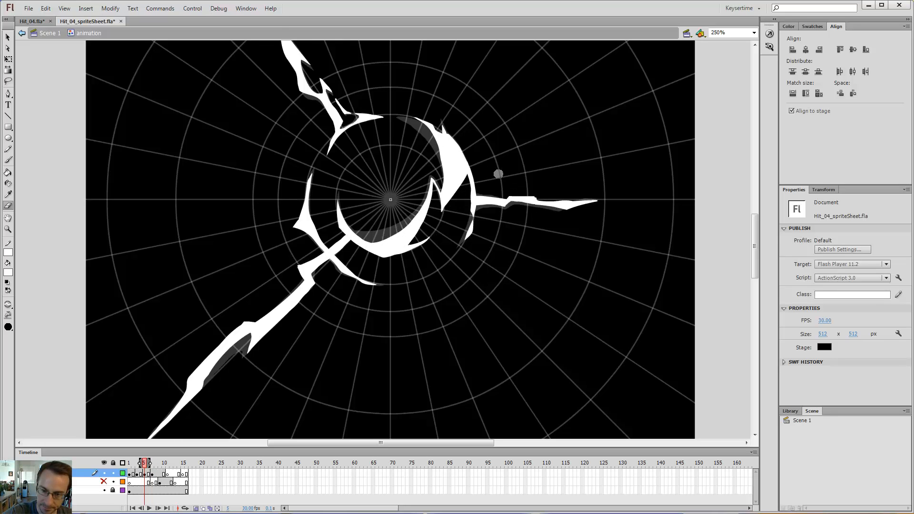
pyautogui.press('.')
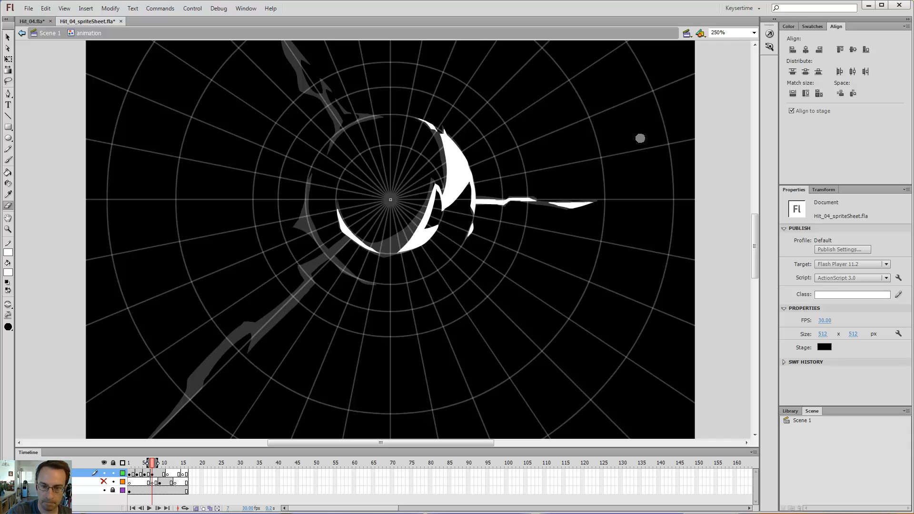
pyautogui.press(',')
pyautogui.press('.')
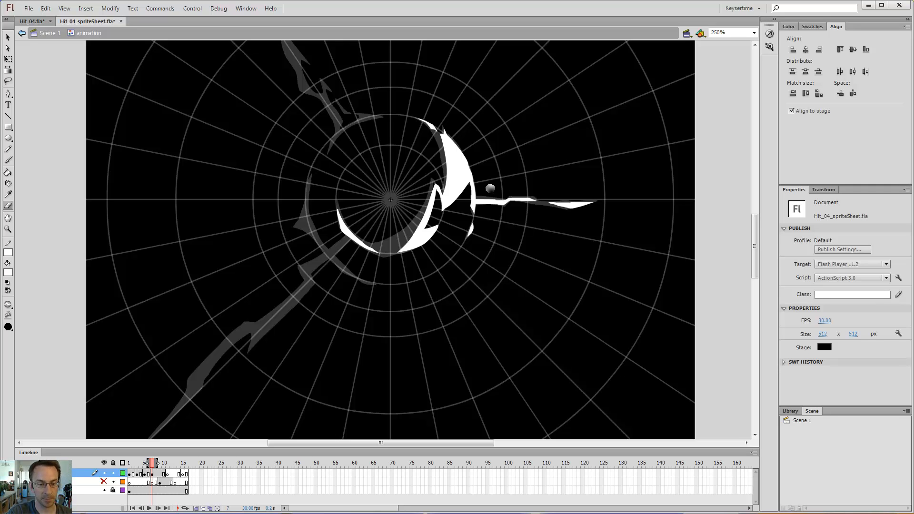
# Mark the tip of the outer ring's lower arc with a short brush line on frame 3 and on frame 5.
pyautogui.press('z')
pyautogui.click(381, 266)
pyautogui.click(379, 264)
pyautogui.press(',')
pyautogui.press(',')
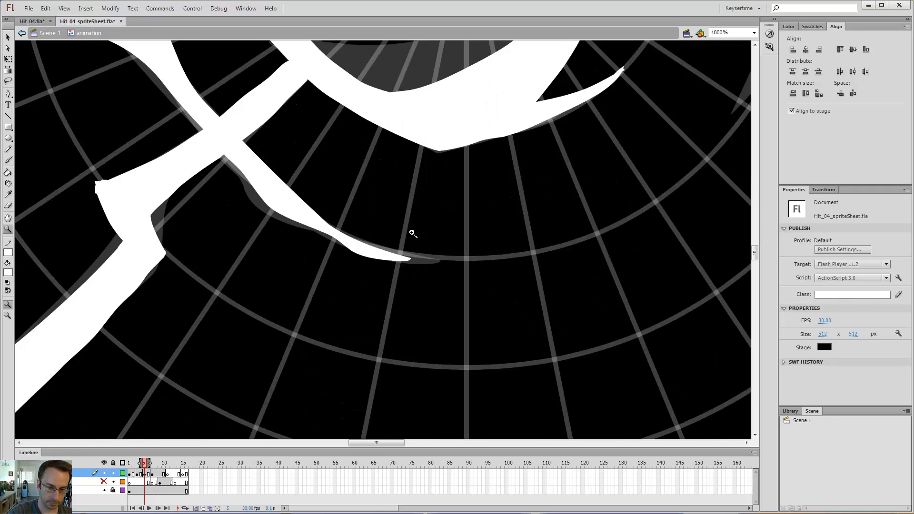
pyautogui.press('b')
pyautogui.press(',')
pyautogui.press(',')
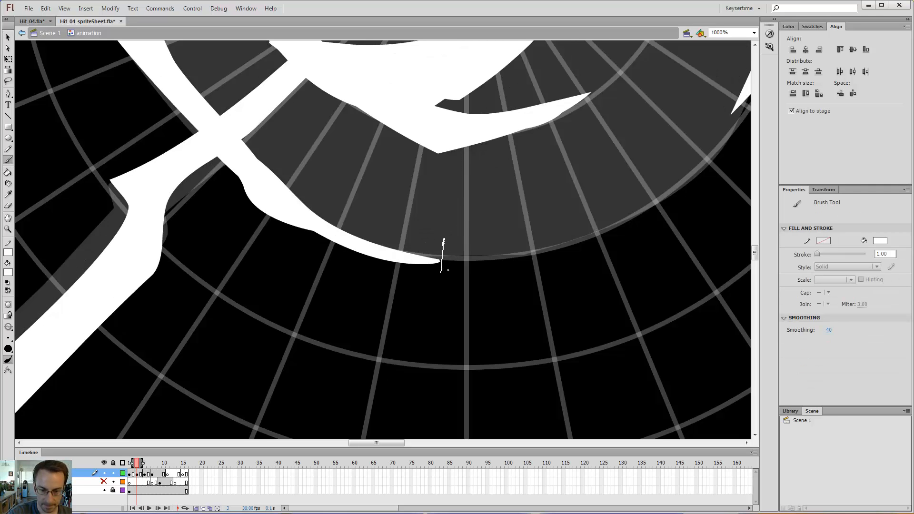
pyautogui.press('.')
pyautogui.press('.')
pyautogui.moveTo(442, 271)
pyautogui.mouseDown()
pyautogui.moveTo(415, 241)
pyautogui.moveTo(419, 222)
pyautogui.mouseUp()
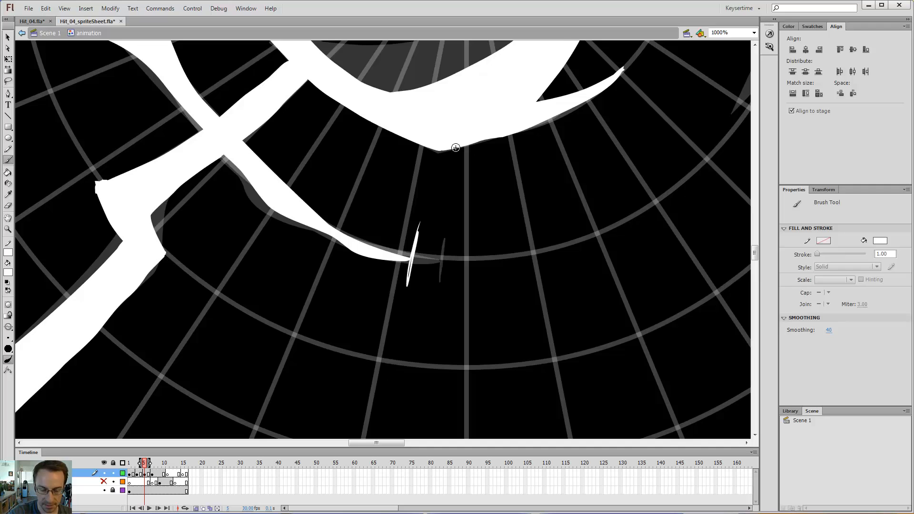
# Extend the onion skin range on frame 7 back to frame 3 and paint a short line between the two arc-tip marks.
pyautogui.press('.')
pyautogui.press('.')
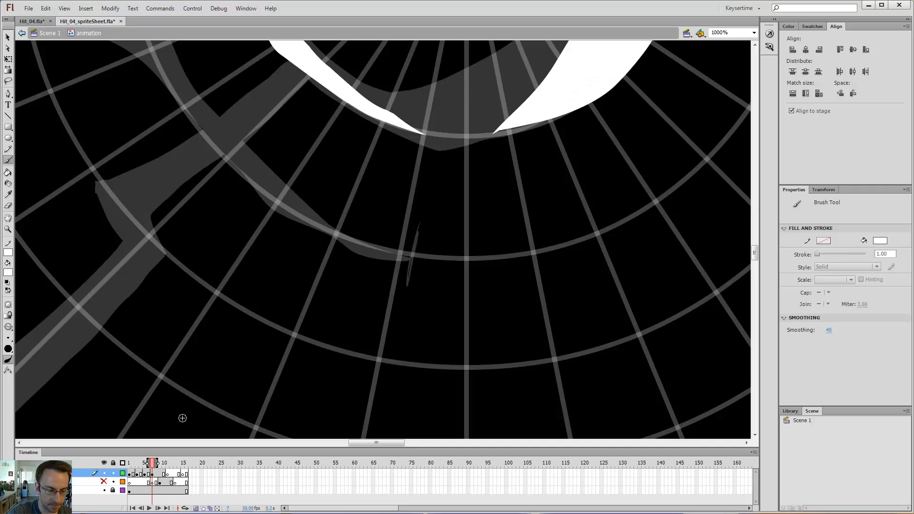
pyautogui.moveTo(148, 464); pyautogui.dragTo(136, 464)
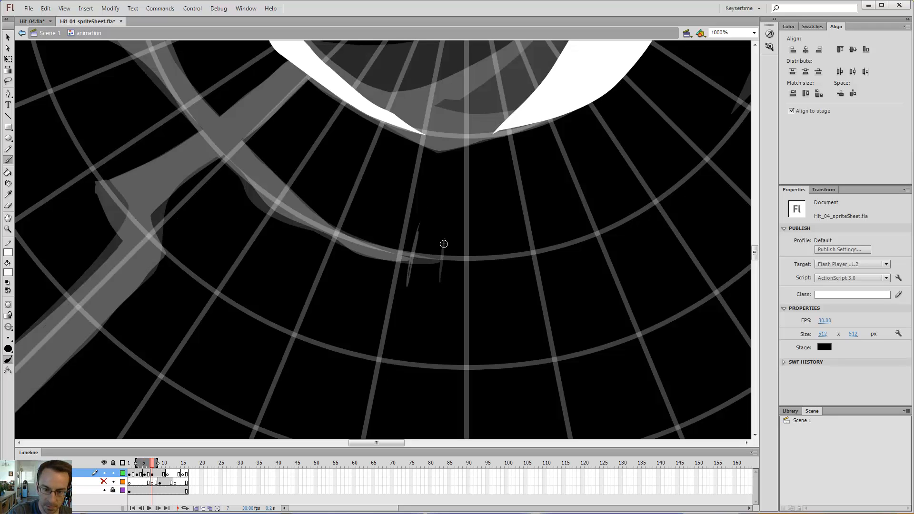
pyautogui.moveTo(436, 226); pyautogui.dragTo(422, 289)
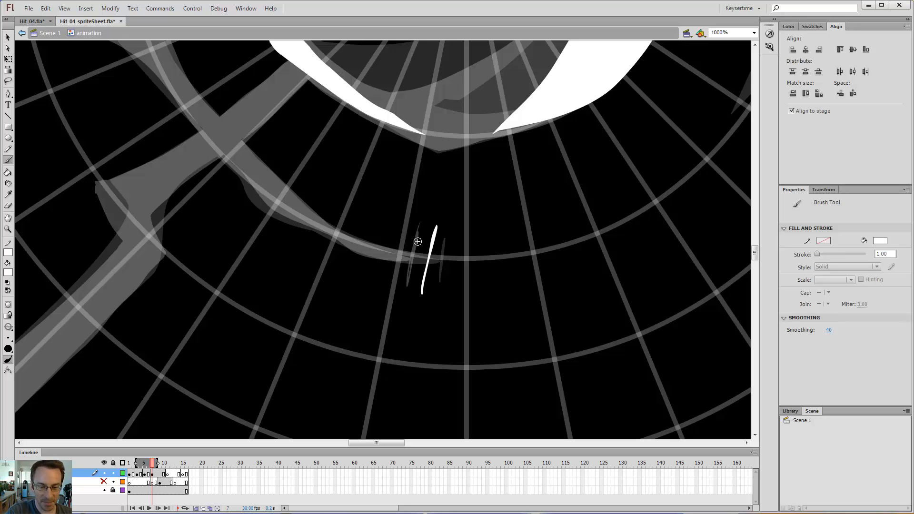
# Compare the arc-tip marks on frames 3, 5 and 7 by stepping through the frames.
pyautogui.press(',')
pyautogui.press(',')
pyautogui.press(',')
pyautogui.press(',')
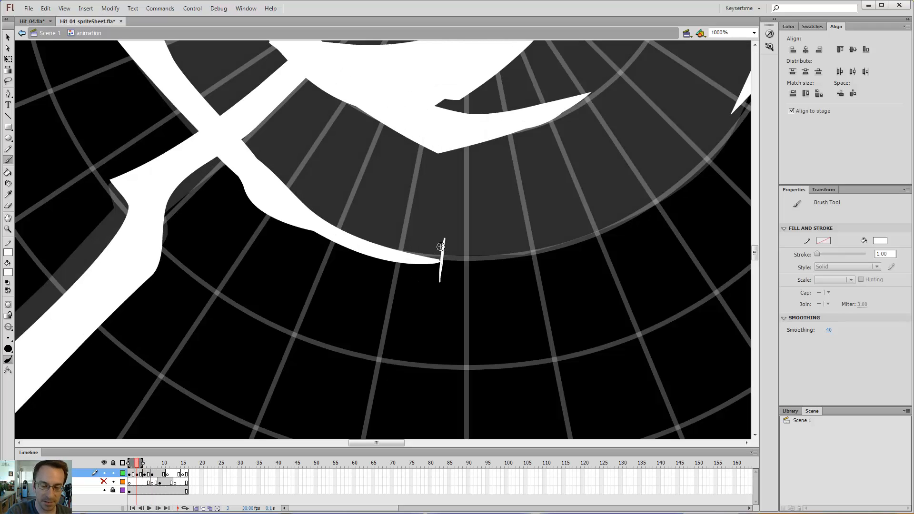
pyautogui.press('.')
pyautogui.press('.')
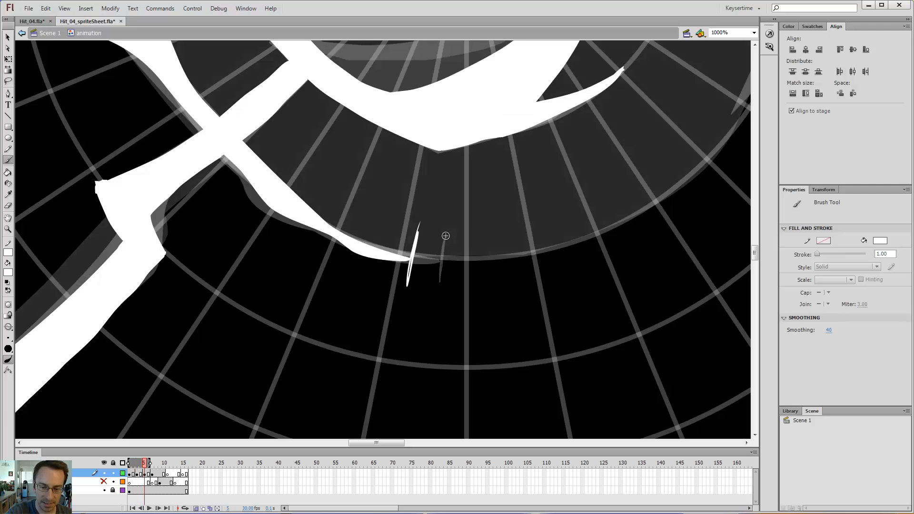
pyautogui.press('.')
pyautogui.press('.')
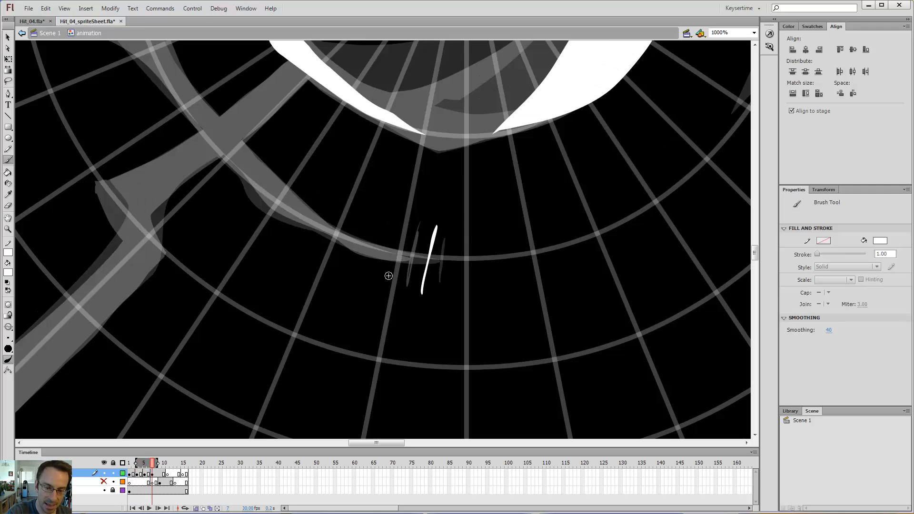
# Try other positions for the frame 7 mark around the frame 5 arc tip, and delete the line between the two onion-skinned marks.
pyautogui.moveTo(393, 267)
pyautogui.mouseDown()
pyautogui.moveTo(403, 232)
pyautogui.moveTo(393, 283)
pyautogui.mouseUp()
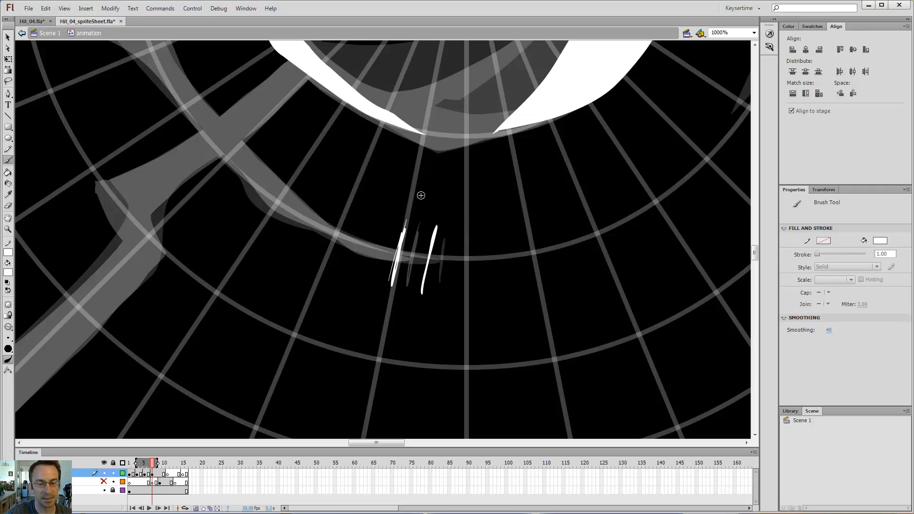
pyautogui.hotkey('ctrl', 'z')
pyautogui.moveTo(408, 226); pyautogui.dragTo(397, 282)
pyautogui.hotkey('ctrl', 'z')
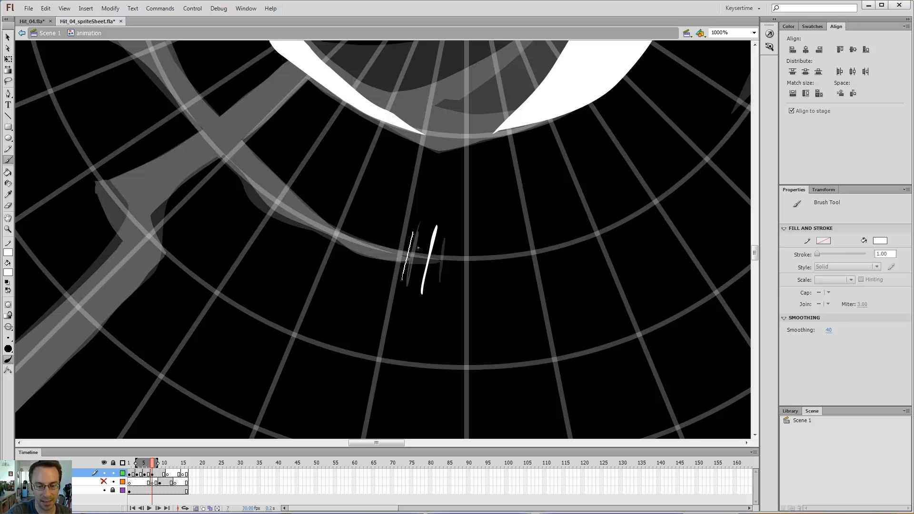
pyautogui.moveTo(412, 231); pyautogui.dragTo(402, 286)
pyautogui.moveTo(418, 222); pyautogui.dragTo(401, 287)
pyautogui.press('v')
pyautogui.click(429, 249)
pyautogui.press('Delete')
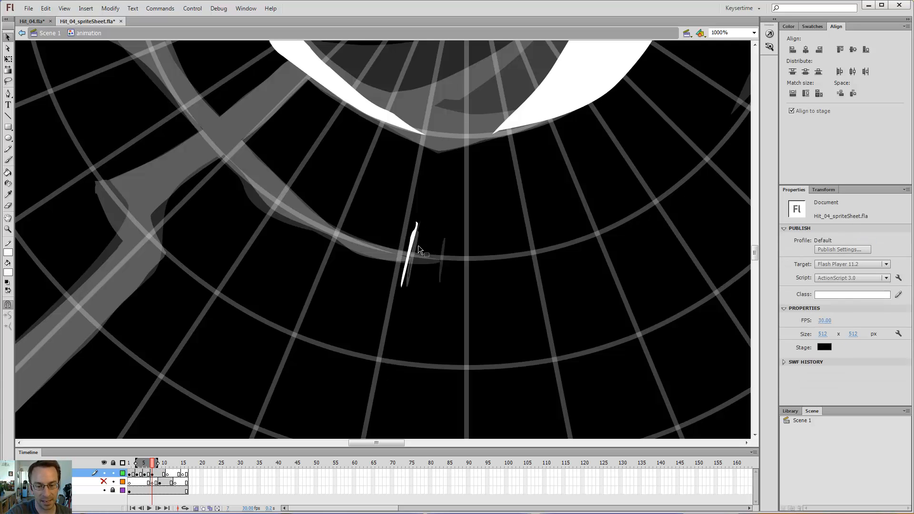
# Delete the remaining brush mark beside the frame 5 arc tip from frame 7.
pyautogui.press('b')
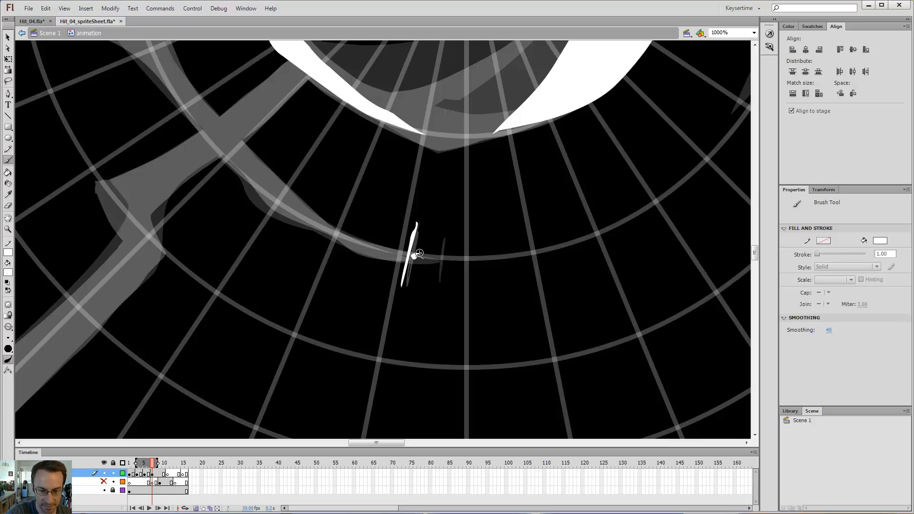
pyautogui.press('v')
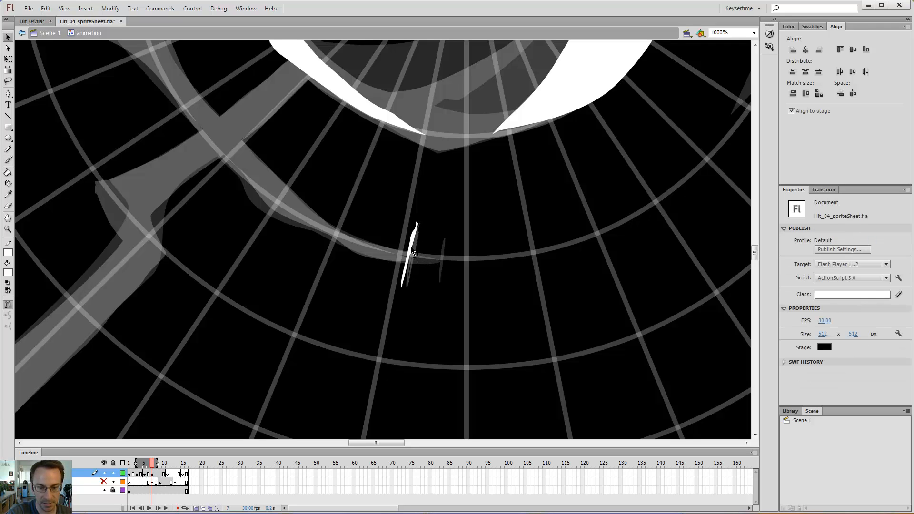
pyautogui.click(410, 246)
pyautogui.press('Delete')
pyautogui.press('b')
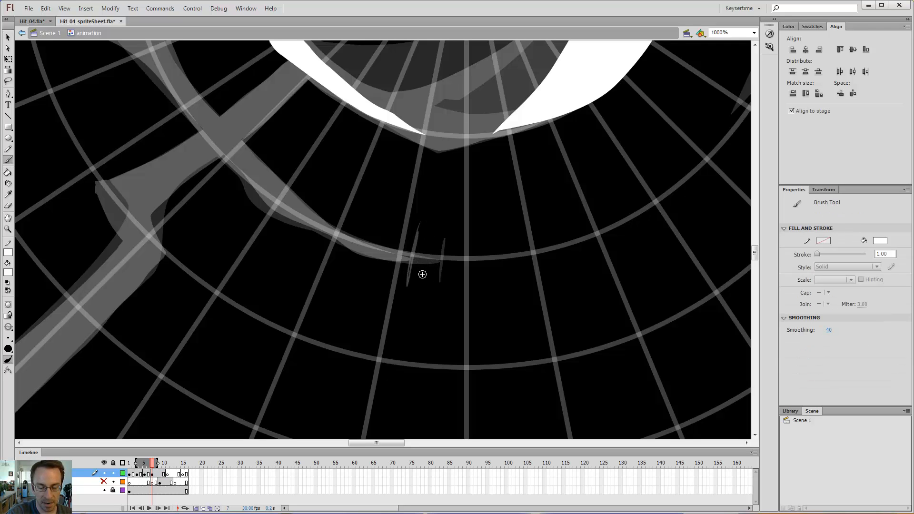
# Sketch two opposing horizontal arrows between the onion-skinned tip marks on frame 7, and delete both arrows.
pyautogui.moveTo(443, 262)
pyautogui.mouseDown()
pyautogui.moveTo(412, 264)
pyautogui.moveTo(441, 256)
pyautogui.mouseUp()
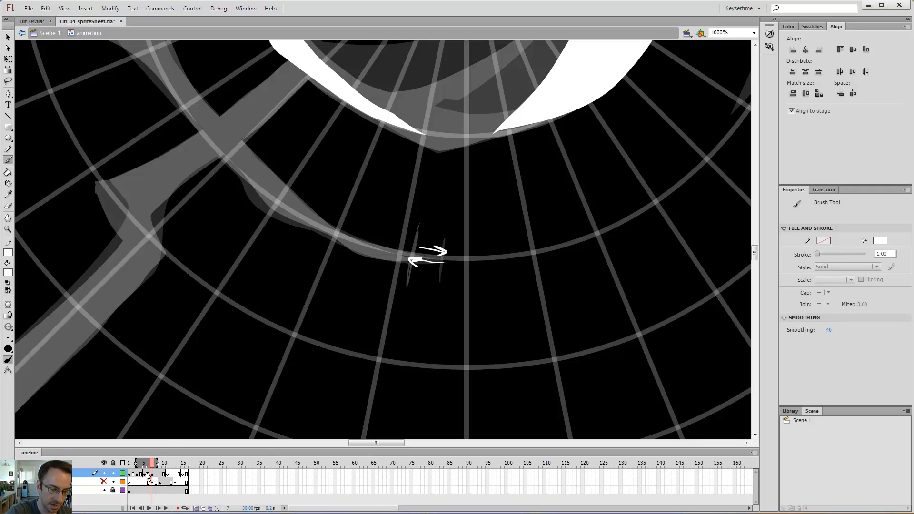
pyautogui.press('v')
pyautogui.click(442, 252)
pyautogui.press('Delete')
pyautogui.click(440, 264)
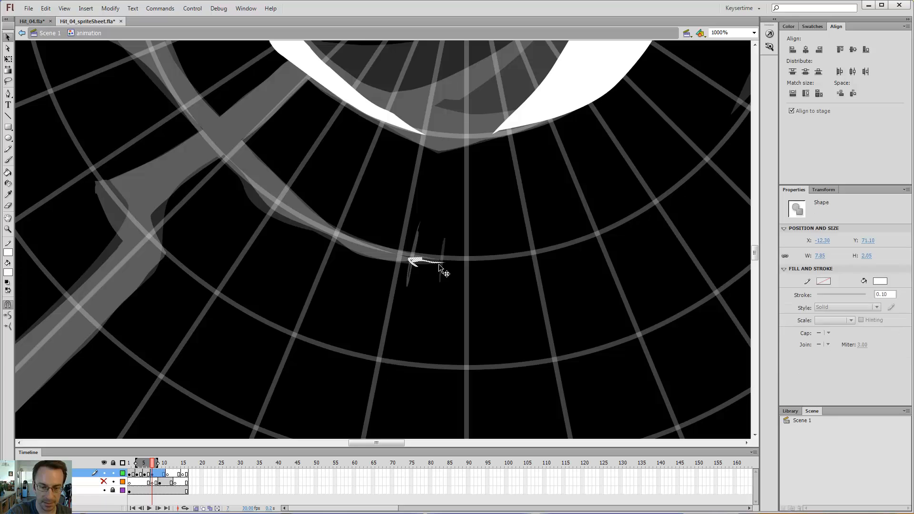
pyautogui.press('Delete')
# Remove the brush marks at the arc's tip from frames 5 and 3, keeping the arc itself intact.
pyautogui.press(',')
pyautogui.press(',')
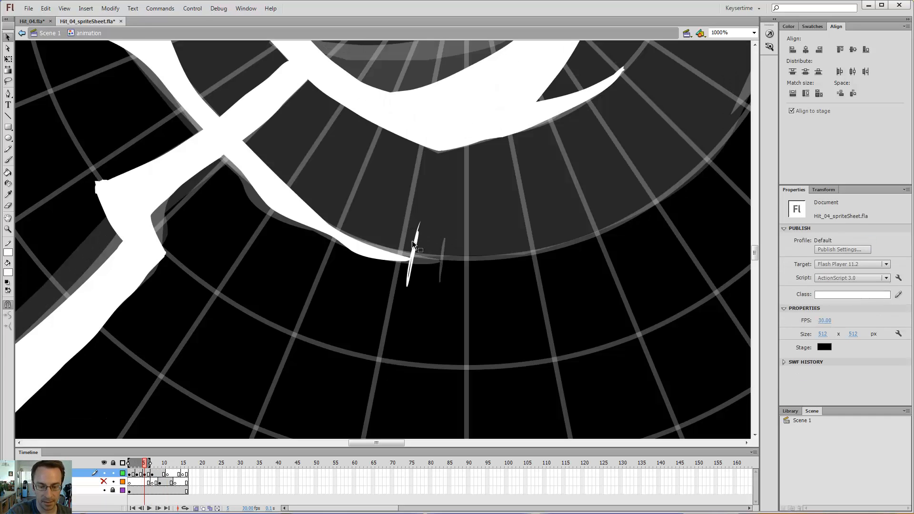
pyautogui.press('b')
pyautogui.moveTo(406, 291); pyautogui.dragTo(423, 212)
pyautogui.hotkey('ctrl', 'z')
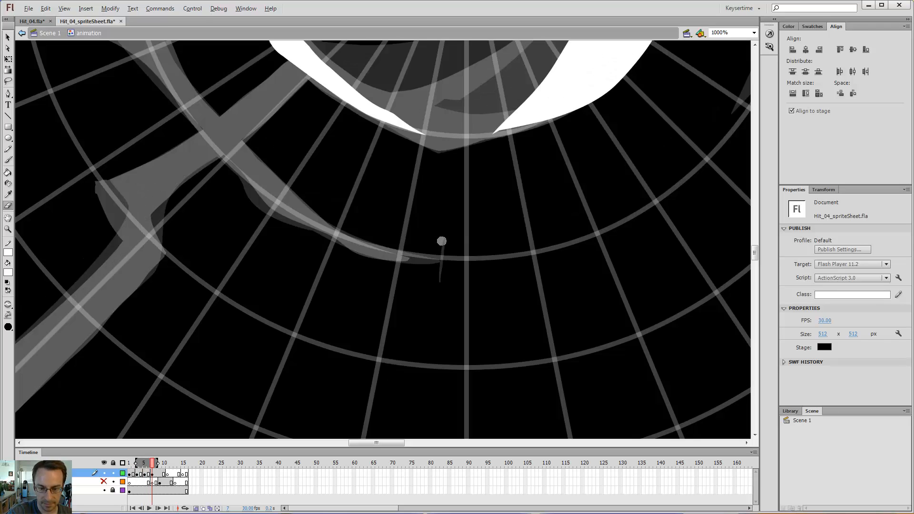
pyautogui.press(',')
pyautogui.press(',')
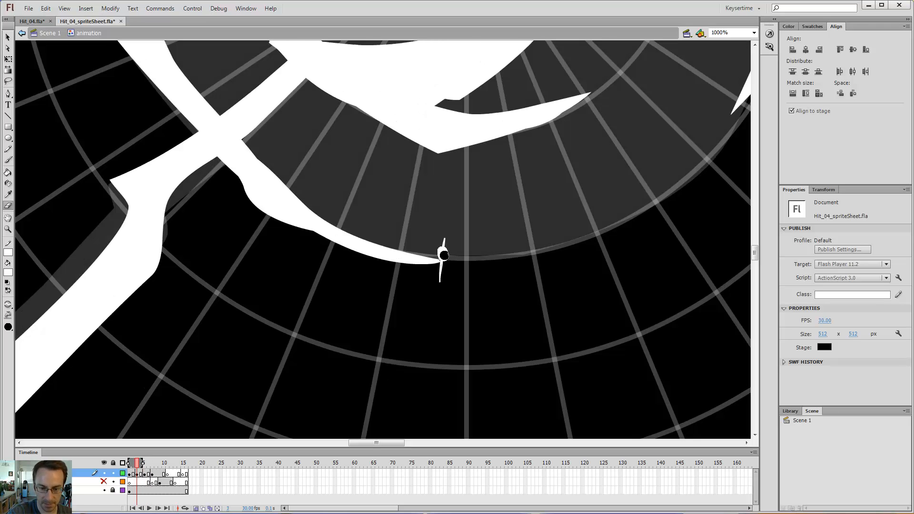
pyautogui.moveTo(446, 259); pyautogui.dragTo(429, 303)
pyautogui.hotkey('ctrl', 'z')
pyautogui.press(',')
pyautogui.press(',')
pyautogui.press('.')
pyautogui.press('.')
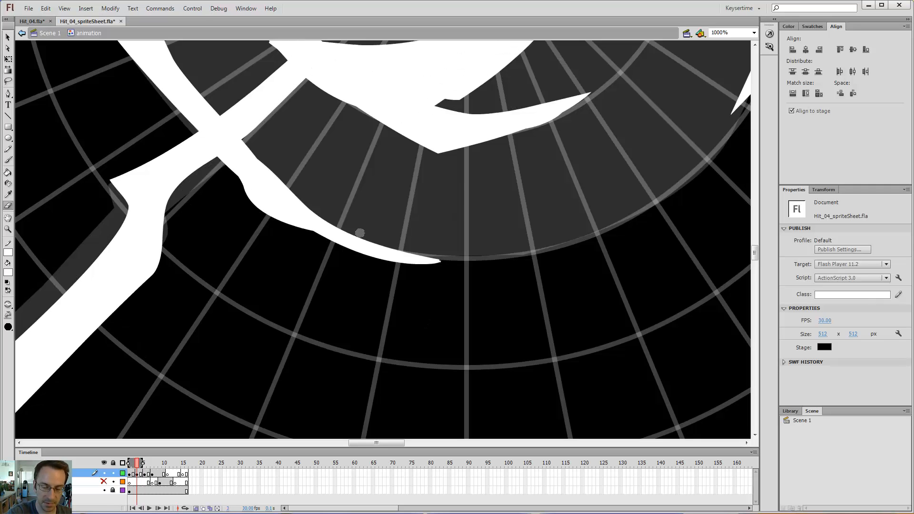
# Compare the lower arc and the diagonal lightning bolt on frames 3 and 5 at 500% zoom.
pyautogui.hotkey('ctrl', '-')
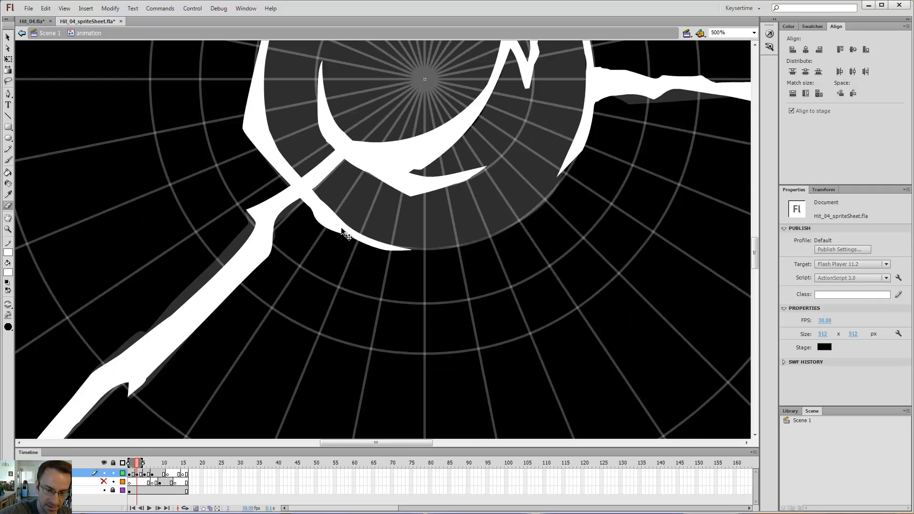
pyautogui.press('.')
pyautogui.press('.')
pyautogui.press(',')
pyautogui.press(',')
pyautogui.press('.')
pyautogui.press('.')
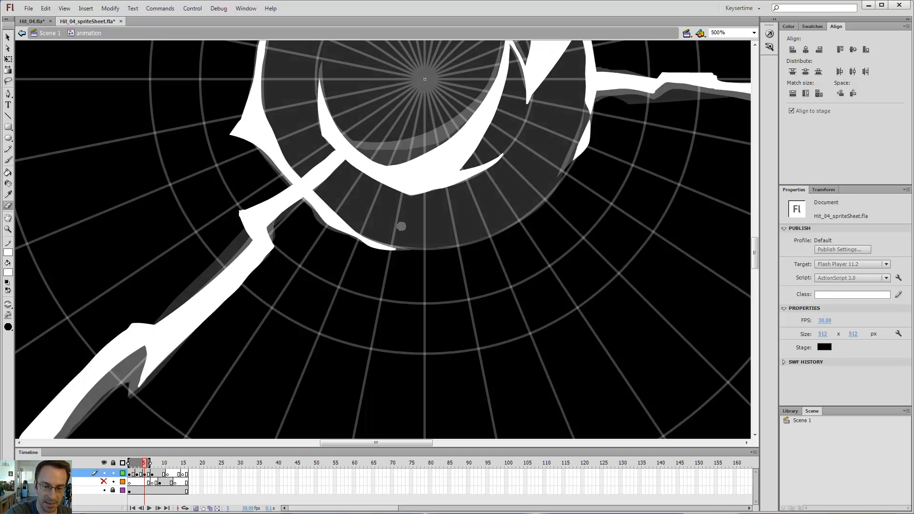
# Compare the tip of the lower outer arc between frames 5 and 7.
pyautogui.press('.')
pyautogui.press('.')
pyautogui.press(',')
pyautogui.press(',')
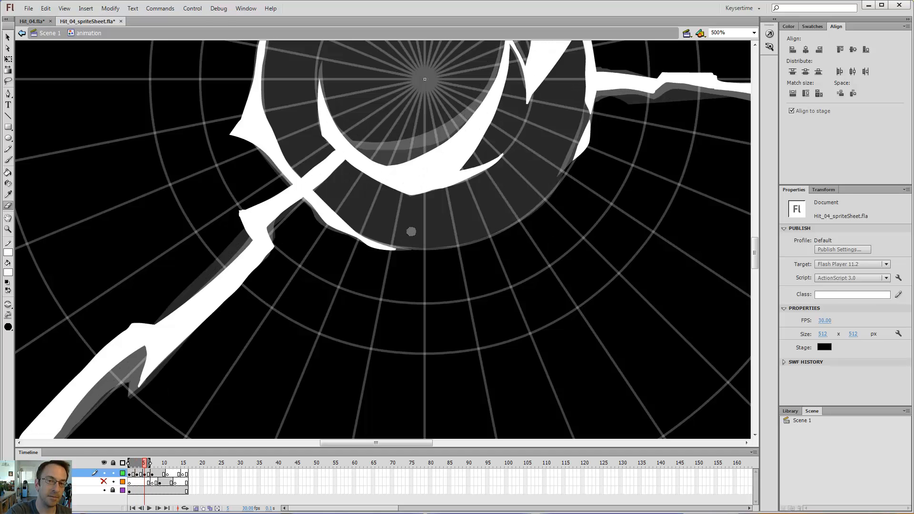
pyautogui.press('.')
pyautogui.press('.')
pyautogui.press(',')
pyautogui.press(',')
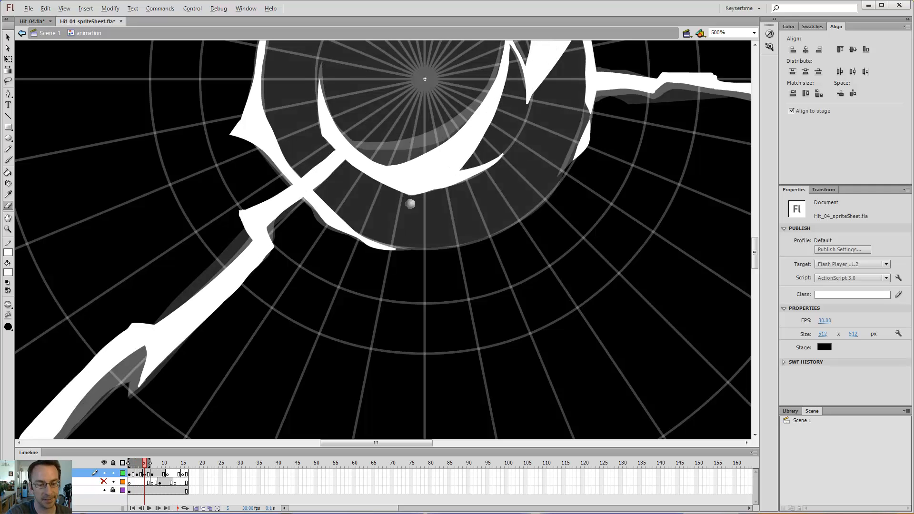
# Paint and fill a small white wedge on frame 7 at the onion-skinned lower tip of the outer arc, and trim its upper edge.
pyautogui.press('.')
pyautogui.press('.')
pyautogui.press('b')
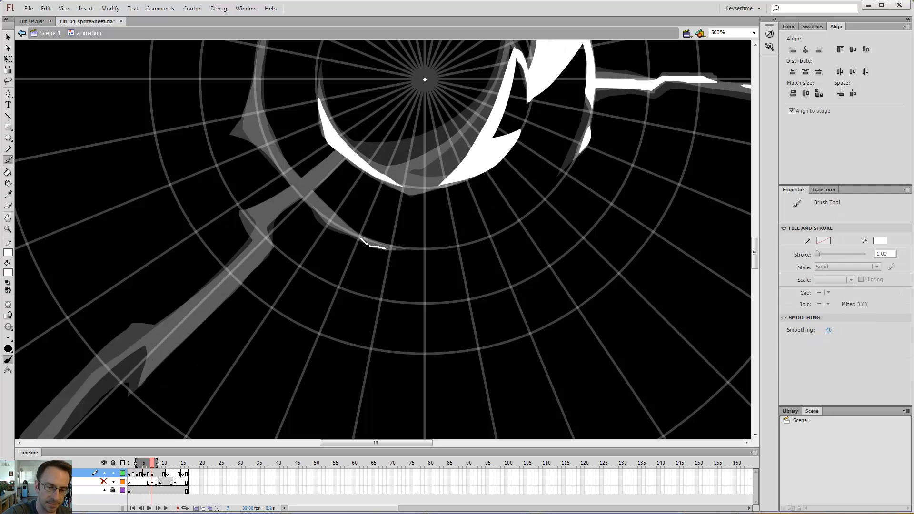
pyautogui.moveTo(362, 238); pyautogui.dragTo(388, 247)
pyautogui.press('k')
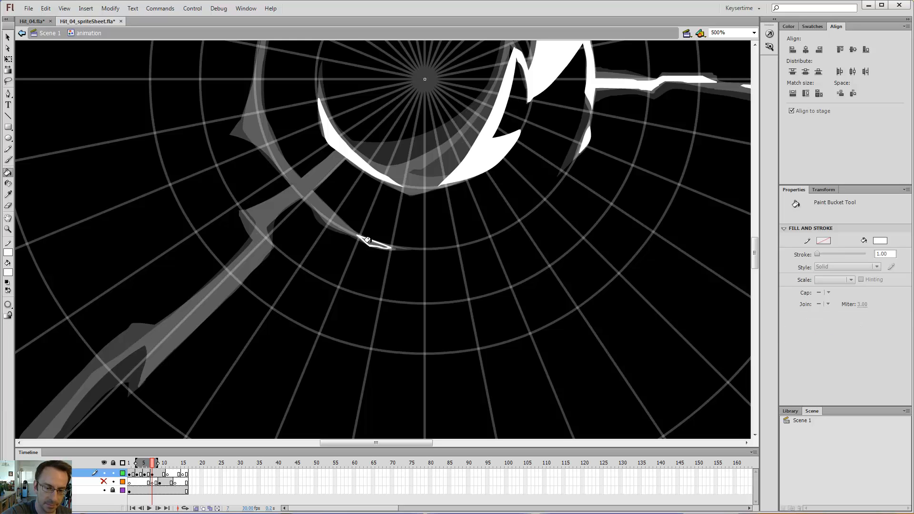
pyautogui.click(372, 242)
pyautogui.press('e')
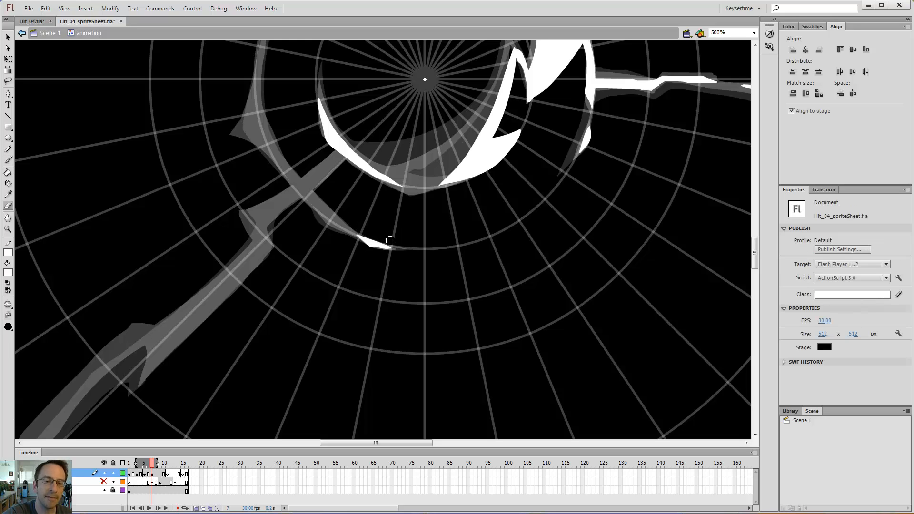
pyautogui.moveTo(390, 242); pyautogui.dragTo(371, 235)
# Check the new wedge's motion against the outer arc on the neighbouring frames.
pyautogui.press(',')
pyautogui.press(',')
pyautogui.press('.')
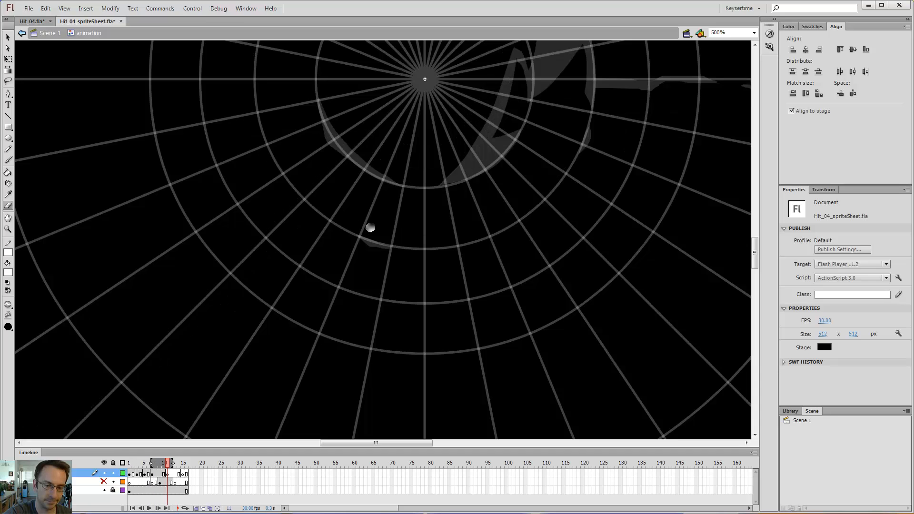
pyautogui.press(',')
pyautogui.press(',')
pyautogui.press(',')
pyautogui.press('.')
pyautogui.press('.')
pyautogui.press(',')
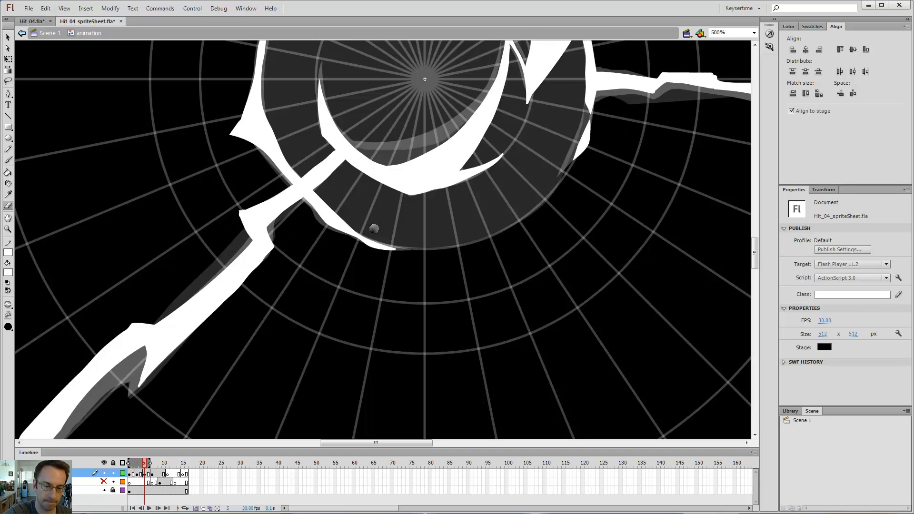
pyautogui.press('.')
pyautogui.press(',')
pyautogui.press(',')
pyautogui.press('.')
pyautogui.press('.')
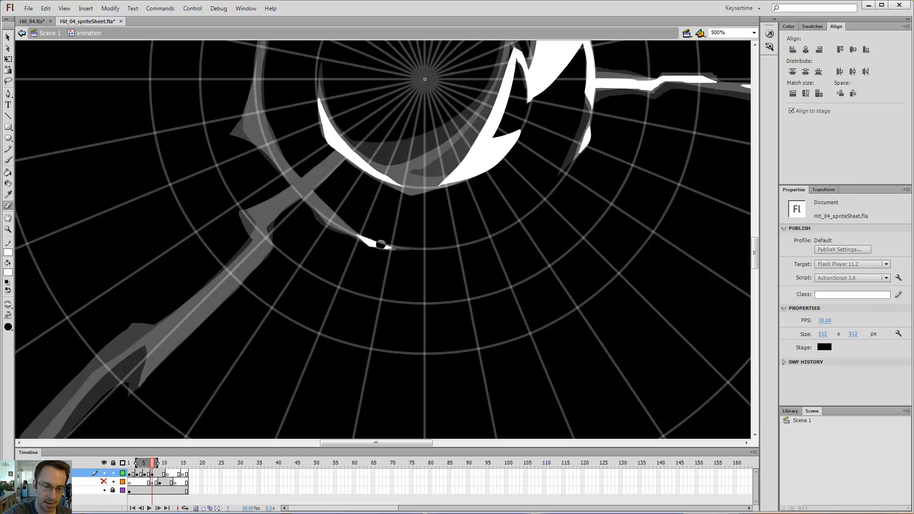
# Reshape the underside of the outer arc's lower tip on frame 3 into a sharper corner, working at 2000% zoom.
pyautogui.press('b')
pyautogui.press(',')
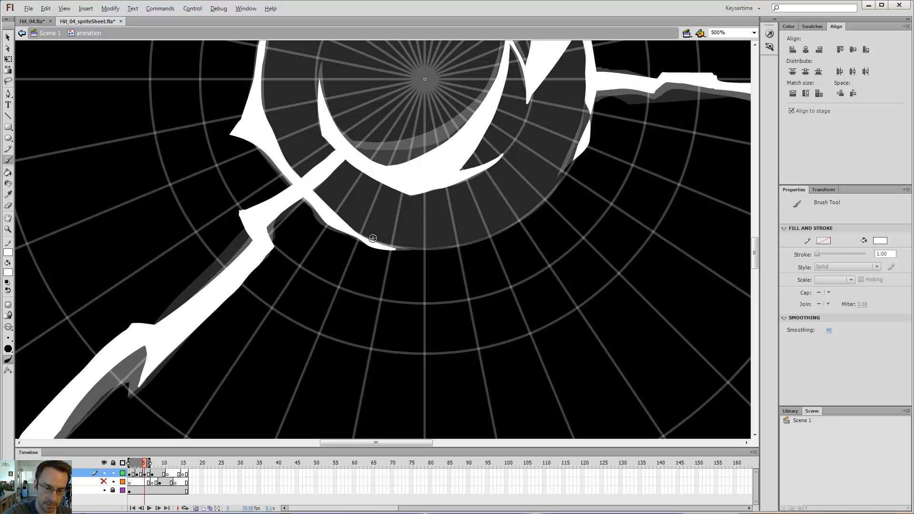
pyautogui.press('z')
pyautogui.click(383, 249)
pyautogui.click(358, 228)
pyautogui.press('e')
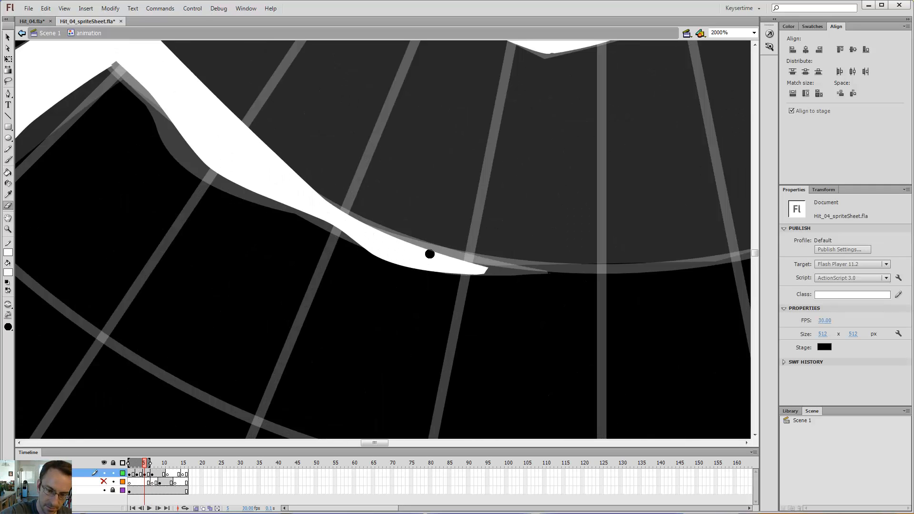
pyautogui.press(',')
pyautogui.press('b')
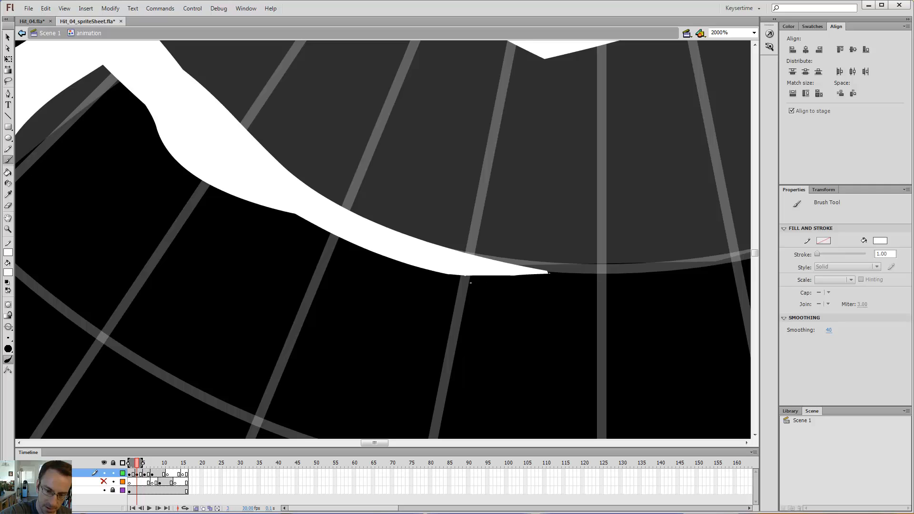
pyautogui.press('k')
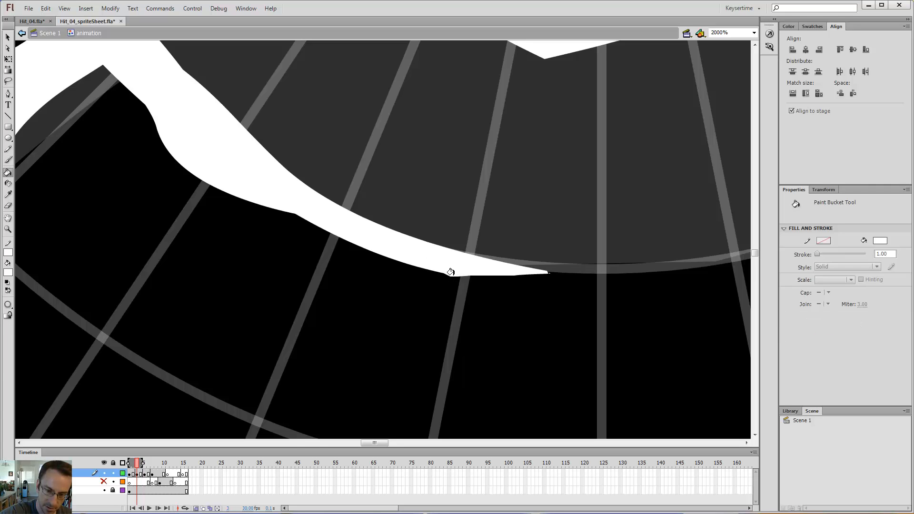
pyautogui.press('e')
pyautogui.moveTo(441, 278); pyautogui.dragTo(362, 248)
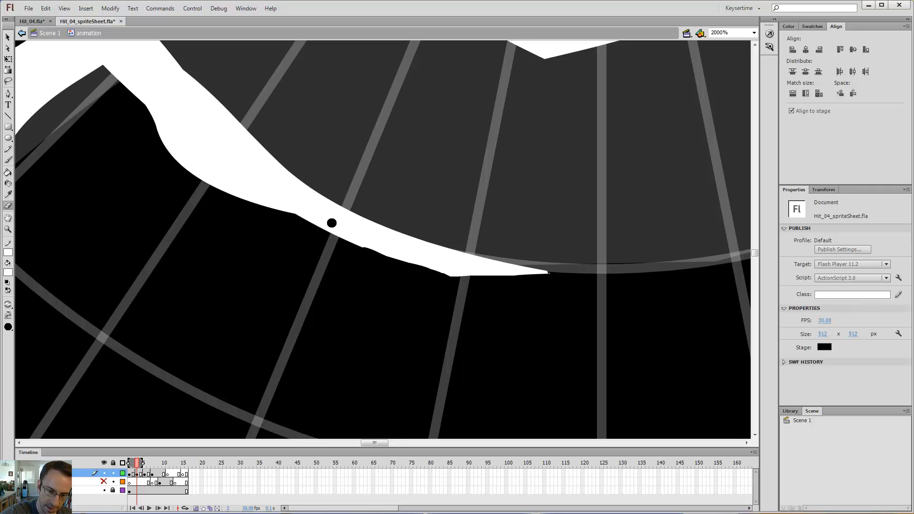
# Trim the outer arc's lower tip on frame 5 to a sharp point and give its underside an angular corner.
pyautogui.press('.')
pyautogui.press('.')
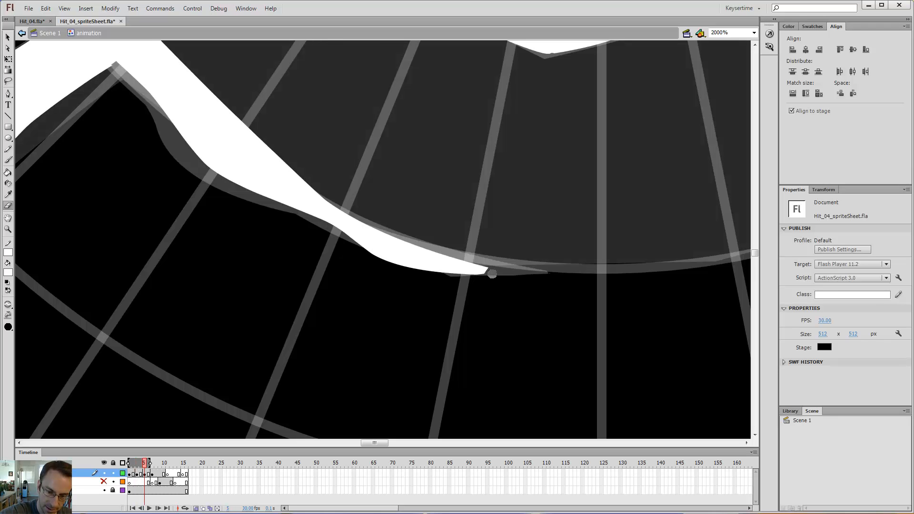
pyautogui.moveTo(491, 274)
pyautogui.mouseDown()
pyautogui.moveTo(418, 277)
pyautogui.moveTo(358, 266)
pyautogui.moveTo(437, 275)
pyautogui.moveTo(410, 273)
pyautogui.moveTo(358, 247)
pyautogui.mouseUp()
pyautogui.press('b')
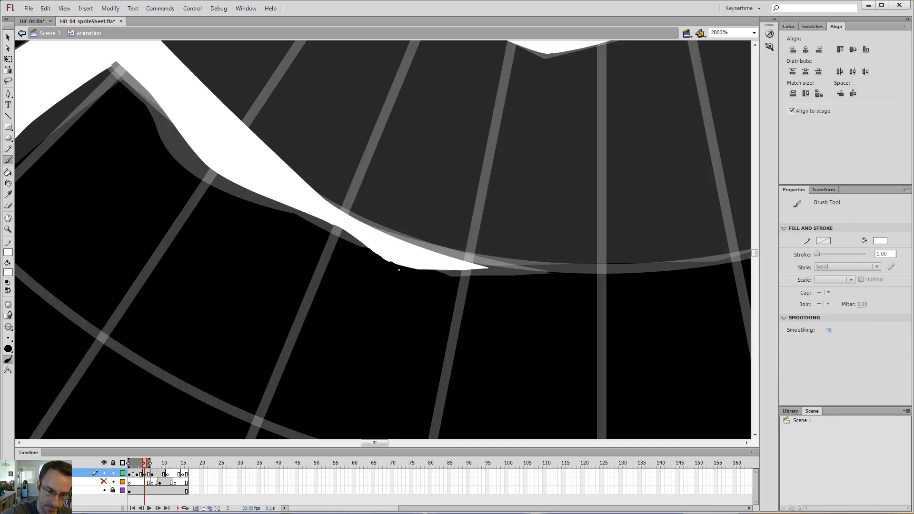
pyautogui.press('k')
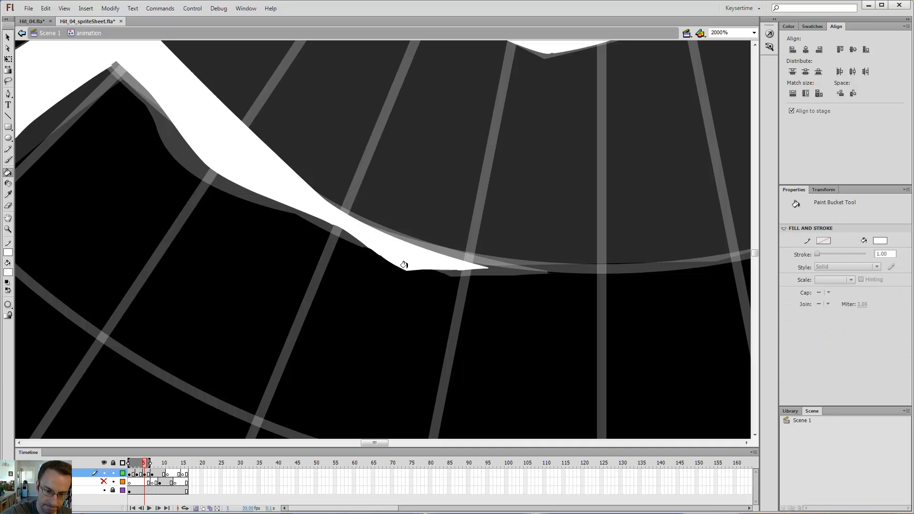
# Erase the lower edge of the wedge on frame 7 so it tapers to a sharp point.
pyautogui.press('.')
pyautogui.press('.')
pyautogui.press('b')
pyautogui.press('e')
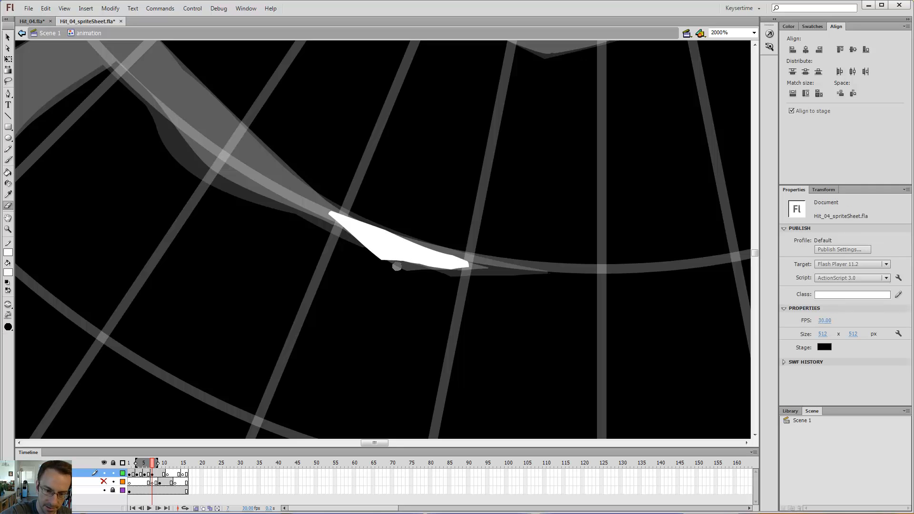
pyautogui.moveTo(397, 266); pyautogui.dragTo(476, 267)
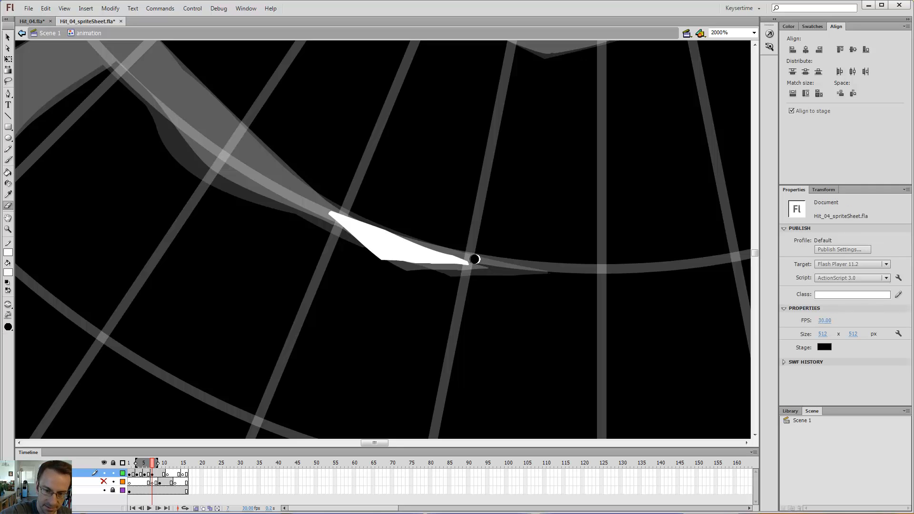
# Compare the reshaped arc tip across the keyframes at 500% zoom.
pyautogui.hotkey('ctrl', '-')
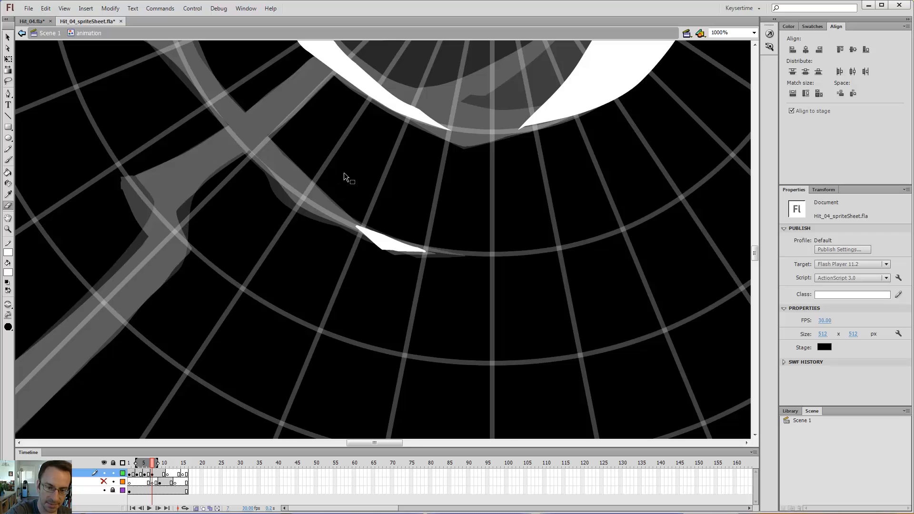
pyautogui.hotkey('ctrl', '-')
pyautogui.press('.')
pyautogui.press(',')
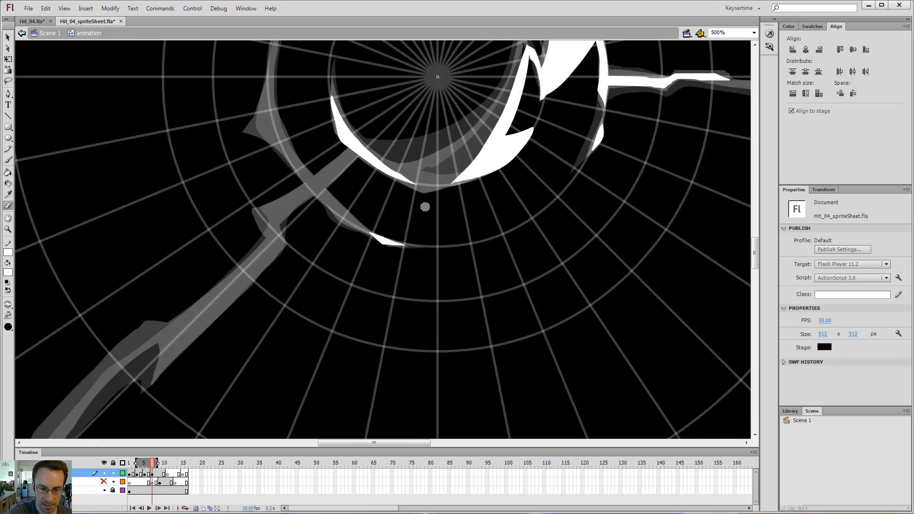
pyautogui.hotkey('alt', ',')
pyautogui.hotkey('alt', ',')
pyautogui.hotkey('alt', '.')
pyautogui.hotkey('alt', '.')
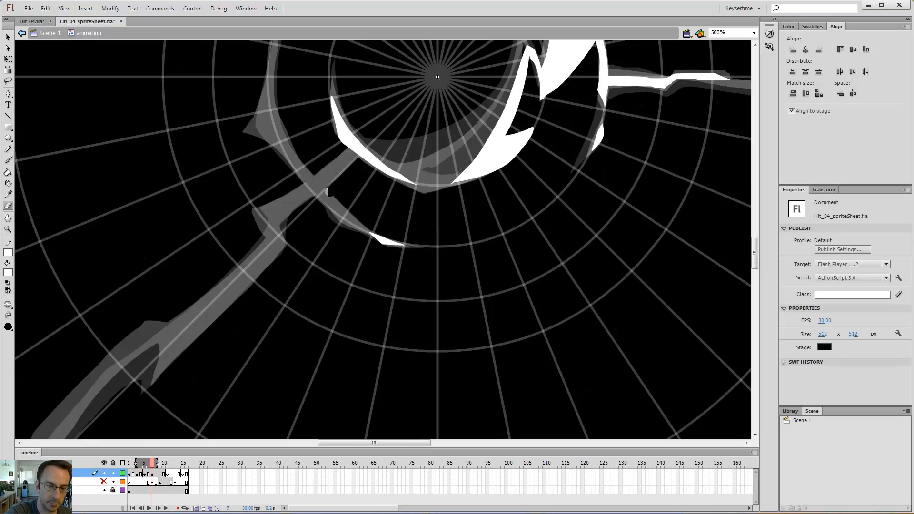
# Paint a thin white line on frame 7 from the wedge up along the onion-skinned outer arc, past the diagonal bolt, outlining the bulge beneath.
pyautogui.press('b')
pyautogui.hotkey('alt', ',')
pyautogui.hotkey('alt', '.')
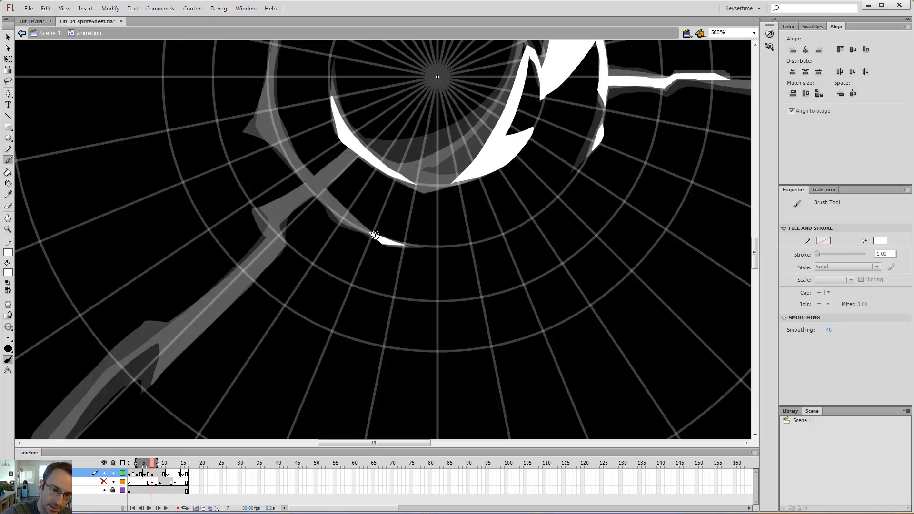
pyautogui.moveTo(328, 202)
pyautogui.mouseDown()
pyautogui.moveTo(351, 220)
pyautogui.moveTo(314, 175)
pyautogui.moveTo(343, 215)
pyautogui.mouseUp()
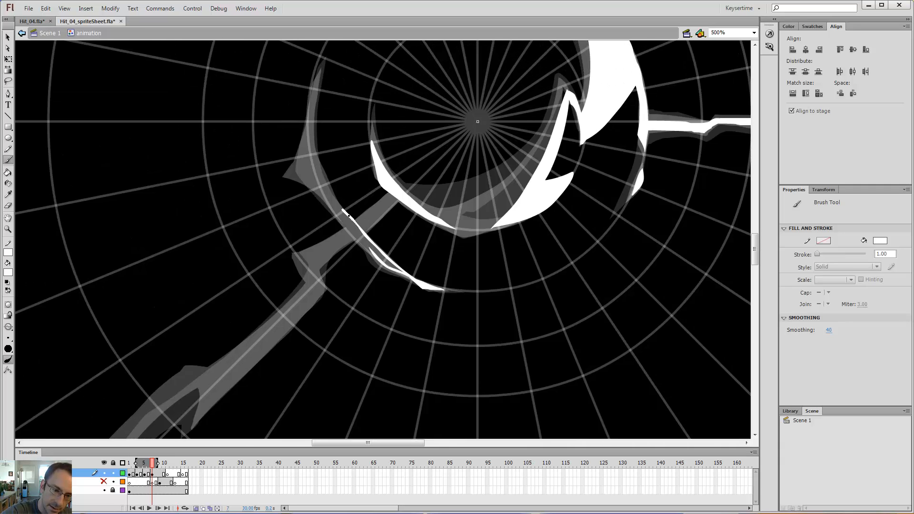
pyautogui.moveTo(322, 175); pyautogui.dragTo(320, 171)
# Compare the outer arc's lower-left section on frames 3 and 5 with the new line on frame 7.
pyautogui.press(',')
pyautogui.press(',')
pyautogui.press(',')
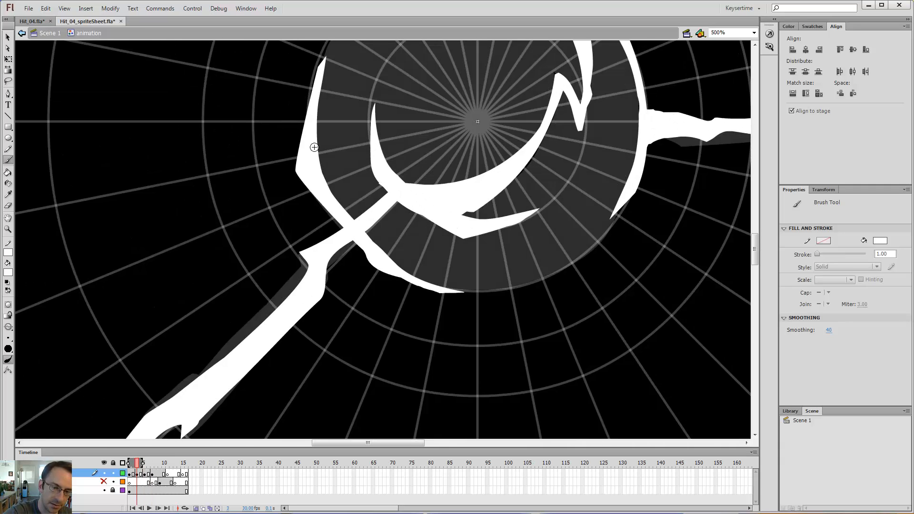
pyautogui.press('.')
pyautogui.press('.')
pyautogui.press('.')
pyautogui.press('e')
pyautogui.press(',')
pyautogui.press(',')
pyautogui.press(',')
pyautogui.press(',')
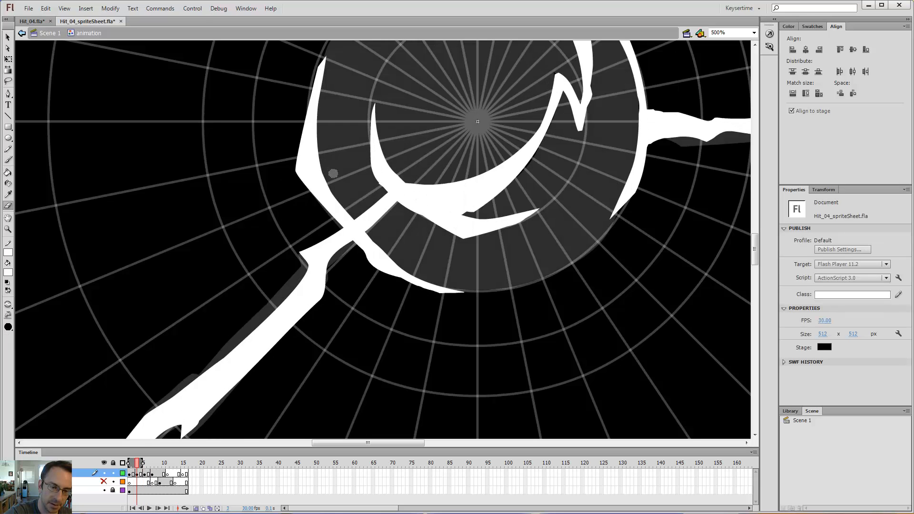
pyautogui.press(',')
pyautogui.press(',')
pyautogui.press('.')
pyautogui.press('.')
pyautogui.press('.')
pyautogui.press('.')
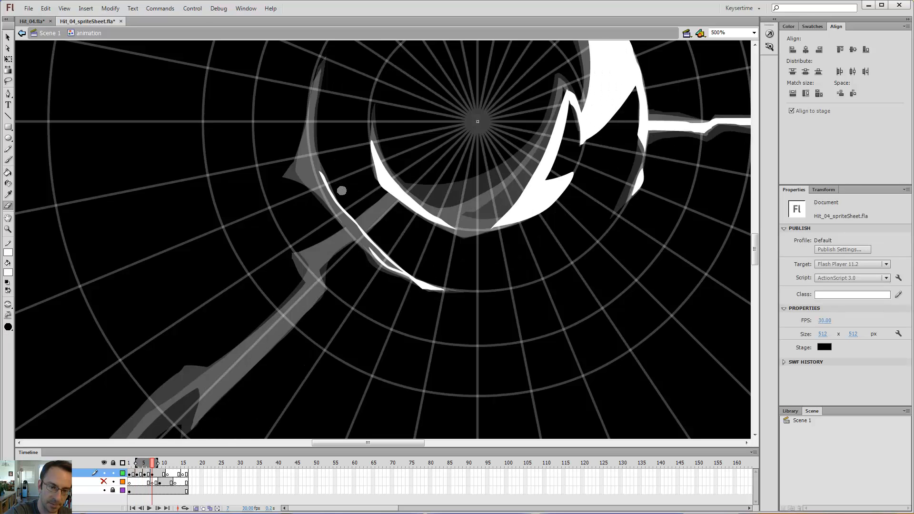
# Thin the upper part of the new arc line on frame 7 by erasing along its inner edge, checking it against the earlier keyframes.
pyautogui.moveTo(337, 189)
pyautogui.mouseDown()
pyautogui.moveTo(321, 140)
pyautogui.moveTo(323, 166)
pyautogui.mouseUp()
pyautogui.moveTo(338, 195); pyautogui.dragTo(344, 202)
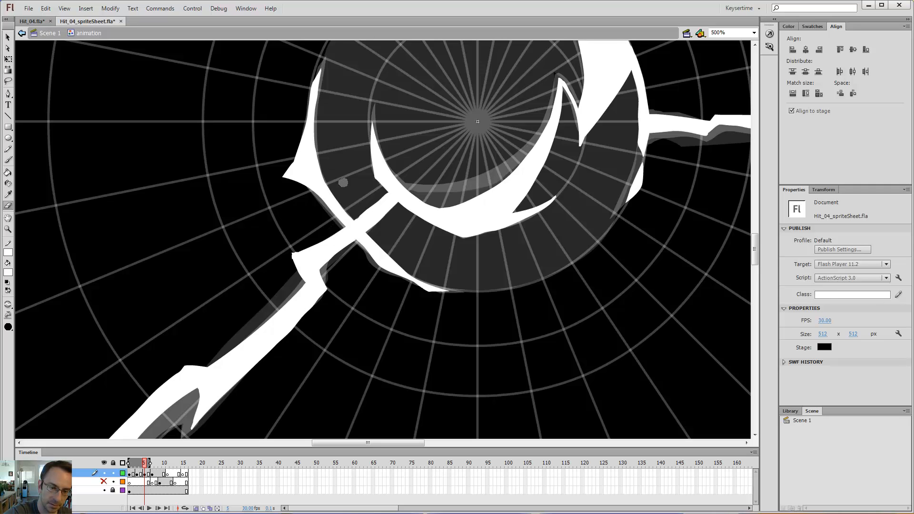
pyautogui.press(',')
pyautogui.press(',')
pyautogui.press('.')
pyautogui.press('.')
pyautogui.press('.')
pyautogui.press('.')
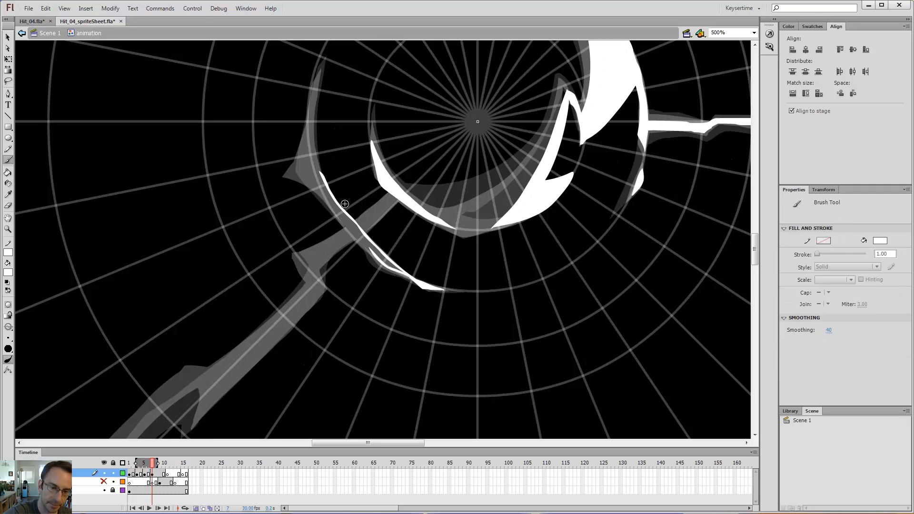
pyautogui.moveTo(324, 168); pyautogui.dragTo(354, 214)
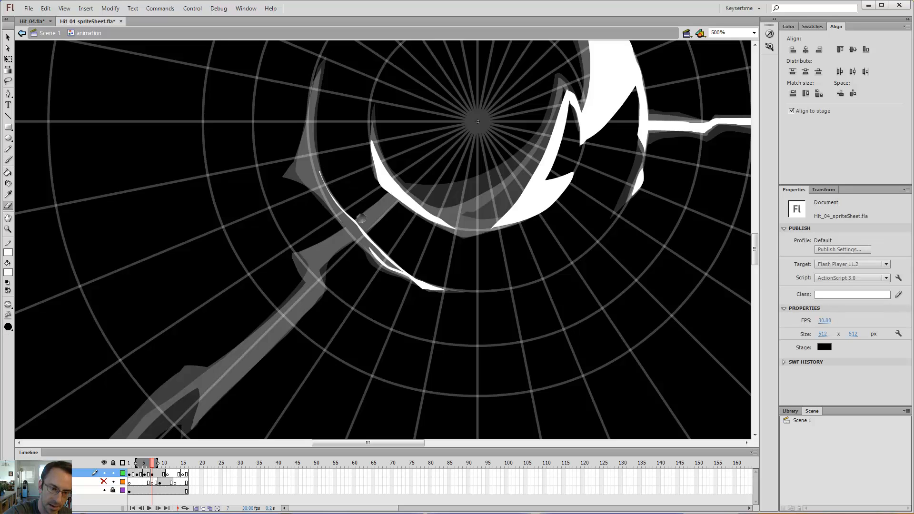
# Extend the thin arc line on frame 7 up to the arc's upper tip and outline the outer edge down to the spike.
pyautogui.press('b')
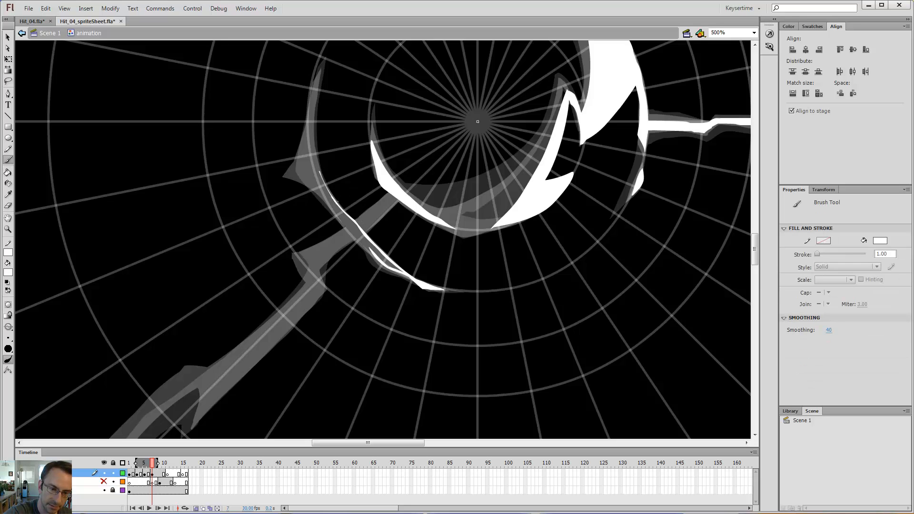
pyautogui.moveTo(314, 157)
pyautogui.mouseDown()
pyautogui.moveTo(311, 114)
pyautogui.moveTo(327, 170)
pyautogui.mouseUp()
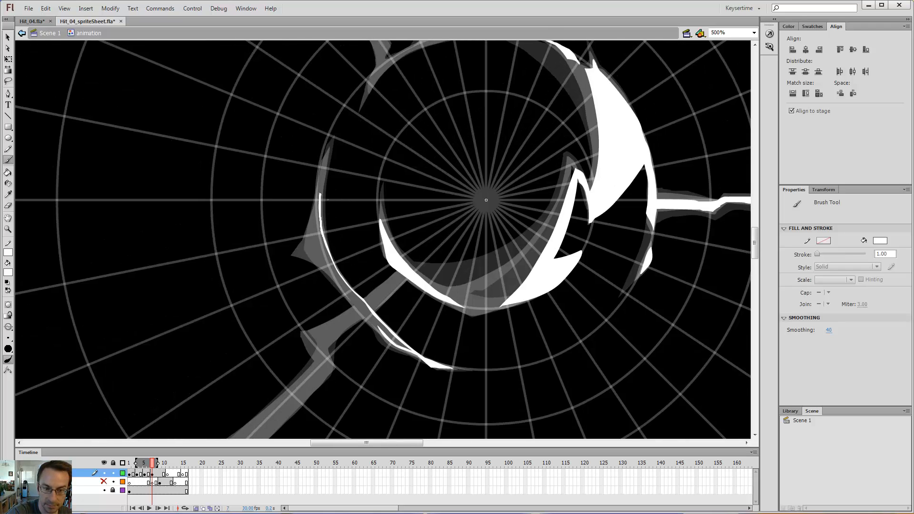
pyautogui.moveTo(322, 235); pyautogui.dragTo(326, 154)
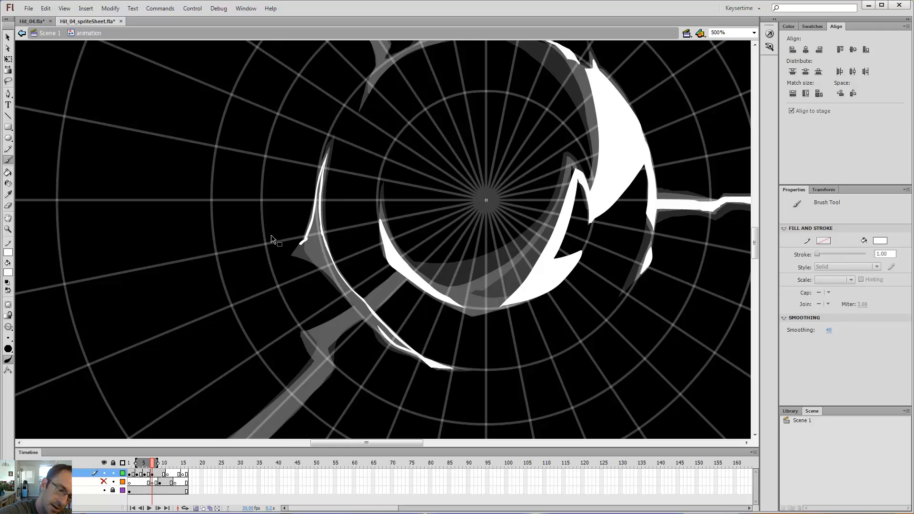
# Try sketching a long narrow bolt outward from the arc's spike at 250% zoom, and undo it.
pyautogui.hotkey('ctrl', '-')
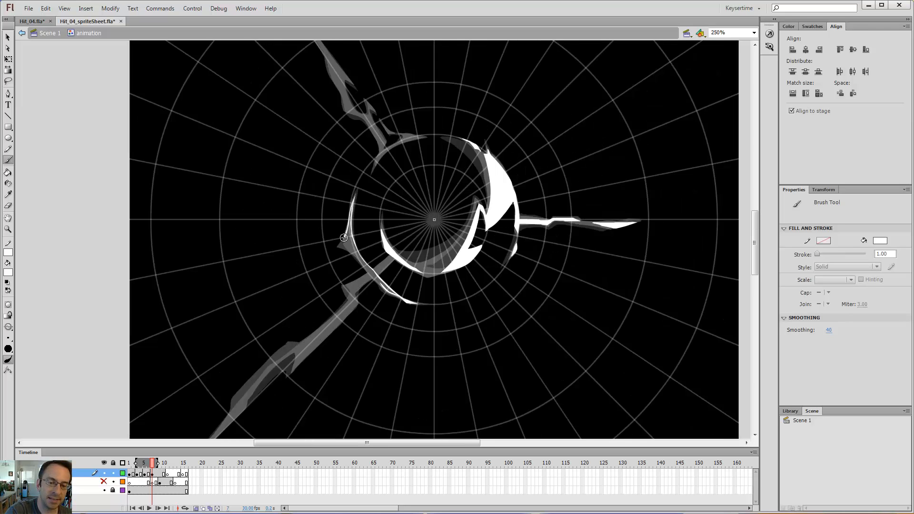
pyautogui.moveTo(344, 238)
pyautogui.mouseDown()
pyautogui.moveTo(262, 291)
pyautogui.moveTo(347, 257)
pyautogui.mouseUp()
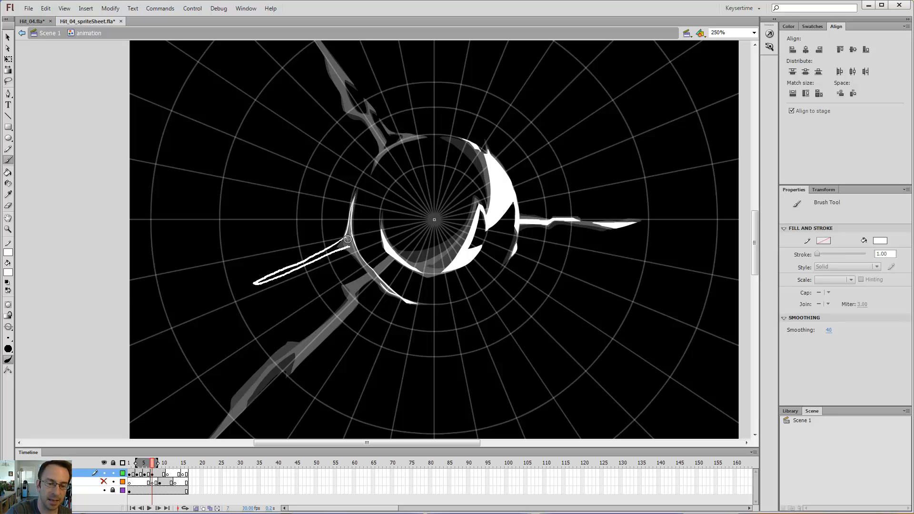
pyautogui.hotkey('ctrl', 'z')
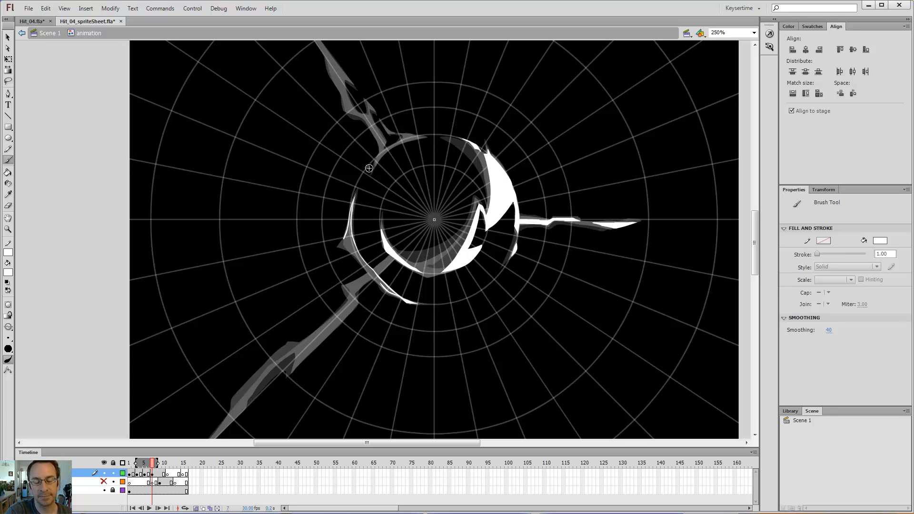
# Outline the arc's pointed outer spike and the edge below it on frame 7 with the brush, and fill the enclosed area white.
pyautogui.press('z')
pyautogui.click(358, 220)
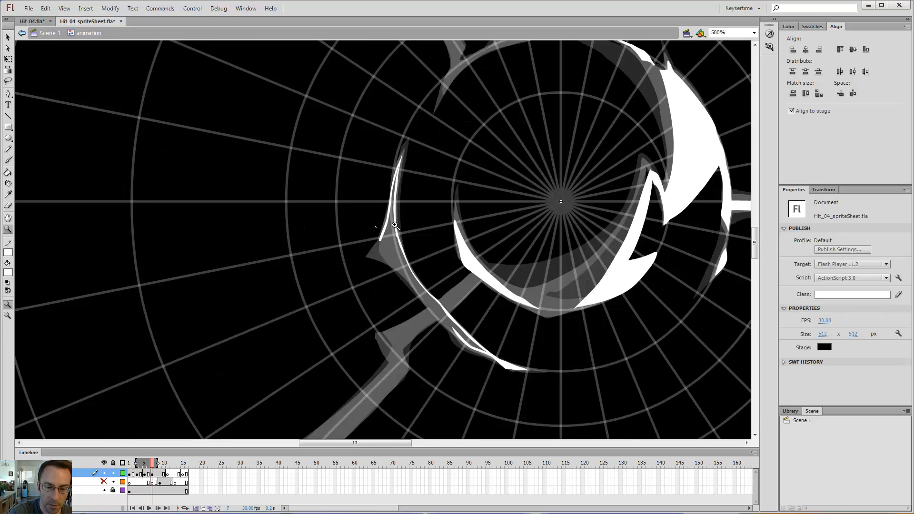
pyautogui.press('b')
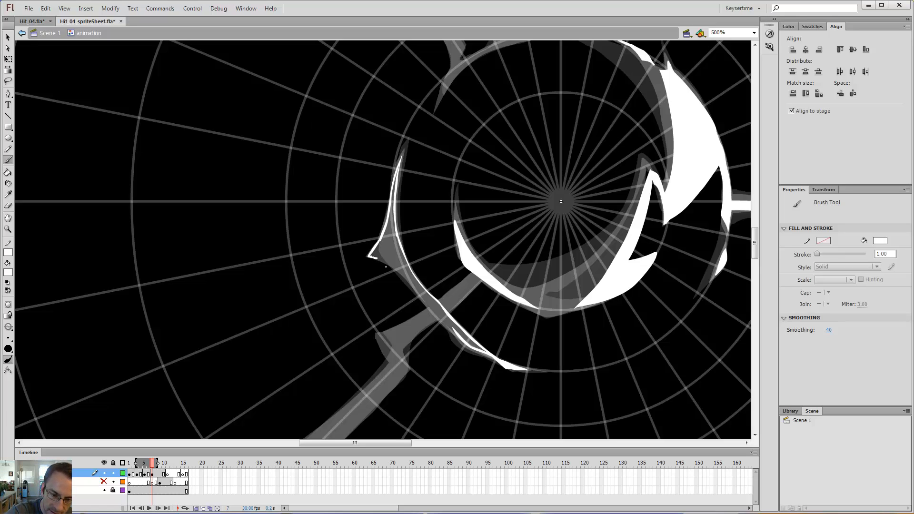
pyautogui.moveTo(389, 265); pyautogui.dragTo(398, 270)
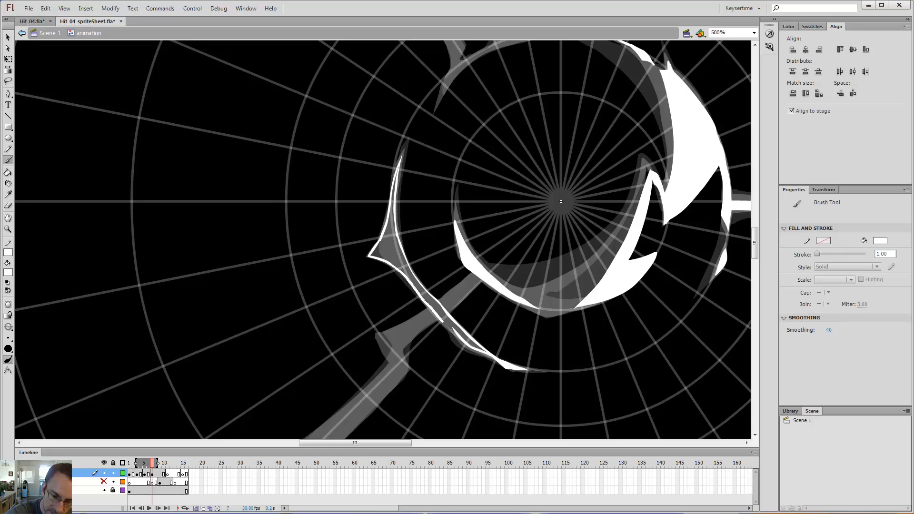
pyautogui.press('k')
pyautogui.click(412, 283)
# Compare the filled arc spike on frame 7 with the same section on the earlier keyframes.
pyautogui.hotkey('alt', ',')
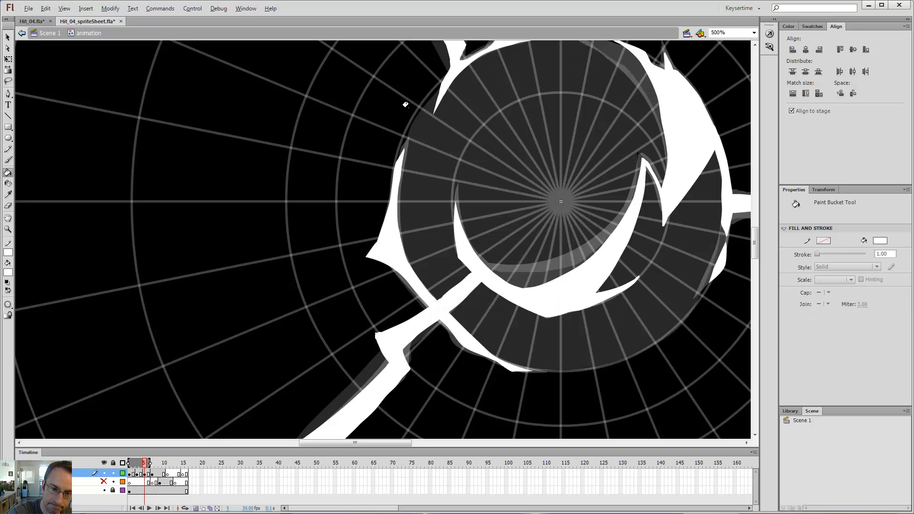
pyautogui.hotkey('alt', ',')
pyautogui.hotkey('alt', '.')
pyautogui.hotkey('alt', '.')
pyautogui.hotkey('alt', ',')
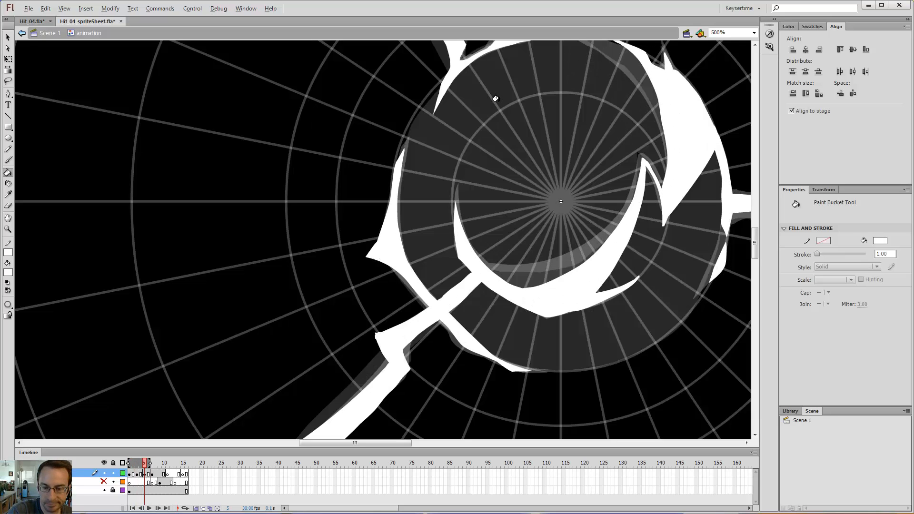
pyautogui.hotkey('alt', ',')
pyautogui.hotkey('alt', '.')
pyautogui.hotkey('alt', '.')
pyautogui.hotkey('ctrl', '-')
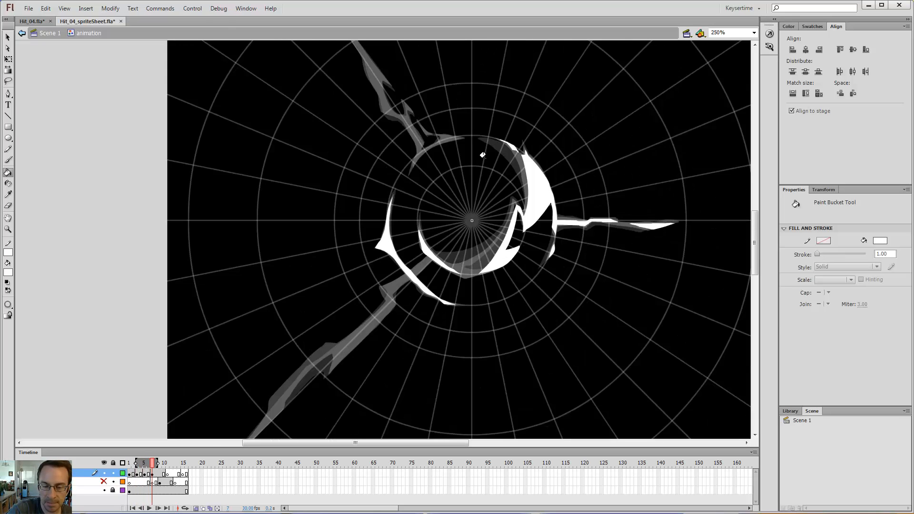
# Brush a thin bolt line on frame 7 from the inner crescent across the outer arc to the long bolt's kink.
pyautogui.press('z')
pyautogui.click(411, 270)
pyautogui.moveTo(437, 249); pyautogui.dragTo(578, 198)
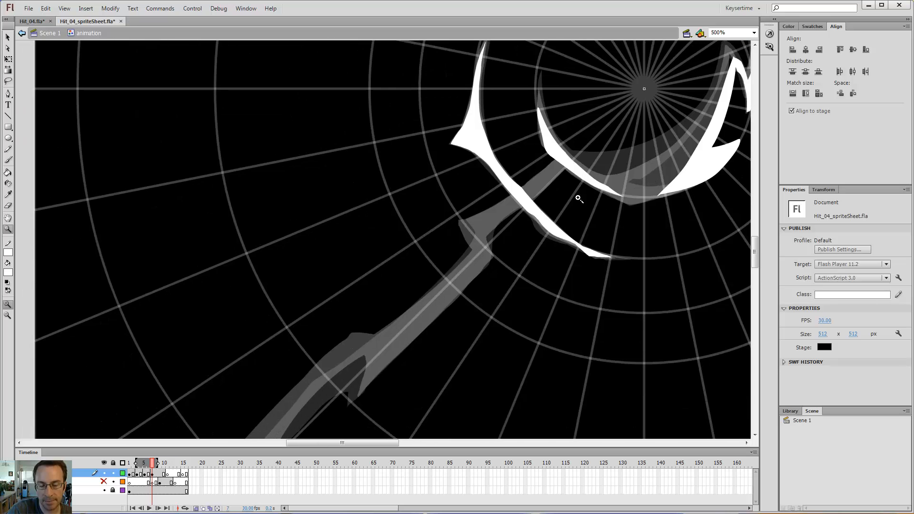
pyautogui.press('b')
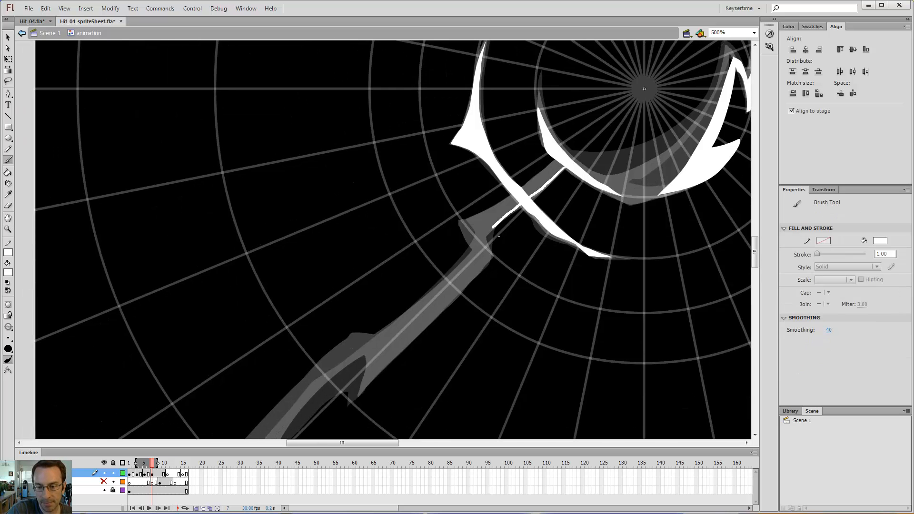
pyautogui.moveTo(486, 227); pyautogui.dragTo(484, 229)
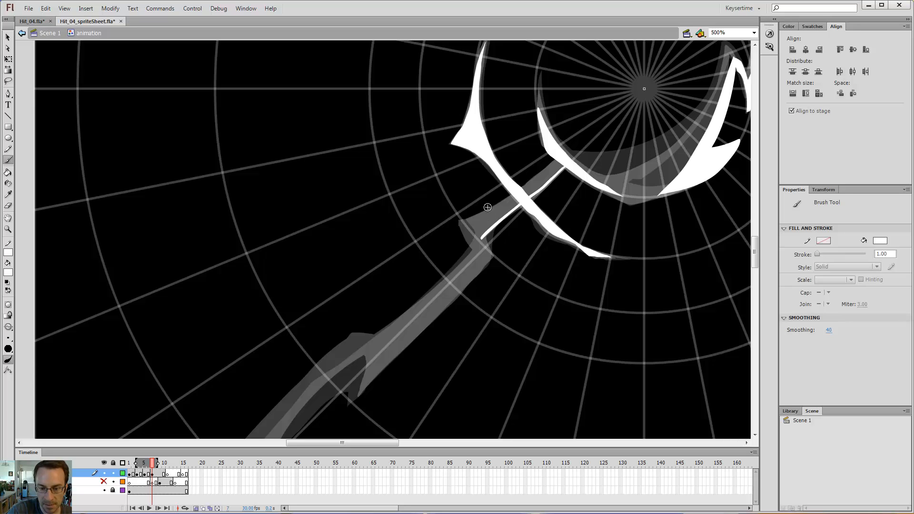
# Examine how the long bolt's kink beside the outer arc changes across frames 1, 3, 5 and 7.
pyautogui.hotkey('alt', ',')
pyautogui.hotkey('alt', ',')
pyautogui.hotkey('alt', ',')
pyautogui.hotkey('alt', '.')
pyautogui.hotkey('alt', '.')
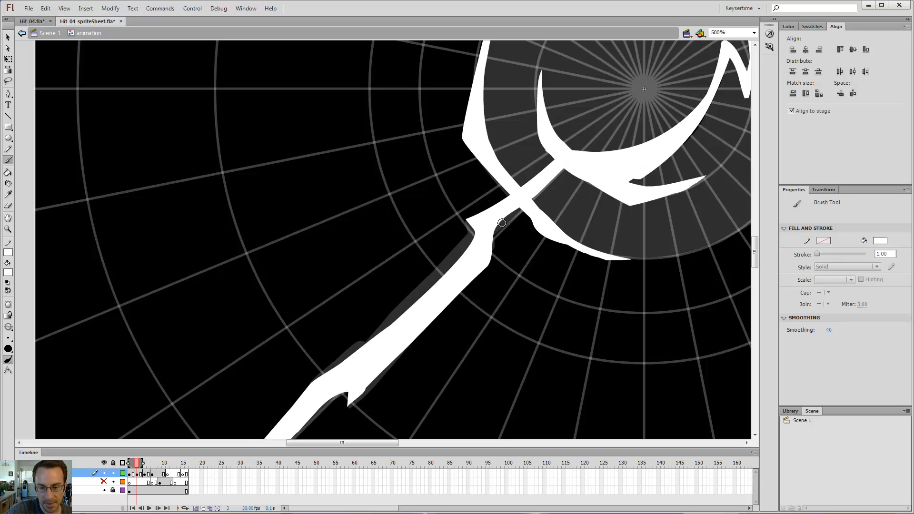
pyautogui.hotkey('alt', '.')
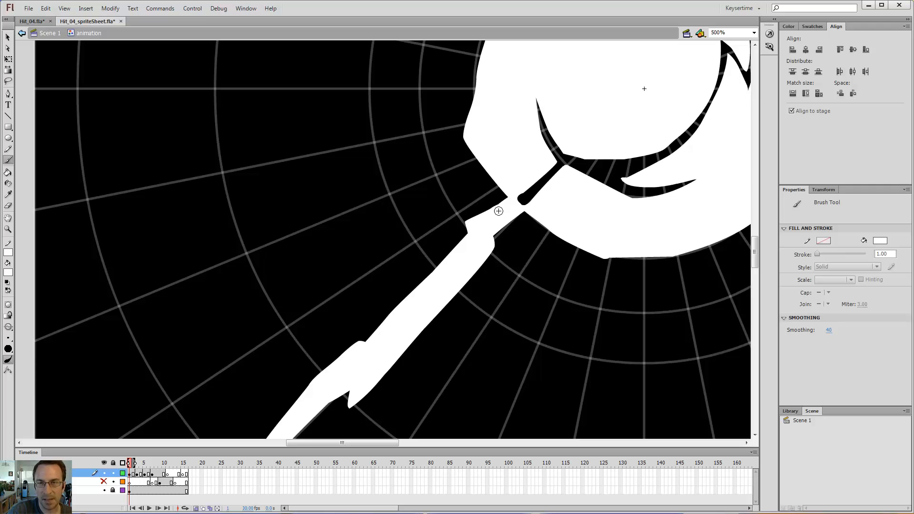
pyautogui.hotkey('alt', '.')
pyautogui.hotkey('alt', '.')
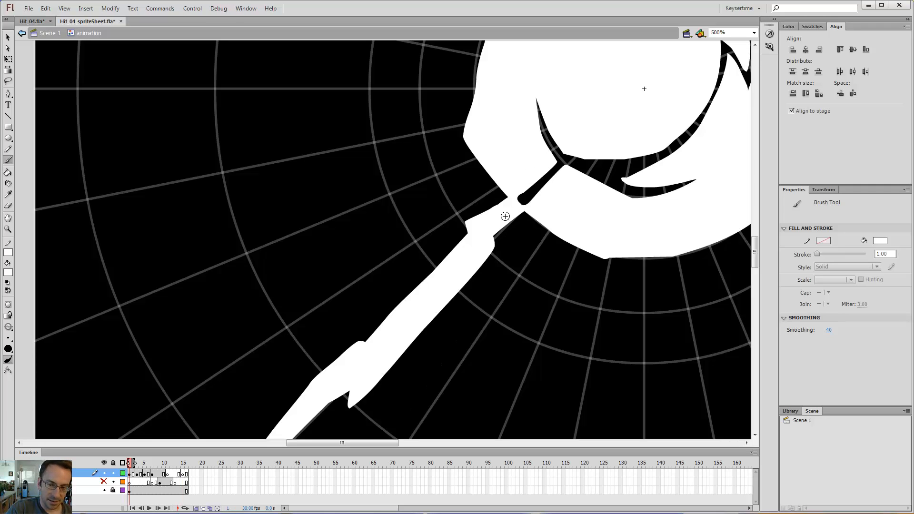
# Trim the underside of the long bolt's kink on frame 1 with the eraser, undoing a stray brush stroke there.
pyautogui.press('e')
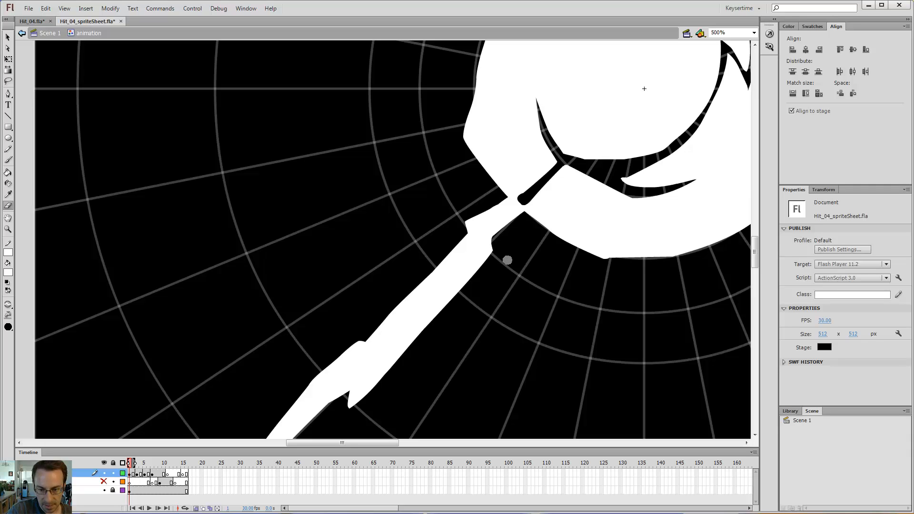
pyautogui.press('b')
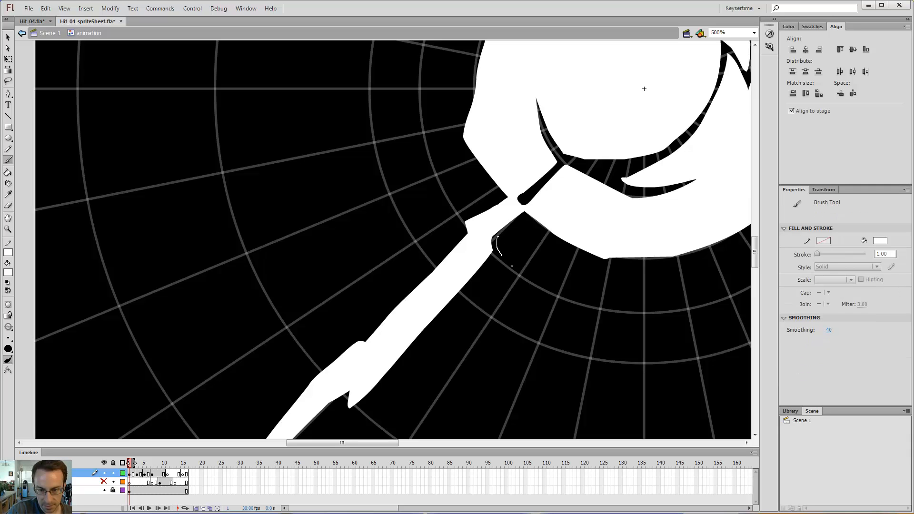
pyautogui.hotkey('ctrl', 'z')
# Check the bolt's trimmed kink on frame 1 against the shapes on frames 3 and 5.
pyautogui.press(',')
pyautogui.press('.')
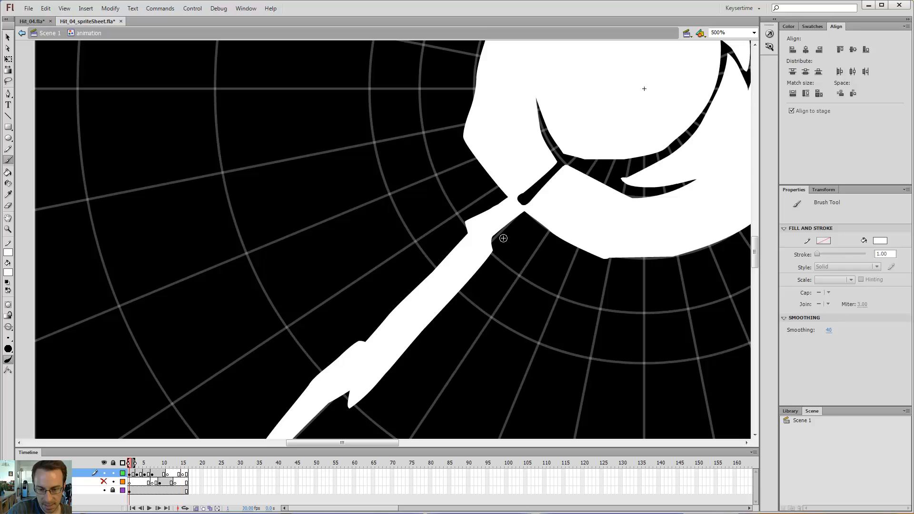
pyautogui.press('.')
pyautogui.press('.')
pyautogui.press('.')
pyautogui.press('.')
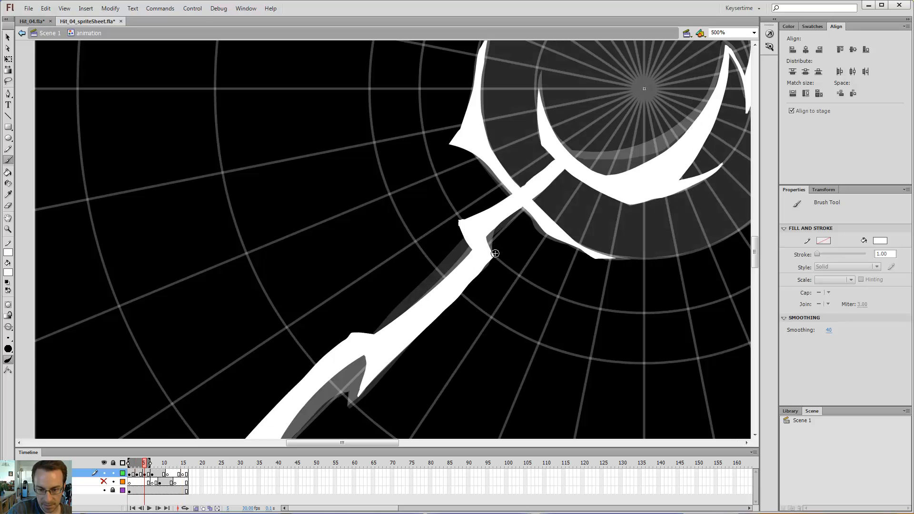
pyautogui.press(',')
pyautogui.press(',')
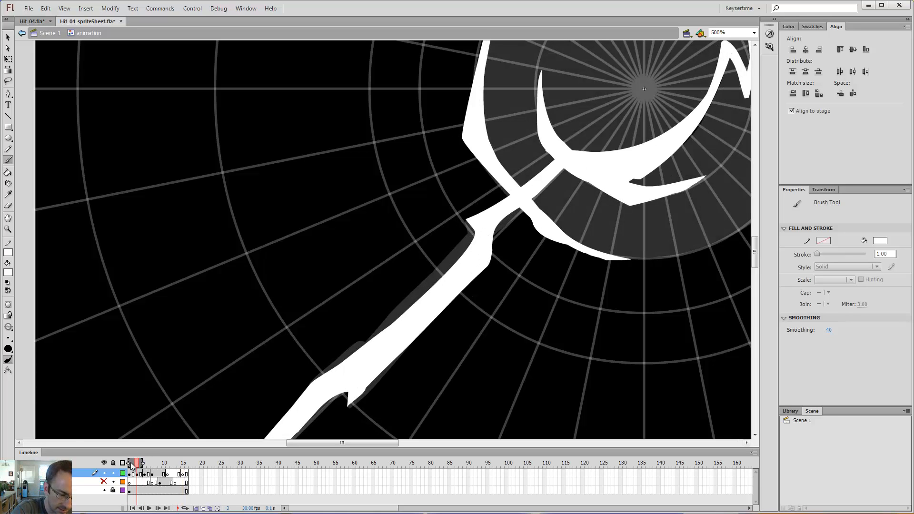
# Display the drawing layer as outlines and set the onion-skin range to include frames 1 through 5.
pyautogui.moveTo(129, 464); pyautogui.dragTo(132, 463)
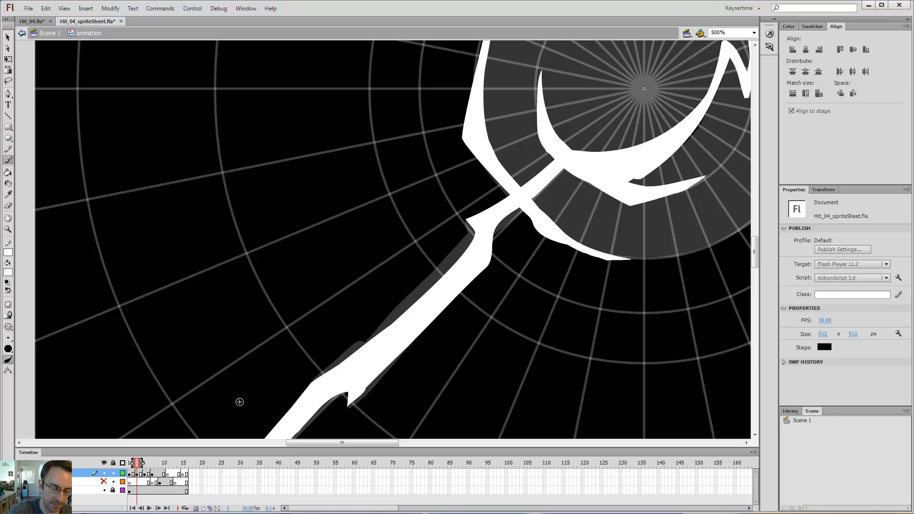
pyautogui.click(123, 473)
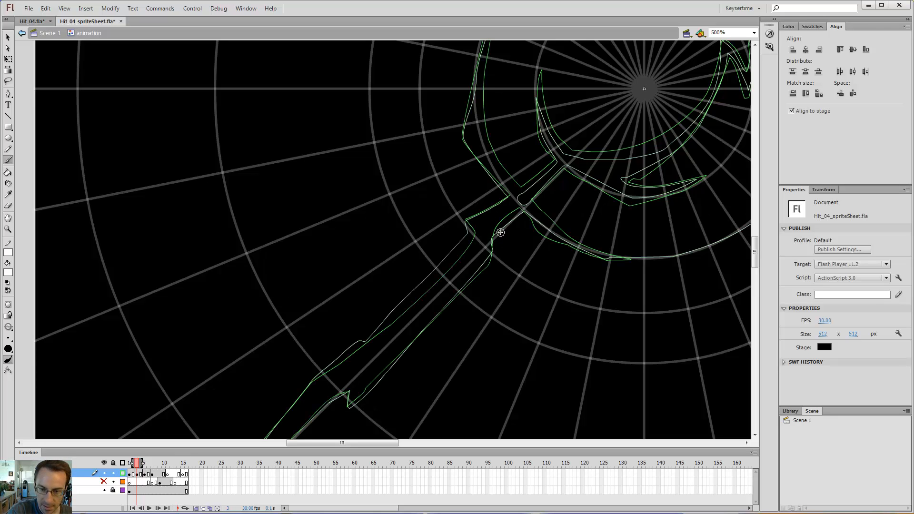
pyautogui.moveTo(144, 466); pyautogui.dragTo(147, 472)
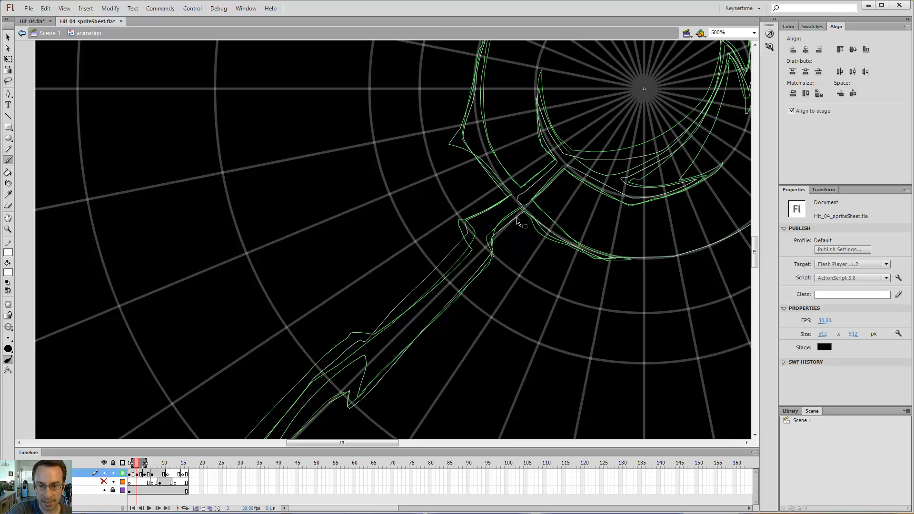
# Reshape the bolt's lower edge between the outer arc and the kink on frame 3, following the onion-skinned outlines.
pyautogui.press('v')
pyautogui.click(510, 212)
pyautogui.click(510, 218)
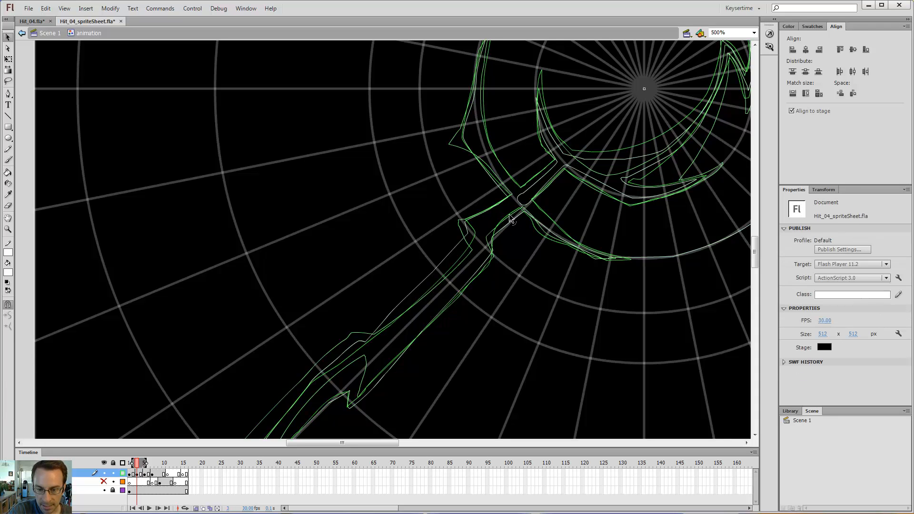
pyautogui.click(510, 213)
pyautogui.click(510, 218)
pyautogui.click(509, 213)
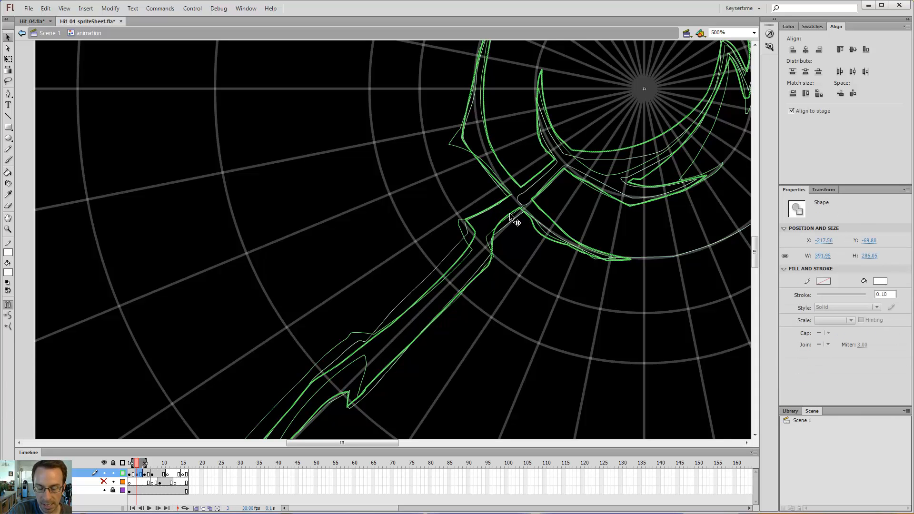
pyautogui.click(511, 218)
pyautogui.click(510, 214)
pyautogui.click(510, 218)
pyautogui.click(509, 215)
pyautogui.press('b')
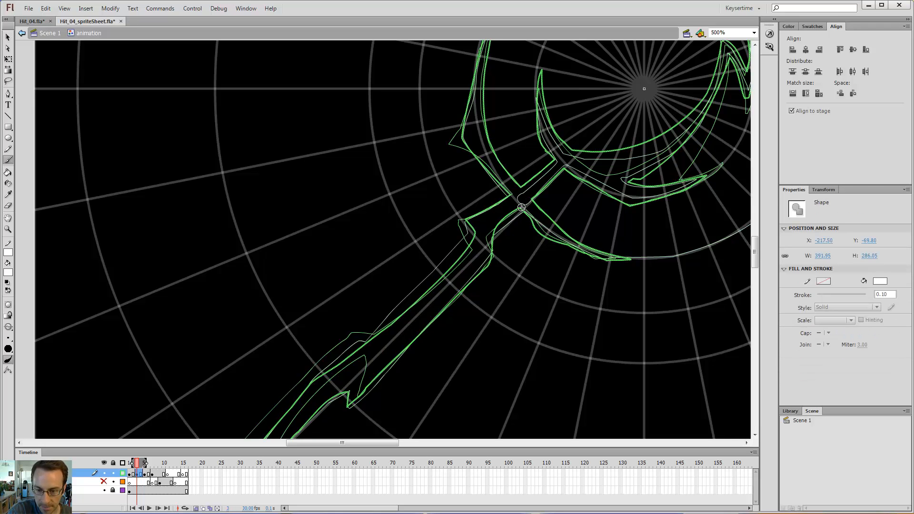
pyautogui.moveTo(525, 206); pyautogui.dragTo(533, 215)
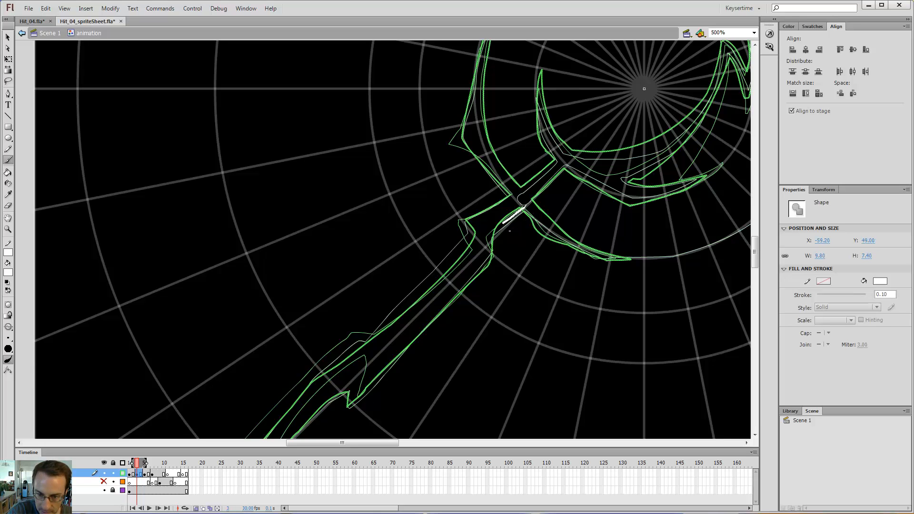
pyautogui.hotkey('ctrl', 'z')
pyautogui.press('k')
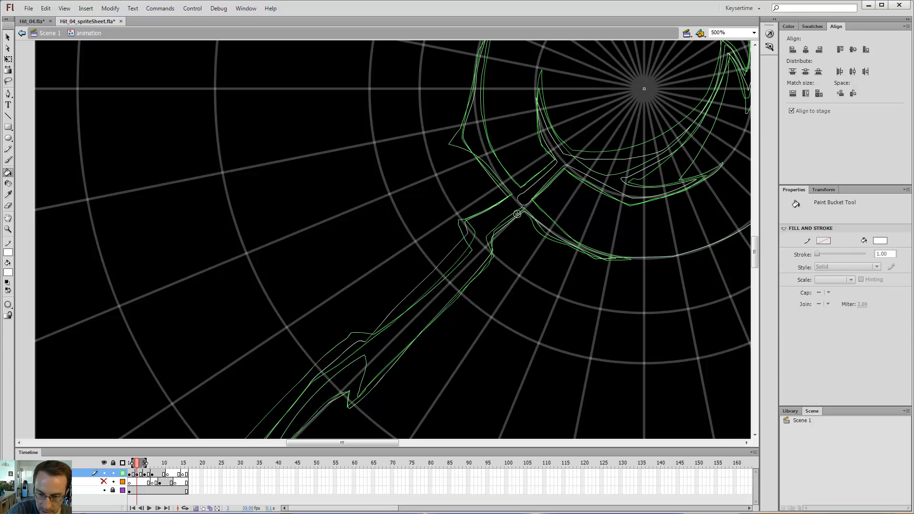
# Refine the lower corner of the bolt's kink on frame 3 with a short brush stroke and small erasures.
pyautogui.press('v')
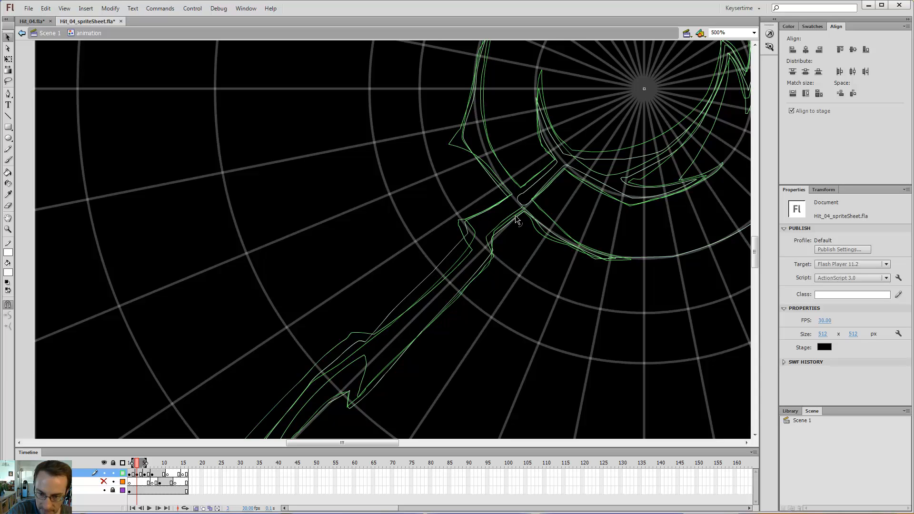
pyautogui.press('e')
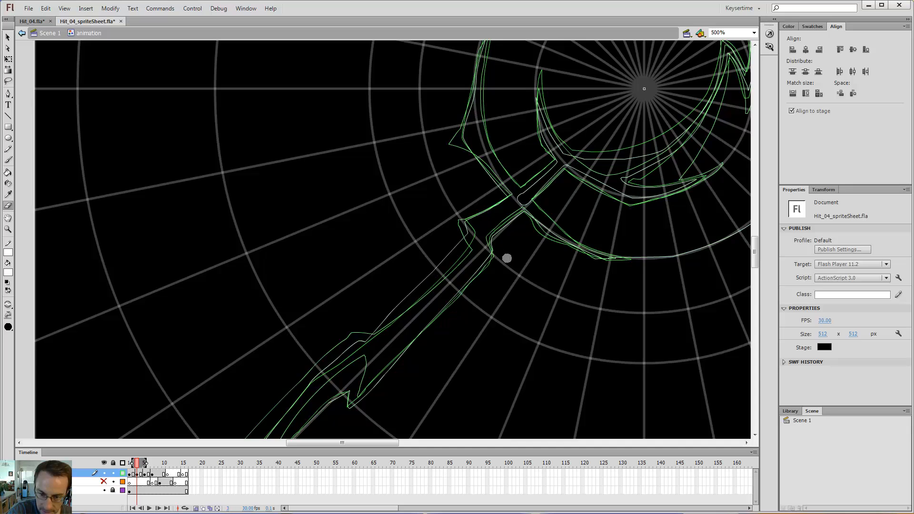
pyautogui.press('b')
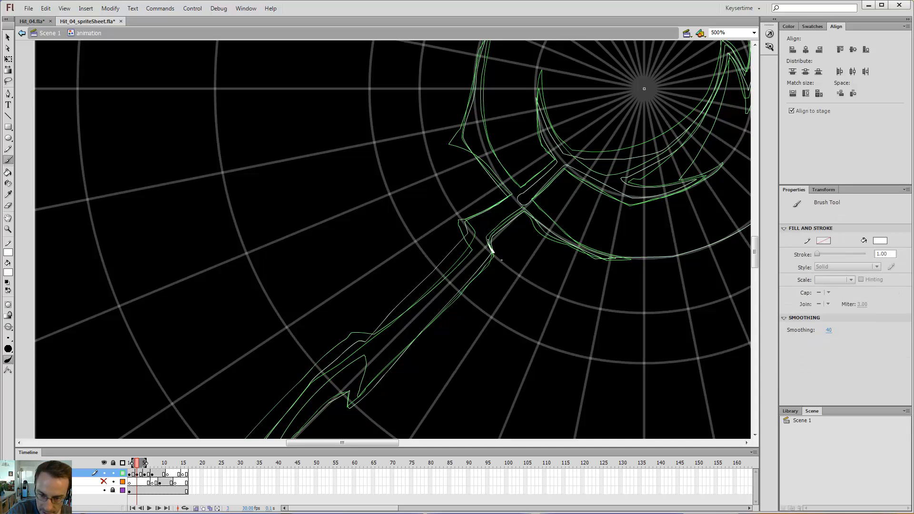
pyautogui.press('k')
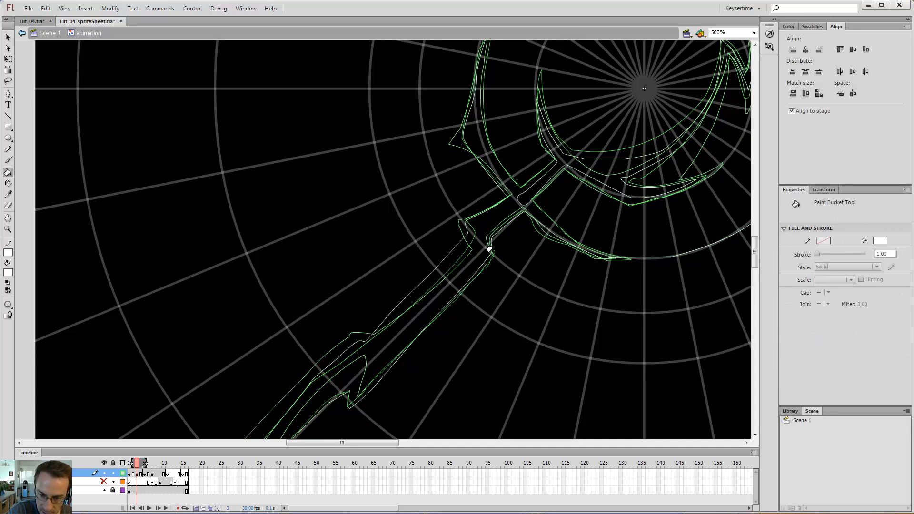
pyautogui.press('e')
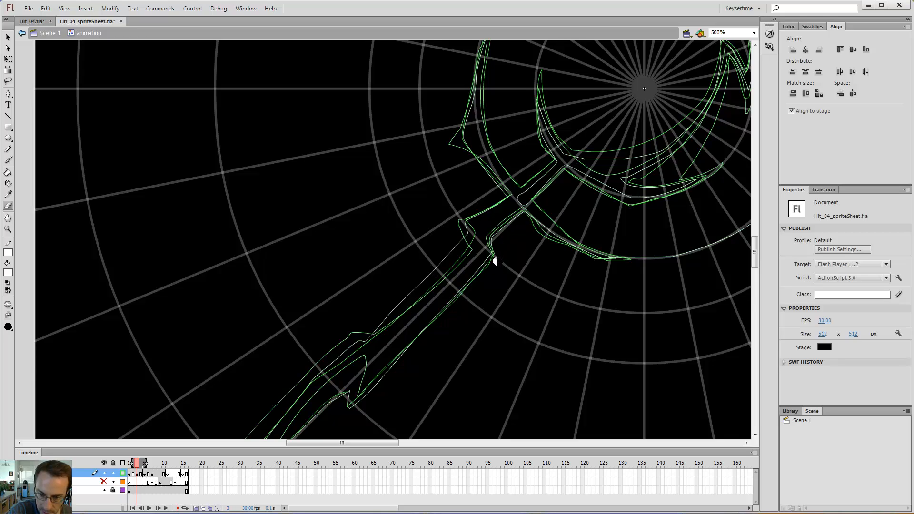
pyautogui.moveTo(498, 260)
pyautogui.mouseDown()
pyautogui.moveTo(482, 278)
pyautogui.moveTo(497, 258)
pyautogui.moveTo(460, 302)
pyautogui.moveTo(495, 262)
pyautogui.mouseUp()
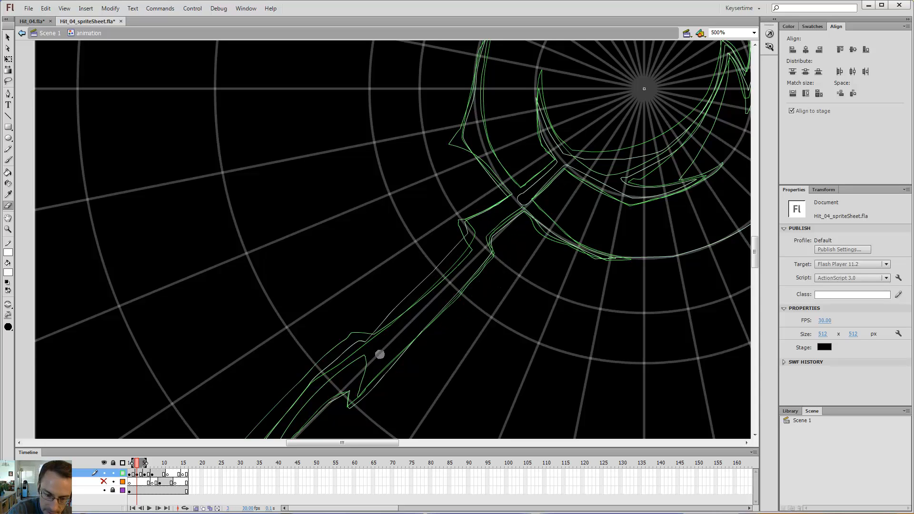
# Brush along the bolt's lower edge just above the pointed notch on frame 3 to match the neighbouring outlines.
pyautogui.press('v')
pyautogui.click(366, 391)
pyautogui.click(378, 390)
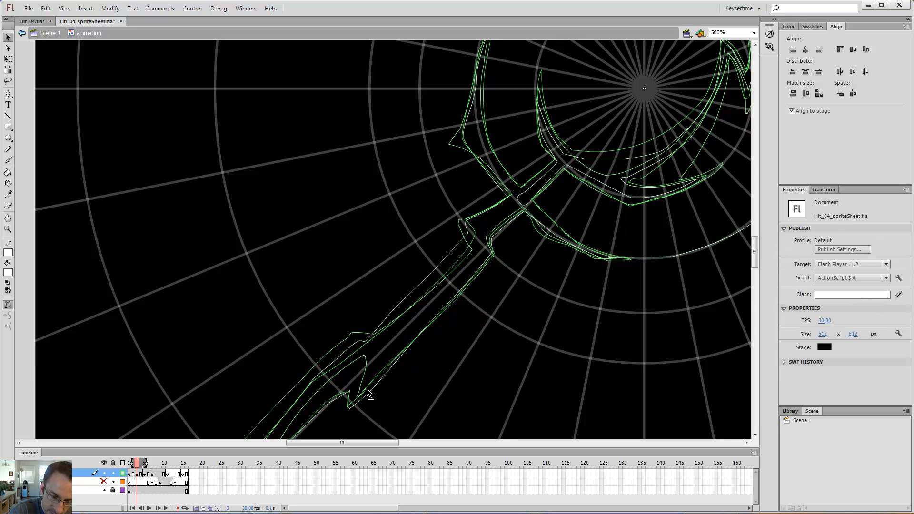
pyautogui.press('b')
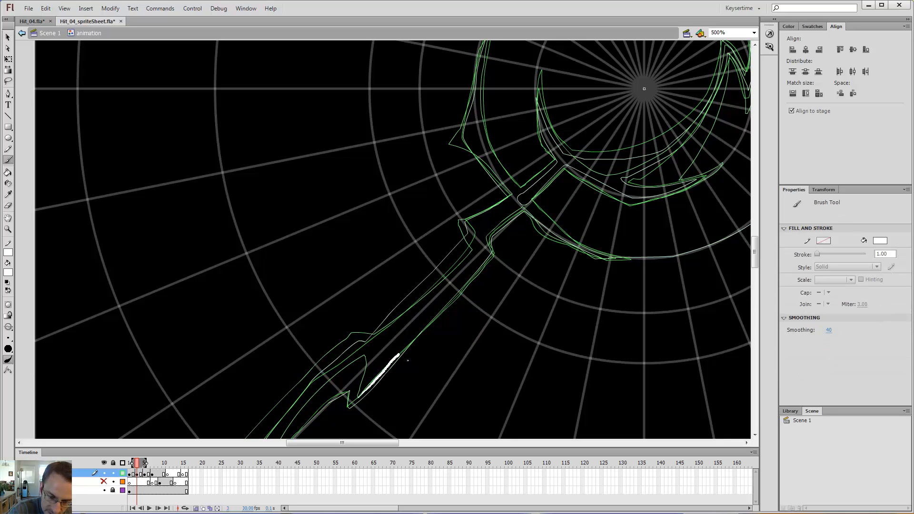
pyautogui.moveTo(400, 354); pyautogui.dragTo(419, 326)
# Erase along the bolt's lower edge just outward of the pointed notch on frame 3.
pyautogui.moveTo(387, 379)
pyautogui.mouseDown()
pyautogui.moveTo(361, 391)
pyautogui.moveTo(408, 349)
pyautogui.moveTo(435, 272)
pyautogui.mouseUp()
pyautogui.press('space')
pyautogui.press('space')
pyautogui.press('e')
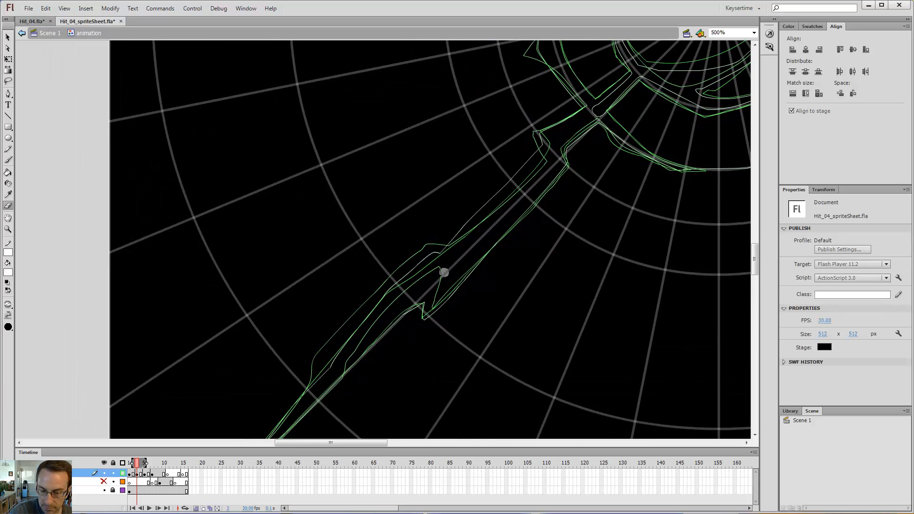
pyautogui.press('b')
pyautogui.press('e')
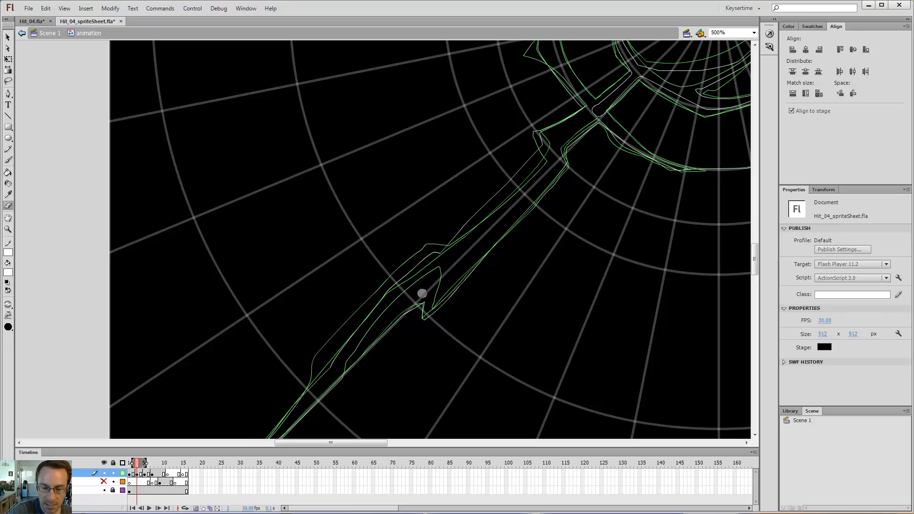
pyautogui.moveTo(420, 309)
pyautogui.mouseDown()
pyautogui.moveTo(423, 299)
pyautogui.moveTo(392, 322)
pyautogui.moveTo(357, 374)
pyautogui.moveTo(390, 354)
pyautogui.mouseUp()
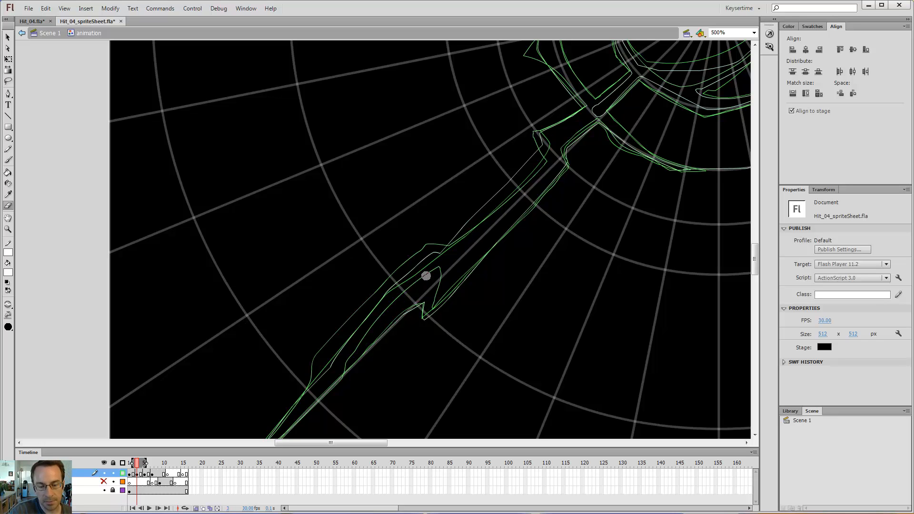
# Nudge the pointed notch's corners into line on frame 3 and trim the lower edge just above the notch.
pyautogui.press('v')
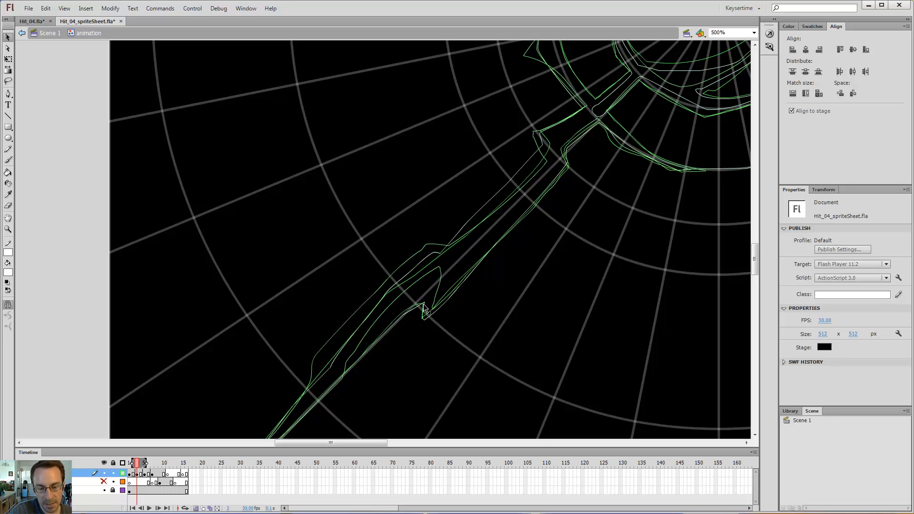
pyautogui.moveTo(424, 304); pyautogui.dragTo(425, 301)
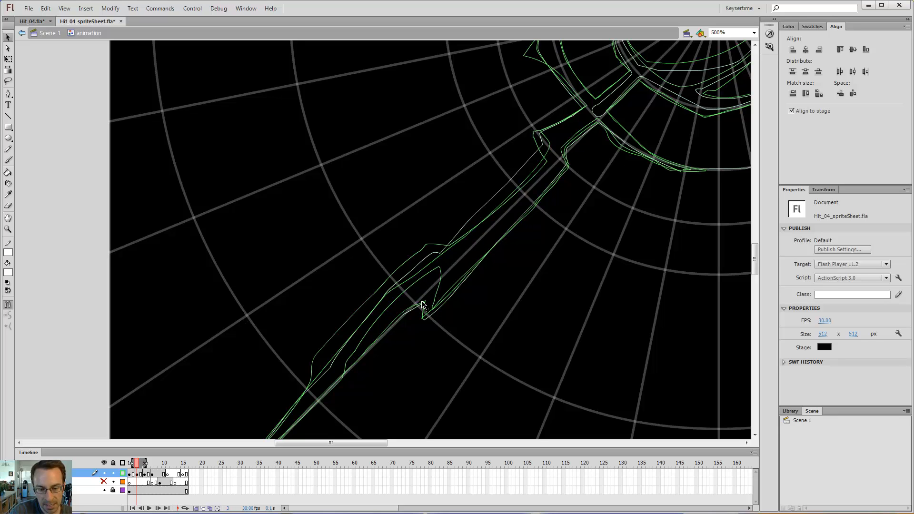
pyautogui.moveTo(431, 313); pyautogui.dragTo(429, 314)
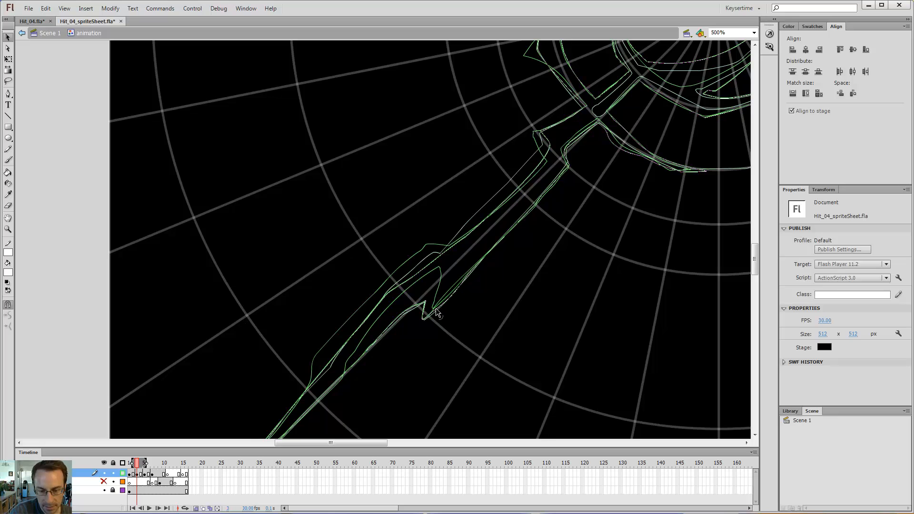
pyautogui.press('e')
pyautogui.moveTo(438, 312); pyautogui.dragTo(481, 270)
pyautogui.press('b')
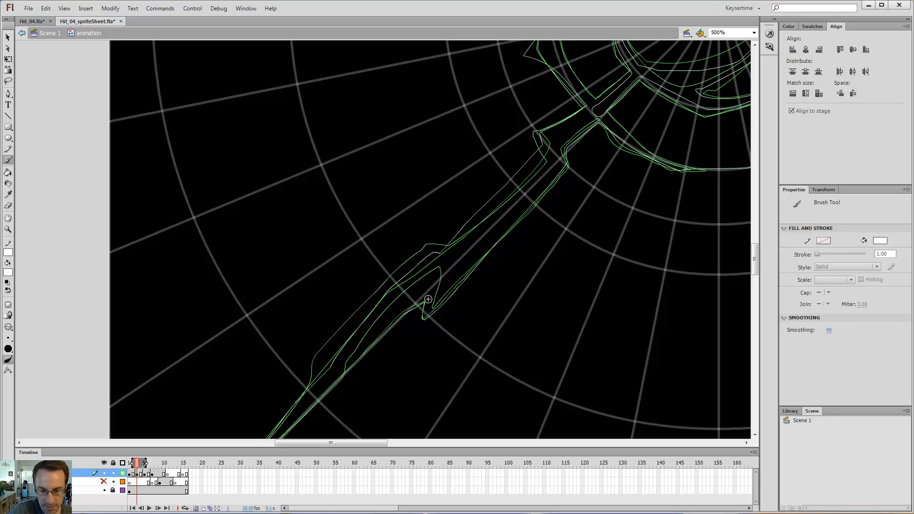
pyautogui.press('v')
pyautogui.doubleClick(456, 243)
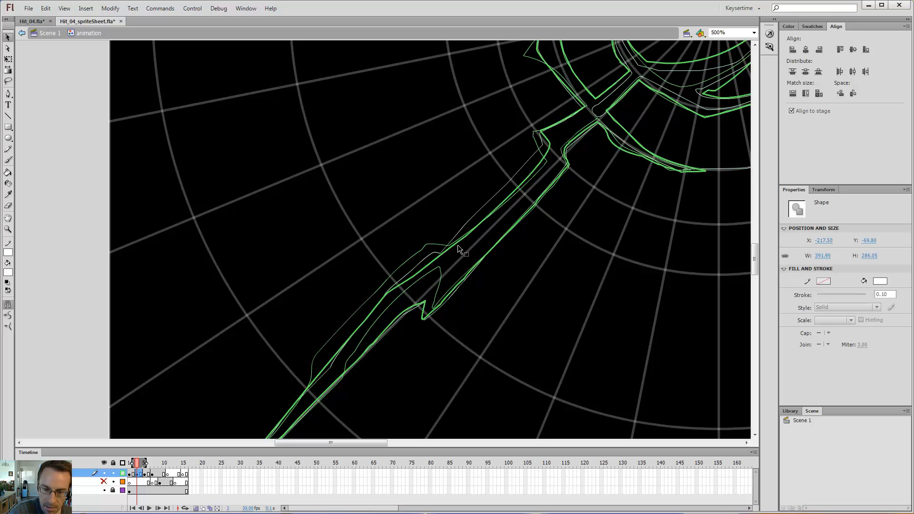
# Erase the bolt's bulging upper edge between the kink and the bump on frame 1, following the onion-skinned outline.
pyautogui.press(',')
pyautogui.press(',')
pyautogui.click(467, 222)
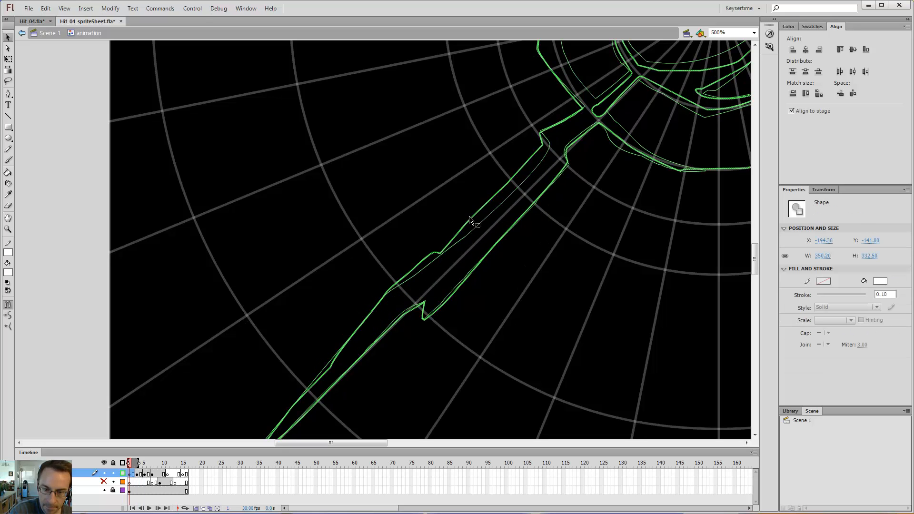
pyautogui.press('e')
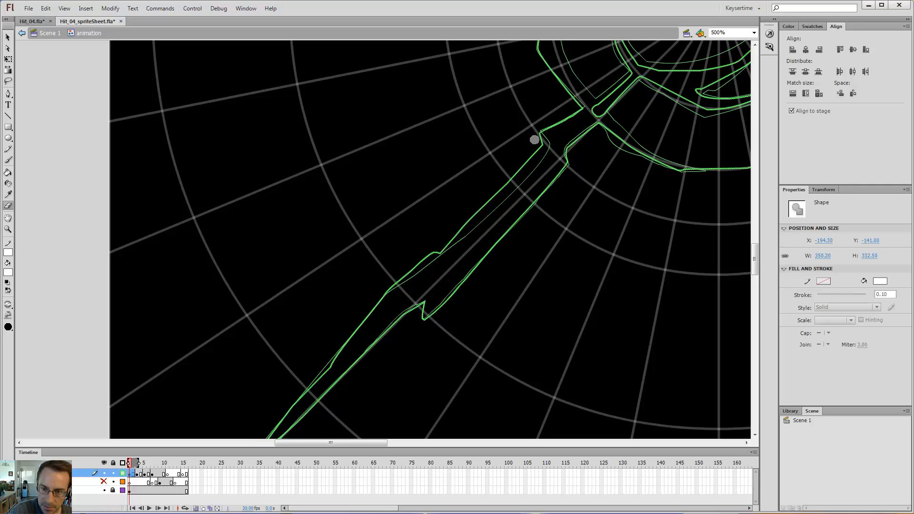
pyautogui.moveTo(534, 139)
pyautogui.mouseDown()
pyautogui.moveTo(536, 153)
pyautogui.moveTo(450, 232)
pyautogui.mouseUp()
pyautogui.moveTo(522, 168)
pyautogui.mouseDown()
pyautogui.moveTo(424, 255)
pyautogui.moveTo(515, 171)
pyautogui.mouseUp()
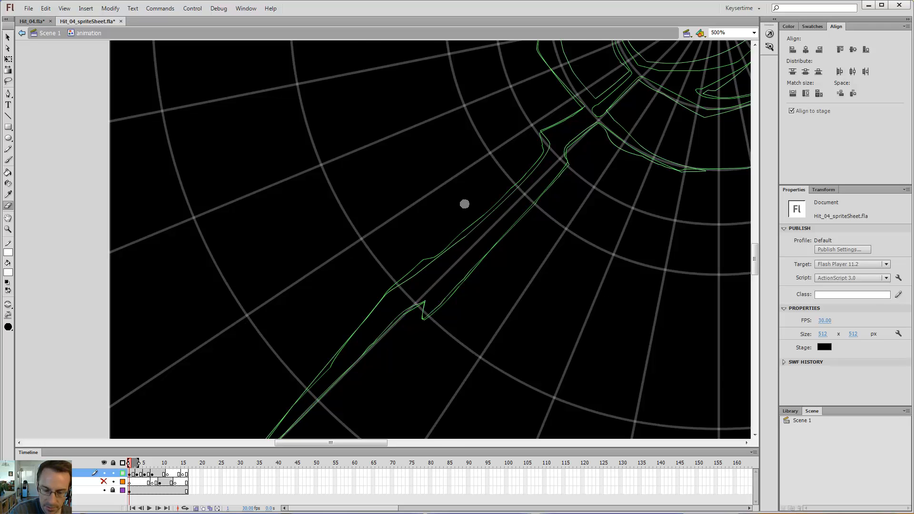
# Adjust the bolt's edge between the notch and the tip on frame 1, and return the drawing layer to filled display without onion skinning.
pyautogui.hotkey('ctrl', '-')
pyautogui.press('v')
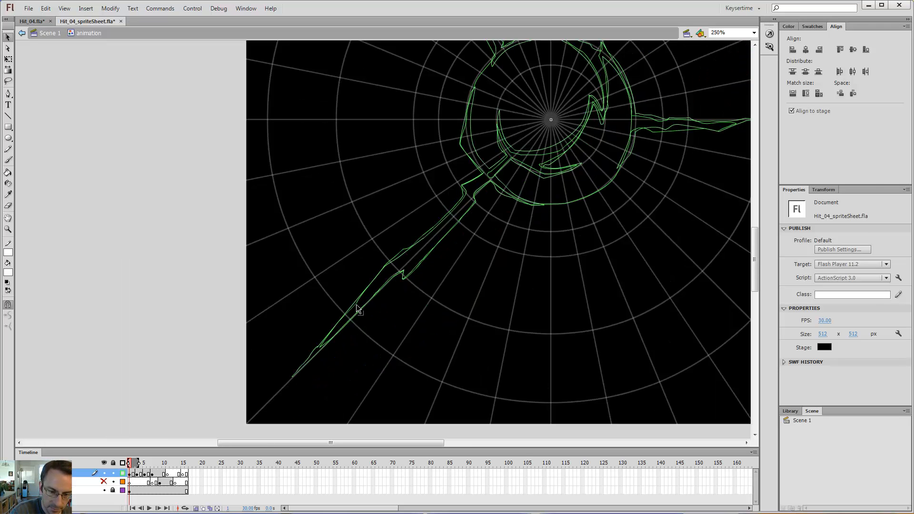
pyautogui.doubleClick(356, 304)
pyautogui.click(356, 290)
pyautogui.moveTo(357, 302); pyautogui.dragTo(362, 291)
pyautogui.click(123, 473)
# Step back and forth through frames 1 to 7 to review how the bolt and arcs change.
pyautogui.press('.')
pyautogui.press('.')
pyautogui.press('.')
pyautogui.press('.')
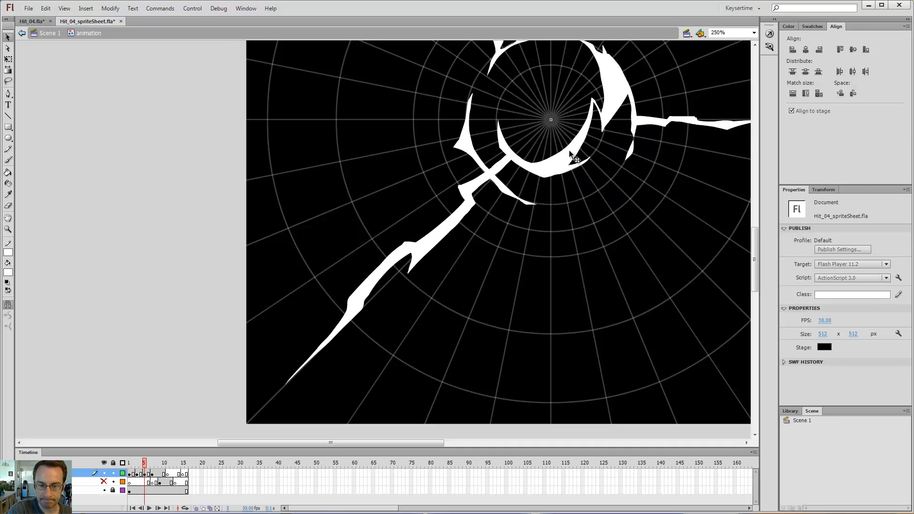
pyautogui.press(',')
pyautogui.press(',')
pyautogui.press(',')
pyautogui.press(',')
pyautogui.press('.')
pyautogui.press('.')
pyautogui.press('.')
pyautogui.press(',')
pyautogui.press(',')
pyautogui.press(',')
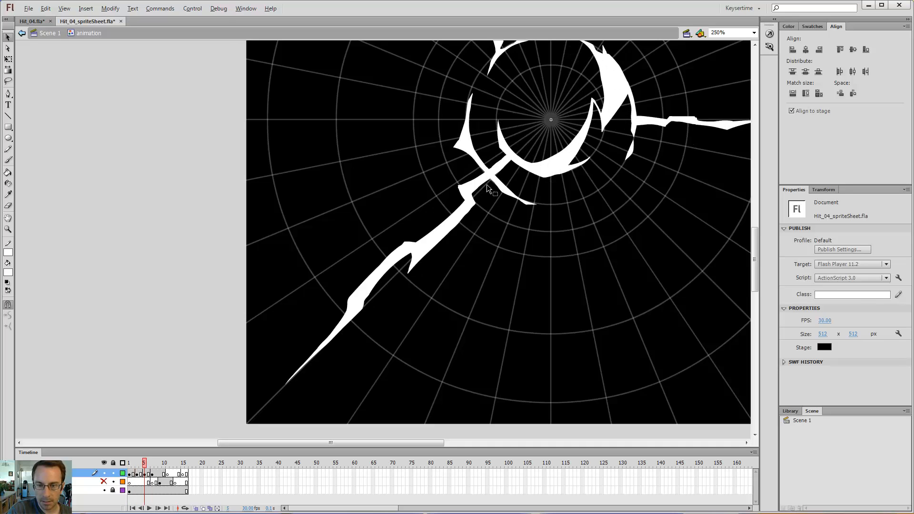
pyautogui.press('.')
pyautogui.press('.')
pyautogui.press('.')
pyautogui.press('.')
pyautogui.press('.')
pyautogui.press('.')
# Turn on onion skinning and brush the bolt's upper edge from the inner crescent to the kink's outer corner on frame 7.
pyautogui.press('z')
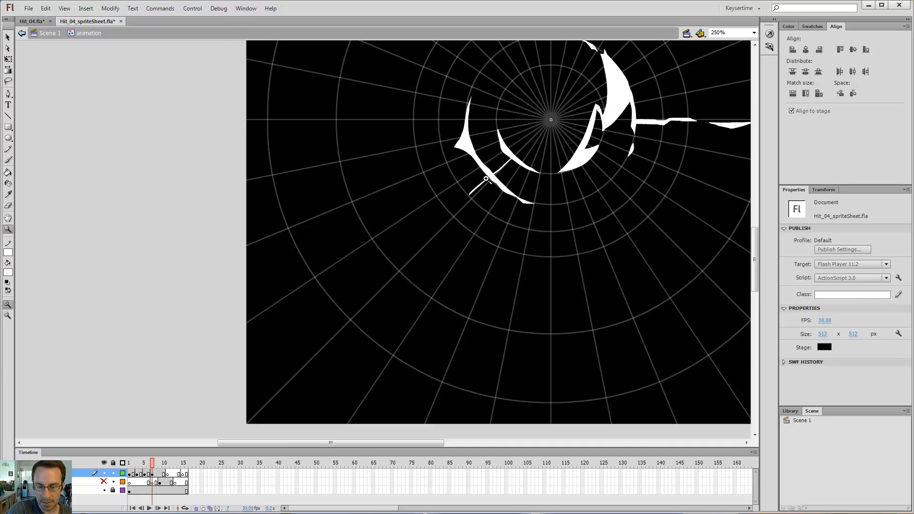
pyautogui.click(512, 157)
pyautogui.press('b')
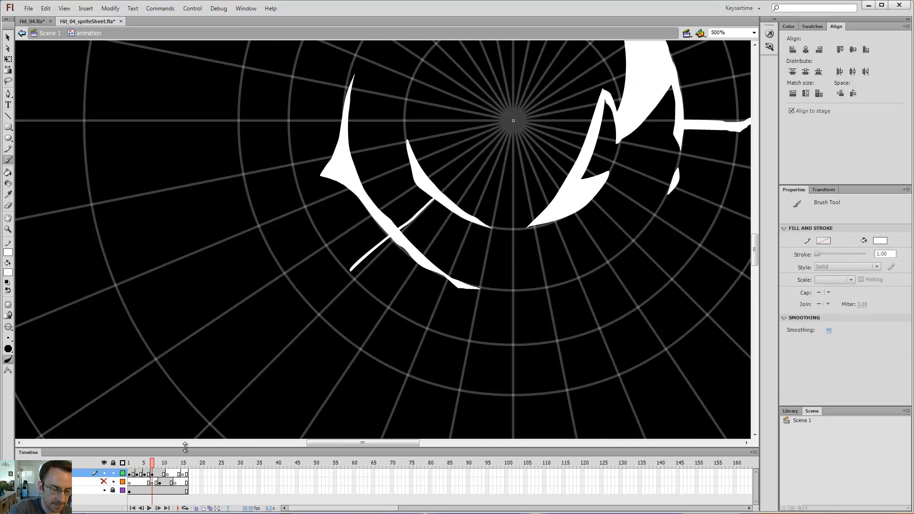
pyautogui.click(195, 508)
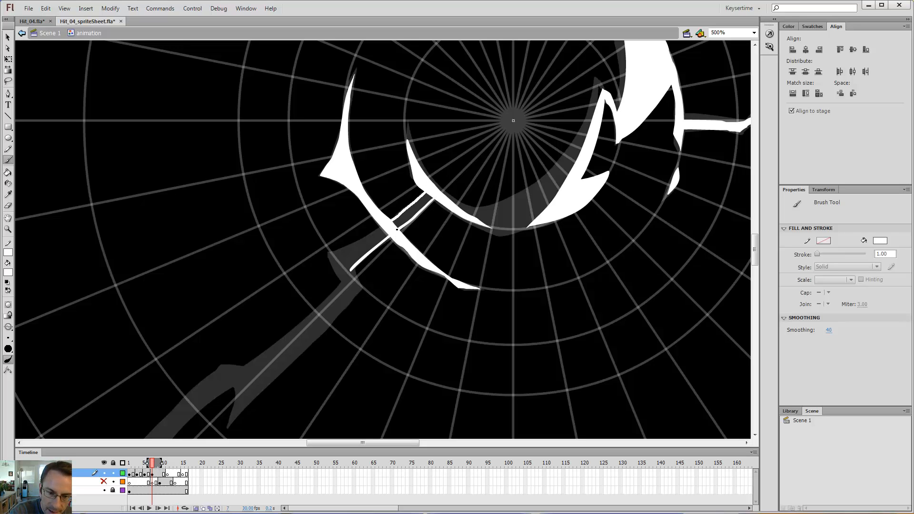
pyautogui.moveTo(380, 228); pyautogui.dragTo(345, 248)
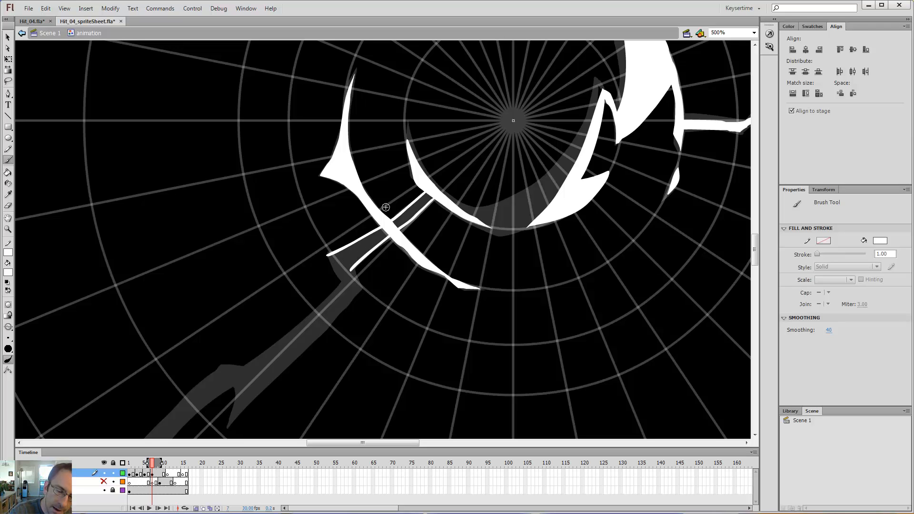
# Dab a small brush mark above the kink's outer corner on frame 3.
pyautogui.press(',')
pyautogui.press(',')
pyautogui.press(',')
pyautogui.press(',')
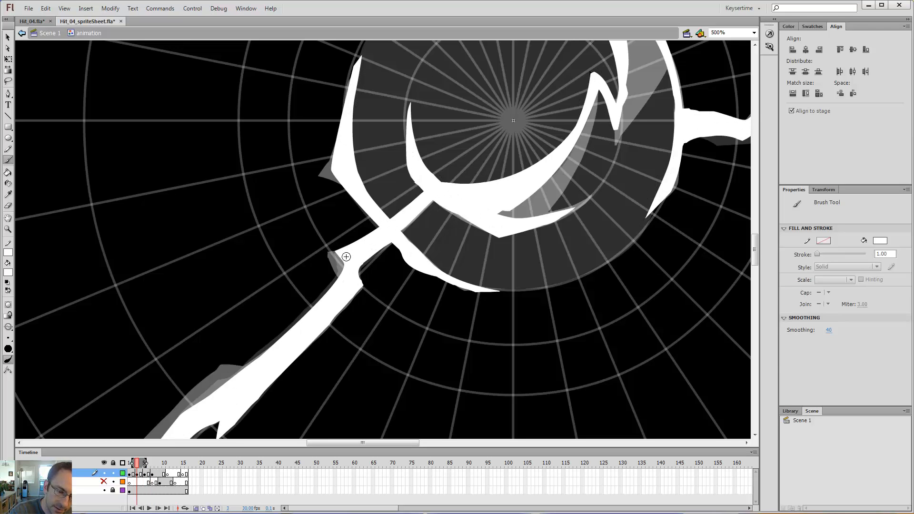
pyautogui.press('v')
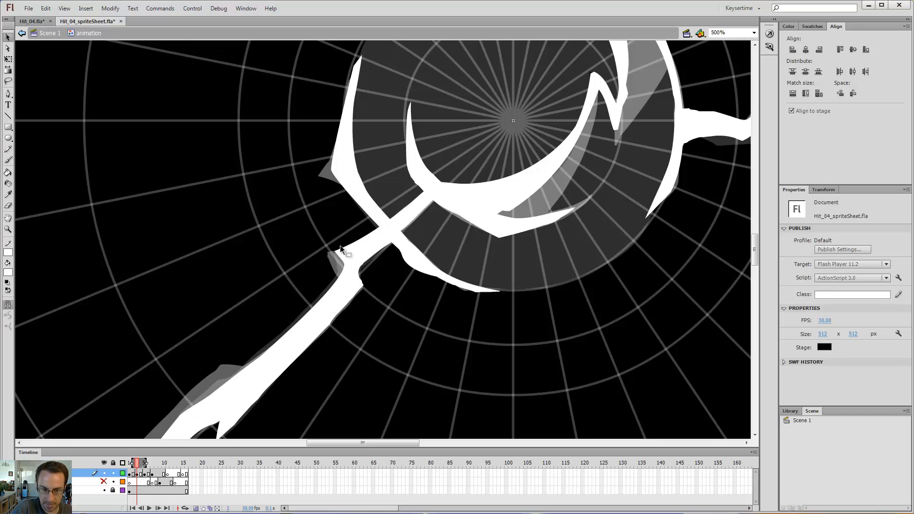
pyautogui.press('b')
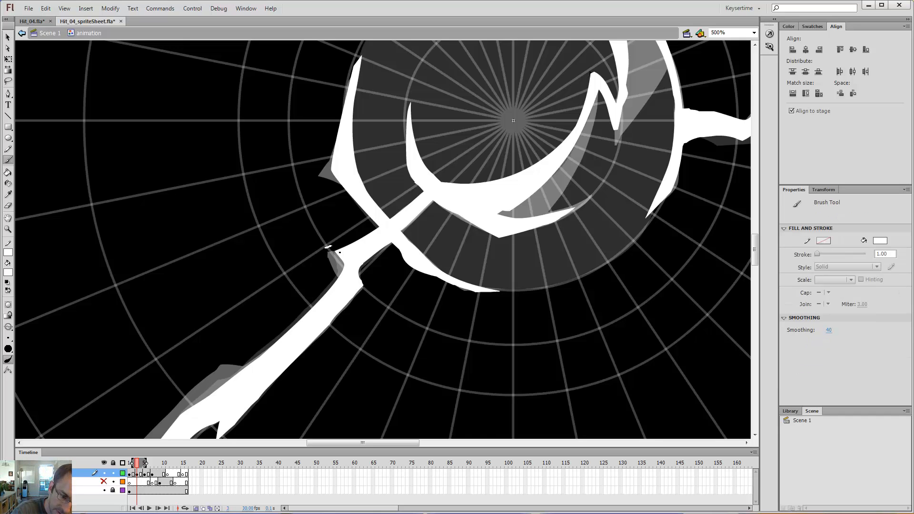
# Brush the short slanted edge down from the kink's outer corner on frame 7, following the onion-skinned bolt.
pyautogui.press('.')
pyautogui.press('.')
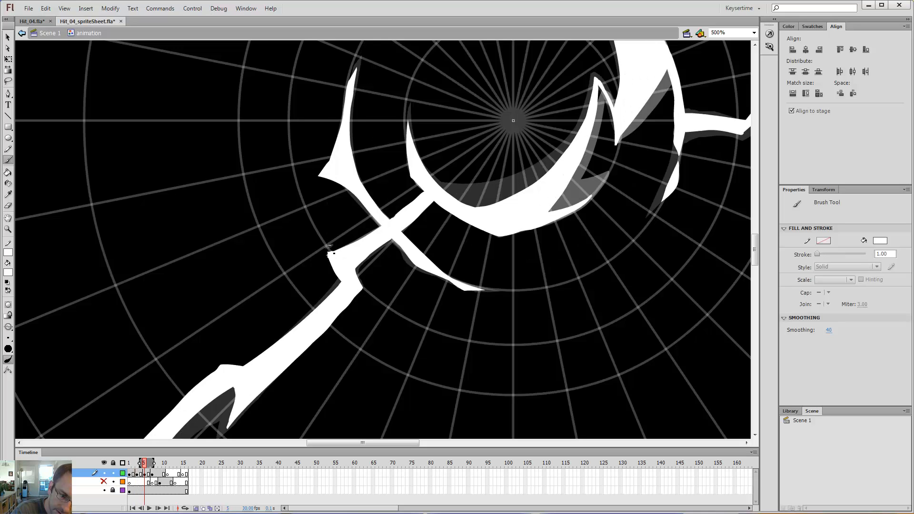
pyautogui.press('.')
pyautogui.press('.')
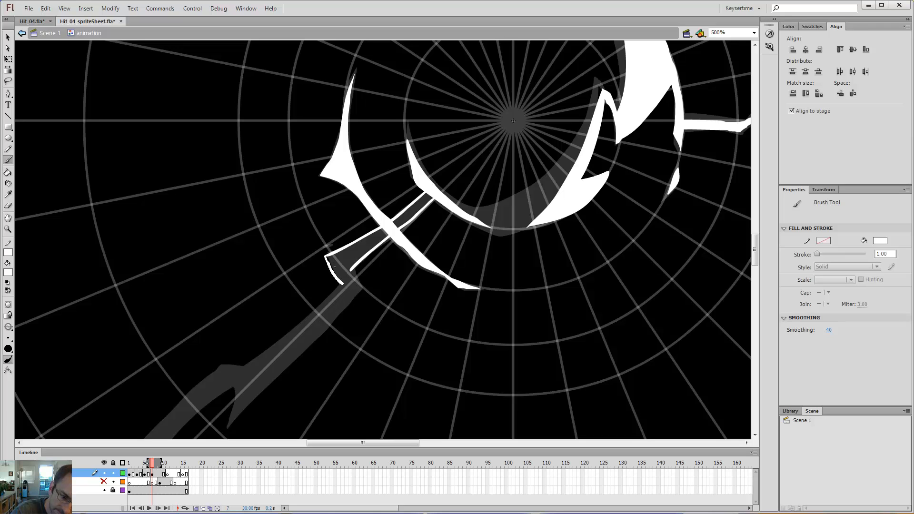
# Delete the stray brush mark above the kink's outer corner on frame 3 and return to frame 7.
pyautogui.press(',')
pyautogui.press(',')
pyautogui.press('v')
pyautogui.click(331, 246)
pyautogui.press('Delete')
pyautogui.press(',')
pyautogui.press(',')
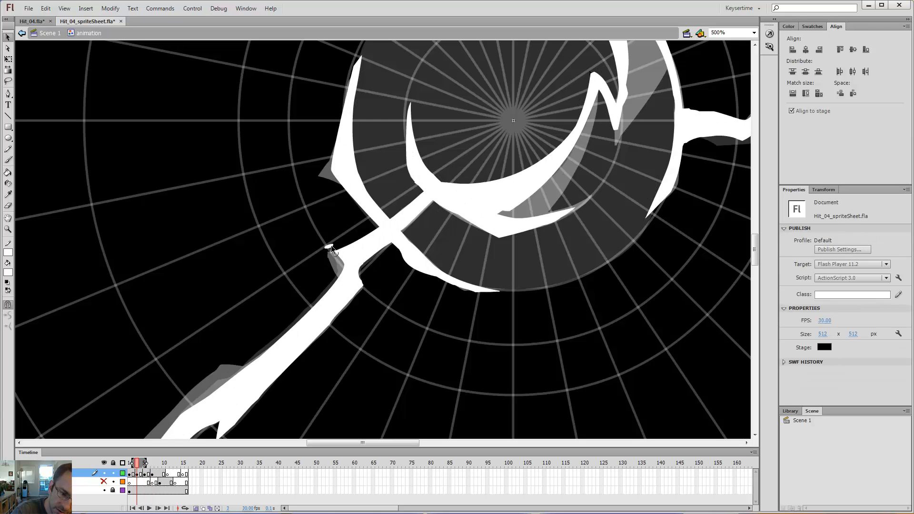
pyautogui.press('.')
pyautogui.press('.')
pyautogui.press('.')
pyautogui.press('.')
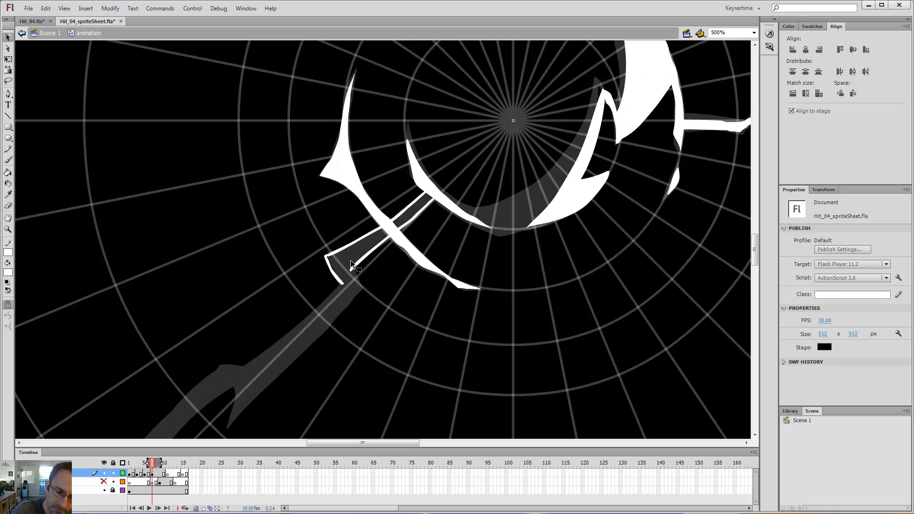
# Remove the outer end of the bolt's thin lower line beyond the outer arc on frame 7.
pyautogui.press('e')
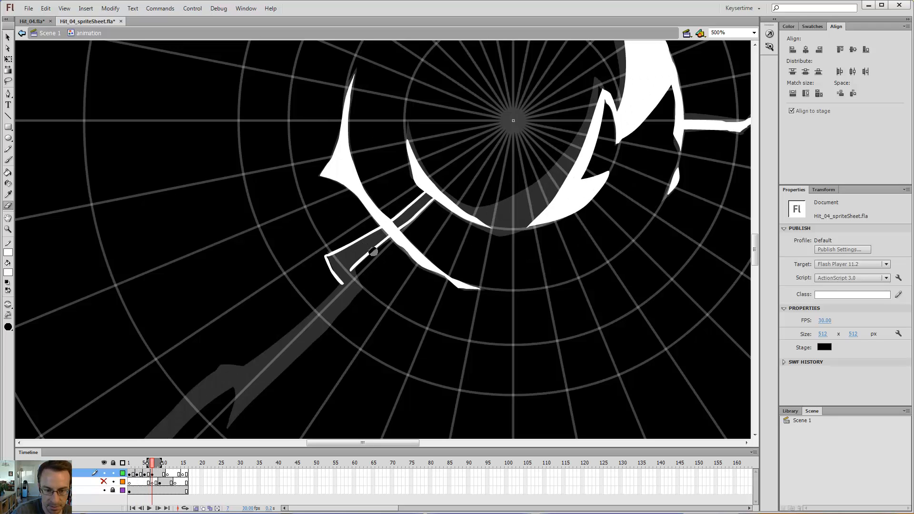
pyautogui.moveTo(352, 267); pyautogui.dragTo(377, 244)
pyautogui.press('b')
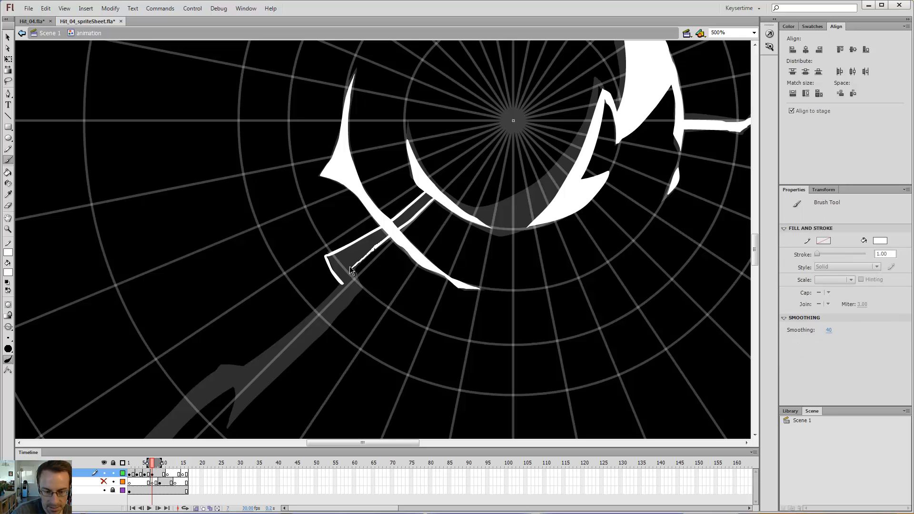
pyautogui.hotkey('ctrl', 'z')
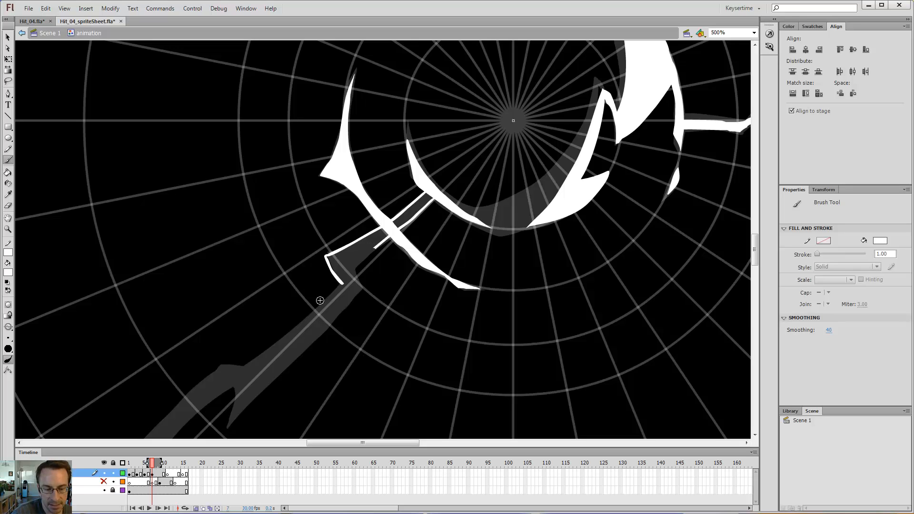
pyautogui.moveTo(336, 294)
pyautogui.mouseDown()
pyautogui.moveTo(265, 394)
pyautogui.moveTo(310, 367)
pyautogui.moveTo(351, 291)
pyautogui.mouseUp()
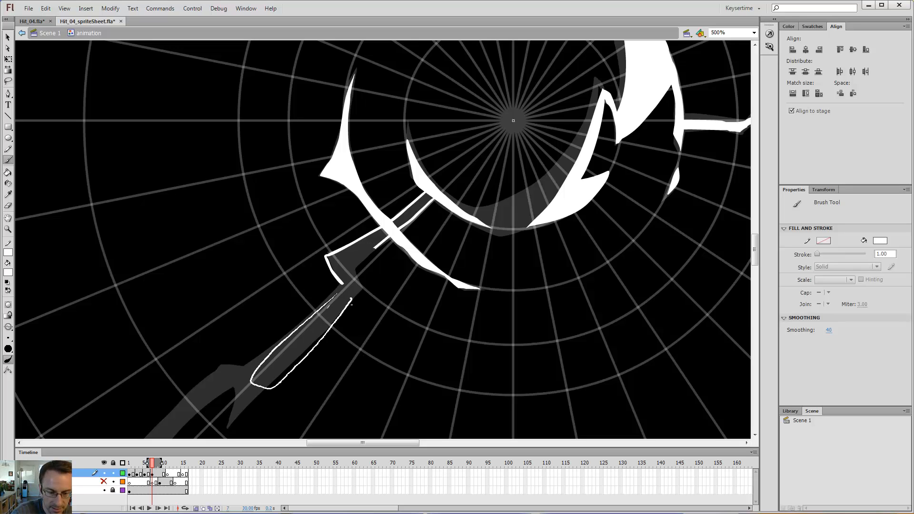
pyautogui.hotkey('ctrl', 'z')
pyautogui.hotkey('ctrl', 'z')
# Outline a narrow sliver along the bolt below the kink on frame 7, fill it white and taper it with the eraser.
pyautogui.moveTo(321, 330)
pyautogui.mouseDown()
pyautogui.moveTo(262, 385)
pyautogui.moveTo(333, 332)
pyautogui.mouseUp()
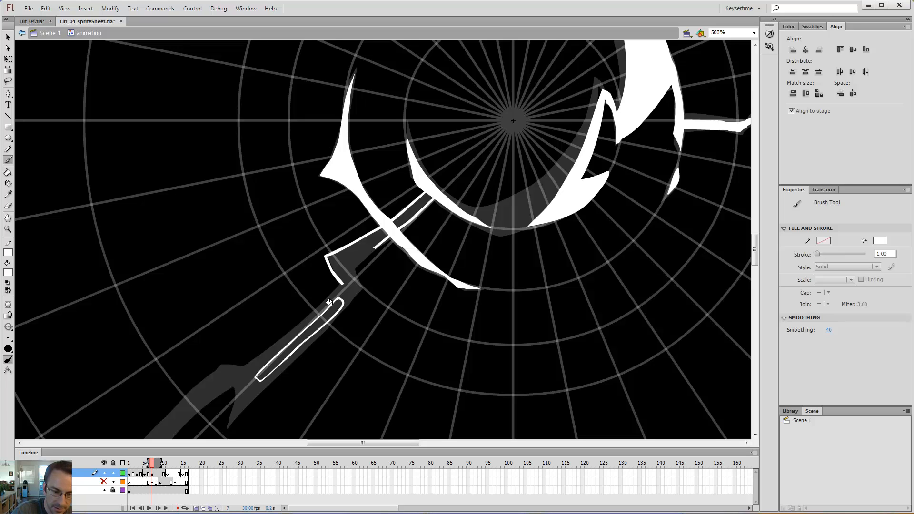
pyautogui.press('k')
pyautogui.click(332, 314)
pyautogui.press('e')
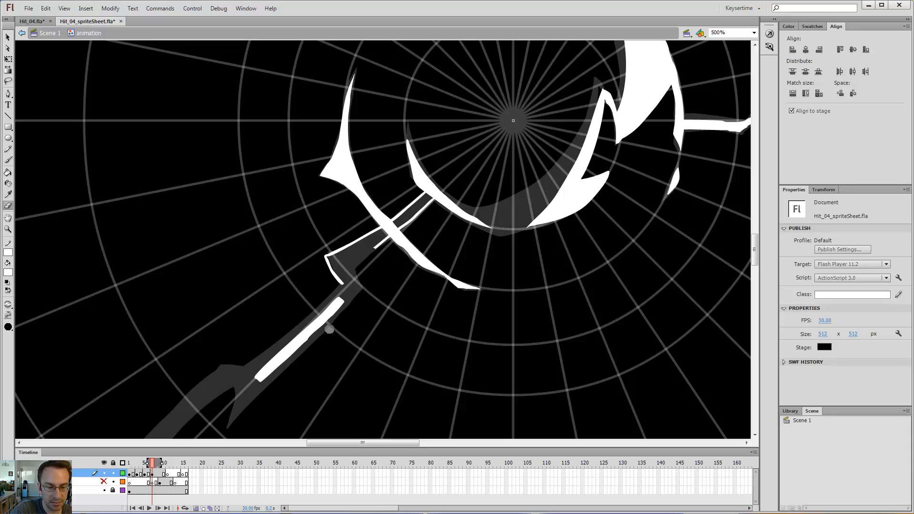
pyautogui.moveTo(323, 329)
pyautogui.mouseDown()
pyautogui.moveTo(354, 288)
pyautogui.moveTo(330, 306)
pyautogui.mouseUp()
pyautogui.moveTo(277, 376)
pyautogui.mouseDown()
pyautogui.moveTo(263, 382)
pyautogui.moveTo(262, 365)
pyautogui.moveTo(281, 350)
pyautogui.mouseUp()
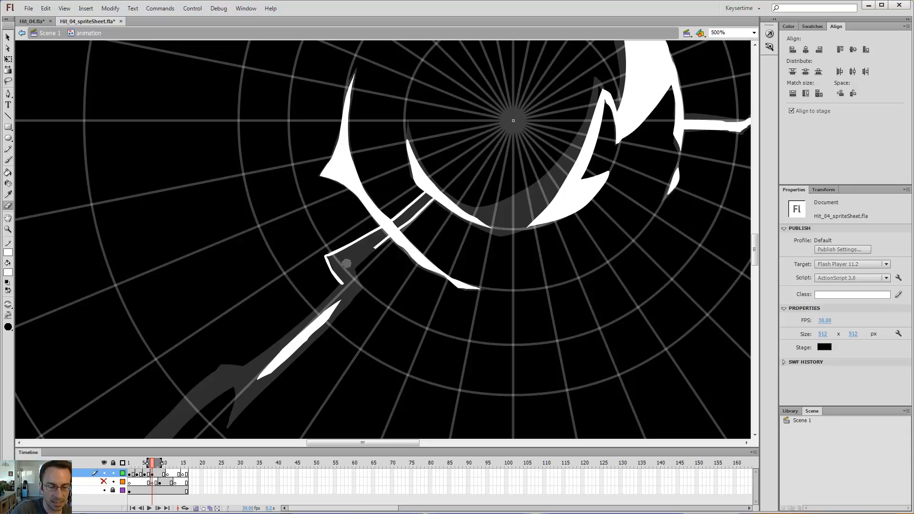
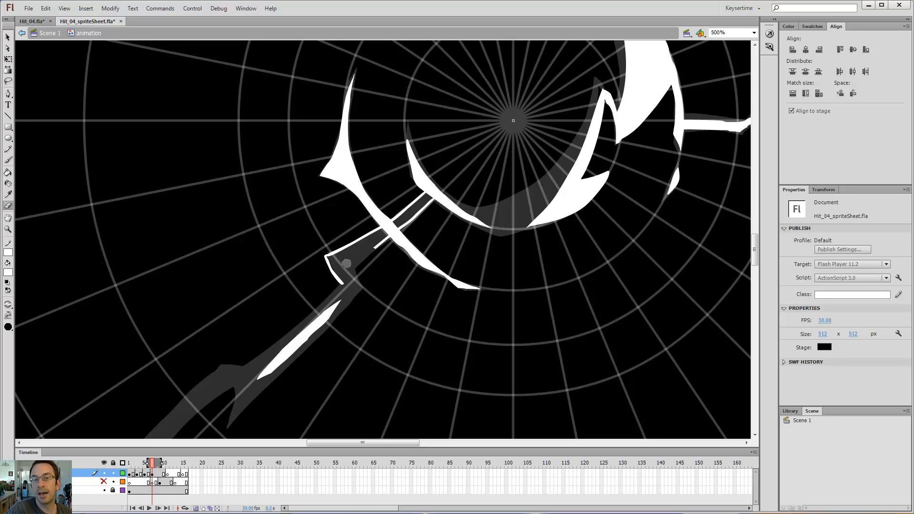
# Delete the white sliver below the kink on frame 7.
pyautogui.press('k')
pyautogui.press('v')
pyautogui.click(325, 316)
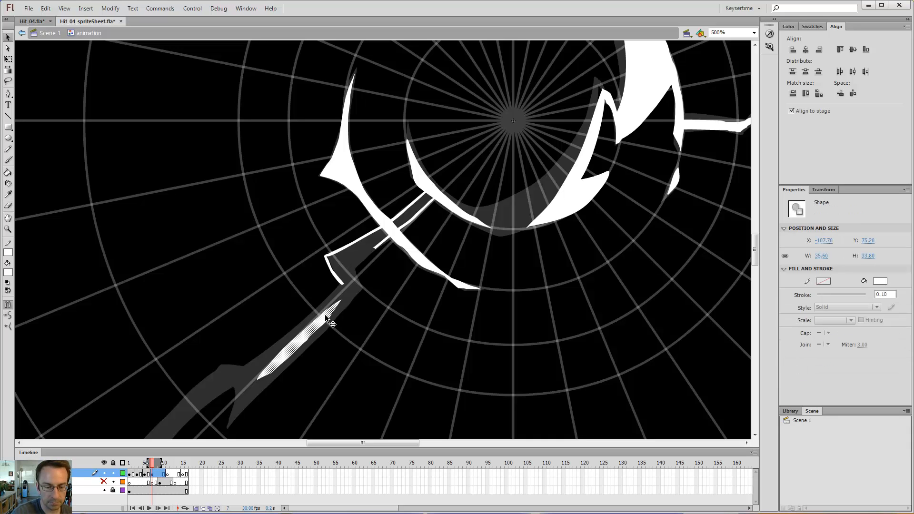
pyautogui.press('Delete')
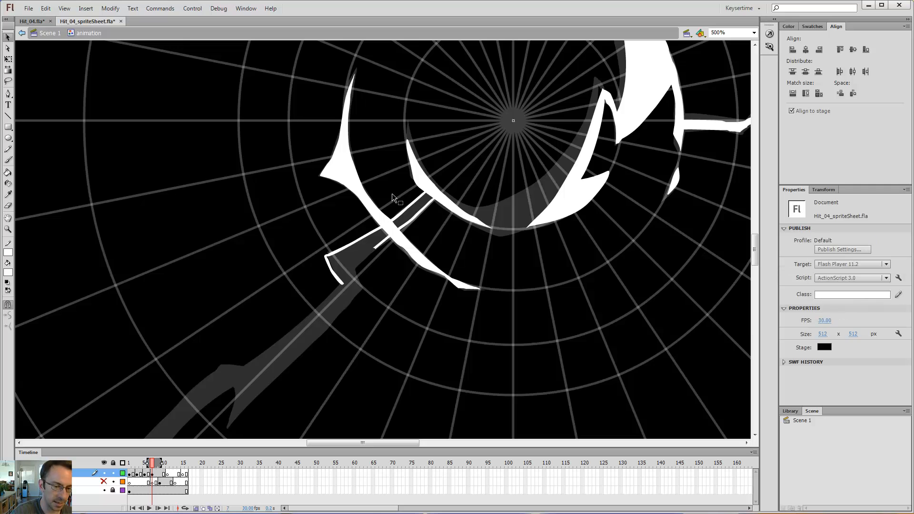
# Brush the lower edge of the bolt on frame 7 from the kink down to the pointed end of the segment.
pyautogui.press('b')
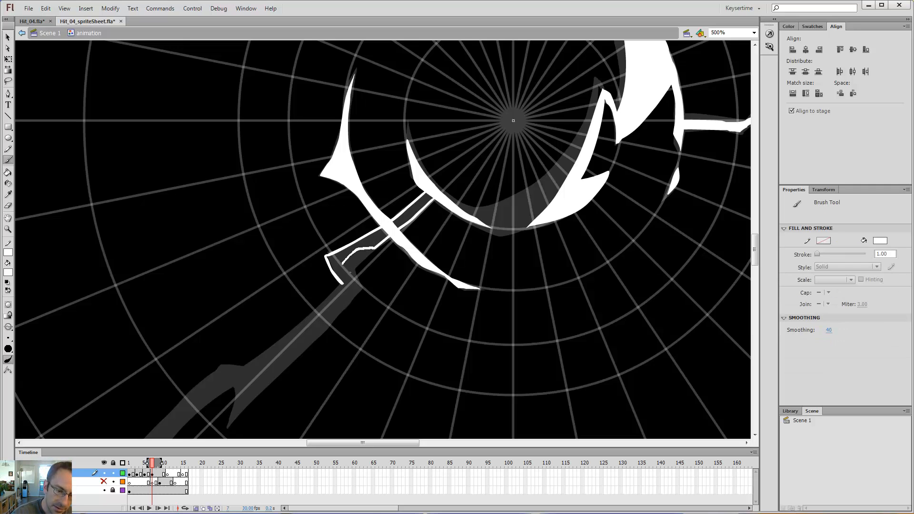
pyautogui.moveTo(350, 273); pyautogui.dragTo(361, 296)
pyautogui.hotkey('ctrl', 'z')
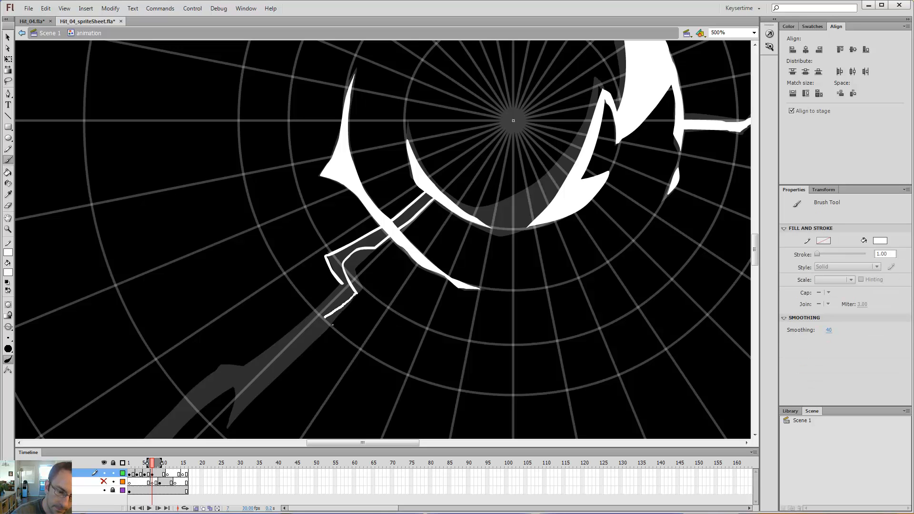
pyautogui.moveTo(332, 325); pyautogui.dragTo(273, 391)
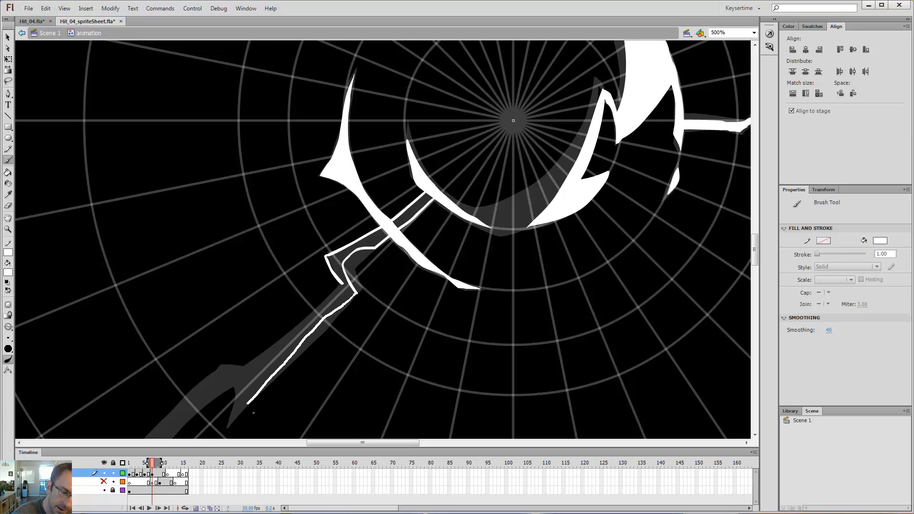
pyautogui.press('e')
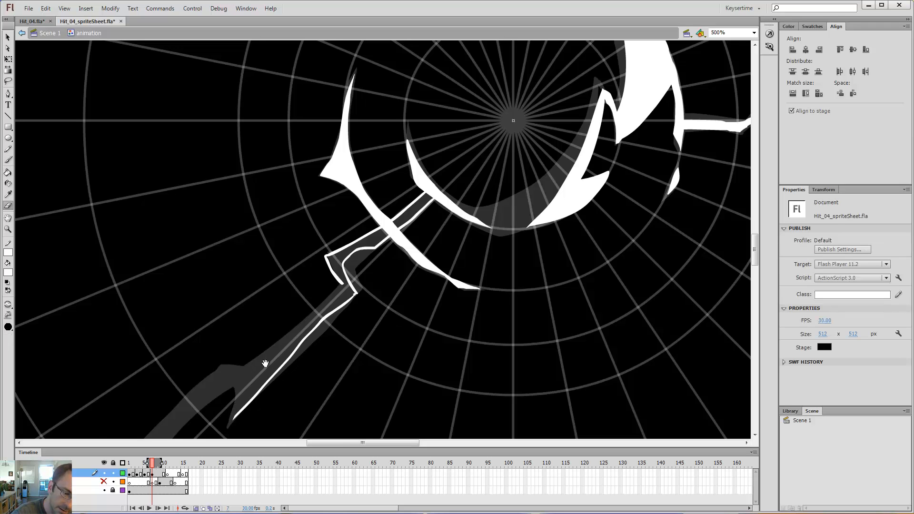
# Close the outline along the upper edge of the bolt segment below the kink on frame 7 and fill it white.
pyautogui.moveTo(266, 365); pyautogui.dragTo(368, 281)
pyautogui.press('b')
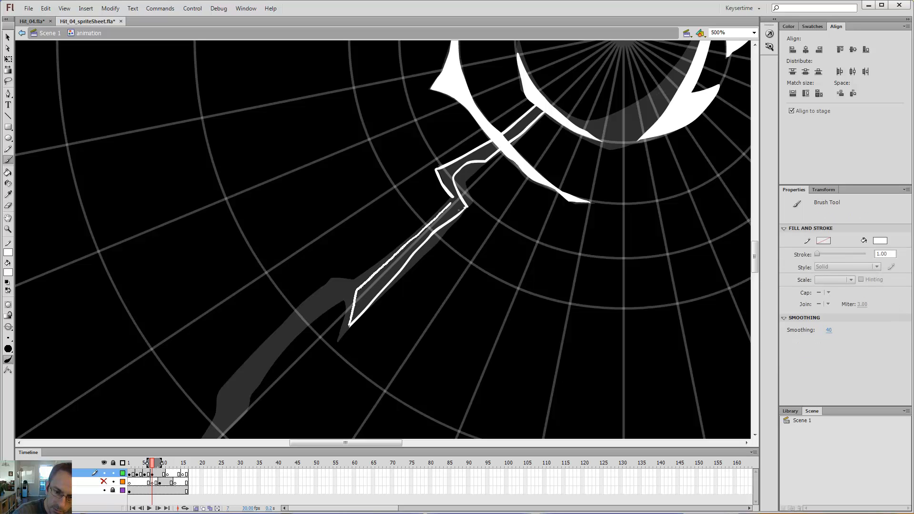
pyautogui.moveTo(452, 203); pyautogui.dragTo(453, 198)
pyautogui.press('k')
pyautogui.click(471, 158)
pyautogui.press('b')
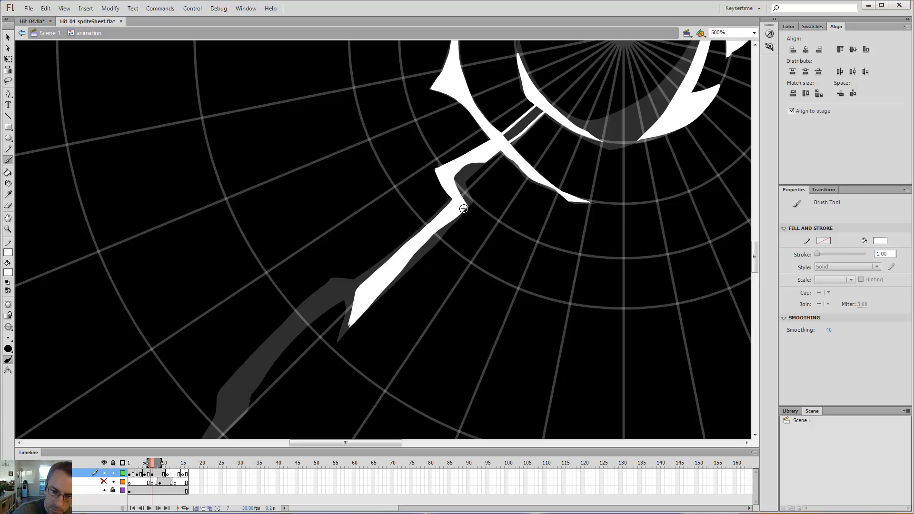
pyautogui.press('k')
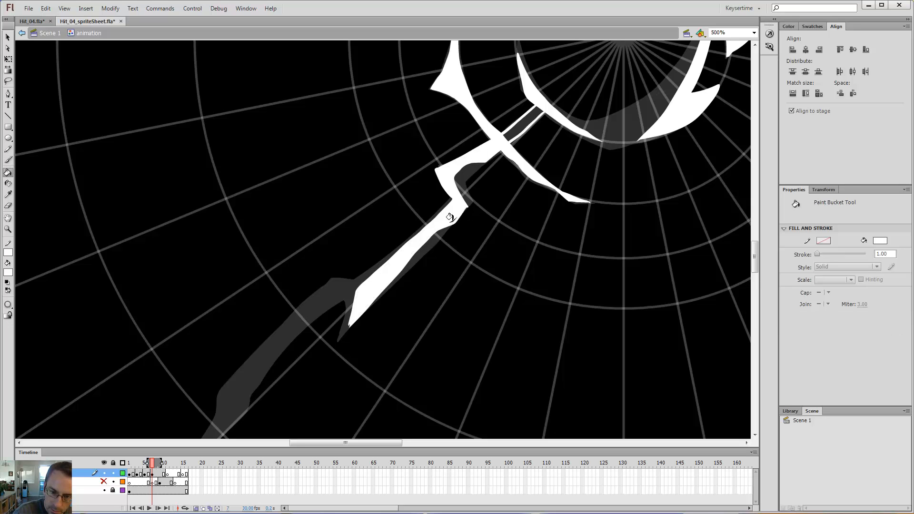
pyautogui.press('e')
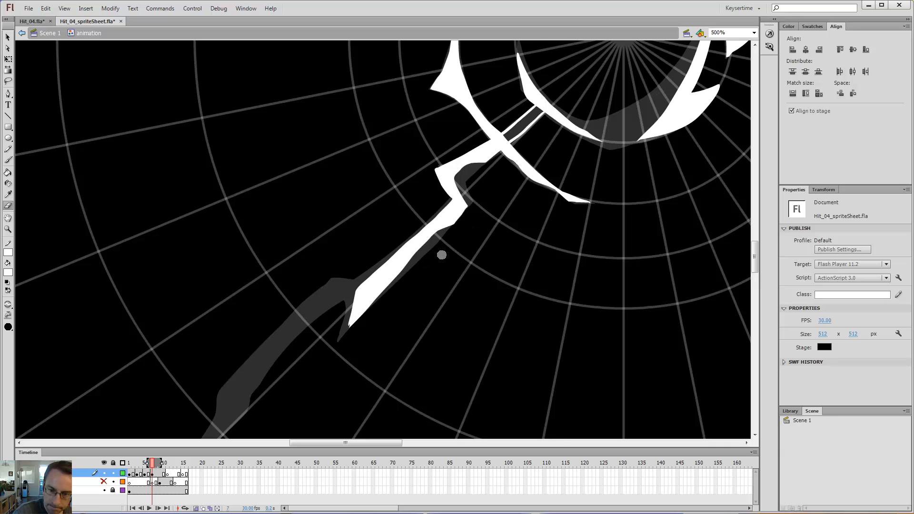
# Flip between frame 7 and the frame before it to compare the whole bolt's shape.
pyautogui.hotkey('ctrl', '-')
pyautogui.hotkey('ctrl', '-')
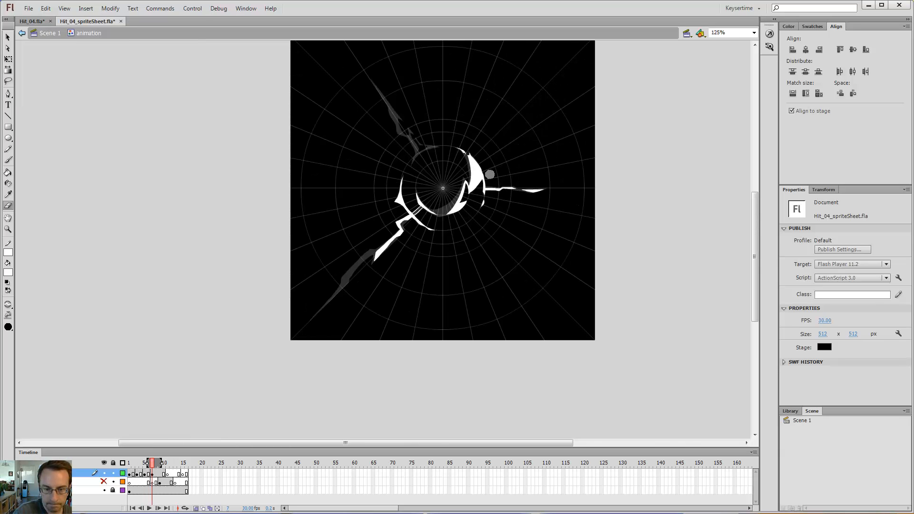
pyautogui.press(',')
pyautogui.press('.')
pyautogui.press(',')
pyautogui.press('.')
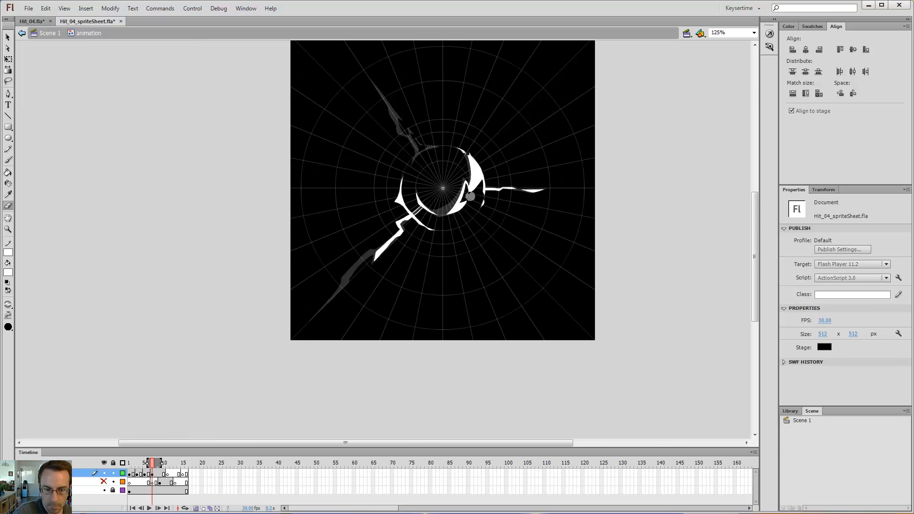
pyautogui.press(',')
pyautogui.press('.')
# Extend and sharpen the pointed tip of the white bolt segment below the kink on frame 7 with brush and eraser.
pyautogui.press('z')
pyautogui.click(376, 257)
pyautogui.click(374, 256)
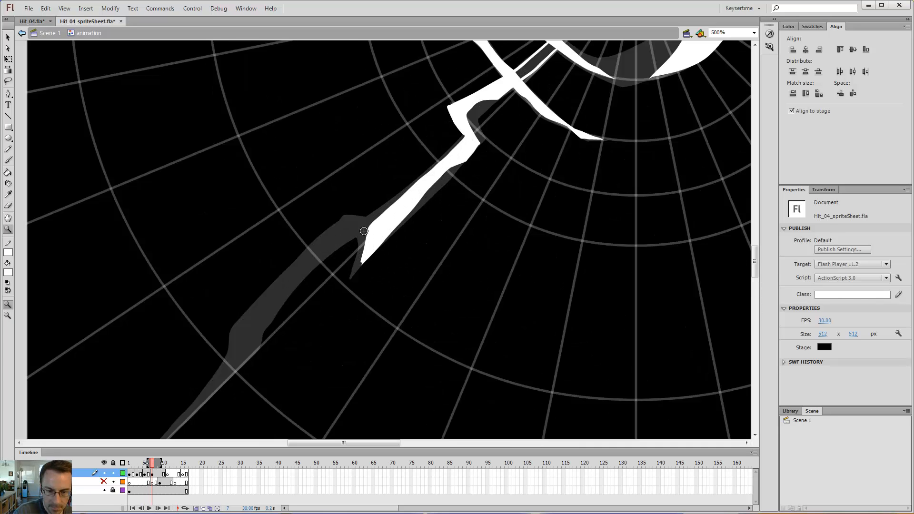
pyautogui.press('b')
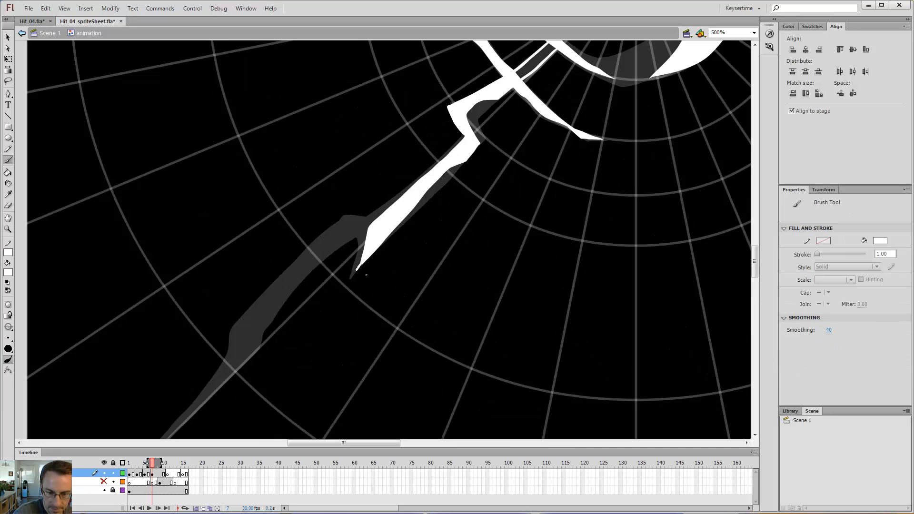
pyautogui.press('e')
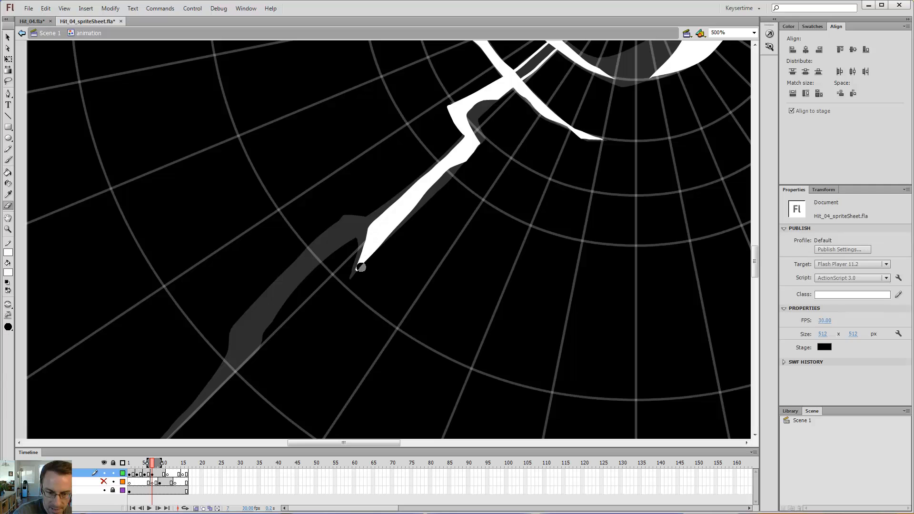
pyautogui.moveTo(358, 261)
pyautogui.mouseDown()
pyautogui.moveTo(362, 275)
pyautogui.moveTo(351, 285)
pyautogui.mouseUp()
# Brush the upper edge of the bolt's curved outer section beyond the pointed segment on frame 7.
pyautogui.press('space')
pyautogui.moveTo(412, 228); pyautogui.dragTo(518, 195)
pyautogui.press('b')
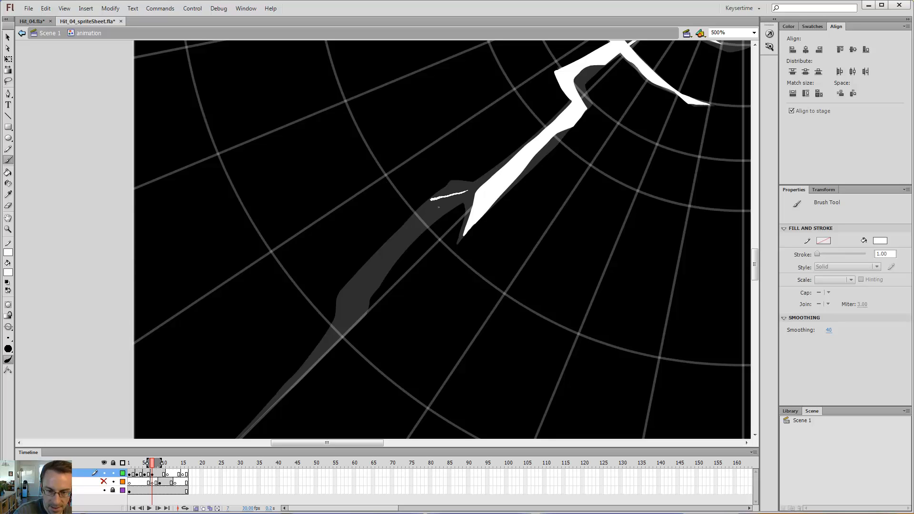
pyautogui.moveTo(431, 199)
pyautogui.mouseDown()
pyautogui.moveTo(343, 296)
pyautogui.moveTo(388, 272)
pyautogui.moveTo(388, 280)
pyautogui.mouseUp()
pyautogui.press('space')
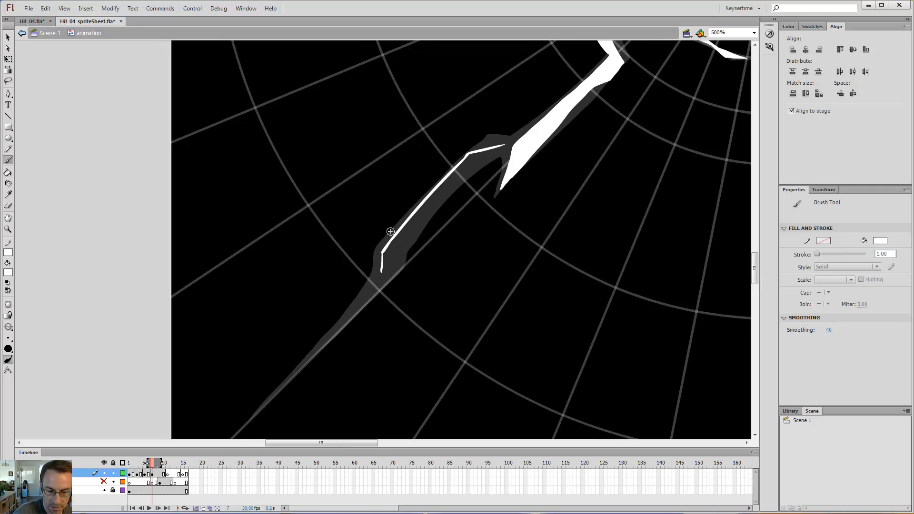
# Compare the shape of the bolt's outer tail between frames 3 and 5.
pyautogui.press(',')
pyautogui.press(',')
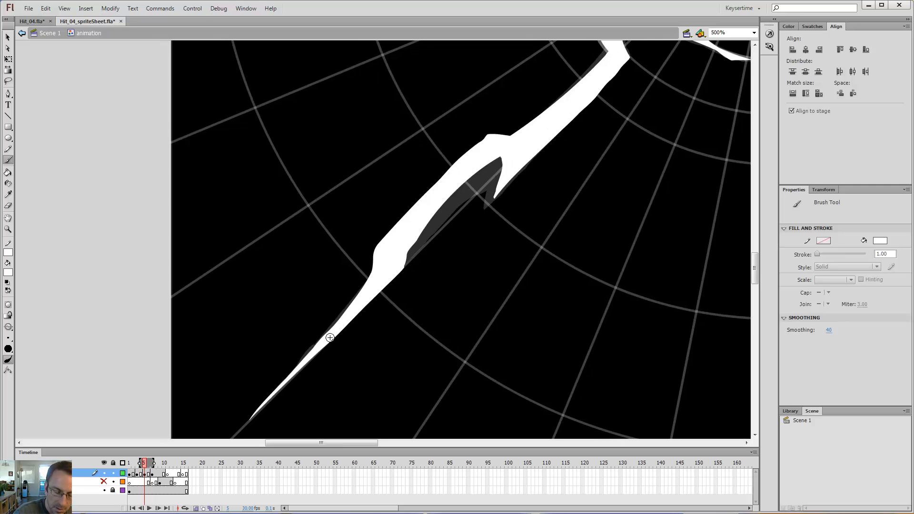
pyautogui.press(',')
pyautogui.press(',')
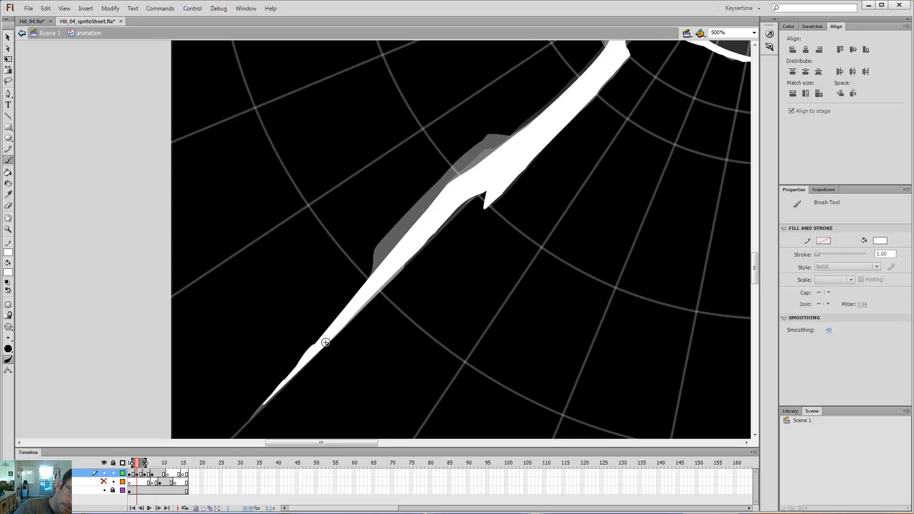
pyautogui.press('.')
pyautogui.press('.')
pyautogui.press(',')
pyautogui.press(',')
pyautogui.press('.')
pyautogui.press('.')
pyautogui.press(',')
pyautogui.press(',')
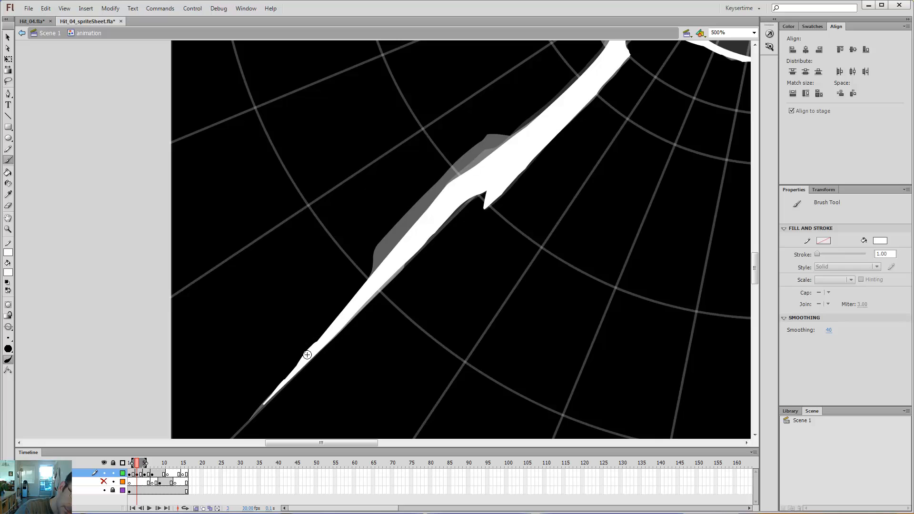
# Undo the small brush mark beside the bolt's tail on frame 5 and return to frame 7.
pyautogui.press('.')
pyautogui.press('.')
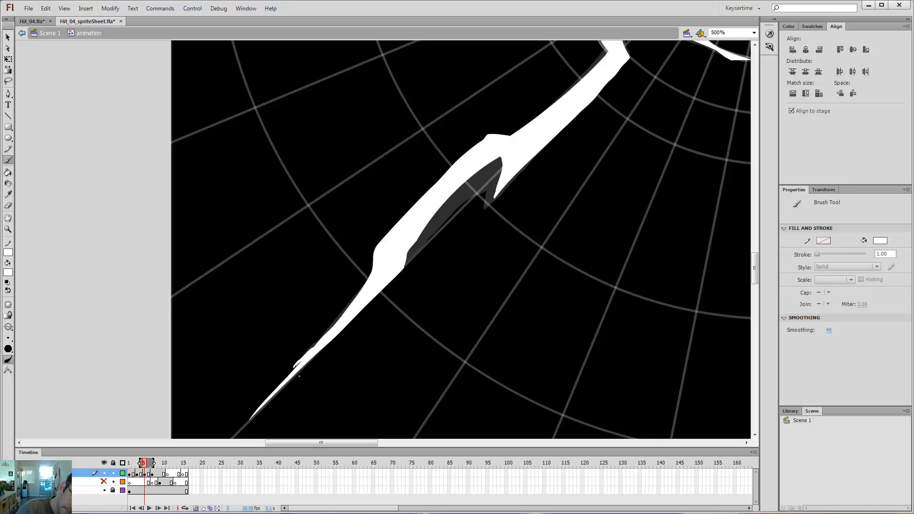
pyautogui.hotkey('ctrl', 'z')
pyautogui.press('.')
pyautogui.press('.')
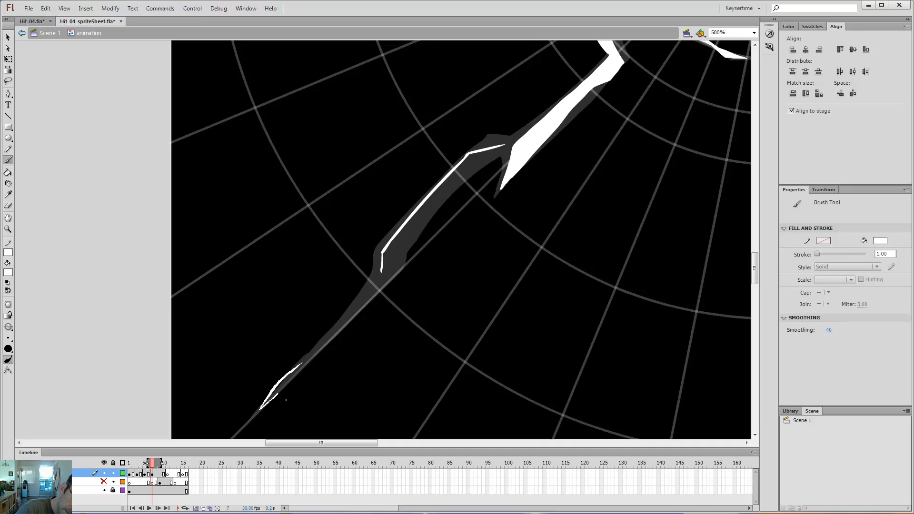
# Outline a narrow tapered sliver at the bolt's outermost tail on frame 7 and fill it white.
pyautogui.moveTo(299, 367); pyautogui.dragTo(308, 361)
pyautogui.press('k')
pyautogui.click(284, 383)
pyautogui.press('e')
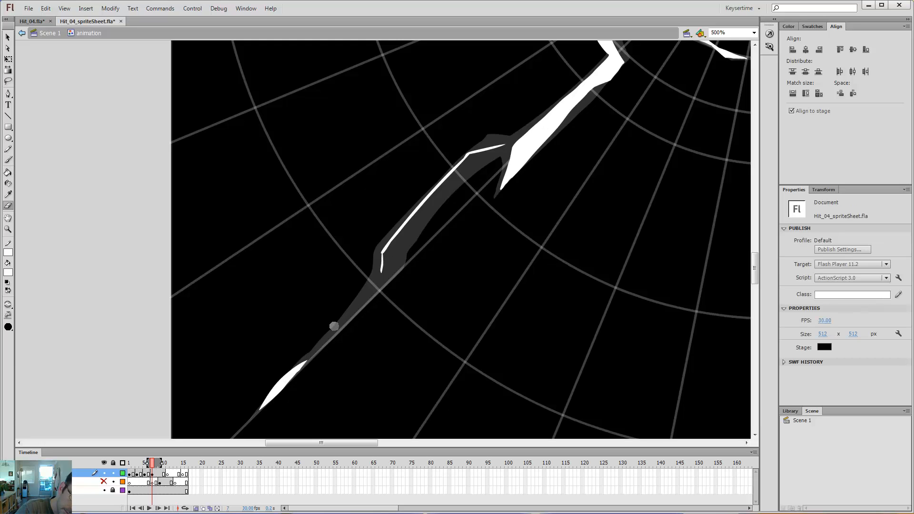
# Add a second, smaller white sliver just above the tail sliver on frame 7 and trim it with the eraser.
pyautogui.press('b')
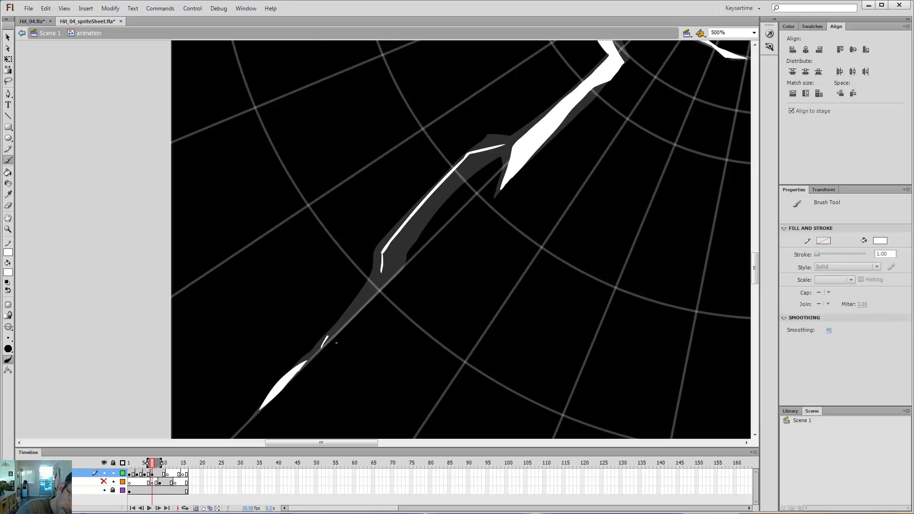
pyautogui.moveTo(336, 343); pyautogui.dragTo(359, 324)
pyautogui.press('k')
pyautogui.click(336, 336)
pyautogui.press('e')
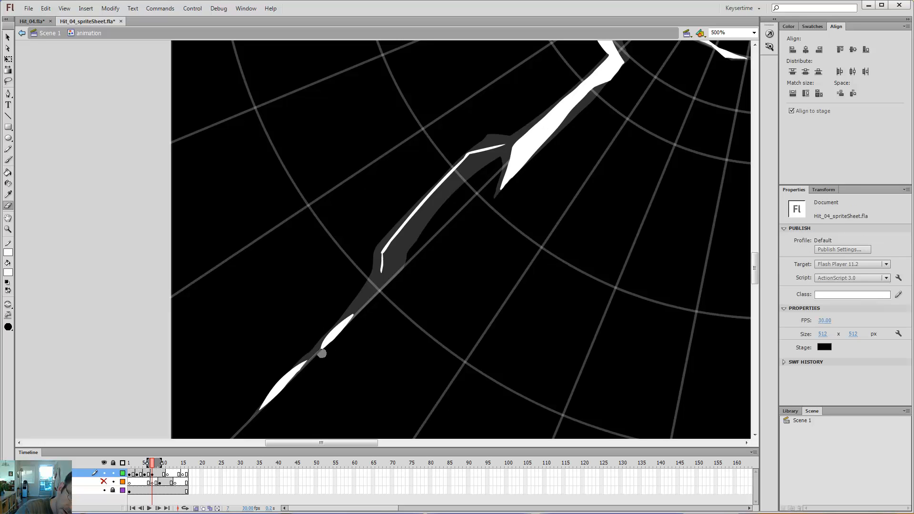
pyautogui.moveTo(341, 342)
pyautogui.mouseDown()
pyautogui.moveTo(356, 310)
pyautogui.moveTo(351, 300)
pyautogui.moveTo(326, 326)
pyautogui.moveTo(362, 300)
pyautogui.moveTo(290, 372)
pyautogui.moveTo(339, 319)
pyautogui.moveTo(356, 328)
pyautogui.moveTo(382, 263)
pyautogui.mouseUp()
# Brush the lower edge of the bolt's curved outer section on frame 7 and fill the outlined shape white.
pyautogui.press('b')
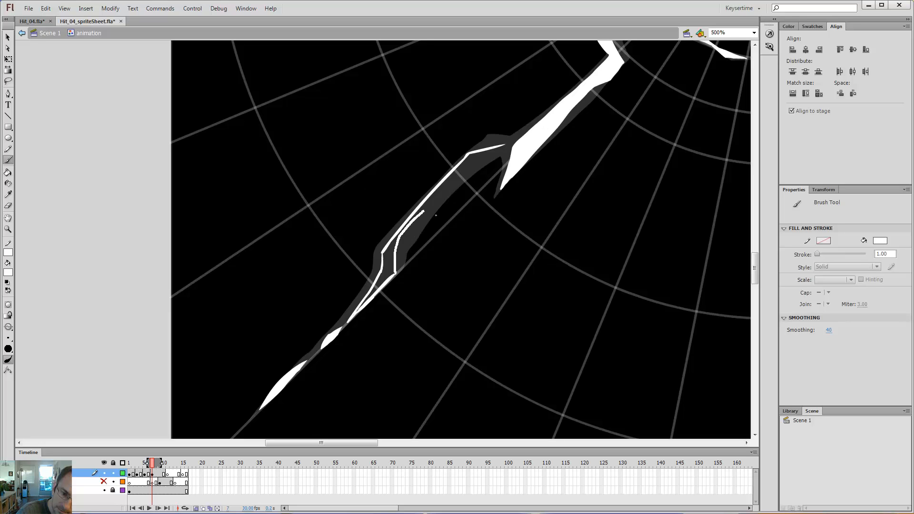
pyautogui.moveTo(448, 208); pyautogui.dragTo(450, 190)
pyautogui.press('e')
pyautogui.press('b')
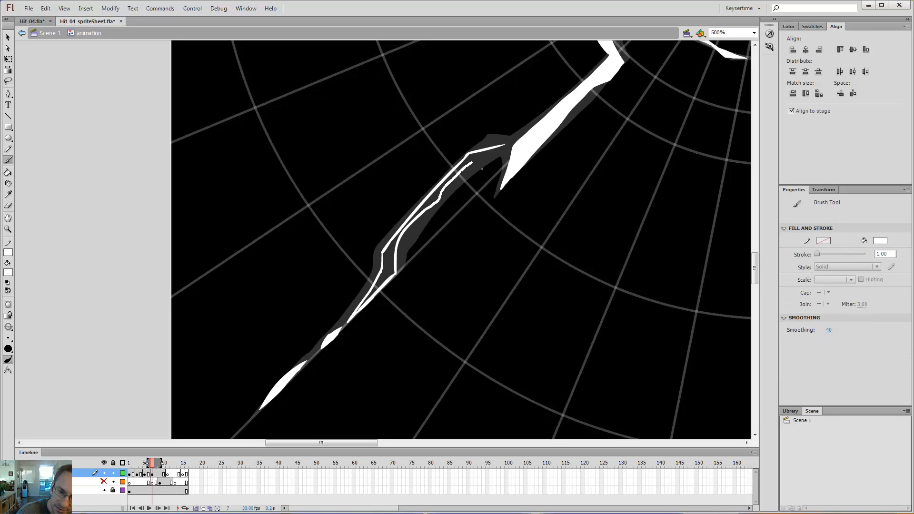
pyautogui.press('k')
pyautogui.click(487, 148)
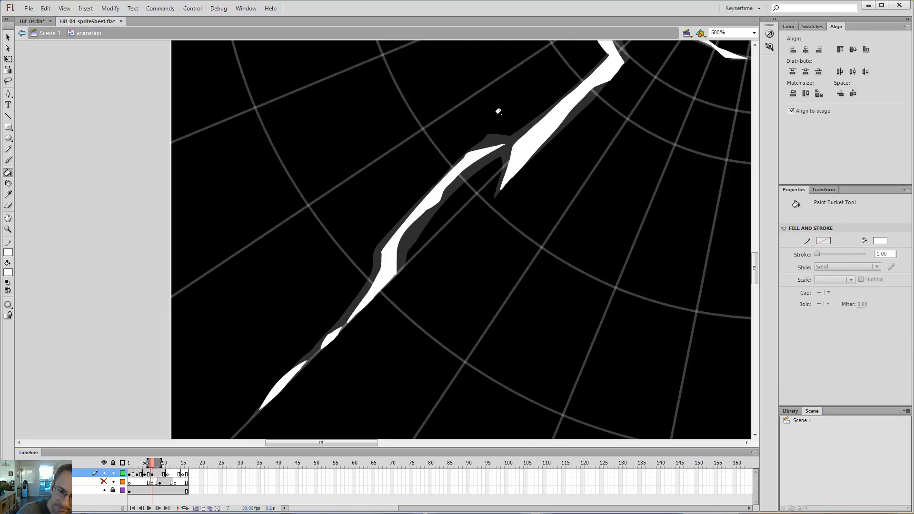
# Flip between frames 5 and 7 to compare the thinned outer bolt section.
pyautogui.hotkey('ctrl', '-')
pyautogui.press(',')
pyautogui.press(',')
pyautogui.press('.')
pyautogui.press('.')
pyautogui.press(',')
pyautogui.press(',')
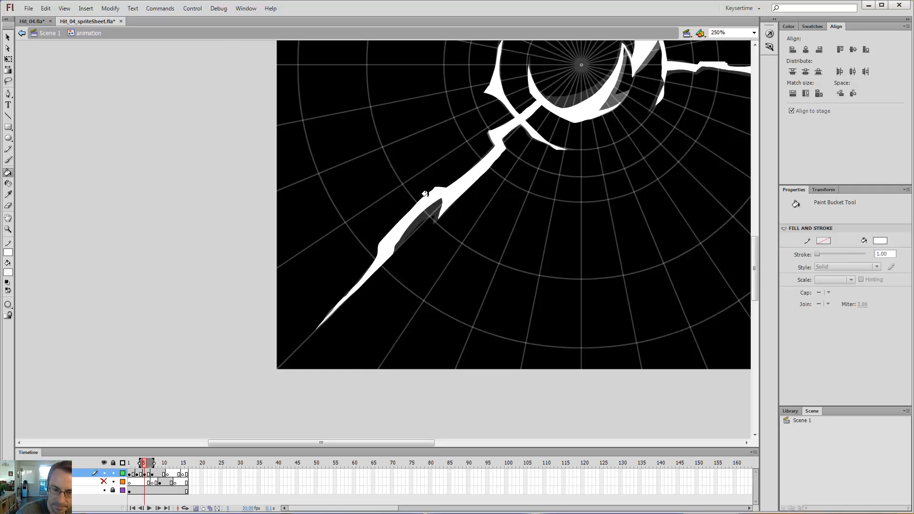
pyautogui.press('.')
pyautogui.press('.')
pyautogui.press(',')
pyautogui.press(',')
pyautogui.press('.')
pyautogui.press('.')
# Try two thin arc strokes along the lower side of the bolt's curved outer section on frame 7.
pyautogui.press('z')
pyautogui.click(400, 238)
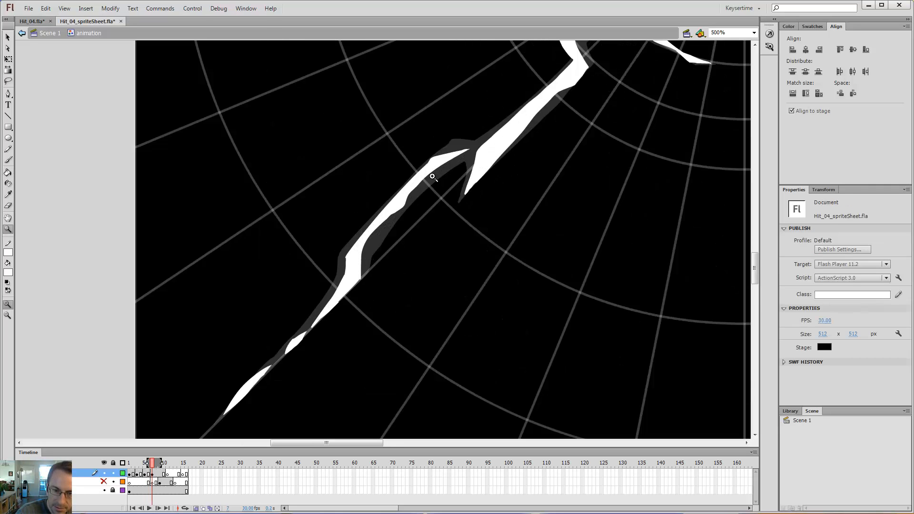
pyautogui.press('b')
pyautogui.moveTo(459, 164); pyautogui.dragTo(373, 265)
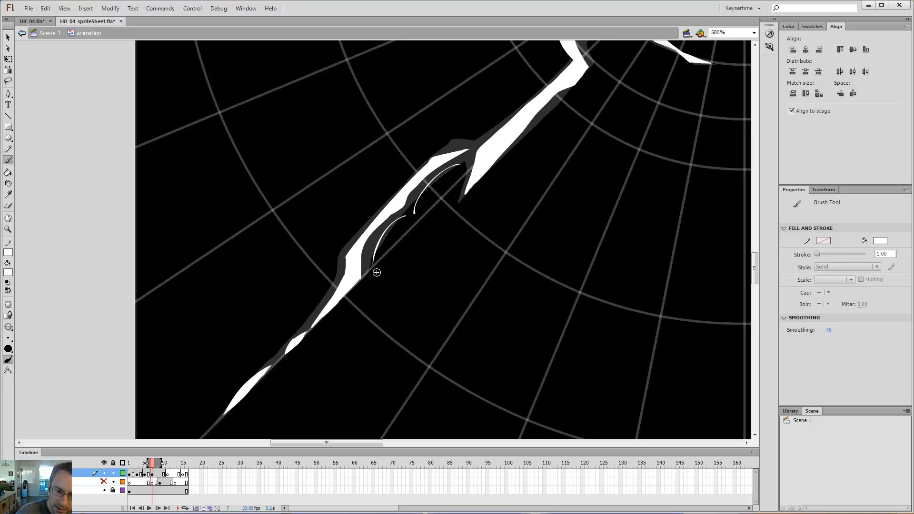
pyautogui.press(',')
pyautogui.press(',')
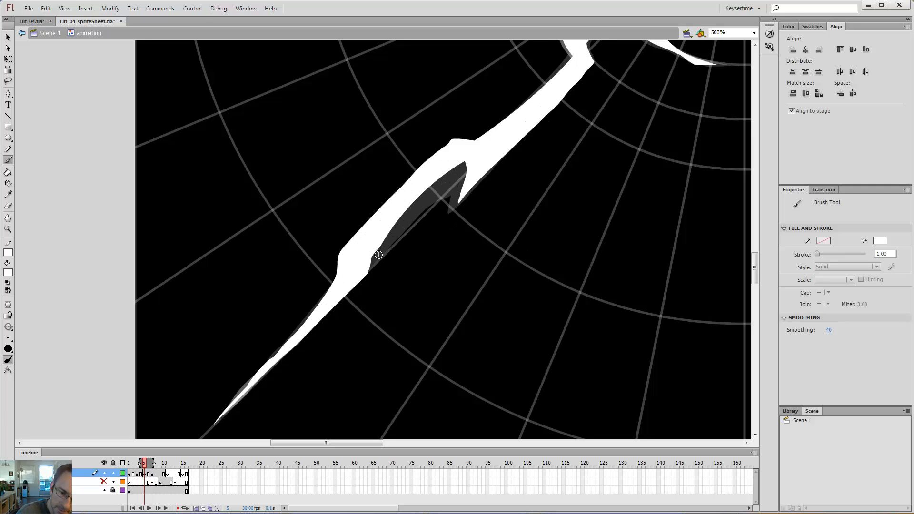
pyautogui.moveTo(389, 239); pyautogui.dragTo(376, 257)
pyautogui.press('.')
pyautogui.press('.')
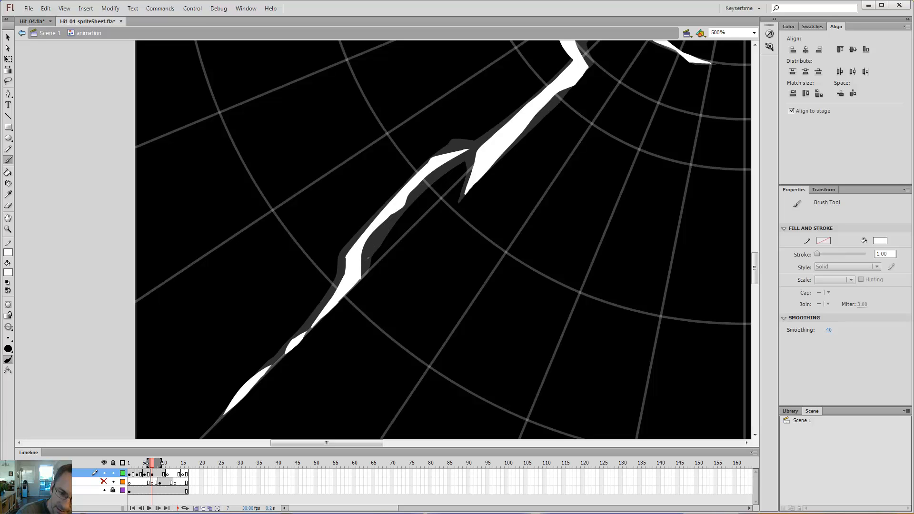
# Outline an addition to the lower side of the curved outer bolt section on frame 7 and fill it white.
pyautogui.moveTo(374, 243)
pyautogui.mouseDown()
pyautogui.moveTo(364, 249)
pyautogui.moveTo(410, 202)
pyautogui.moveTo(397, 217)
pyautogui.mouseUp()
pyautogui.press('k')
pyautogui.press('e')
pyautogui.press('k')
pyautogui.click(374, 235)
# Flip between frames 5 and 7 to check the reshaped lower edge of the curved bolt section.
pyautogui.press(',')
pyautogui.press(',')
pyautogui.press('.')
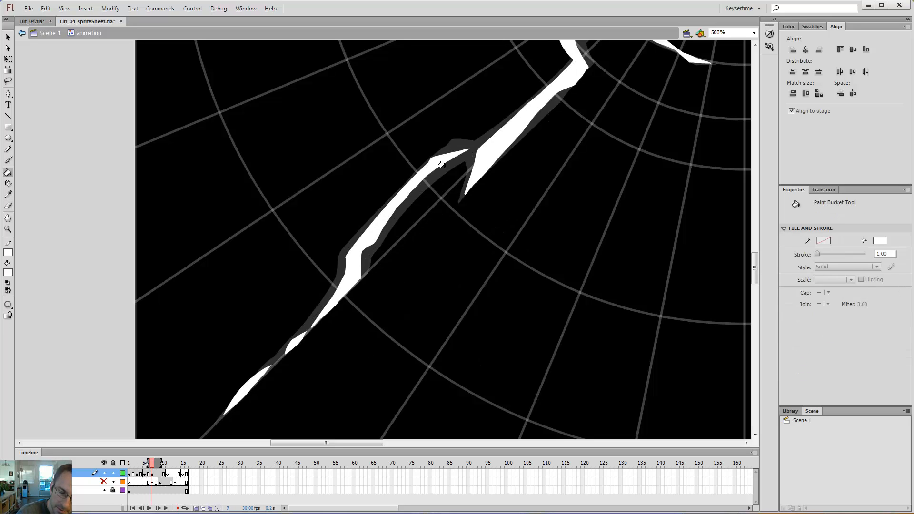
pyautogui.press(',')
pyautogui.press('.')
pyautogui.press(',')
pyautogui.press('.')
pyautogui.press('.')
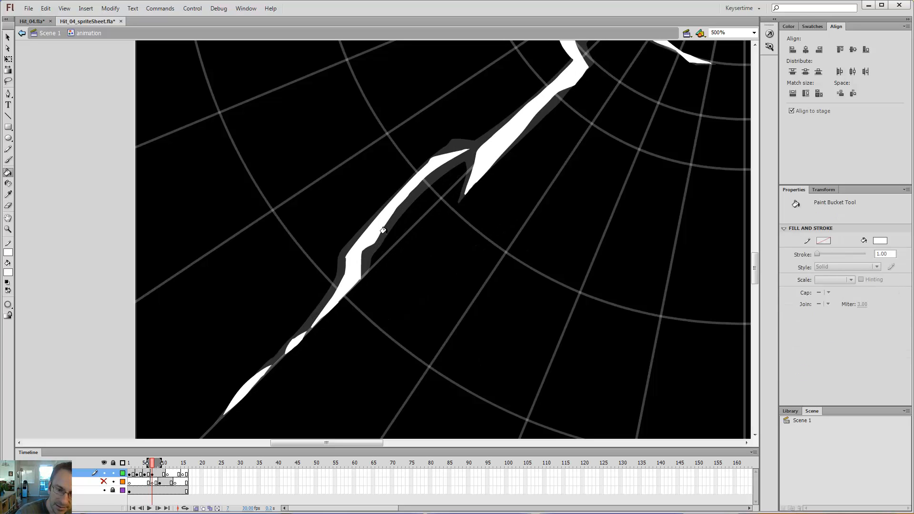
# Try brushing a thin line along the lower side of the curved outer bolt section on frame 7.
pyautogui.press('b')
pyautogui.moveTo(366, 272)
pyautogui.mouseDown()
pyautogui.moveTo(384, 258)
pyautogui.moveTo(418, 207)
pyautogui.moveTo(469, 161)
pyautogui.mouseUp()
pyautogui.hotkey('ctrl', 'z')
pyautogui.hotkey('ctrl', 'z')
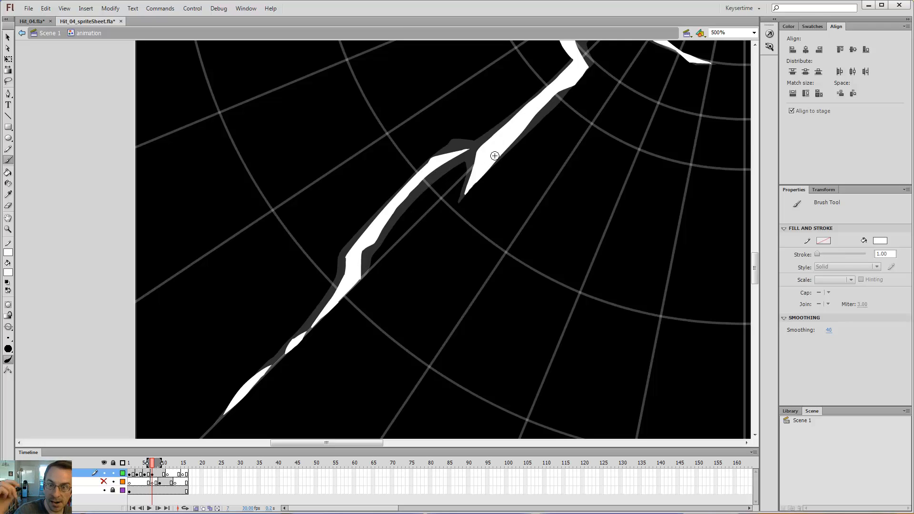
pyautogui.hotkey('ctrl', '-')
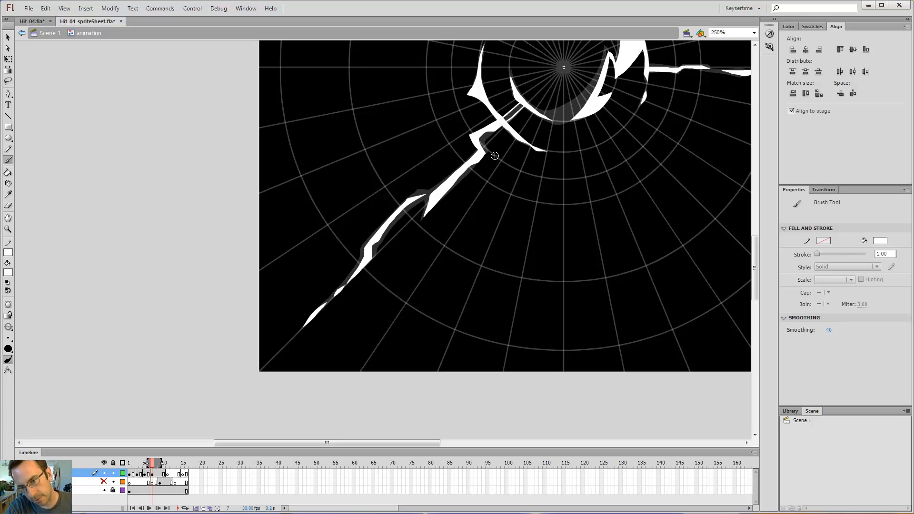
# Fill the outlined inner end of the lower-left bolt white on frame 7, where it crosses the arcs.
pyautogui.press('k')
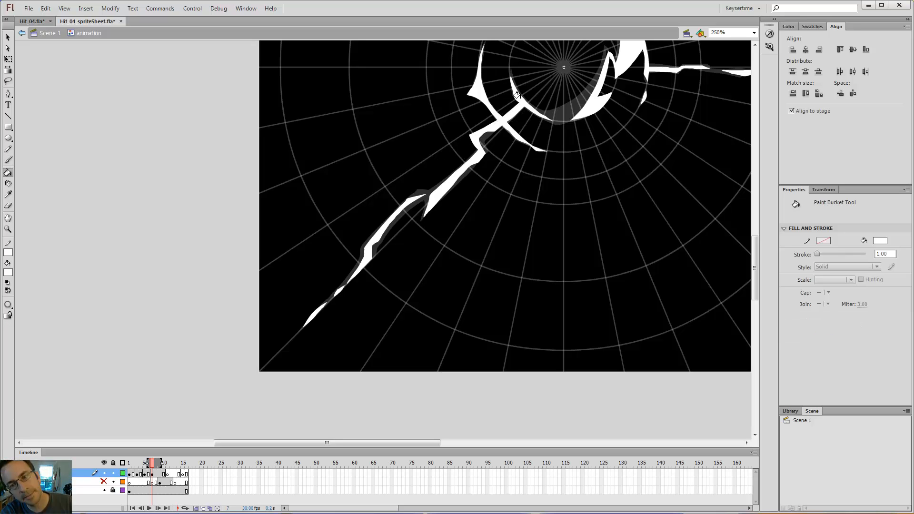
pyautogui.press(',')
pyautogui.press(',')
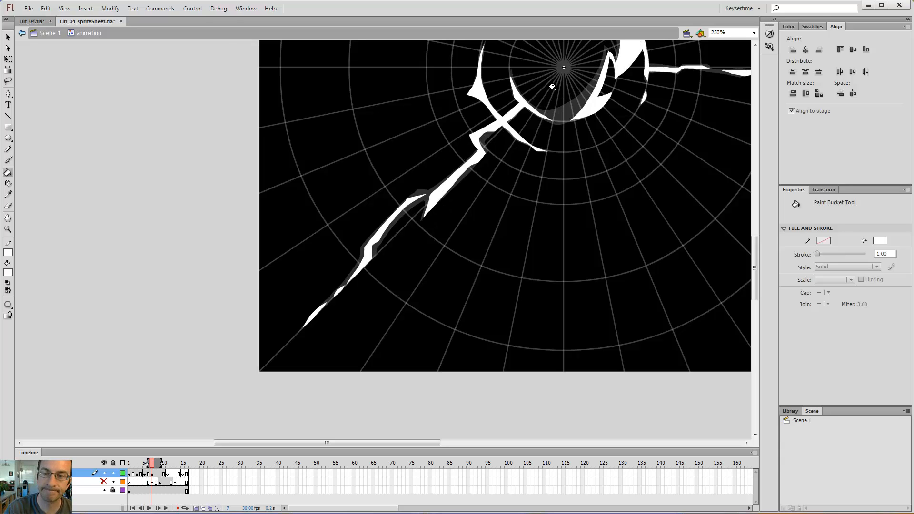
# Flip between frame 7 and the earlier frames to check the circle, arcs and bolts for consistent motion.
pyautogui.moveTo(614, 152); pyautogui.dragTo(546, 250)
pyautogui.press('.')
pyautogui.press('.')
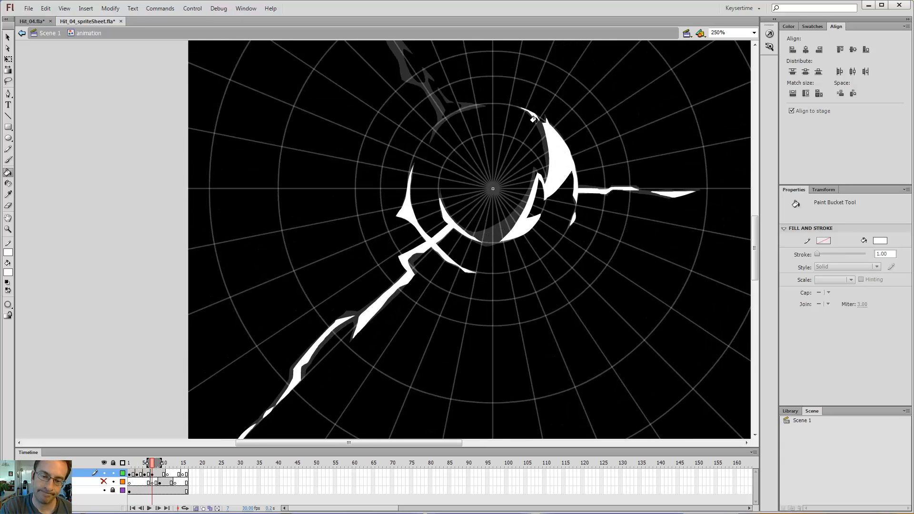
pyautogui.press(',')
pyautogui.press(',')
pyautogui.press(',')
pyautogui.press(',')
pyautogui.press('.')
pyautogui.press('.')
pyautogui.press('.')
pyautogui.press('.')
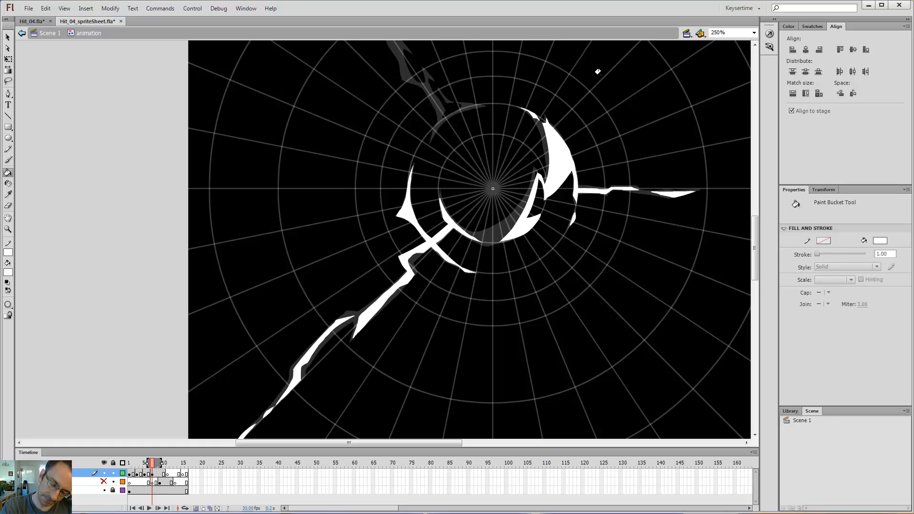
# On the drawing layer, move the blank keyframe at frame 11 to frame 9 and the one at frame 15 to frame 13.
pyautogui.click(167, 474)
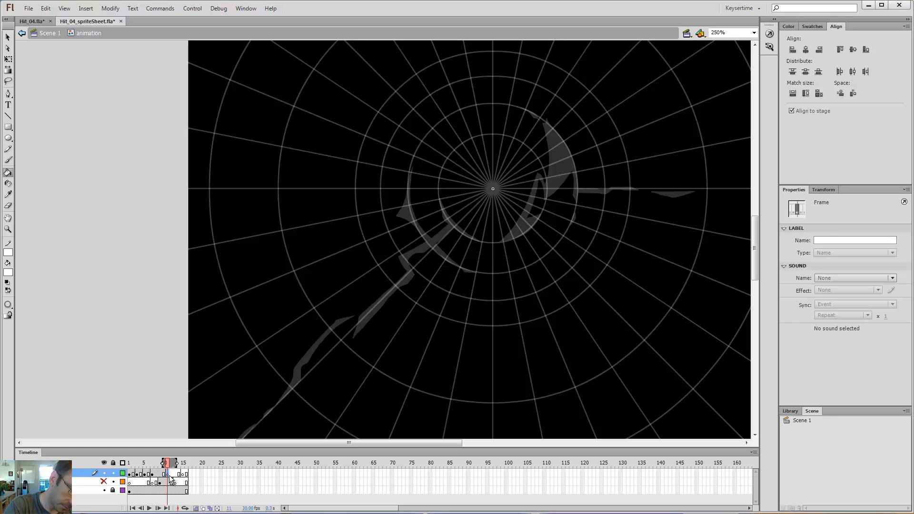
pyautogui.click(158, 475)
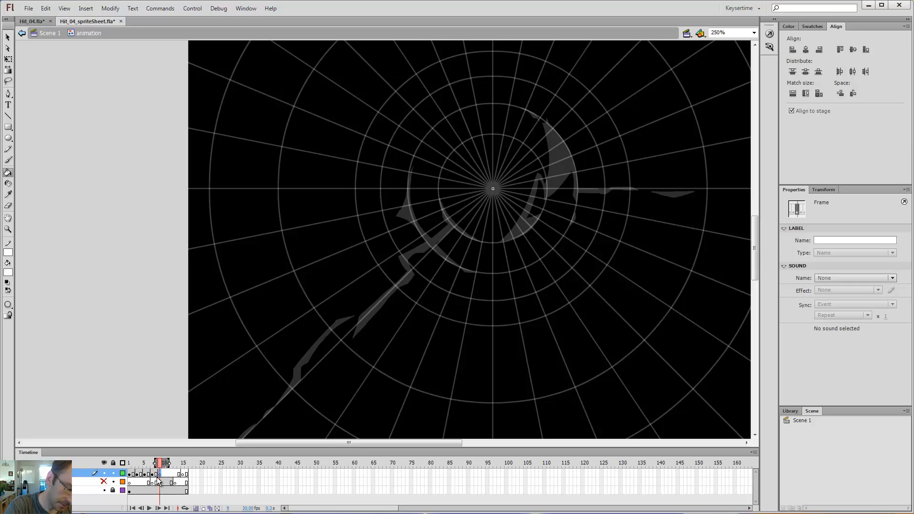
pyautogui.press(',')
pyautogui.press(',')
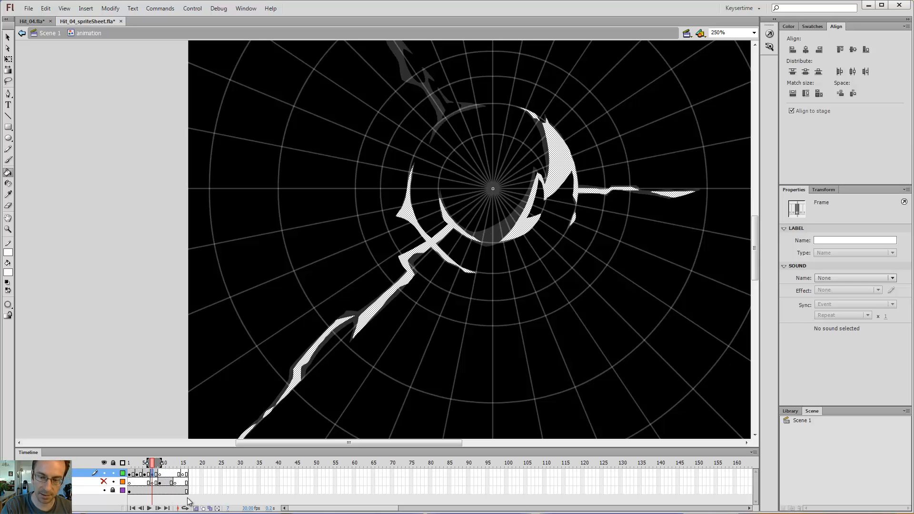
pyautogui.click(175, 474)
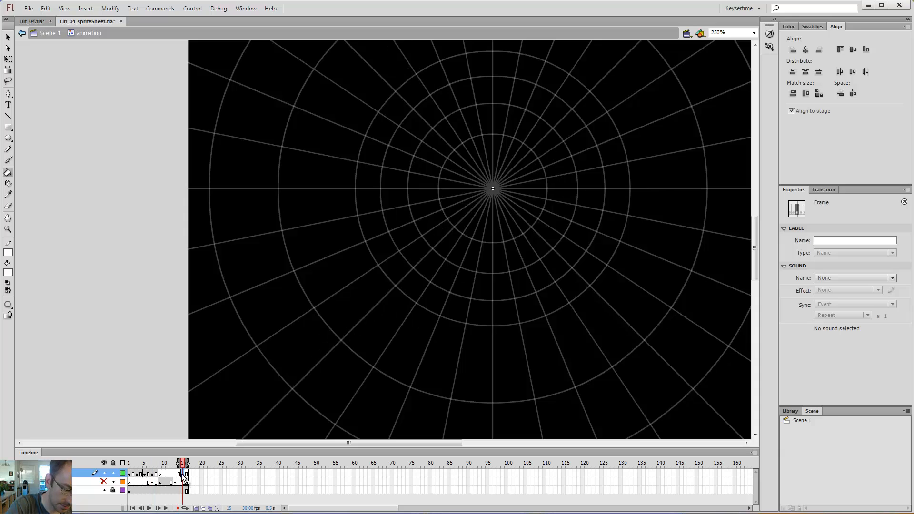
pyautogui.click(153, 474)
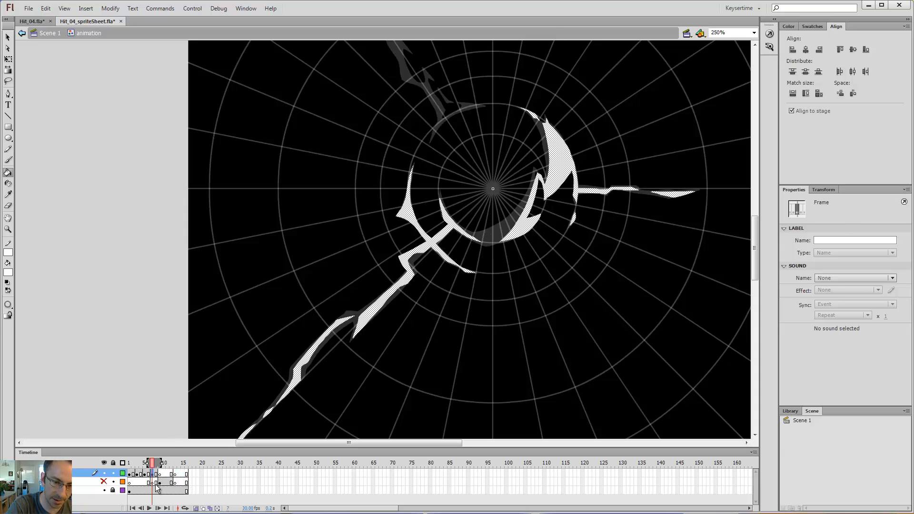
# Brush the outline of the upper-left bolt's outer section on frame 7, from its kinked middle up to the tip.
pyautogui.press('b')
pyautogui.moveTo(492, 152); pyautogui.dragTo(498, 221)
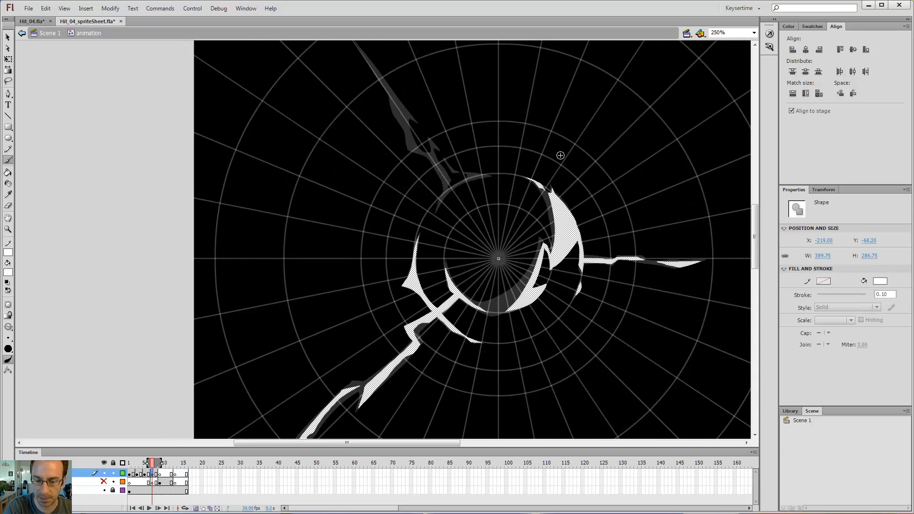
pyautogui.moveTo(465, 172); pyautogui.dragTo(478, 245)
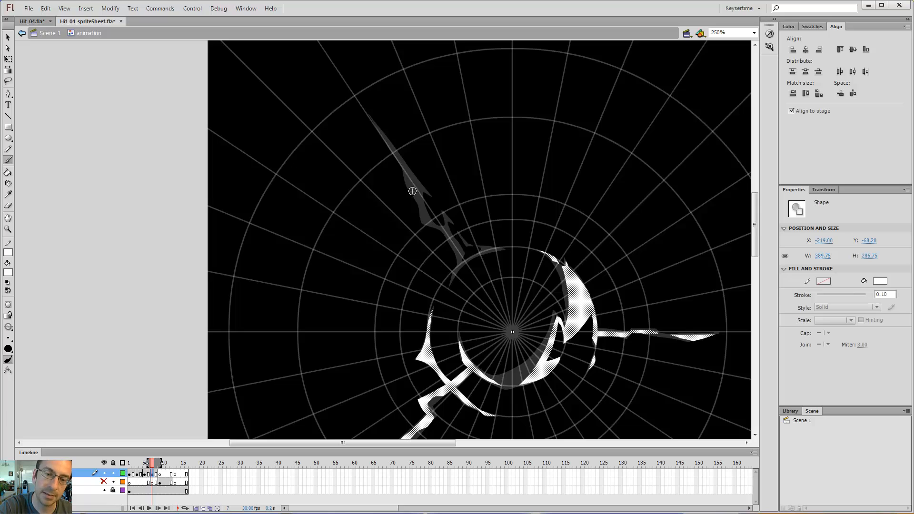
pyautogui.moveTo(412, 191); pyautogui.dragTo(402, 173)
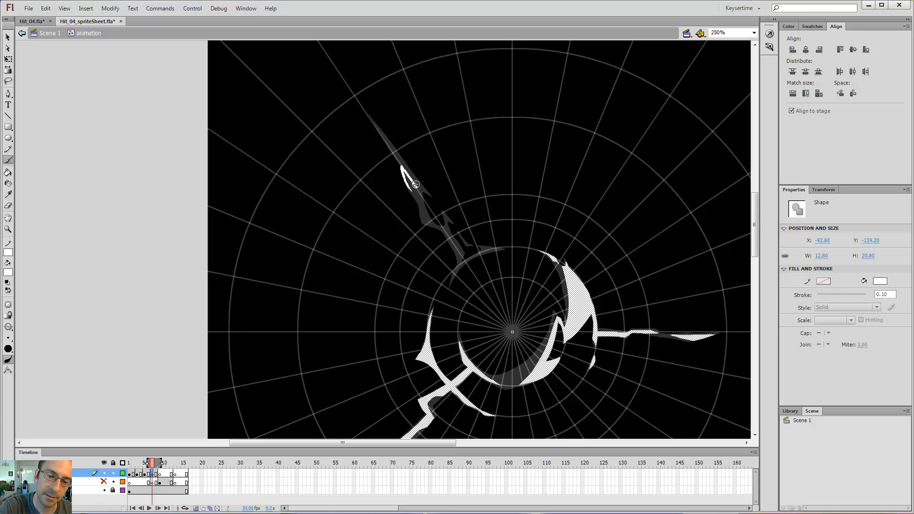
pyautogui.hotkey('ctrl', 'z')
pyautogui.moveTo(410, 191); pyautogui.dragTo(402, 163)
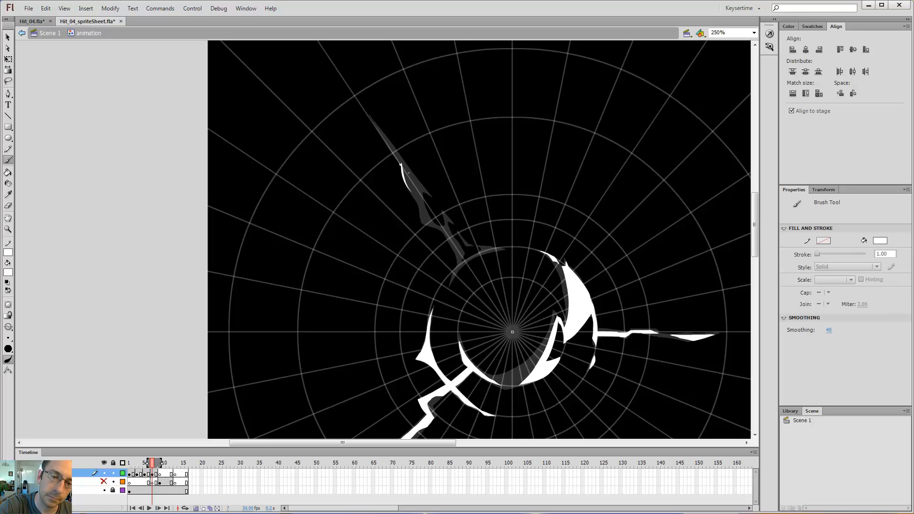
pyautogui.moveTo(403, 158); pyautogui.dragTo(367, 114)
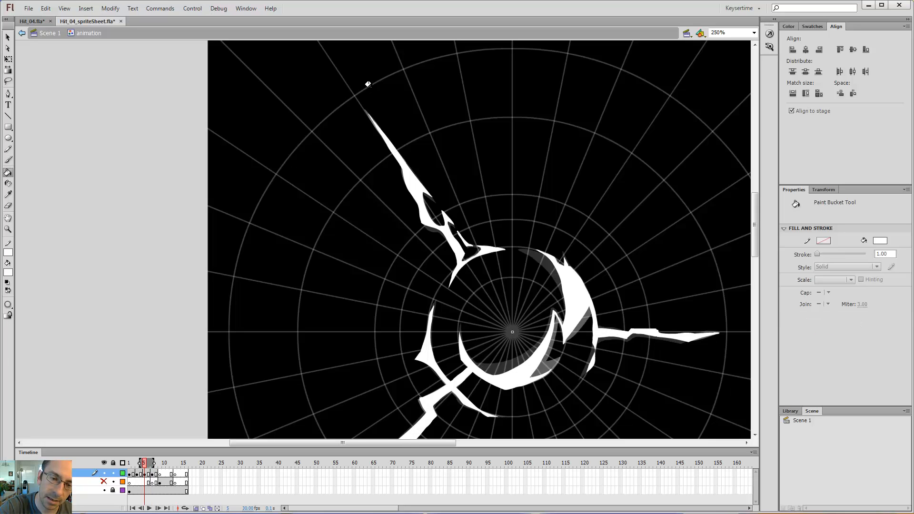
# Erase along the upper-left bolt's tip on frame 7 to thin it and break it off from the section below.
pyautogui.press('e')
pyautogui.moveTo(366, 106); pyautogui.dragTo(378, 116)
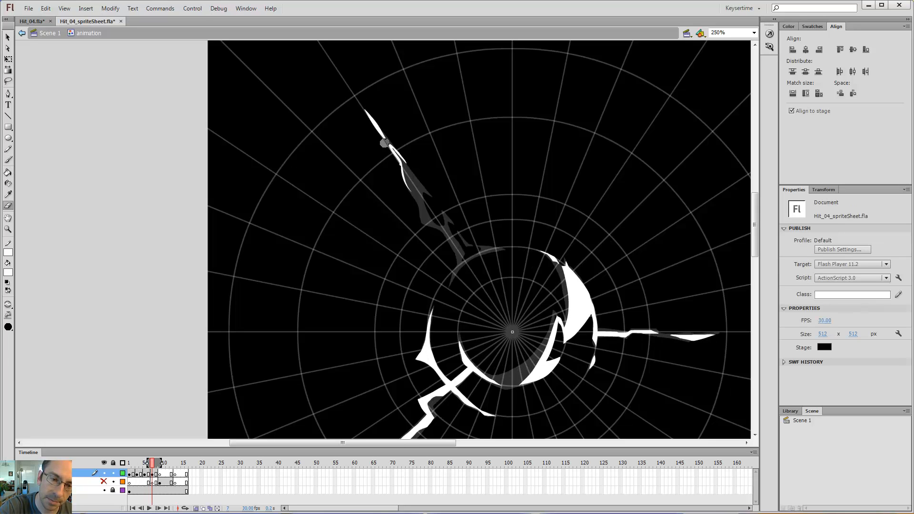
pyautogui.press('z')
pyautogui.click(384, 126)
pyautogui.press('e')
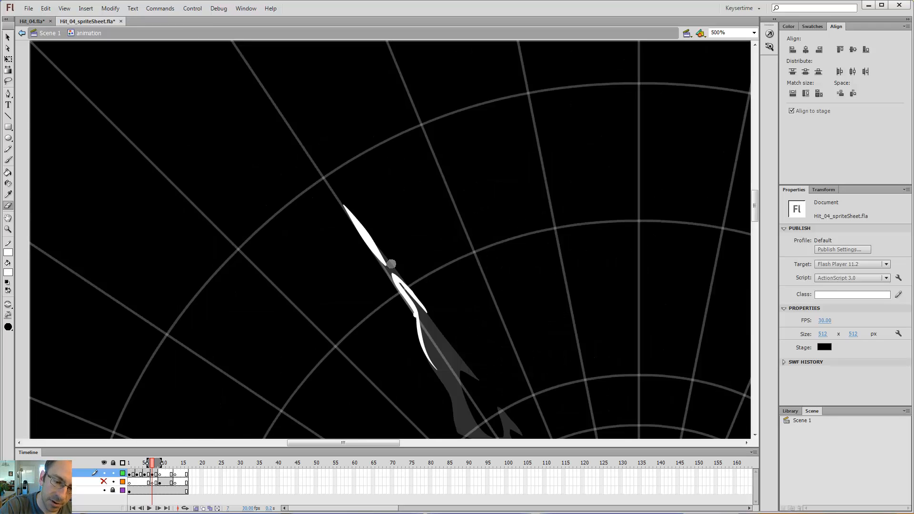
pyautogui.moveTo(376, 245); pyautogui.dragTo(379, 252)
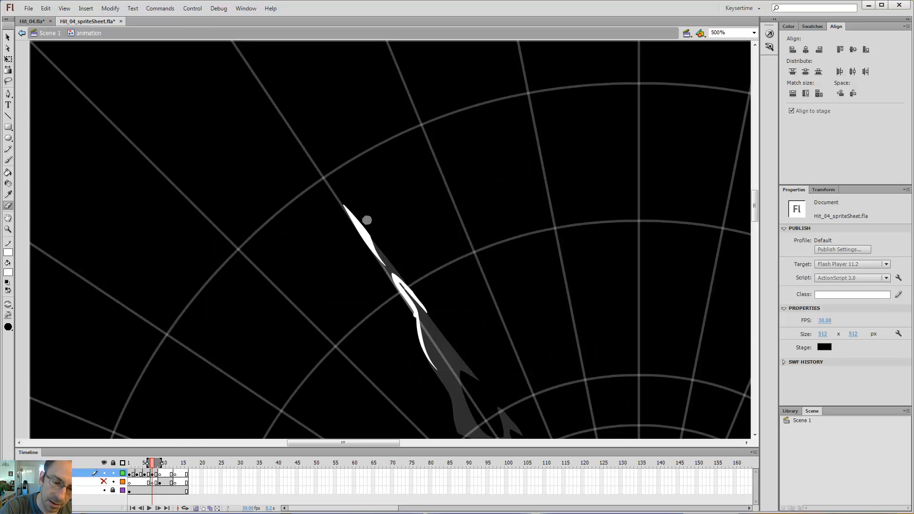
pyautogui.press(',')
pyautogui.press('.')
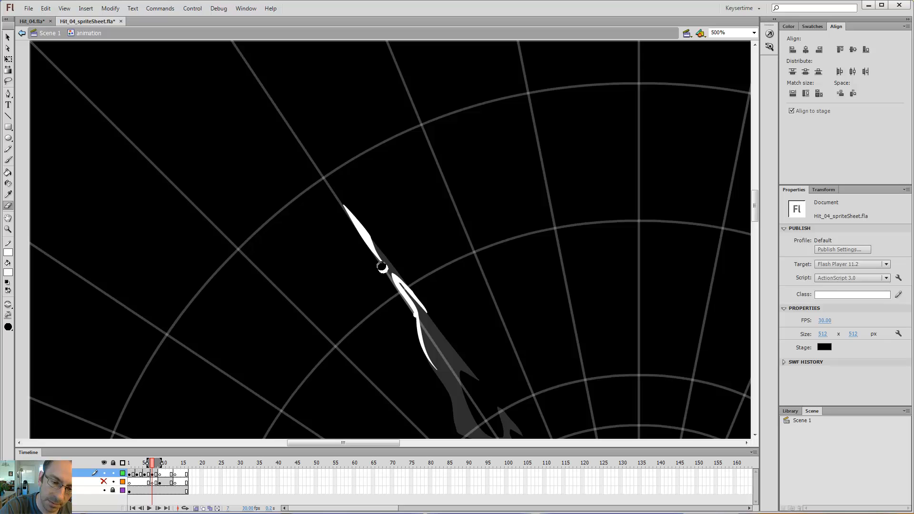
pyautogui.moveTo(381, 267); pyautogui.dragTo(357, 241)
# Brush a short tapered end just below the gap in the upper-left bolt's tip and fill it white.
pyautogui.press('b')
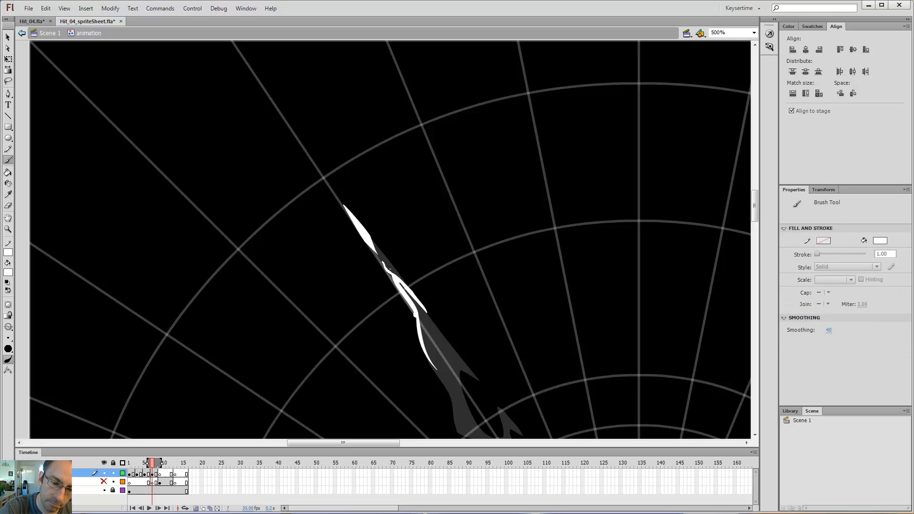
pyautogui.press('k')
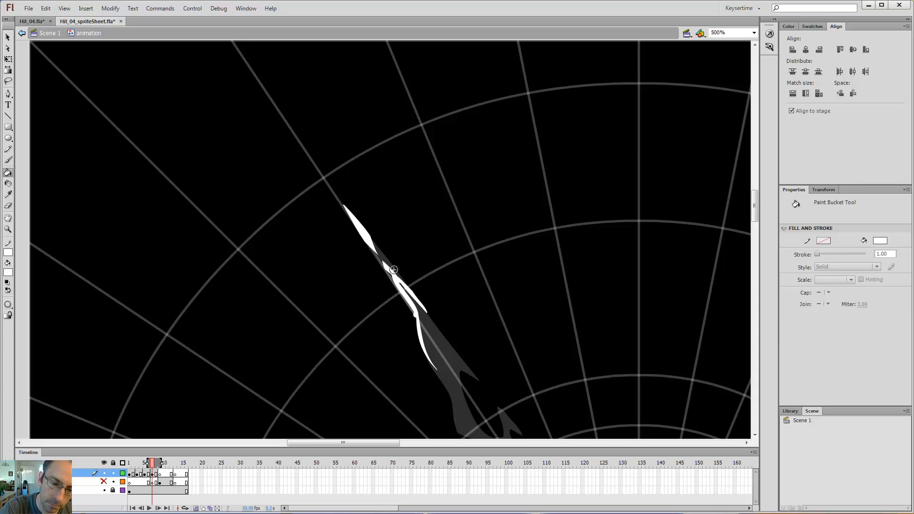
# Outline the upper-left bolt on frame 7 along its right edge and inward to the circle, trimming its hooked point with the Eraser.
pyautogui.press('b')
pyautogui.hotkey('ctrl', '-')
pyautogui.moveTo(420, 267); pyautogui.dragTo(439, 126)
pyautogui.moveTo(439, 331); pyautogui.dragTo(470, 217)
pyautogui.moveTo(339, 427); pyautogui.dragTo(382, 370)
pyautogui.moveTo(482, 91); pyautogui.dragTo(453, 275)
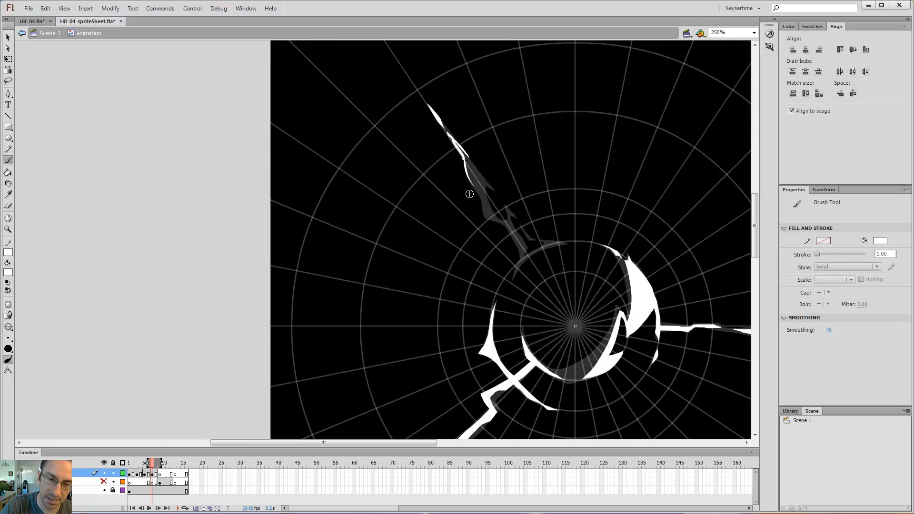
pyautogui.moveTo(445, 111); pyautogui.dragTo(485, 187)
pyautogui.press('e')
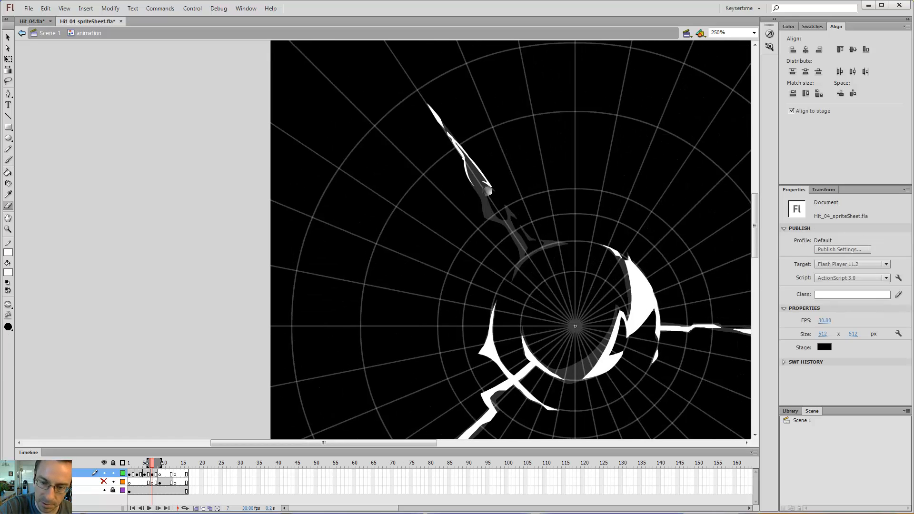
pyautogui.press('b')
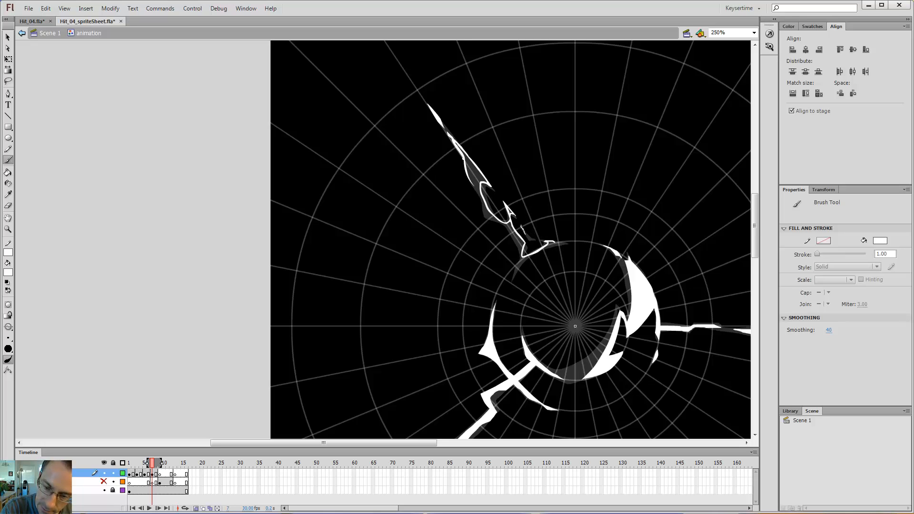
# Fill the small spikes beside the upper-left bolt white and brush the left edge of its inner section.
pyautogui.press('k')
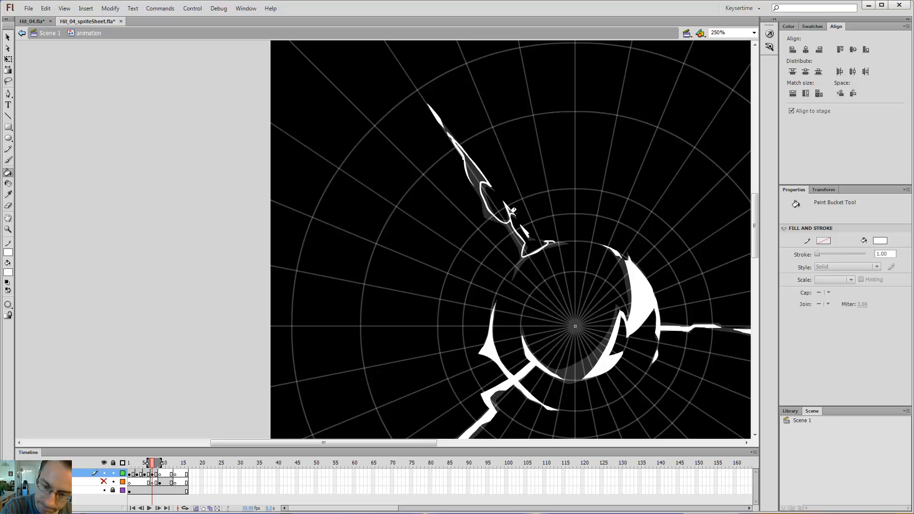
pyautogui.press('b')
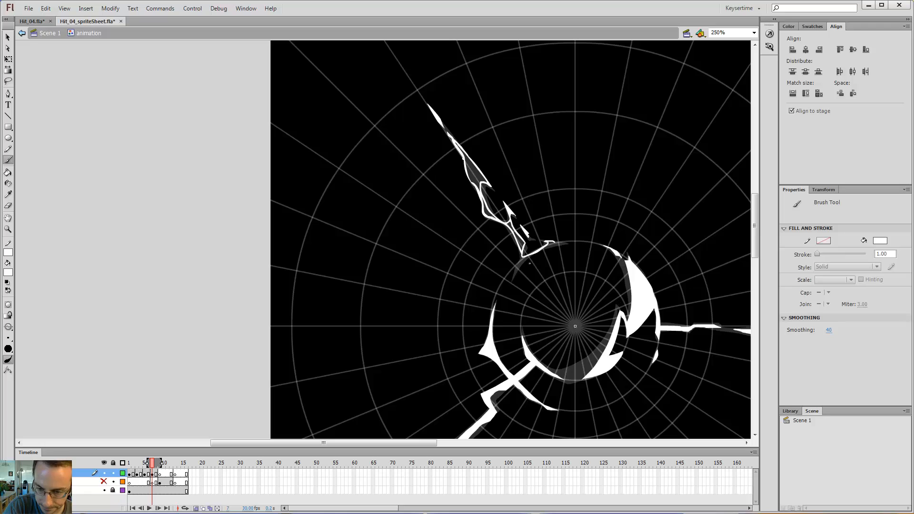
# Brush a thin branch curving down-left along the circle from the upper-left bolt's inner end, thicken its junction and taper its tip.
pyautogui.press(',')
pyautogui.press(',')
pyautogui.press('.')
pyautogui.press('.')
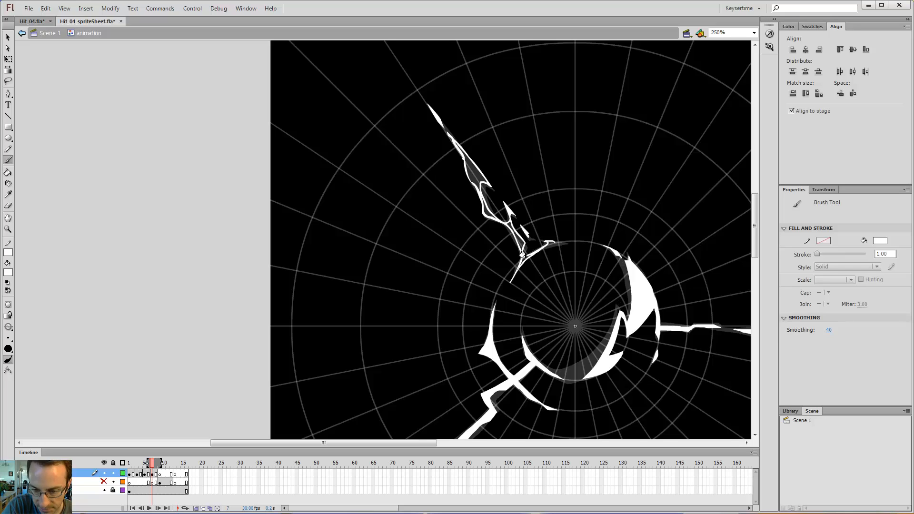
pyautogui.press('k')
pyautogui.click(524, 259)
pyautogui.press(',')
pyautogui.press('.')
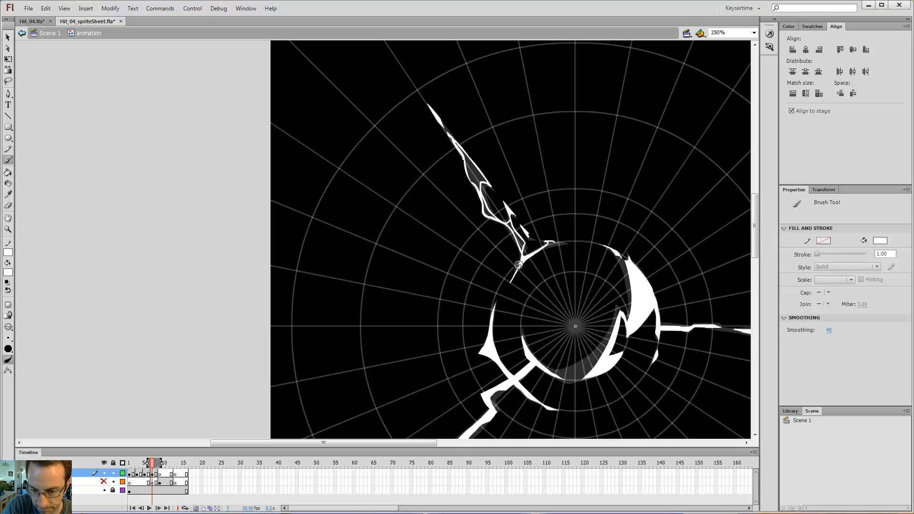
pyautogui.press('z')
# Fill the outlined inner and middle sections of the upper-left bolt white on frame 7.
pyautogui.press('k')
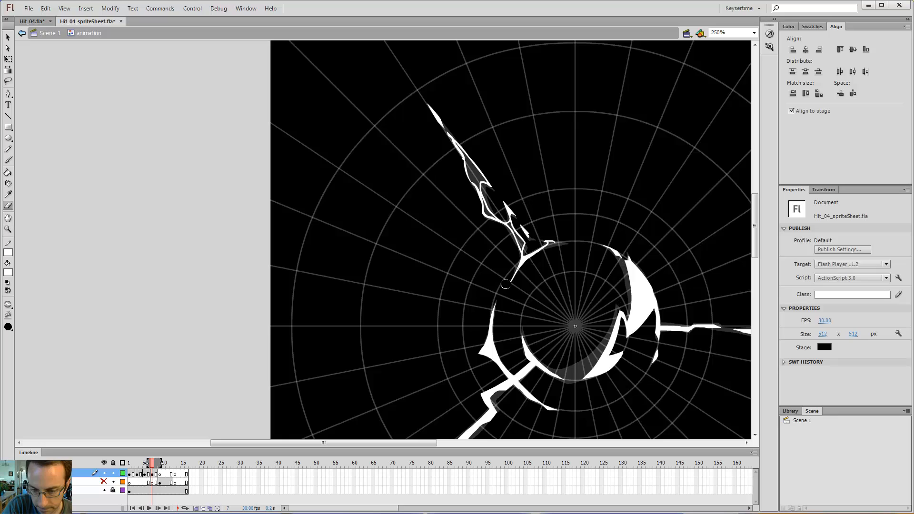
pyautogui.click(481, 214)
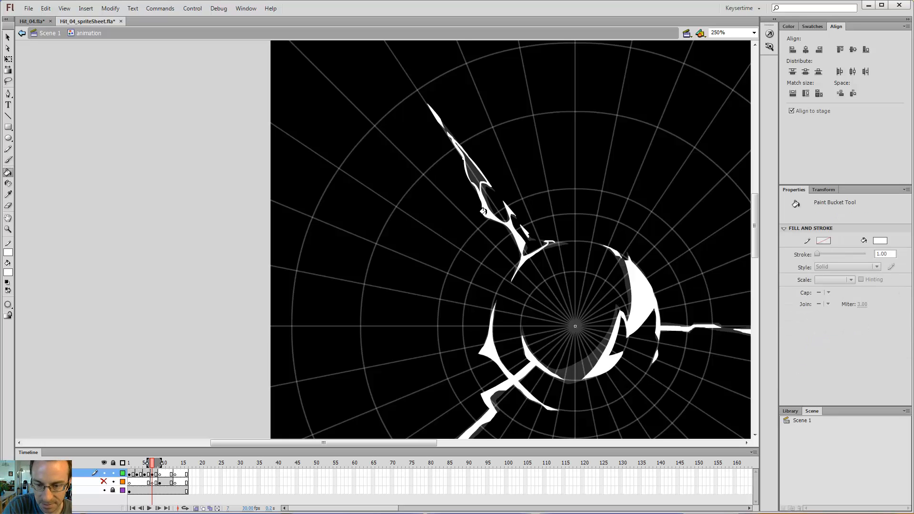
pyautogui.click(474, 175)
# Extend the arc at the upper-left bolt's inner end rightward along the top of the circle and fill it white.
pyautogui.press('b')
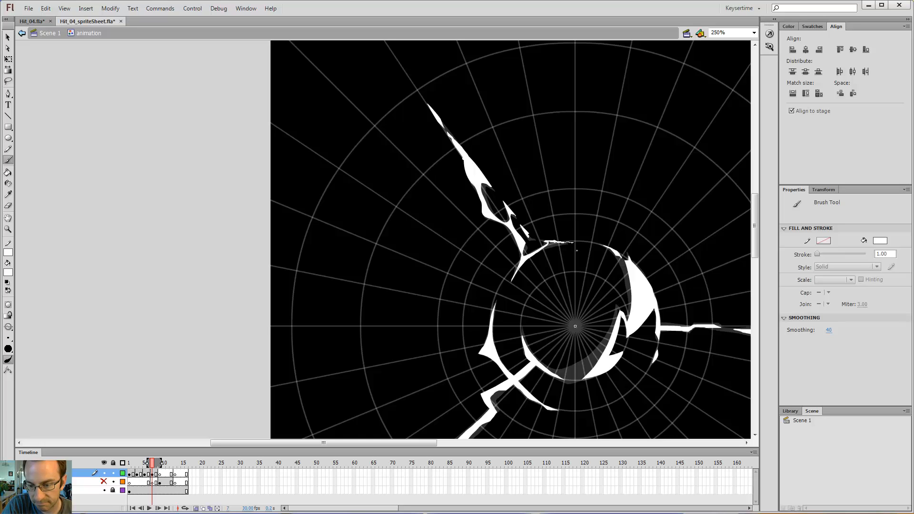
pyautogui.press('k')
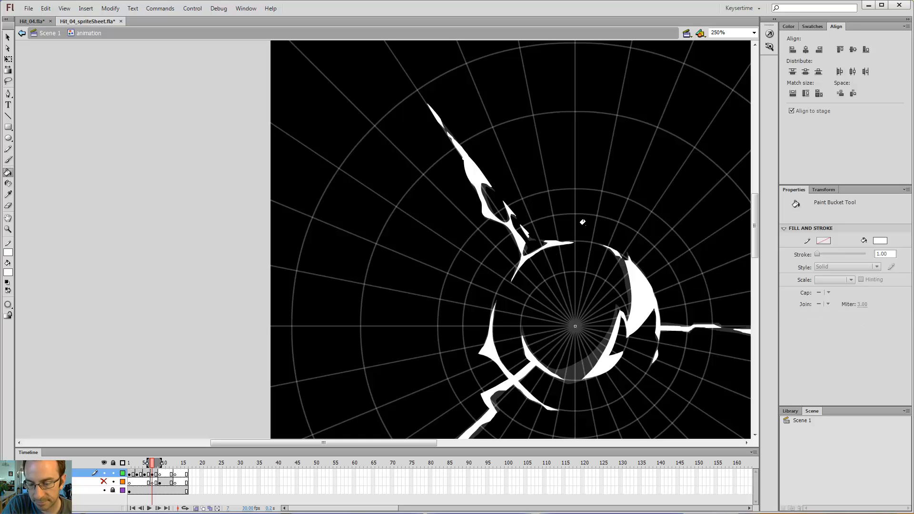
pyautogui.press('e')
# Flip between frames 5 and 7 to examine how the finished upper-left bolt and the whole effect break up.
pyautogui.moveTo(567, 236)
pyautogui.mouseDown()
pyautogui.moveTo(583, 239)
pyautogui.moveTo(520, 159)
pyautogui.moveTo(501, 151)
pyautogui.mouseUp()
pyautogui.press(',')
pyautogui.press('.')
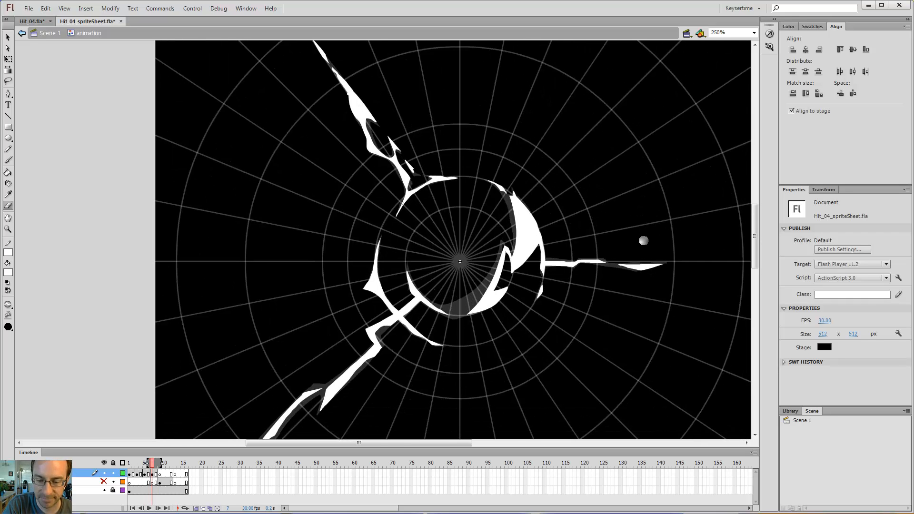
pyautogui.press(',')
pyautogui.press(',')
pyautogui.press('.')
pyautogui.press('.')
pyautogui.press(',')
pyautogui.press(',')
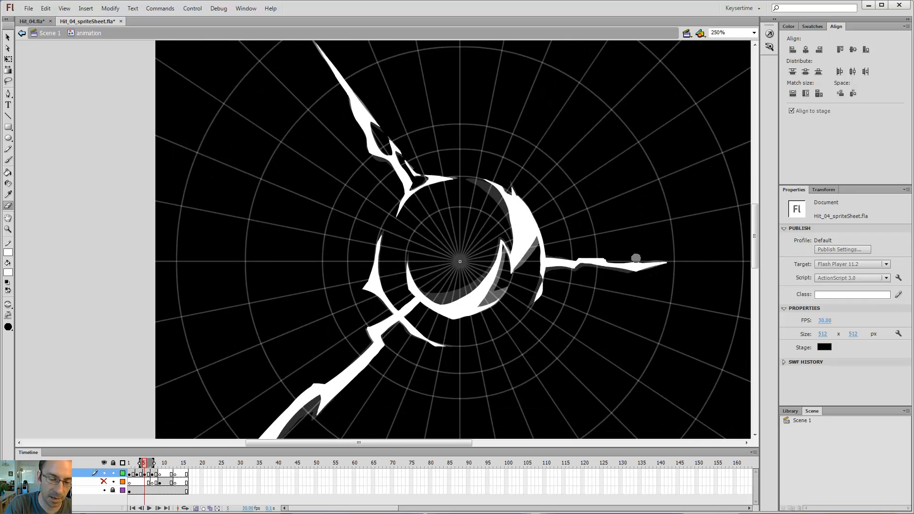
pyautogui.press('.')
pyautogui.press('.')
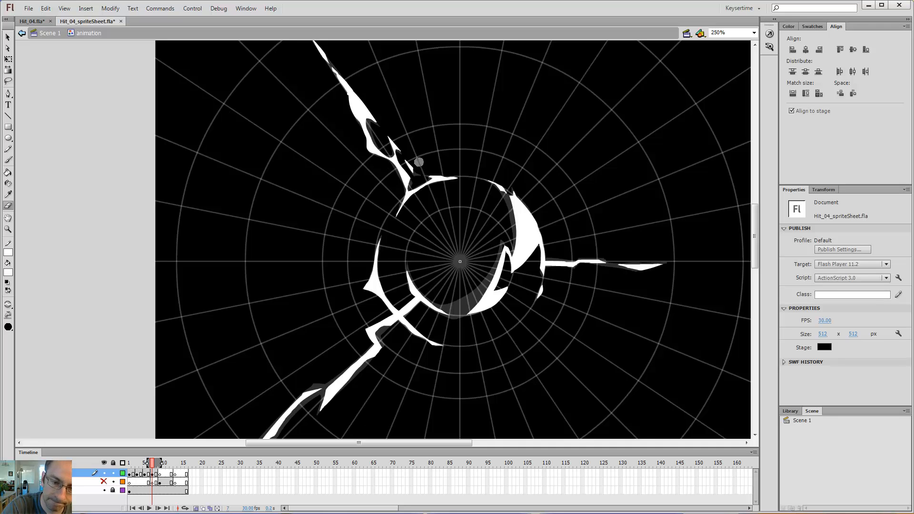
pyautogui.hotkey('ctrl', '-')
pyautogui.press(',')
pyautogui.press('.')
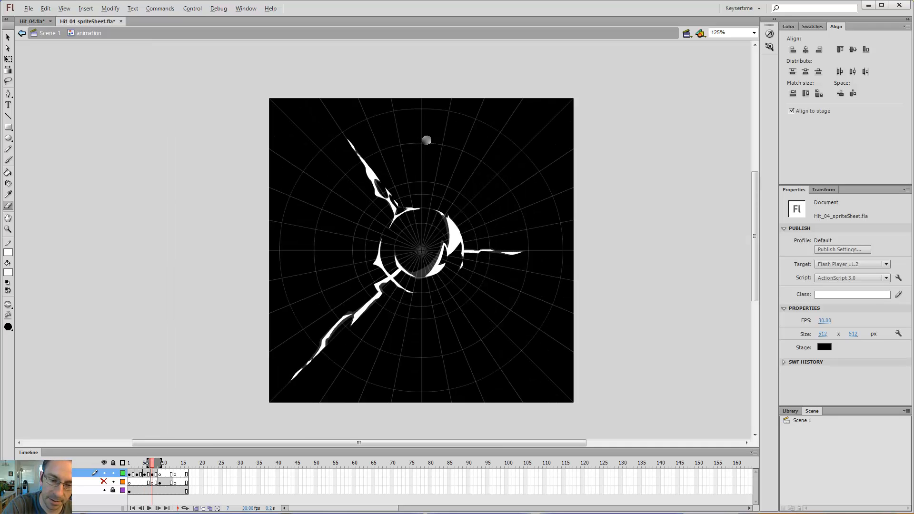
# Flip through frames 5 to 9 to examine how the right-side crescent and bolts thin and break up.
pyautogui.press('.')
pyautogui.press('.')
pyautogui.press(',')
pyautogui.press(',')
pyautogui.press(',')
pyautogui.press(',')
pyautogui.press('.')
pyautogui.press('.')
pyautogui.press('.')
pyautogui.press('.')
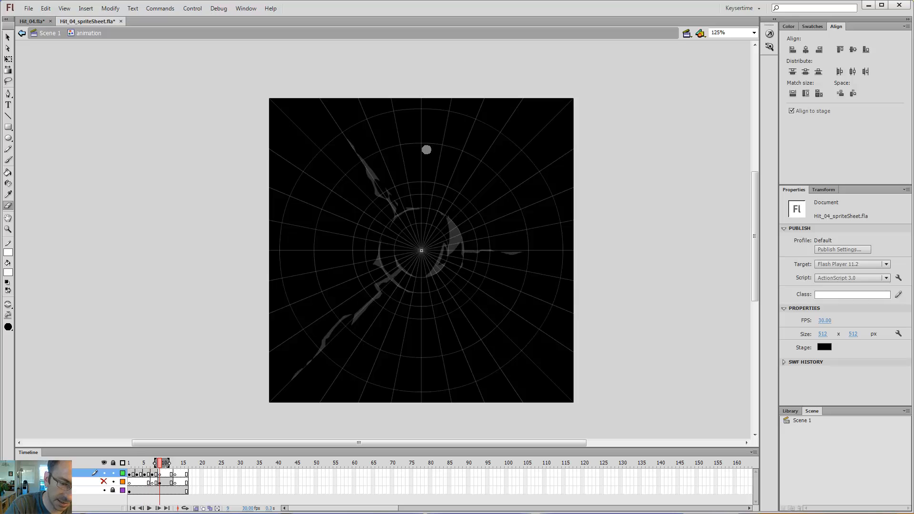
pyautogui.press('z')
pyautogui.click(468, 229)
pyautogui.press(',')
pyautogui.press(',')
pyautogui.press(',')
pyautogui.press(',')
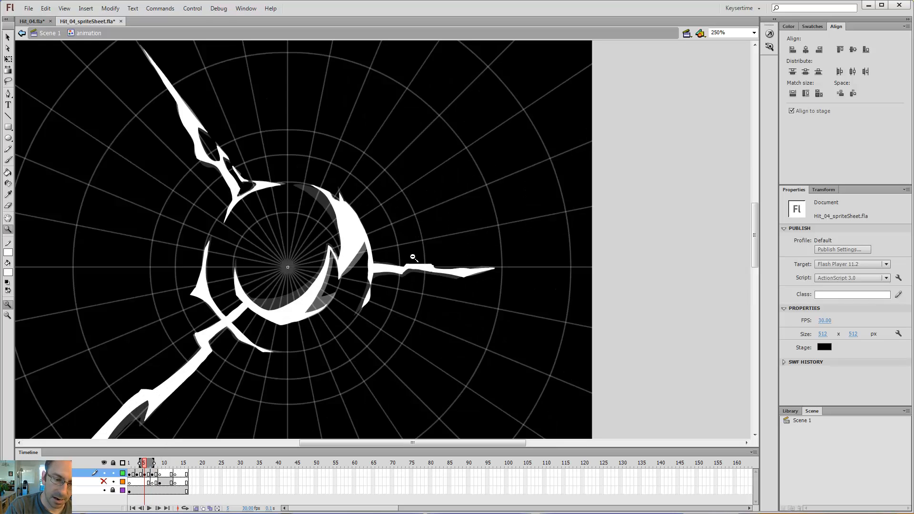
pyautogui.press('.')
pyautogui.press('.')
pyautogui.press('.')
pyautogui.press('.')
# Brush the outer edge and a redrawn inner curve of the right-side crescent on frame 9.
pyautogui.press('b')
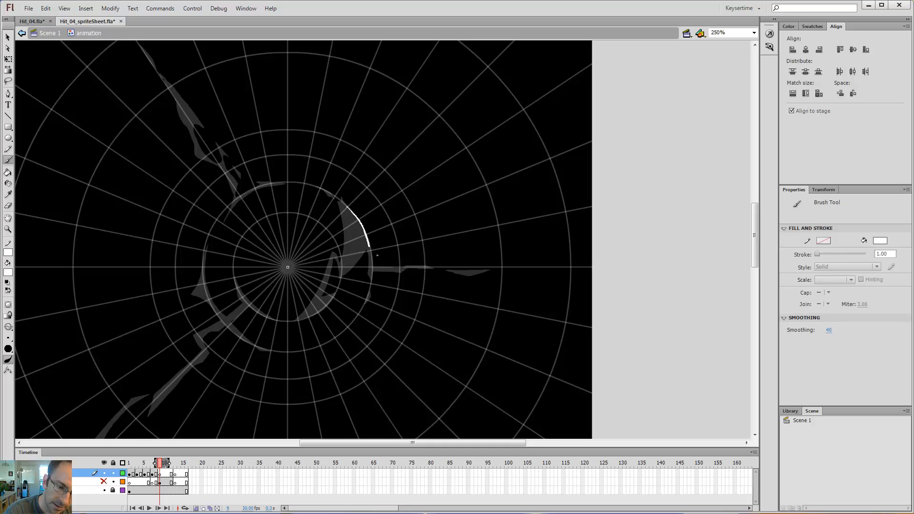
pyautogui.moveTo(377, 255); pyautogui.dragTo(371, 252)
pyautogui.press('e')
pyautogui.press('b')
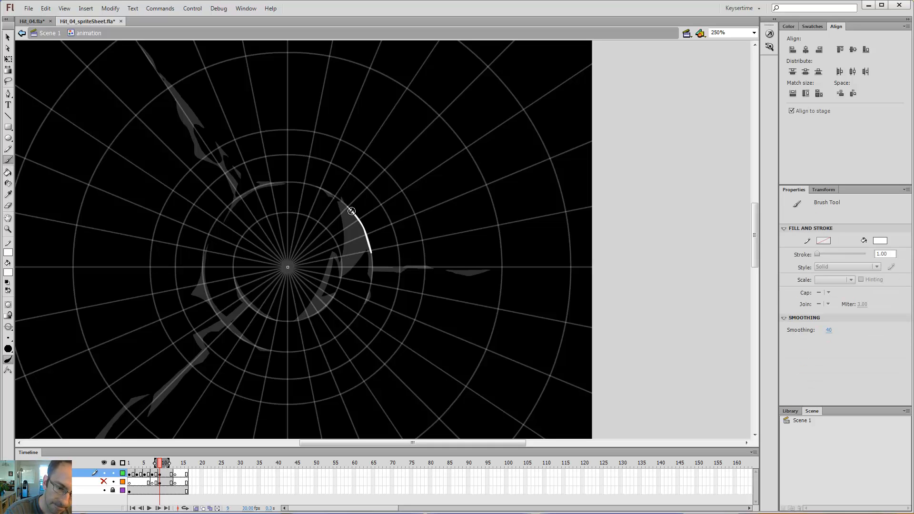
pyautogui.moveTo(359, 238); pyautogui.dragTo(342, 274)
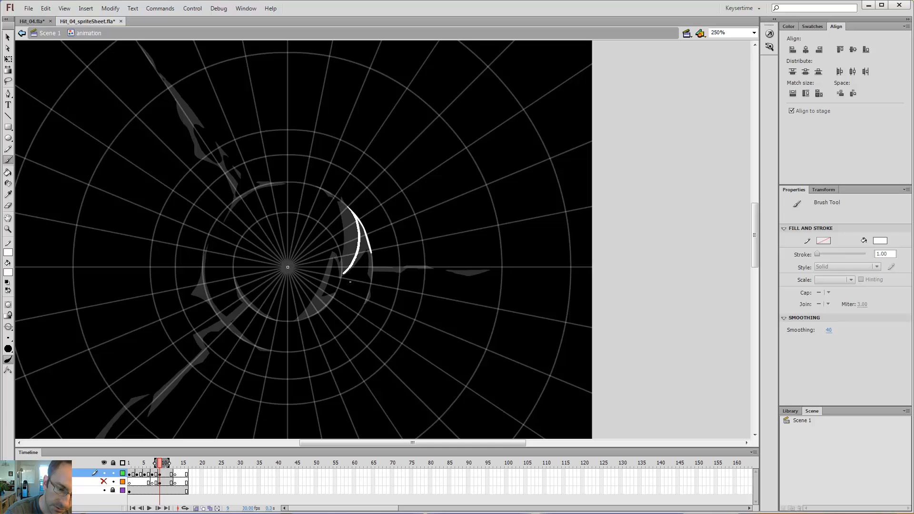
pyautogui.hotkey('ctrl', 'z')
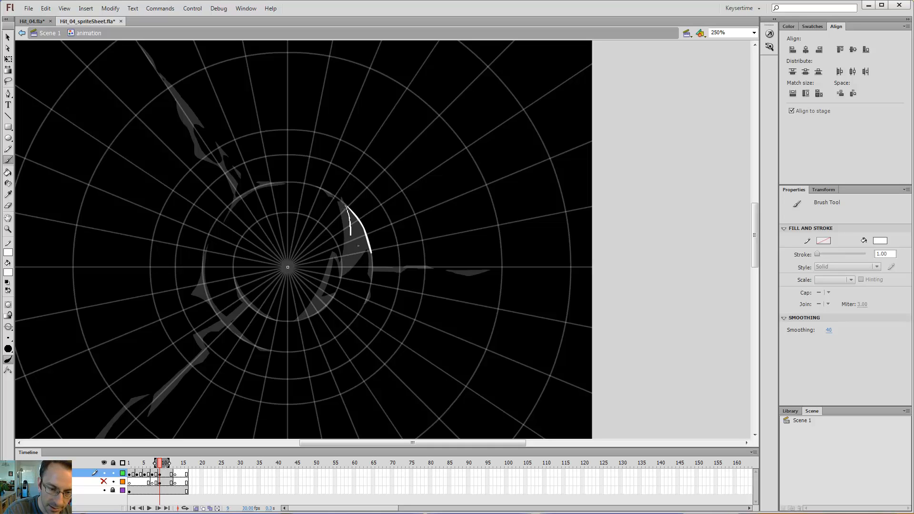
pyautogui.moveTo(351, 235)
pyautogui.mouseDown()
pyautogui.moveTo(353, 276)
pyautogui.moveTo(364, 241)
pyautogui.mouseUp()
# Flip back to frame 3 and forward to frame 9 to examine how the crescent changes shape.
pyautogui.press(',')
pyautogui.press(',')
pyautogui.press(',')
pyautogui.press(',')
pyautogui.press(',')
pyautogui.press(',')
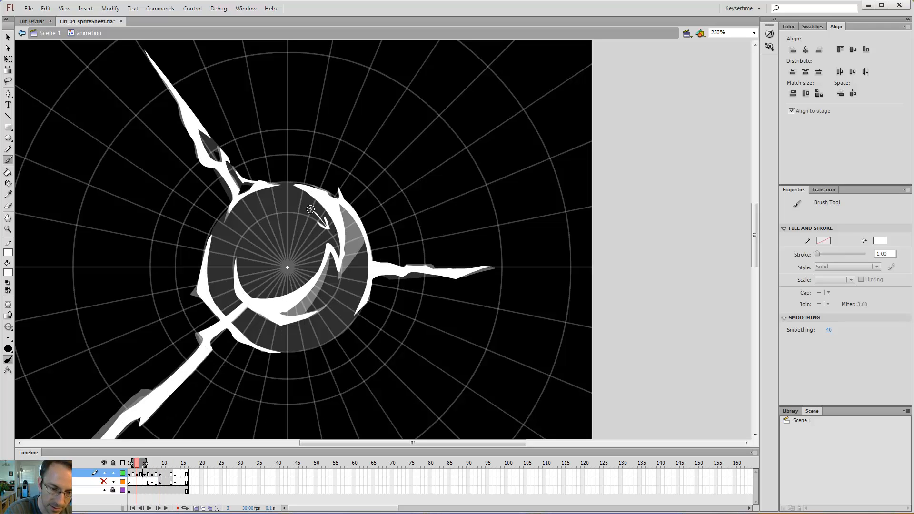
pyautogui.press('.')
pyautogui.press('.')
pyautogui.press('.')
pyautogui.press('.')
pyautogui.press('.')
pyautogui.press('.')
# Brush the crescent's lower edge down to its pointed tip and fill the lower band white.
pyautogui.press('v')
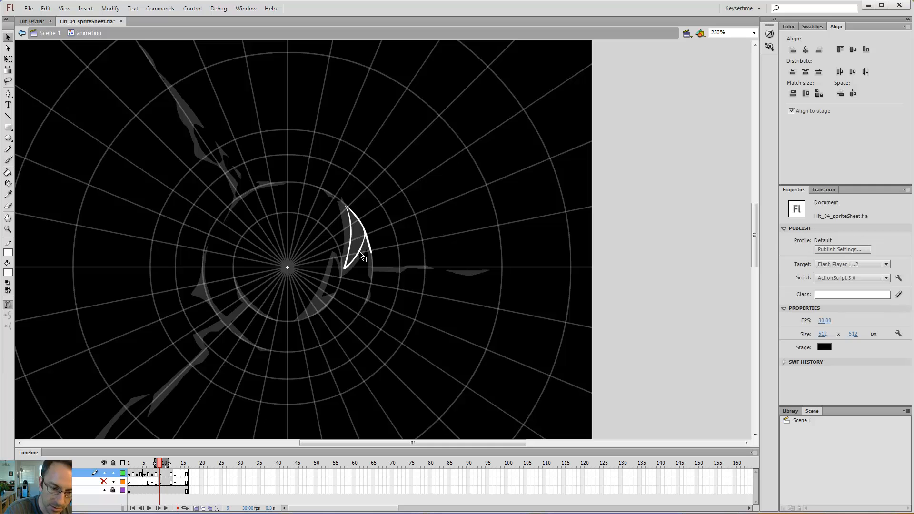
pyautogui.press('b')
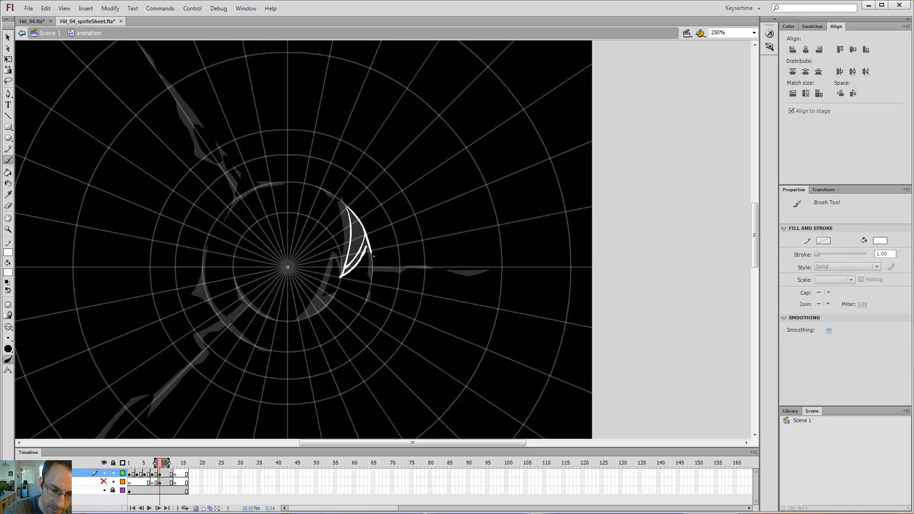
pyautogui.press('k')
pyautogui.click(363, 246)
# Fill the rest of the crescent outline white and trim its inner edge narrower with the Eraser.
pyautogui.press('e')
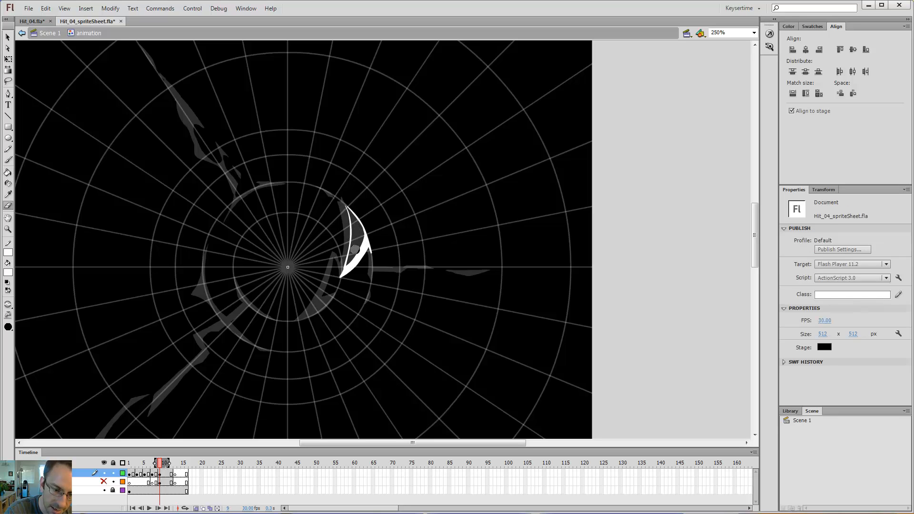
pyautogui.press('b')
pyautogui.press('k')
pyautogui.click(357, 232)
pyautogui.press('e')
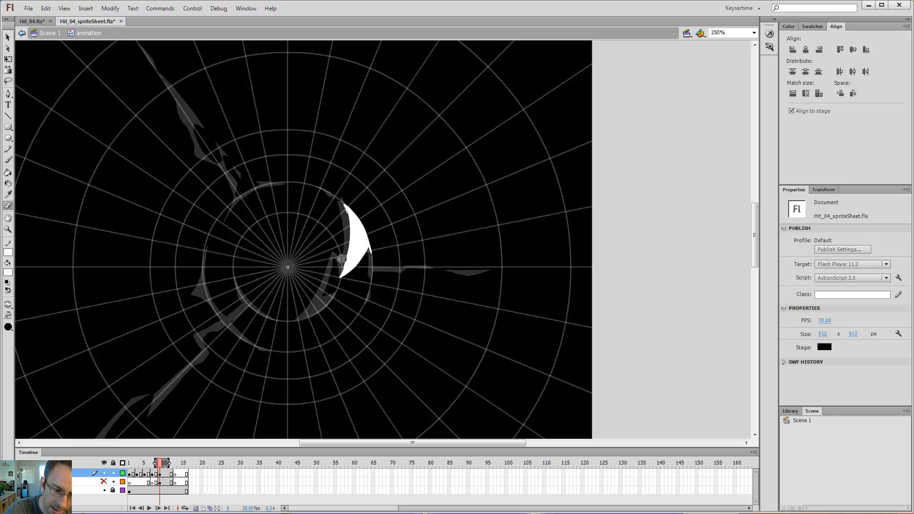
pyautogui.moveTo(338, 268)
pyautogui.mouseDown()
pyautogui.moveTo(349, 241)
pyautogui.moveTo(344, 204)
pyautogui.mouseUp()
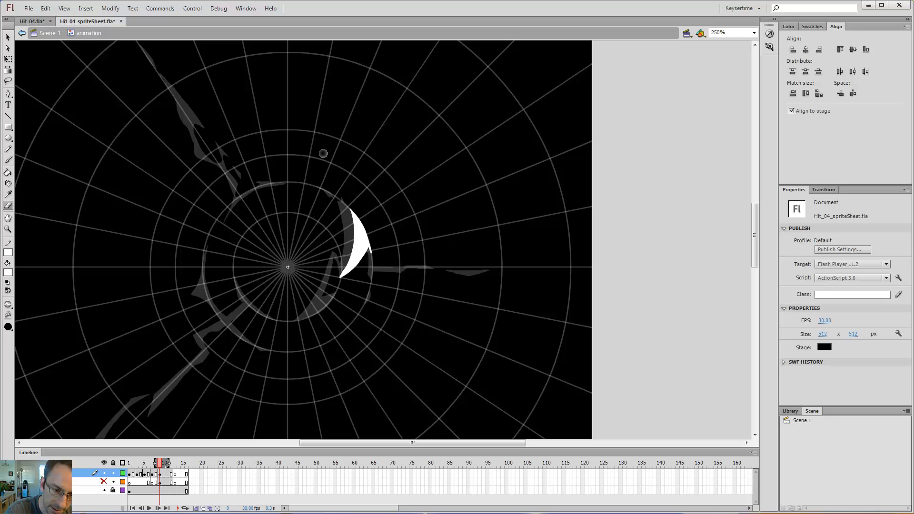
# Flip between frames 3 and 9 to examine how the filled crescent follows from the earlier drawings.
pyautogui.press('b')
pyautogui.press(',')
pyautogui.press(',')
pyautogui.press(',')
pyautogui.press(',')
pyautogui.press(',')
pyautogui.press('.')
pyautogui.press('.')
pyautogui.press('.')
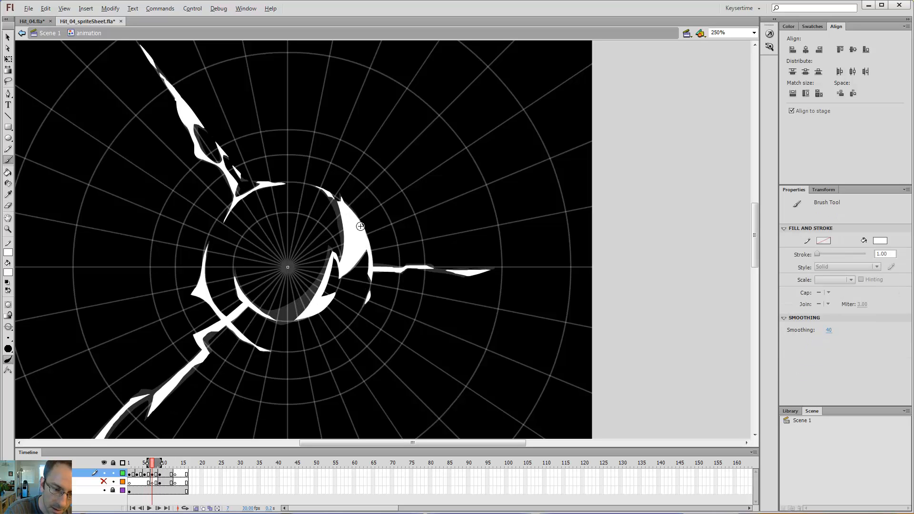
pyautogui.press(',')
pyautogui.press(',')
pyautogui.press(',')
pyautogui.press(',')
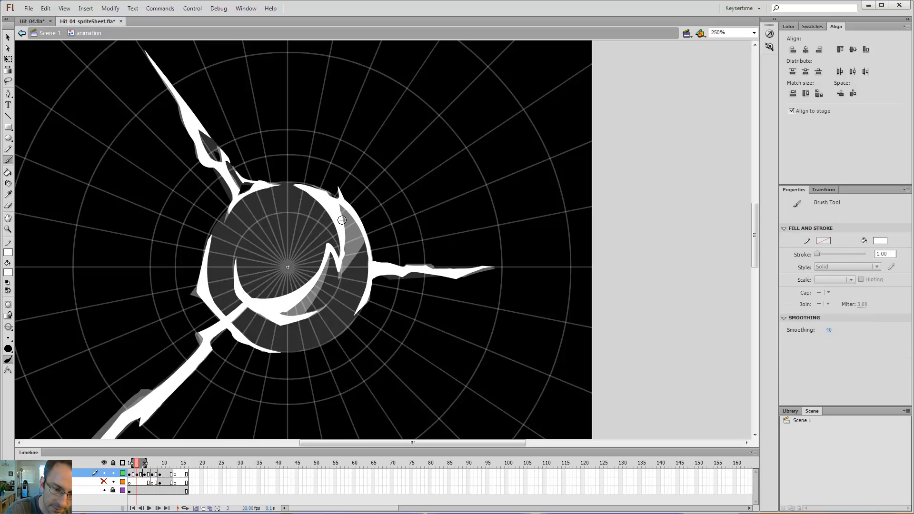
pyautogui.press('.')
pyautogui.press('.')
pyautogui.press('.')
pyautogui.press('.')
pyautogui.press('.')
pyautogui.press('.')
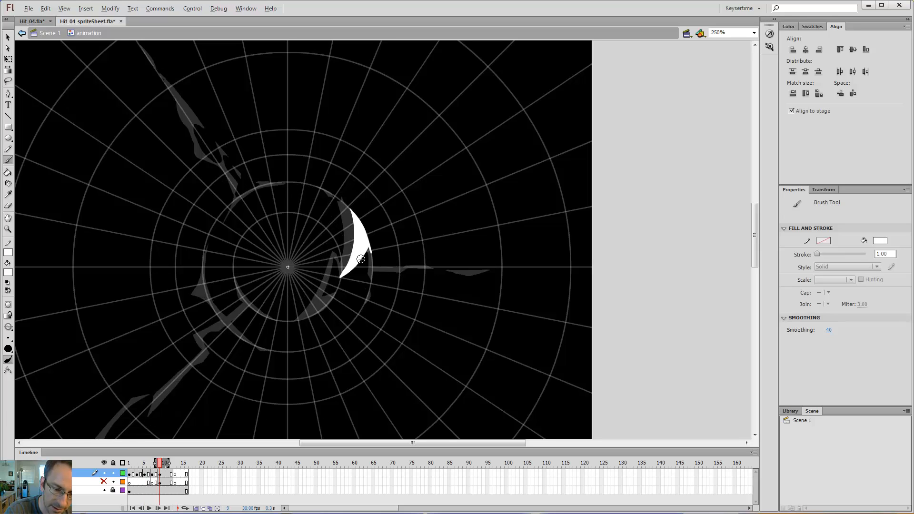
# Extend the crescent's upper end into a thin tip along the circle on frame 9.
pyautogui.press('z')
pyautogui.click(338, 195)
pyautogui.press('b')
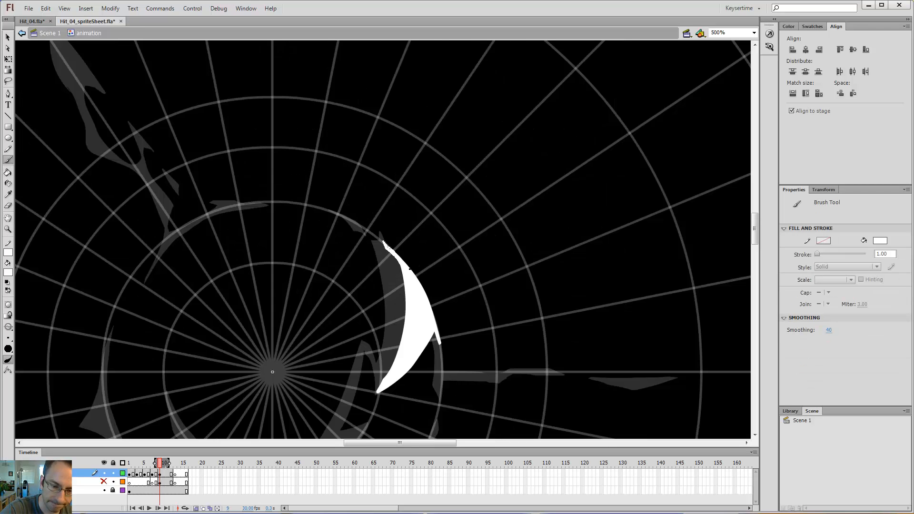
# Brush a small detached fragment on the circle above the crescent's upper tip and fill it white, using frame 7 as reference.
pyautogui.press(',')
pyautogui.press(',')
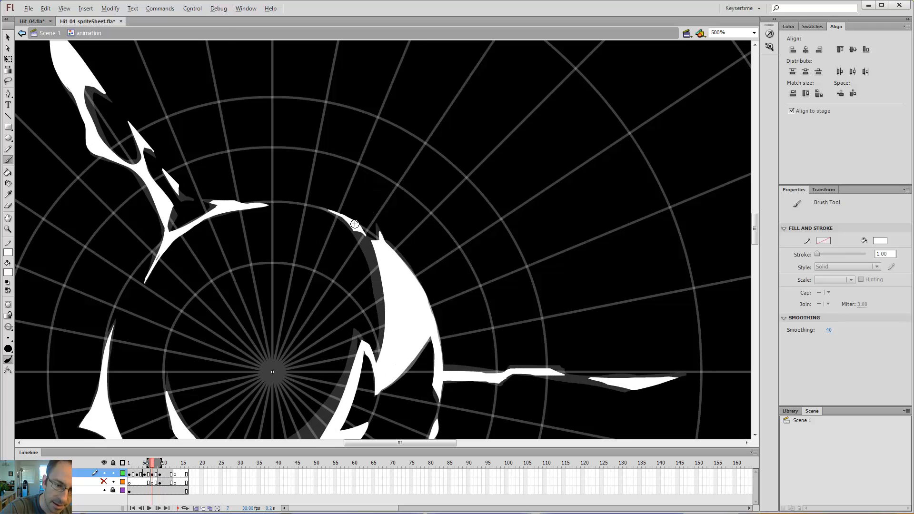
pyautogui.press('.')
pyautogui.press('.')
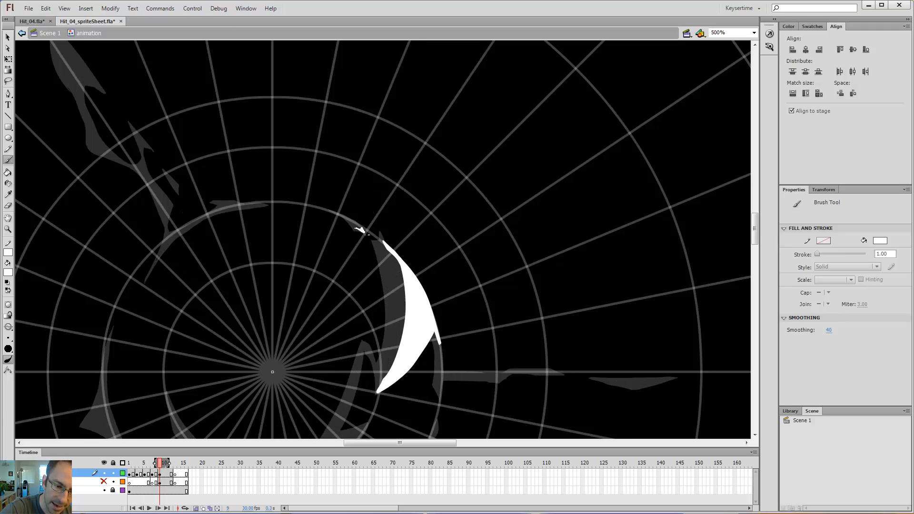
pyautogui.press(',')
pyautogui.press(',')
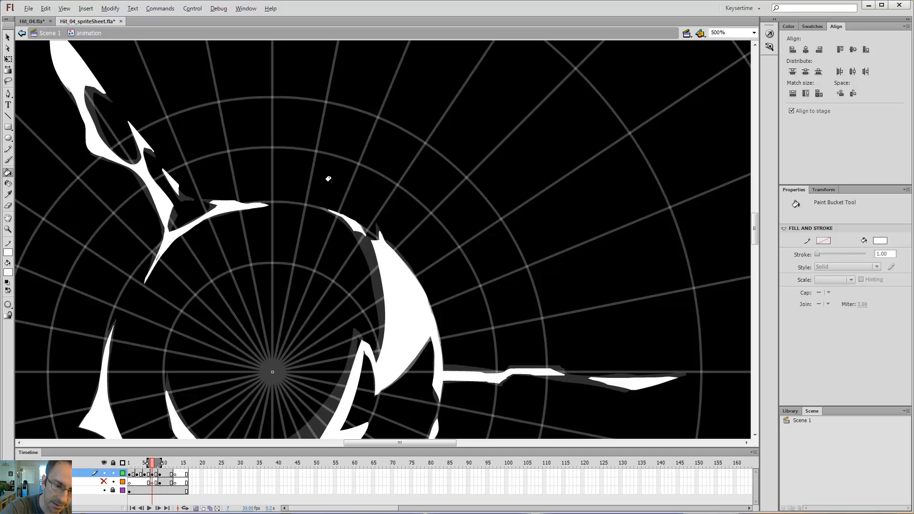
pyautogui.press('.')
pyautogui.press('.')
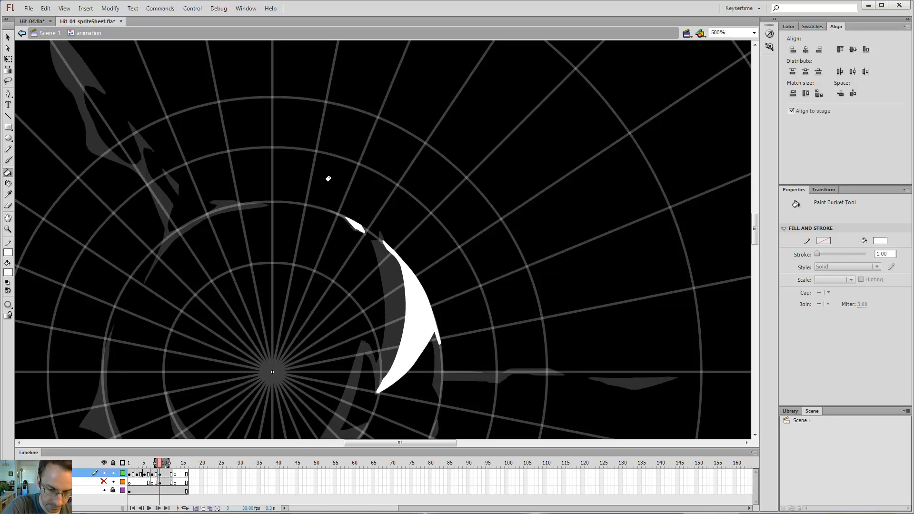
# Extend the crescent's outer edge down past the right bolt's base and outline a small detached fragment below it.
pyautogui.moveTo(445, 317); pyautogui.dragTo(420, 221)
pyautogui.press('b')
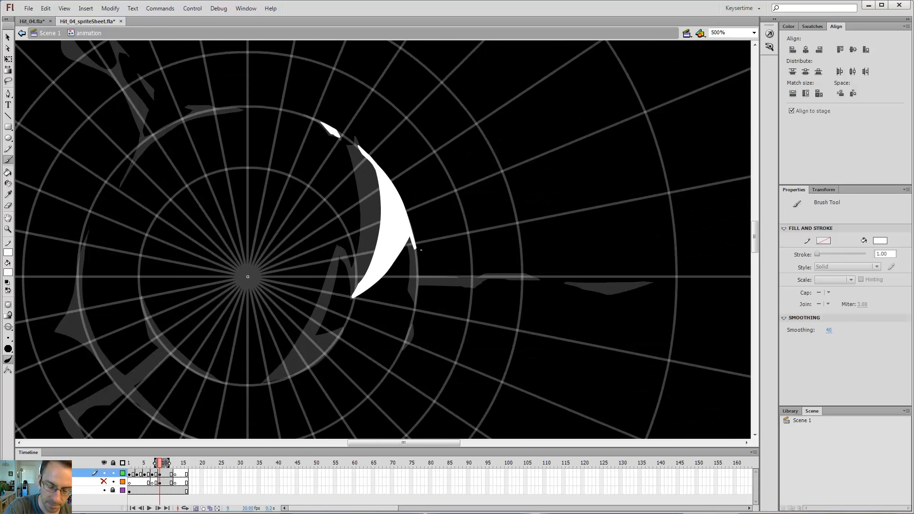
pyautogui.moveTo(425, 268)
pyautogui.mouseDown()
pyautogui.moveTo(423, 307)
pyautogui.moveTo(409, 240)
pyautogui.mouseUp()
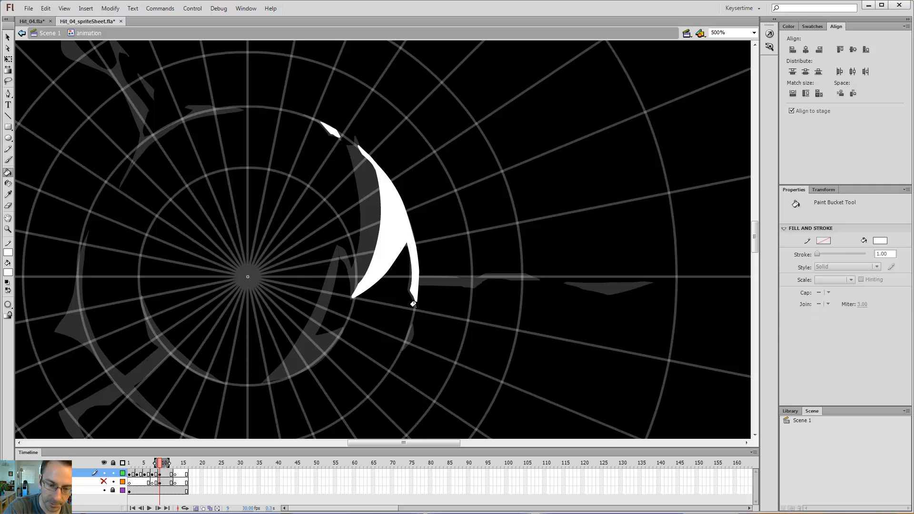
pyautogui.moveTo(414, 329); pyautogui.dragTo(406, 346)
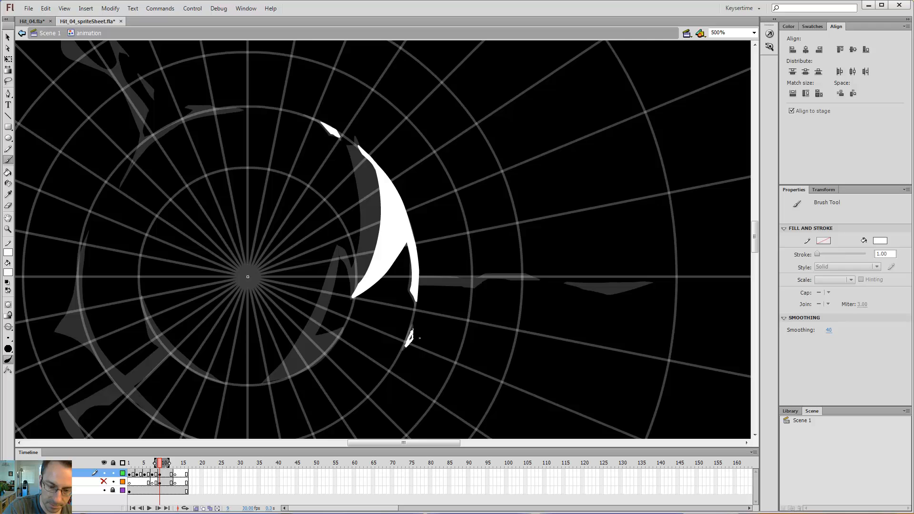
# Brush the right bolt's inner segment as a thin sliver starting at the circle and fill it white.
pyautogui.hotkey('ctrl', '-')
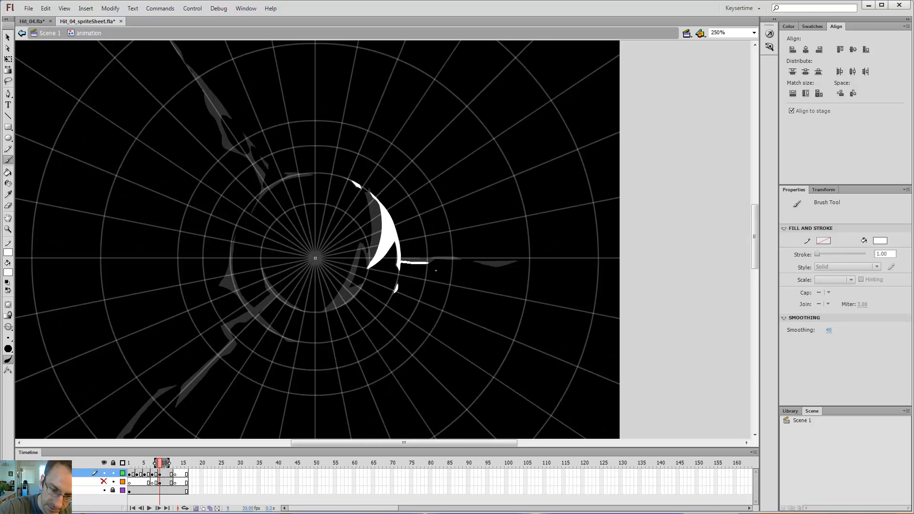
pyautogui.press(',')
pyautogui.press(',')
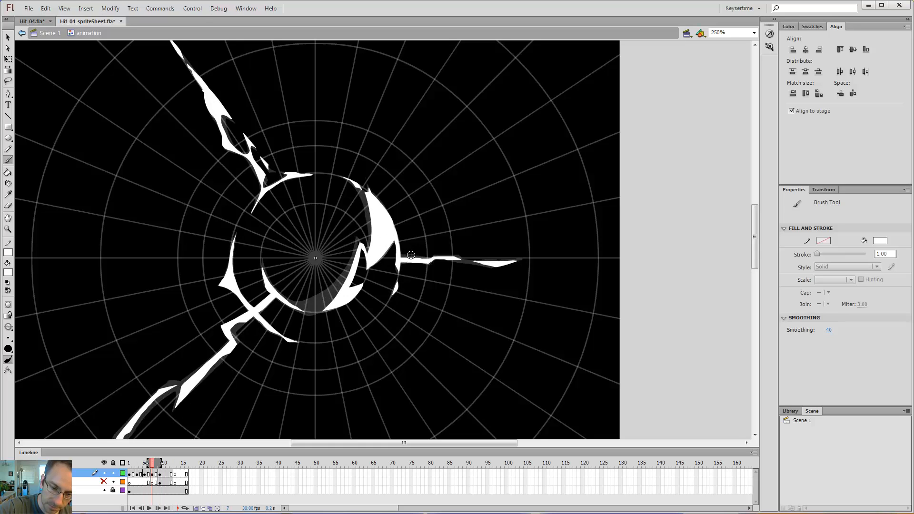
pyautogui.press('.')
pyautogui.press('.')
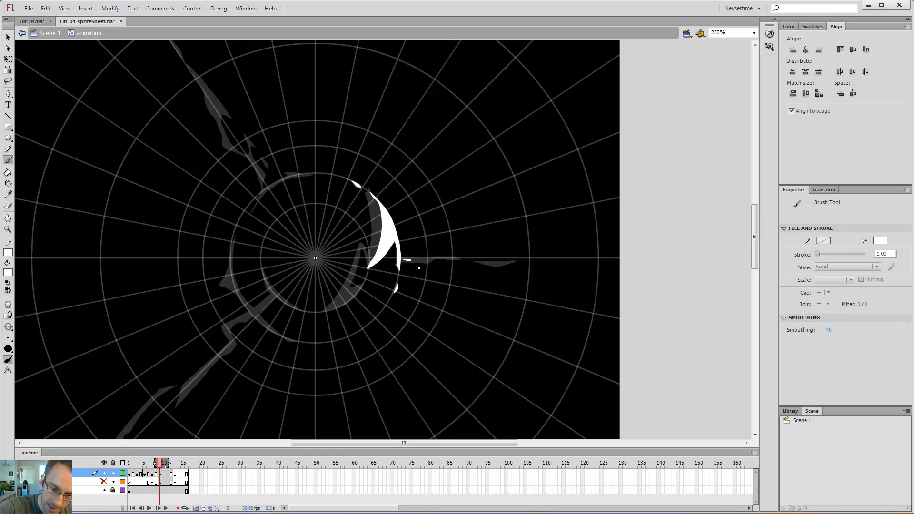
pyautogui.moveTo(403, 259); pyautogui.dragTo(430, 260)
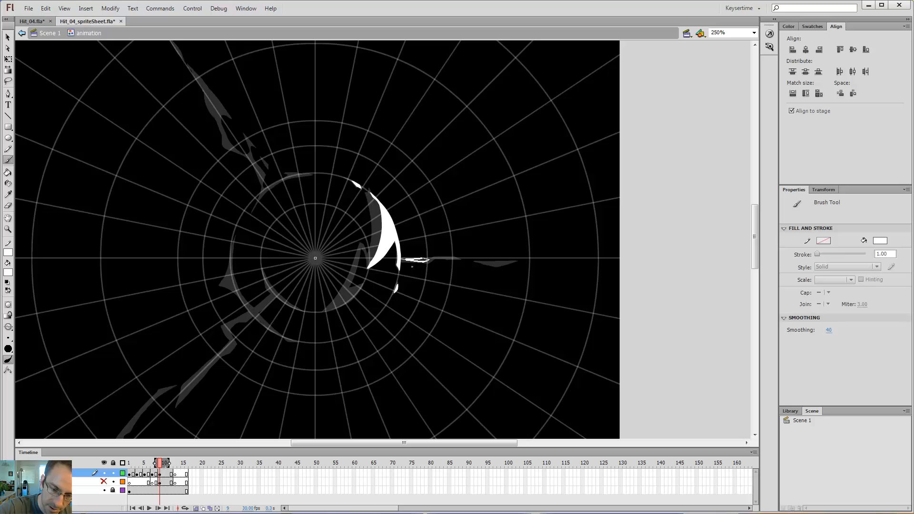
pyautogui.press('k')
pyautogui.click(415, 260)
# Brush a thin, detached middle segment of the right bolt on frame 9, comparing it with the preceding frame.
pyautogui.press(',')
pyautogui.press('.')
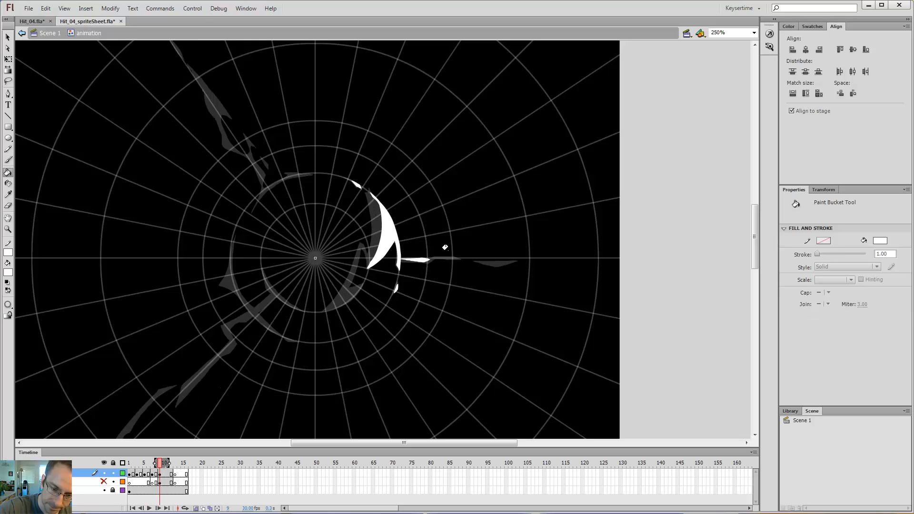
pyautogui.press(',')
pyautogui.press('.')
pyautogui.press('b')
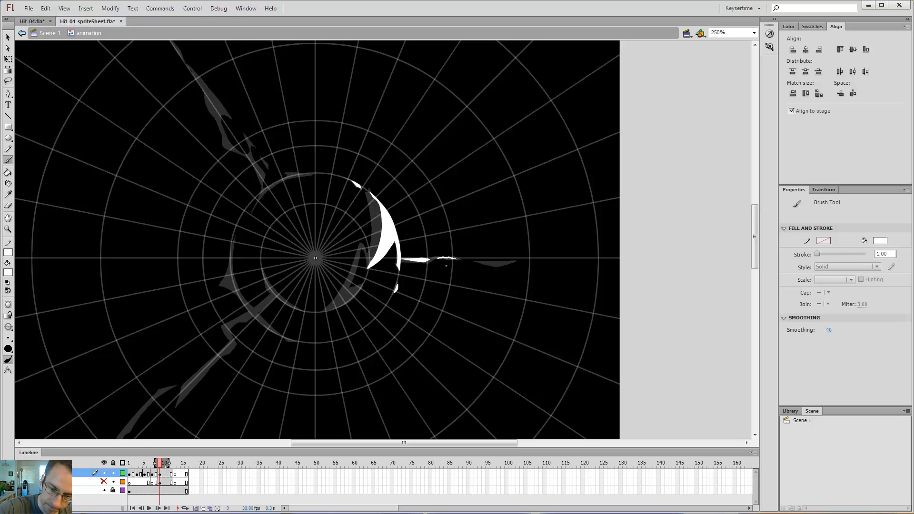
pyautogui.moveTo(439, 259); pyautogui.dragTo(460, 259)
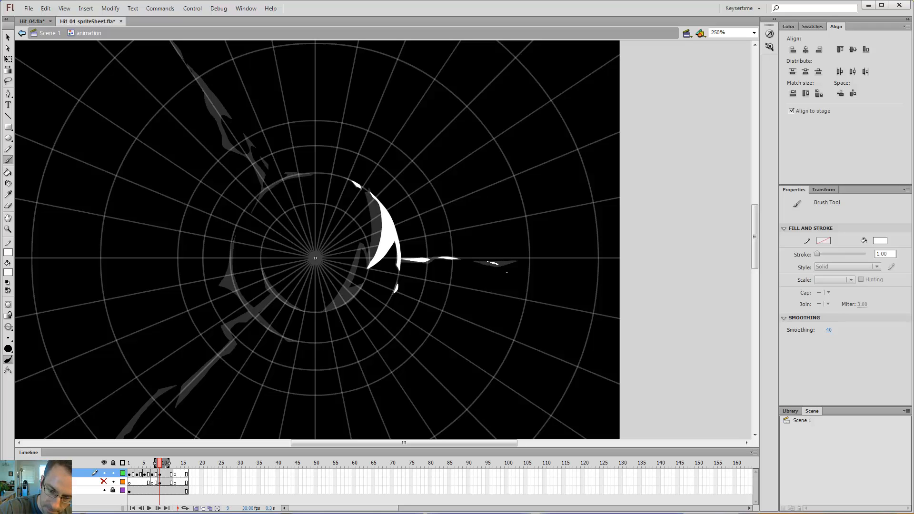
# Fill the right bolt's outer segment white and undo the extra sliver brushed at its inner end.
pyautogui.press('k')
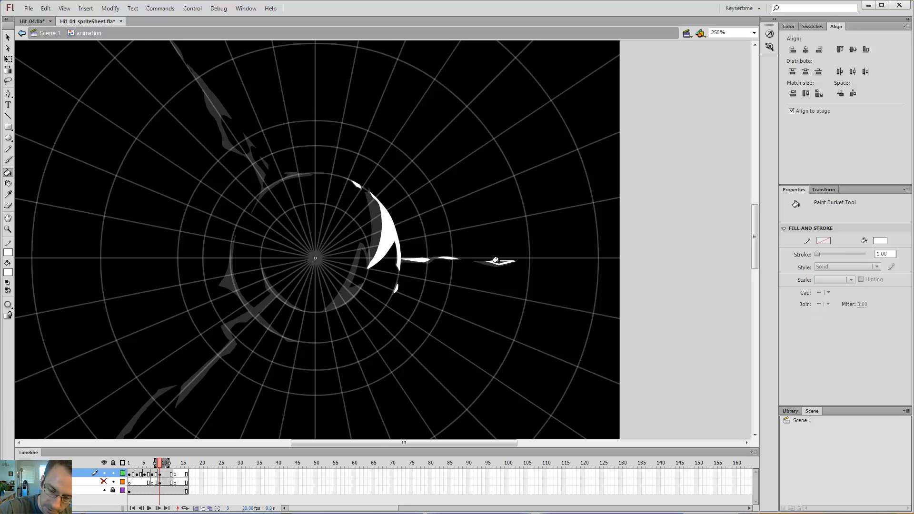
pyautogui.click(499, 263)
pyautogui.press('z')
pyautogui.click(497, 258)
pyautogui.click(427, 221)
pyautogui.press('b')
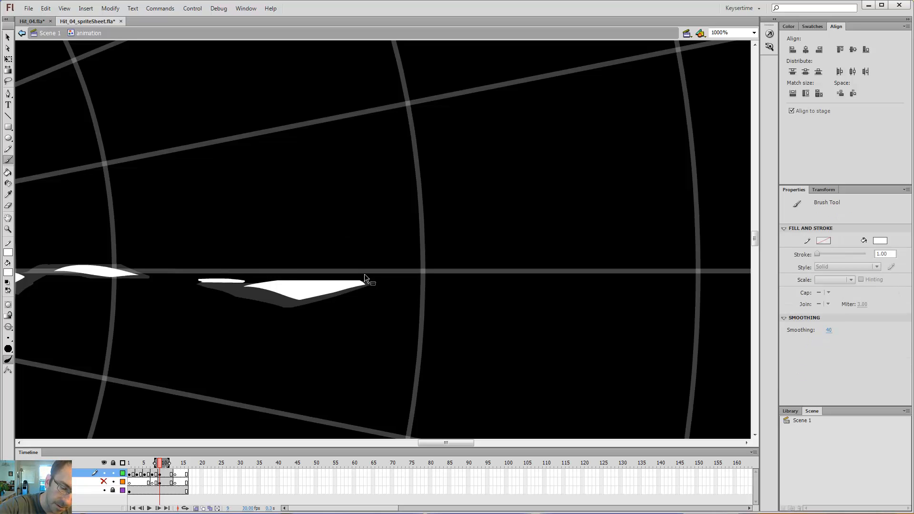
pyautogui.hotkey('ctrl', 'z')
pyautogui.moveTo(375, 279); pyautogui.dragTo(365, 279)
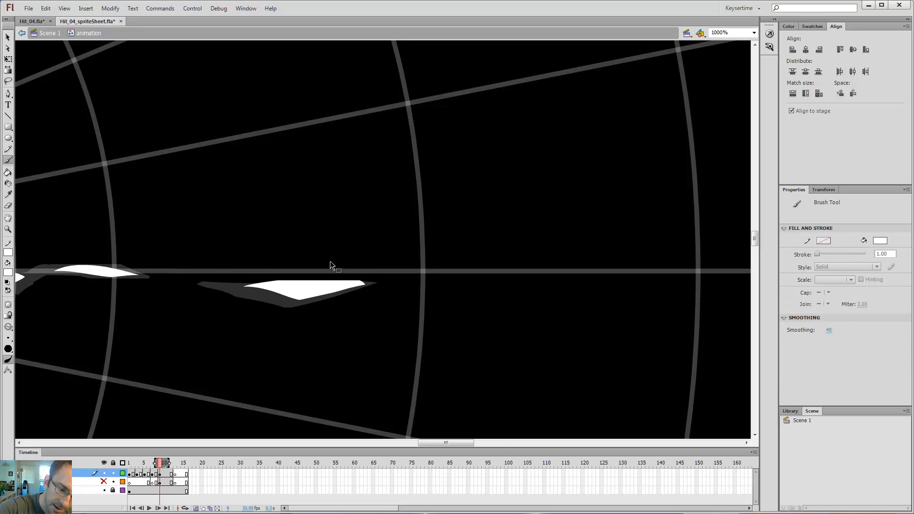
pyautogui.hotkey('ctrl', '-')
pyautogui.hotkey('ctrl', '-')
pyautogui.moveTo(359, 212)
pyautogui.mouseDown()
pyautogui.moveTo(428, 188)
pyautogui.moveTo(434, 214)
pyautogui.mouseUp()
pyautogui.hotkey('ctrl', 'z')
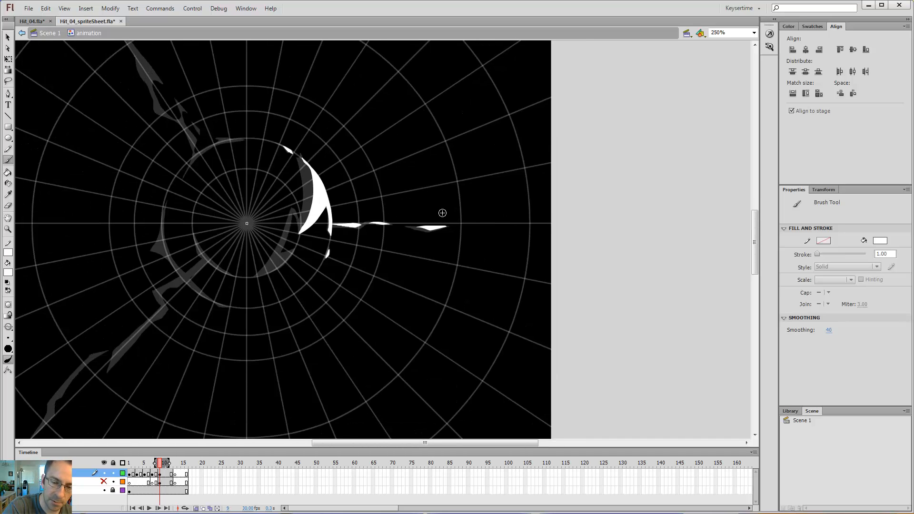
pyautogui.moveTo(367, 262); pyautogui.dragTo(492, 235)
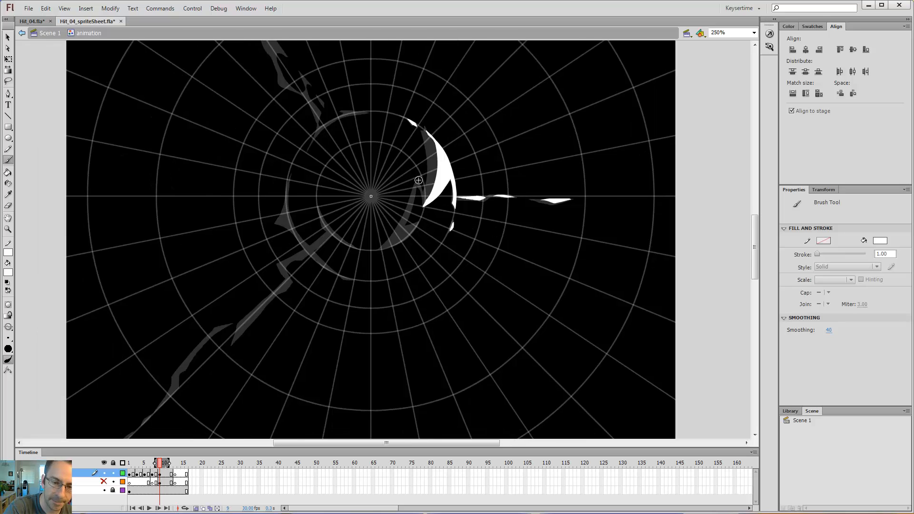
# Compare frame 9 with the preceding frames and brush a short pointed spike rising from the crescent's lower inner tip.
pyautogui.press(',')
pyautogui.press(',')
pyautogui.press(',')
pyautogui.press('.')
pyautogui.press('.')
pyautogui.press('.')
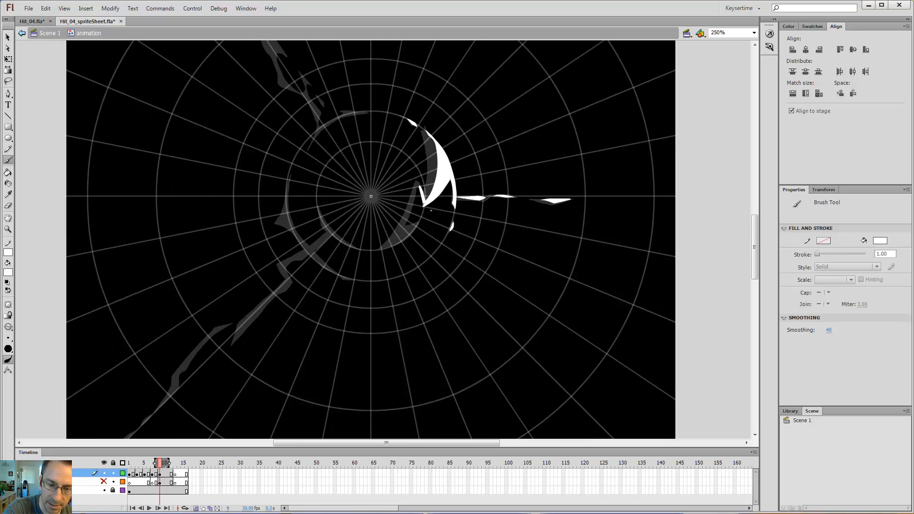
pyautogui.press('l')
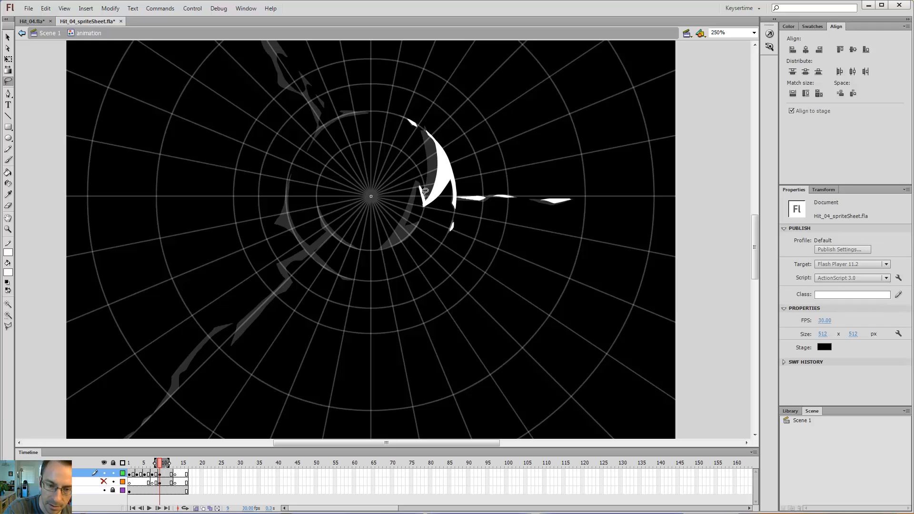
# Flip between frame 9 and the preceding frames to examine how the crescent's lower tip joins the inner arc.
pyautogui.press(',')
pyautogui.press(',')
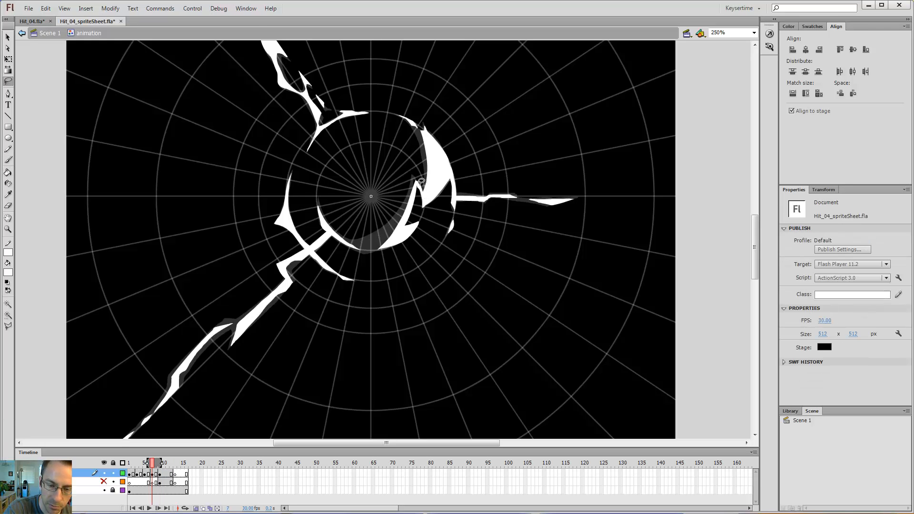
pyautogui.press('.')
pyautogui.press('.')
pyautogui.press(',')
pyautogui.press(',')
pyautogui.press(',')
pyautogui.press('.')
pyautogui.press('.')
pyautogui.press('.')
pyautogui.press(',')
pyautogui.press(',')
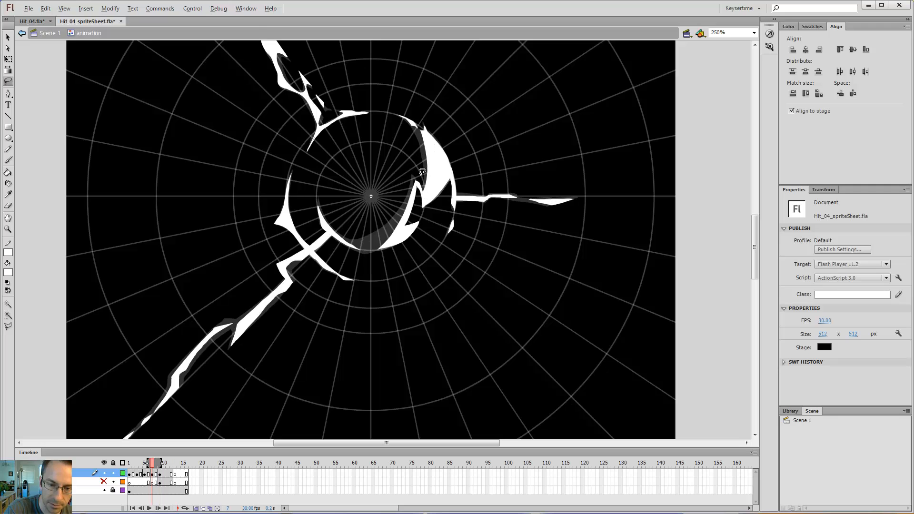
pyautogui.press('.')
pyautogui.press('.')
# Brush a thin forked fragment along the inner circle below the crescent's tip on frame 9 and fill it white.
pyautogui.press('b')
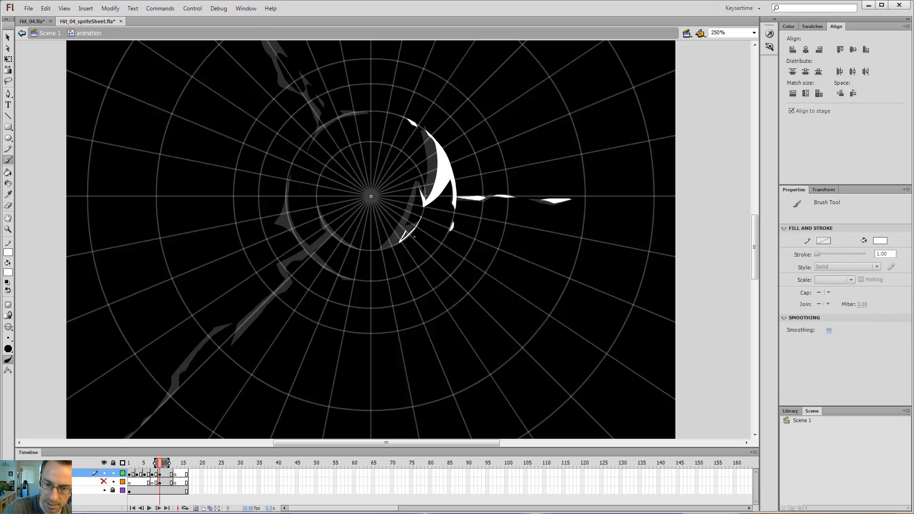
pyautogui.moveTo(403, 240); pyautogui.dragTo(416, 196)
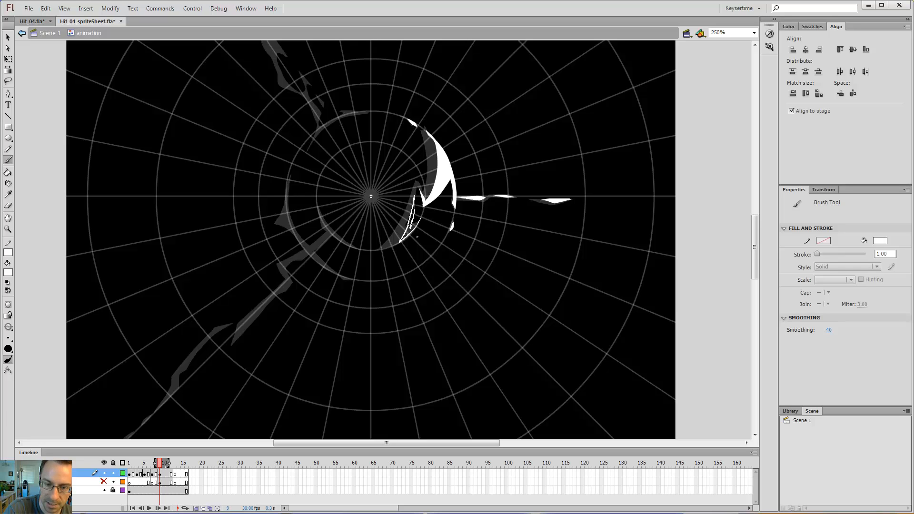
pyautogui.press('k')
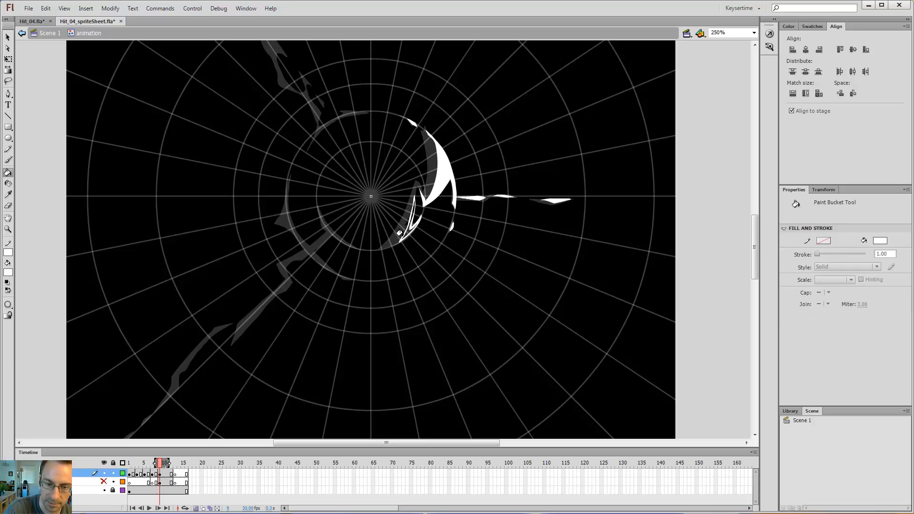
pyautogui.click(415, 207)
# Examine the forked fragment and the crescent's spiked tip up close for flaws in their edges and fills.
pyautogui.press('v')
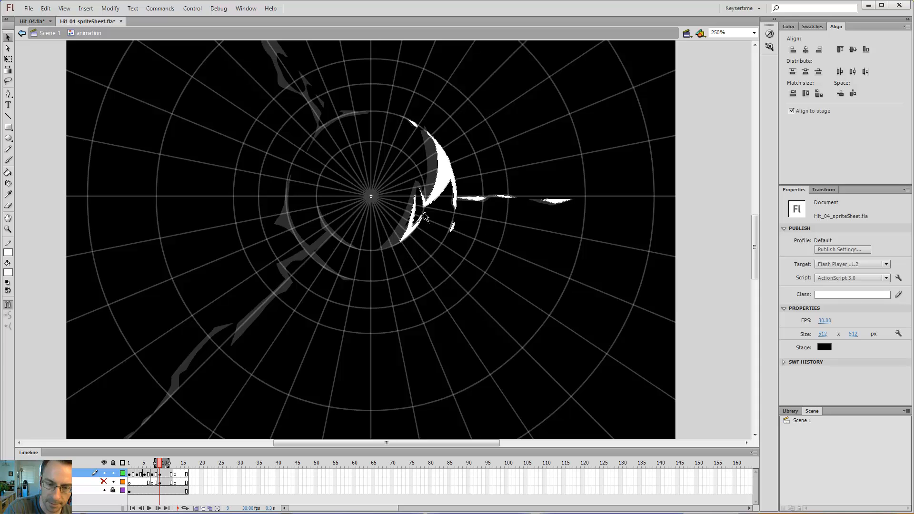
pyautogui.click(420, 216)
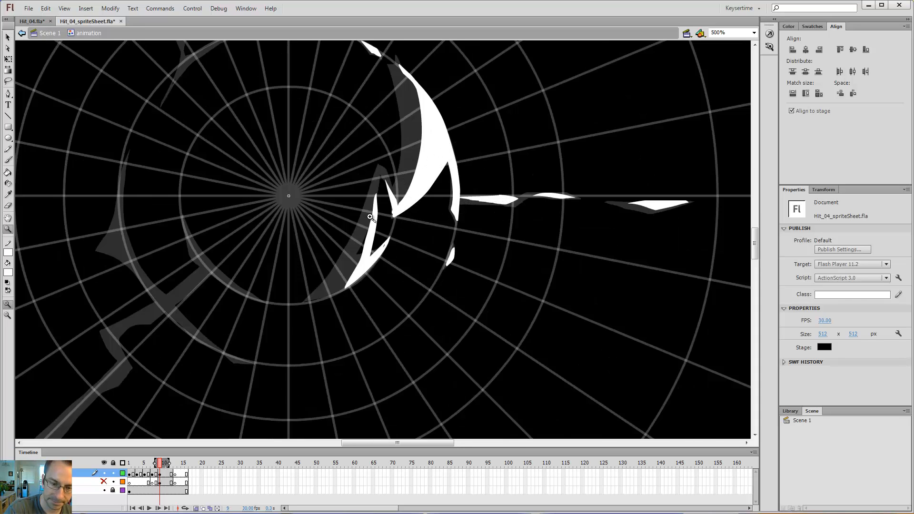
pyautogui.click(420, 215)
pyautogui.press('k')
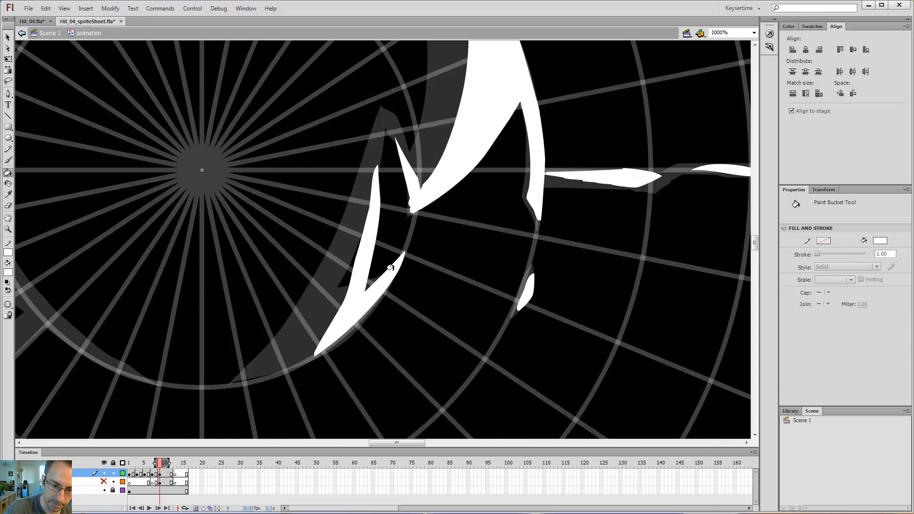
pyautogui.press('v')
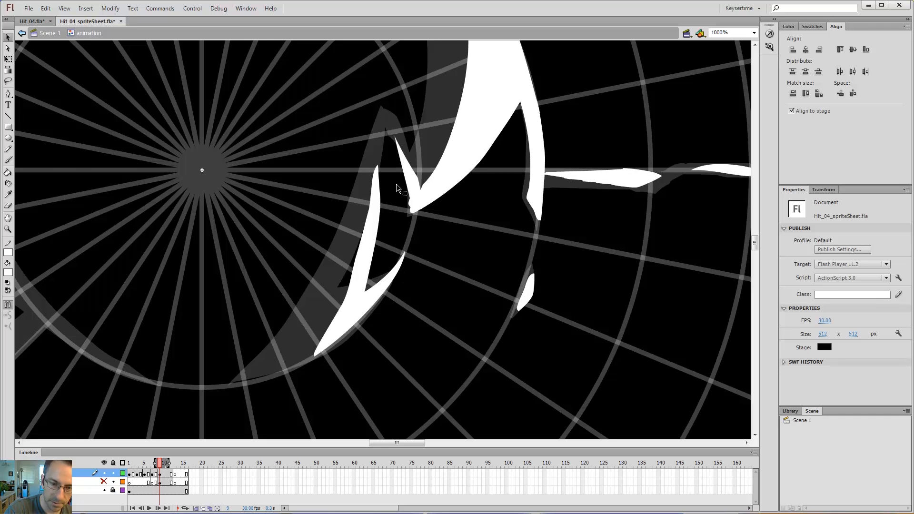
pyautogui.hotkey('ctrl', '-')
pyautogui.press('e')
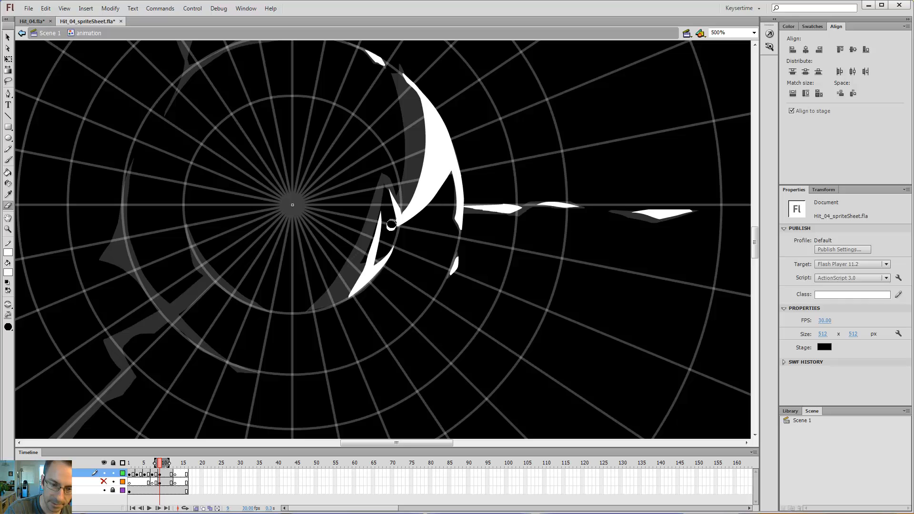
pyautogui.moveTo(342, 229); pyautogui.dragTo(483, 139)
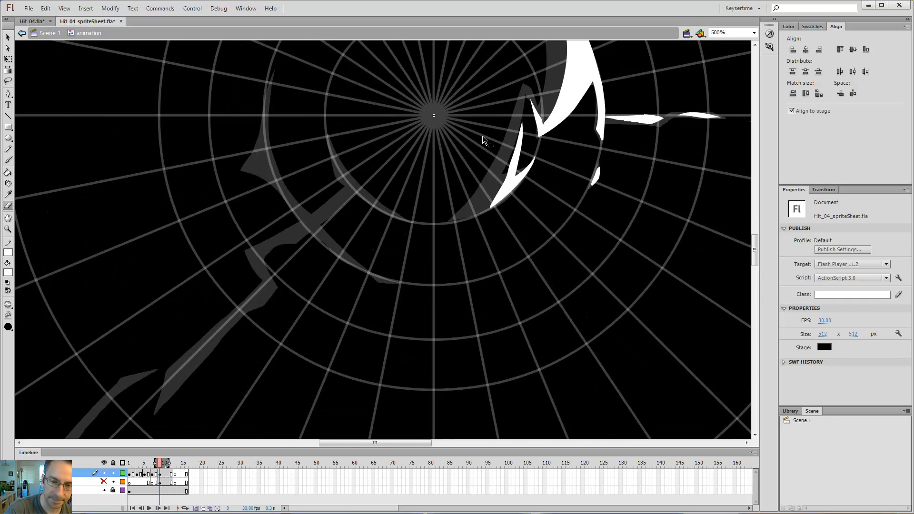
pyautogui.hotkey('ctrl', '-')
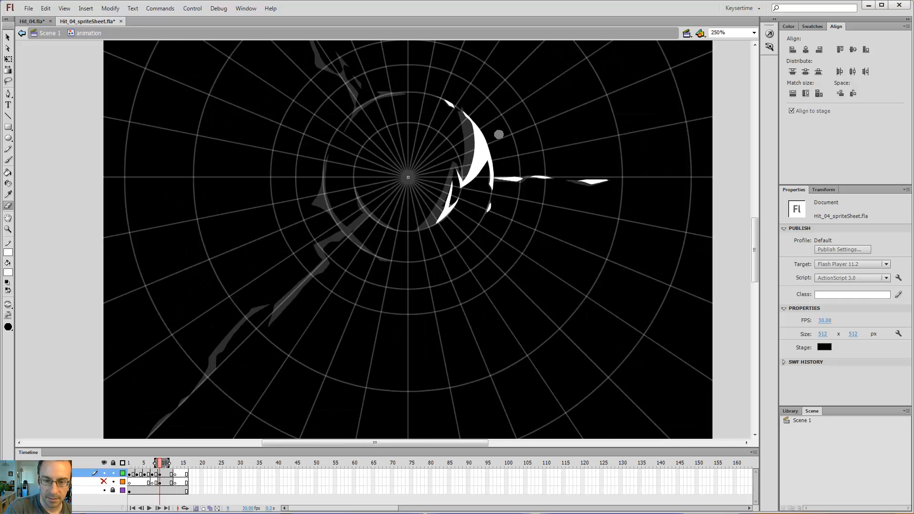
# Compare the broken-up lower crescent on frame 9 with frames 5 and 7.
pyautogui.press(',')
pyautogui.press(',')
pyautogui.press('.')
pyautogui.press('.')
pyautogui.press(',')
pyautogui.press(',')
pyautogui.press('.')
pyautogui.press('.')
pyautogui.press('b')
pyautogui.press(',')
pyautogui.press(',')
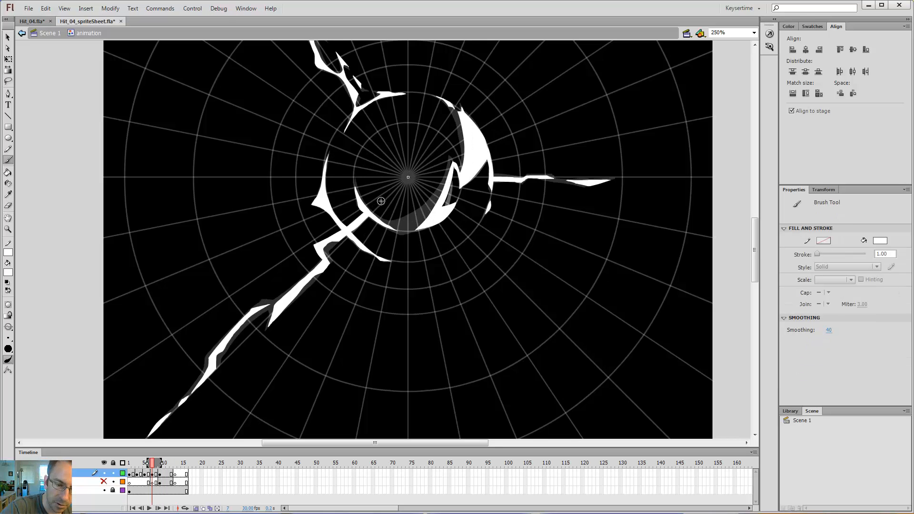
pyautogui.press(',')
pyautogui.press(',')
pyautogui.press('.')
pyautogui.press('.')
pyautogui.press('.')
pyautogui.press('.')
# Step back and forth through frames 1 to 9 to examine how the lower-left inner arc thins out.
pyautogui.hotkey('ctrl', 'space')
pyautogui.keyDown('ctrl'); pyautogui.click(392, 222); pyautogui.keyUp('ctrl')
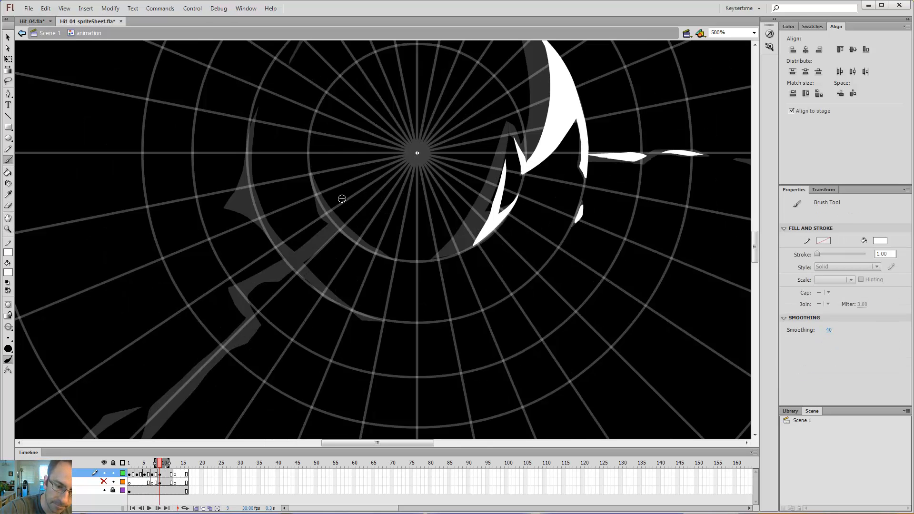
pyautogui.press(',')
pyautogui.press(',')
pyautogui.press(',')
pyautogui.press(',')
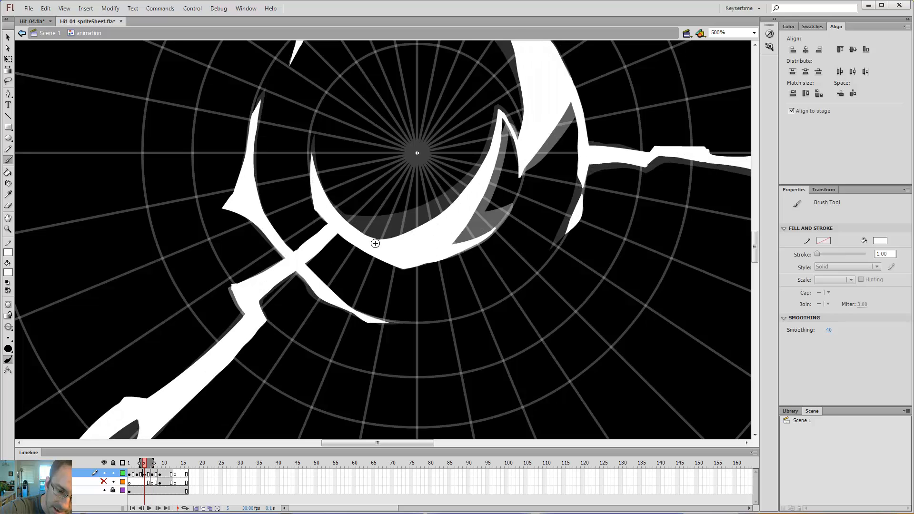
pyautogui.press(',')
pyautogui.press(',')
pyautogui.press(',')
pyautogui.press(',')
pyautogui.press('.')
pyautogui.press('.')
pyautogui.press('.')
pyautogui.press('.')
pyautogui.press('.')
pyautogui.press('.')
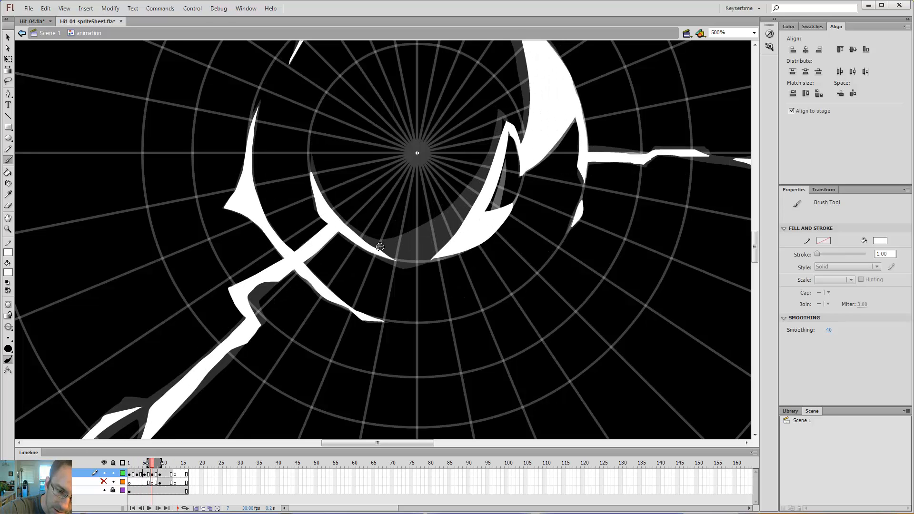
pyautogui.press('.')
pyautogui.press('.')
pyautogui.press(',')
pyautogui.press(',')
pyautogui.press(',')
pyautogui.press(',')
pyautogui.press(',')
pyautogui.press(',')
pyautogui.press(',')
pyautogui.press(',')
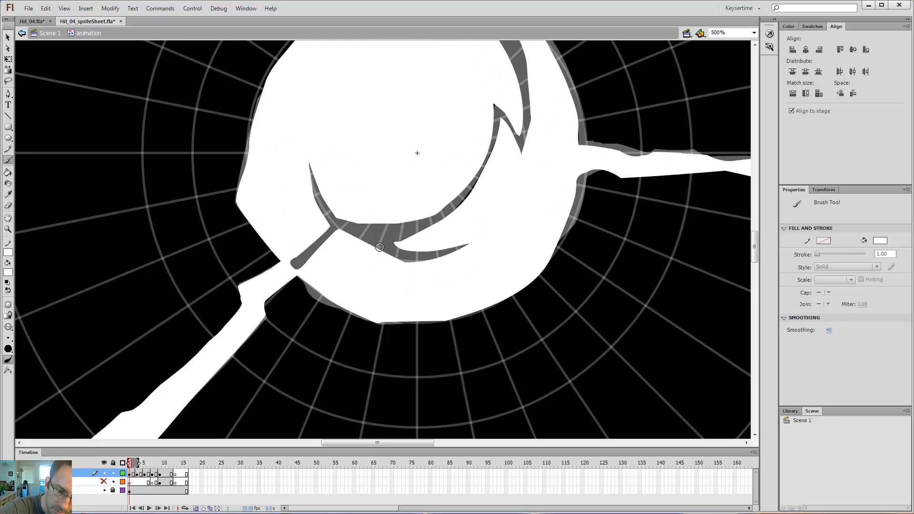
pyautogui.press('.')
pyautogui.press('.')
pyautogui.press('.')
pyautogui.press('.')
pyautogui.press('.')
pyautogui.press('.')
# Examine up close how the inner arc's lower-left edge shifts between the early frames up to frame 7.
pyautogui.press('z')
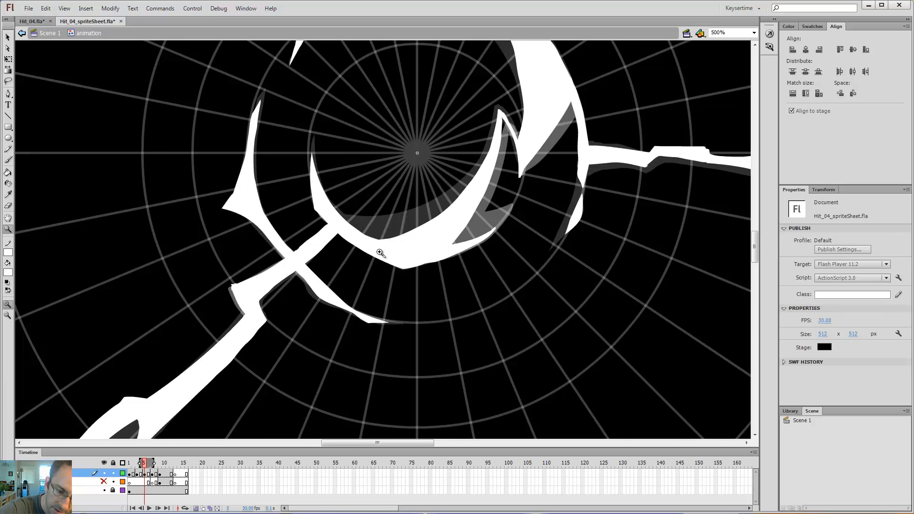
pyautogui.click(376, 245)
pyautogui.click(383, 245)
pyautogui.click(395, 250)
pyautogui.press('v')
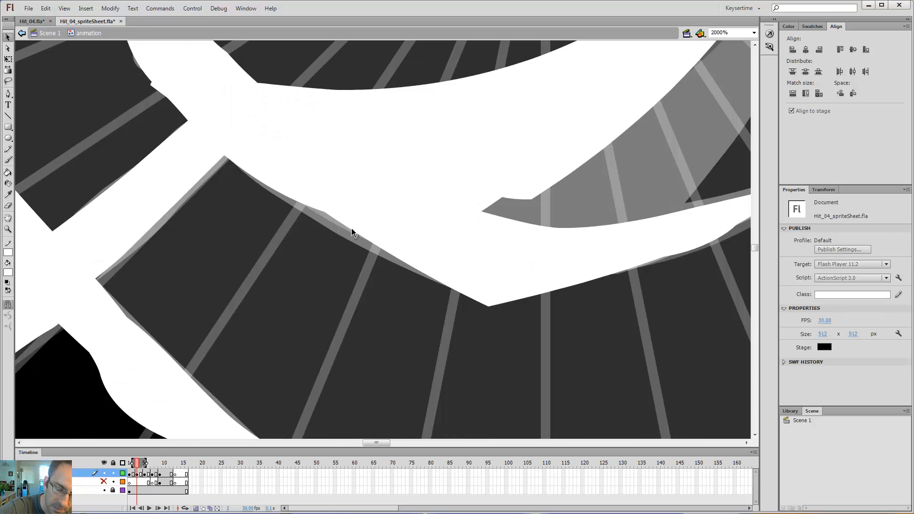
pyautogui.press(',')
pyautogui.press(',')
pyautogui.press('.')
pyautogui.press('.')
pyautogui.press('.')
pyautogui.press('.')
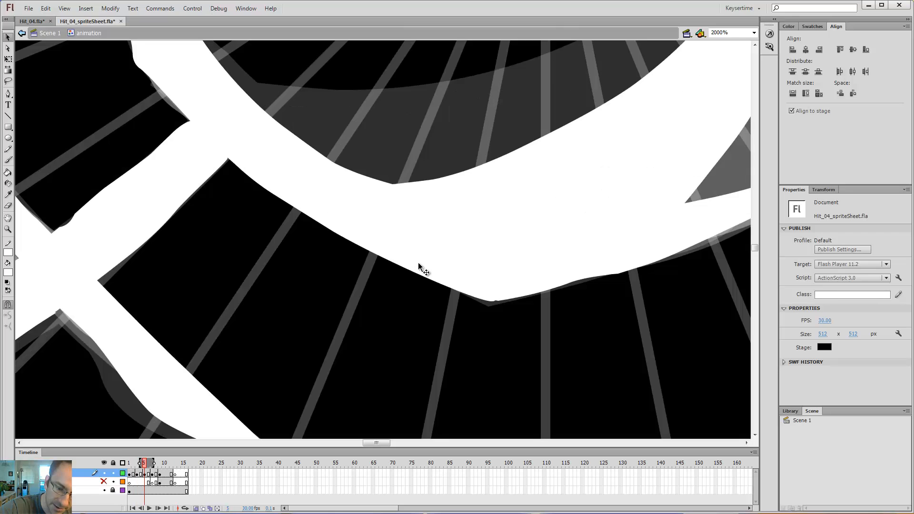
pyautogui.press(',')
pyautogui.press(',')
pyautogui.press(',')
pyautogui.press('.')
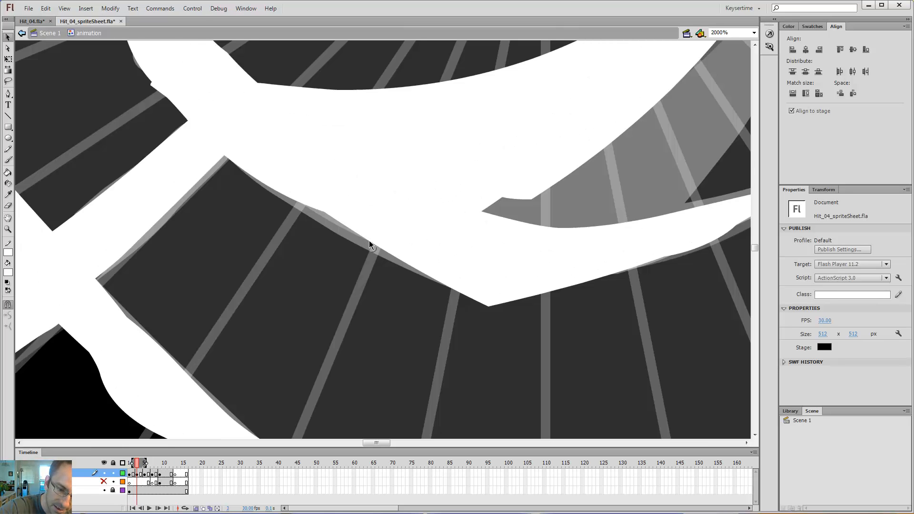
pyautogui.press('.')
pyautogui.press('.')
pyautogui.press('.')
pyautogui.press('.')
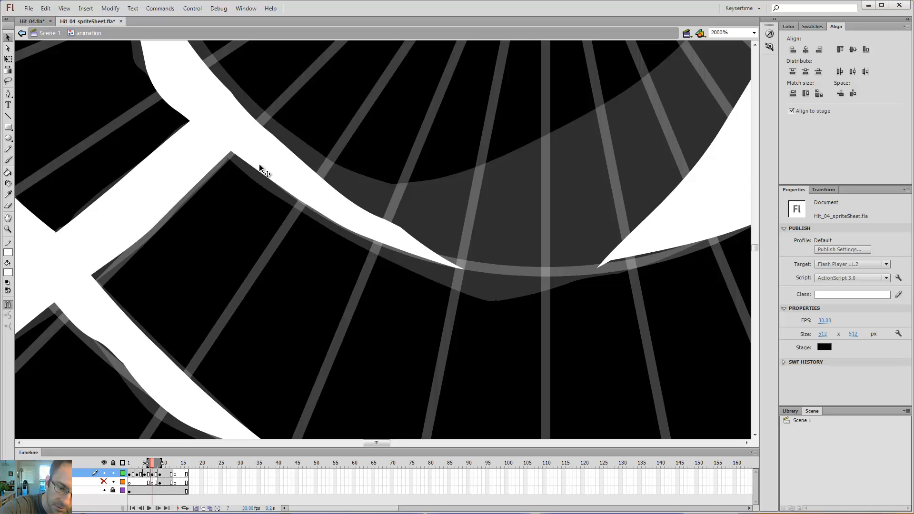
pyautogui.press(',')
pyautogui.press(',')
pyautogui.press(',')
pyautogui.press(',')
# On frame 3, brush the inner arc's lower-left edge outward to a smooth curve and fill the gap white.
pyautogui.press('b')
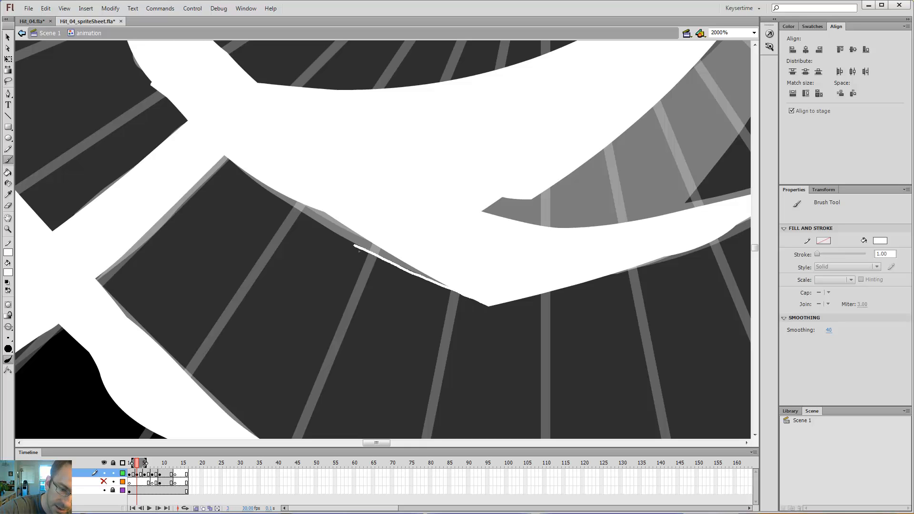
pyautogui.moveTo(292, 208); pyautogui.dragTo(213, 140)
pyautogui.press('k')
pyautogui.click(338, 227)
# Check the corrected arc edge on frame 3 against the neighbouring frames, ending on frame 9.
pyautogui.press('.')
pyautogui.press('.')
pyautogui.press('.')
pyautogui.press('.')
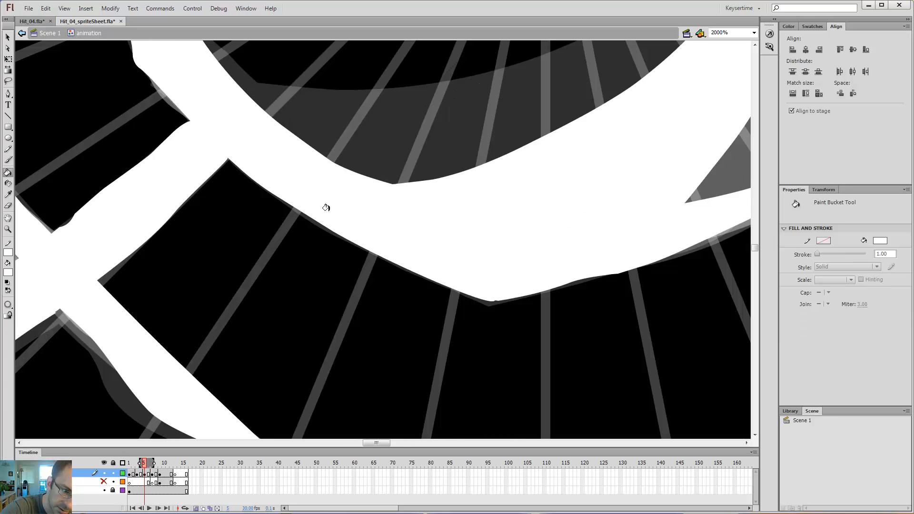
pyautogui.press('.')
pyautogui.press('.')
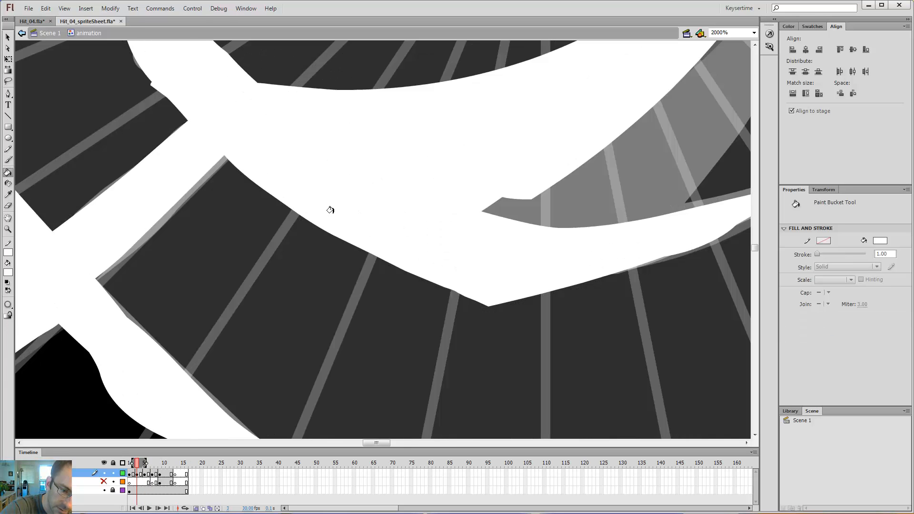
pyautogui.press(',')
pyautogui.press(',')
pyautogui.press('.')
pyautogui.press('.')
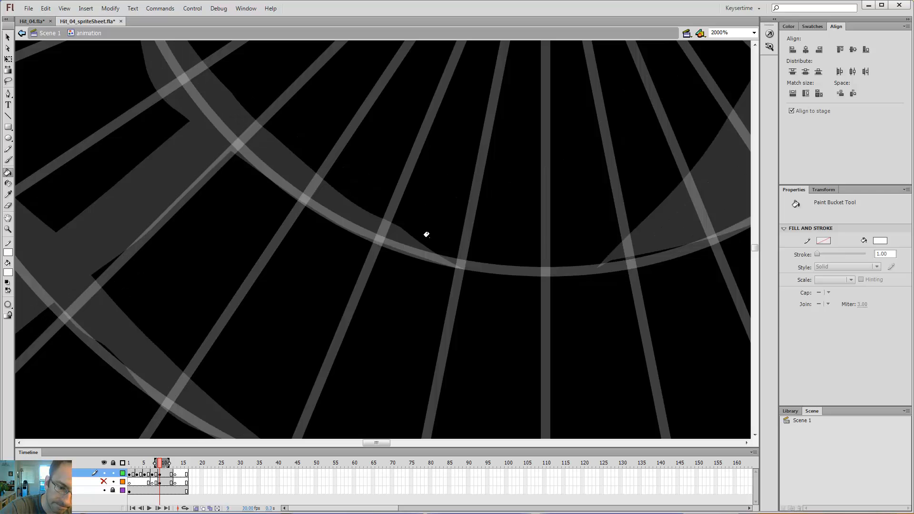
# Brush a thin, shortened inner arc at the lower left of the inner circle on frame 9 and fill it white.
pyautogui.press('b')
pyautogui.hotkey('ctrl', '-')
pyautogui.hotkey('ctrl', '-')
pyautogui.press('.')
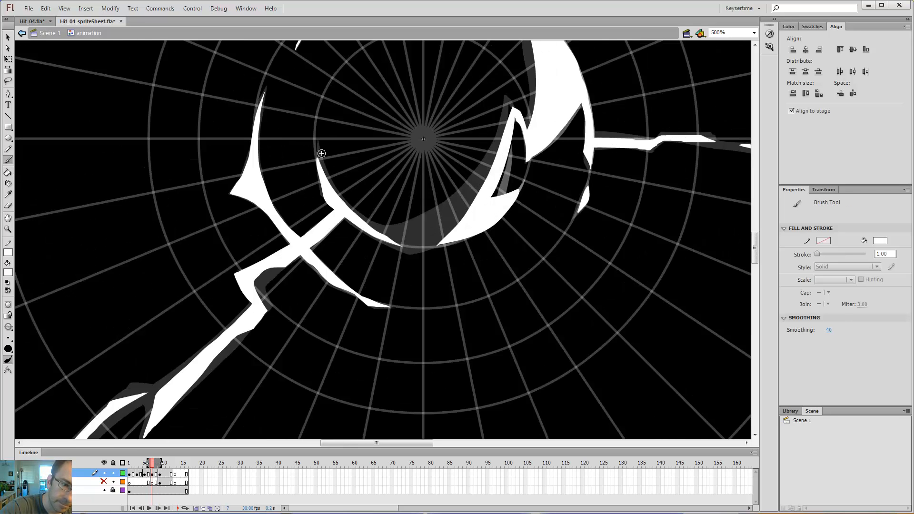
pyautogui.press(',')
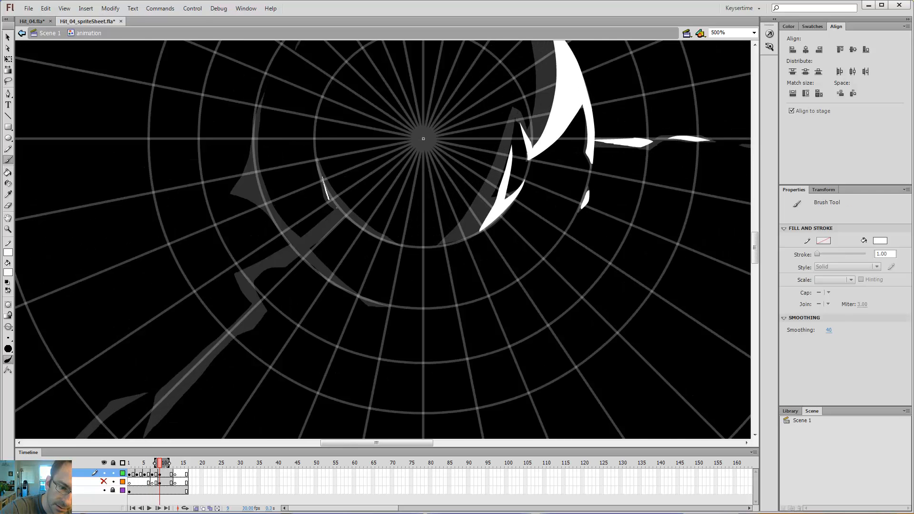
pyautogui.moveTo(337, 208); pyautogui.dragTo(354, 222)
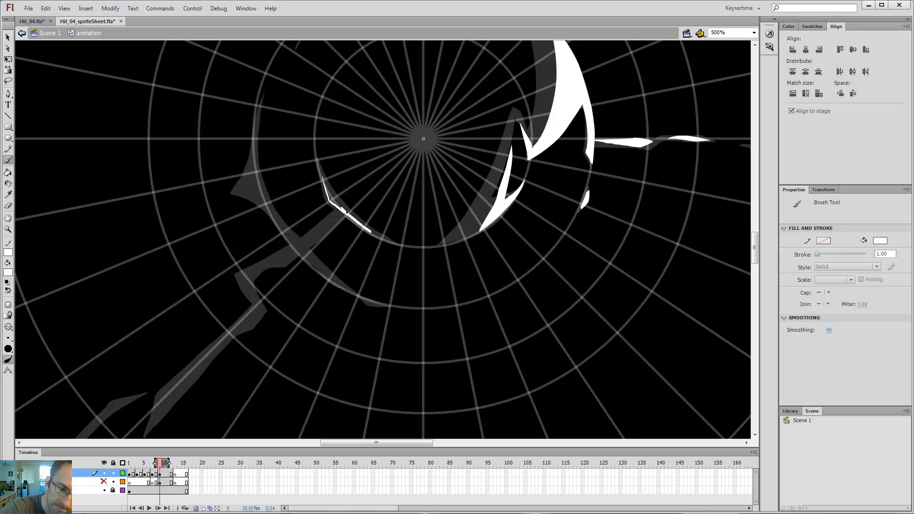
pyautogui.press('k')
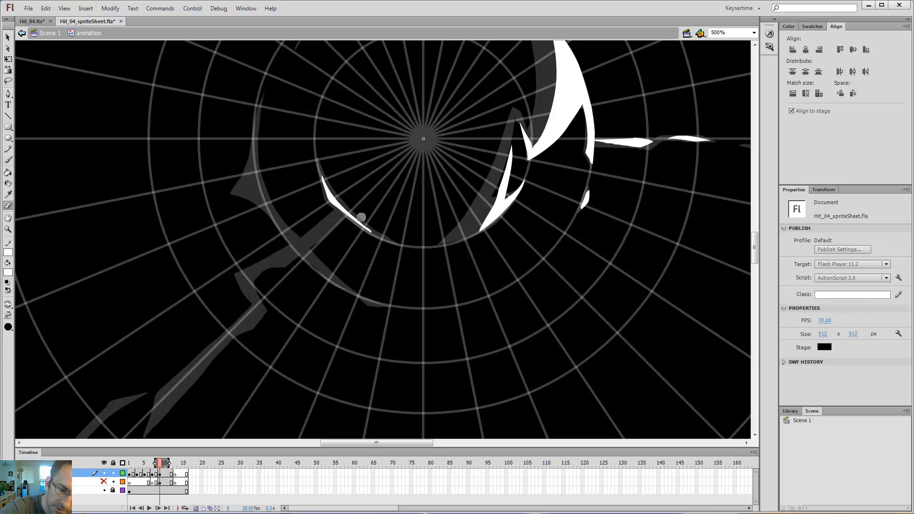
# Extend the lower end of frame 9's left inner arc along the circle and taper it to a fine point.
pyautogui.press('b')
pyautogui.moveTo(388, 242)
pyautogui.mouseDown()
pyautogui.moveTo(346, 212)
pyautogui.moveTo(402, 241)
pyautogui.moveTo(381, 241)
pyautogui.mouseUp()
pyautogui.press('e')
pyautogui.press('b')
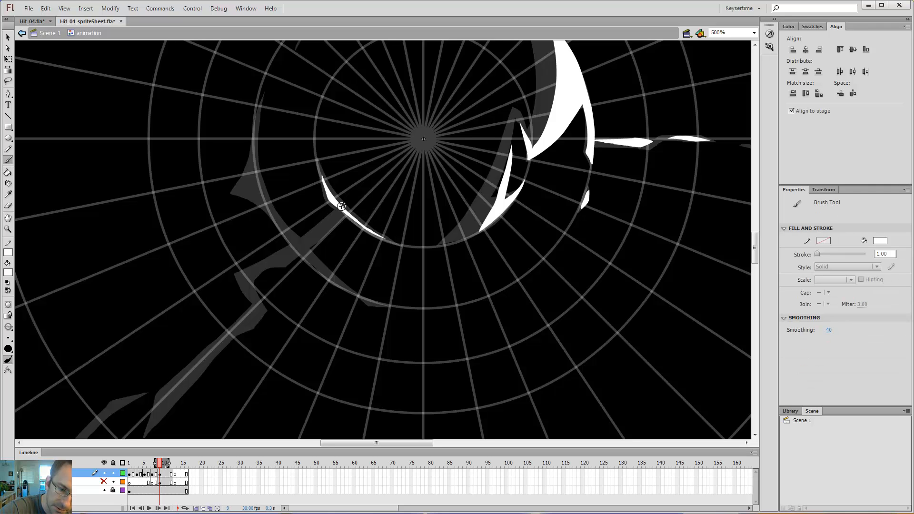
# Compare the new left inner arc on frame 9 with frames 5 and 7.
pyautogui.press(',')
pyautogui.press(',')
pyautogui.press(',')
pyautogui.press(',')
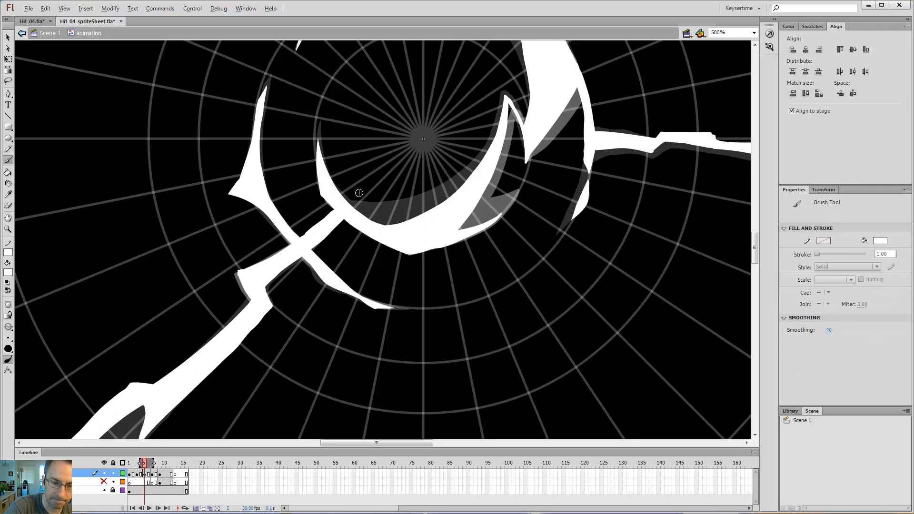
pyautogui.press('.')
pyautogui.press('.')
pyautogui.press('.')
pyautogui.press('.')
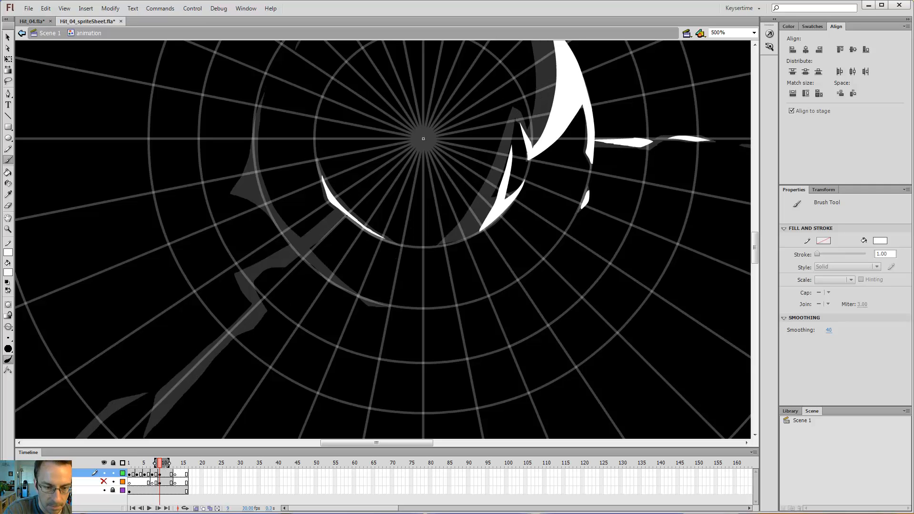
# Add a short tapered branch running outward from frame 9's left inner arc along the lower-left bolt, fill it white and thin it with the Eraser.
pyautogui.press('k')
pyautogui.click(333, 213)
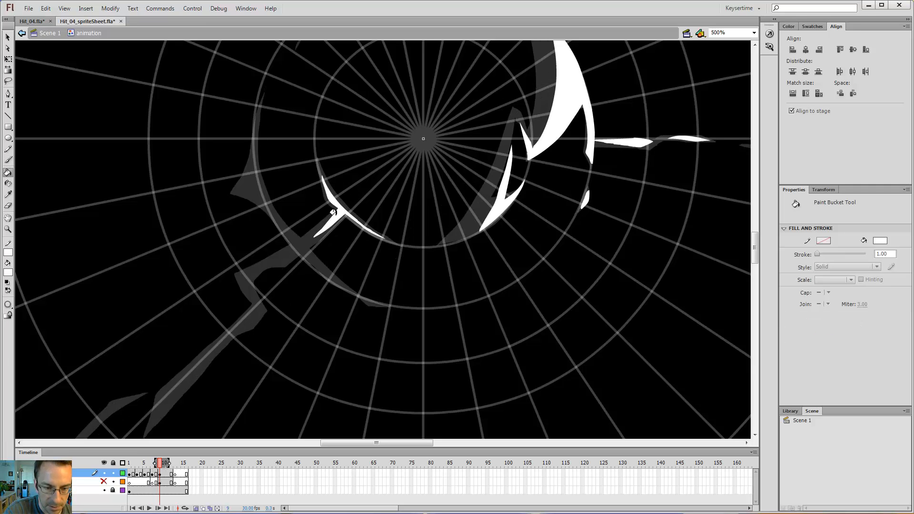
pyautogui.moveTo(337, 234); pyautogui.dragTo(506, 186)
pyautogui.press('b')
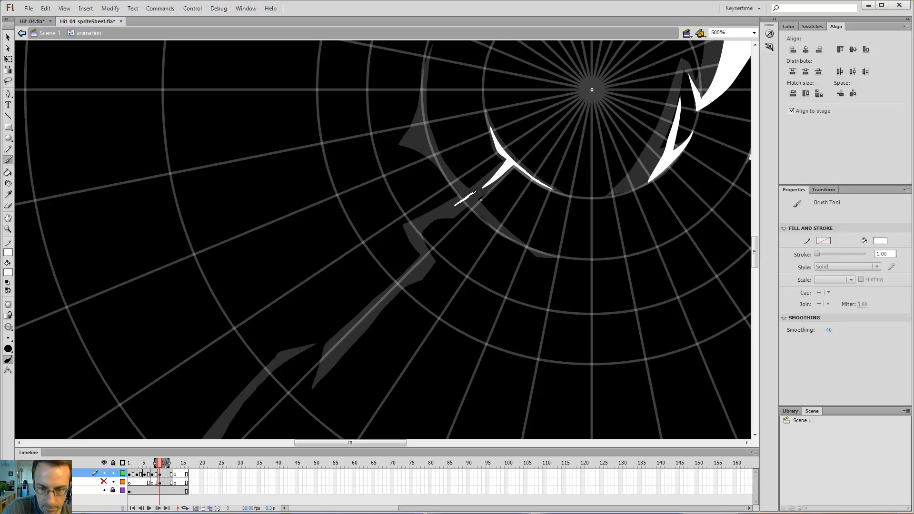
pyautogui.press('e')
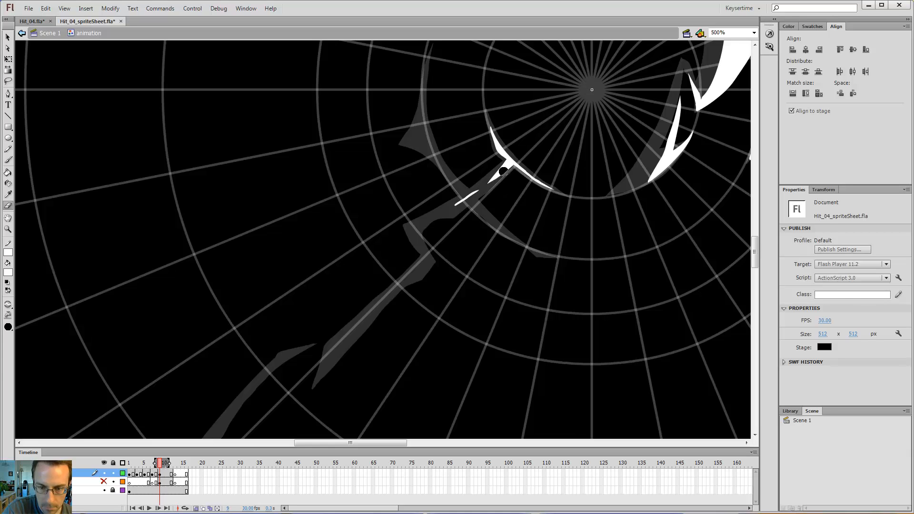
# Brush two separate fragments of the lower-left bolt on frame 9, one across the second circle and one hooked around the bend, and fill them white.
pyautogui.press('b')
pyautogui.moveTo(473, 194); pyautogui.dragTo(445, 211)
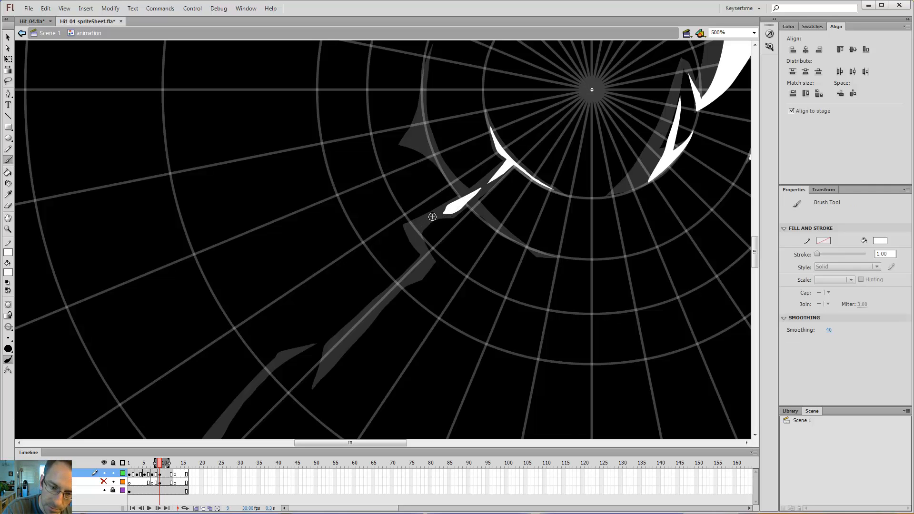
pyautogui.moveTo(434, 215); pyautogui.dragTo(439, 223)
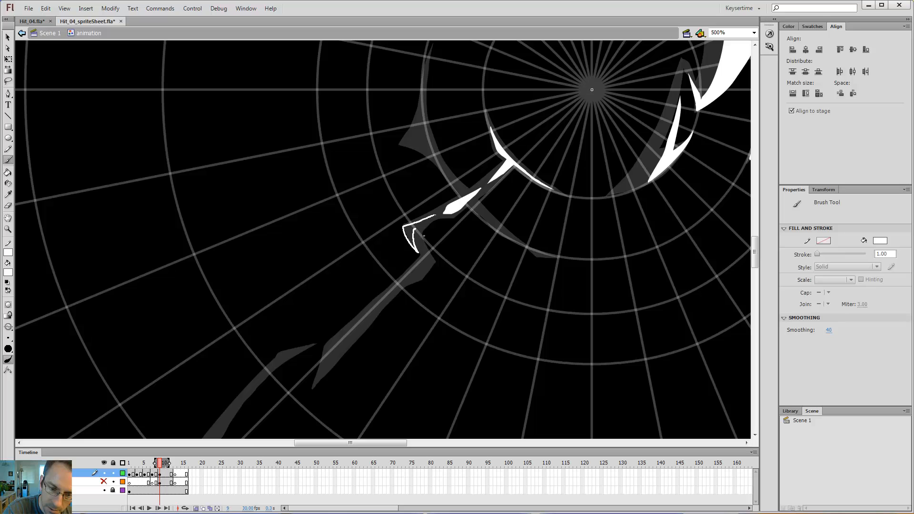
pyautogui.press('k')
# Compare the broken lower-left bolt on frame 9 with the bolt on the preceding frames, ending back on frame 9.
pyautogui.press(',')
pyautogui.press(',')
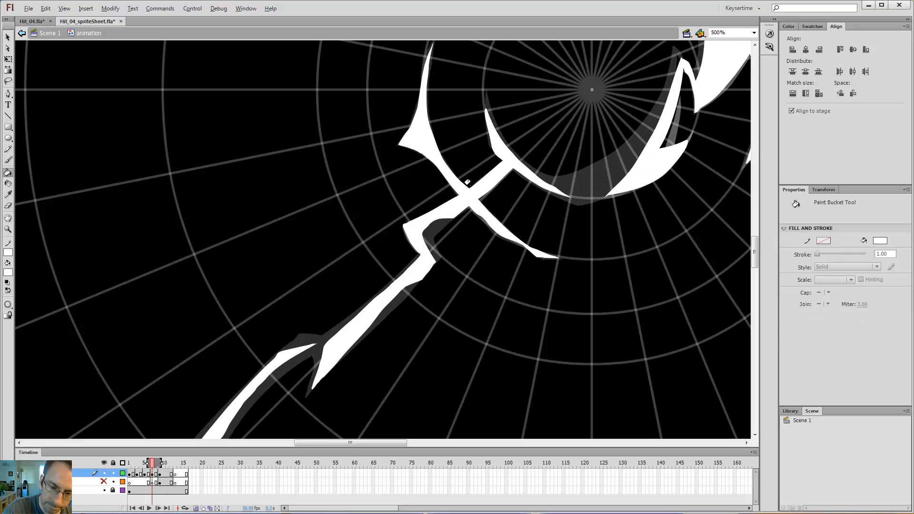
pyautogui.press('.')
pyautogui.press('.')
pyautogui.press(',')
pyautogui.press(',')
pyautogui.press('.')
pyautogui.press(',')
pyautogui.press(',')
pyautogui.press('b')
pyautogui.press(',')
pyautogui.press('.')
pyautogui.press('.')
pyautogui.press('.')
pyautogui.press('.')
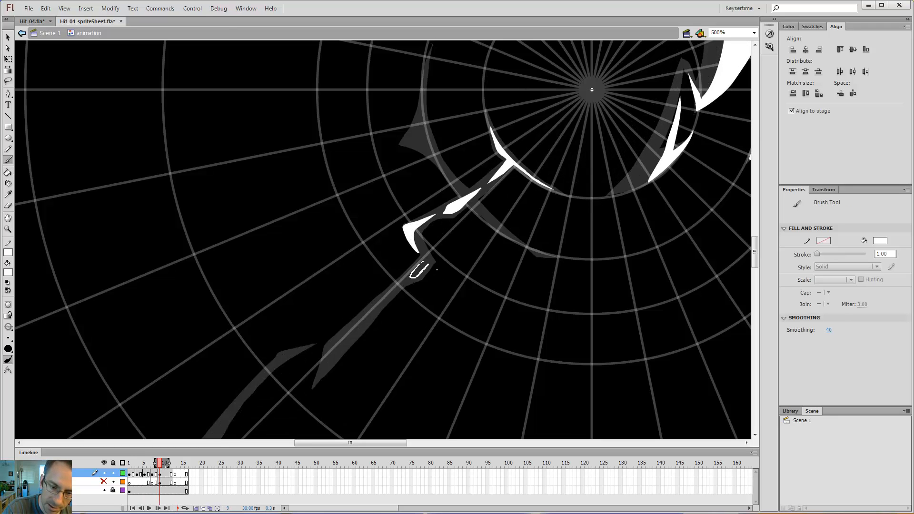
# Try painting and filling two small white fragments along the lower diagonal bolt in frame 9.
pyautogui.moveTo(429, 265); pyautogui.dragTo(424, 262)
pyautogui.press('k')
pyautogui.click(417, 269)
pyautogui.press('b')
pyautogui.moveTo(365, 318)
pyautogui.mouseDown()
pyautogui.moveTo(347, 355)
pyautogui.moveTo(381, 320)
pyautogui.moveTo(360, 321)
pyautogui.mouseUp()
pyautogui.press('k')
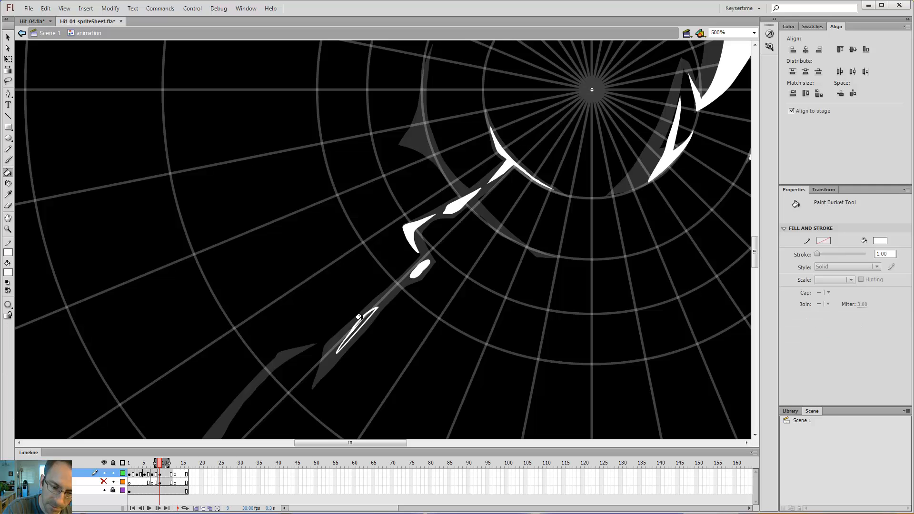
pyautogui.click(359, 317)
# Compare the lower diagonal bolt in frame 9 with its shape in frame 7.
pyautogui.press(',')
pyautogui.press(',')
pyautogui.press('.')
pyautogui.press('.')
pyautogui.press(',')
pyautogui.press(',')
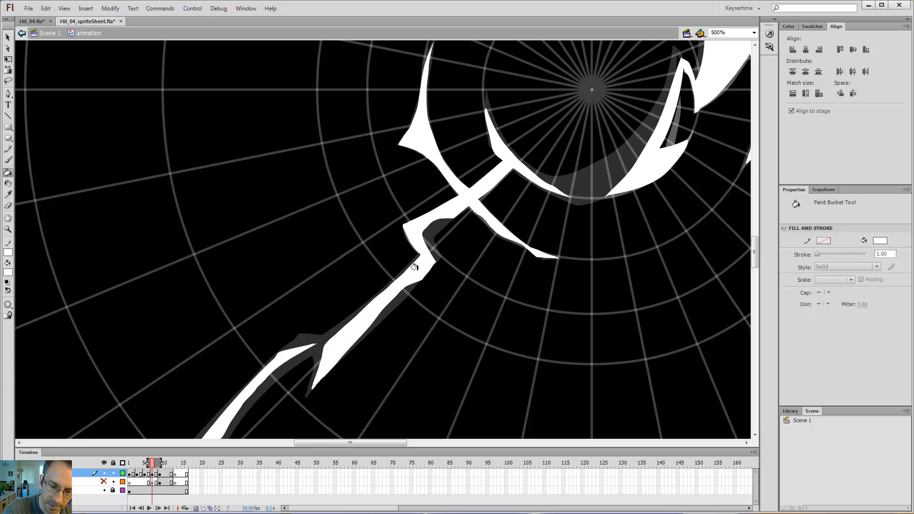
pyautogui.press('.')
pyautogui.press('.')
pyautogui.press(',')
pyautogui.press(',')
pyautogui.press('.')
pyautogui.press('.')
# Delete the two new white fragments from the lower diagonal bolt in frame 9.
pyautogui.press('v')
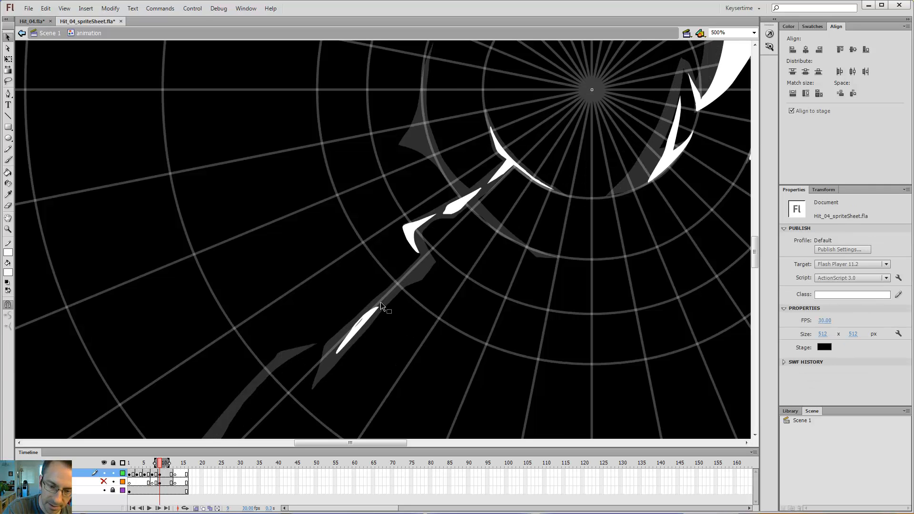
pyautogui.click(375, 311)
pyautogui.press('Delete')
pyautogui.press('b')
pyautogui.press(',')
pyautogui.press(',')
pyautogui.press('.')
pyautogui.press('.')
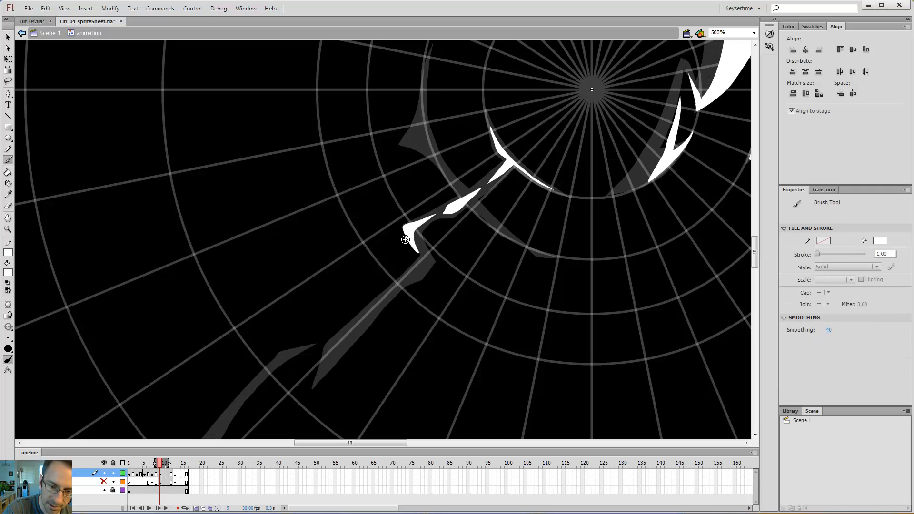
pyautogui.moveTo(402, 253); pyautogui.dragTo(405, 253)
pyautogui.hotkey('ctrl', 'z')
# Examine how the arc crossing the diagonal bolt changes shape between frames 5 and 9.
pyautogui.press(',')
pyautogui.press(',')
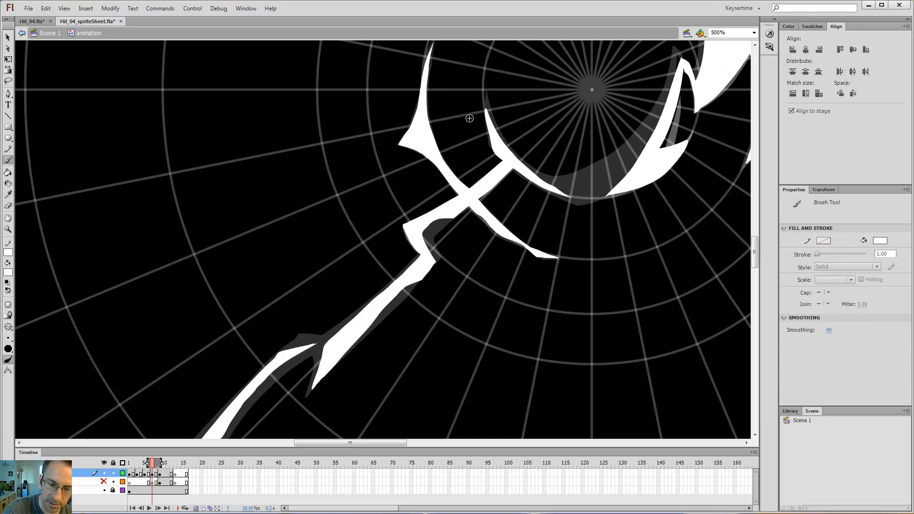
pyautogui.press('.')
pyautogui.press('.')
pyautogui.press(',')
pyautogui.press(',')
pyautogui.press(',')
pyautogui.press(',')
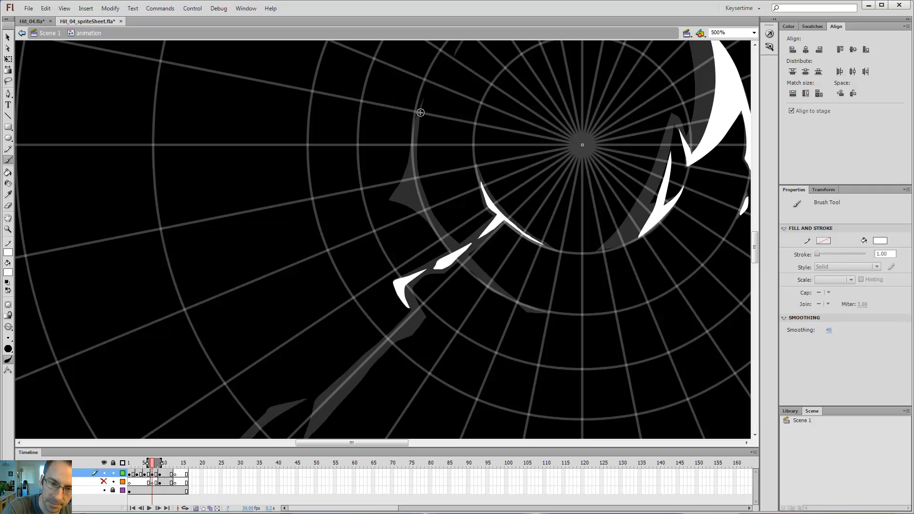
pyautogui.press('.')
pyautogui.press('.')
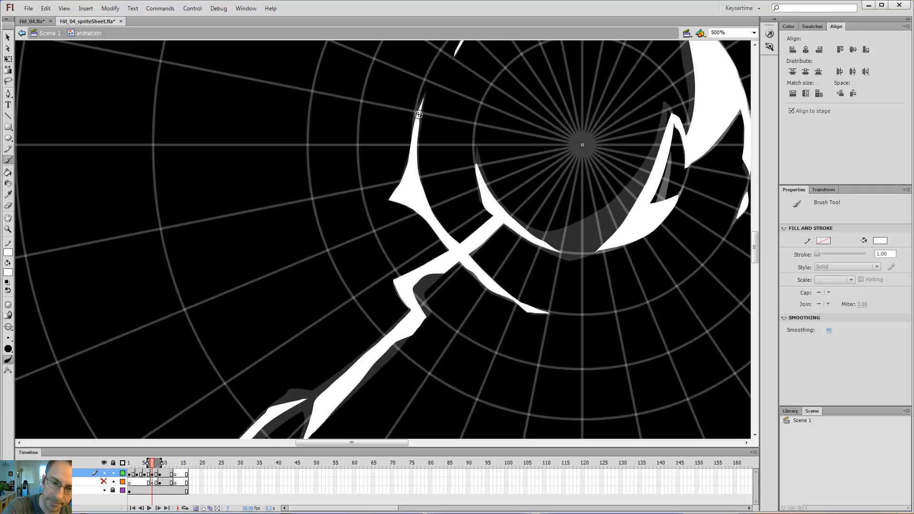
pyautogui.press('.')
pyautogui.press('.')
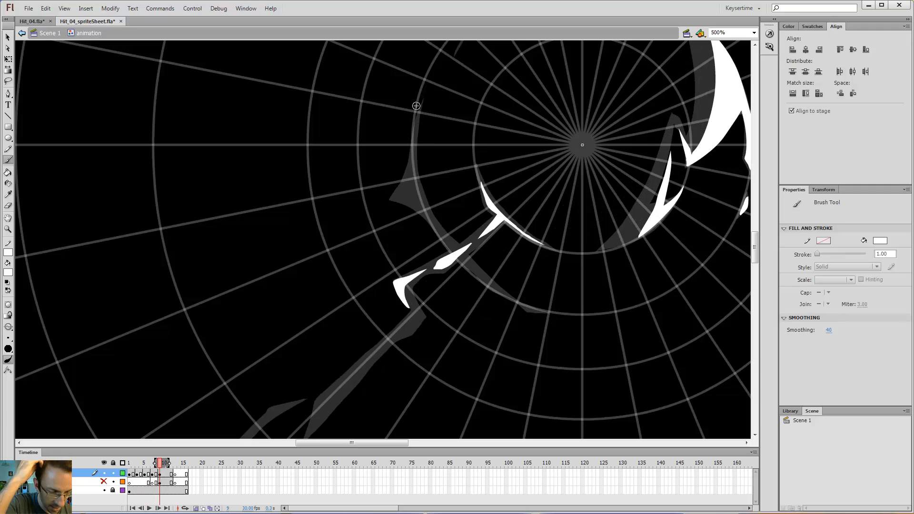
pyautogui.press('.')
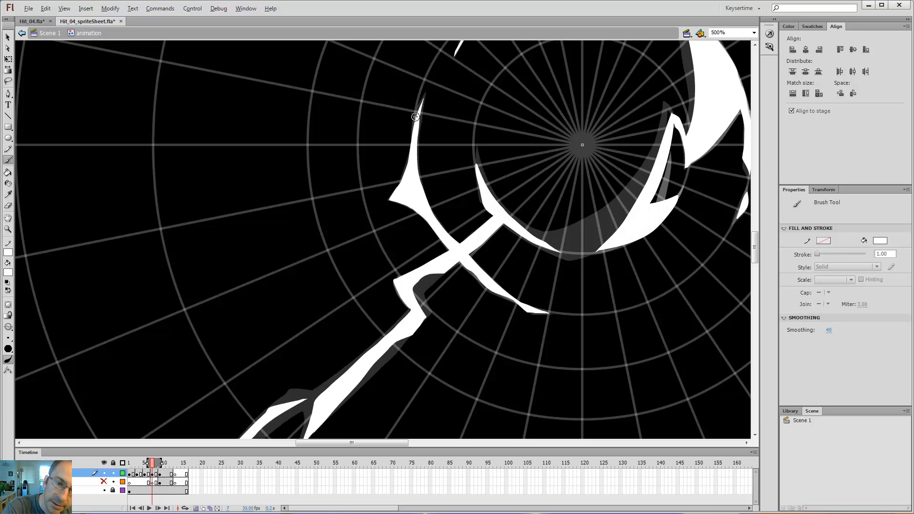
pyautogui.press('.')
pyautogui.press(',')
pyautogui.press(',')
pyautogui.press(',')
pyautogui.press(',')
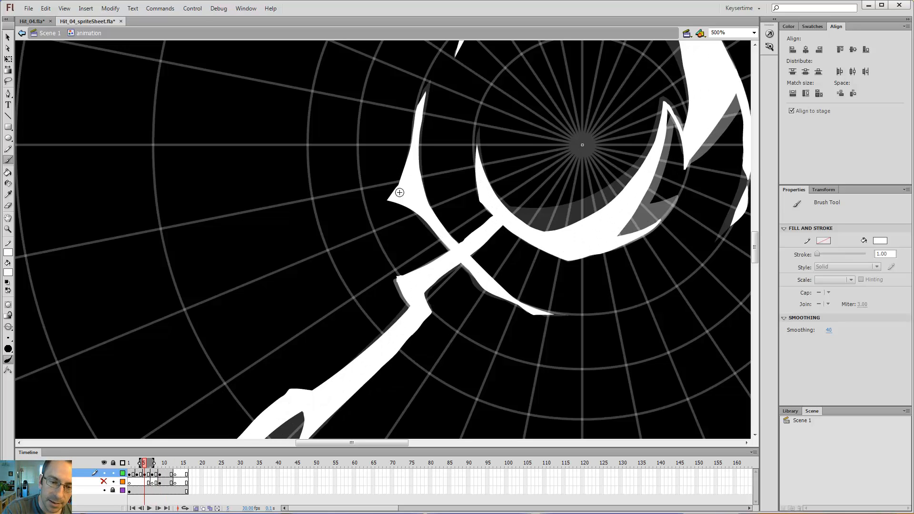
pyautogui.press('.')
pyautogui.press('.')
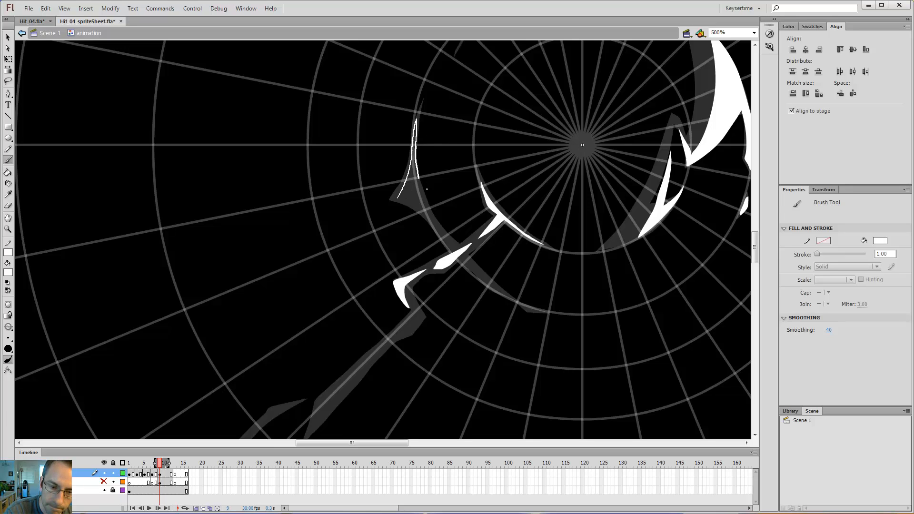
# Outline the spiked upper part of the crossing arc in frame 9 and fill it with white.
pyautogui.moveTo(435, 214); pyautogui.dragTo(451, 240)
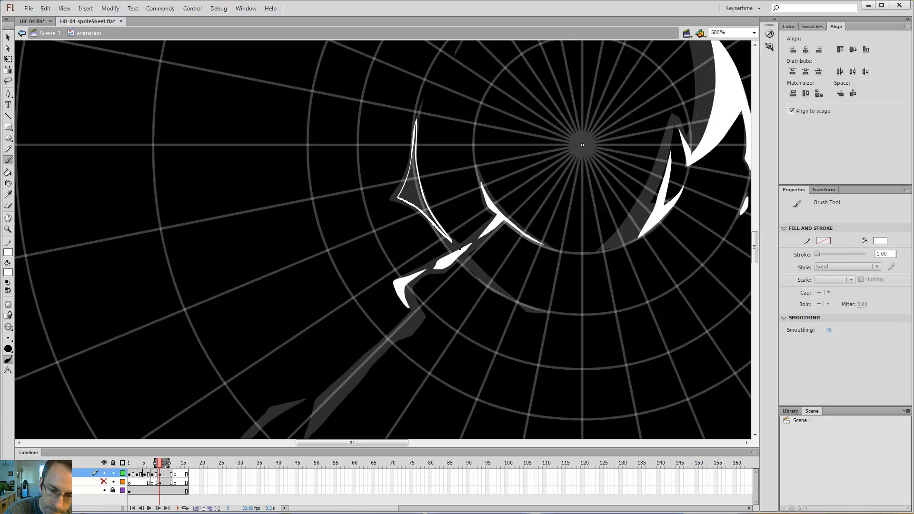
pyautogui.press('k')
pyautogui.click(416, 194)
# Compare the newly filled spiked arc in frame 9 with the arc in frames 5 and 7.
pyautogui.press(',')
pyautogui.press(',')
pyautogui.press(',')
pyautogui.press(',')
pyautogui.press('.')
pyautogui.press('.')
pyautogui.press('.')
pyautogui.press('.')
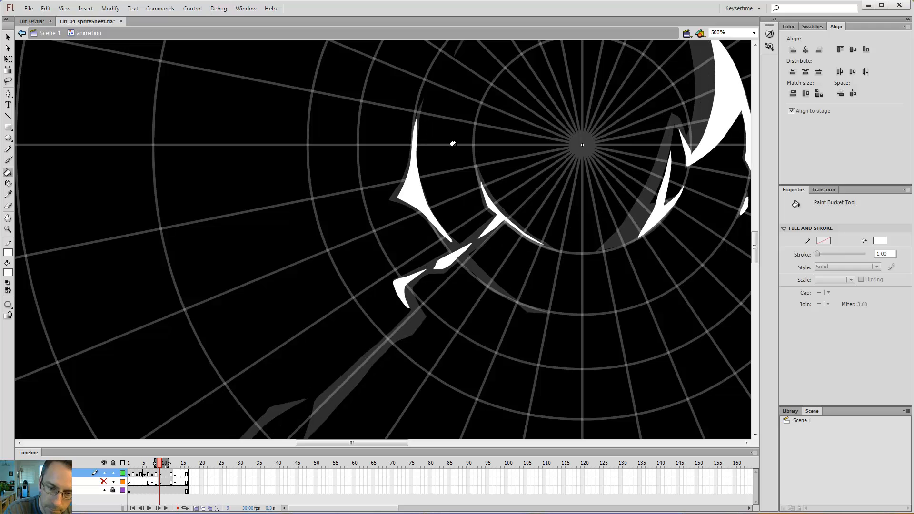
pyautogui.press('.')
pyautogui.press(',')
# Draw and fill a white arc segment continuing past the diagonal bolt in frame 9.
pyautogui.press('b')
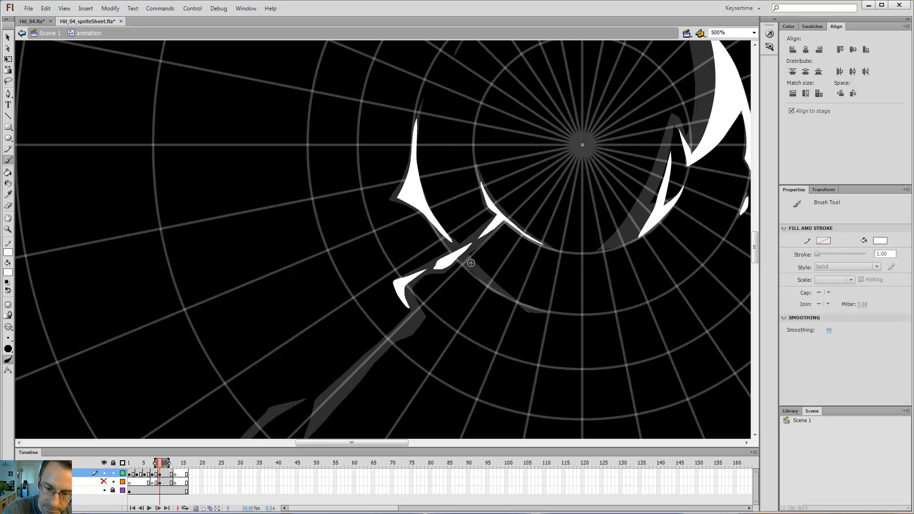
pyautogui.moveTo(468, 262); pyautogui.dragTo(515, 302)
pyautogui.press('e')
pyautogui.press('b')
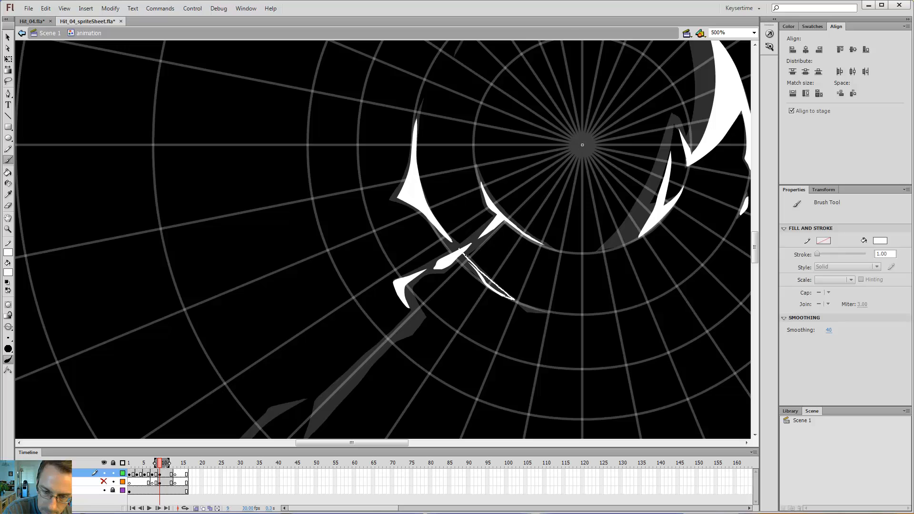
pyautogui.press('k')
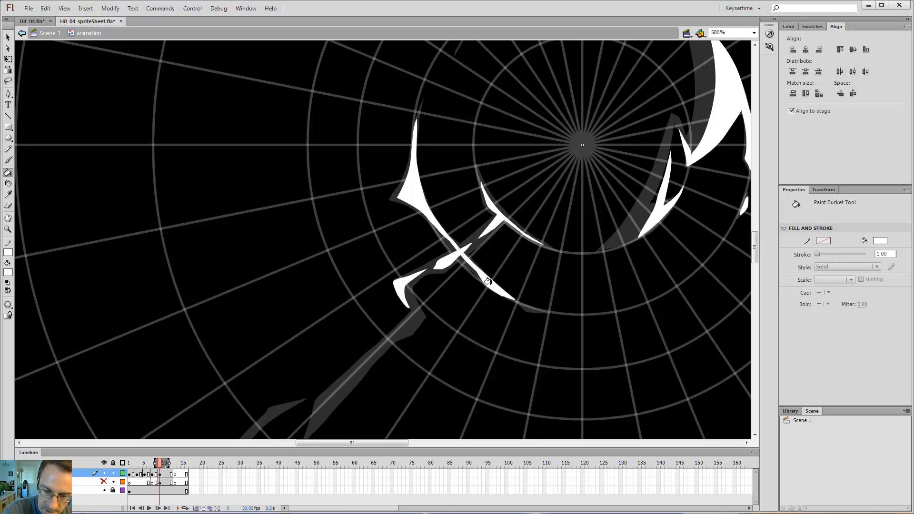
pyautogui.press(',')
pyautogui.press(',')
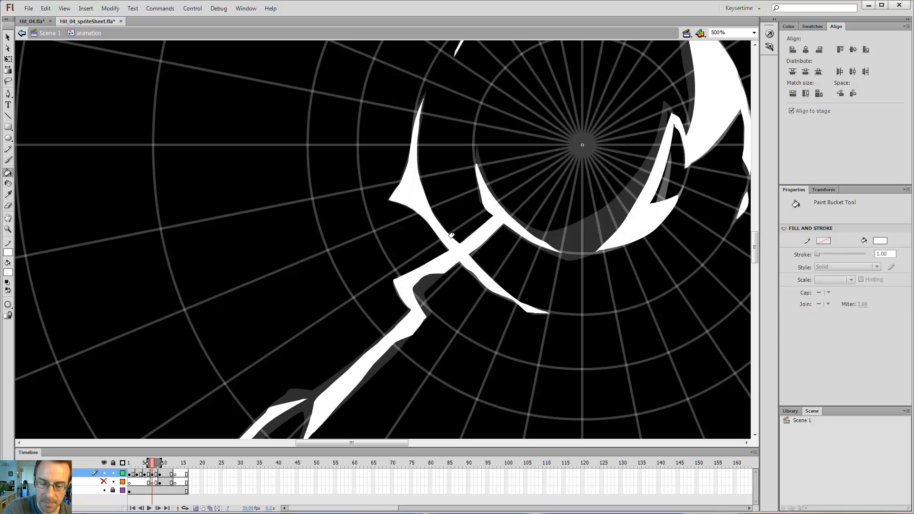
pyautogui.press('b')
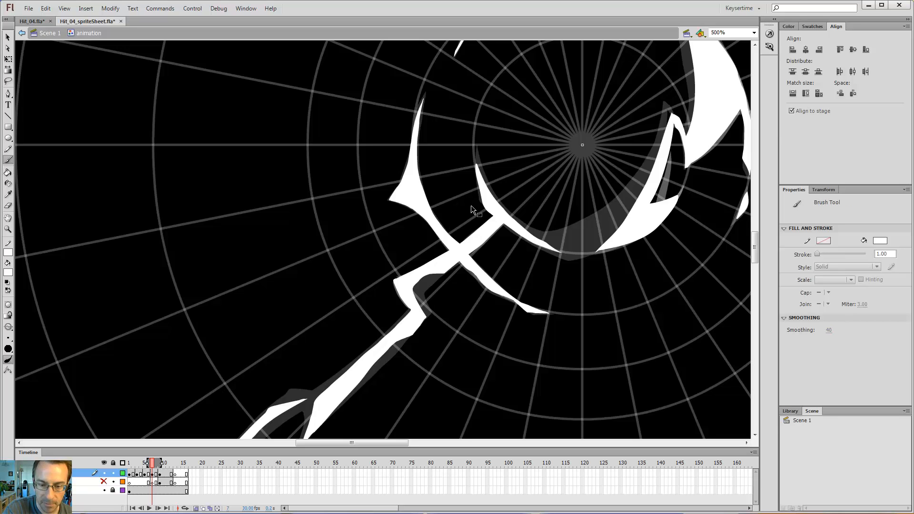
pyautogui.moveTo(469, 222); pyautogui.dragTo(465, 220)
pyautogui.hotkey('ctrl', 'z')
pyautogui.press('.')
pyautogui.press('.')
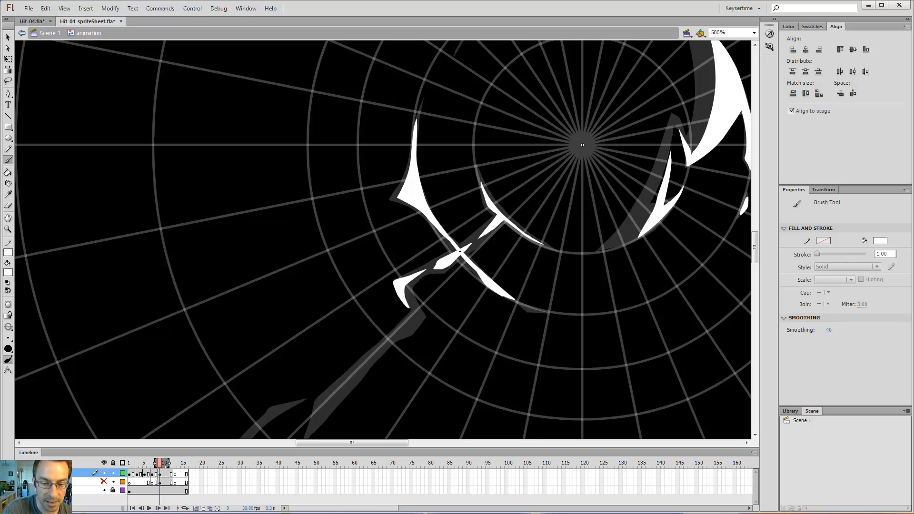
pyautogui.press(',')
pyautogui.press(',')
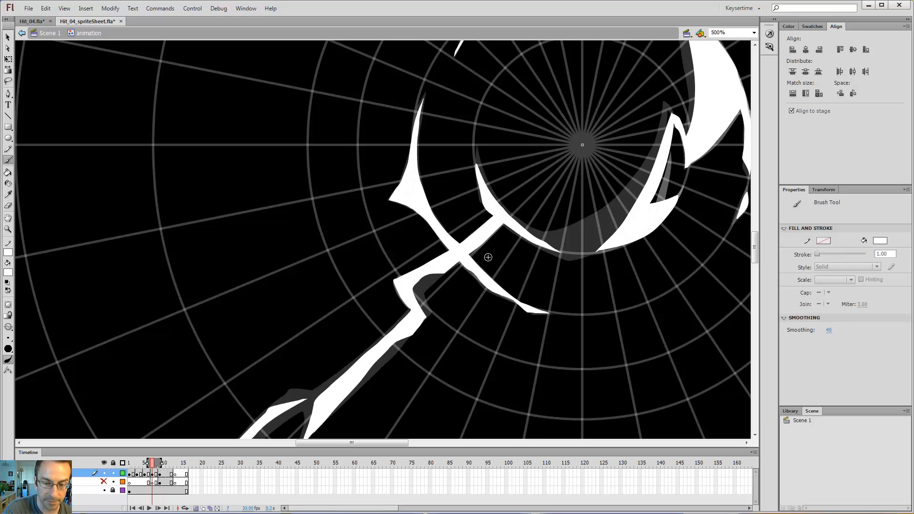
pyautogui.press('.')
pyautogui.press('.')
# Touch up the arc's lower segment with the eraser, then draw and fill a small white tip at its end in frame 9.
pyautogui.press('e')
pyautogui.moveTo(505, 305); pyautogui.dragTo(493, 292)
pyautogui.moveTo(493, 253); pyautogui.dragTo(447, 214)
pyautogui.press('b')
pyautogui.press(',')
pyautogui.press(',')
pyautogui.press('.')
pyautogui.press('.')
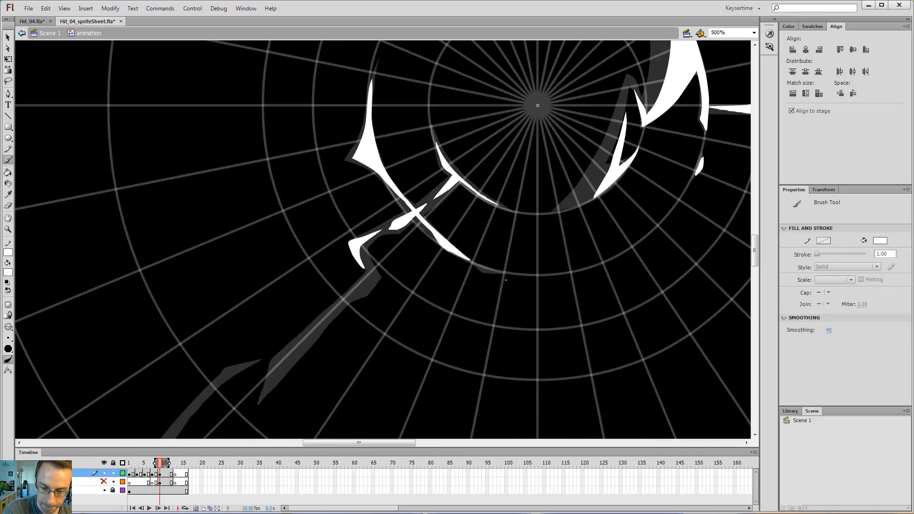
pyautogui.press('k')
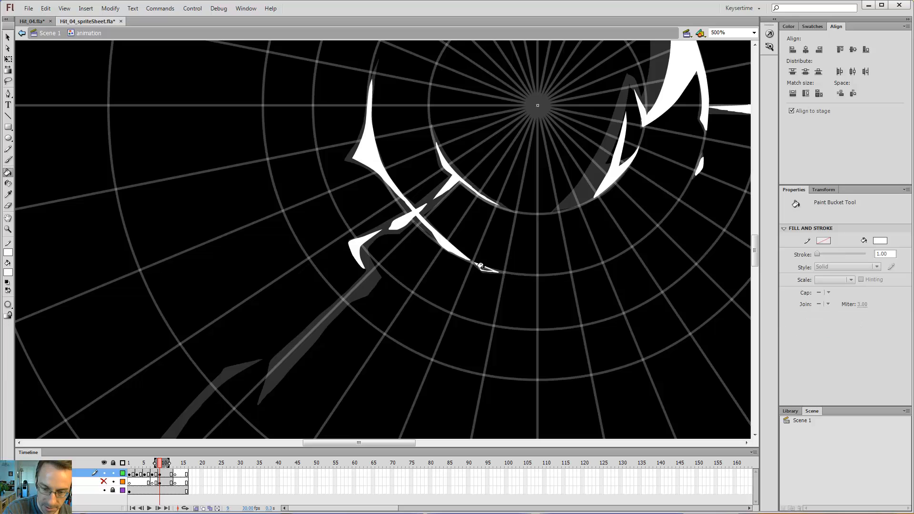
pyautogui.click(484, 268)
# Compare the arc's new tip in frame 9 with the arc's end in frames 3 to 7.
pyautogui.press(',')
pyautogui.press(',')
pyautogui.press('.')
pyautogui.press('.')
pyautogui.press(',')
pyautogui.press(',')
pyautogui.press(',')
pyautogui.press(',')
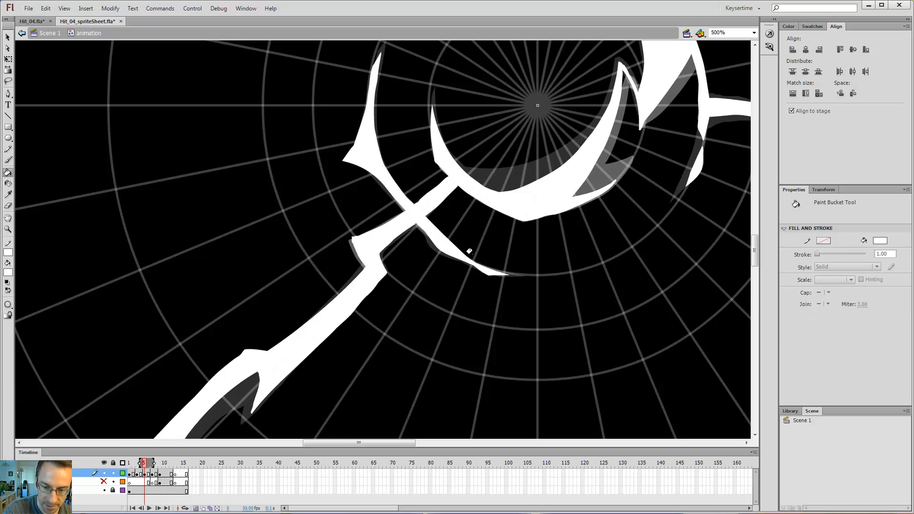
pyautogui.press('.')
pyautogui.press('.')
pyautogui.press('.')
pyautogui.press('.')
pyautogui.press(',')
pyautogui.press(',')
pyautogui.press(',')
pyautogui.press(',')
pyautogui.press(',')
pyautogui.press(',')
pyautogui.press('.')
pyautogui.press('.')
pyautogui.press('.')
pyautogui.press('.')
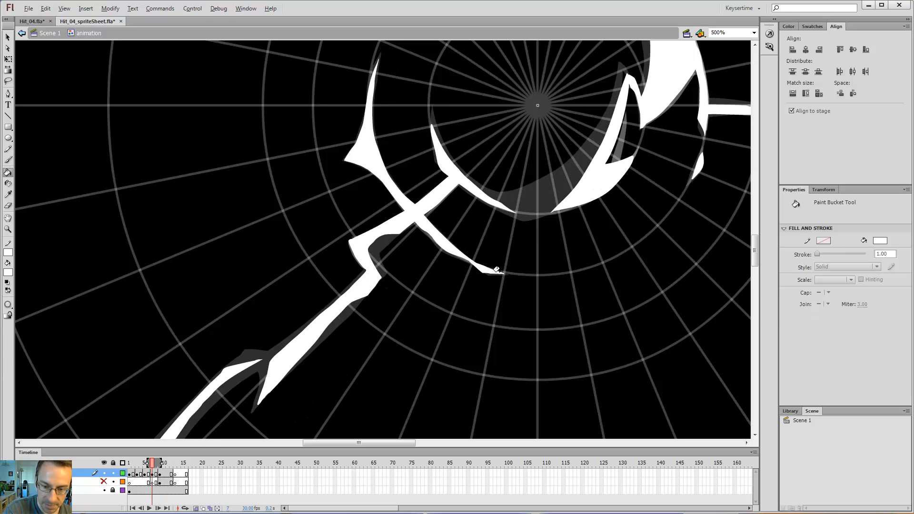
pyautogui.press('b')
pyautogui.press('.')
pyautogui.press('.')
pyautogui.press(',')
pyautogui.press(',')
pyautogui.press(',')
pyautogui.press(',')
pyautogui.press(',')
pyautogui.press(',')
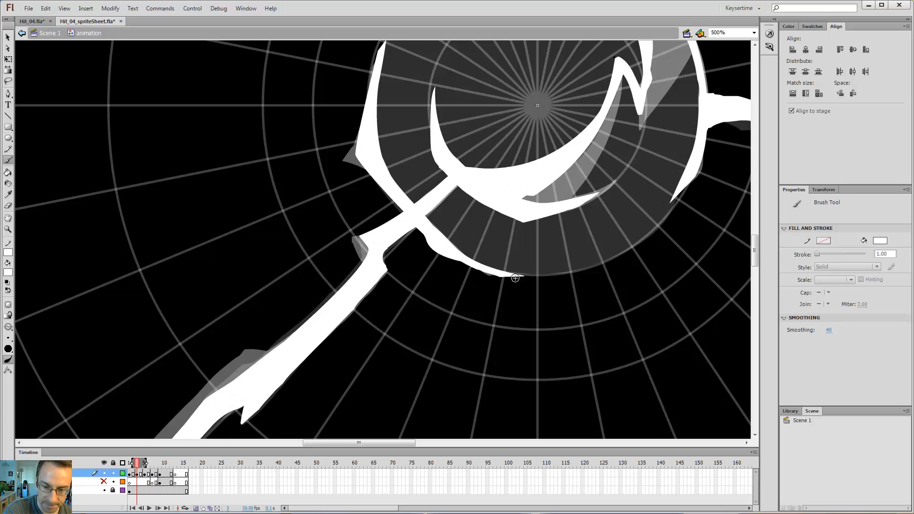
pyautogui.moveTo(481, 280); pyautogui.dragTo(478, 275)
pyautogui.hotkey('ctrl', 'z')
# Review the motion of the arc and its tapering end back and forth across frames 3 to 9.
pyautogui.press('.')
pyautogui.press('.')
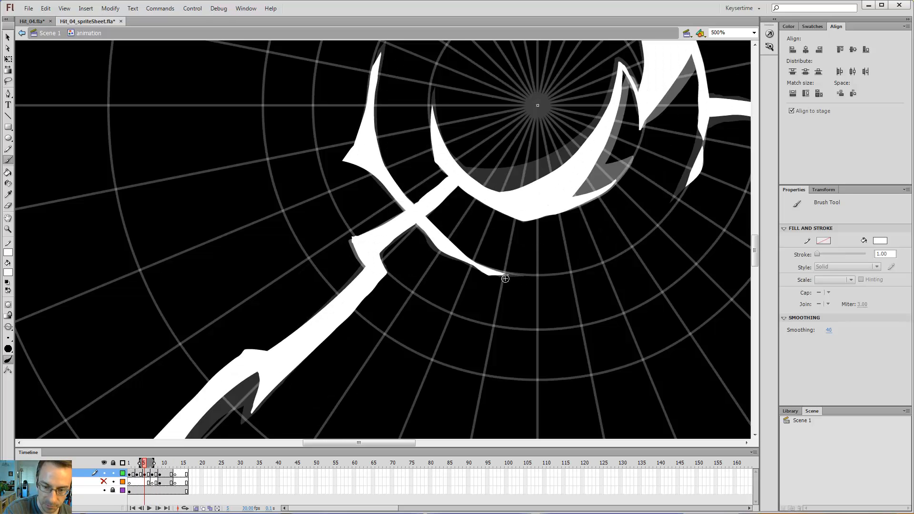
pyautogui.press('.')
pyautogui.press('.')
pyautogui.press('.')
pyautogui.press('.')
pyautogui.press(',')
pyautogui.press(',')
pyautogui.press(',')
pyautogui.press(',')
pyautogui.press(',')
pyautogui.press(',')
pyautogui.press('.')
pyautogui.press('.')
pyautogui.press('.')
pyautogui.press('.')
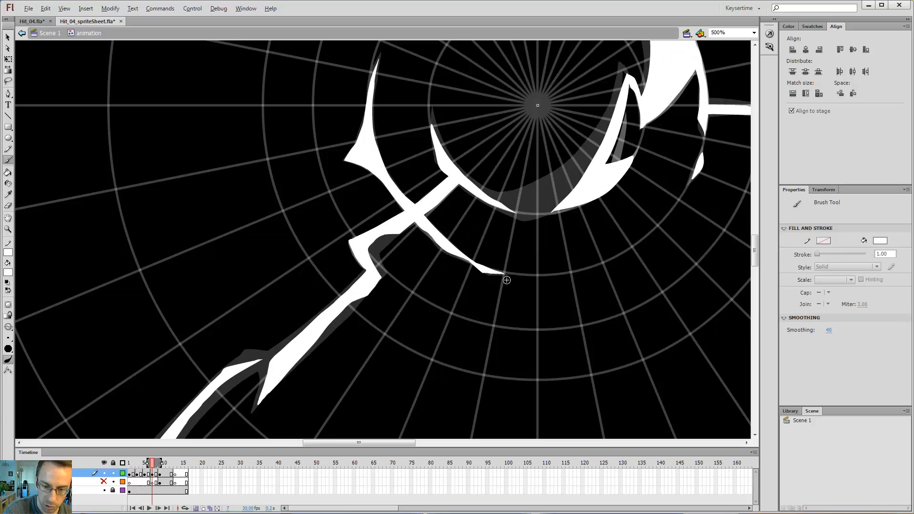
pyautogui.press(',')
pyautogui.press(',')
pyautogui.press(',')
pyautogui.press(',')
pyautogui.press('.')
pyautogui.press('.')
pyautogui.press('.')
pyautogui.press('.')
pyautogui.press('.')
pyautogui.press('.')
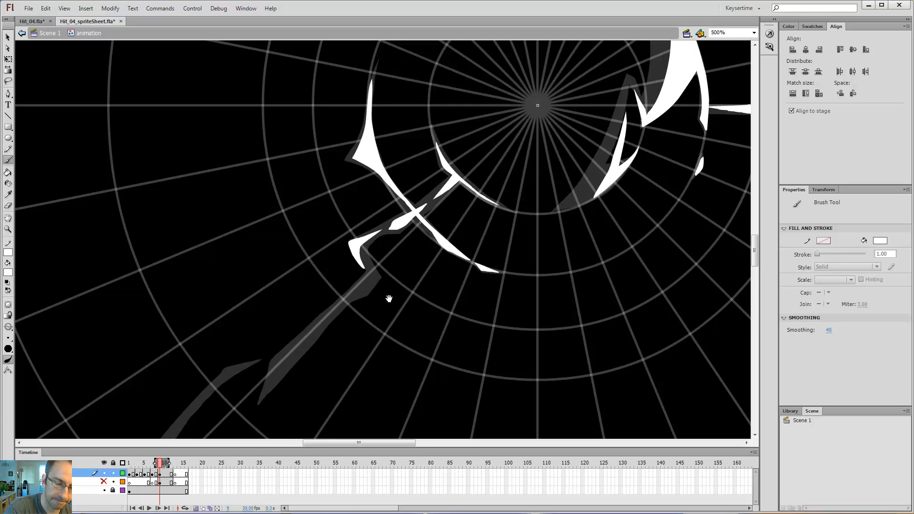
# Draw a thin tapered white bolt segment beyond the hooked piece in frame 9 and fill it with white.
pyautogui.moveTo(388, 298); pyautogui.dragTo(488, 206)
pyautogui.press(',')
pyautogui.press(',')
pyautogui.press(',')
pyautogui.press(',')
pyautogui.press('.')
pyautogui.press('.')
pyautogui.press('.')
pyautogui.press('.')
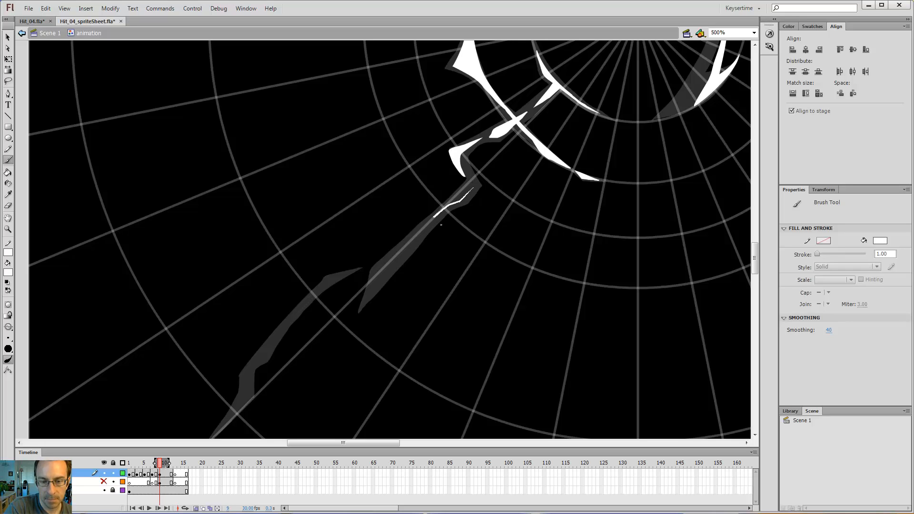
pyautogui.moveTo(408, 268); pyautogui.dragTo(400, 283)
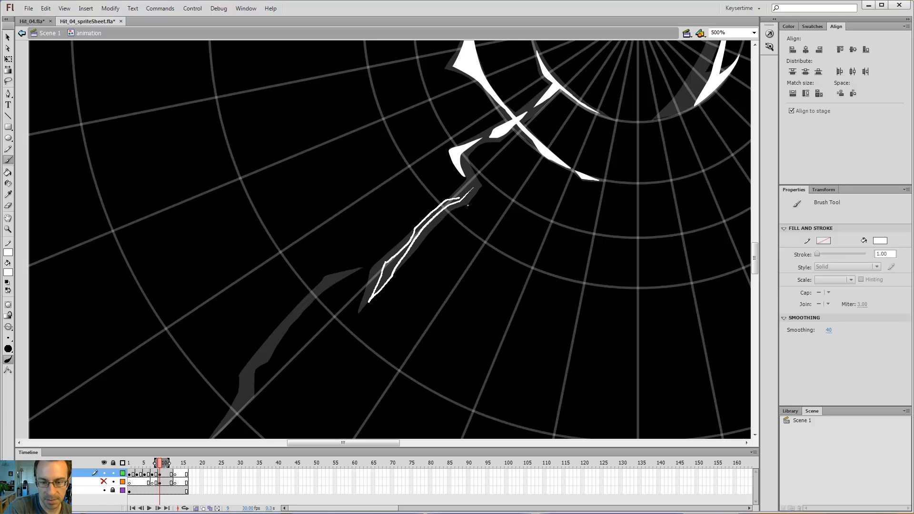
pyautogui.press('k')
pyautogui.click(440, 204)
# Compare the new bolt segment in frame 9 with the thicker bolt in frame 7.
pyautogui.press(',')
pyautogui.press(',')
pyautogui.press('.')
pyautogui.press('.')
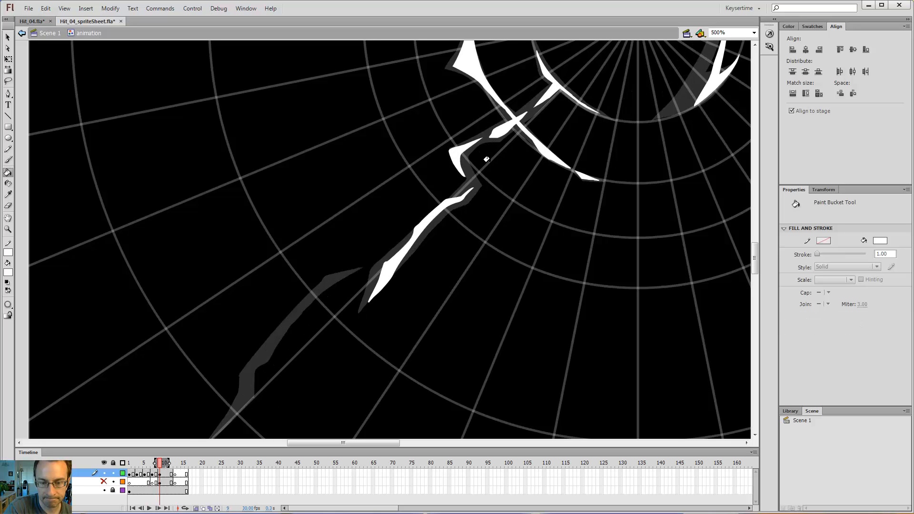
pyautogui.press(',')
pyautogui.press(',')
pyautogui.press('.')
pyautogui.press('.')
pyautogui.press('e')
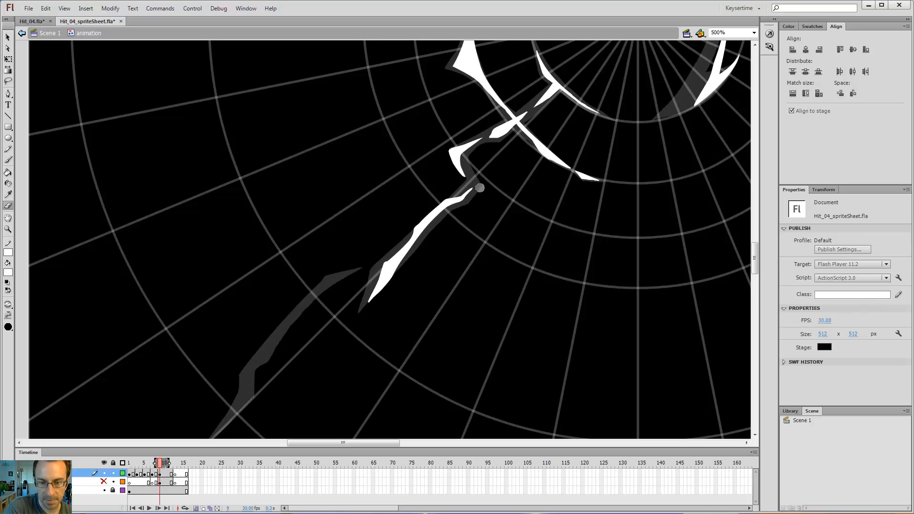
pyautogui.press(',')
pyautogui.press(',')
pyautogui.press('.')
pyautogui.press('.')
# Review the shape of the lower part of the diagonal bolt across frames 5 to 9.
pyautogui.moveTo(481, 233); pyautogui.dragTo(653, 94)
pyautogui.press(',')
pyautogui.press(',')
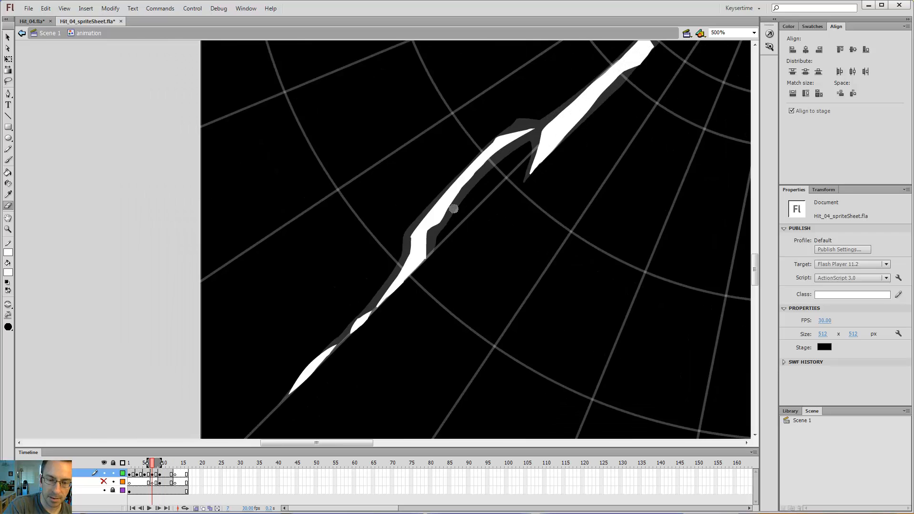
pyautogui.press(',')
pyautogui.press(',')
pyautogui.press('.')
pyautogui.press('.')
pyautogui.press('.')
pyautogui.press('.')
# Draw a thin white sliver over the outermost gray piece of the diagonal bolt in frame 9.
pyautogui.moveTo(354, 350); pyautogui.dragTo(482, 252)
pyautogui.press('b')
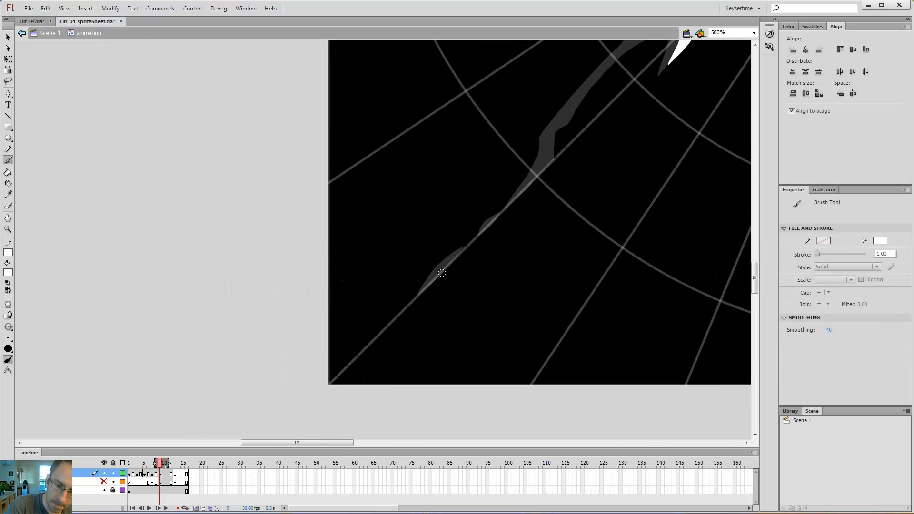
pyautogui.press(',')
pyautogui.press(',')
pyautogui.press(',')
pyautogui.press(',')
pyautogui.press('.')
pyautogui.press('.')
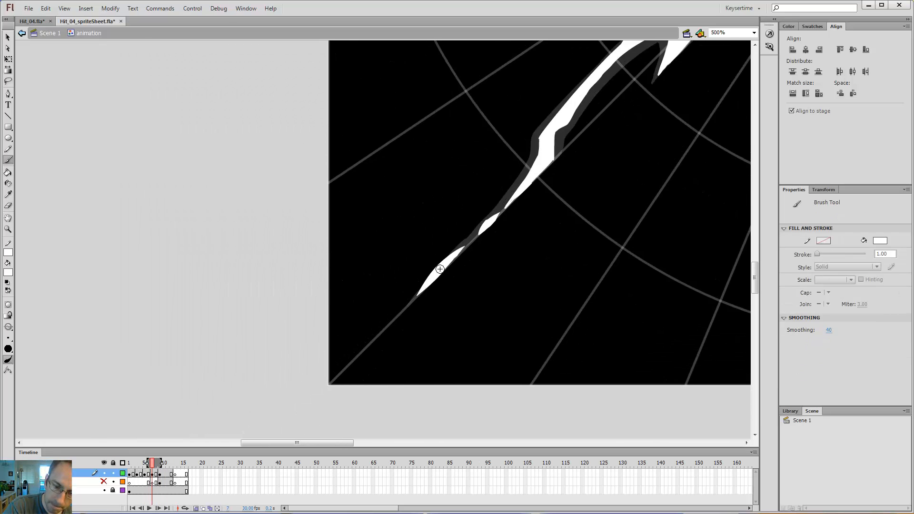
pyautogui.press('.')
pyautogui.press('.')
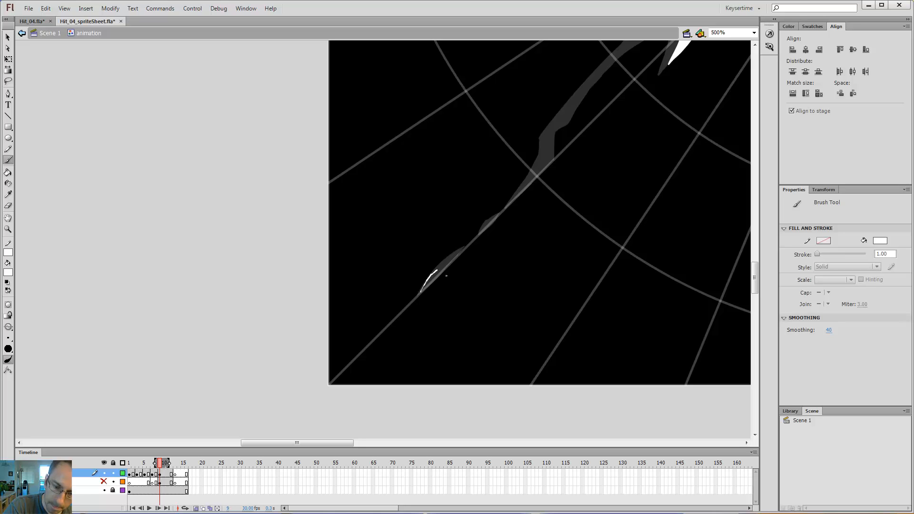
pyautogui.moveTo(424, 288); pyautogui.dragTo(420, 293)
pyautogui.press(',')
pyautogui.press(',')
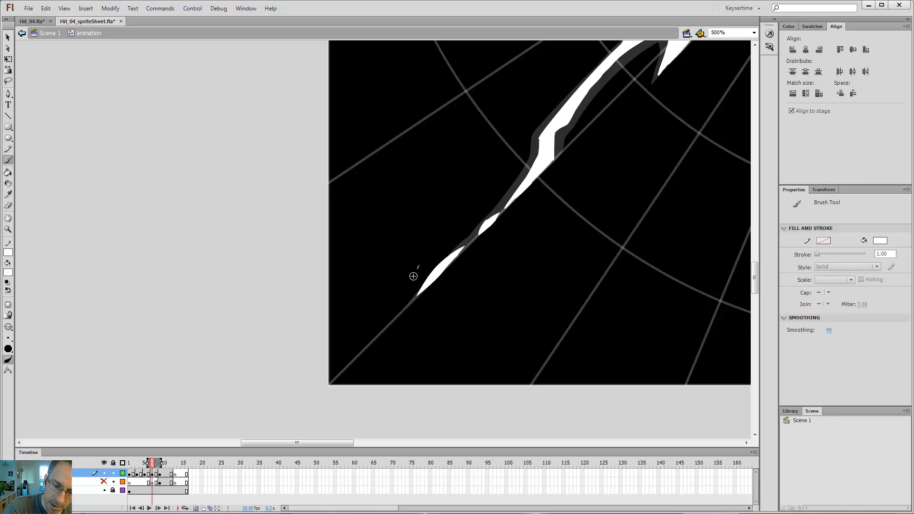
pyautogui.moveTo(452, 249)
pyautogui.mouseDown()
pyautogui.moveTo(400, 262)
pyautogui.moveTo(446, 235)
pyautogui.mouseUp()
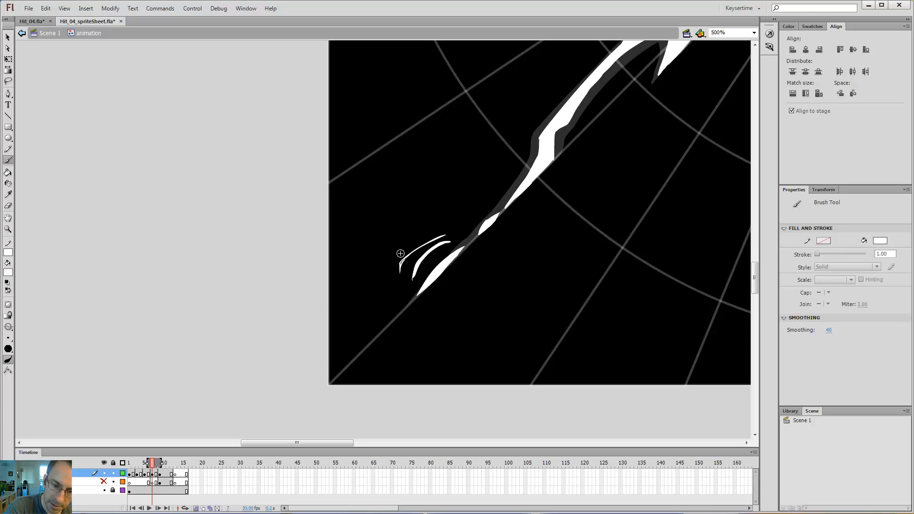
pyautogui.moveTo(387, 248); pyautogui.dragTo(381, 239)
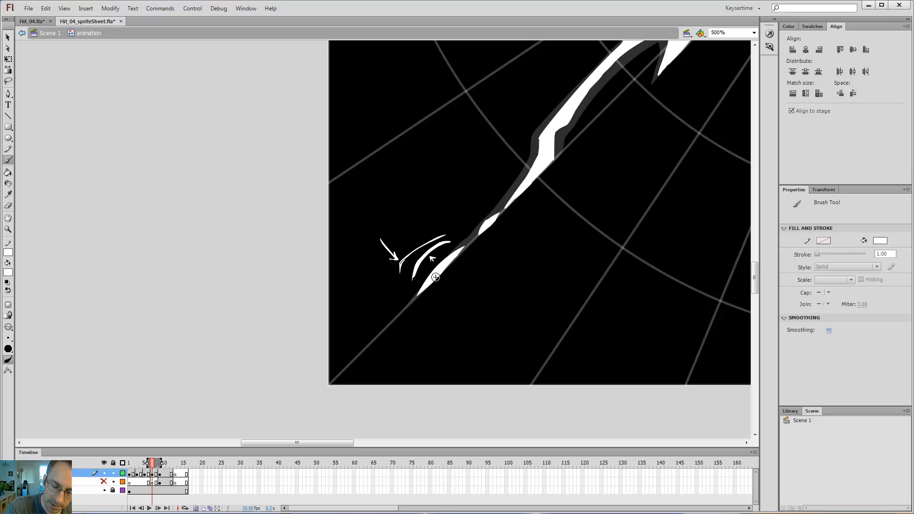
pyautogui.hotkey('ctrl', 'z')
pyautogui.hotkey('ctrl', 'z')
pyautogui.hotkey('ctrl', 'z')
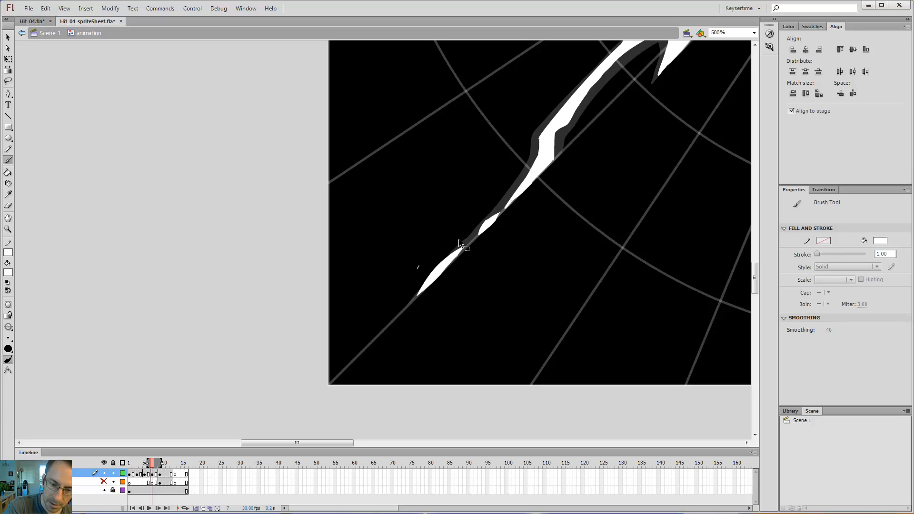
pyautogui.press('e')
pyautogui.press('.')
pyautogui.press('.')
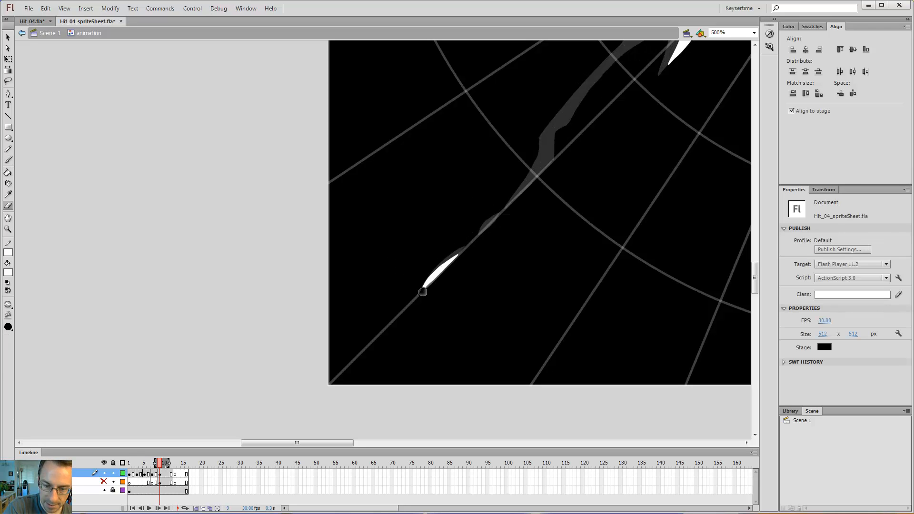
# Draw a small white fleck just inward of the outermost sliver on the diagonal bolt in frame 9.
pyautogui.press('b')
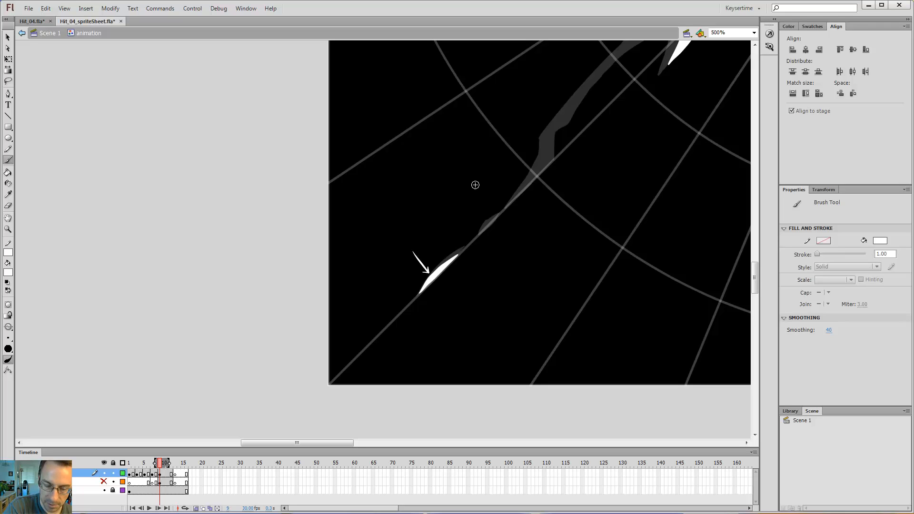
pyautogui.press(',')
pyautogui.press(',')
pyautogui.press('.')
pyautogui.press('.')
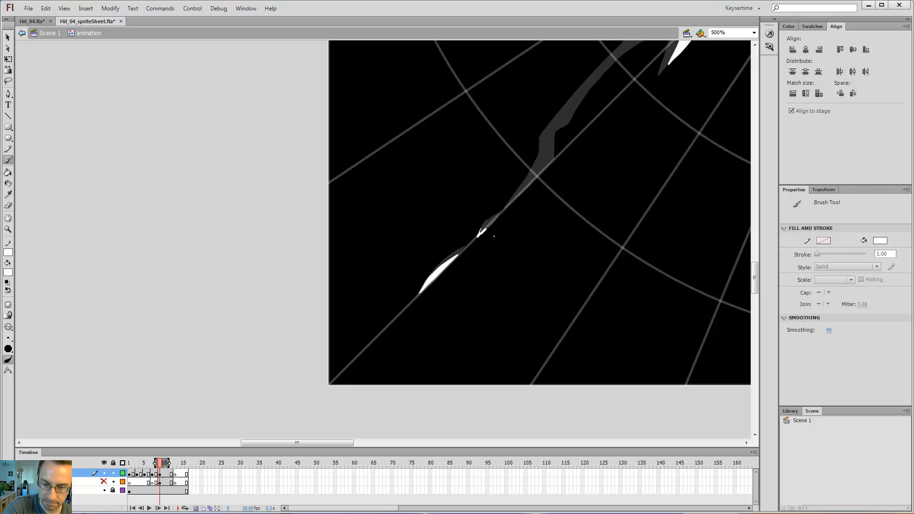
pyautogui.moveTo(488, 225); pyautogui.dragTo(478, 237)
# Draw a short white sliver at the inner end of the bolt's curved section and a filled kinked segment below it in frame 9.
pyautogui.moveTo(509, 199); pyautogui.dragTo(413, 306)
pyautogui.press(',')
pyautogui.press(',')
pyautogui.press(',')
pyautogui.press(',')
pyautogui.press('.')
pyautogui.press('.')
pyautogui.press('.')
pyautogui.press('.')
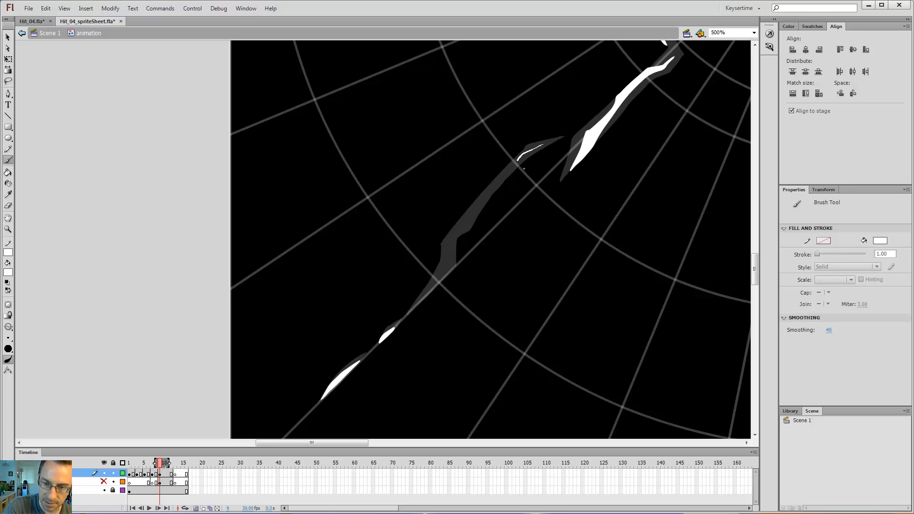
pyautogui.moveTo(551, 152); pyautogui.dragTo(495, 164)
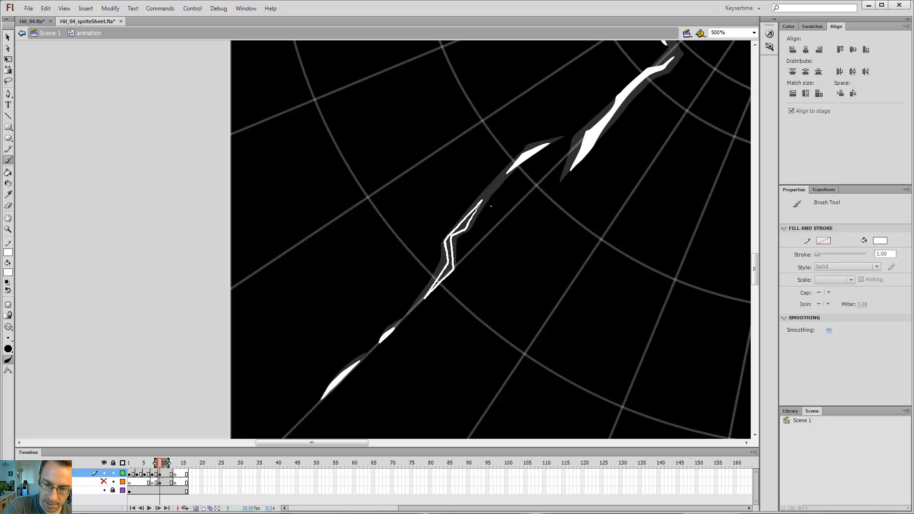
pyautogui.press('k')
pyautogui.press('.')
pyautogui.press(',')
pyautogui.click(447, 249)
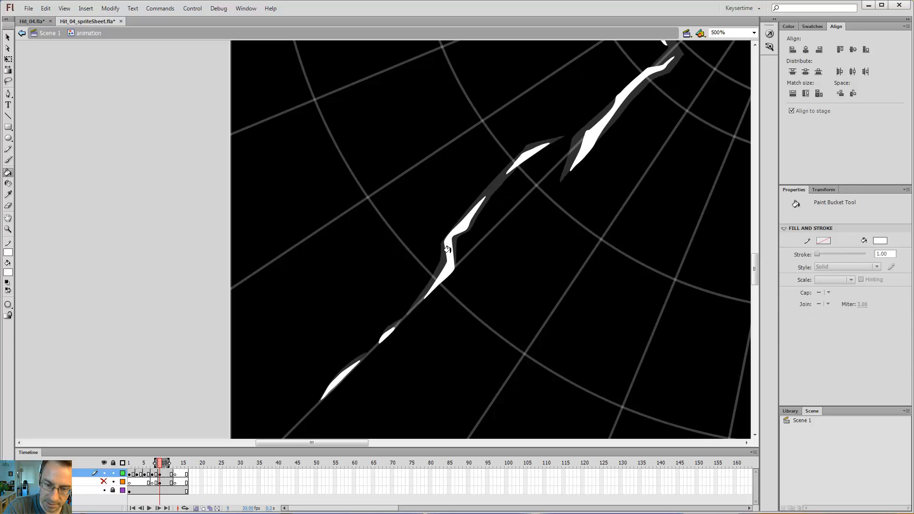
# Shift the kinked segment in frame 9 slightly outward along the bolt, checking its placement against frame 7.
pyautogui.press('v')
pyautogui.click(449, 263)
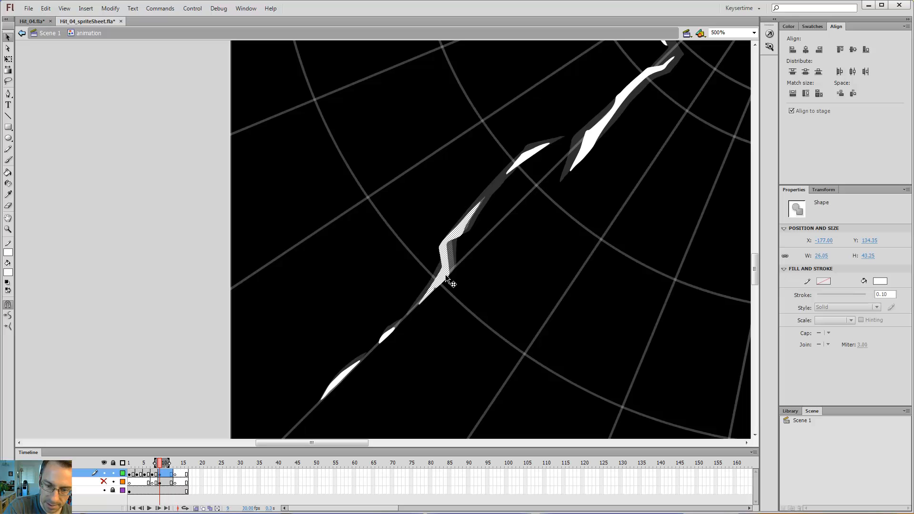
pyautogui.press(',')
pyautogui.press(',')
pyautogui.press('.')
pyautogui.press('.')
pyautogui.press(',')
pyautogui.press(',')
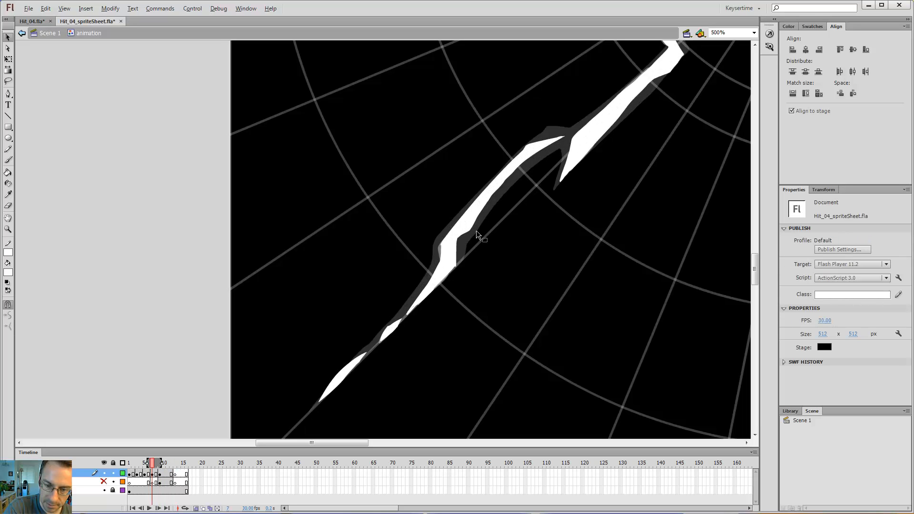
pyautogui.press('.')
pyautogui.press('.')
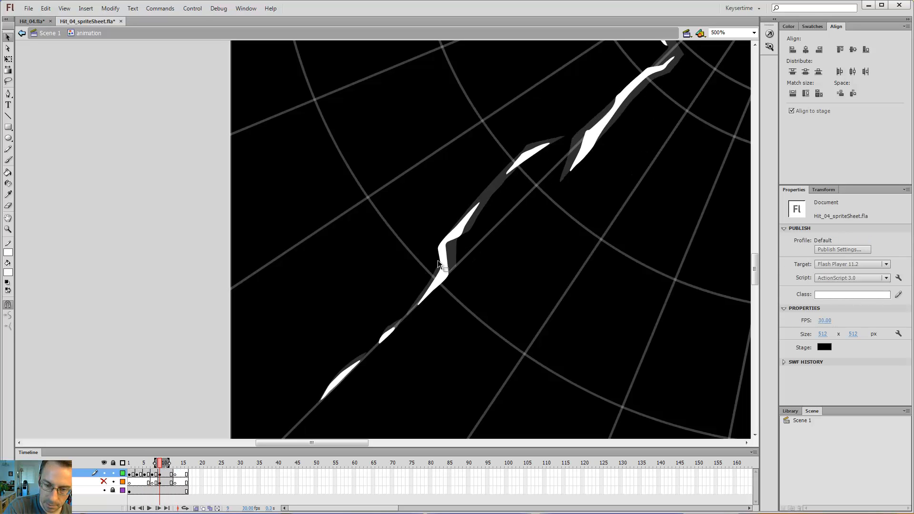
# Compare the moved kinked segment in frame 9 with the bolt's bend in frame 7.
pyautogui.press('e')
pyautogui.press(',')
pyautogui.press(',')
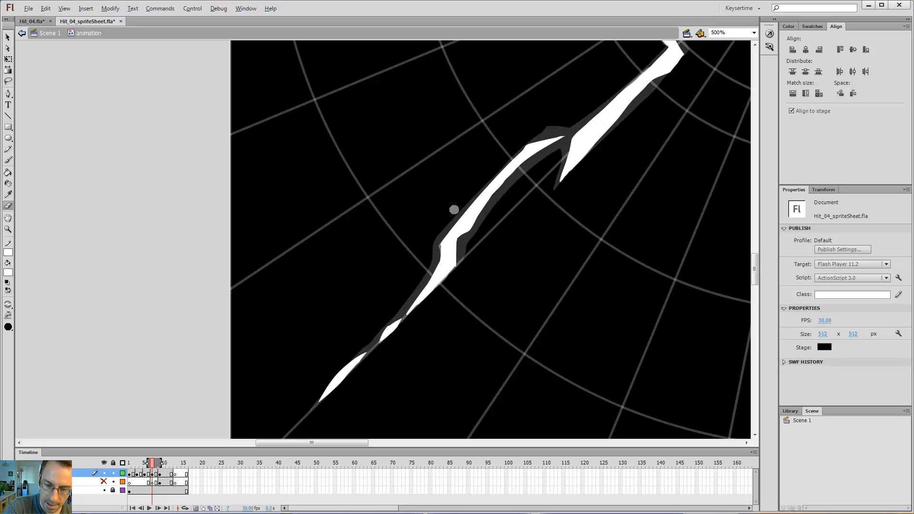
pyautogui.press('.')
pyautogui.press('.')
pyautogui.press(',')
pyautogui.press(',')
pyautogui.press('.')
pyautogui.press('.')
pyautogui.press(',')
pyautogui.press(',')
pyautogui.press('.')
pyautogui.press('.')
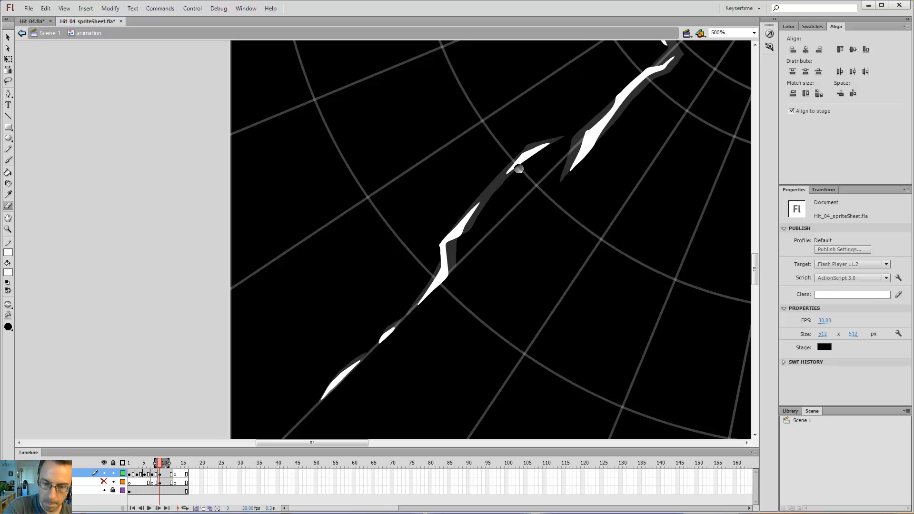
# Review the motion of the bolt's bend back and forth across frames 5 to 9.
pyautogui.press(',')
pyautogui.press(',')
pyautogui.press(',')
pyautogui.press(',')
pyautogui.press('.')
pyautogui.press('.')
pyautogui.press('.')
pyautogui.press('.')
# Widen the outer edge of the bolt's bend in frame 7 with a brushed outline filled with white.
pyautogui.press('b')
pyautogui.press(',')
pyautogui.press(',')
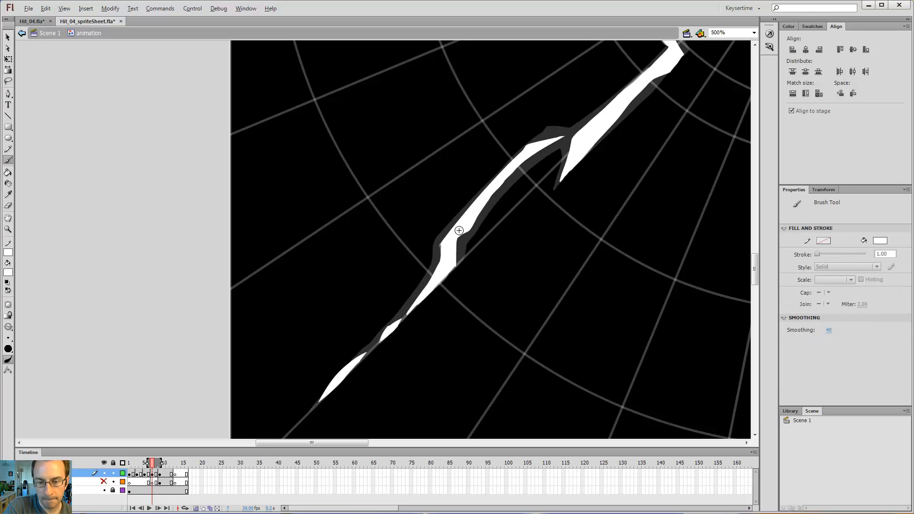
pyautogui.press('.')
pyautogui.press('.')
pyautogui.press(',')
pyautogui.press(',')
pyautogui.press('v')
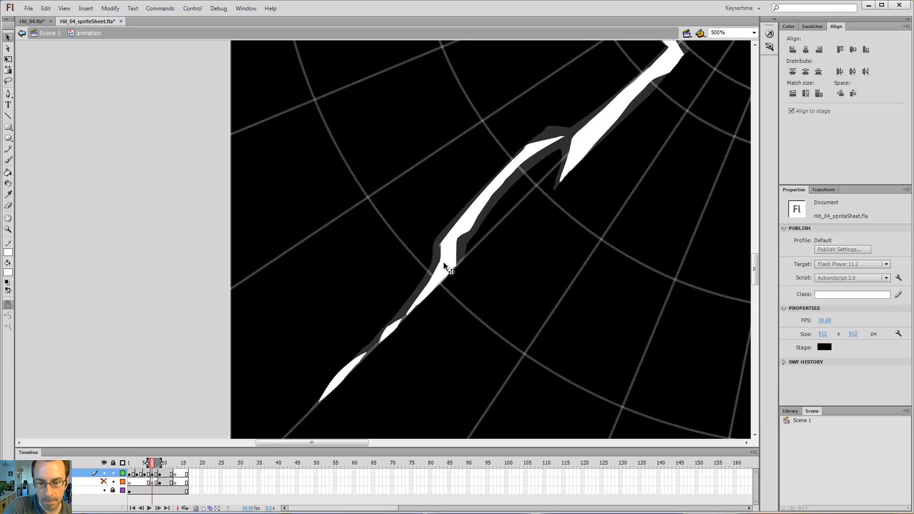
pyautogui.press('b')
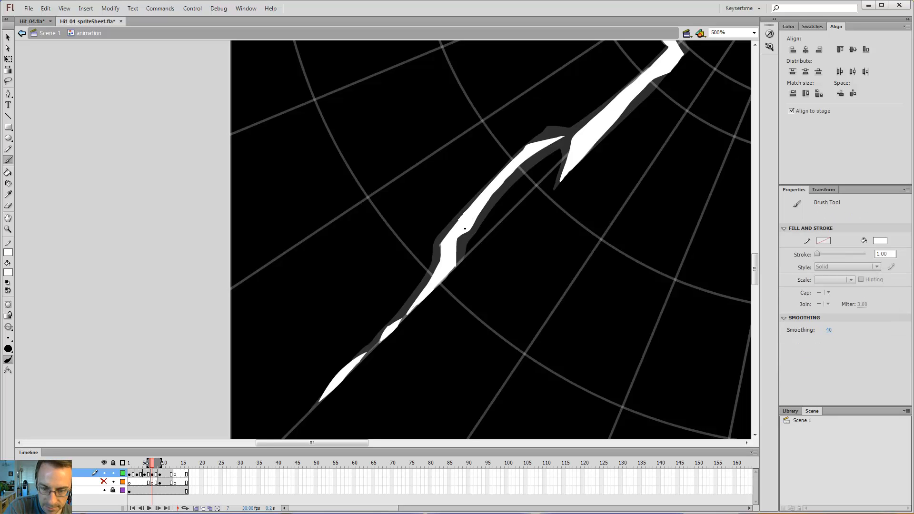
pyautogui.press('k')
pyautogui.click(438, 254)
# Undo the stroke drawn across the bolt's bend in frame 7, then compare the bend across frames 5 to 9.
pyautogui.press('b')
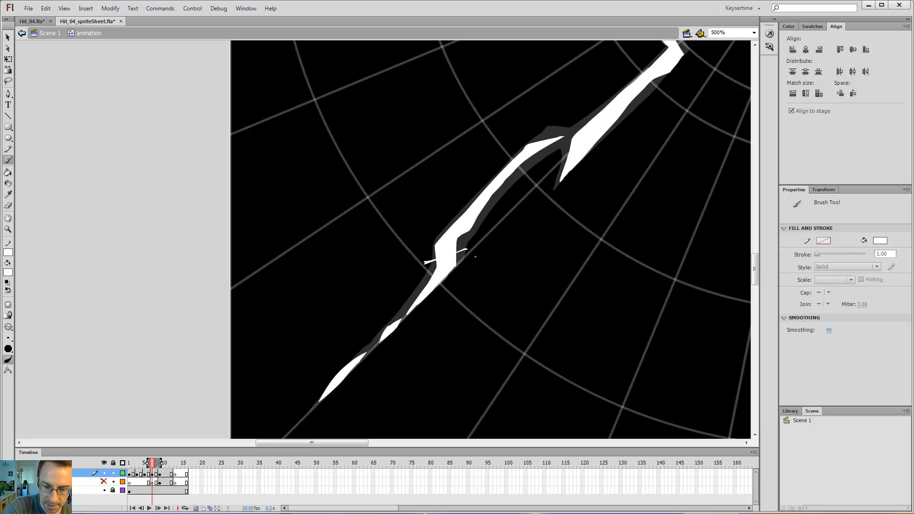
pyautogui.hotkey('ctrl', 'z')
pyautogui.press(',')
pyautogui.press(',')
pyautogui.press('.')
pyautogui.press('.')
pyautogui.press('.')
pyautogui.press('.')
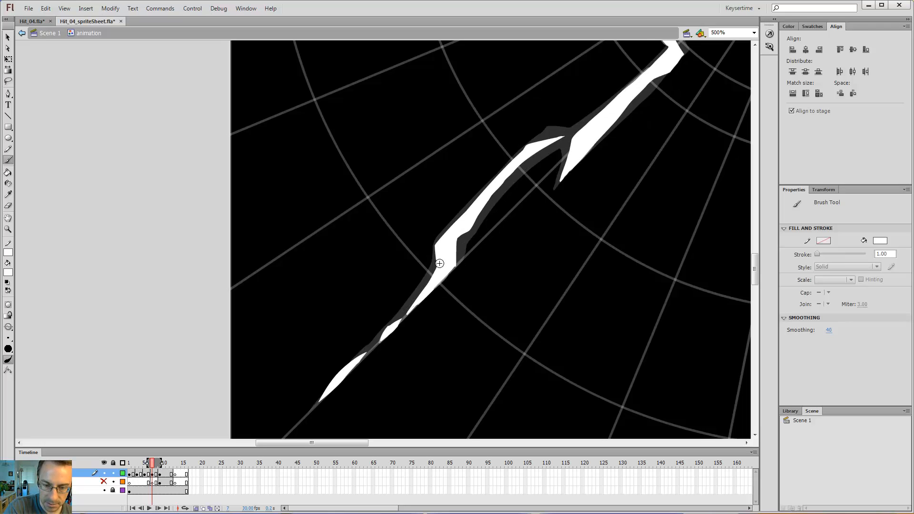
# Move the kinked segment in frame 9 farther outward to X -179.40, Y 136.55 and check it against frame 7.
pyautogui.press('v')
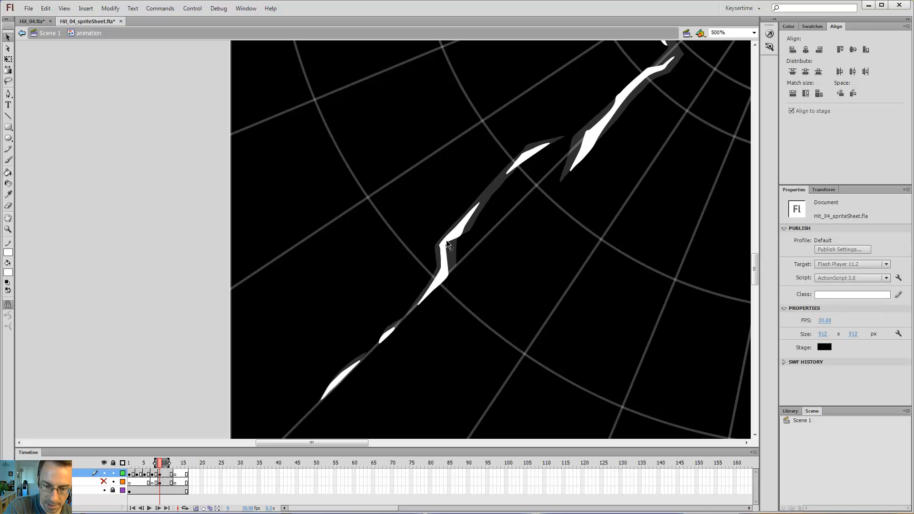
pyautogui.click(448, 240)
pyautogui.moveTo(447, 241); pyautogui.dragTo(450, 239)
pyautogui.press('Down')
pyautogui.press('Down')
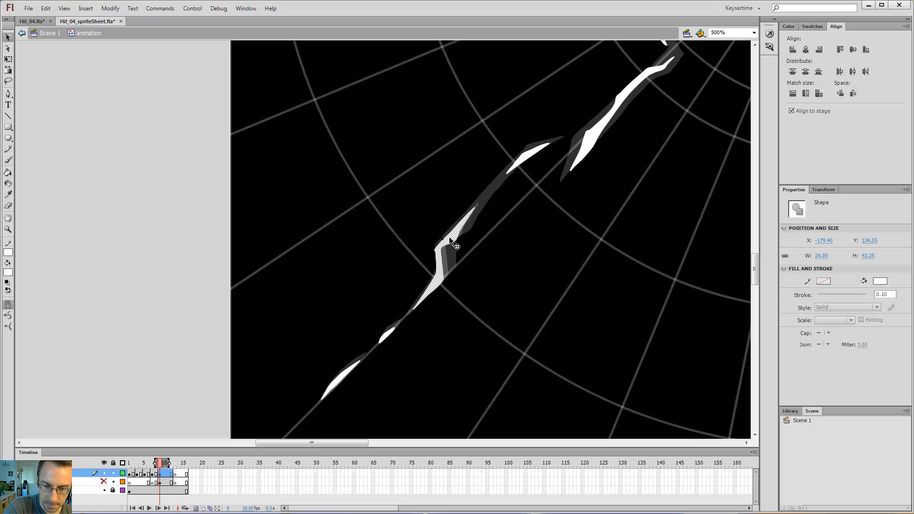
pyautogui.press(',')
pyautogui.press('.')
pyautogui.press(',')
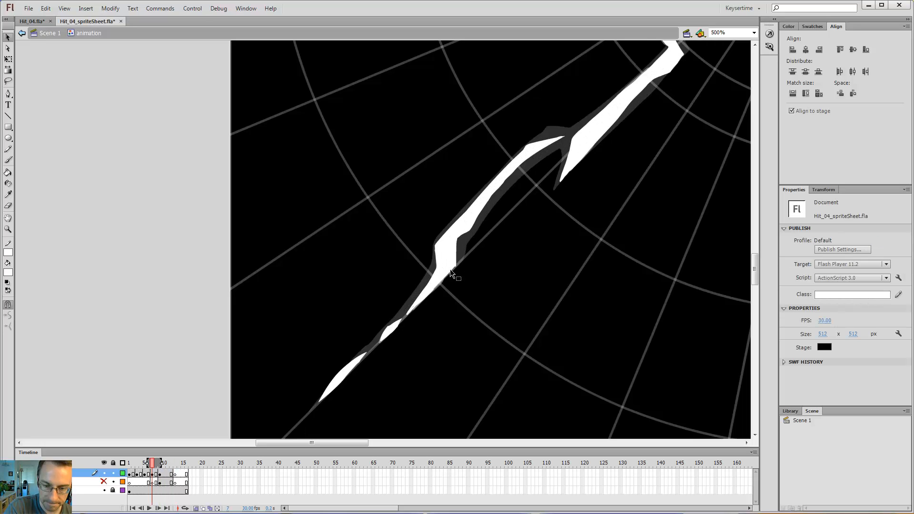
pyautogui.press('.')
# Trim the lower tip of the kinked segment in frame 9 with the eraser.
pyautogui.press('e')
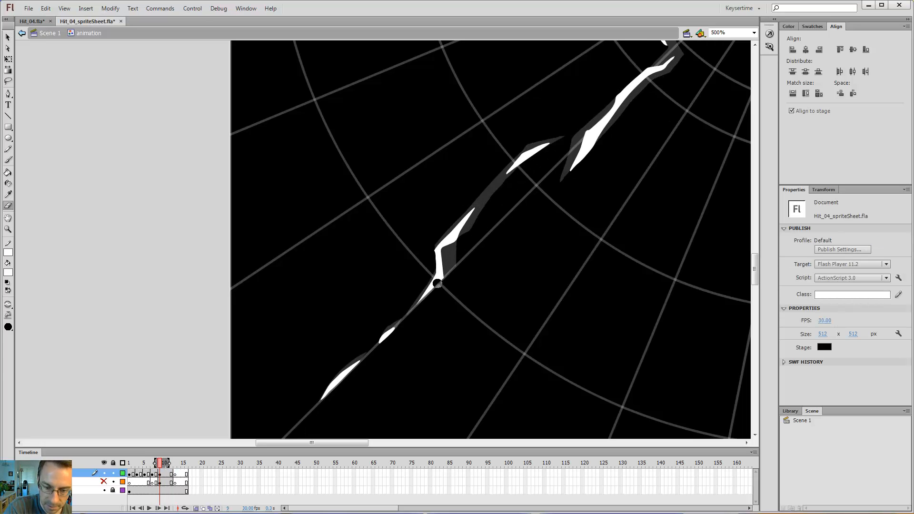
pyautogui.press('b')
pyautogui.hotkey('alt', ',')
pyautogui.hotkey('alt', '.')
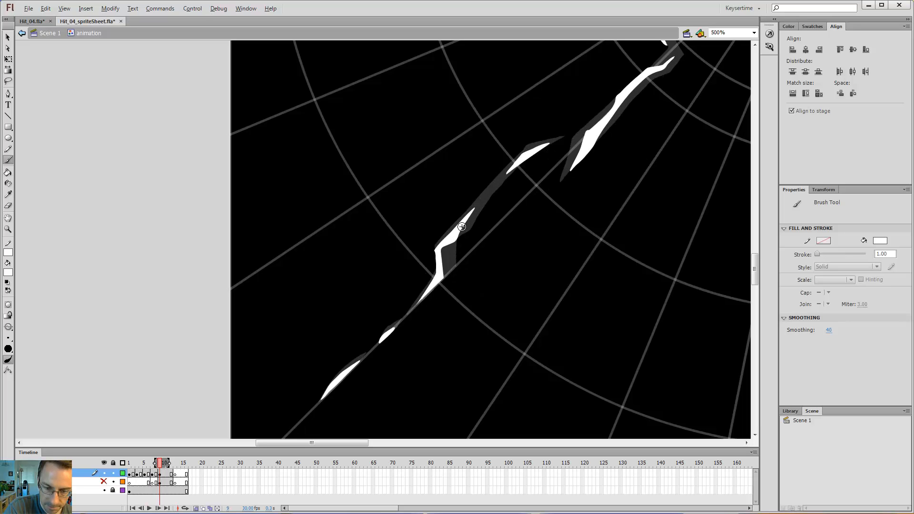
# Compare the lower-left bolt's bend in frames 7 and 9, then trim the kinked segment's inner edge in frame 9 with the eraser.
pyautogui.hotkey('alt', '.')
pyautogui.hotkey('alt', ',')
pyautogui.hotkey('alt', ',')
pyautogui.hotkey('alt', '.')
pyautogui.hotkey('alt', ',')
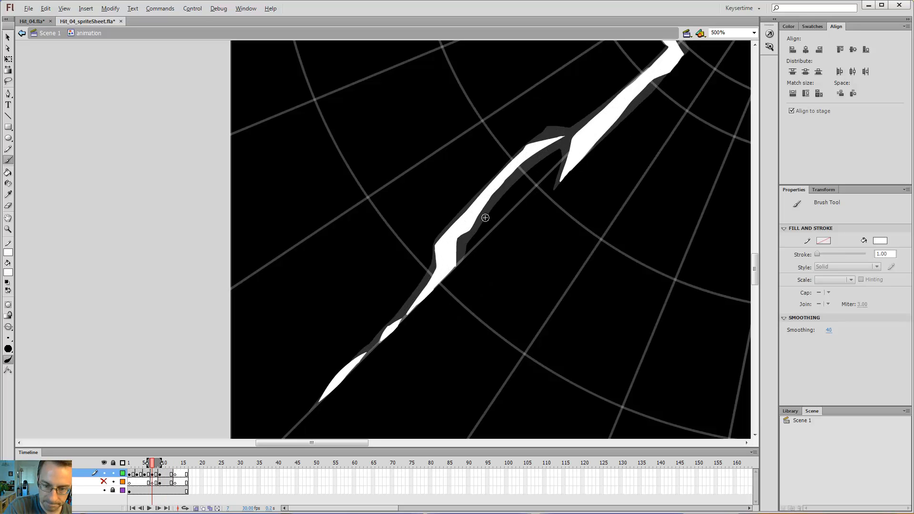
pyautogui.hotkey('alt', ',')
pyautogui.hotkey('alt', '.')
pyautogui.hotkey('alt', '.')
pyautogui.press('e')
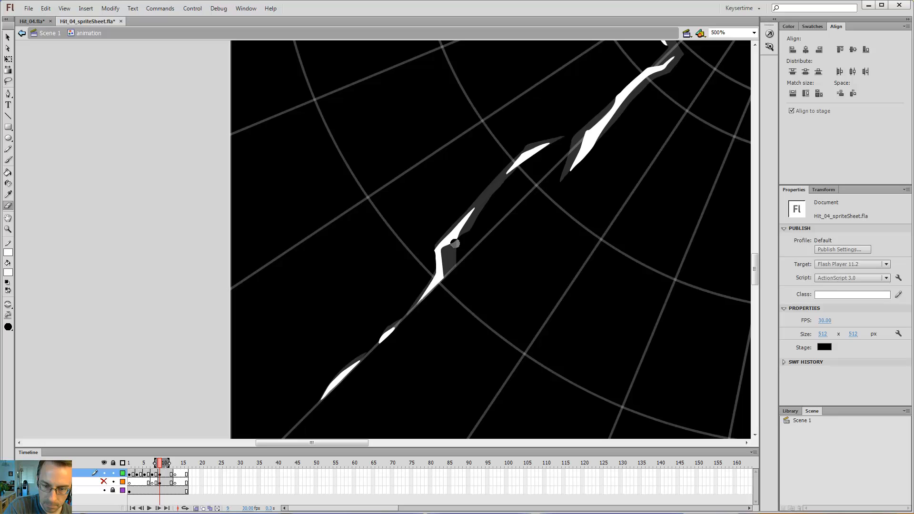
pyautogui.moveTo(464, 238); pyautogui.dragTo(446, 250)
# Lengthen the upper end of the kinked segment in frame 9 with a tapered brushed outline filled with white.
pyautogui.press('b')
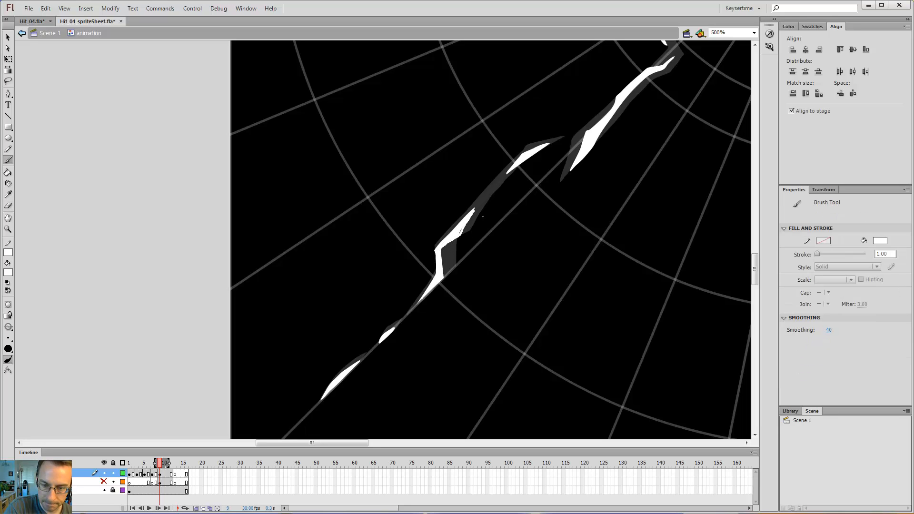
pyautogui.moveTo(457, 228); pyautogui.dragTo(487, 192)
pyautogui.press('k')
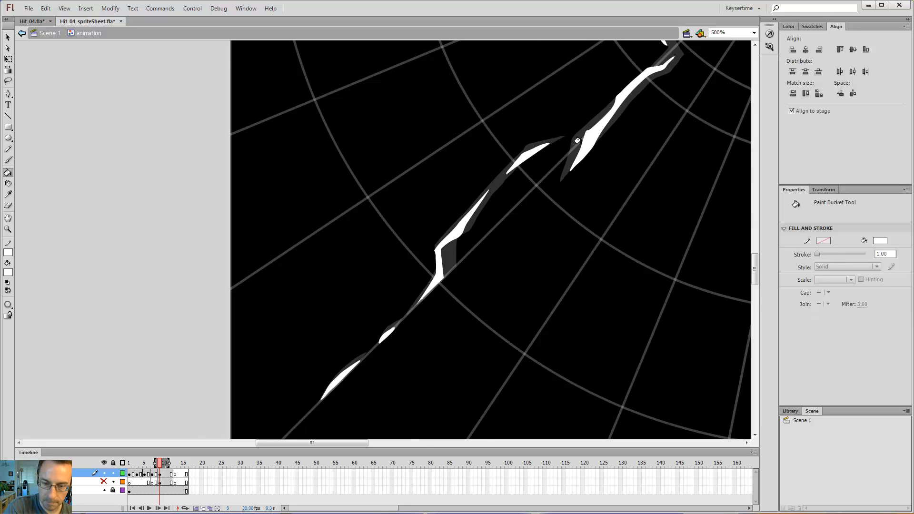
# Review the motion of the whole effect by stepping back and forth through the frames before frame 9.
pyautogui.hotkey('ctrl', '-')
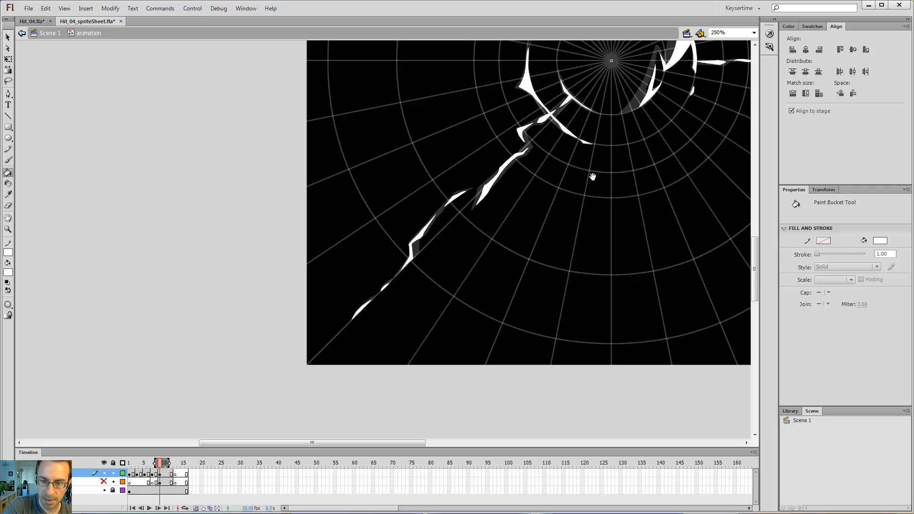
pyautogui.moveTo(593, 177); pyautogui.dragTo(371, 271)
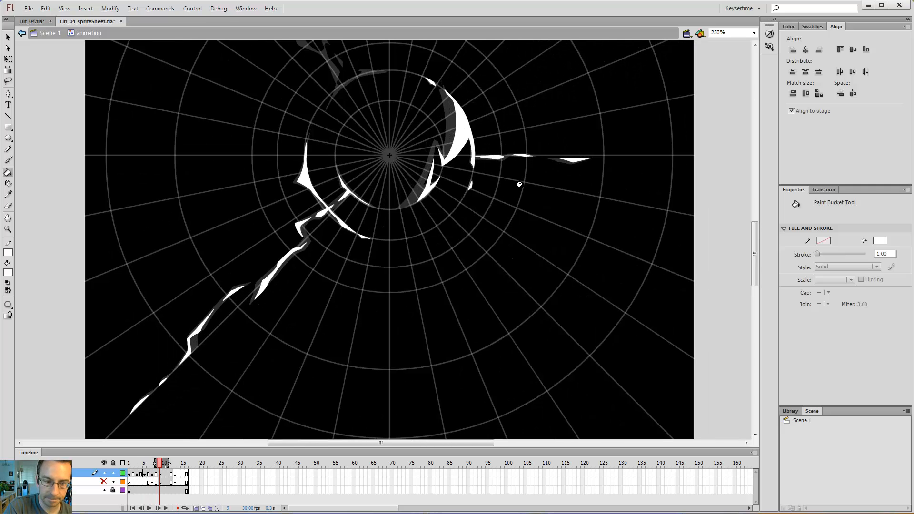
pyautogui.press(',')
pyautogui.press(',')
pyautogui.press(',')
pyautogui.press(',')
pyautogui.press('.')
pyautogui.press('.')
pyautogui.press('.')
pyautogui.press('.')
# Mark the break in the lower-left bolt with brushed arrows in frames 7 and 9, then delete the marks.
pyautogui.press('b')
pyautogui.moveTo(253, 280); pyautogui.dragTo(248, 246)
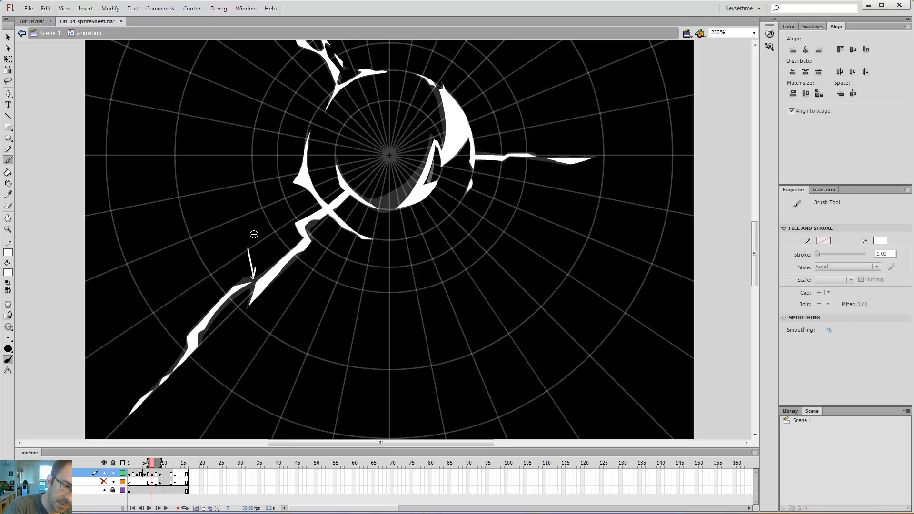
pyautogui.moveTo(214, 300); pyautogui.dragTo(195, 275)
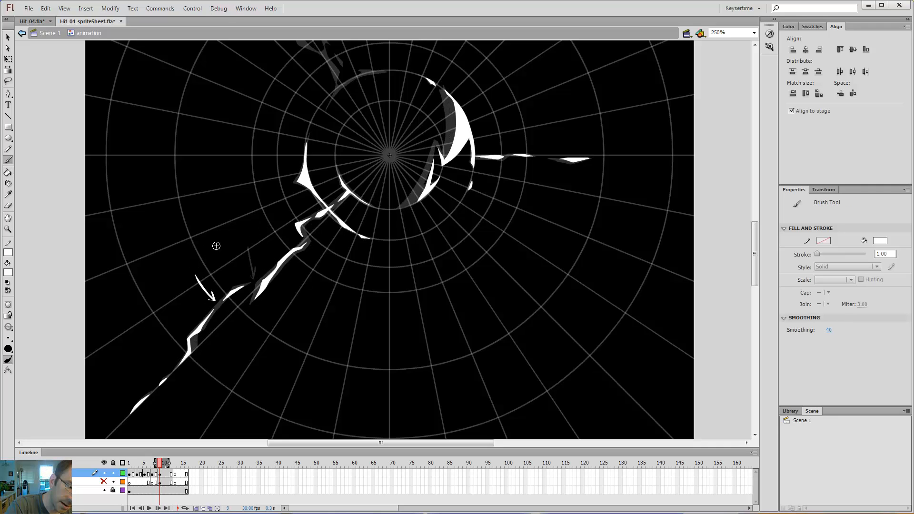
pyautogui.hotkey('alt', '.')
pyautogui.hotkey('alt', ',')
pyautogui.hotkey('alt', ',')
pyautogui.hotkey('alt', '.')
pyautogui.hotkey('alt', '.')
pyautogui.press('v')
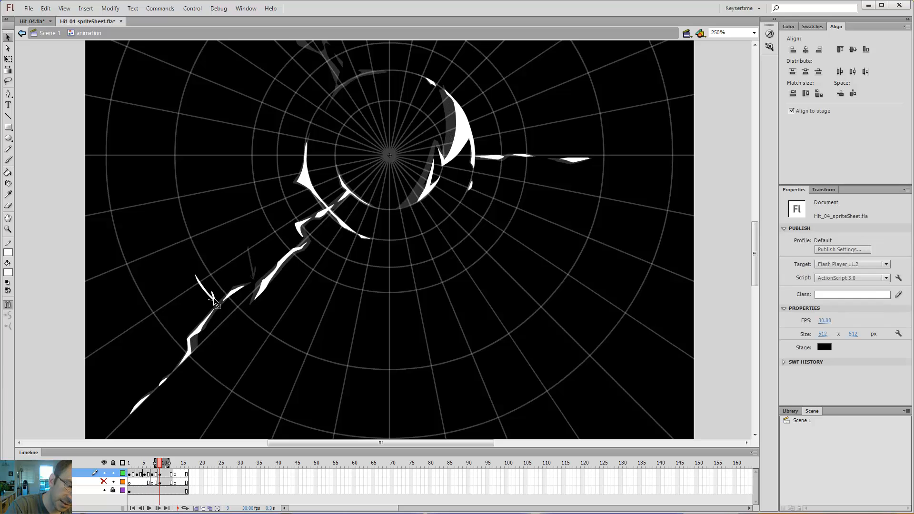
pyautogui.hotkey('alt', ',')
pyautogui.click(251, 274)
pyautogui.press('Delete')
# Outline the curved lower end of the upper-left bolt's main segment in frame 9, shaping its tip with brush and eraser.
pyautogui.moveTo(505, 241); pyautogui.dragTo(410, 295)
pyautogui.hotkey('alt', '.')
pyautogui.hotkey('alt', '.')
pyautogui.hotkey('alt', ',')
pyautogui.moveTo(333, 182); pyautogui.dragTo(426, 334)
pyautogui.hotkey('alt', '.')
pyautogui.hotkey('alt', '.')
pyautogui.hotkey('alt', ',')
pyautogui.hotkey('alt', ',')
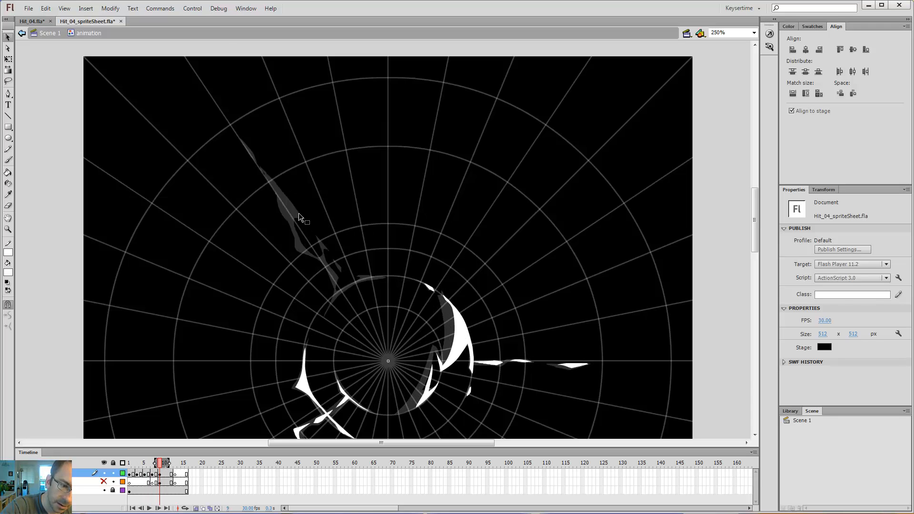
pyautogui.press('b')
pyautogui.moveTo(300, 217); pyautogui.dragTo(297, 215)
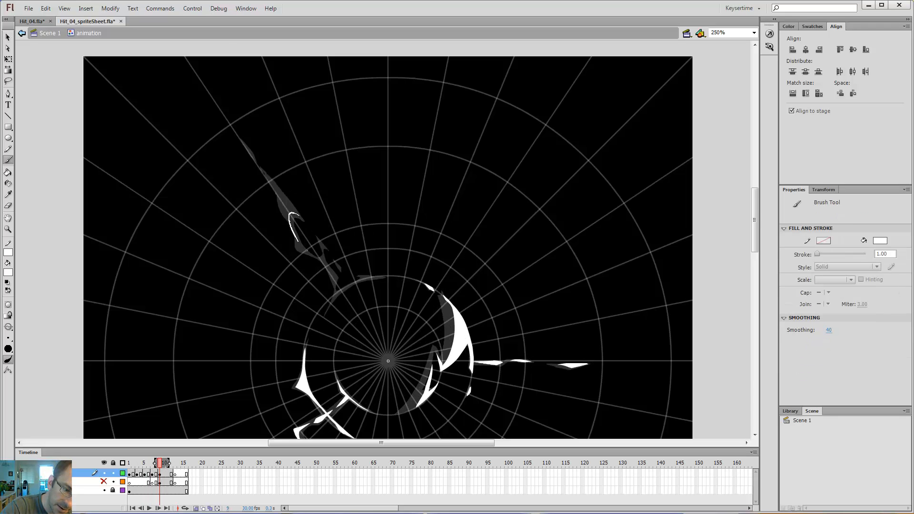
pyautogui.press('e')
pyautogui.moveTo(321, 265); pyautogui.dragTo(308, 253)
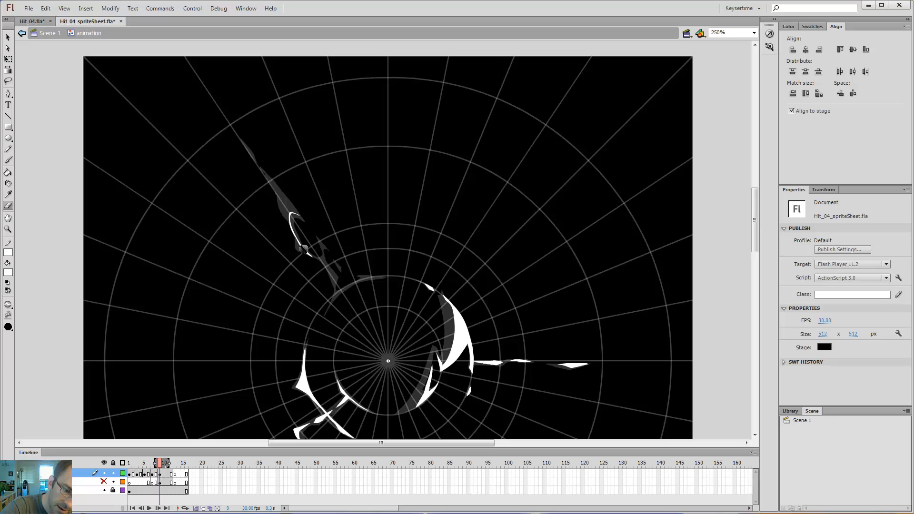
pyautogui.press('b')
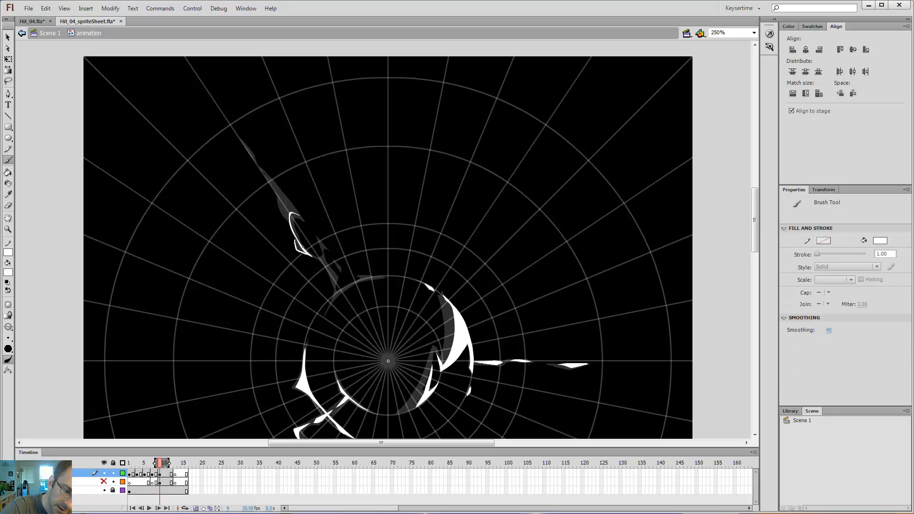
# Check the bolt's shape in frame 7, then extend the frame 9 outline up to a point and fill it with white.
pyautogui.hotkey('alt', ',')
pyautogui.hotkey('alt', ',')
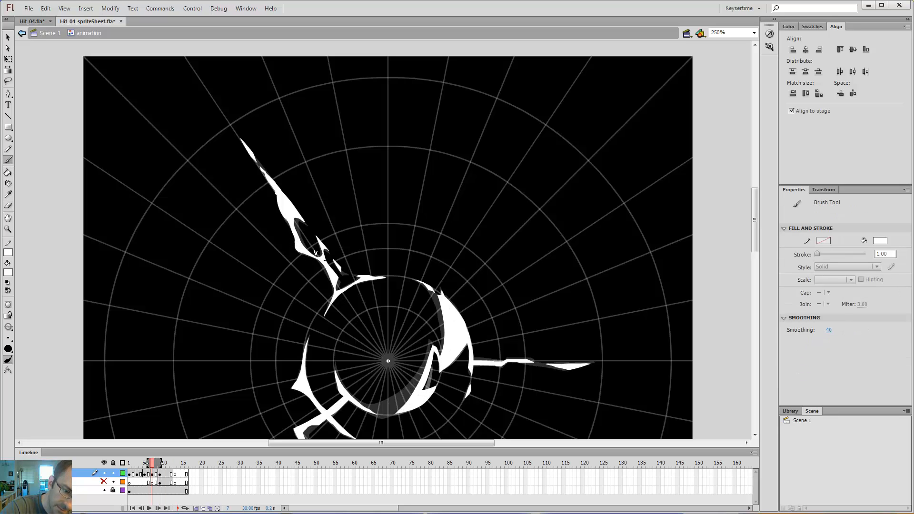
pyautogui.hotkey('alt', '.')
pyautogui.hotkey('alt', '.')
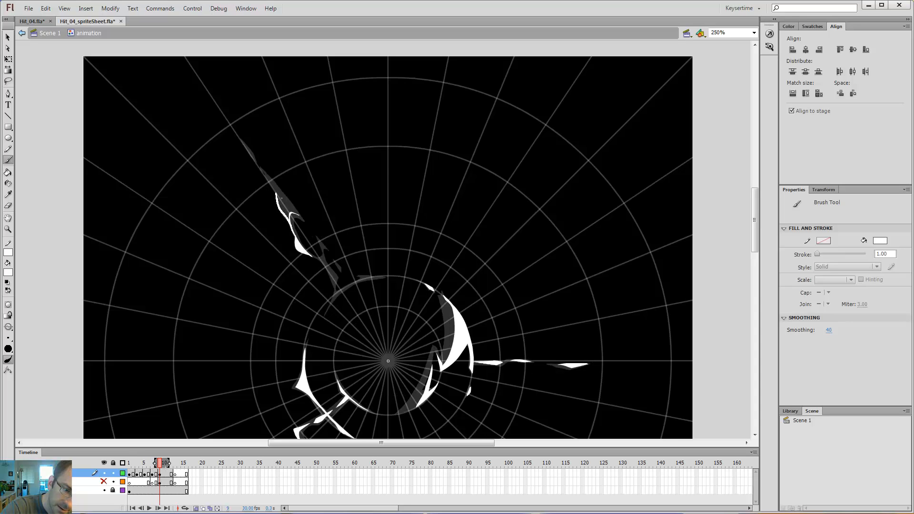
pyautogui.moveTo(281, 199); pyautogui.dragTo(283, 199)
pyautogui.hotkey('ctrl', 'z')
pyautogui.press('k')
pyautogui.click(280, 199)
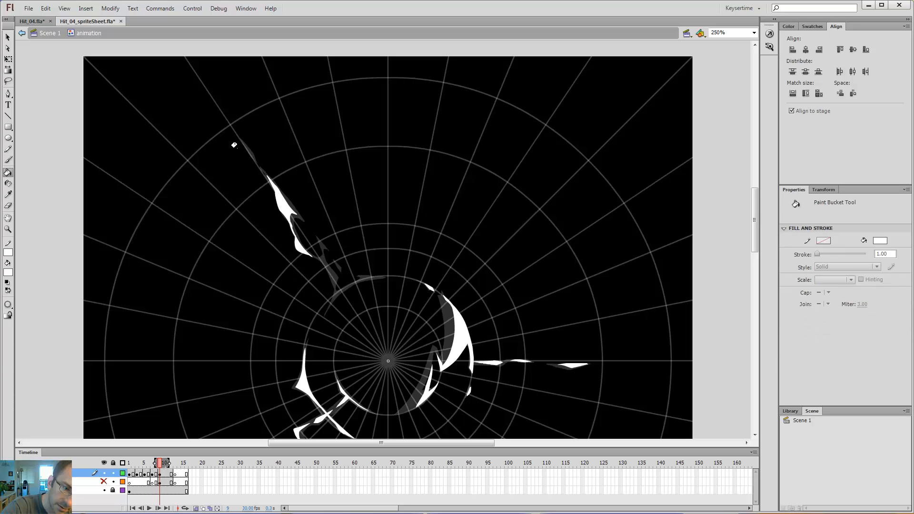
# Paint a small detached white fragment at the outer tip of the upper-left bolt in frame 9.
pyautogui.press(',')
pyautogui.press('.')
pyautogui.press('b')
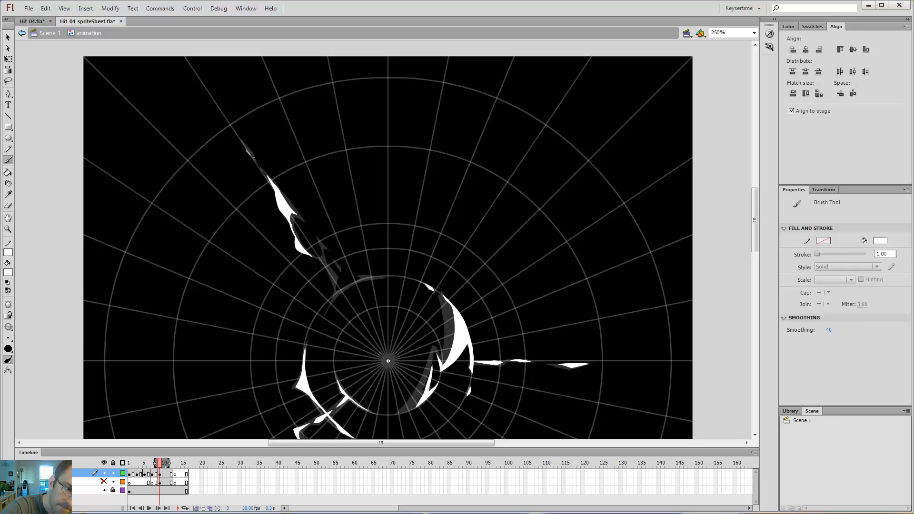
pyautogui.press('k')
pyautogui.click(247, 149)
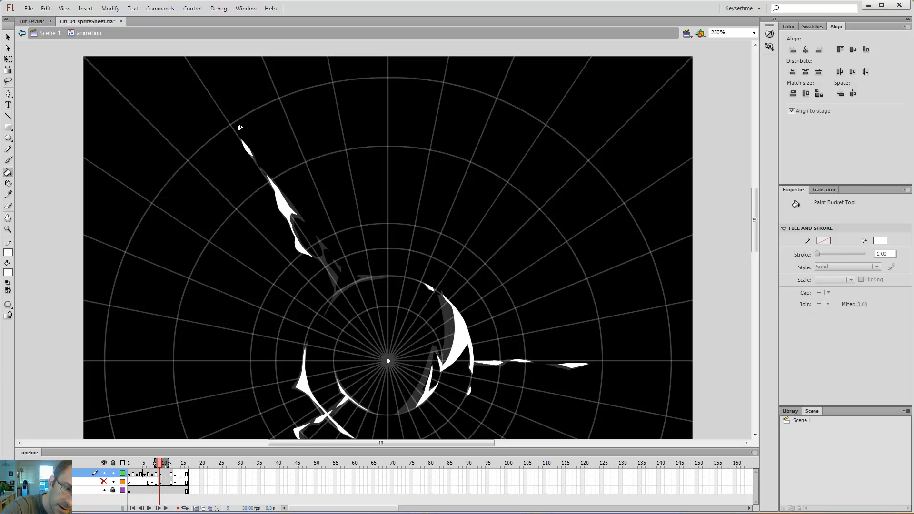
# Paint a thin white sliver along the inner side of the upper-left bolt in frame 9, redoing the first stroke.
pyautogui.press('b')
pyautogui.moveTo(317, 238); pyautogui.dragTo(324, 244)
pyautogui.hotkey('ctrl', 'z')
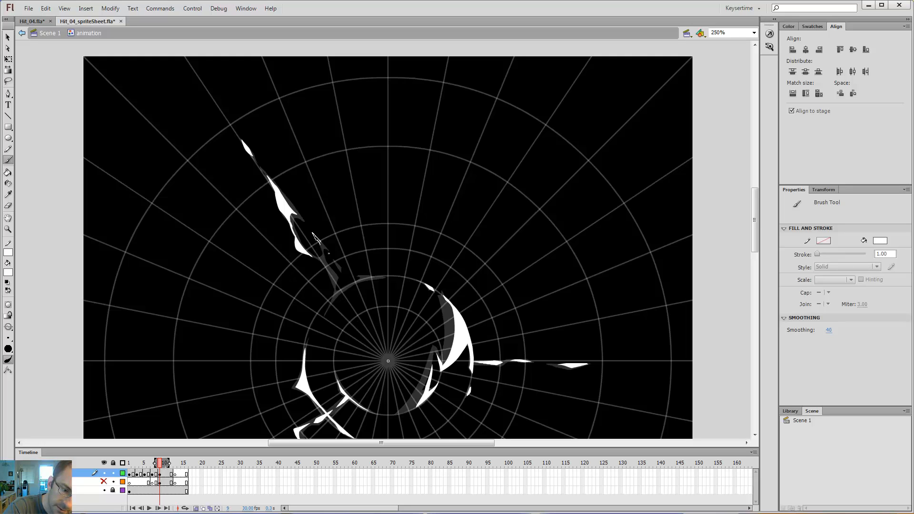
pyautogui.press('k')
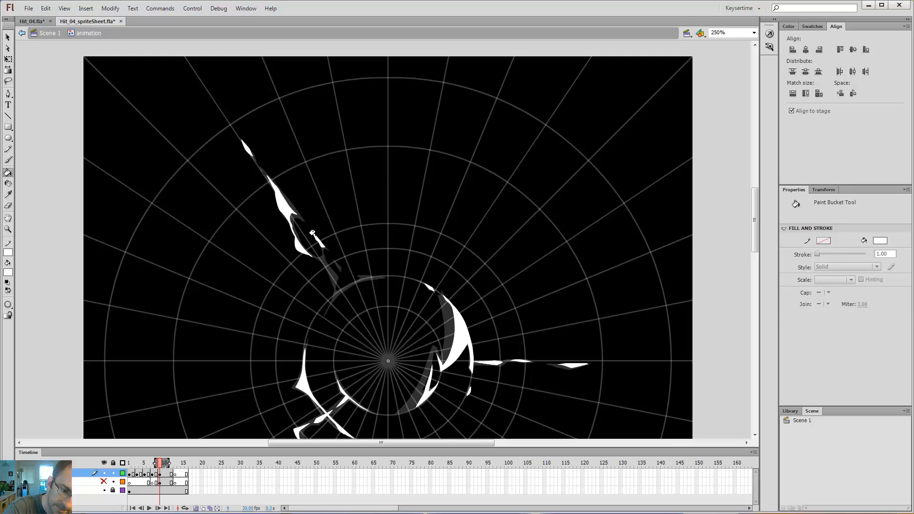
# Paint the bolt's thin lower strand and a tiny sliver beside it near the ring in frame 9, filled with white.
pyautogui.press('e')
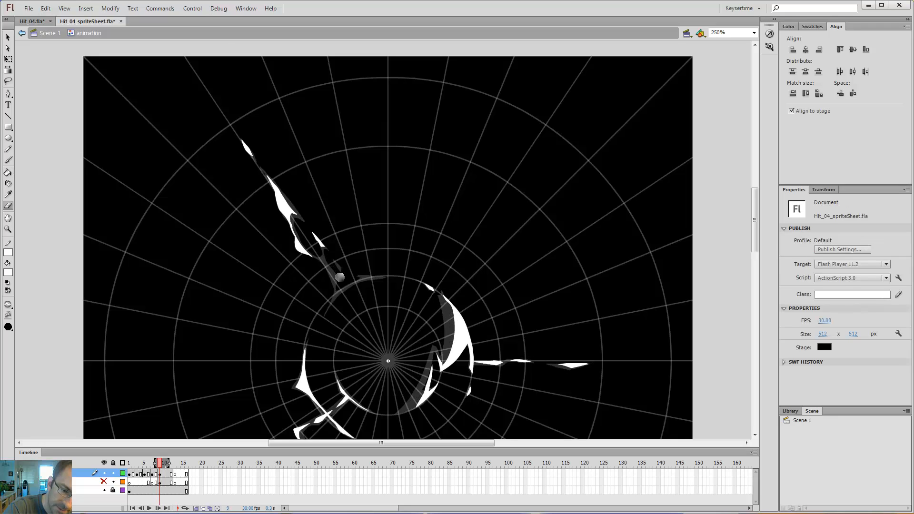
pyautogui.press('b')
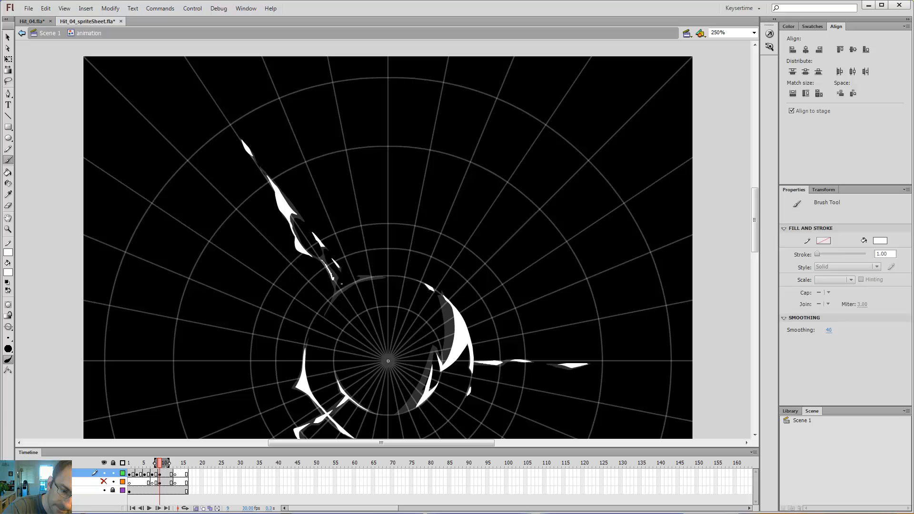
pyautogui.press('k')
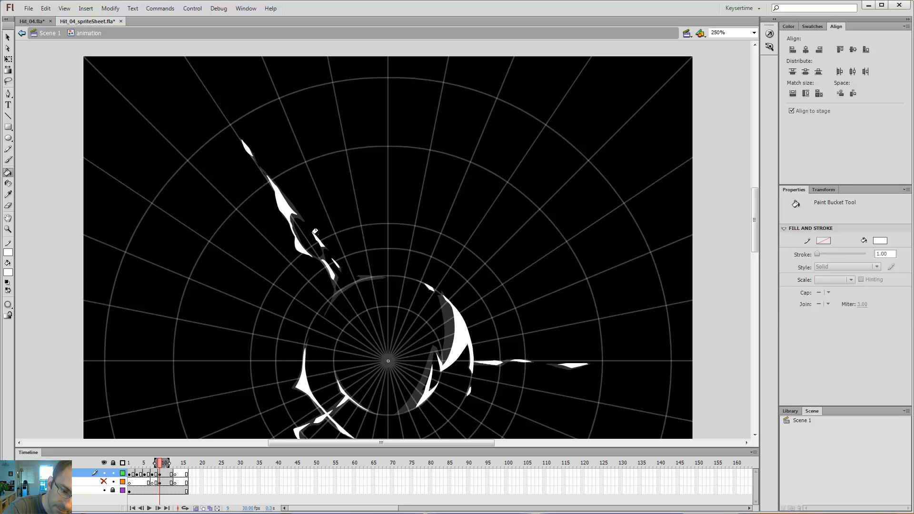
# Compare the small inner branches of the upper-left bolt across frames 5 to 9.
pyautogui.press(',')
pyautogui.press('.')
pyautogui.press('b')
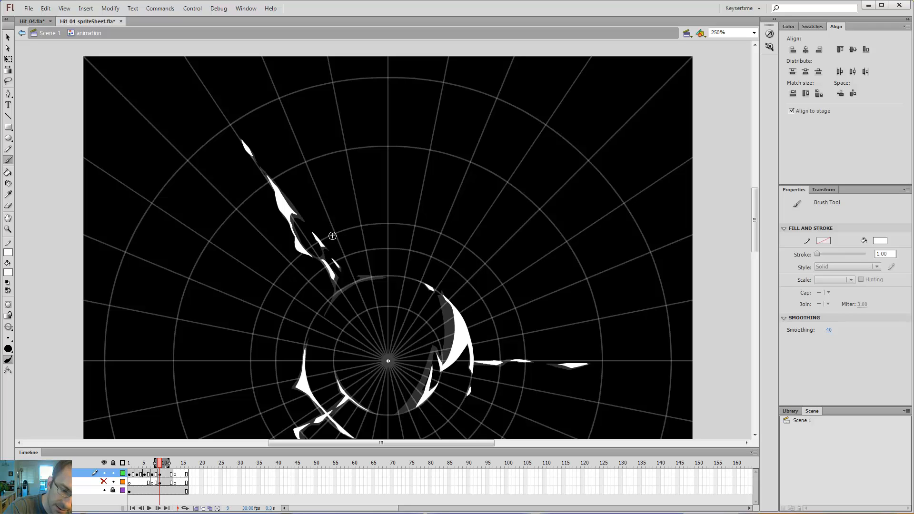
pyautogui.press(',')
pyautogui.press(',')
pyautogui.press('.')
pyautogui.press('.')
pyautogui.press(',')
pyautogui.press(',')
pyautogui.press(',')
pyautogui.press(',')
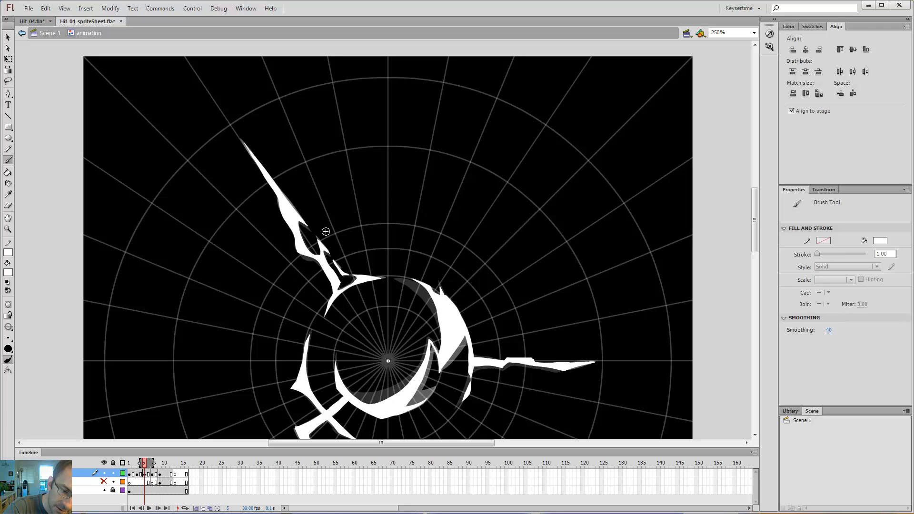
pyautogui.press('.')
pyautogui.press('.')
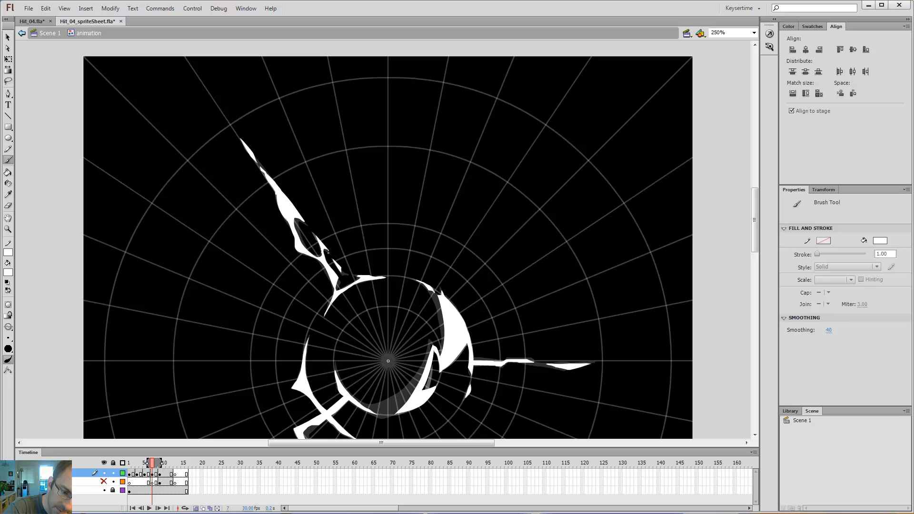
pyautogui.press(',')
pyautogui.press(',')
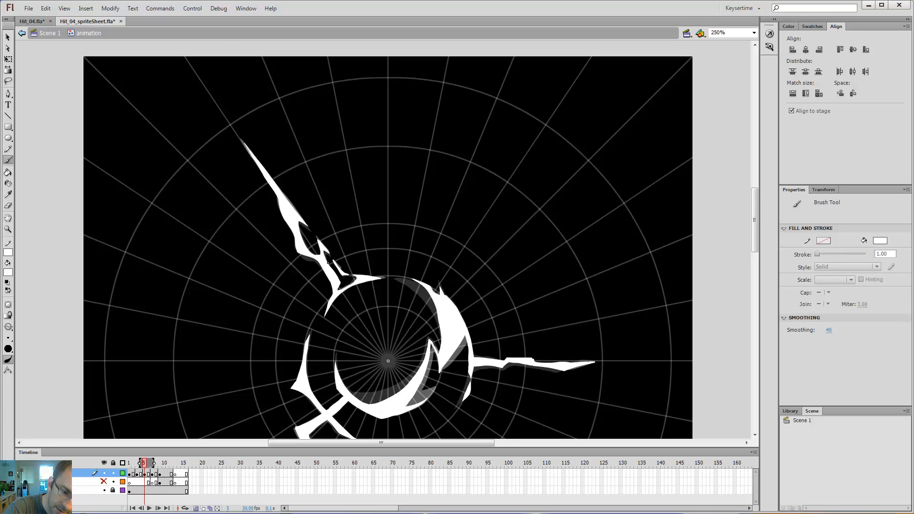
# Connect the inner sliver to the bolt's lower strand in frame 9 with the brush, and trim the sliver with the eraser.
pyautogui.press('.')
pyautogui.press('.')
pyautogui.press('.')
pyautogui.press('.')
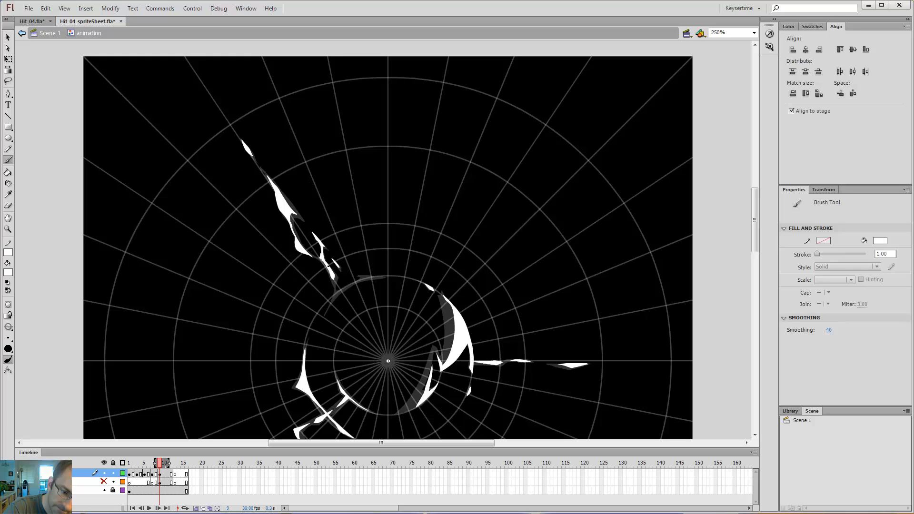
pyautogui.press('e')
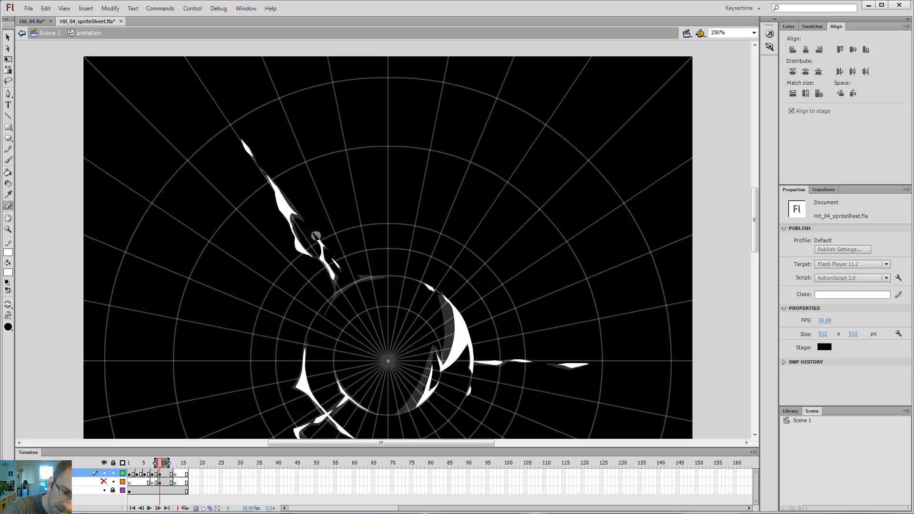
# Paint a short tapered white piece on the ring's upper arc in frame 9, checking the motion against the earlier frames.
pyautogui.scroll(-2, 340, 251)
pyautogui.press('b')
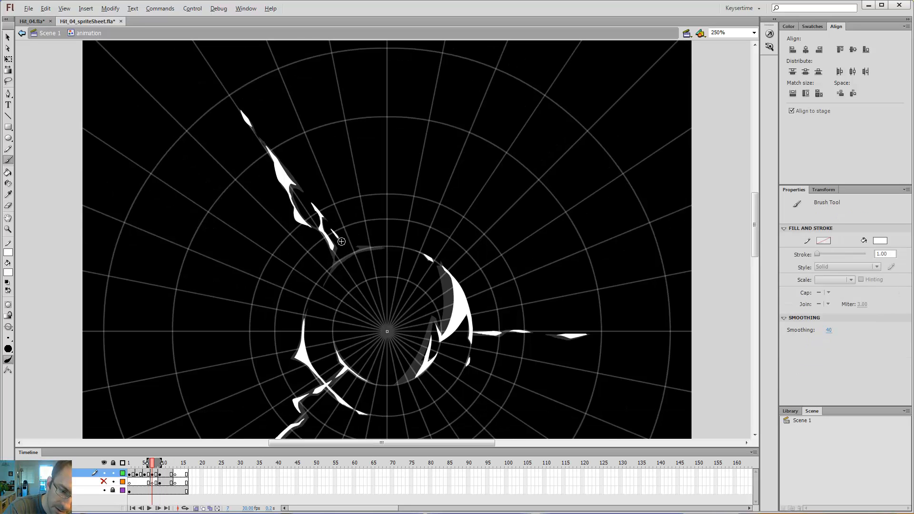
pyautogui.press(',')
pyautogui.press(',')
pyautogui.press(',')
pyautogui.press('.')
pyautogui.press('.')
pyautogui.press('.')
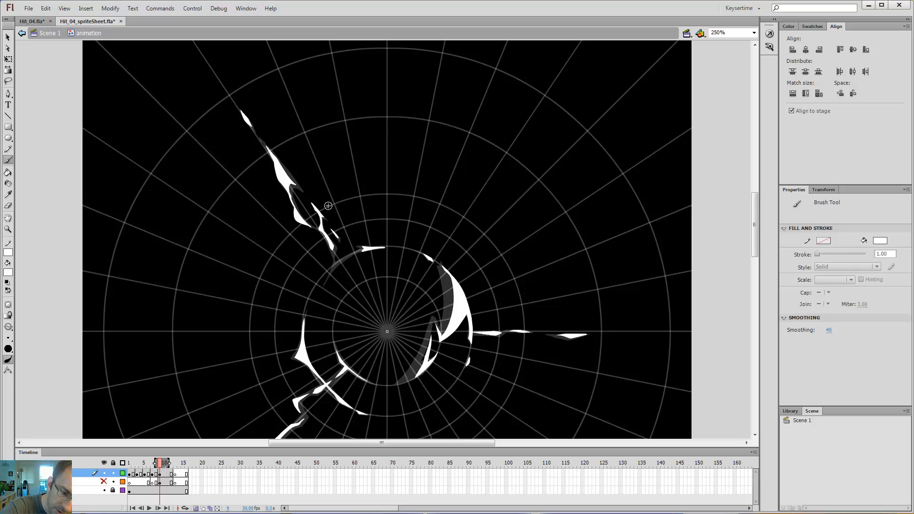
# Paint the upper-left bolt's hooked white root where it meets the ring in frame 9 and check it against the previous frame.
pyautogui.moveTo(336, 266)
pyautogui.mouseDown()
pyautogui.moveTo(331, 272)
pyautogui.moveTo(339, 265)
pyautogui.mouseUp()
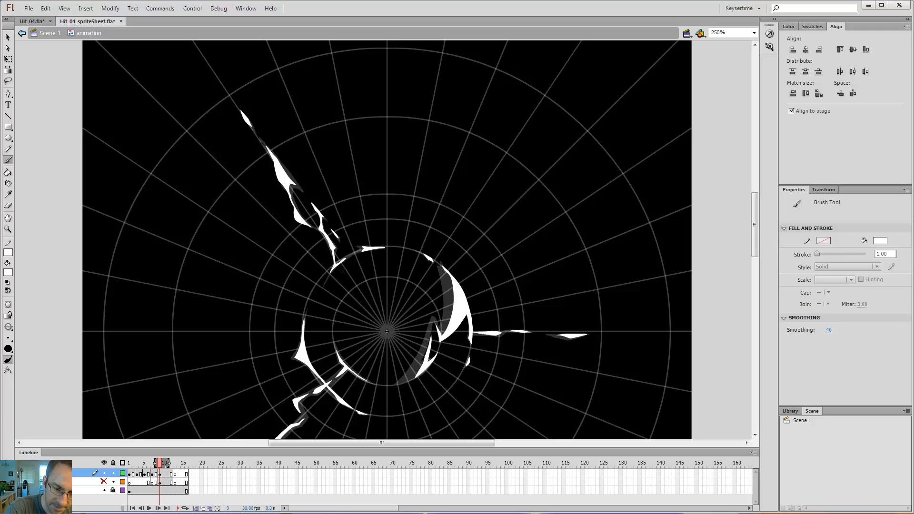
pyautogui.press(',')
pyautogui.press('.')
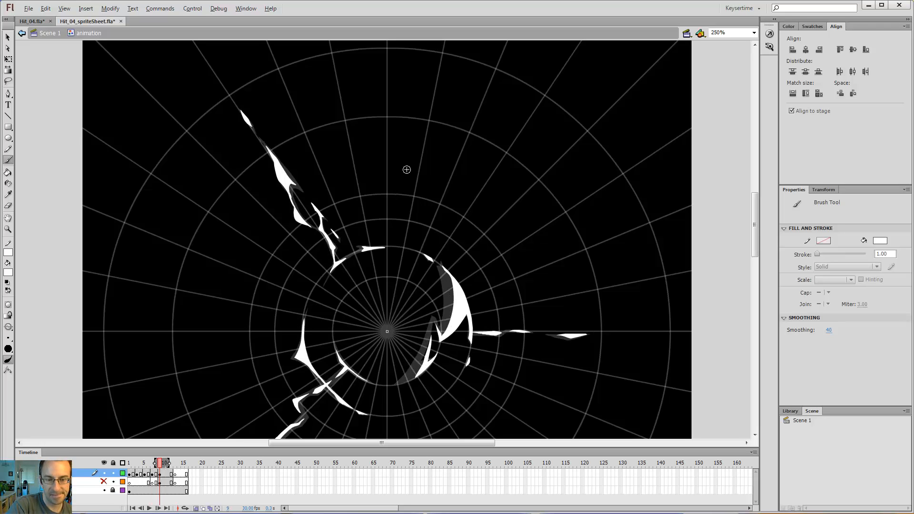
pyautogui.press(',')
pyautogui.press('.')
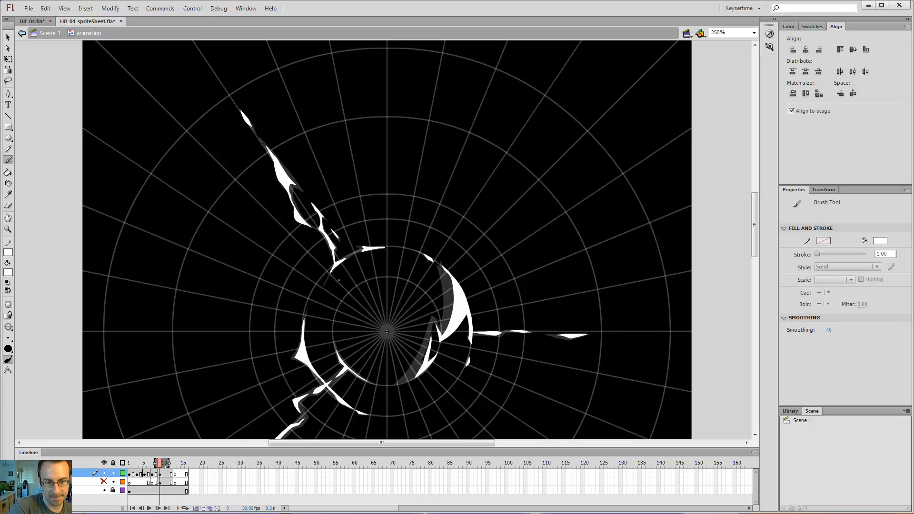
pyautogui.press('z')
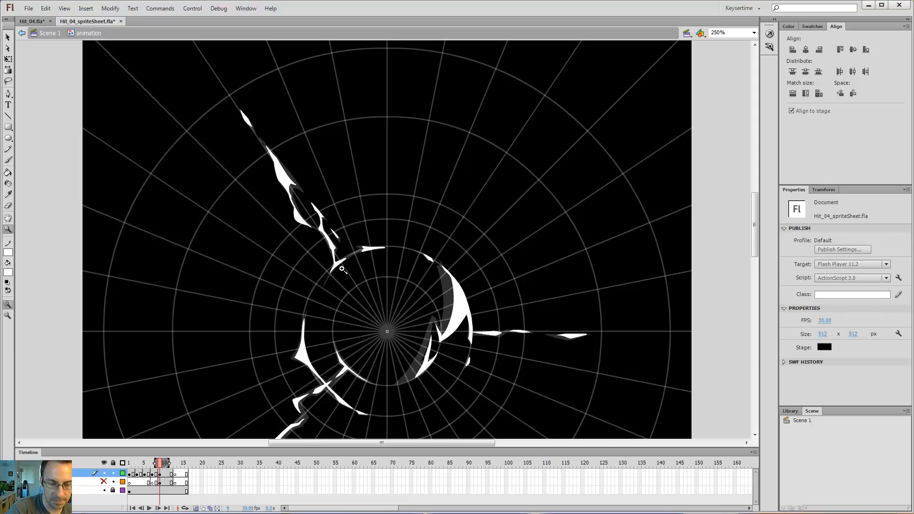
pyautogui.click(341, 270)
pyautogui.press(',')
pyautogui.press(',')
pyautogui.press('b')
pyautogui.moveTo(401, 214); pyautogui.dragTo(405, 222)
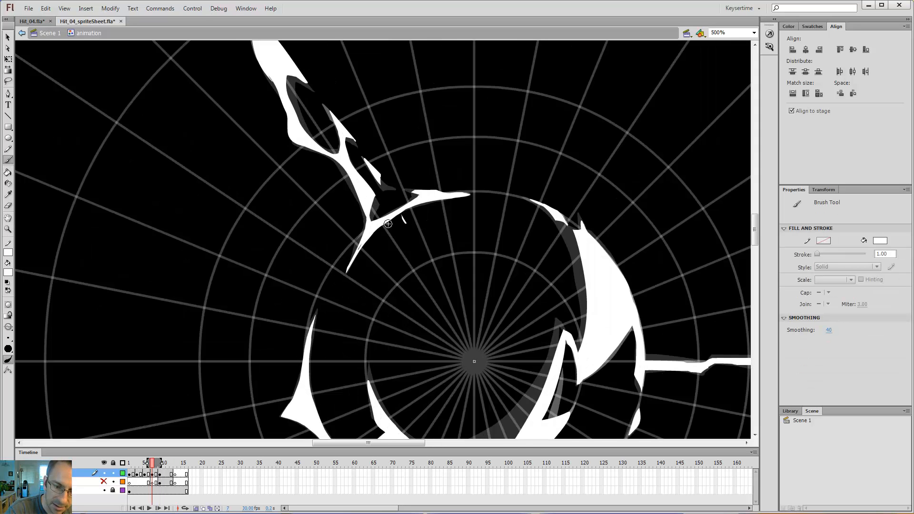
pyautogui.press('.')
pyautogui.press('.')
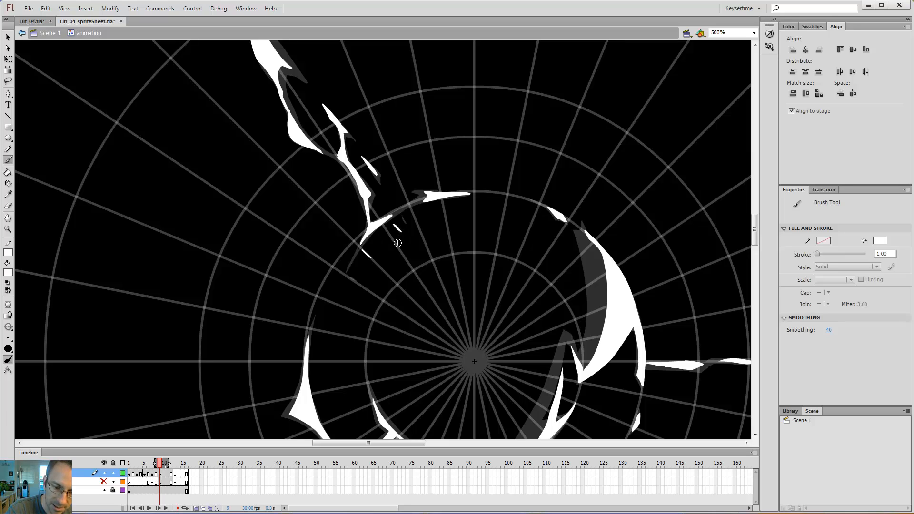
pyautogui.press(',')
pyautogui.press(',')
pyautogui.press('e')
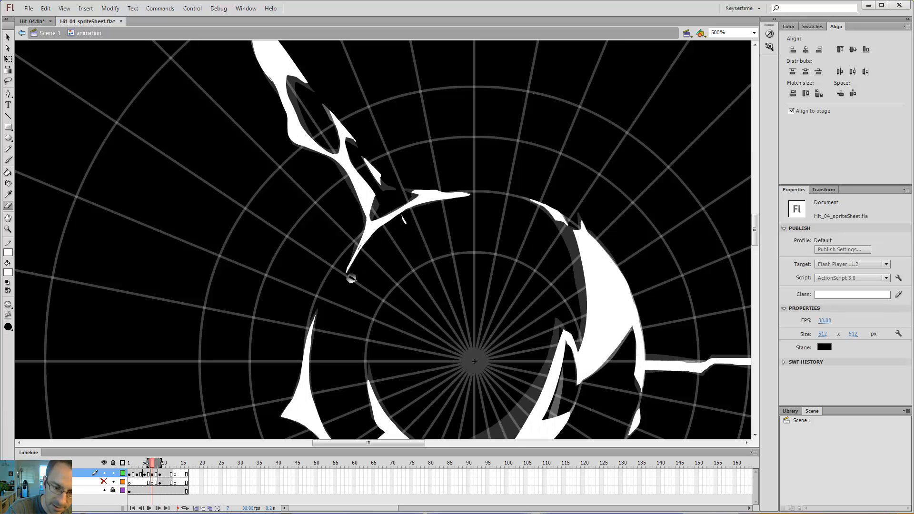
pyautogui.moveTo(351, 278); pyautogui.dragTo(359, 282)
pyautogui.moveTo(403, 222); pyautogui.dragTo(405, 219)
# Extend the upper-left bolt's root into a tapered tail along the ring in frame 9 and compare it with the earlier frames.
pyautogui.press('b')
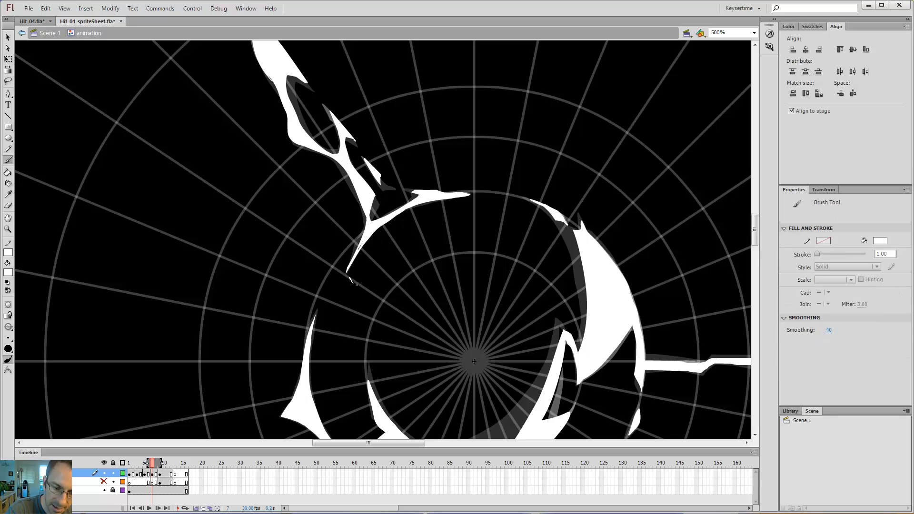
pyautogui.press('.')
pyautogui.press(',')
pyautogui.press('.')
pyautogui.press('.')
pyautogui.moveTo(362, 244); pyautogui.dragTo(356, 254)
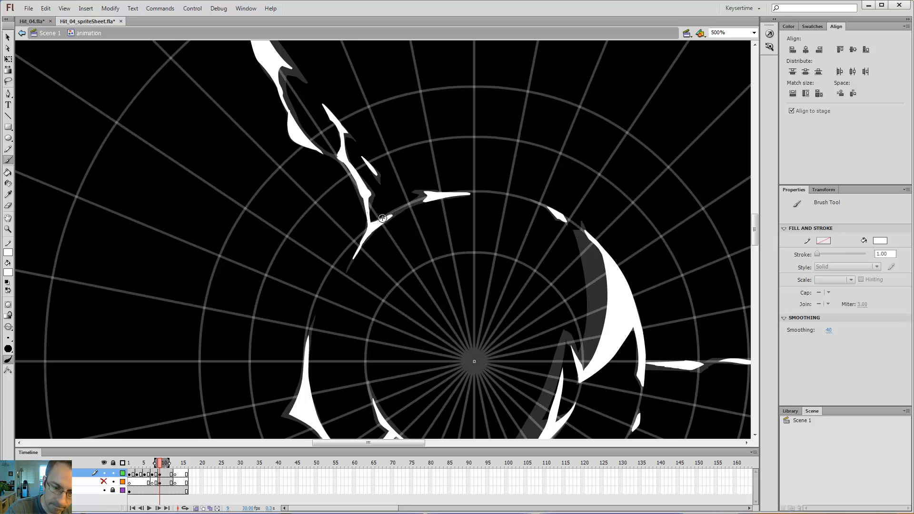
pyautogui.press(',')
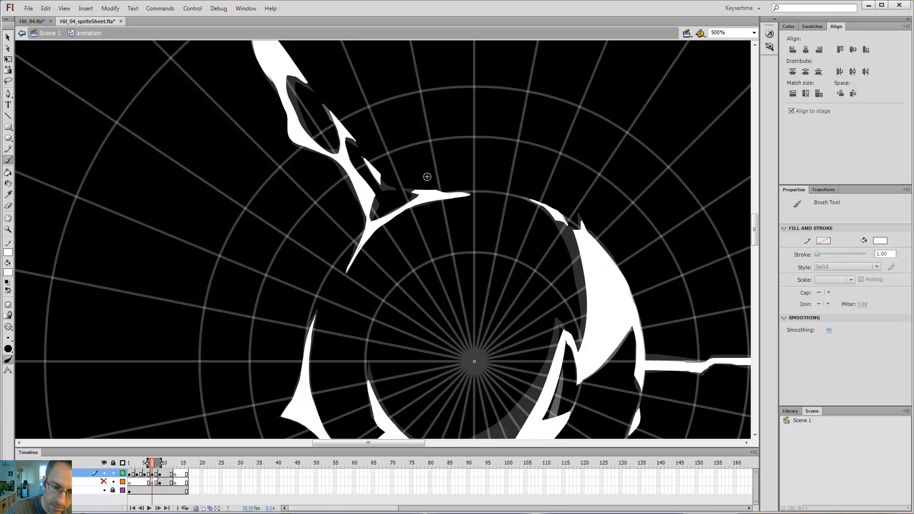
pyautogui.press('.')
pyautogui.press(',')
pyautogui.press('.')
pyautogui.press(',')
pyautogui.press('.')
# Erase the tail below the upper-left bolt's root in frame 9 and trim the root's inner edge.
pyautogui.press('e')
pyautogui.moveTo(362, 252); pyautogui.dragTo(352, 262)
pyautogui.moveTo(356, 252); pyautogui.dragTo(387, 230)
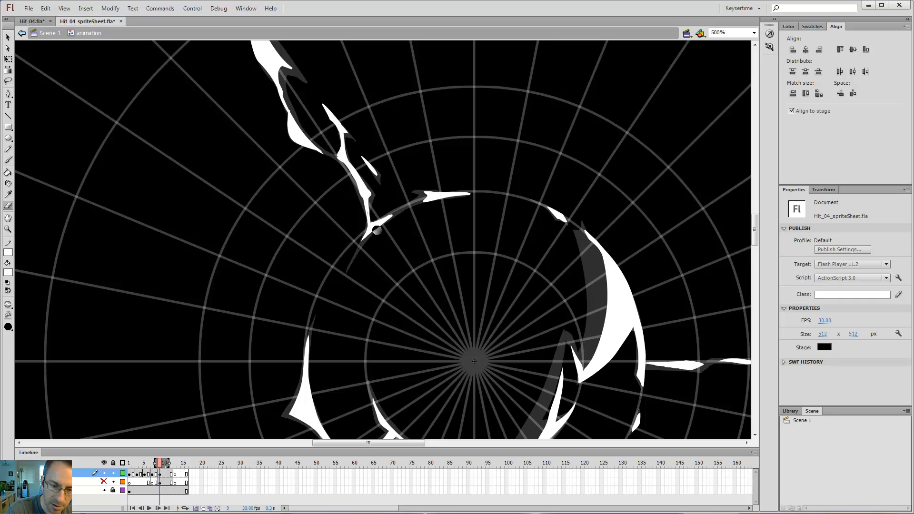
# Compare the upper-left bolt's root and the ring's upper arc in frame 9 with the preceding frames.
pyautogui.press(',')
pyautogui.press(',')
pyautogui.press('.')
pyautogui.press('.')
pyautogui.press(',')
pyautogui.press(',')
pyautogui.press('.')
pyautogui.press('.')
pyautogui.press(',')
pyautogui.press(',')
pyautogui.press(',')
pyautogui.press(',')
pyautogui.press('.')
pyautogui.press('.')
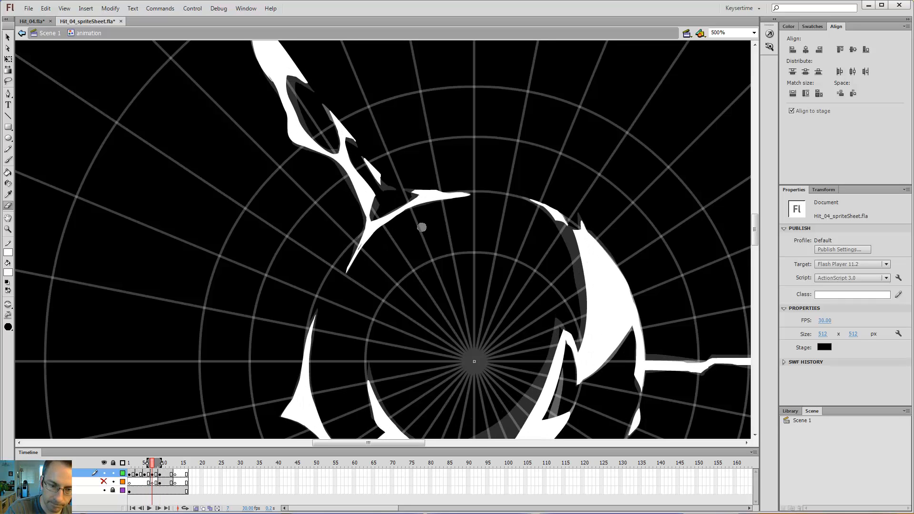
pyautogui.press('.')
pyautogui.press('.')
pyautogui.press(',')
pyautogui.press(',')
pyautogui.press('.')
pyautogui.press('.')
# Extend the bolt root's short arm along the ring toward the upper white piece in frame 9 and check it against frame 7.
pyautogui.press('b')
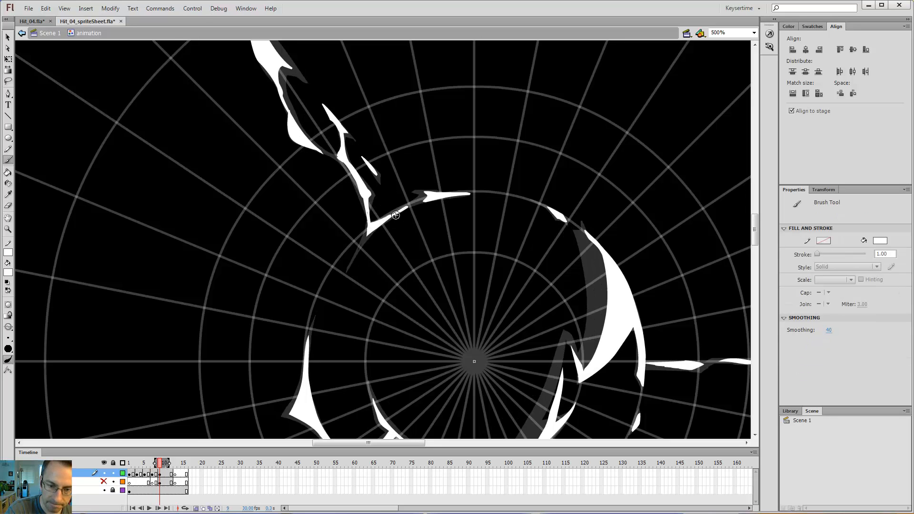
pyautogui.press(',')
pyautogui.press(',')
pyautogui.press('.')
pyautogui.press('.')
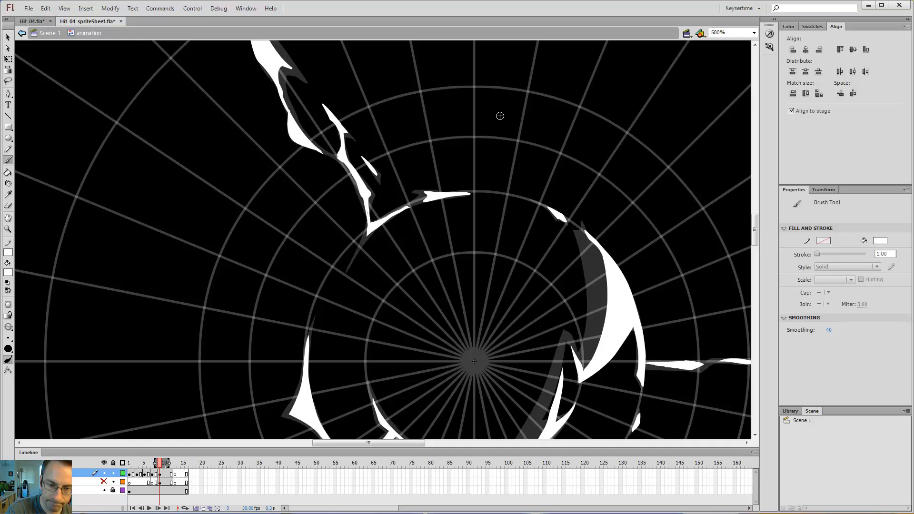
# Compare the overall effect in frame 9 with frame 7.
pyautogui.hotkey('ctrl', '-')
pyautogui.press(',')
pyautogui.press(',')
pyautogui.press('.')
pyautogui.press('.')
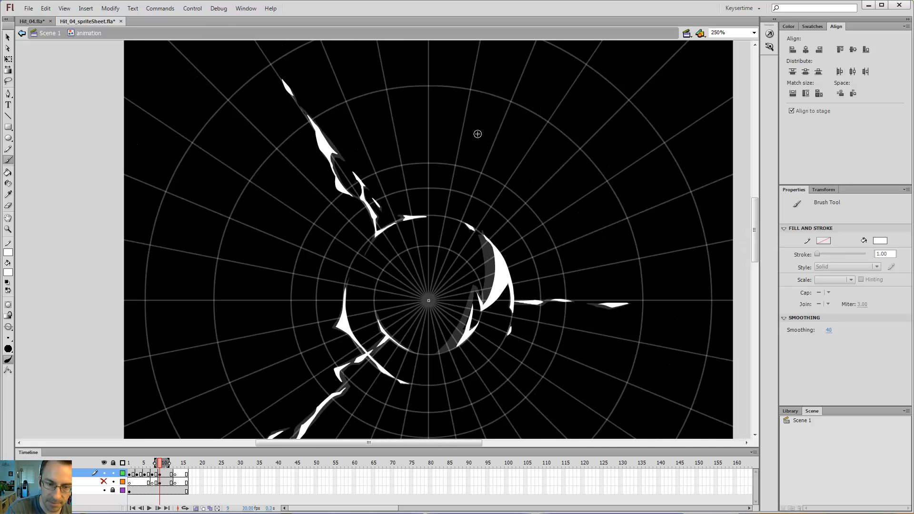
pyautogui.press(',')
pyautogui.press(',')
pyautogui.press('.')
pyautogui.press('.')
# Paint two small white slivers over the lower half of the upper-left bolt in frame 13.
pyautogui.press('.')
pyautogui.press('.')
pyautogui.press('.')
pyautogui.press('.')
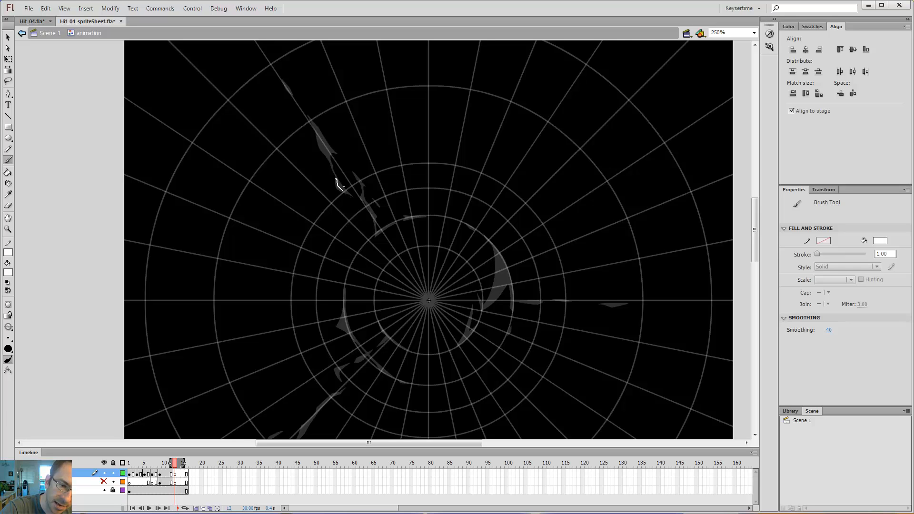
pyautogui.moveTo(344, 192); pyautogui.dragTo(374, 215)
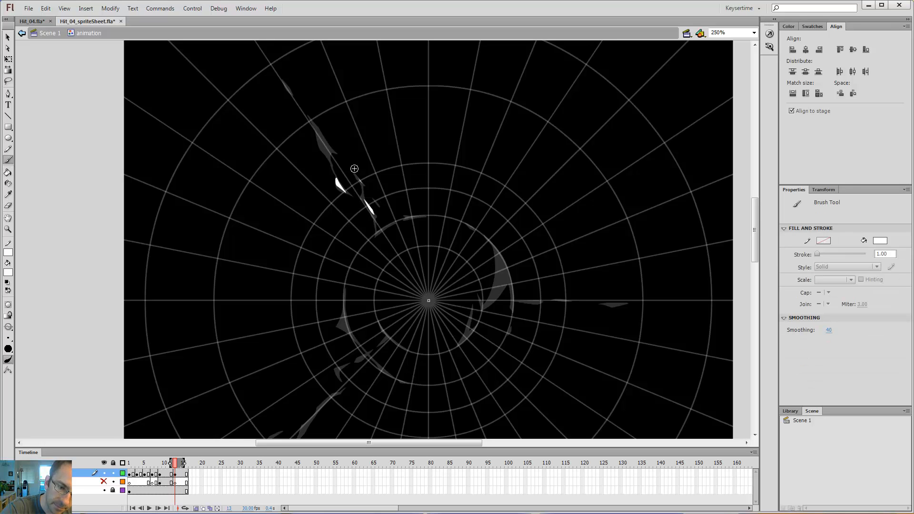
pyautogui.hotkey('ctrl', 'z')
pyautogui.moveTo(365, 185); pyautogui.dragTo(359, 175)
pyautogui.hotkey('ctrl', 'z')
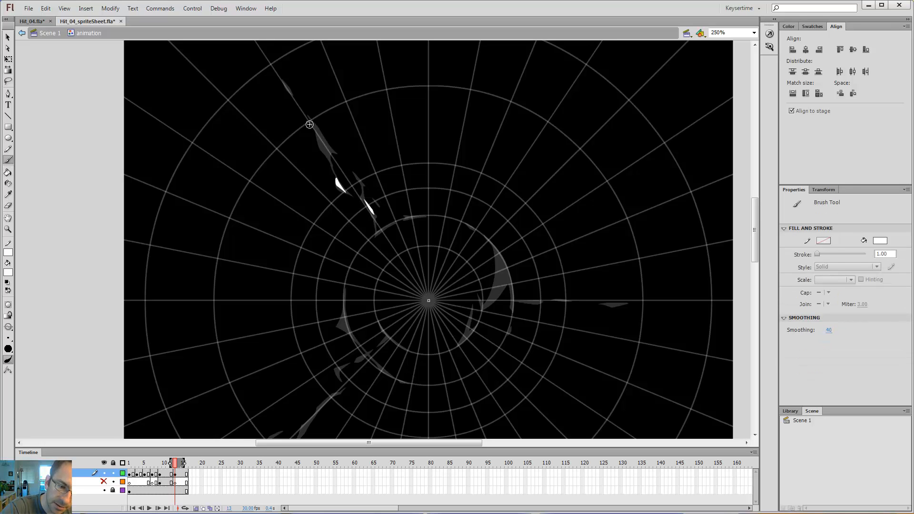
# Paint and fill a white sliver on the upper-left bolt's thick part in frame 13, plus a small trimmed piece at its tip.
pyautogui.moveTo(324, 147); pyautogui.dragTo(328, 152)
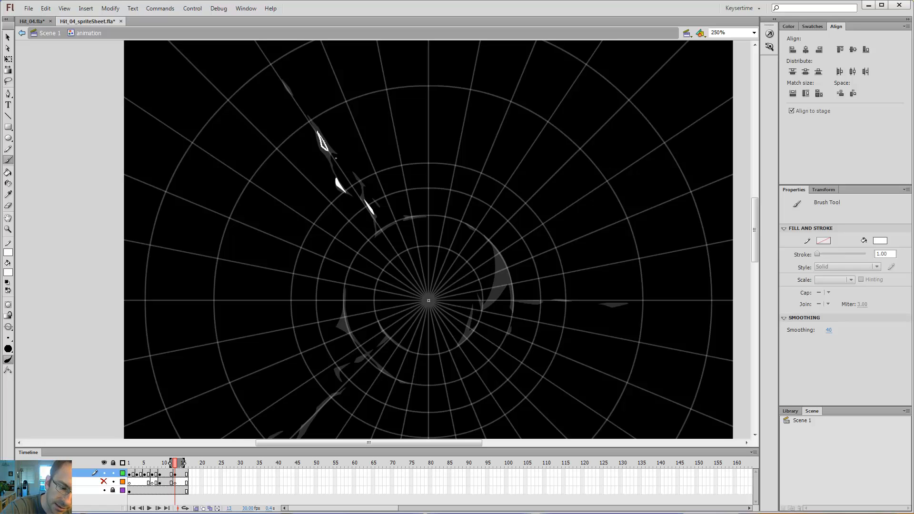
pyautogui.press('k')
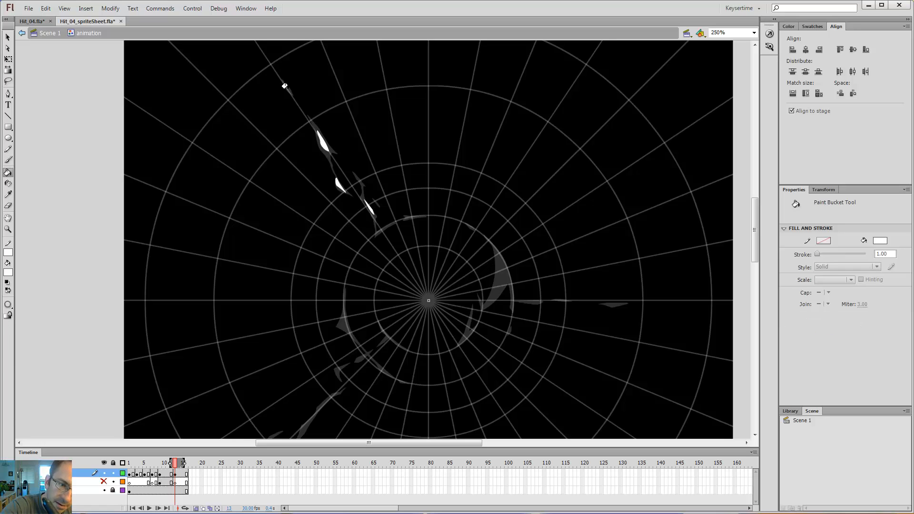
pyautogui.press('b')
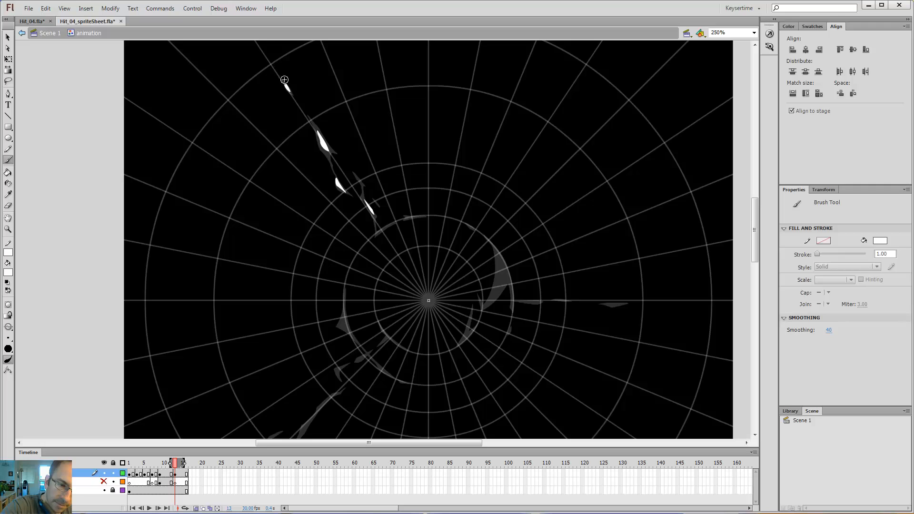
pyautogui.press('e')
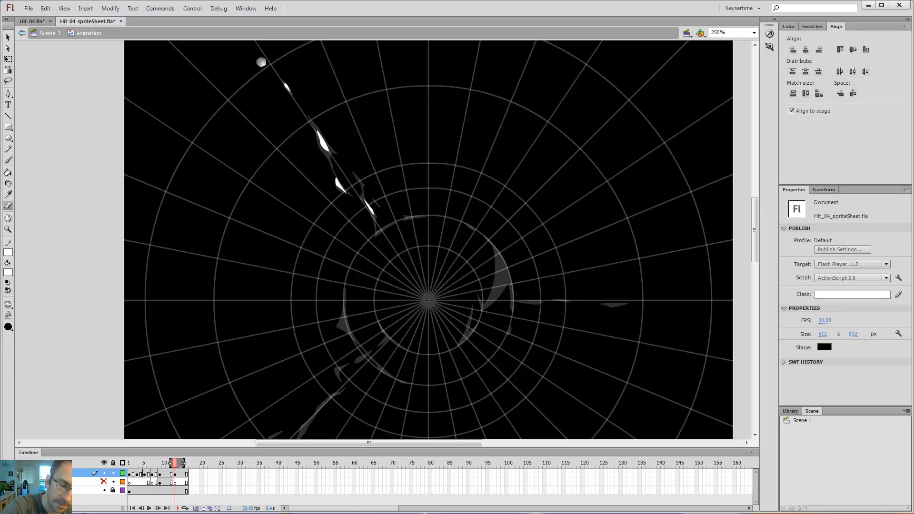
# Paint a small white wedge over the thick part of the ring's left arc in frame 13.
pyautogui.scroll(-3, 386, 184)
pyautogui.hscroll(-1, 386, 184)
pyautogui.press('b')
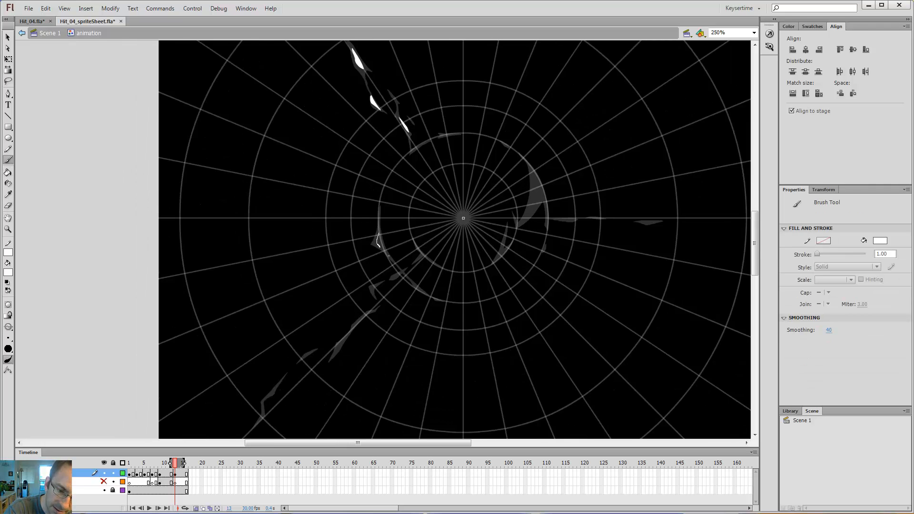
pyautogui.moveTo(380, 232); pyautogui.dragTo(385, 252)
pyautogui.press('e')
# Paint a reduced white crescent on the ring's right arc and a small split sliver on the inner arc below it in frame 13.
pyautogui.scroll(-3, 371, 239)
pyautogui.hscroll(-2, 371, 239)
pyautogui.press('b')
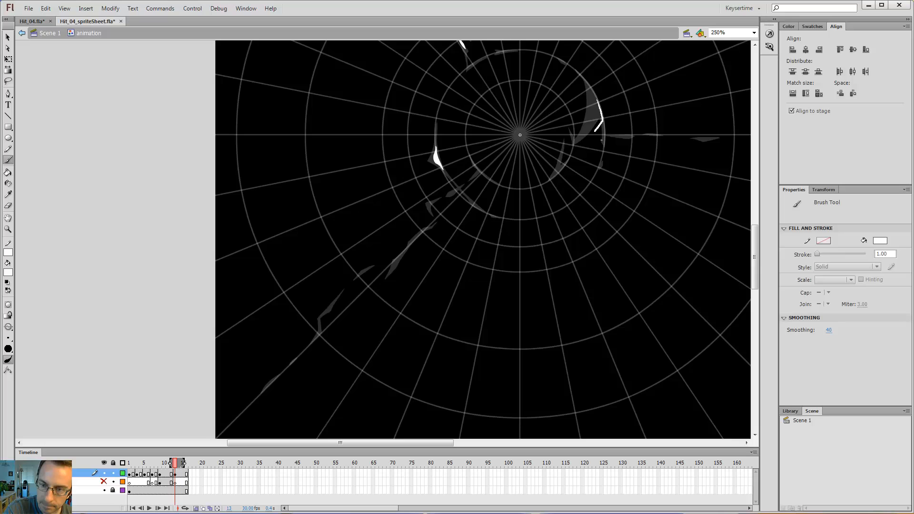
pyautogui.moveTo(605, 108); pyautogui.dragTo(602, 110)
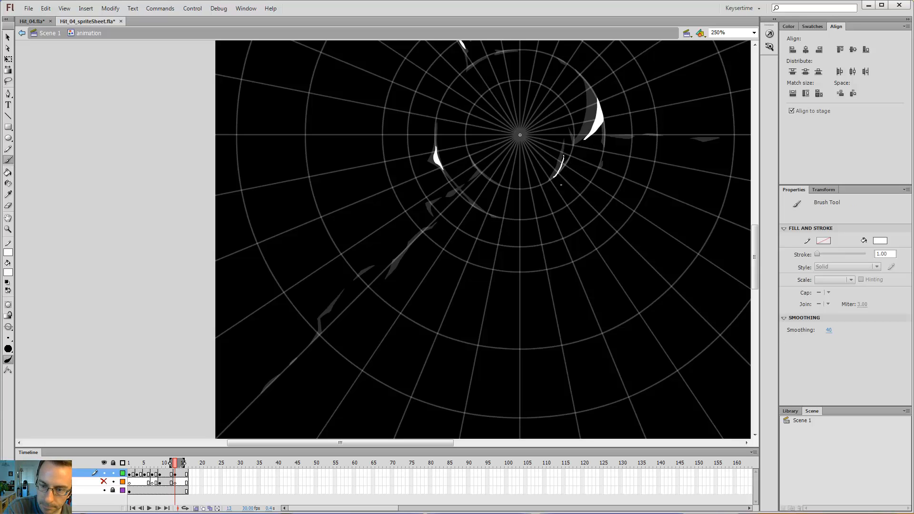
pyautogui.moveTo(566, 176); pyautogui.dragTo(561, 184)
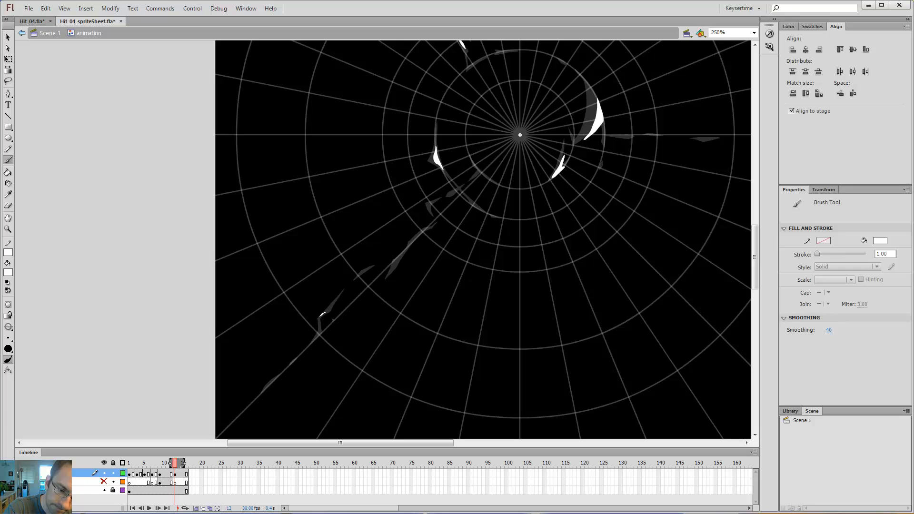
# Paint separated small white slivers along the length of the lower-left bolt in frame 13.
pyautogui.moveTo(319, 316); pyautogui.dragTo(313, 342)
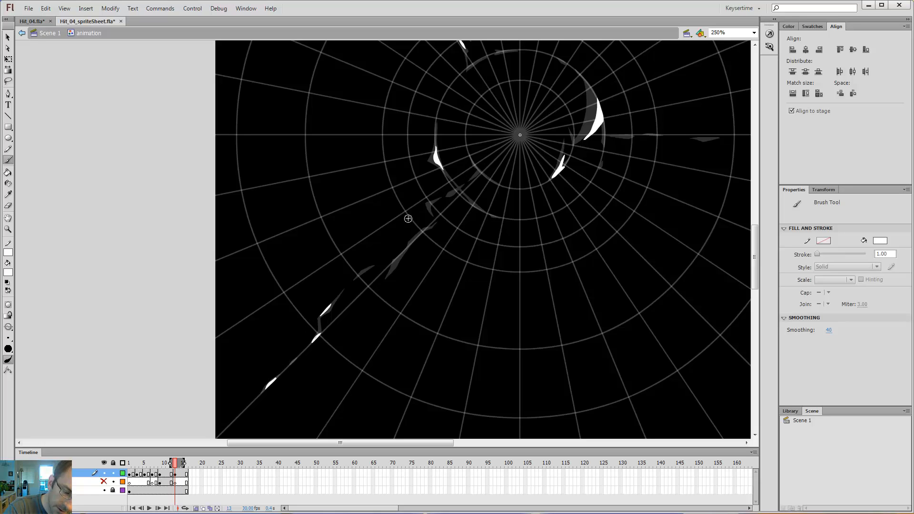
pyautogui.press('e')
pyautogui.press('b')
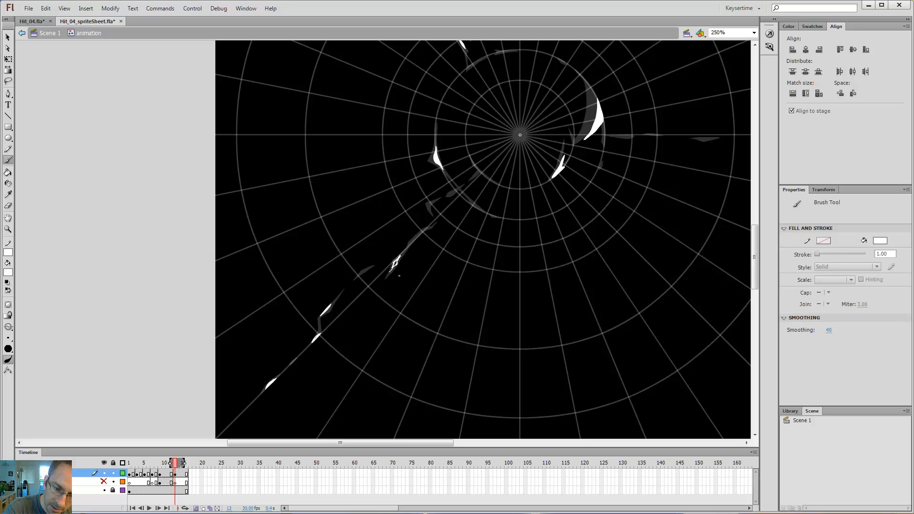
pyautogui.moveTo(396, 262); pyautogui.dragTo(395, 264)
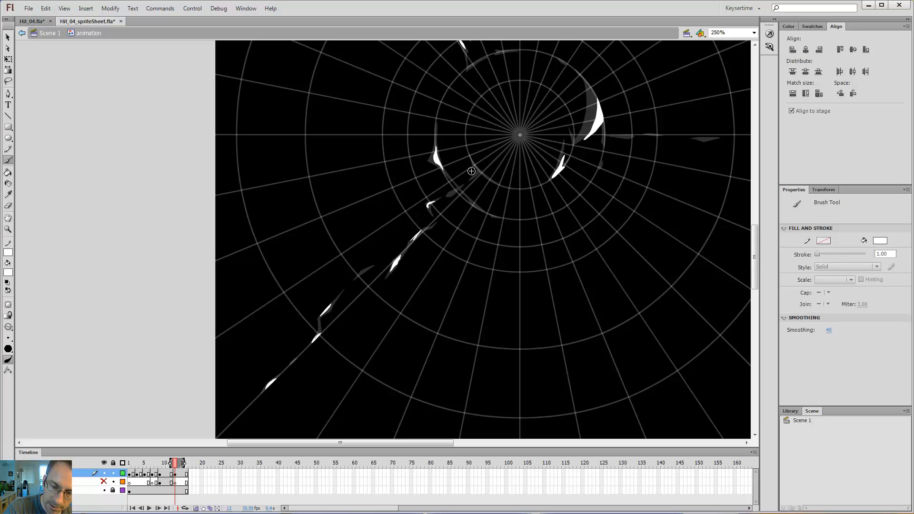
pyautogui.moveTo(449, 194); pyautogui.dragTo(456, 189)
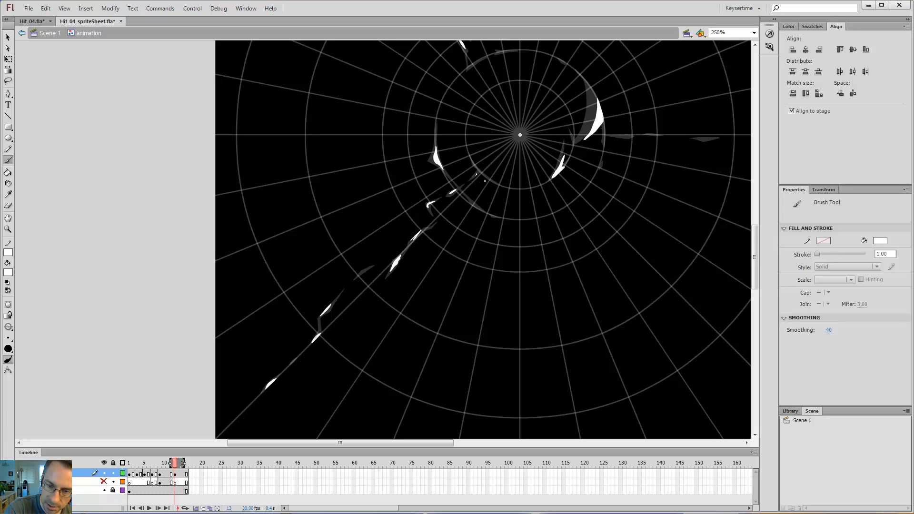
# Paint small white pieces at the lower-left bolt's inner end and on the ring's lower-left arc in frame 13, checking against frame 9.
pyautogui.press(',')
pyautogui.press(',')
pyautogui.press(',')
pyautogui.press('.')
pyautogui.press('.')
pyautogui.press('.')
pyautogui.moveTo(479, 171); pyautogui.dragTo(477, 175)
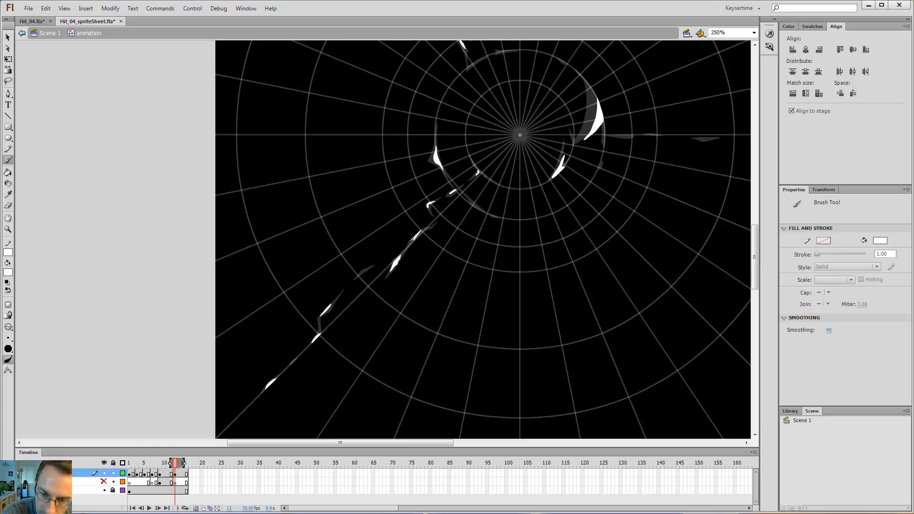
pyautogui.press(',')
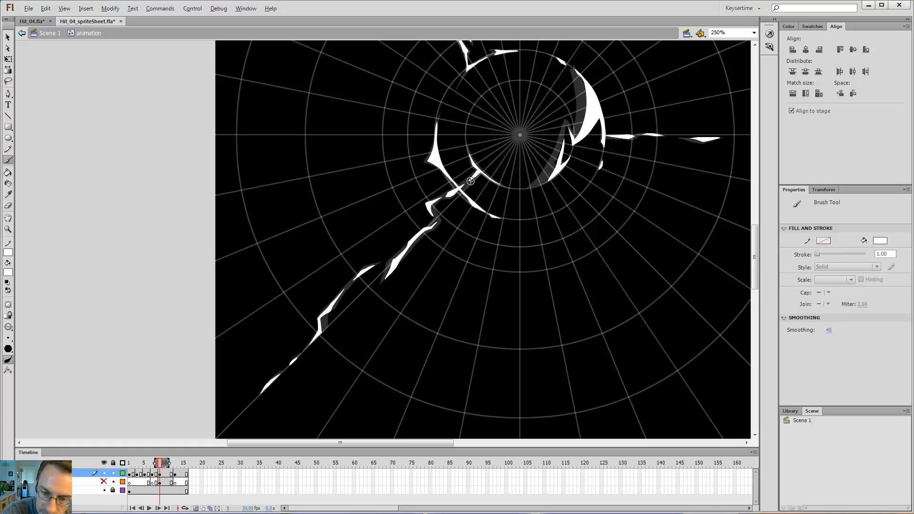
pyautogui.press('.')
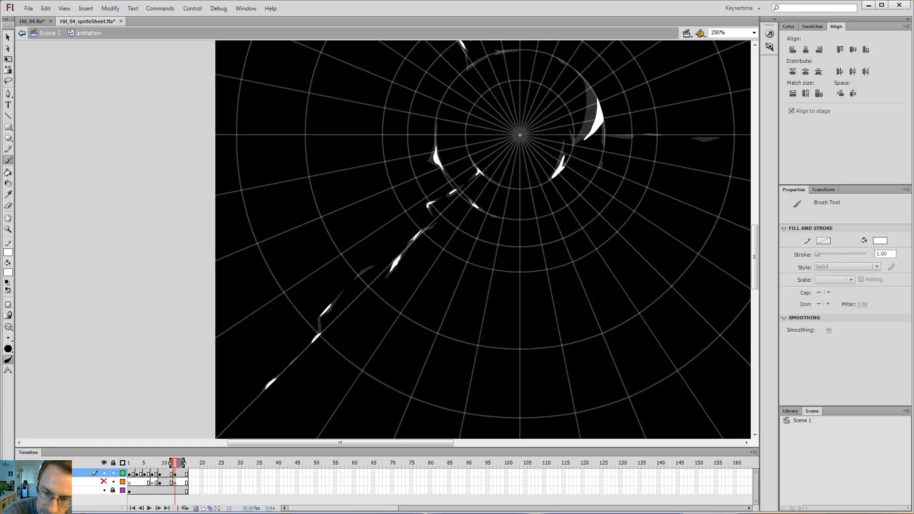
pyautogui.moveTo(480, 210); pyautogui.dragTo(468, 198)
# Paint two thin white slivers over the right-hand horizontal bolt in frame 13.
pyautogui.press('space')
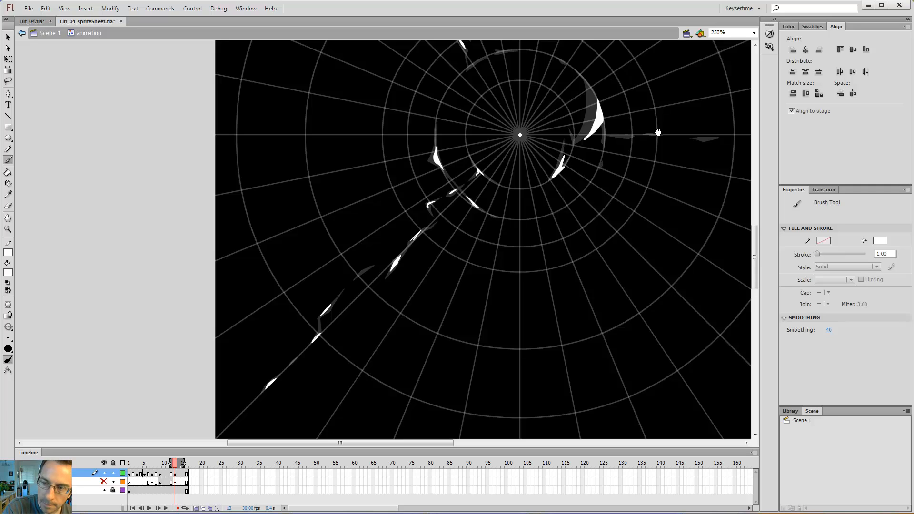
pyautogui.moveTo(658, 132); pyautogui.dragTo(452, 168)
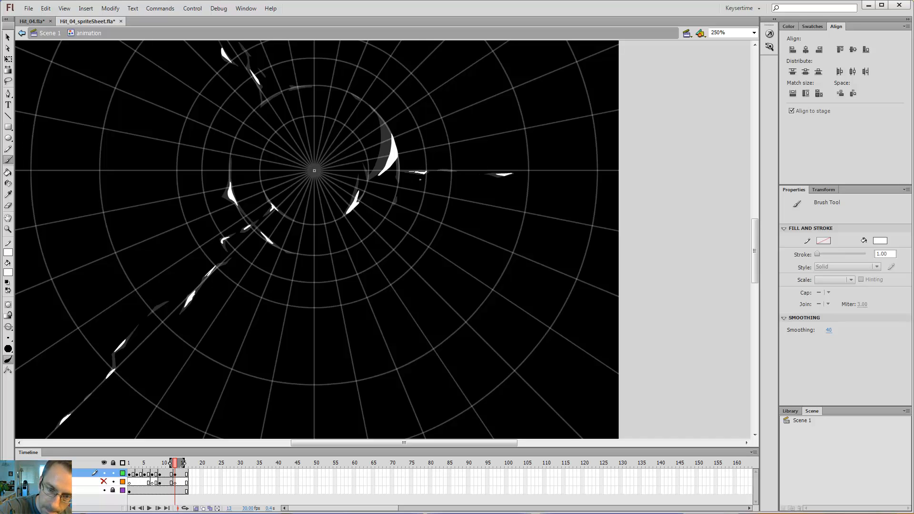
pyautogui.press('e')
# Compare the broken-up slivers in frame 13 with the earlier frames, close up and across the whole effect.
pyautogui.press(',')
pyautogui.press(',')
pyautogui.press(',')
pyautogui.press(',')
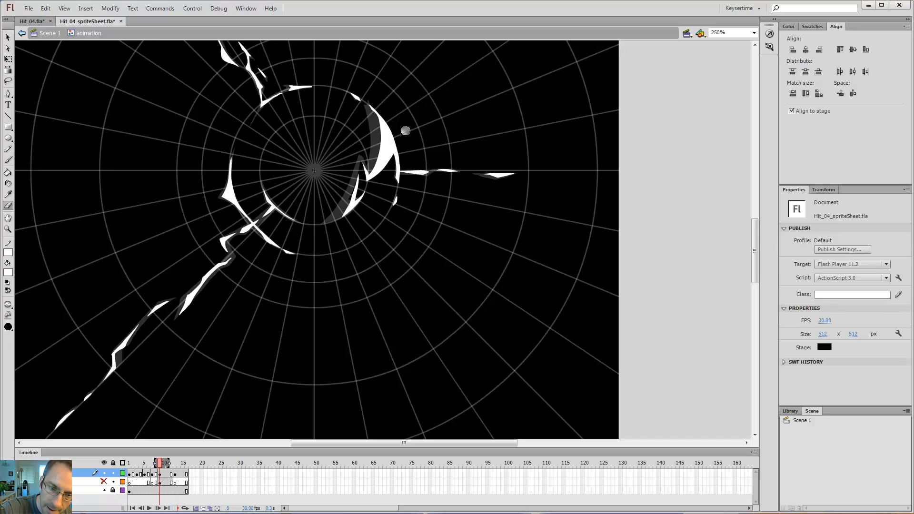
pyautogui.press('.')
pyautogui.press('.')
pyautogui.press('.')
pyautogui.press('.')
pyautogui.press('b')
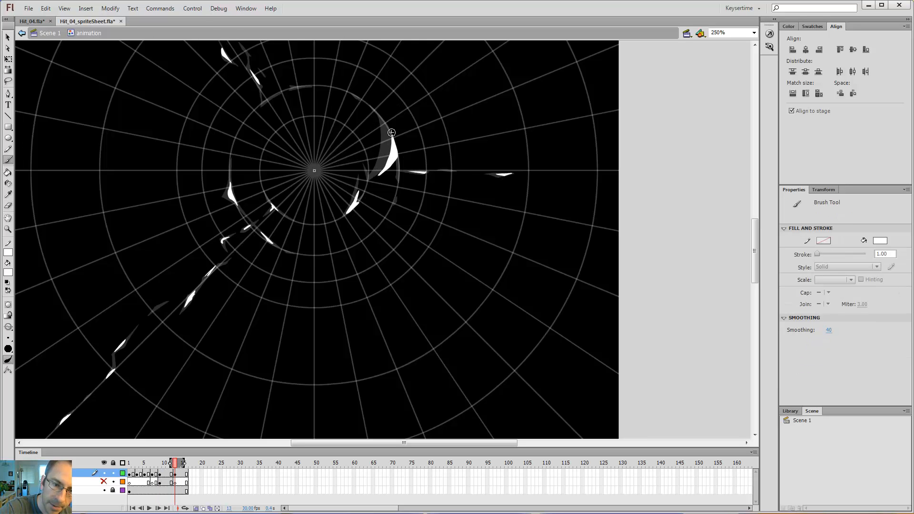
pyautogui.hotkey('ctrl', '-')
pyautogui.press(',')
pyautogui.press(',')
pyautogui.press(',')
pyautogui.press(',')
pyautogui.press(',')
pyautogui.press(',')
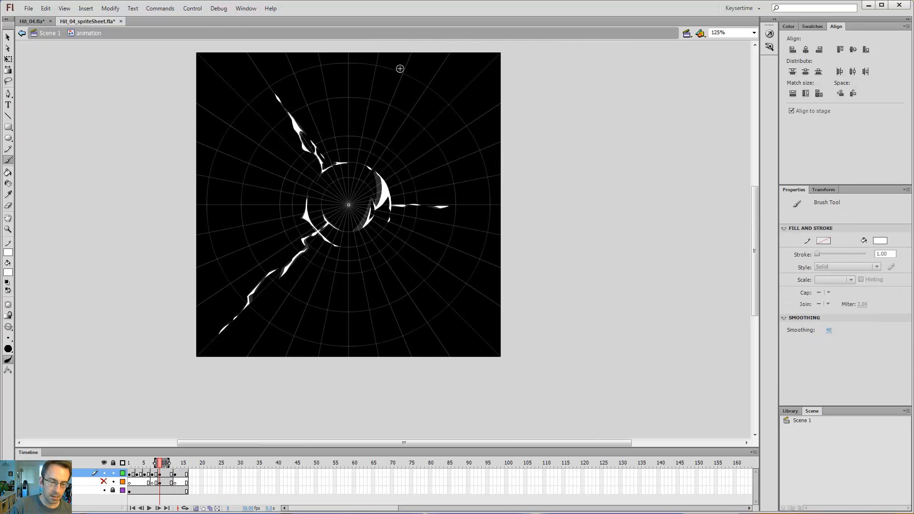
pyautogui.press('.')
pyautogui.press('.')
pyautogui.press('.')
pyautogui.press('.')
pyautogui.press('.')
pyautogui.press('.')
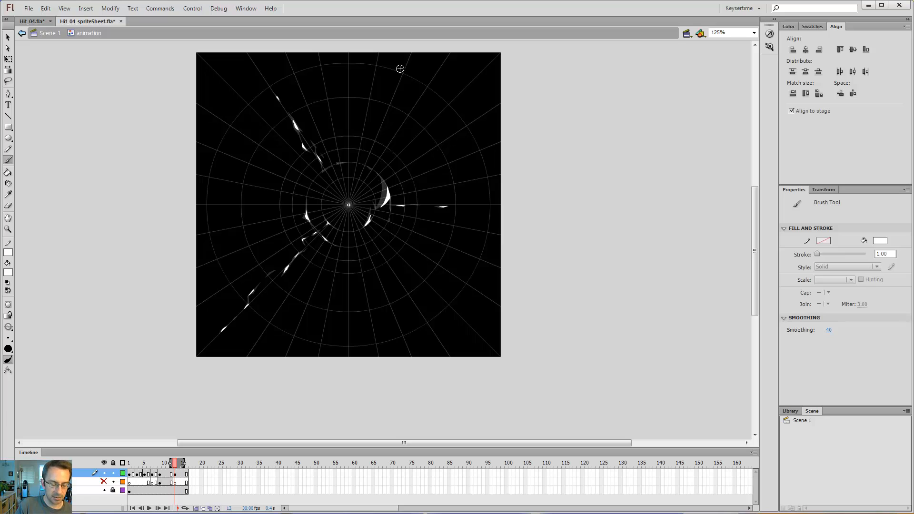
# Play the whole hit animation as a test movie and return to frame 1 with onion skinning off.
pyautogui.hotkey('ctrl', 'Return')
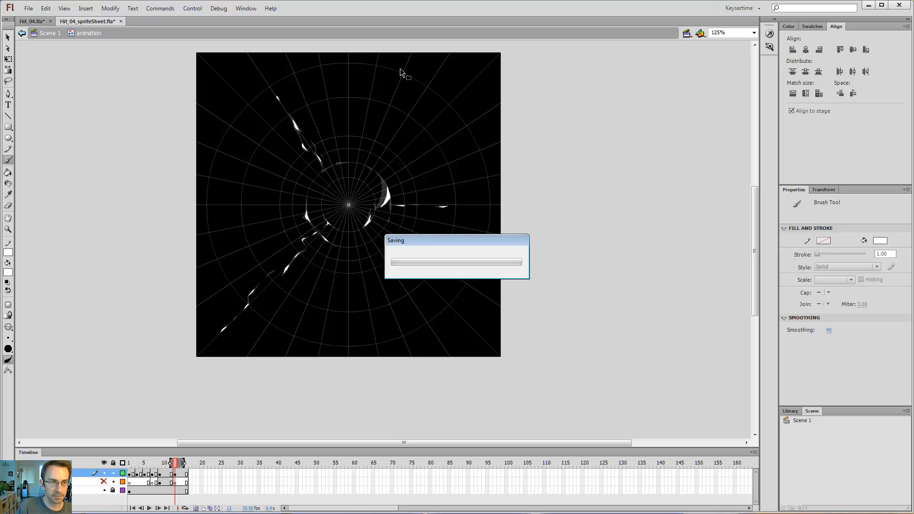
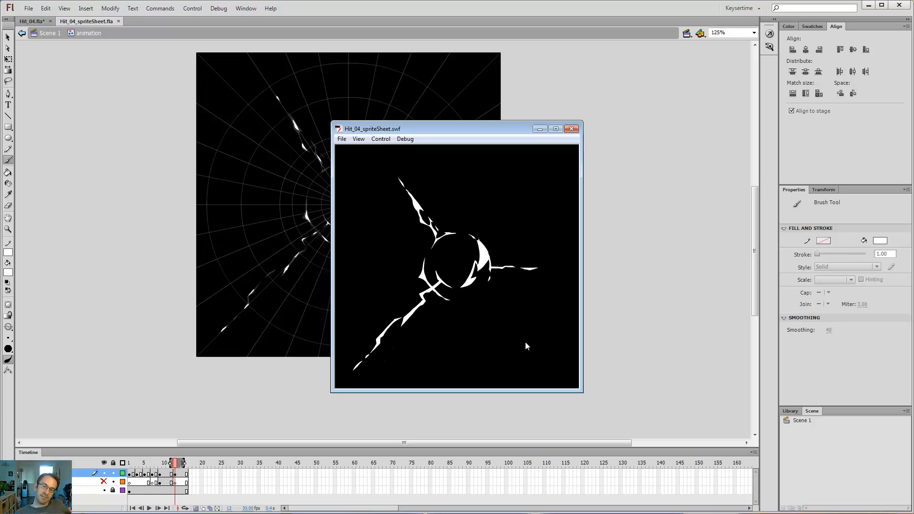
pyautogui.click(572, 129)
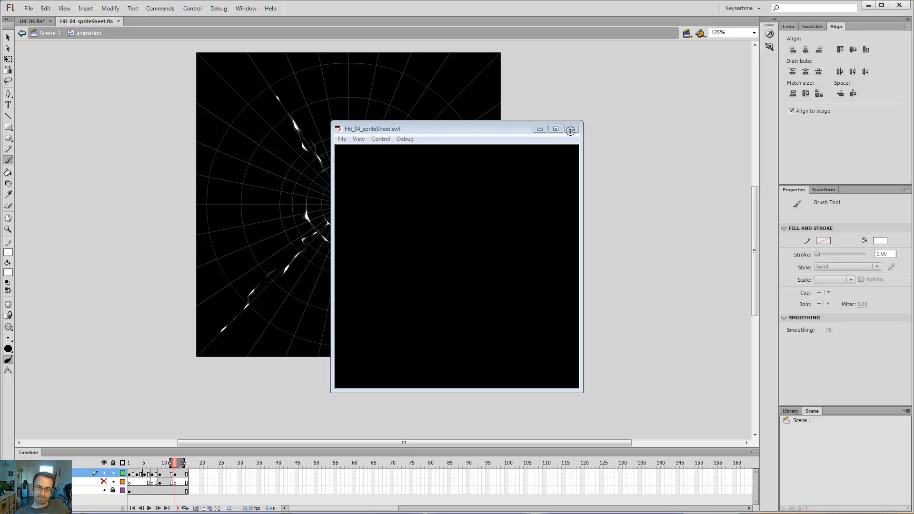
pyautogui.click(198, 509)
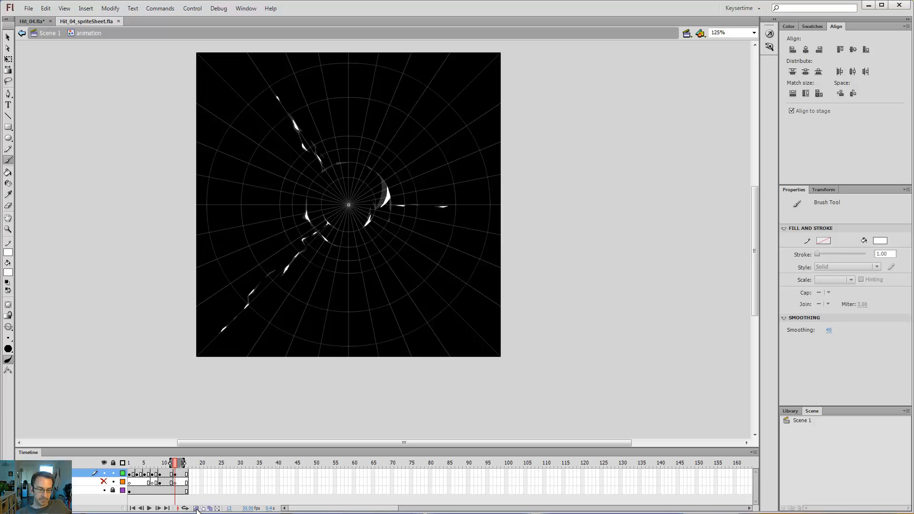
pyautogui.moveTo(176, 466); pyautogui.dragTo(122, 472)
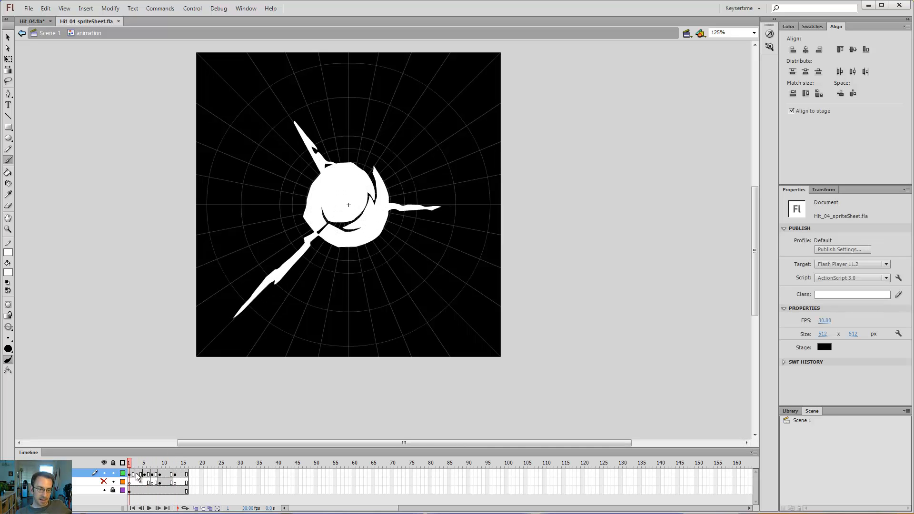
# Insert a blank keyframe at frame 2 and turn on onion skinning to compare it with the neighbouring frames.
pyautogui.click(137, 474)
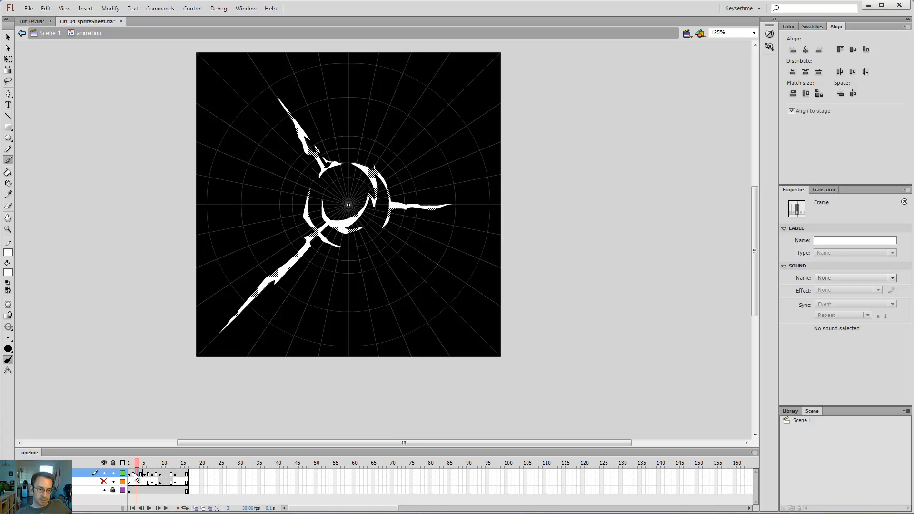
pyautogui.click(133, 475)
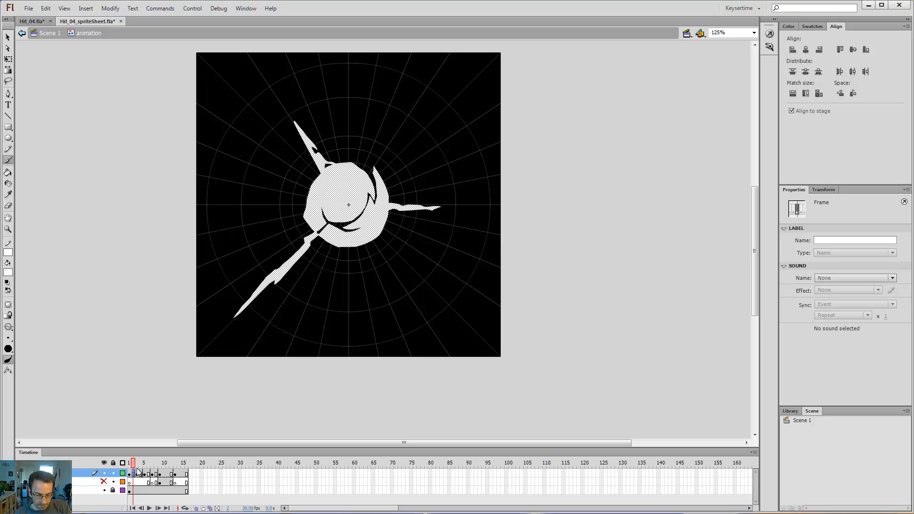
pyautogui.press('F7')
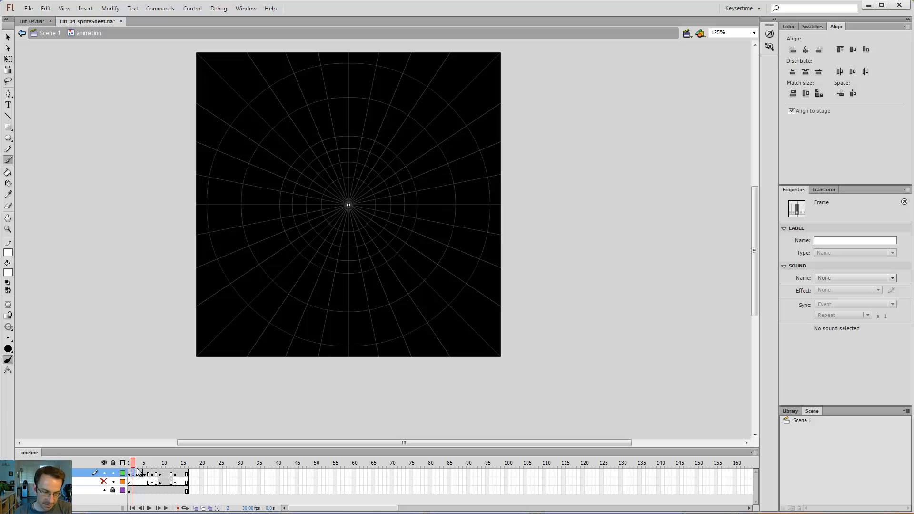
pyautogui.click(196, 509)
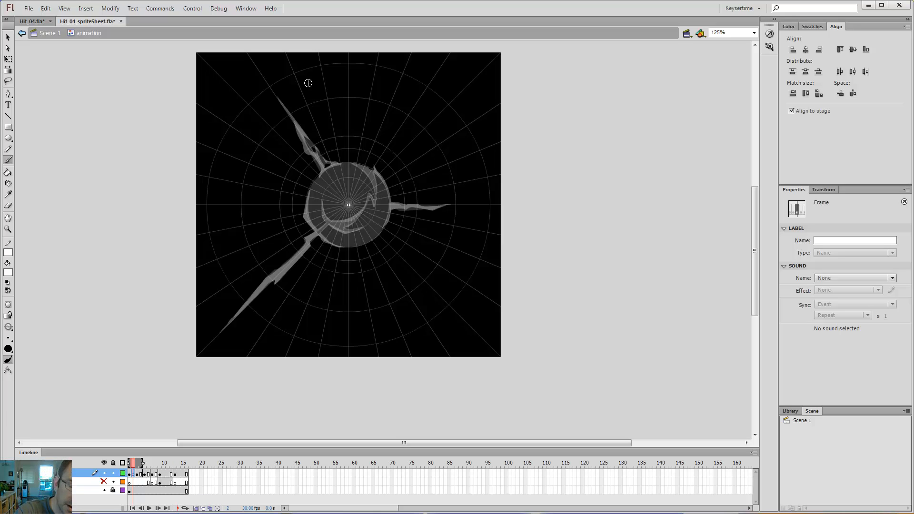
pyautogui.press(',')
pyautogui.press('.')
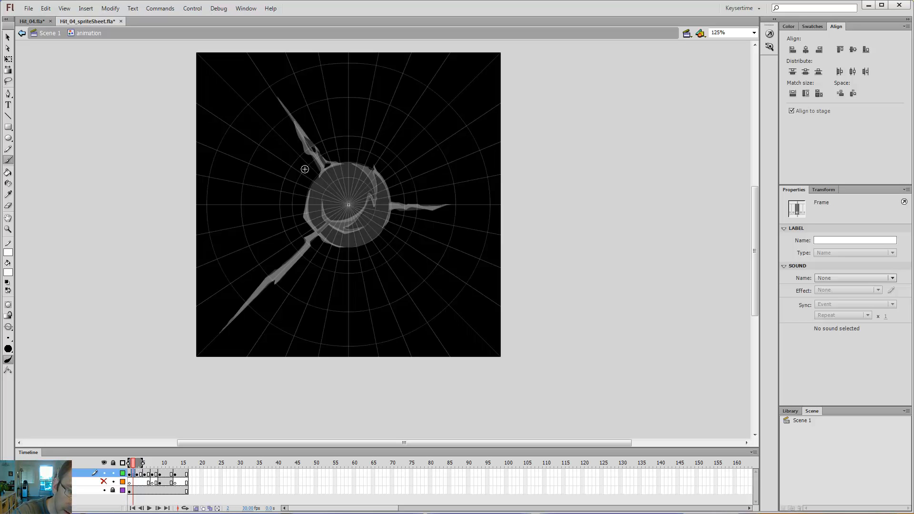
# Brush a white crescent outline with a jagged inner edge just left of the ring in frame 2.
pyautogui.moveTo(293, 217); pyautogui.dragTo(296, 227)
pyautogui.hotkey('ctrl', 'z')
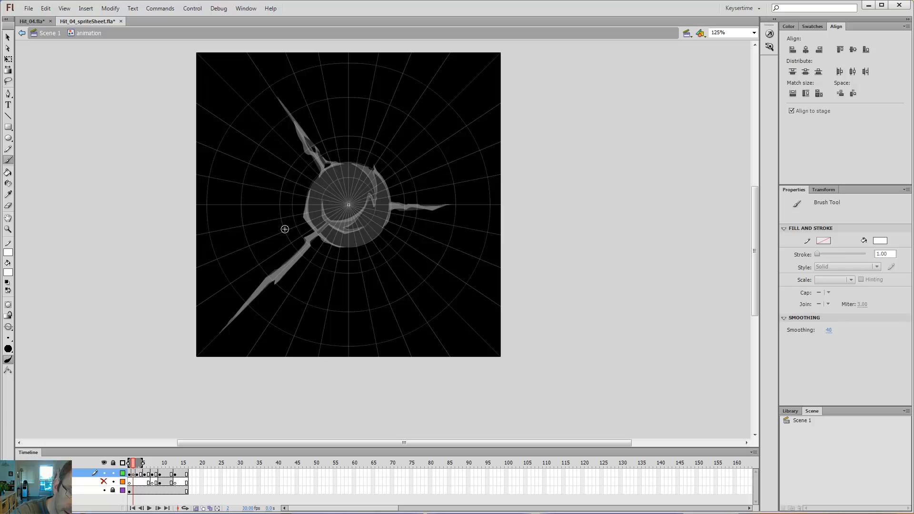
pyautogui.moveTo(288, 193)
pyautogui.mouseDown()
pyautogui.moveTo(291, 164)
pyautogui.moveTo(288, 200)
pyautogui.moveTo(310, 210)
pyautogui.mouseUp()
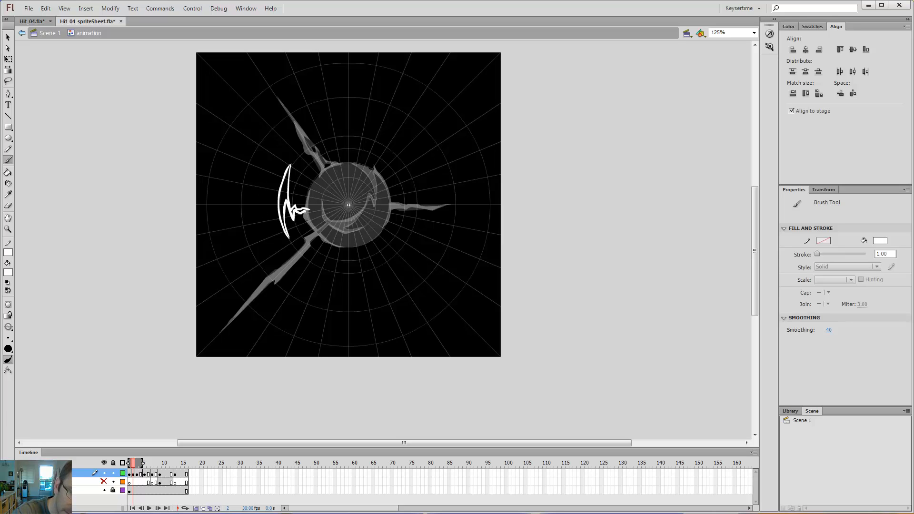
# Brush white outlines for the lower-left bolt and along the ring's lower edge up to the right-hand bolt in frame 2.
pyautogui.moveTo(304, 215); pyautogui.dragTo(315, 232)
pyautogui.moveTo(296, 242); pyautogui.dragTo(295, 255)
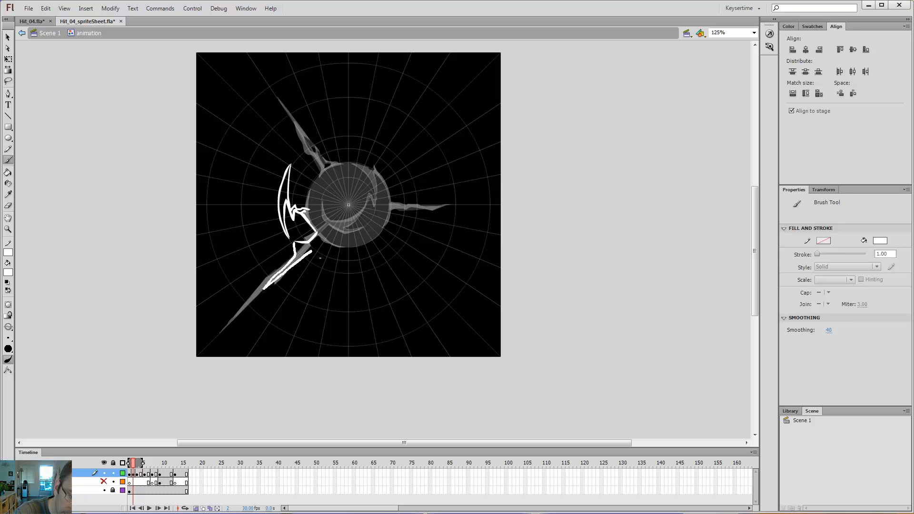
pyautogui.moveTo(317, 256)
pyautogui.mouseDown()
pyautogui.moveTo(310, 227)
pyautogui.moveTo(308, 256)
pyautogui.mouseUp()
pyautogui.press('Delete')
pyautogui.press(',')
pyautogui.press('.')
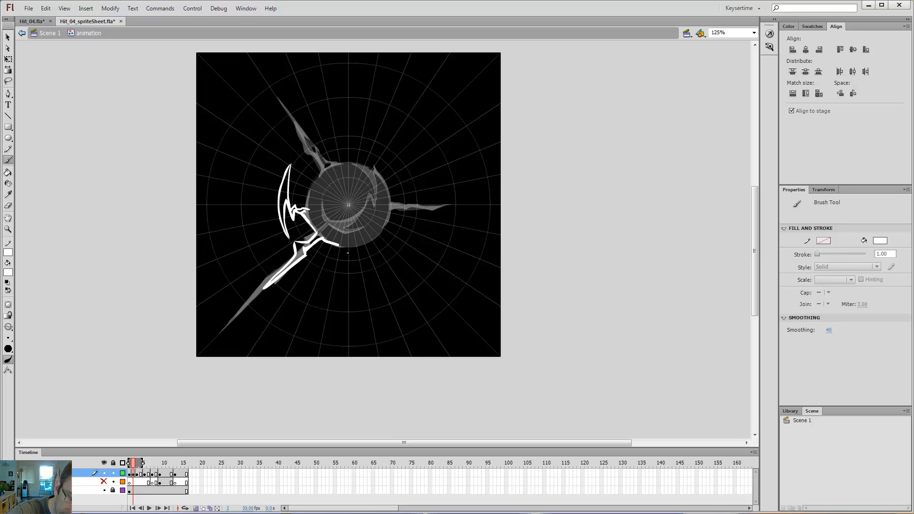
pyautogui.moveTo(347, 247)
pyautogui.mouseDown()
pyautogui.moveTo(387, 240)
pyautogui.moveTo(401, 210)
pyautogui.mouseUp()
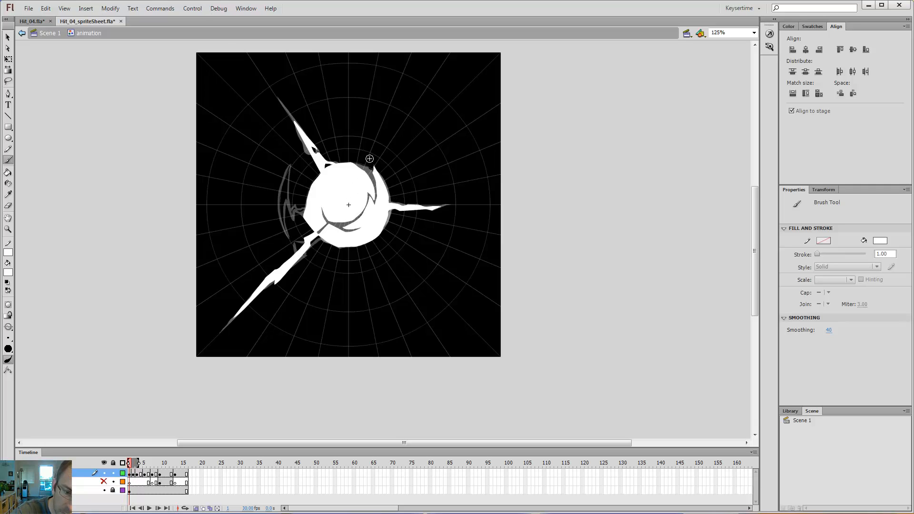
# Outline the white effect shape in frame 1 with a green stroke using the Ink Bottle tool.
pyautogui.press('z')
pyautogui.click(358, 190)
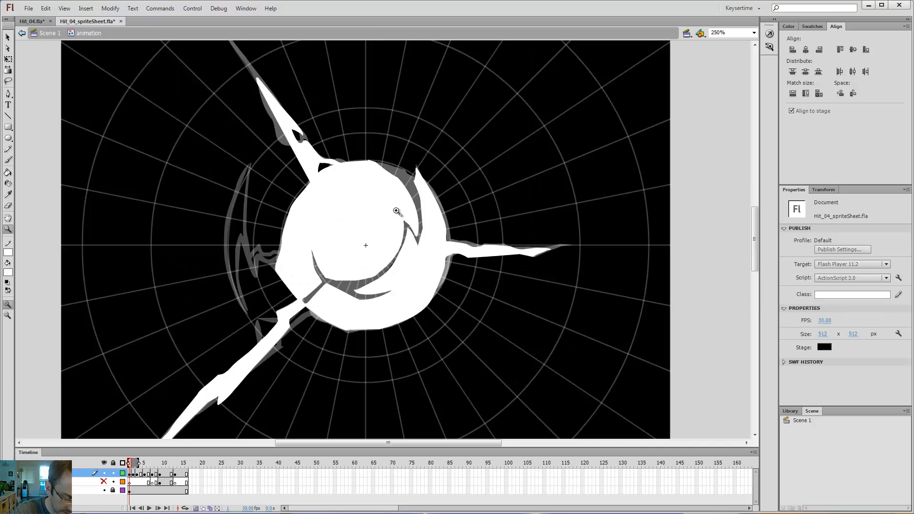
pyautogui.press('s')
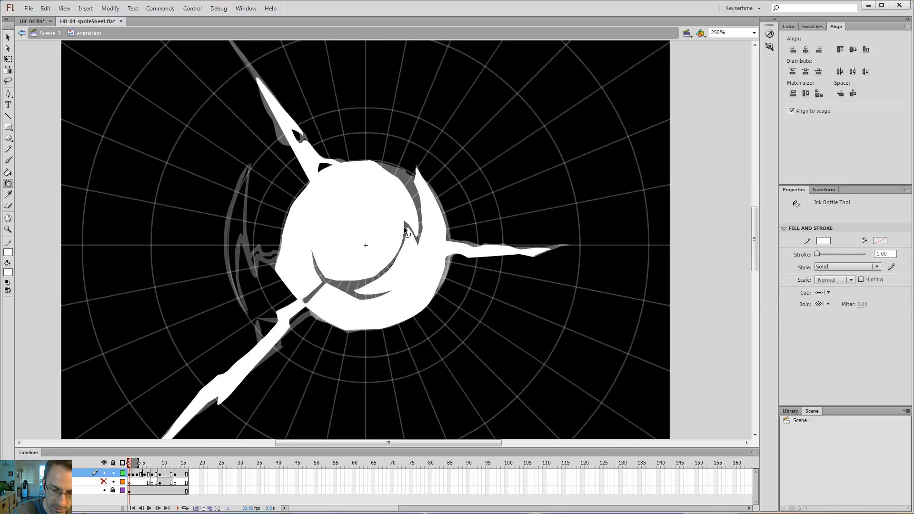
pyautogui.click(824, 240)
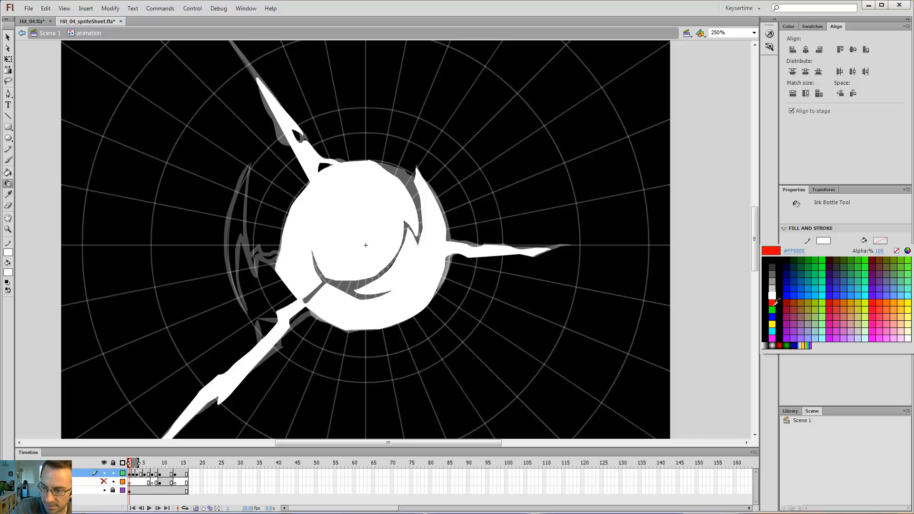
pyautogui.click(772, 310)
pyautogui.click(381, 242)
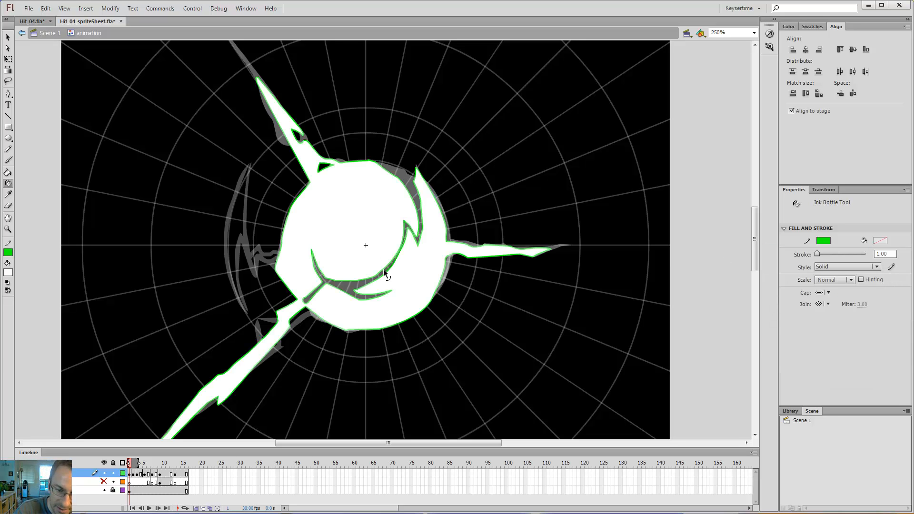
# Separate the green outline of the dark curved crack inside the ring and cut it from frame 1.
pyautogui.press('v')
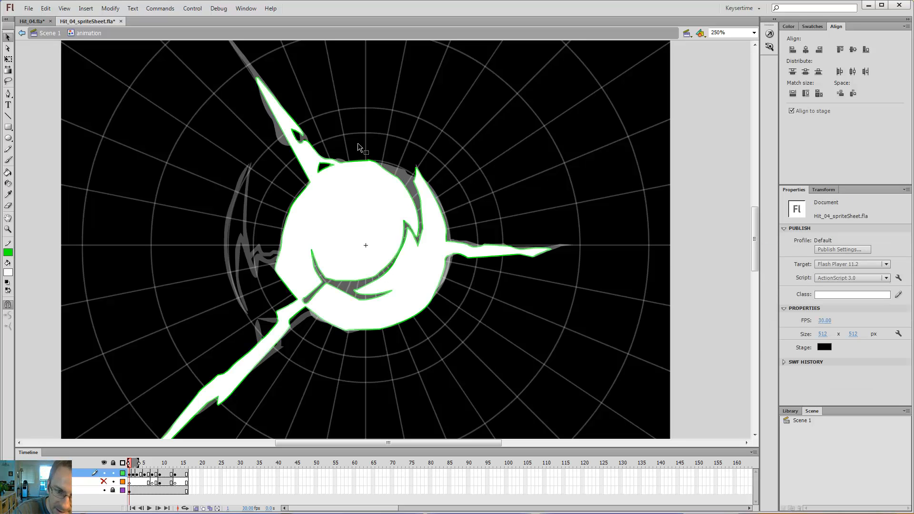
pyautogui.click(362, 162)
pyautogui.click(394, 150)
pyautogui.click(424, 177)
pyautogui.click(419, 178)
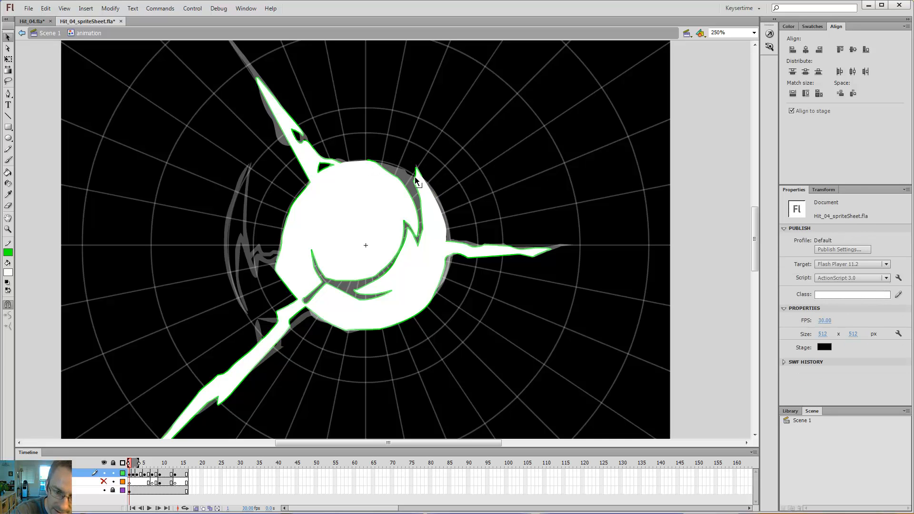
pyautogui.click(416, 192)
pyautogui.press('Delete')
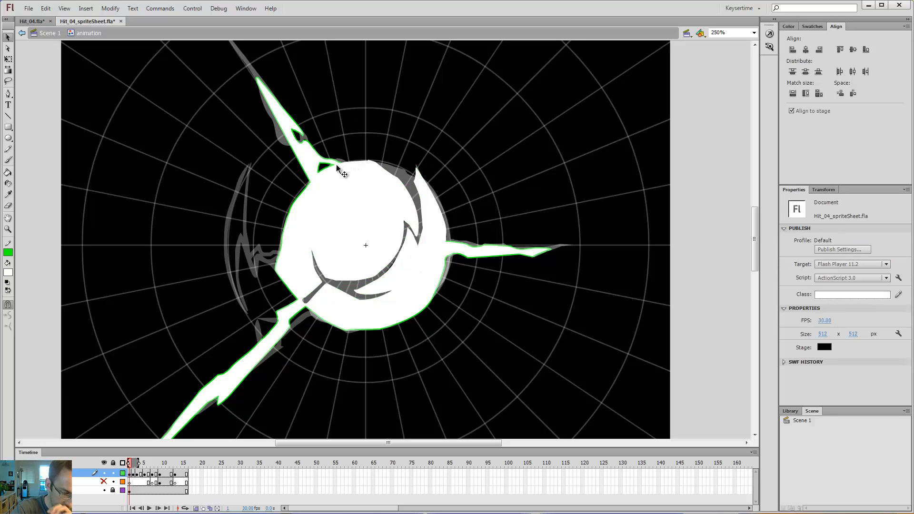
# Delete the remaining green outlines around the bolts, the ring and the small upper-left hole in frame 1.
pyautogui.doubleClick(481, 257)
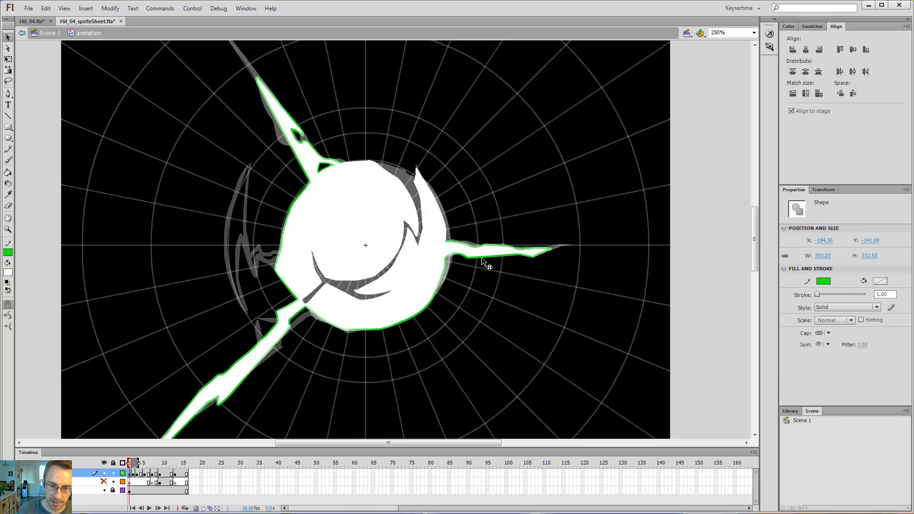
pyautogui.press('Delete')
pyautogui.hotkey('ctrl', 'e')
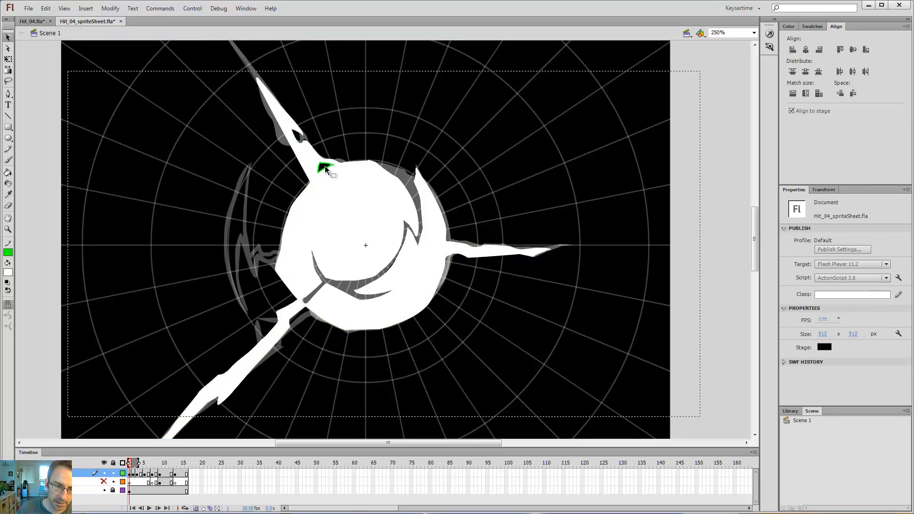
pyautogui.doubleClick(340, 213)
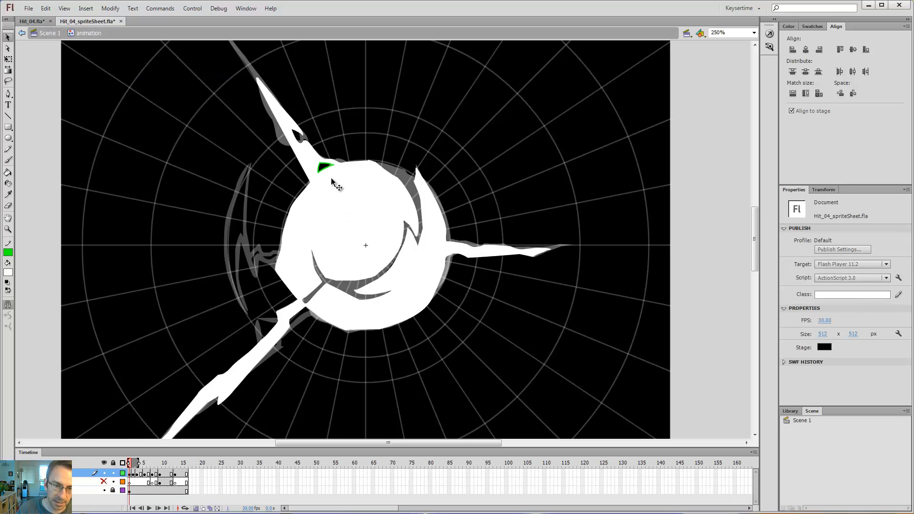
pyautogui.click(326, 170)
pyautogui.press('Delete')
# Paste the green crack outline in place in frame 2 and brush the lower tip of the left crescent closed.
pyautogui.click(134, 463)
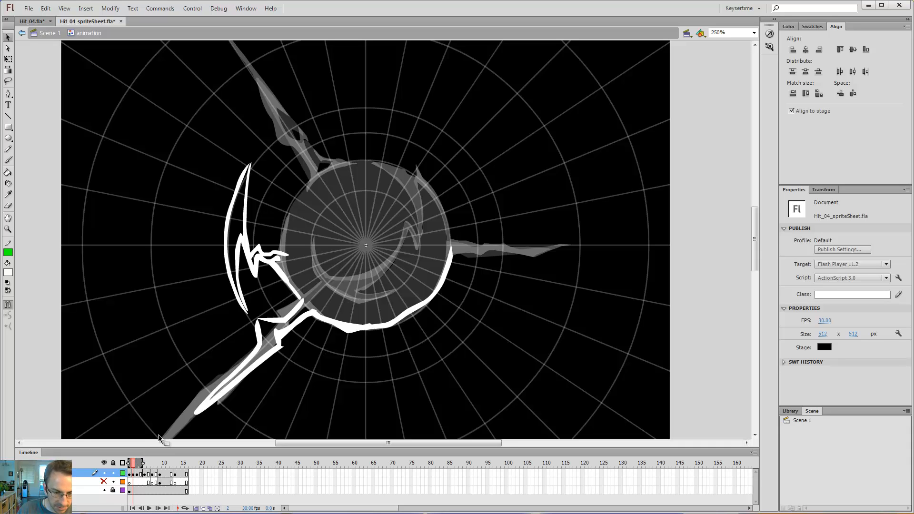
pyautogui.hotkey('ctrl', 'shift', 'v')
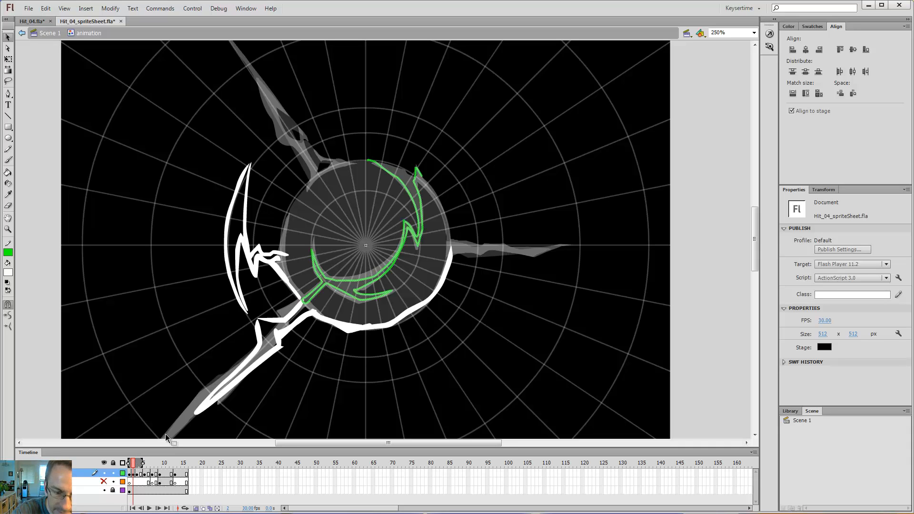
pyautogui.press('z')
pyautogui.click(301, 292)
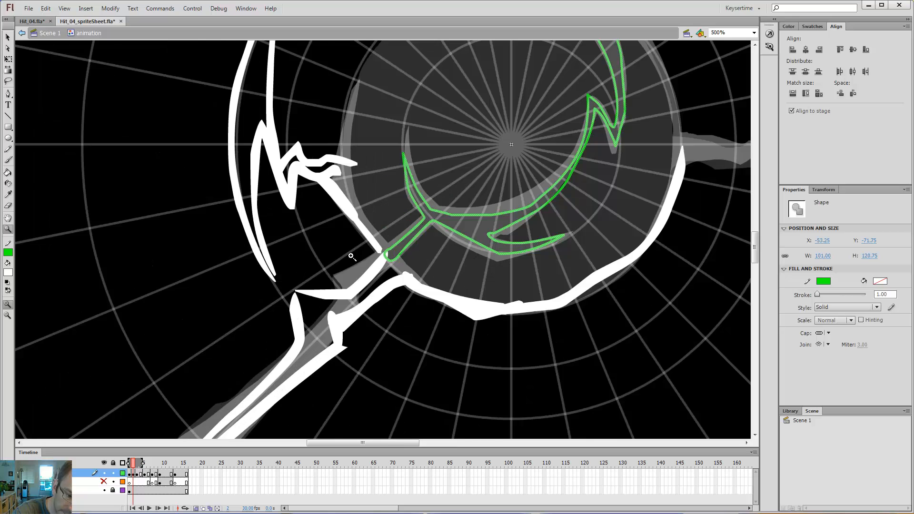
pyautogui.click(352, 255)
pyautogui.press('b')
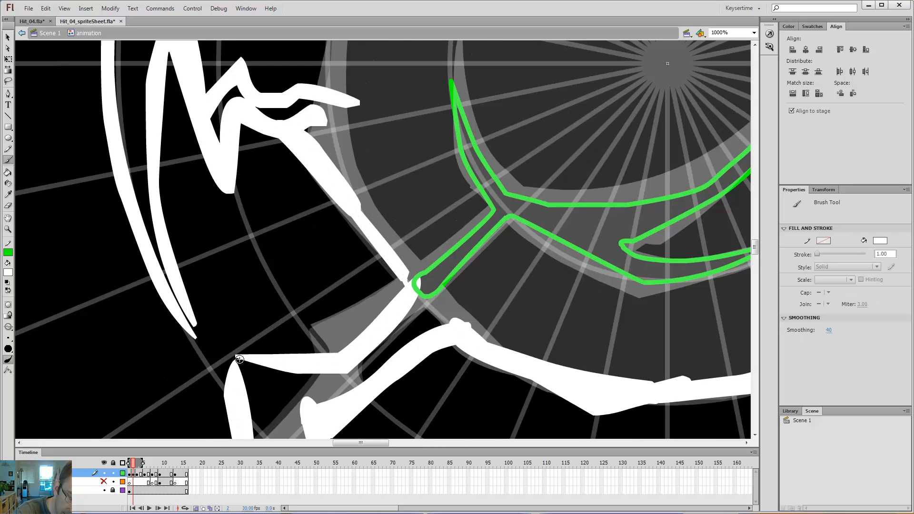
pyautogui.moveTo(196, 339); pyautogui.dragTo(189, 323)
pyautogui.hotkey('ctrl', '-')
pyautogui.hotkey('ctrl', '-')
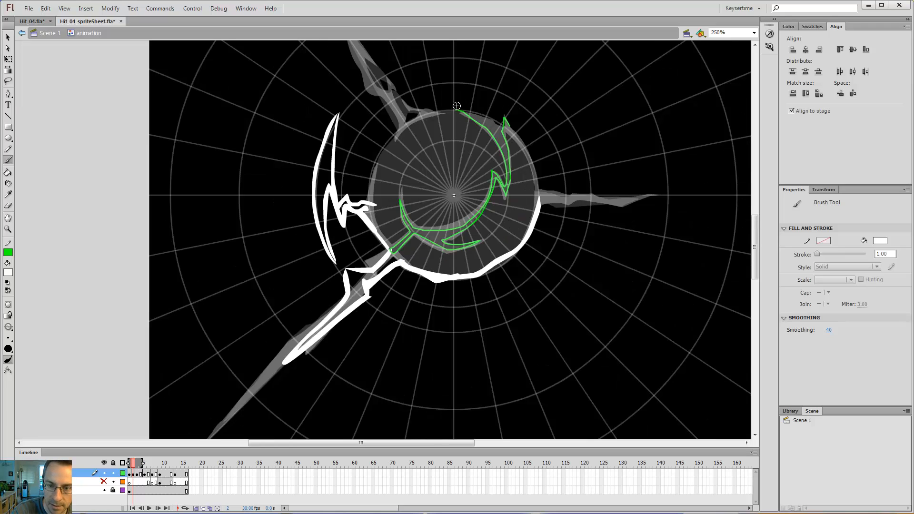
# Draw green pencil lines along the ring's upper-left and upper-right edges to close its outline in frame 2.
pyautogui.press('y')
pyautogui.press('b')
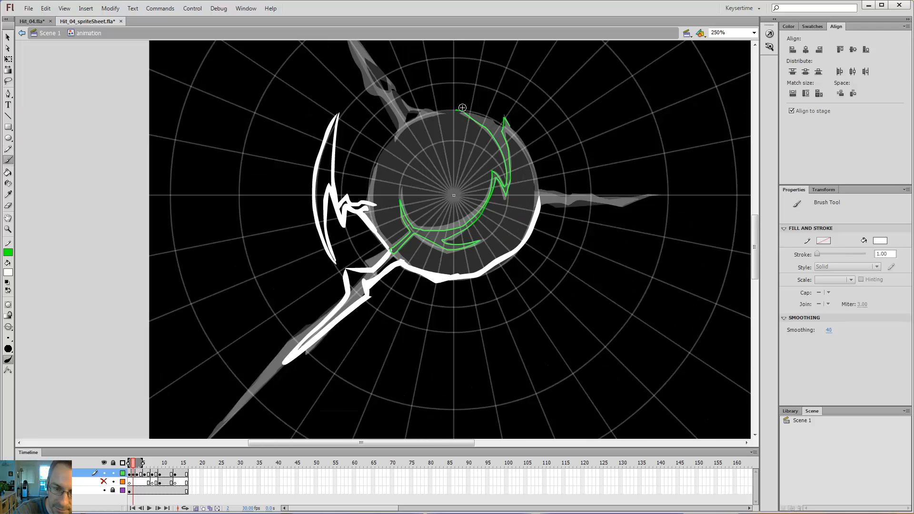
pyautogui.press('y')
pyautogui.moveTo(449, 109)
pyautogui.mouseDown()
pyautogui.moveTo(416, 120)
pyautogui.moveTo(370, 189)
pyautogui.moveTo(370, 212)
pyautogui.mouseUp()
pyautogui.hotkey('ctrl', 'z')
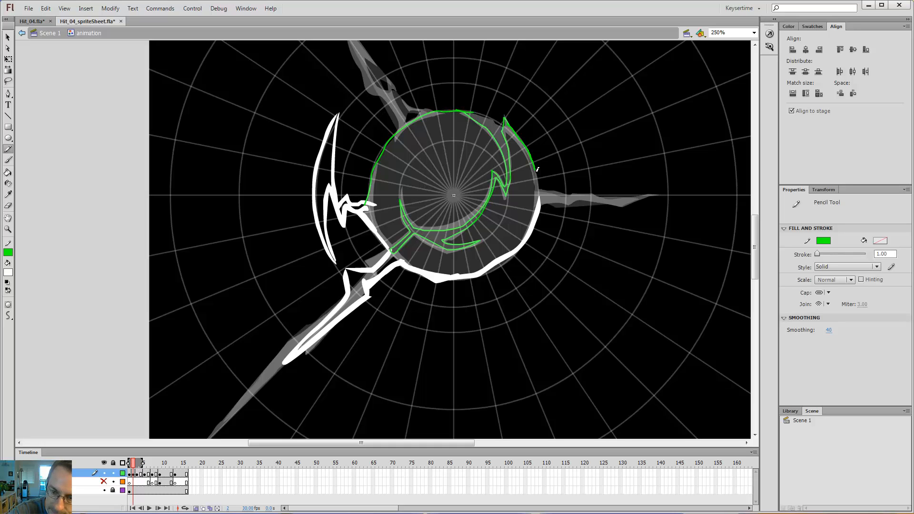
# Fill the lower-left bolt and the ring areas on both sides of the crack with white in frame 2.
pyautogui.press('k')
pyautogui.click(510, 174)
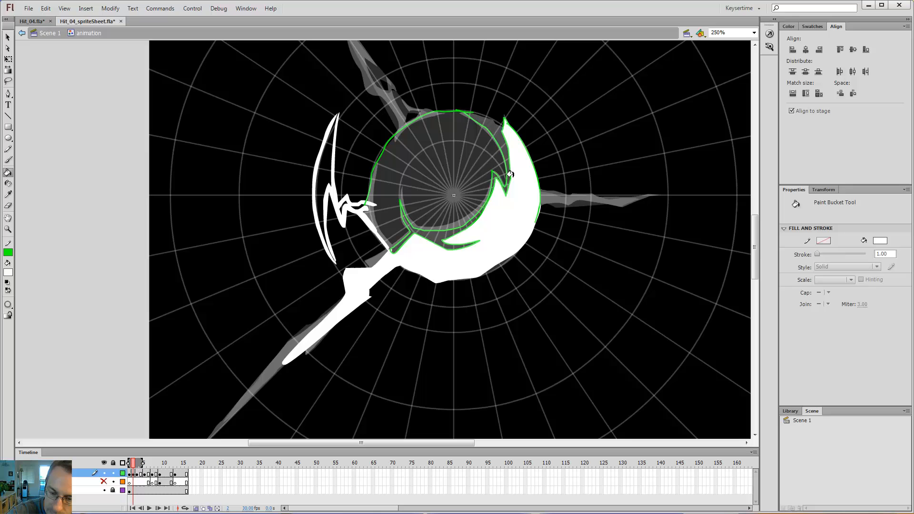
pyautogui.click(482, 153)
# Delete the tiny white piece at the lower-left end of the crack in frame 2.
pyautogui.press('z')
pyautogui.click(402, 242)
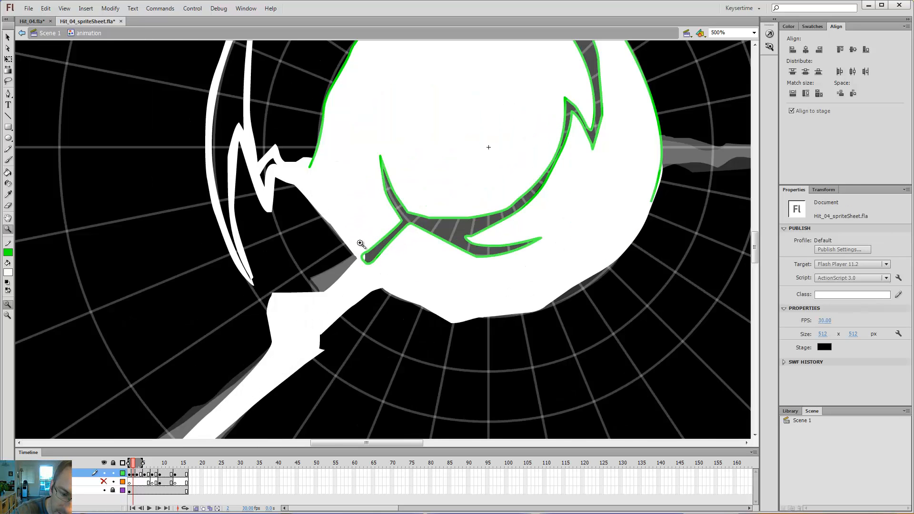
pyautogui.click(360, 243)
pyautogui.press('v')
pyautogui.click(395, 271)
pyautogui.press('Delete')
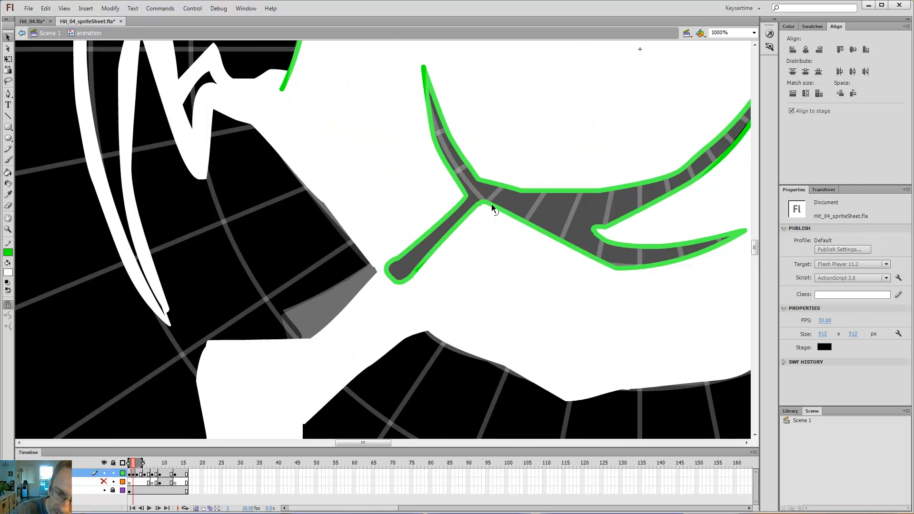
# Delete the green outline around the crack in frame 2 and compare the result with the next frame.
pyautogui.doubleClick(493, 206)
pyautogui.press('Delete')
pyautogui.hotkey('ctrl', '-')
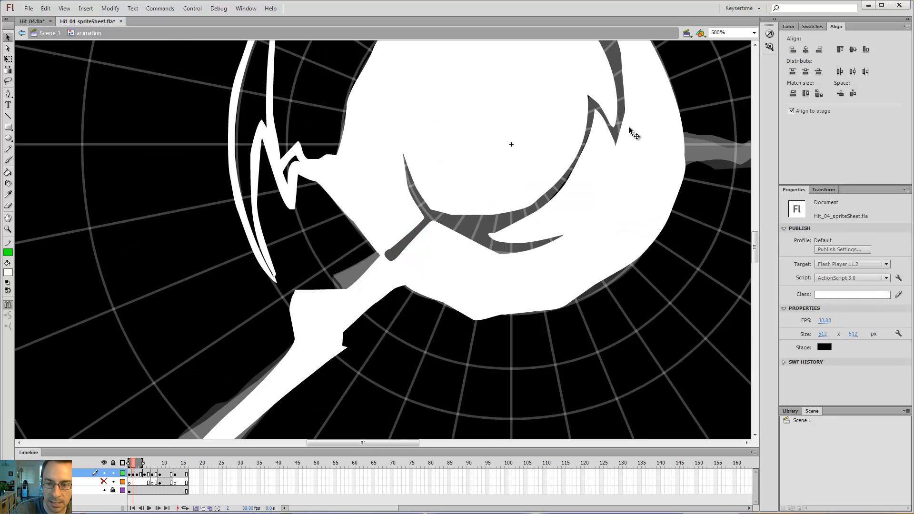
pyautogui.hotkey('ctrl', '-')
pyautogui.press('.')
pyautogui.press(',')
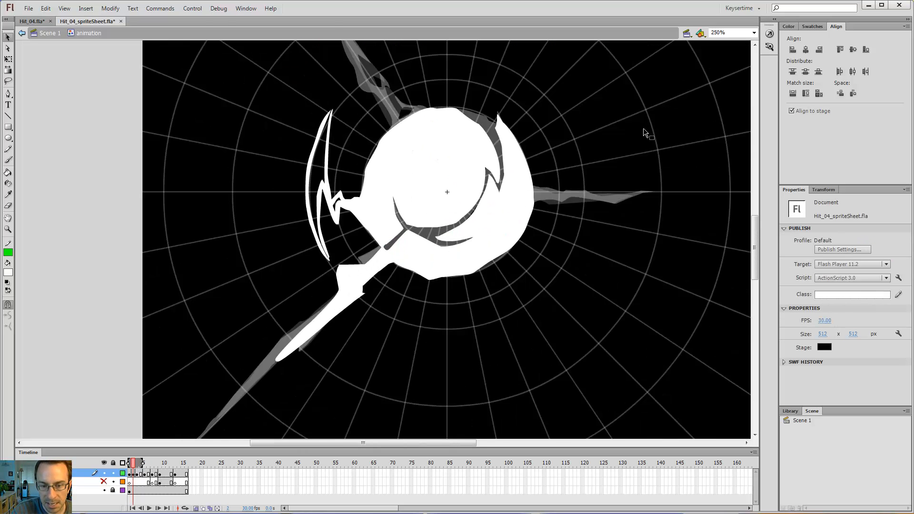
# Fill the inside of the left crescent and its small connecting bolt with white in frame 2.
pyautogui.press('b')
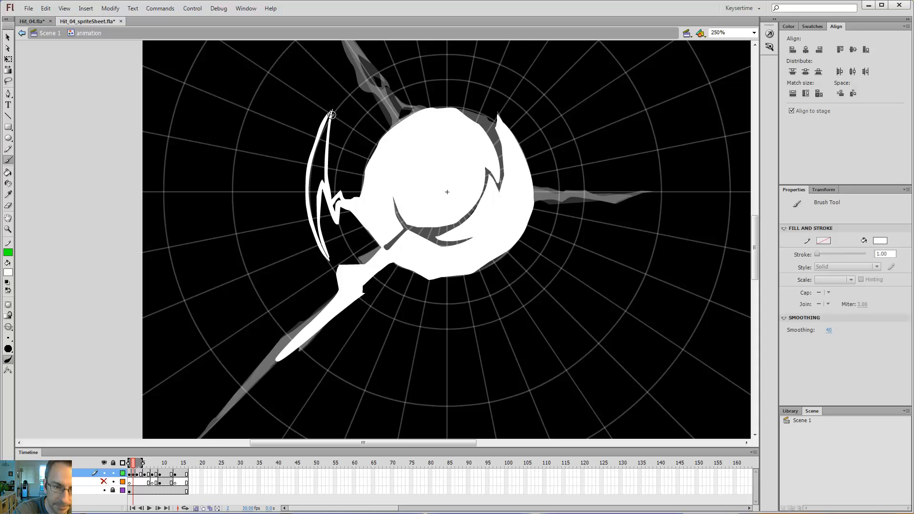
pyautogui.press('k')
pyautogui.click(327, 129)
pyautogui.press('b')
pyautogui.press('k')
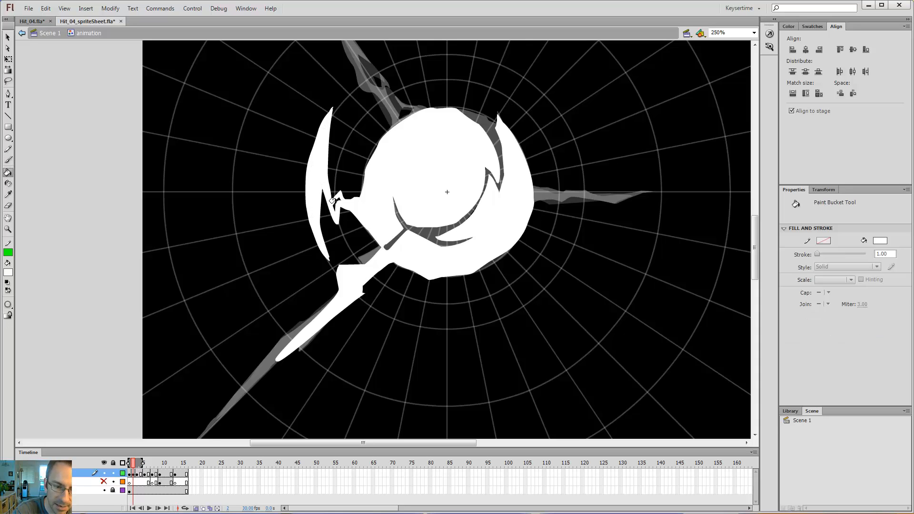
pyautogui.click(337, 205)
# Brush a jagged bolt from the ring's right edge and a zigzag spike at its lower right in frame 2, both filled white.
pyautogui.press('b')
pyautogui.moveTo(555, 116); pyautogui.dragTo(390, 231)
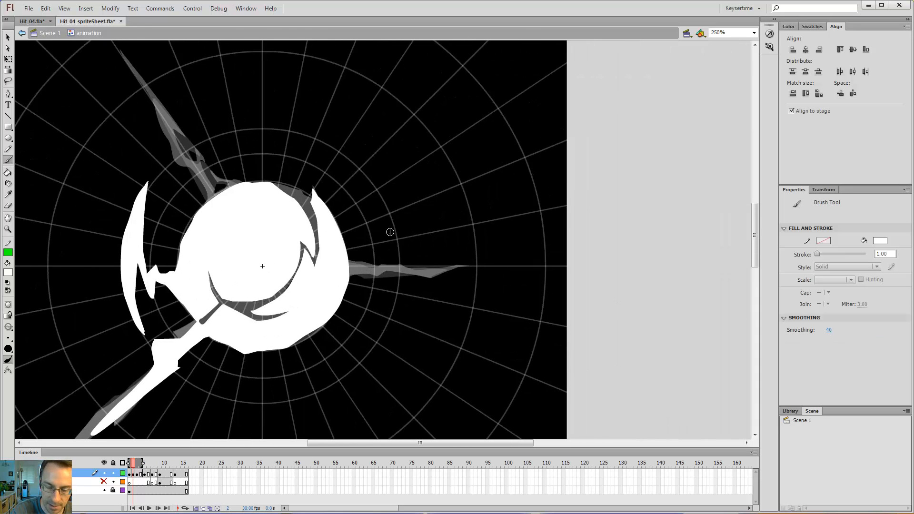
pyautogui.press(',')
pyautogui.press('.')
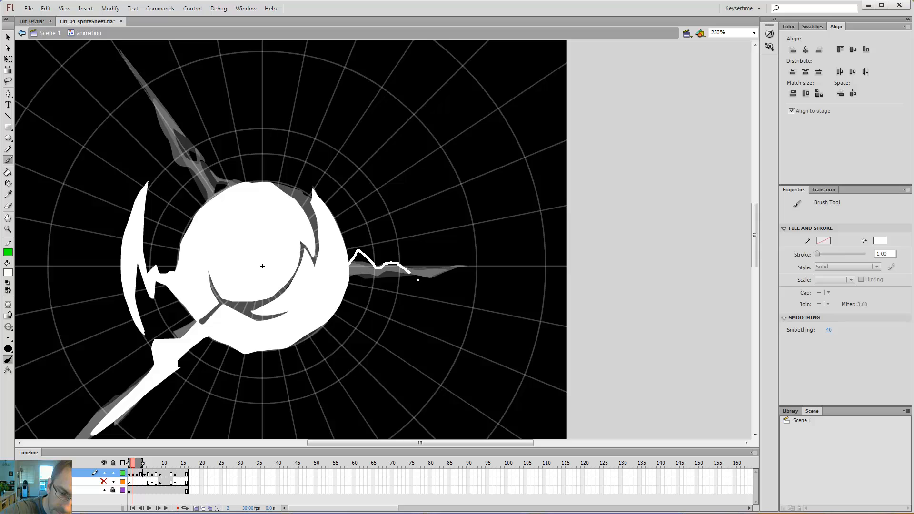
pyautogui.press('e')
pyautogui.moveTo(413, 271)
pyautogui.mouseDown()
pyautogui.moveTo(460, 269)
pyautogui.moveTo(413, 271)
pyautogui.moveTo(434, 279)
pyautogui.moveTo(411, 291)
pyautogui.moveTo(388, 281)
pyautogui.moveTo(377, 293)
pyautogui.moveTo(347, 270)
pyautogui.moveTo(425, 180)
pyautogui.mouseUp()
pyautogui.press('b')
pyautogui.press('k')
pyautogui.click(361, 270)
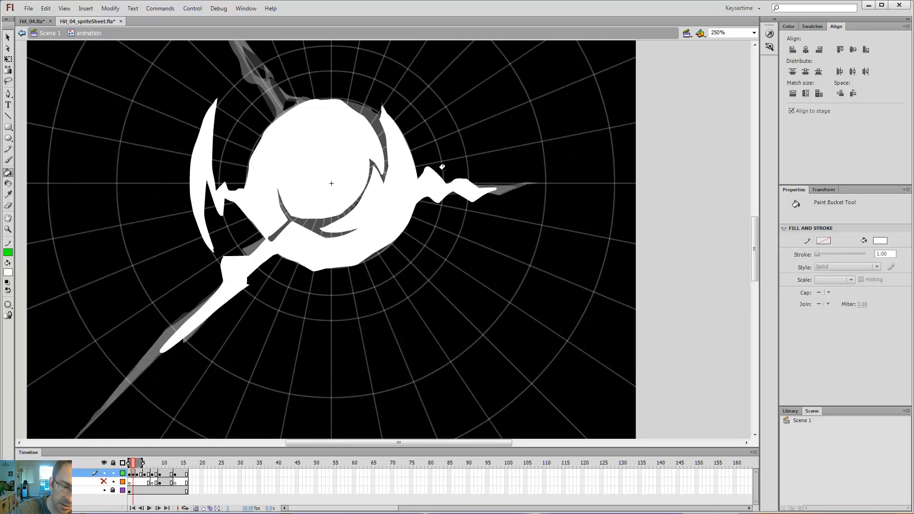
pyautogui.press('b')
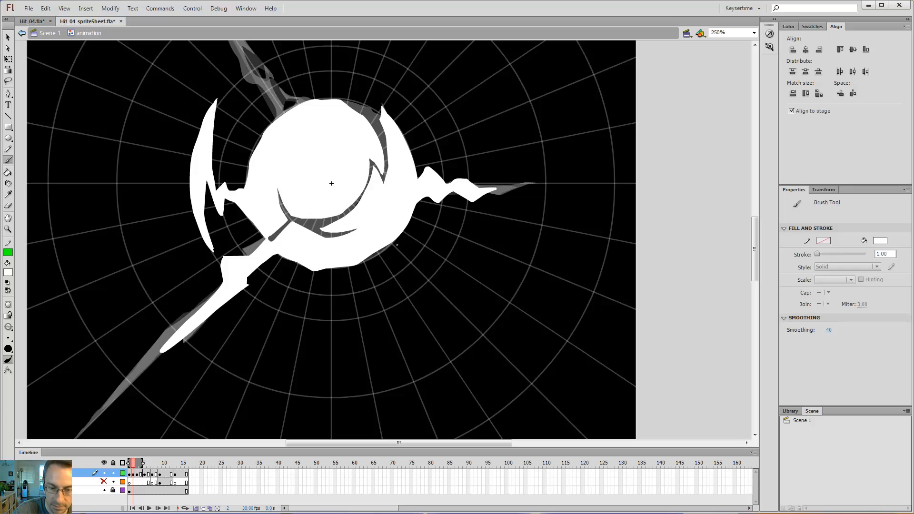
pyautogui.moveTo(409, 220)
pyautogui.mouseDown()
pyautogui.moveTo(411, 253)
pyautogui.moveTo(431, 242)
pyautogui.moveTo(438, 256)
pyautogui.moveTo(432, 250)
pyautogui.moveTo(394, 281)
pyautogui.mouseUp()
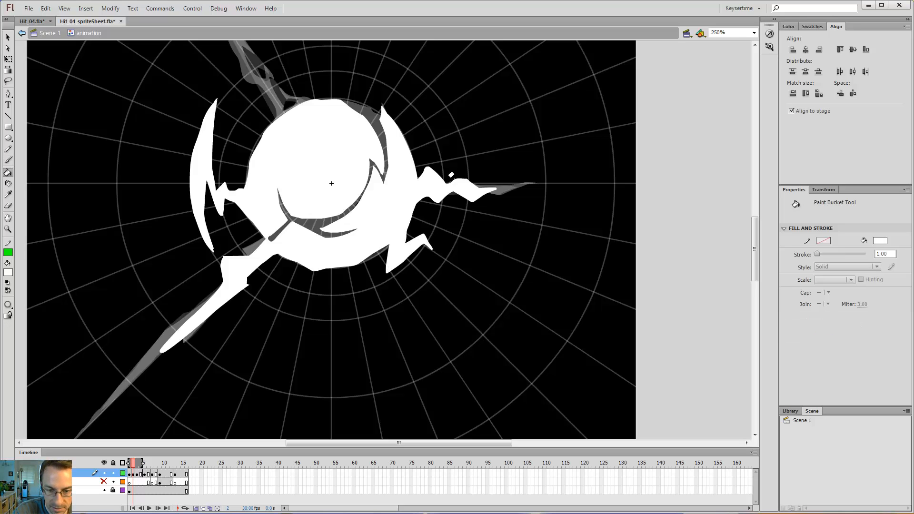
# Brush a long tapered bolt at the ring's upper left and a zigzag spike at its upper right in frame 2, both filled white.
pyautogui.scroll(5, 439, 281)
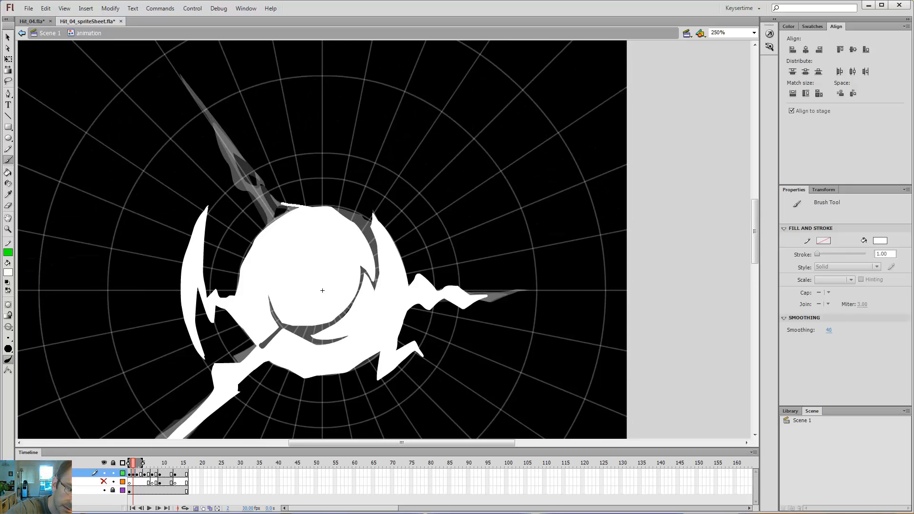
pyautogui.moveTo(257, 173); pyautogui.dragTo(226, 135)
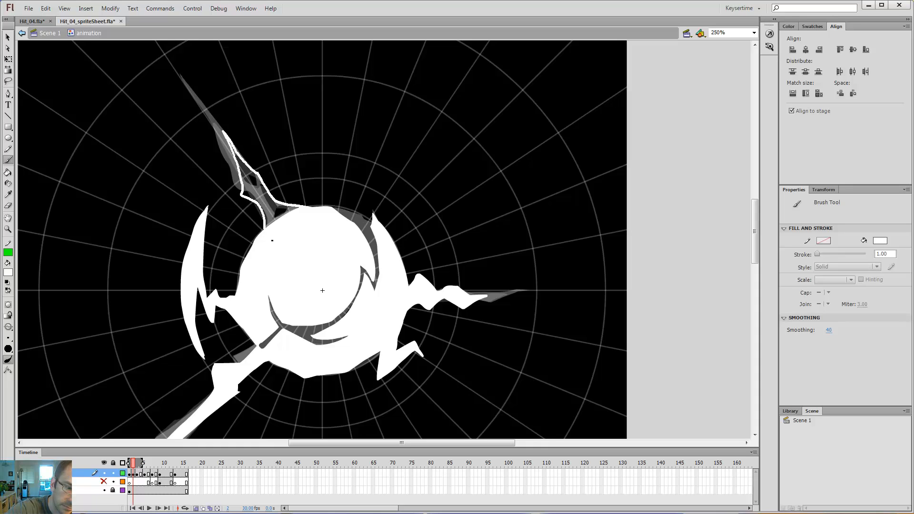
pyautogui.press('k')
pyautogui.click(256, 178)
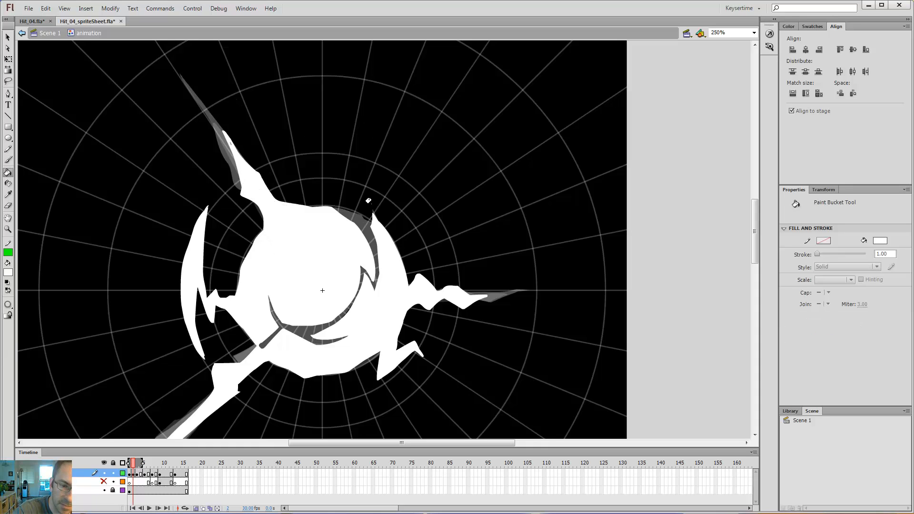
pyautogui.press('b')
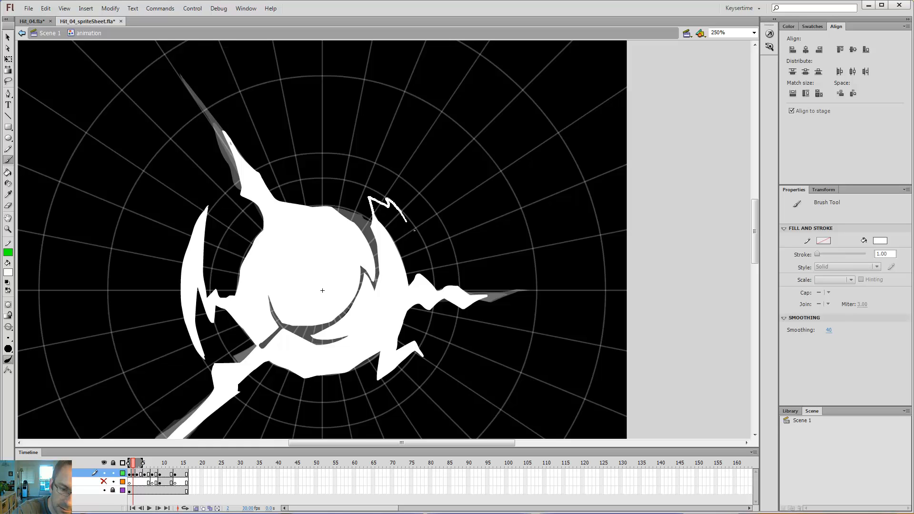
pyautogui.press('k')
pyautogui.click(383, 209)
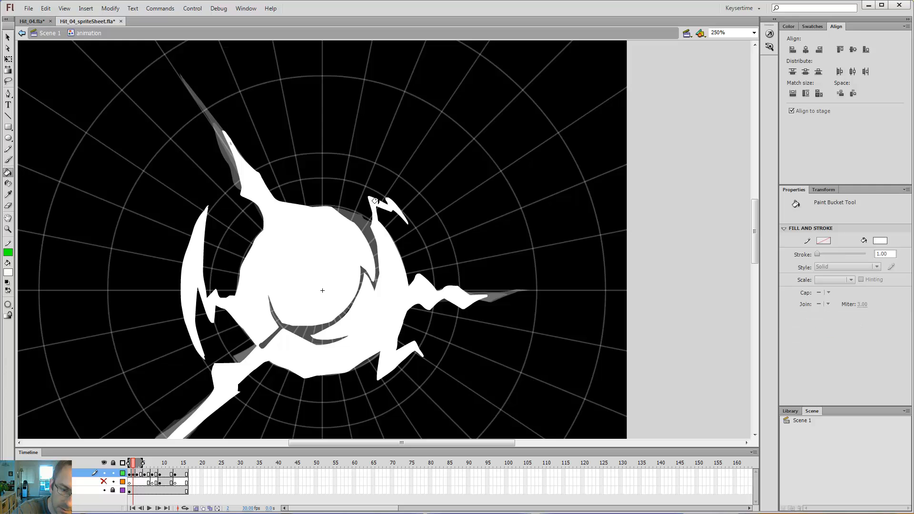
# Test the movie to preview the animation, and close the preview.
pyautogui.hotkey('ctrl', '-')
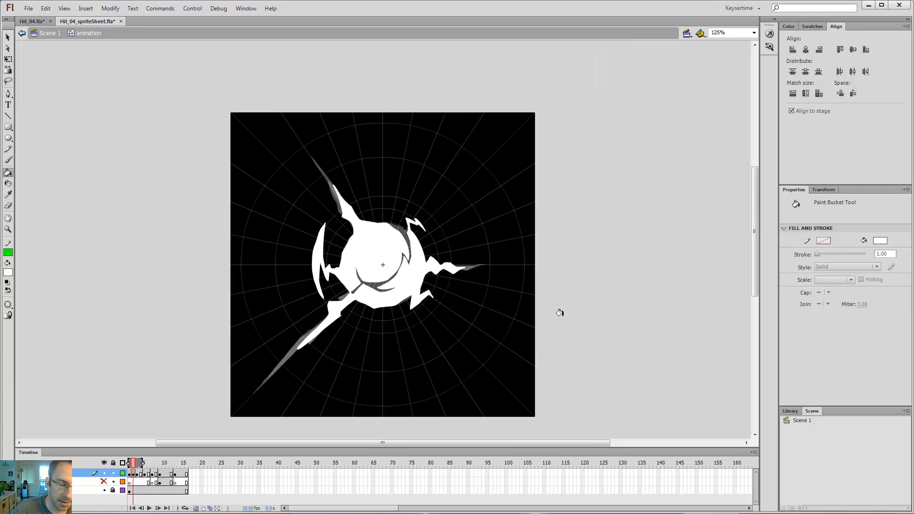
pyautogui.hotkey('ctrl', 'Return')
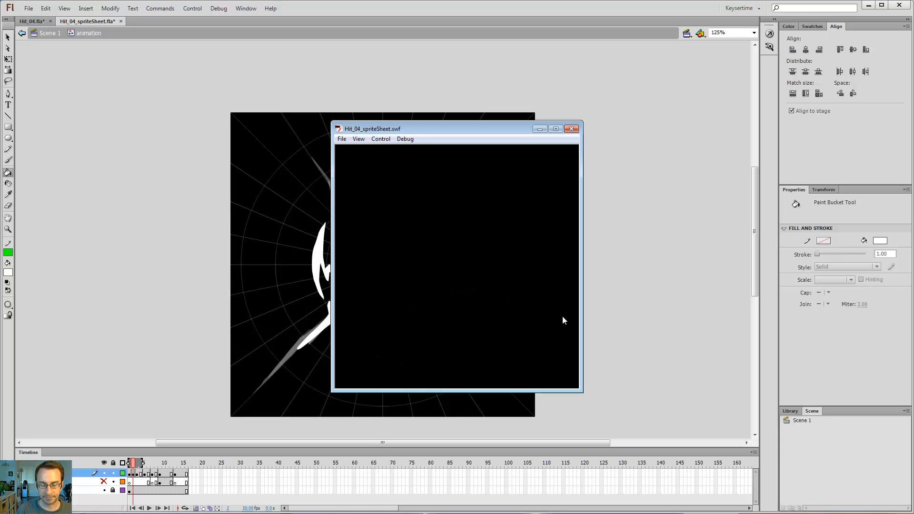
pyautogui.click(571, 129)
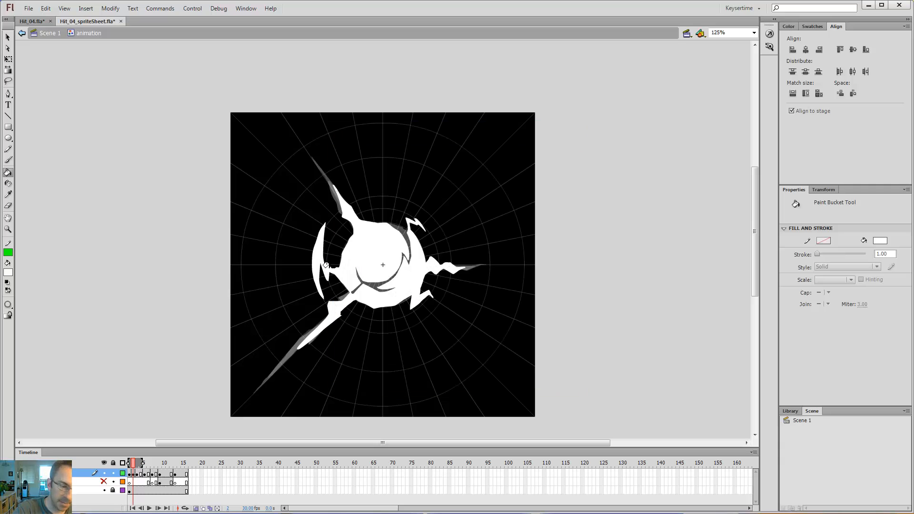
# Rearrange the opening keyframes so the filled ball with three bolts spans frames 1–2 and the redrawn crescent shape follows in frame 3.
pyautogui.click(145, 466)
pyautogui.moveTo(146, 467)
pyautogui.mouseDown()
pyautogui.moveTo(165, 469)
pyautogui.moveTo(130, 472)
pyautogui.mouseUp()
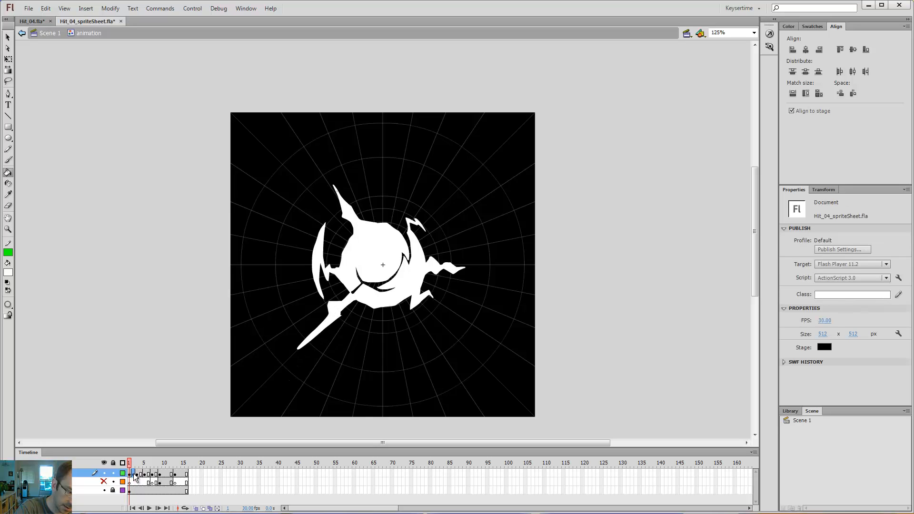
pyautogui.click(135, 475)
pyautogui.click(139, 475)
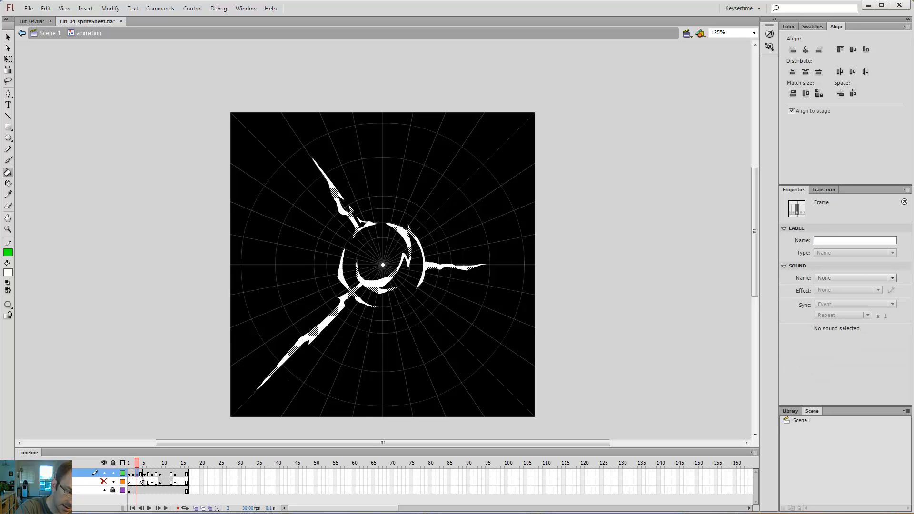
pyautogui.moveTo(138, 475)
pyautogui.mouseDown()
pyautogui.moveTo(129, 466)
pyautogui.moveTo(151, 470)
pyautogui.moveTo(141, 469)
pyautogui.mouseUp()
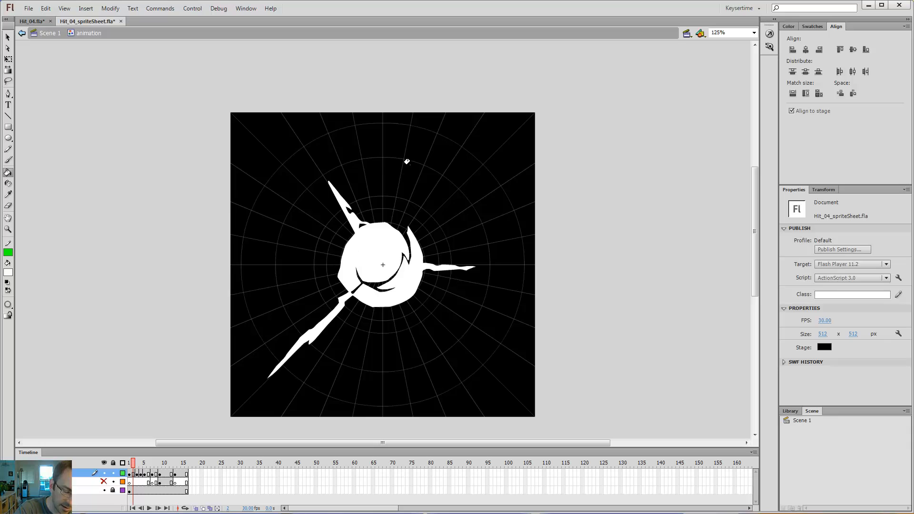
# Brush jagged outlines along the ring's left and lower edges in frame 3 and fill the enclosed gaps with white.
pyautogui.press('.')
pyautogui.press('b')
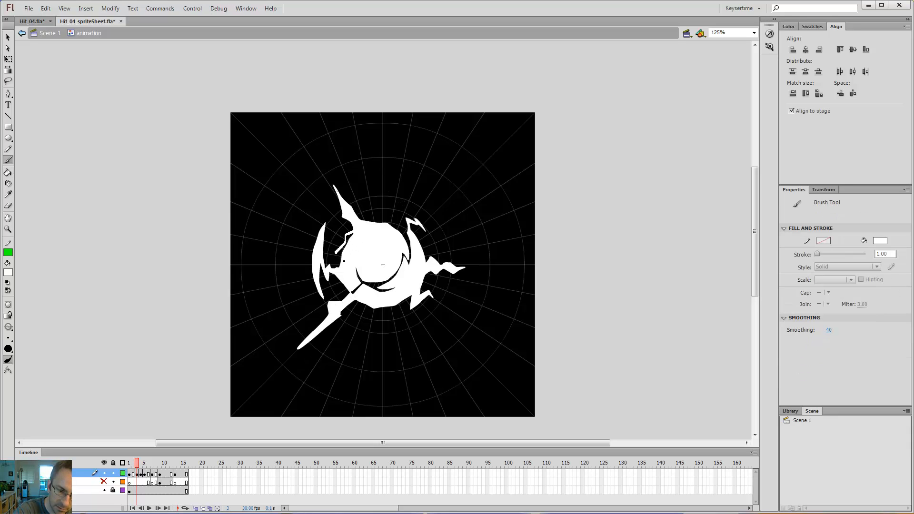
pyautogui.moveTo(344, 261); pyautogui.dragTo(344, 281)
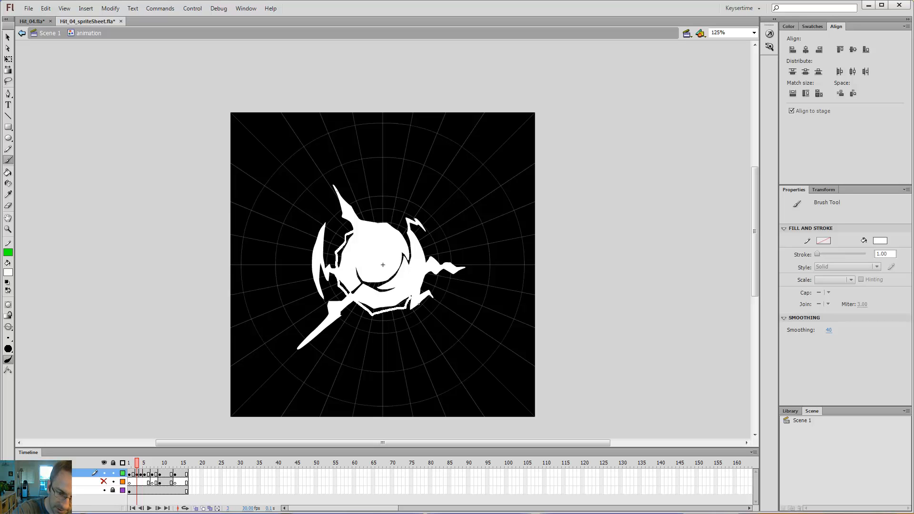
pyautogui.press('k')
pyautogui.click(409, 298)
pyautogui.click(337, 251)
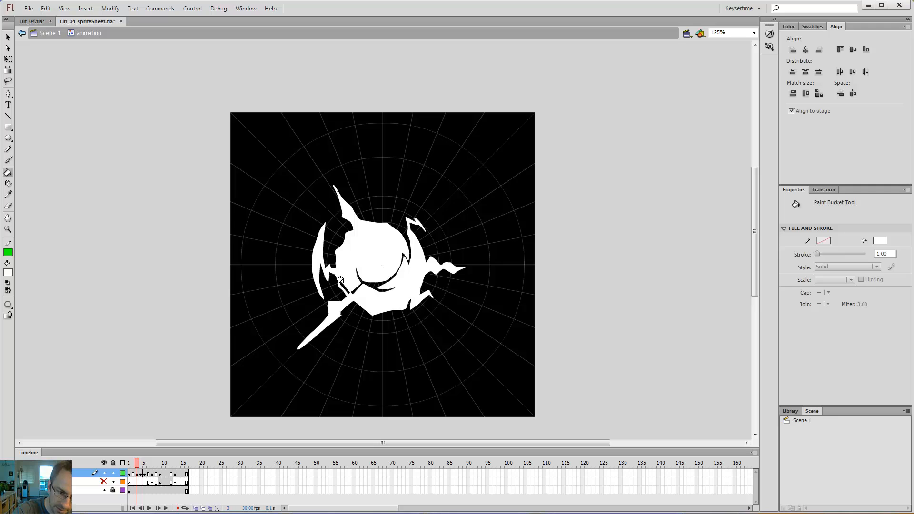
# Step back and forth through the first few frames to check how the ball changes between them.
pyautogui.press('b')
pyautogui.press(',')
pyautogui.press(',')
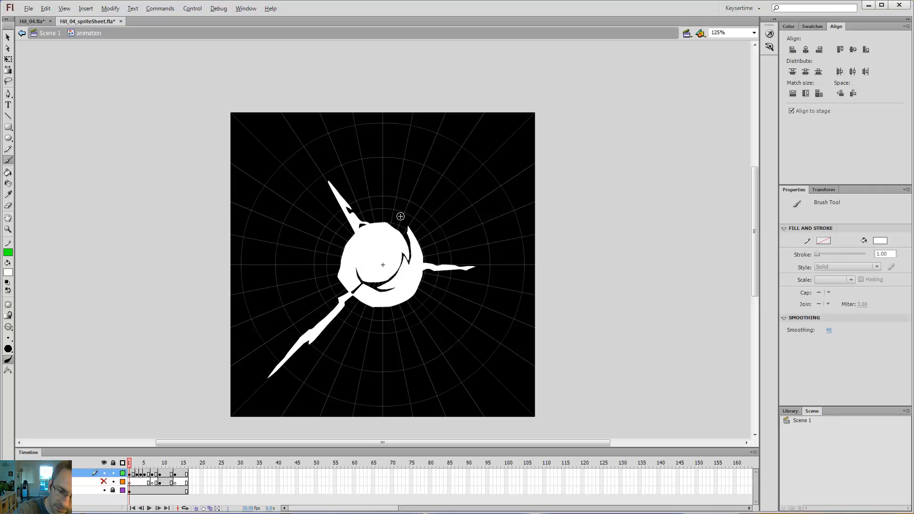
pyautogui.press('.')
pyautogui.press('.')
pyautogui.press('.')
pyautogui.press(',')
pyautogui.press(',')
pyautogui.press(',')
# Try lassoing the ball's centre in frame 1, rotating it about the stage centre and erasing along its edge.
pyautogui.press('l')
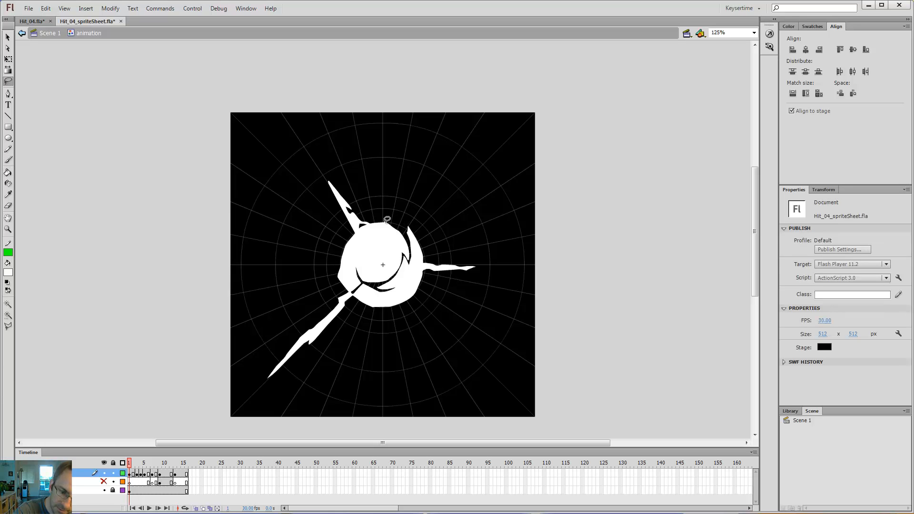
pyautogui.moveTo(387, 221)
pyautogui.mouseDown()
pyautogui.moveTo(347, 263)
pyautogui.moveTo(347, 286)
pyautogui.moveTo(368, 298)
pyautogui.moveTo(396, 297)
pyautogui.moveTo(413, 275)
pyautogui.moveTo(416, 234)
pyautogui.mouseUp()
pyautogui.moveTo(385, 206); pyautogui.dragTo(386, 212)
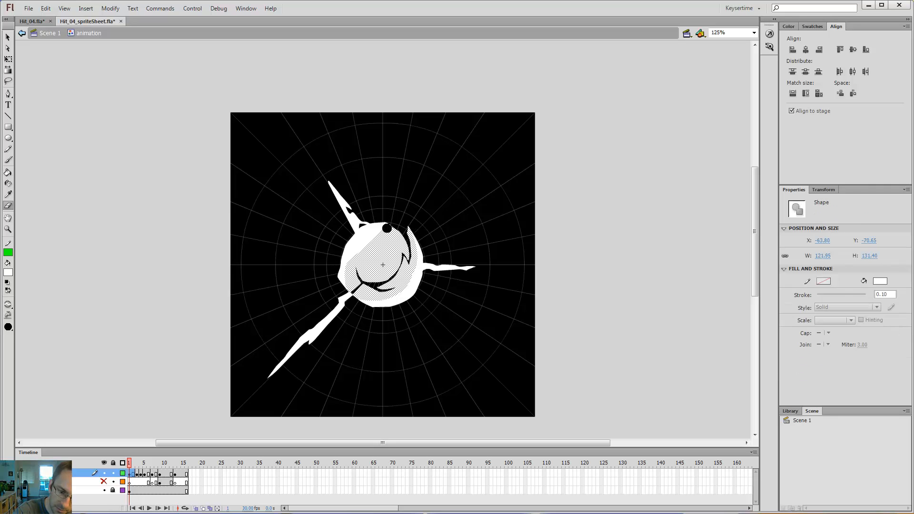
pyautogui.press('q')
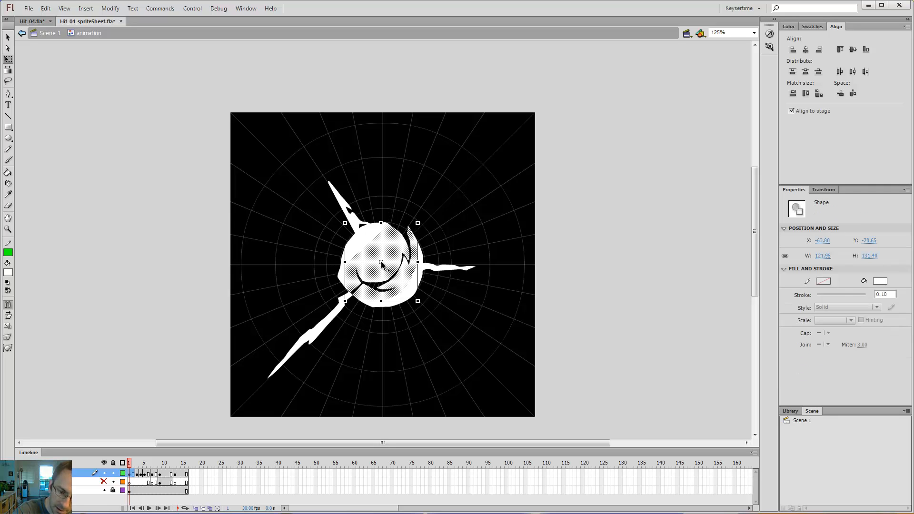
pyautogui.moveTo(381, 263); pyautogui.dragTo(383, 266)
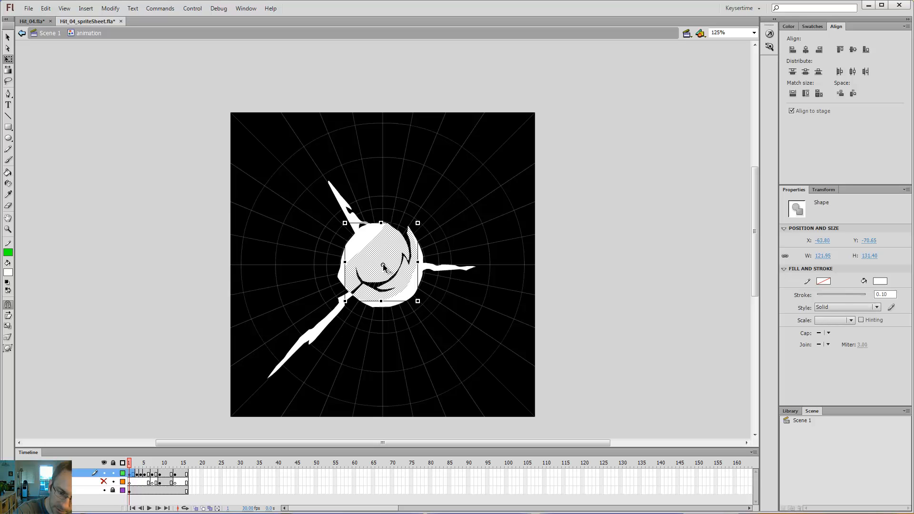
pyautogui.moveTo(427, 224)
pyautogui.mouseDown()
pyautogui.moveTo(432, 244)
pyautogui.moveTo(420, 231)
pyautogui.mouseUp()
pyautogui.click(428, 219)
pyautogui.press('e')
pyautogui.moveTo(427, 247); pyautogui.dragTo(419, 233)
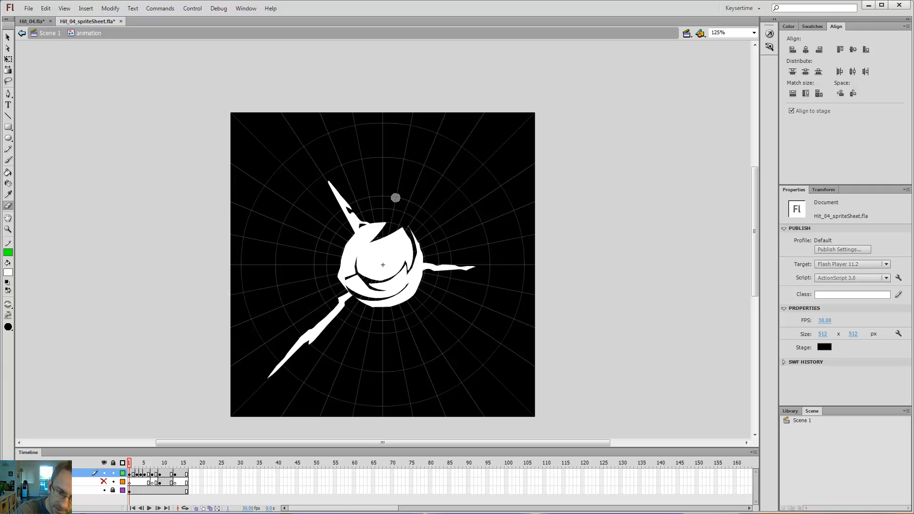
# Step through the frames repeatedly and play the animation to examine the motion with the rotated centre.
pyautogui.press('b')
pyautogui.press('.')
pyautogui.press('.')
pyautogui.press('.')
pyautogui.press('.')
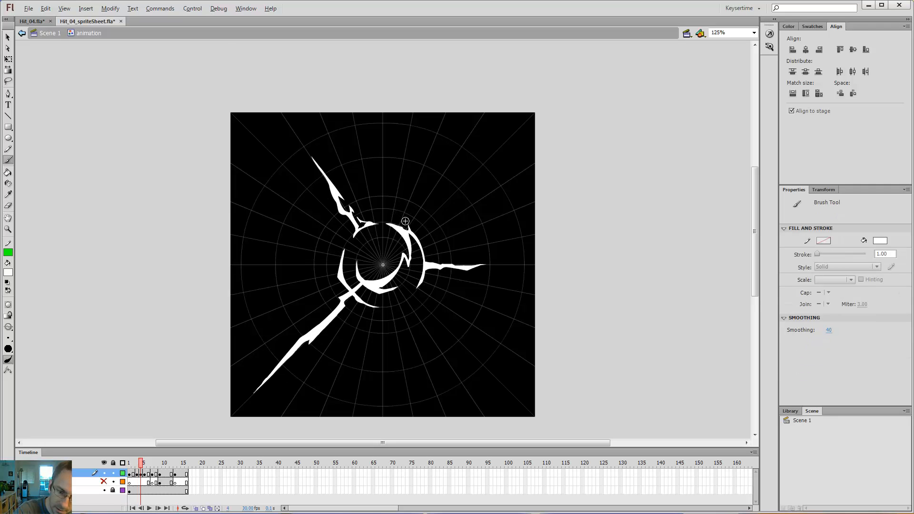
pyautogui.press('.')
pyautogui.press('.')
pyautogui.press('.')
pyautogui.press('.')
pyautogui.press('.')
pyautogui.press('.')
pyautogui.press('.')
pyautogui.press('.')
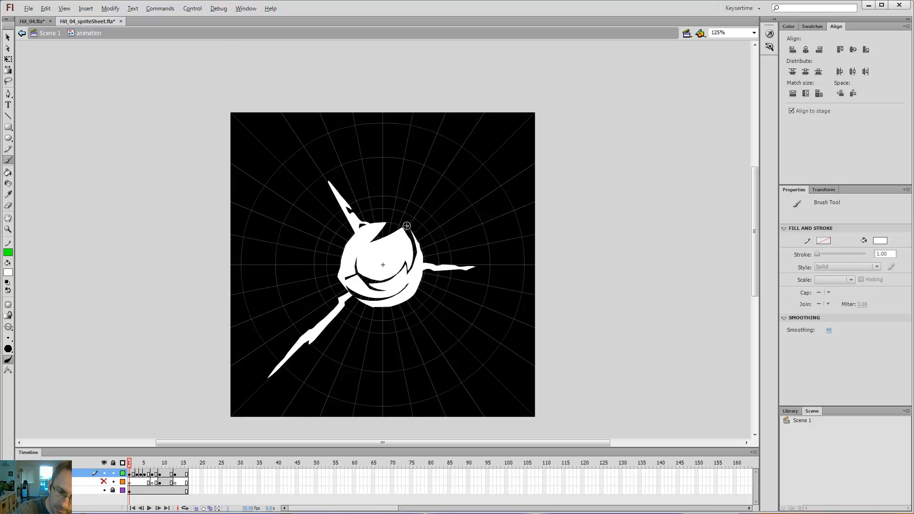
pyautogui.hotkey('shift', ',')
pyautogui.press('.')
pyautogui.press('.')
pyautogui.press(',')
pyautogui.press(',')
pyautogui.press('.')
pyautogui.press('.')
pyautogui.press('.')
pyautogui.press(',')
pyautogui.press(',')
pyautogui.press(',')
pyautogui.press('.')
pyautogui.press('.')
pyautogui.press(',')
pyautogui.press(',')
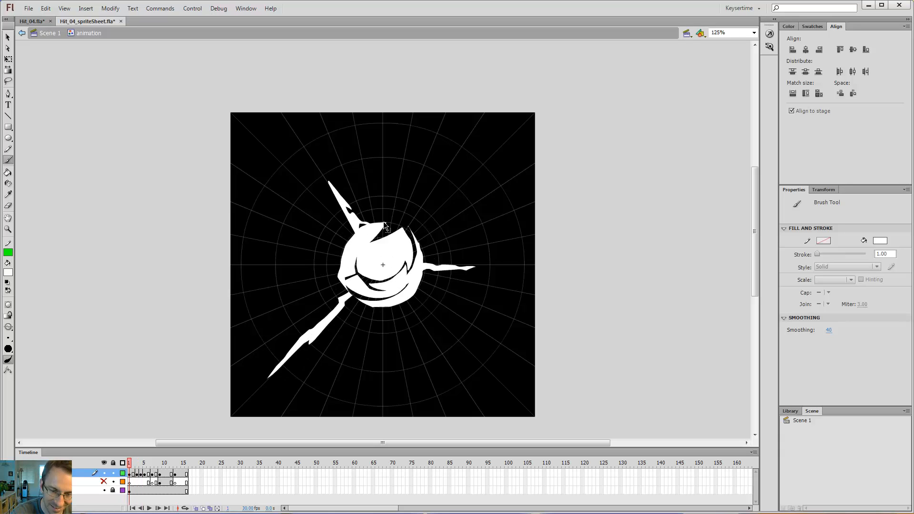
pyautogui.press('Return')
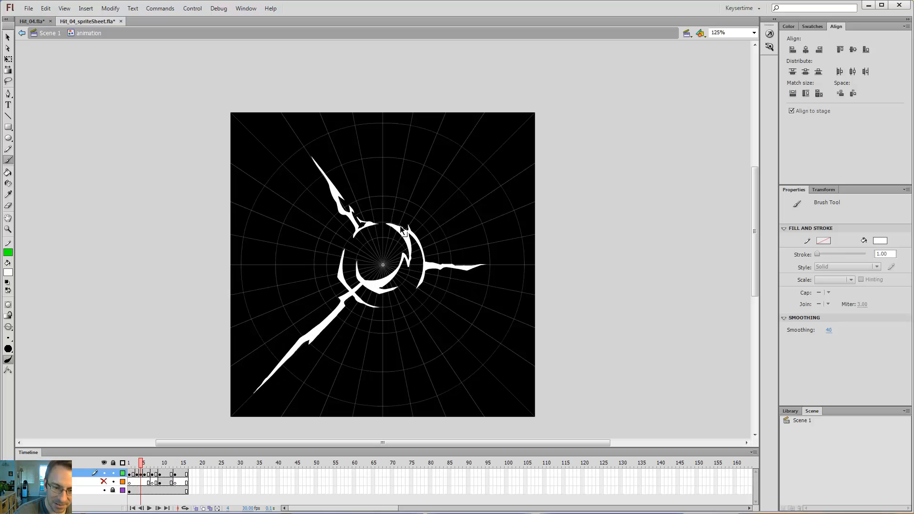
# Undo the rotation and erasing of the ball's centre in frame 1 and clear the selection.
pyautogui.hotkey('ctrl', 'z')
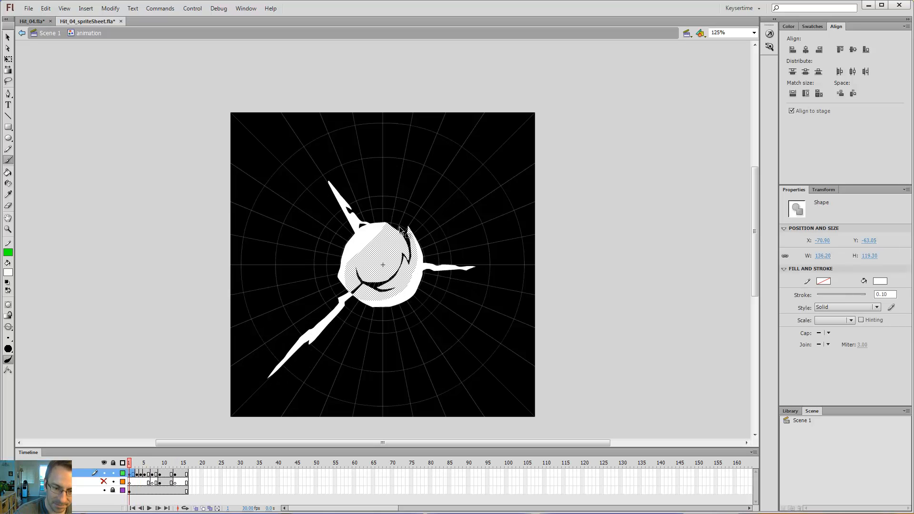
pyautogui.keyDown('ctrl'); pyautogui.click(405, 204); pyautogui.keyUp('ctrl')
pyautogui.press('z')
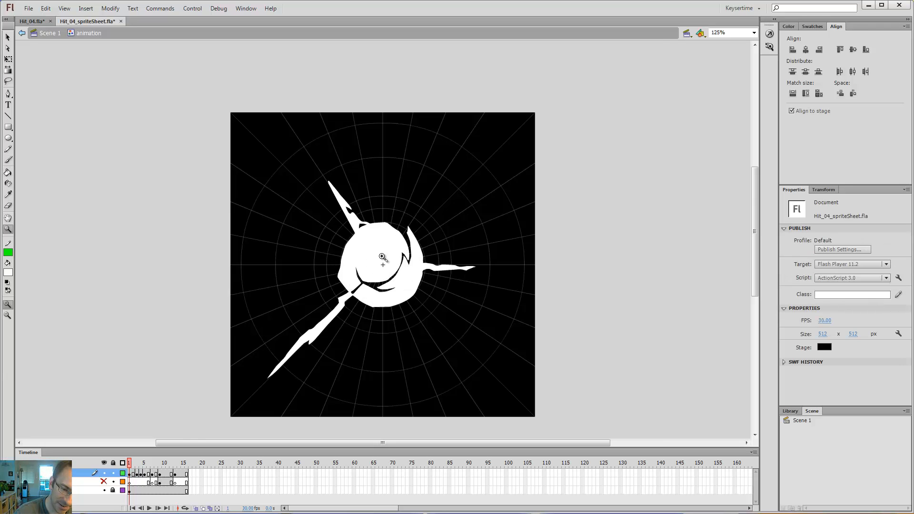
# Erase a curved band through the white ball in frame 1 and delete the pieces it encloses.
pyautogui.click(395, 240)
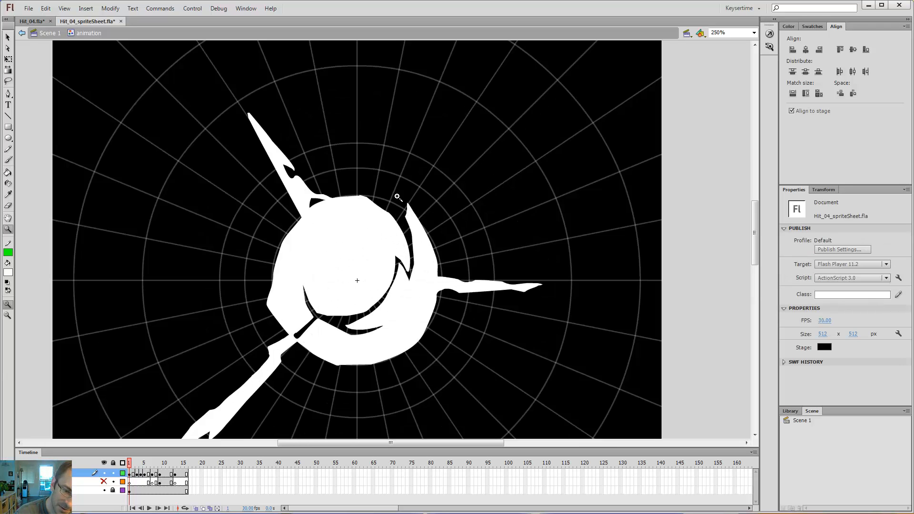
pyautogui.press('e')
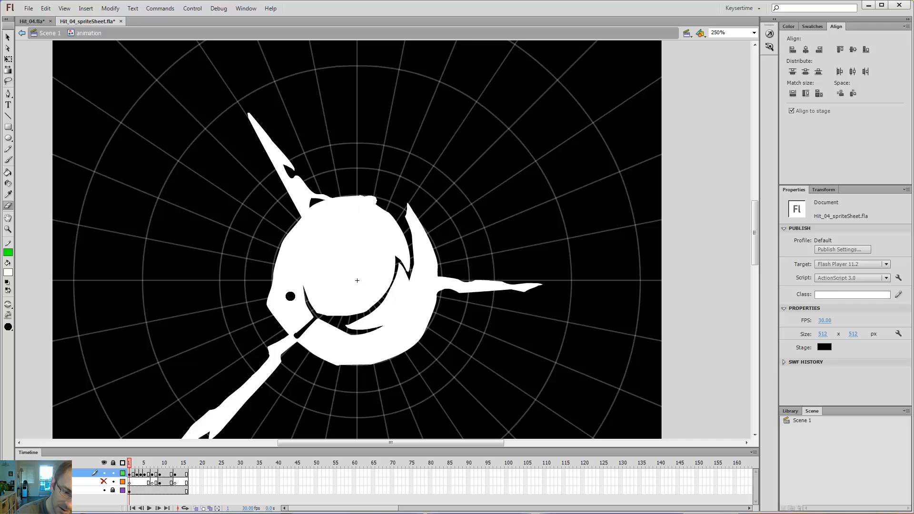
pyautogui.moveTo(326, 344)
pyautogui.mouseDown()
pyautogui.moveTo(378, 347)
pyautogui.moveTo(415, 315)
pyautogui.moveTo(419, 244)
pyautogui.moveTo(392, 191)
pyautogui.mouseUp()
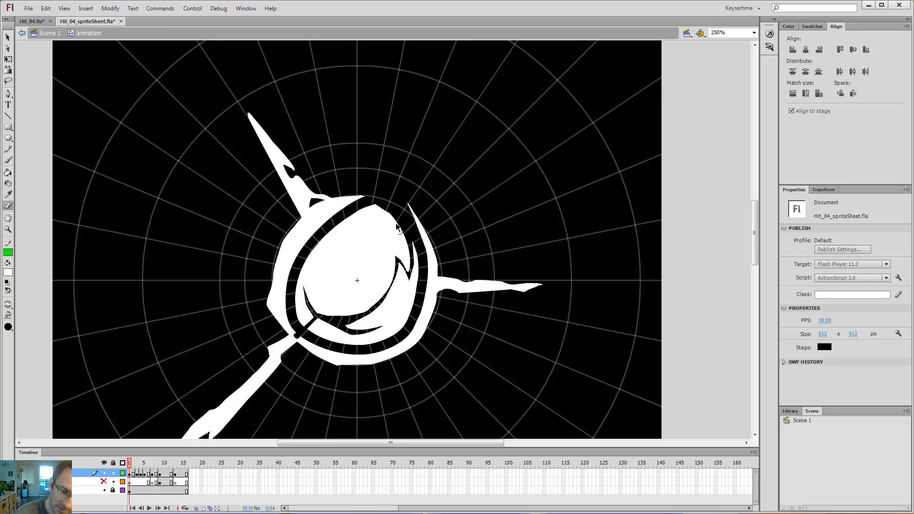
pyautogui.press('v')
pyautogui.click(393, 248)
pyautogui.press('Delete')
pyautogui.click(401, 286)
pyautogui.press('Delete')
pyautogui.press('Return')
pyautogui.press('Return')
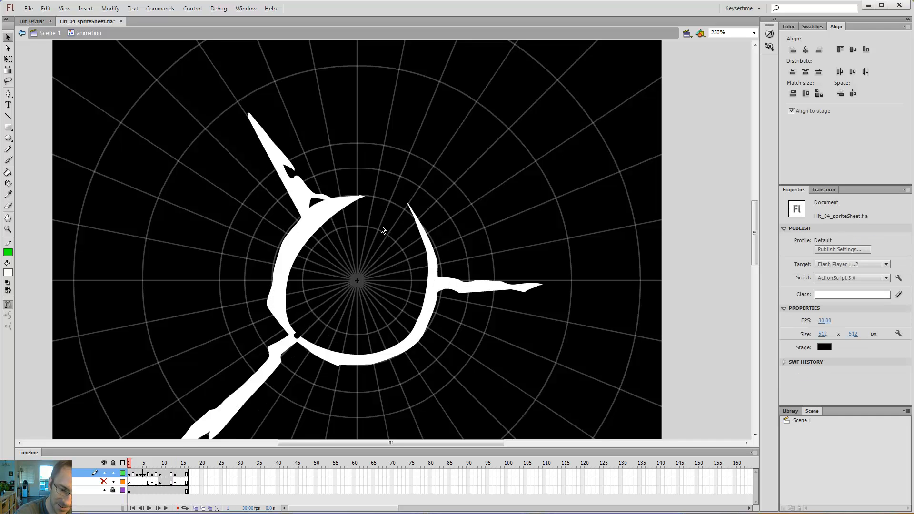
# With onion skinning on, brush a rounded core and jagged-tipped swirl inside frame 1's ring and fill the outlined areas white.
pyautogui.press('.')
pyautogui.click(195, 508)
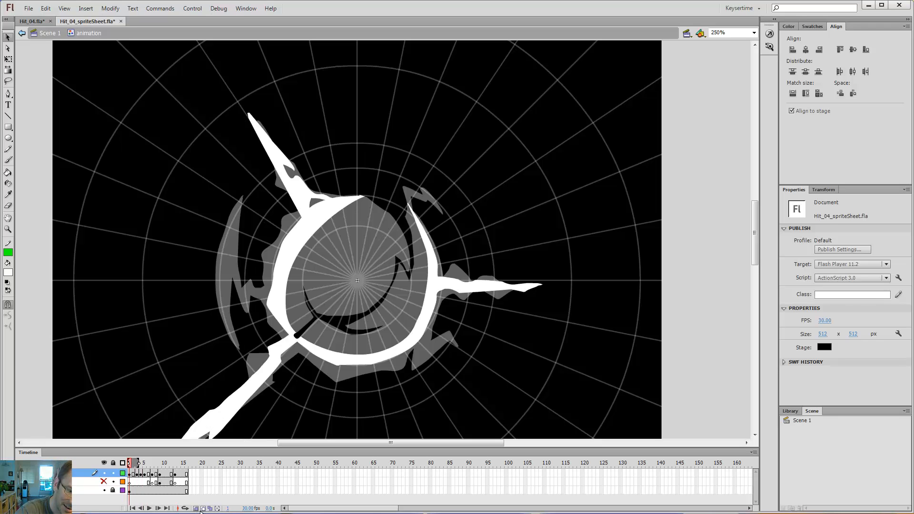
pyautogui.press('b')
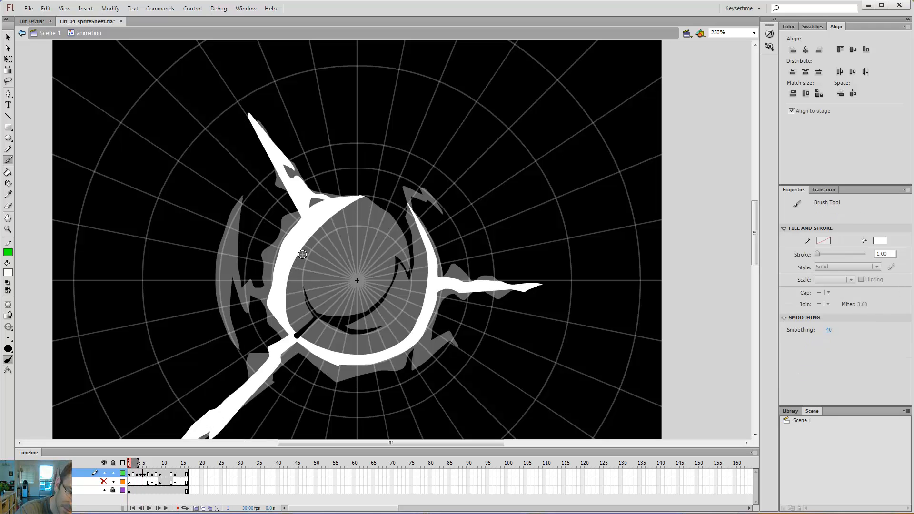
pyautogui.moveTo(312, 246); pyautogui.dragTo(305, 301)
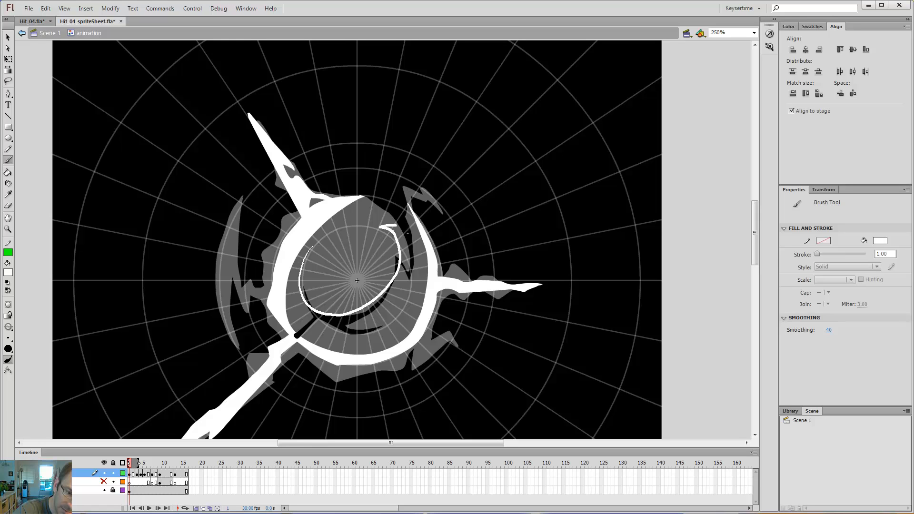
pyautogui.press('e')
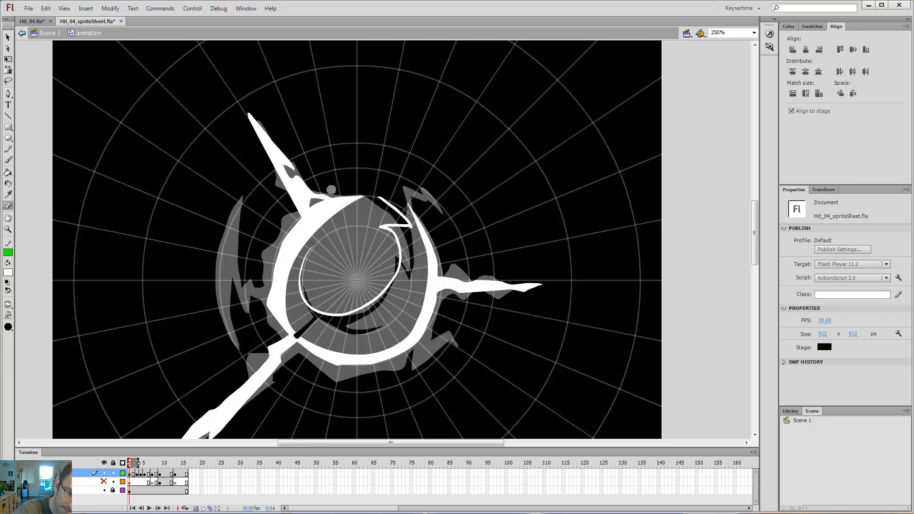
pyautogui.press('b')
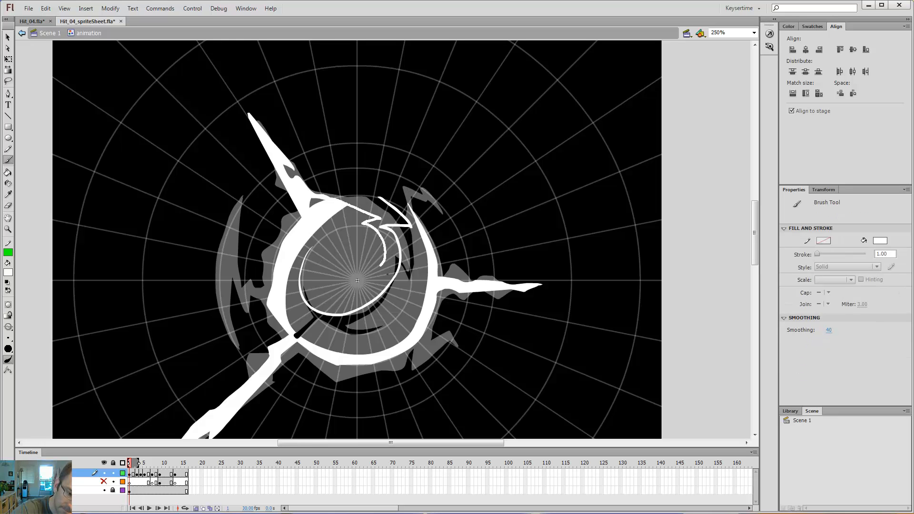
pyautogui.moveTo(387, 274); pyautogui.dragTo(329, 293)
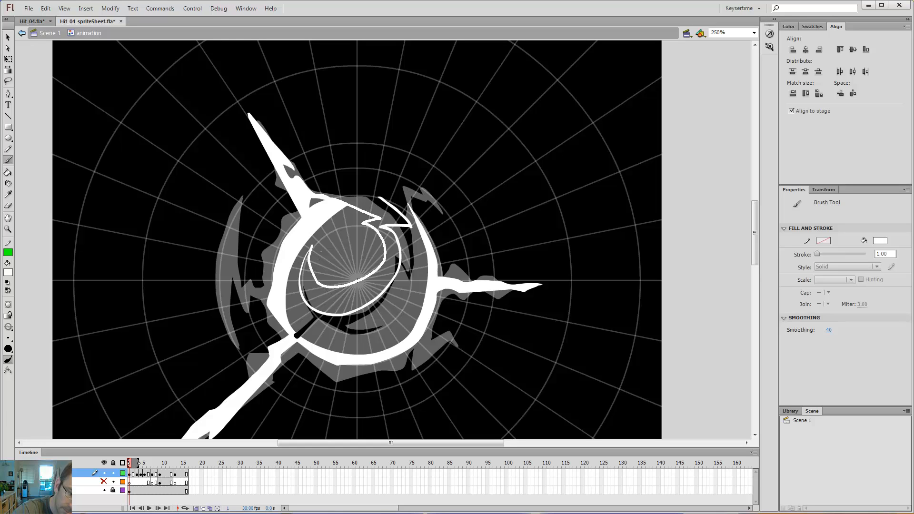
pyautogui.moveTo(320, 251); pyautogui.dragTo(325, 243)
pyautogui.moveTo(387, 204); pyautogui.dragTo(418, 218)
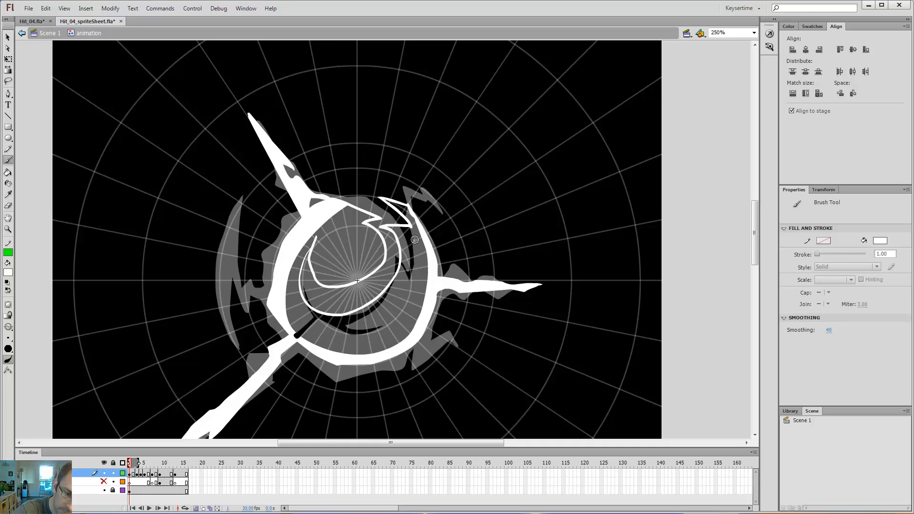
pyautogui.press('k')
pyautogui.click(414, 236)
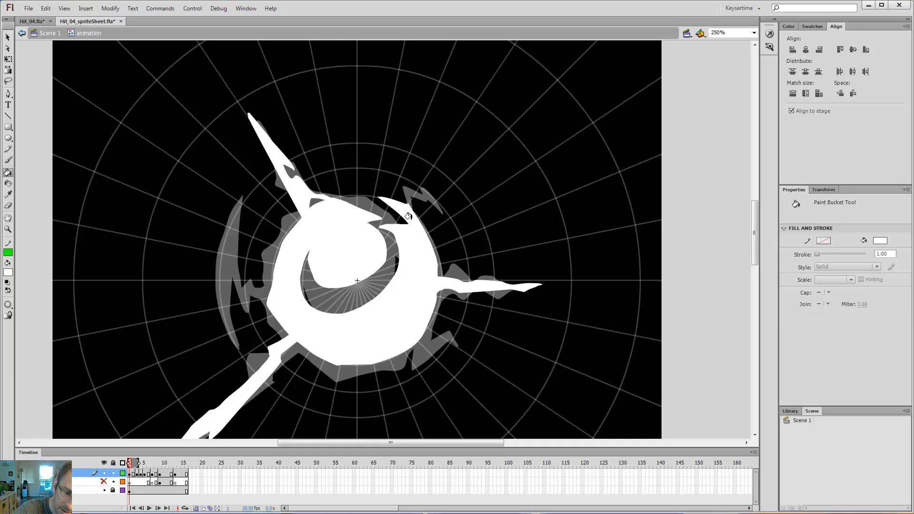
# Step back and forth through the opening frames and test the movie to check the motion of the redrawn ball.
pyautogui.press('.')
pyautogui.press('.')
pyautogui.press('.')
pyautogui.press(',')
pyautogui.press(',')
pyautogui.press(',')
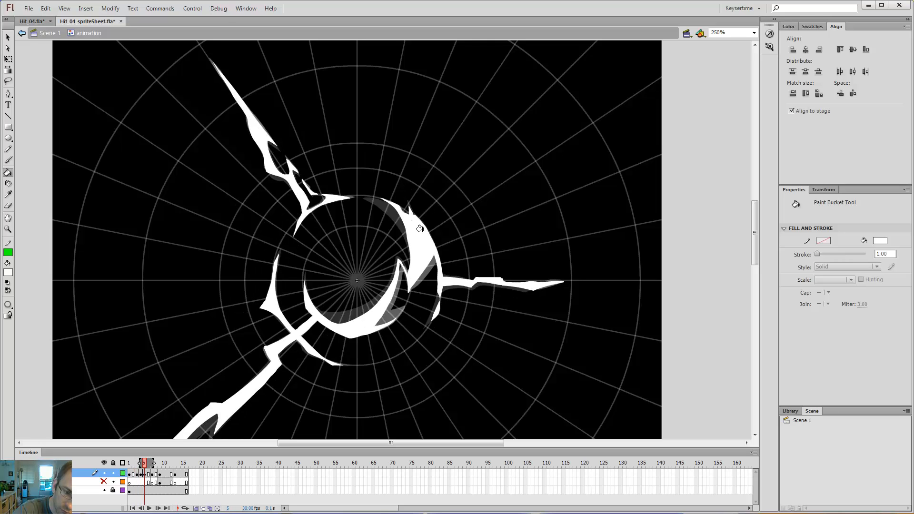
pyautogui.press('.')
pyautogui.press('.')
pyautogui.press('.')
pyautogui.press('.')
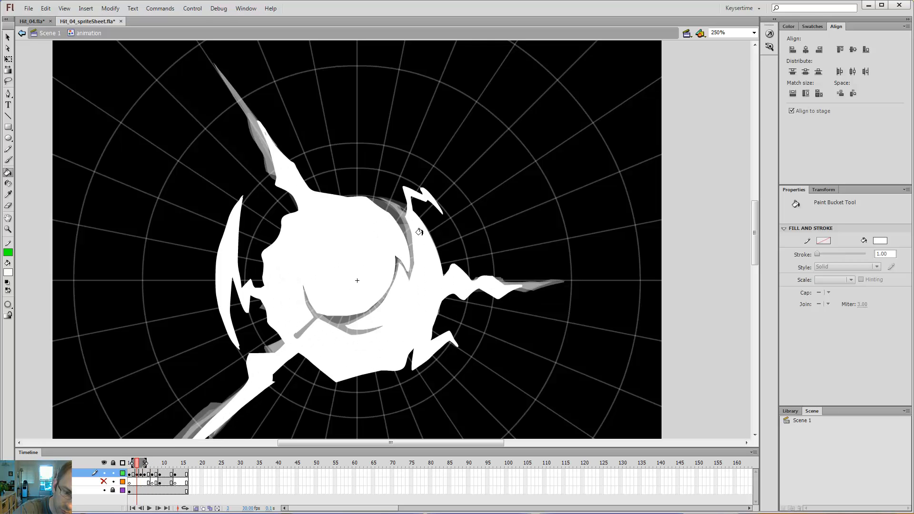
pyautogui.press(',')
pyautogui.press(',')
pyautogui.press('.')
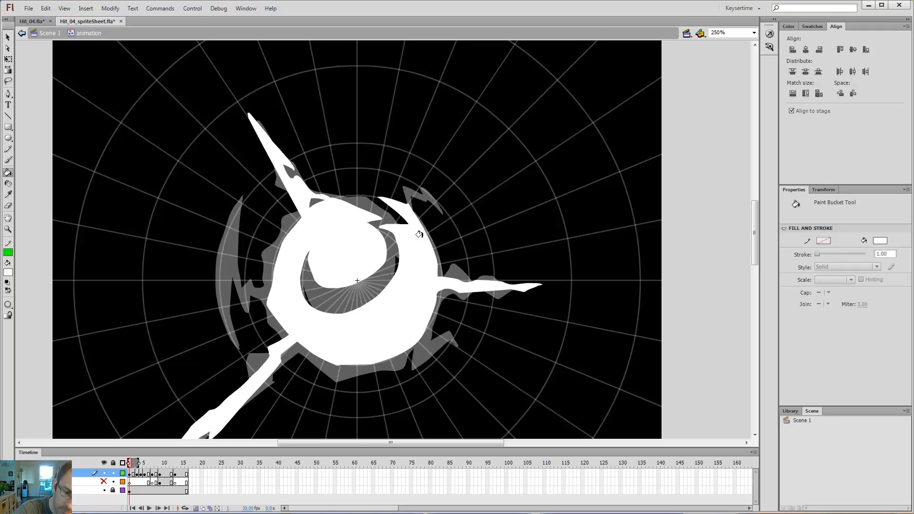
pyautogui.press(',')
pyautogui.press('l')
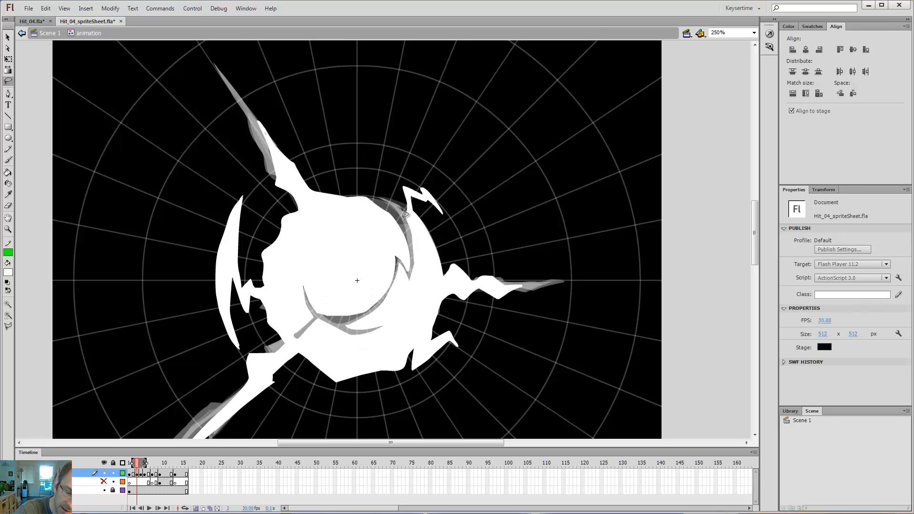
pyautogui.press('.')
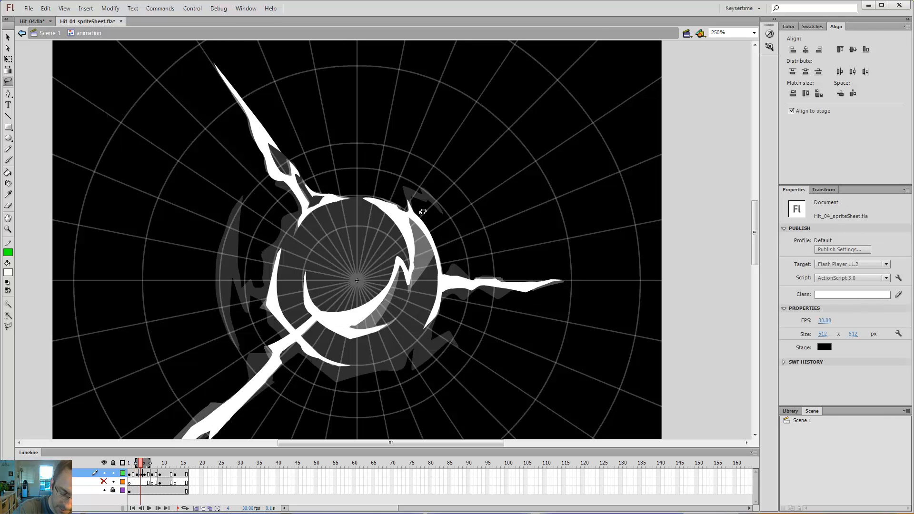
pyautogui.hotkey('ctrl', 'Return')
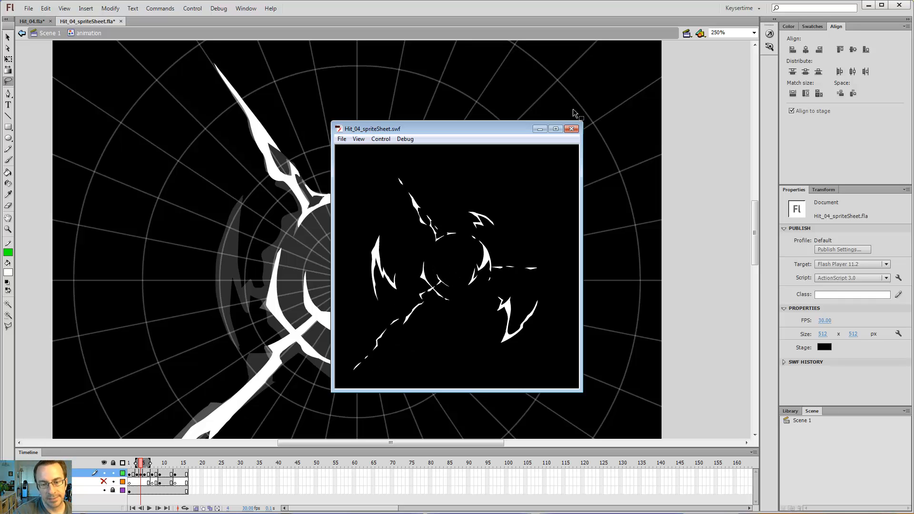
pyautogui.click(572, 129)
# In frame 5, lasso the outer ring fragments and scale them down around the stage centre to about 140 px wide and high.
pyautogui.moveTo(144, 458)
pyautogui.mouseDown()
pyautogui.moveTo(149, 469)
pyautogui.moveTo(135, 470)
pyautogui.moveTo(153, 471)
pyautogui.moveTo(144, 470)
pyautogui.mouseUp()
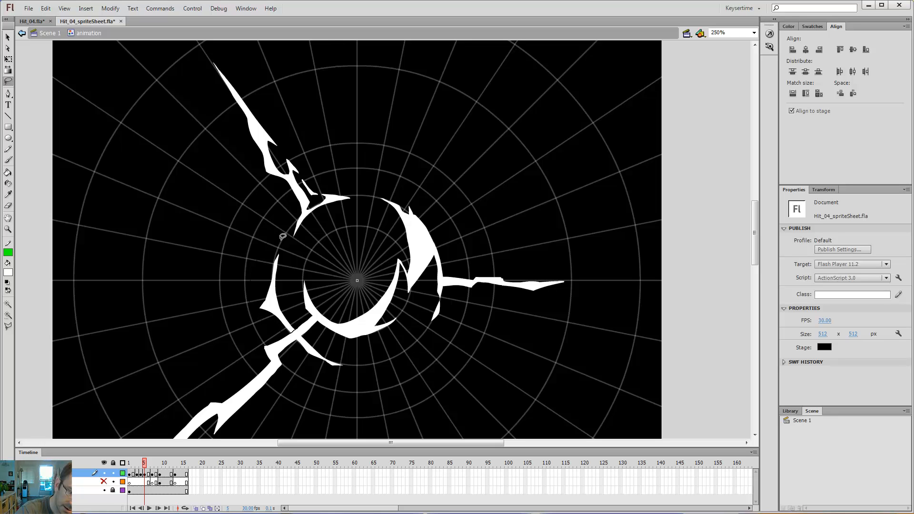
pyautogui.moveTo(293, 303); pyautogui.dragTo(301, 319)
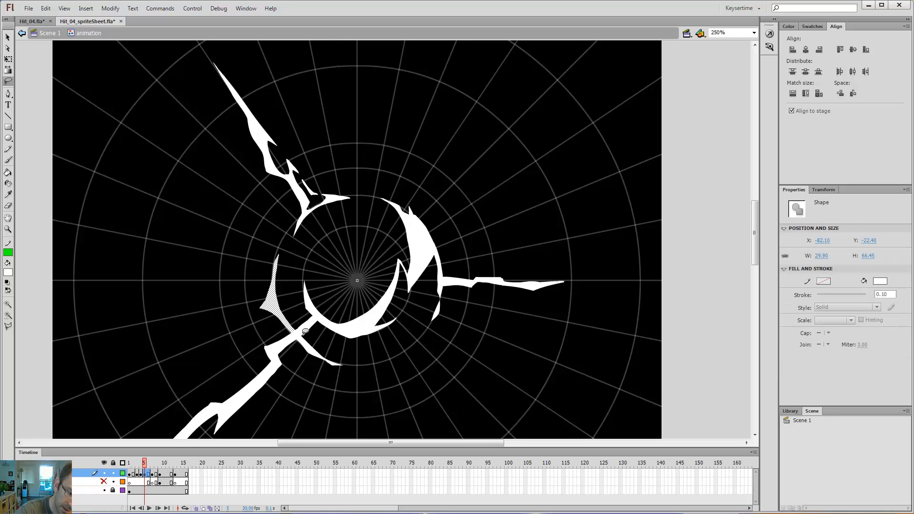
pyautogui.moveTo(347, 350); pyautogui.dragTo(307, 296)
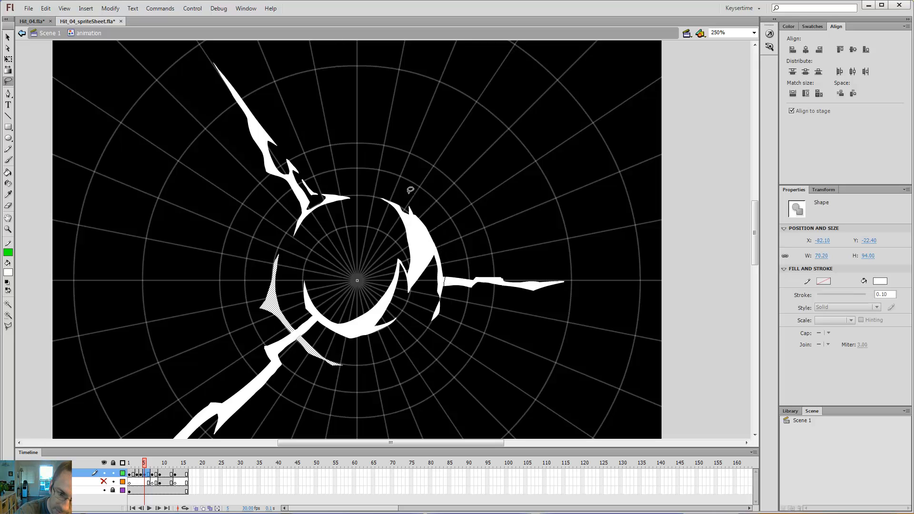
pyautogui.moveTo(406, 207); pyautogui.dragTo(433, 260)
pyautogui.moveTo(442, 325); pyautogui.dragTo(450, 297)
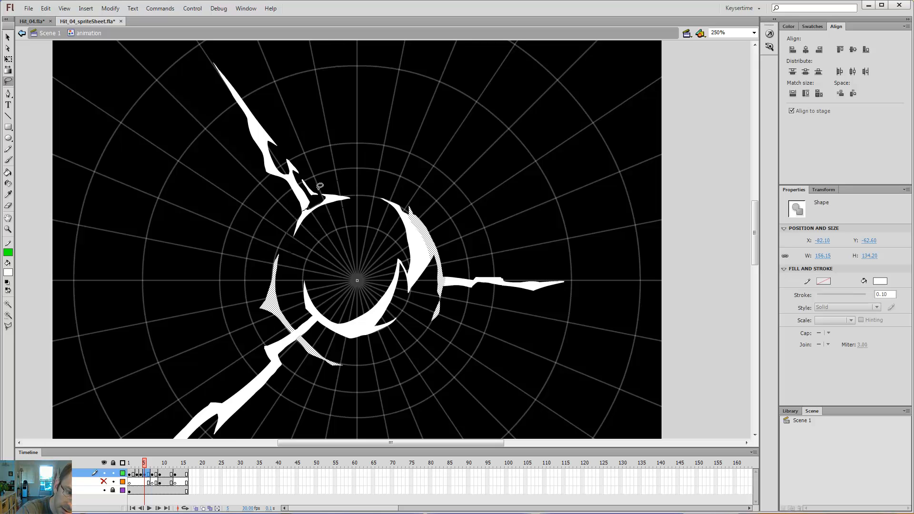
pyautogui.moveTo(320, 193); pyautogui.dragTo(313, 178)
pyautogui.press('v')
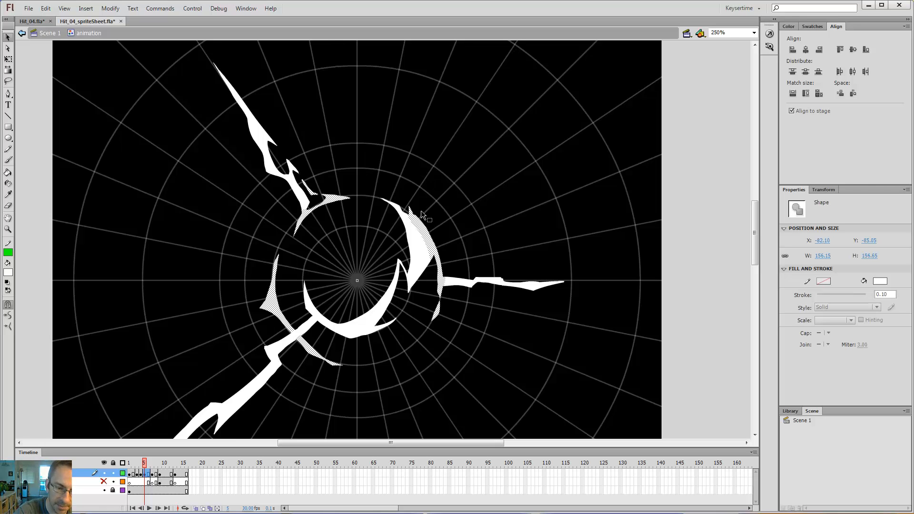
pyautogui.press('q')
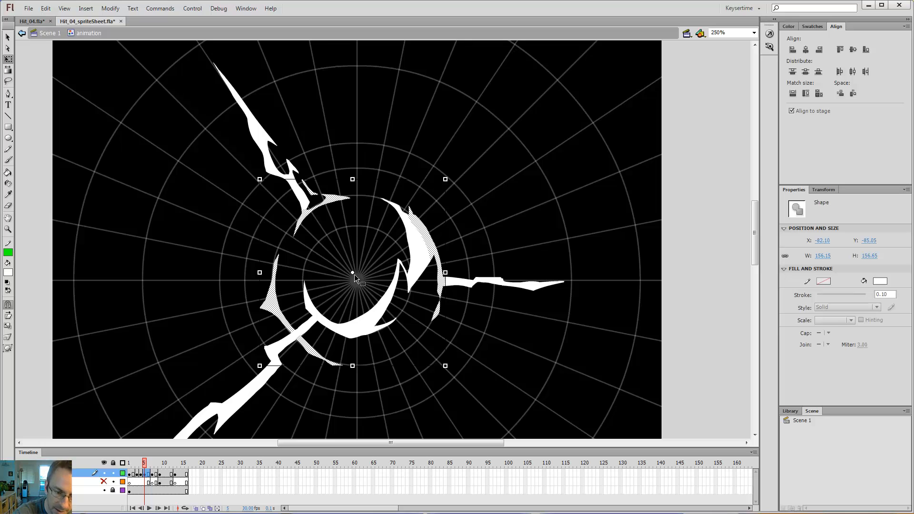
pyautogui.moveTo(352, 272); pyautogui.dragTo(357, 281)
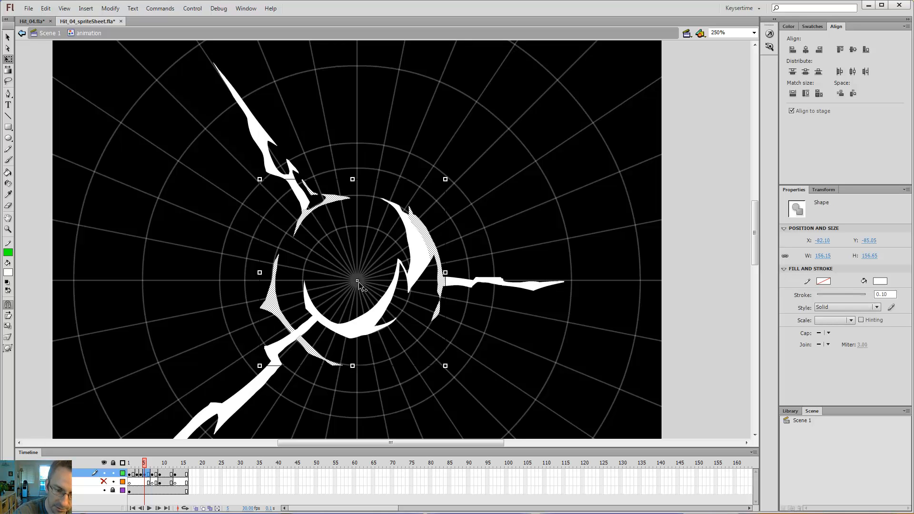
pyautogui.moveTo(445, 179); pyautogui.dragTo(437, 190)
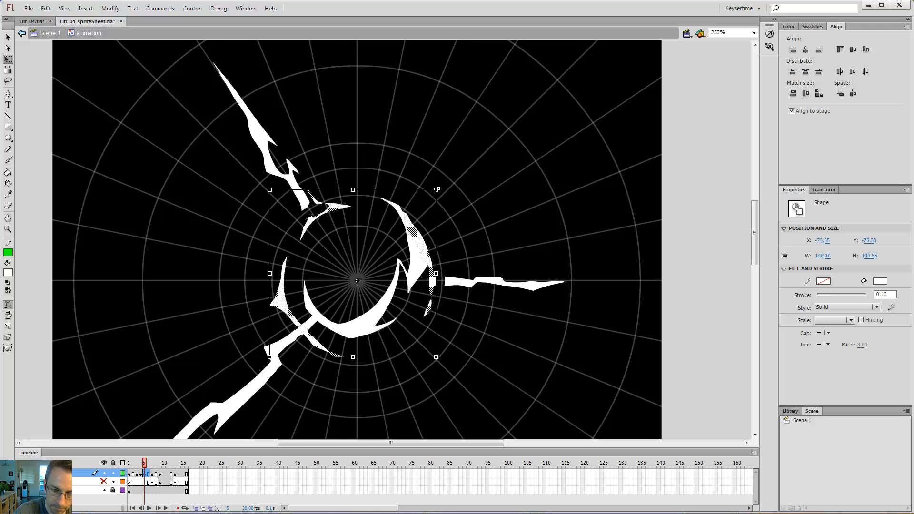
pyautogui.click(452, 215)
# Clean up the upper-left junction and bridge the gap between the shrunken ring and the right-hand bolt in frame 5.
pyautogui.press('b')
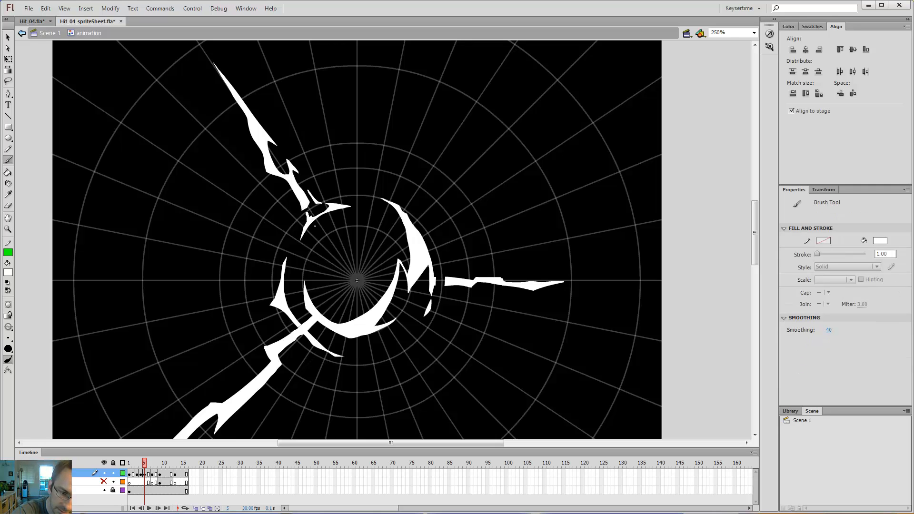
pyautogui.moveTo(319, 225); pyautogui.dragTo(320, 226)
pyautogui.press('e')
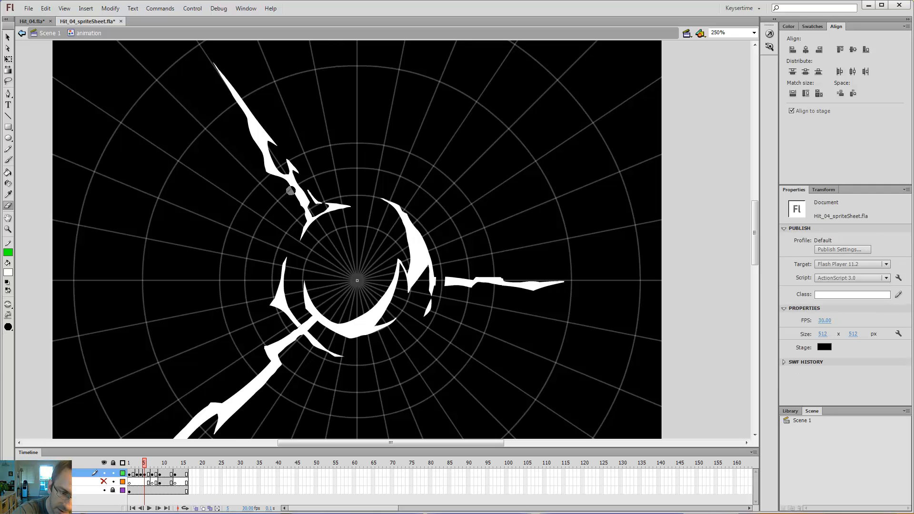
pyautogui.press('b')
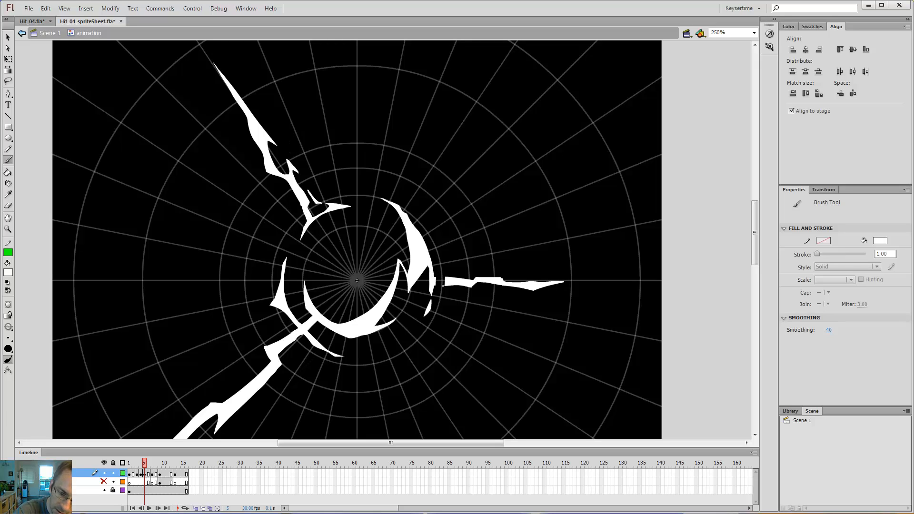
pyautogui.moveTo(443, 284); pyautogui.dragTo(444, 281)
# Step through the neighbouring frames and test the movie to examine the motion with the smaller ring.
pyautogui.press('.')
pyautogui.press('.')
pyautogui.press('.')
pyautogui.press('.')
pyautogui.press(',')
pyautogui.press(',')
pyautogui.press(',')
pyautogui.press(',')
pyautogui.press(',')
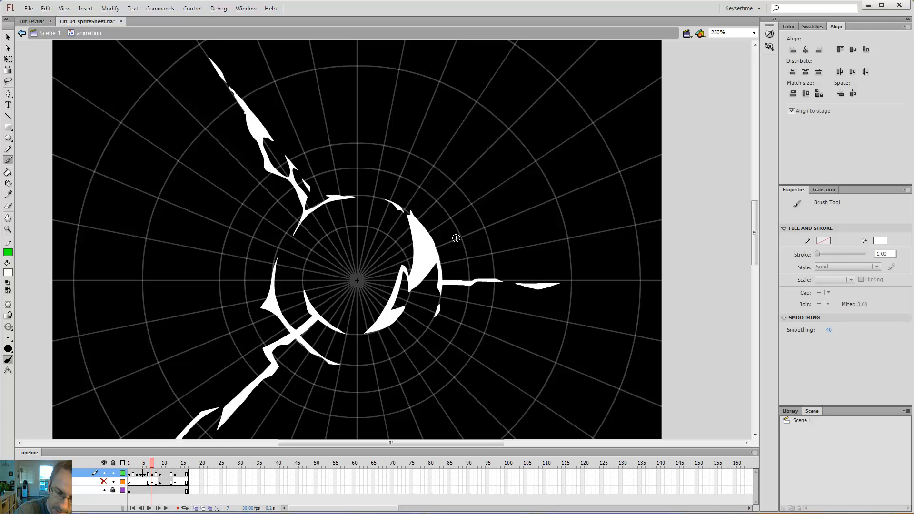
pyautogui.press('.')
pyautogui.press('.')
pyautogui.press('.')
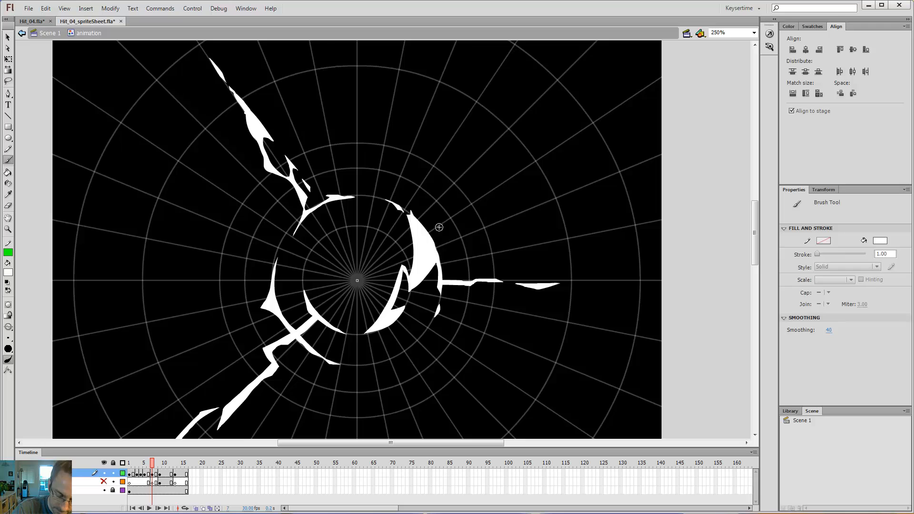
pyautogui.hotkey('ctrl', 'Return')
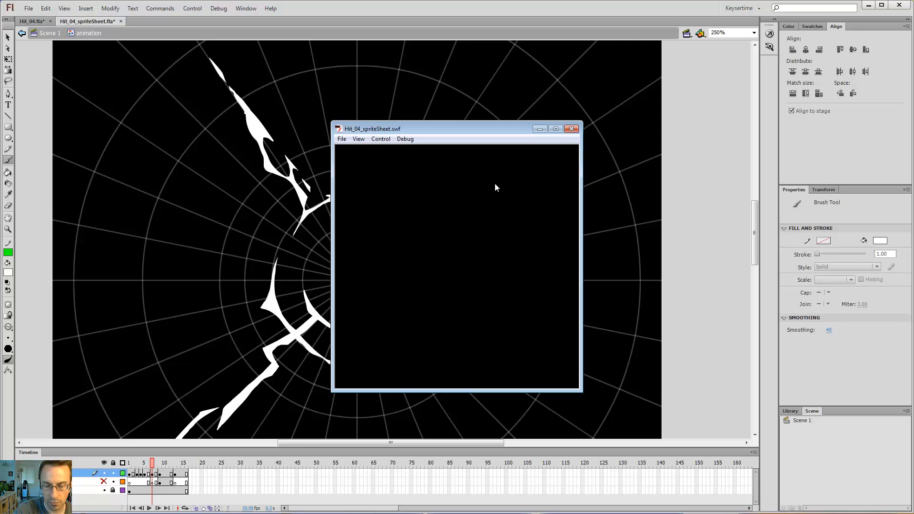
pyautogui.click(571, 129)
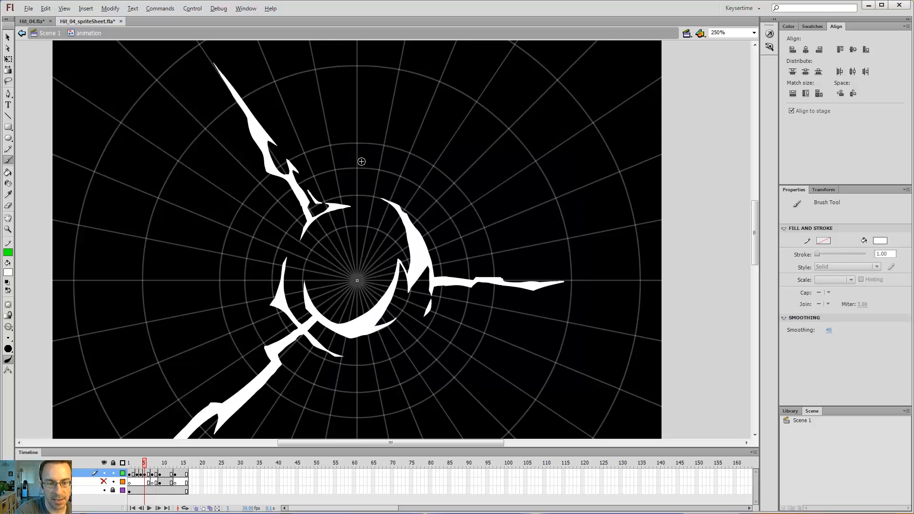
# In frame 7, turn on onion skinning and lasso-select the outer ring fragments around the ball, leaving the bolts unselected.
pyautogui.click(150, 474)
pyautogui.click(196, 507)
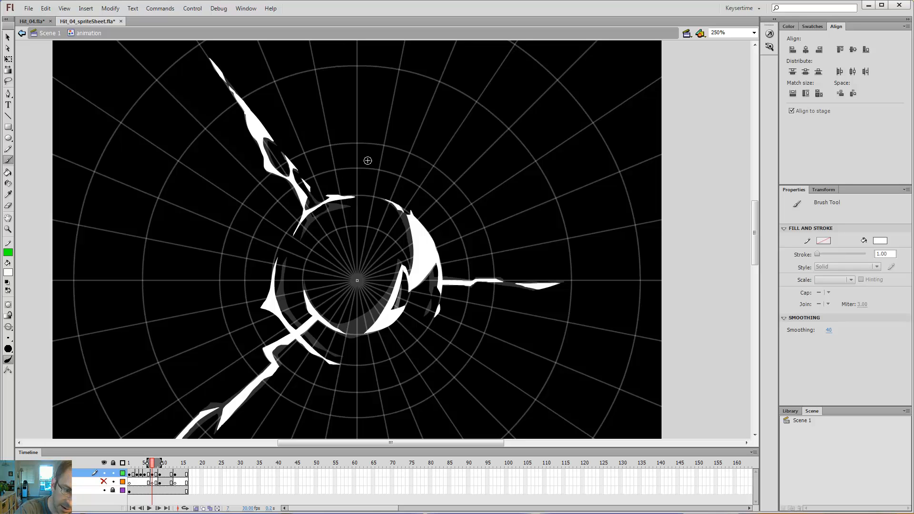
pyautogui.press('l')
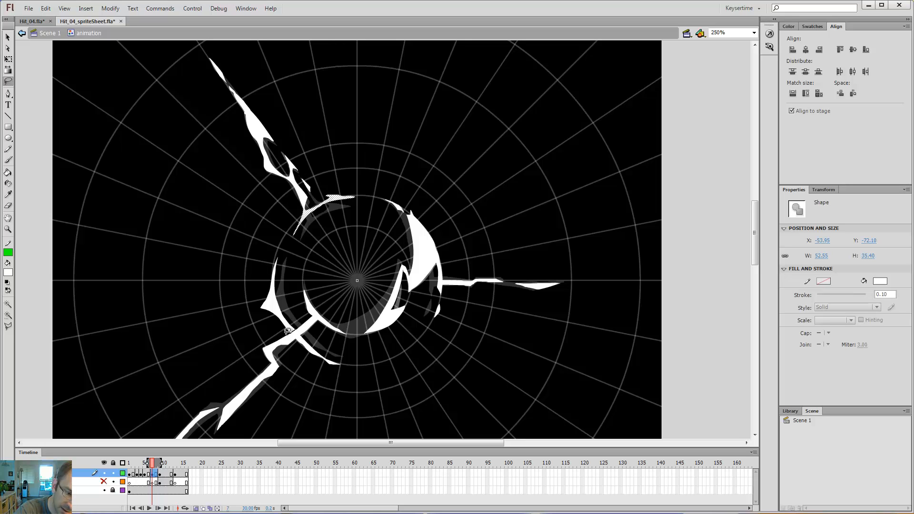
pyautogui.moveTo(261, 248); pyautogui.dragTo(292, 287)
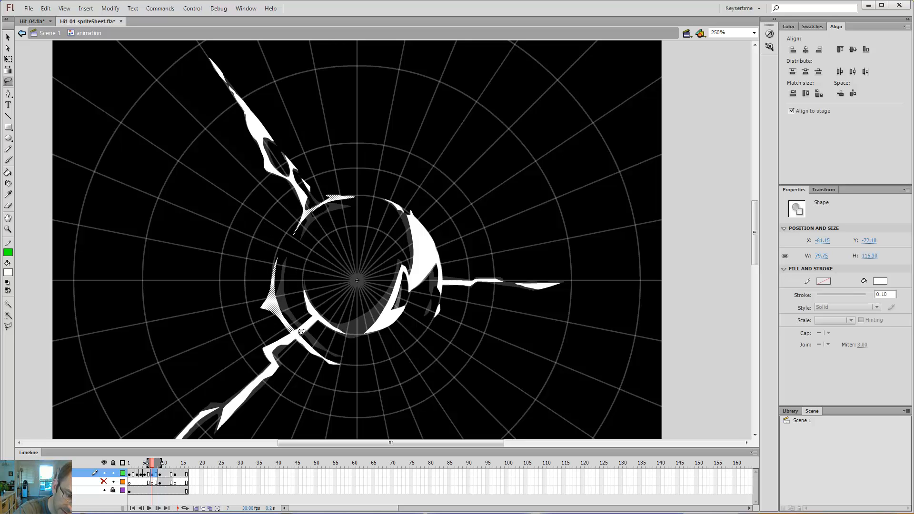
pyautogui.moveTo(301, 332)
pyautogui.mouseDown()
pyautogui.moveTo(316, 366)
pyautogui.moveTo(341, 347)
pyautogui.moveTo(309, 324)
pyautogui.mouseUp()
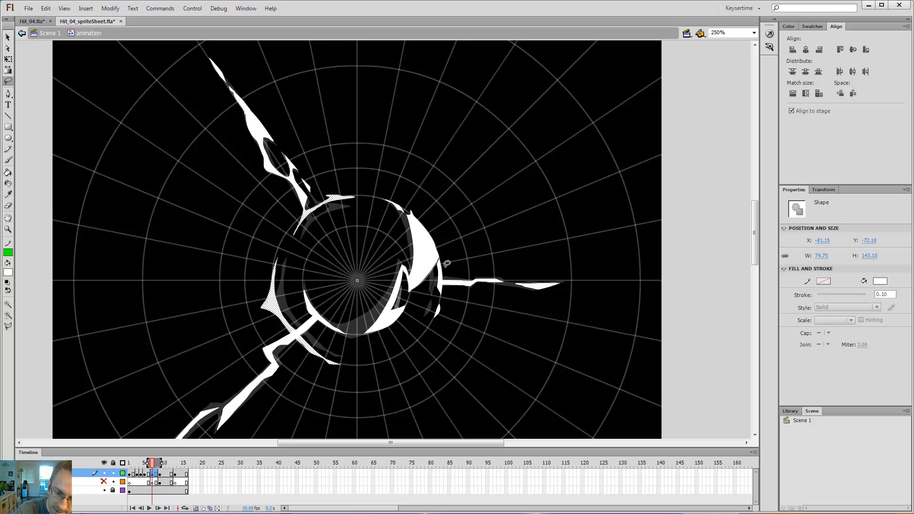
pyautogui.moveTo(425, 319); pyautogui.dragTo(427, 190)
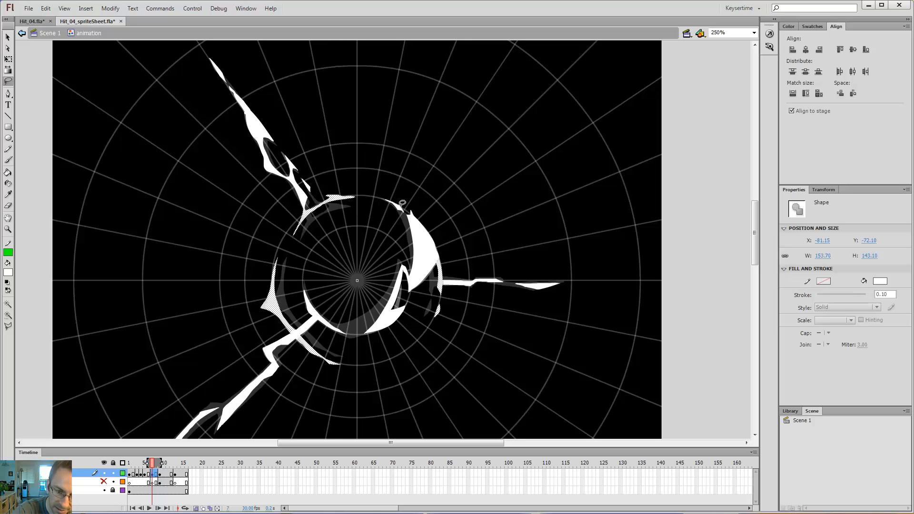
pyautogui.press('v')
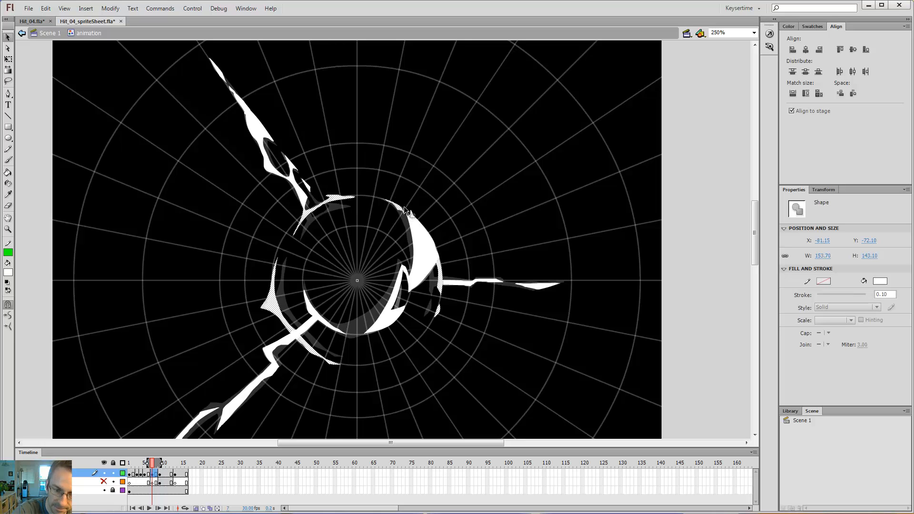
pyautogui.hotkey('ctrl', 'l')
pyautogui.press('l')
pyautogui.moveTo(408, 213)
pyautogui.mouseDown()
pyautogui.moveTo(437, 268)
pyautogui.moveTo(447, 244)
pyautogui.moveTo(412, 193)
pyautogui.mouseUp()
pyautogui.press('v')
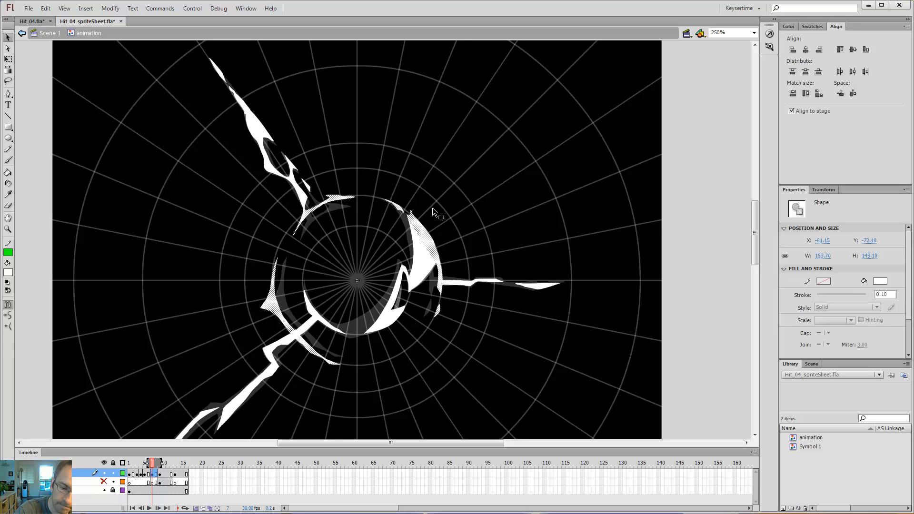
# Scale the selected ring fragments down around the stage centre to about 146 by 136 px and bridge the gaps at the bolt junctions.
pyautogui.press('q')
pyautogui.moveTo(352, 281); pyautogui.dragTo(357, 280)
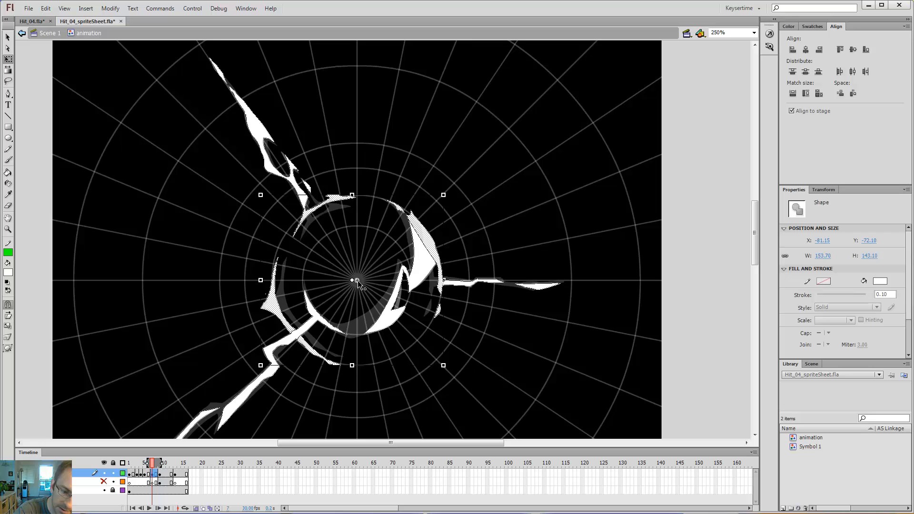
pyautogui.moveTo(444, 194)
pyautogui.mouseDown()
pyautogui.moveTo(434, 204)
pyautogui.moveTo(446, 200)
pyautogui.mouseUp()
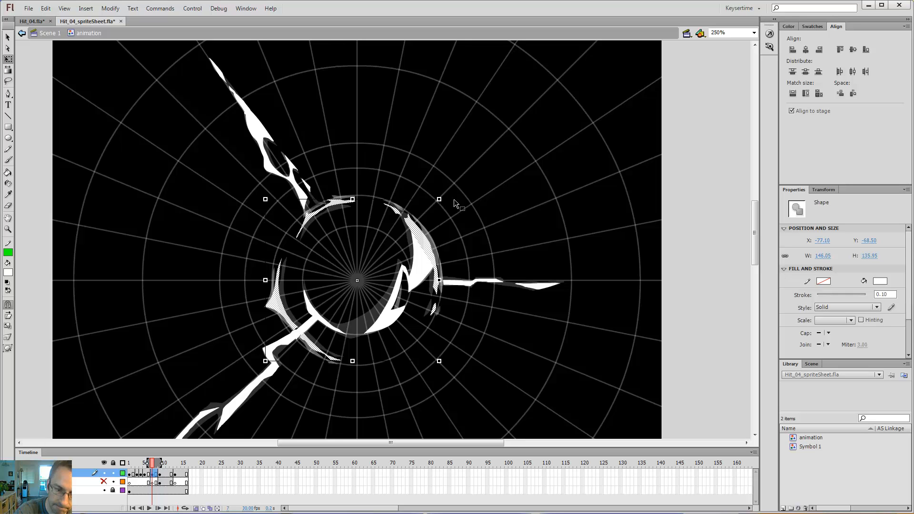
pyautogui.click(454, 200)
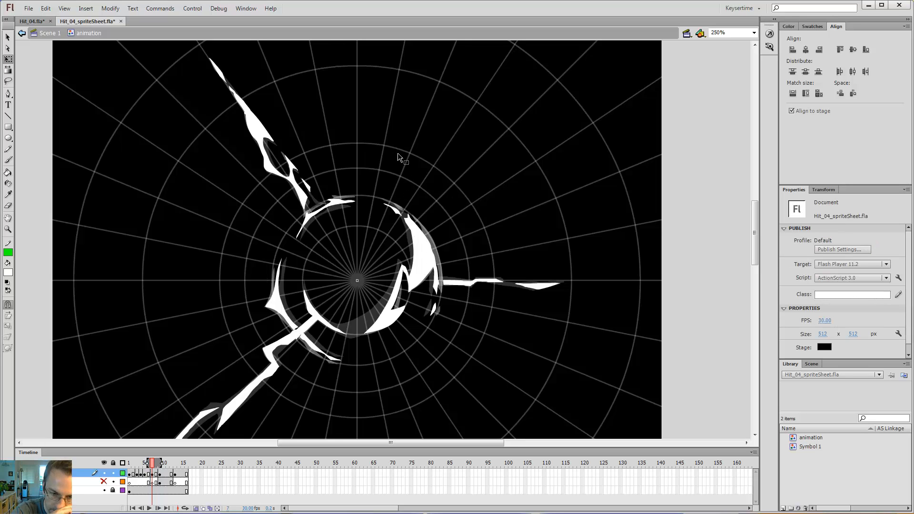
pyautogui.press('b')
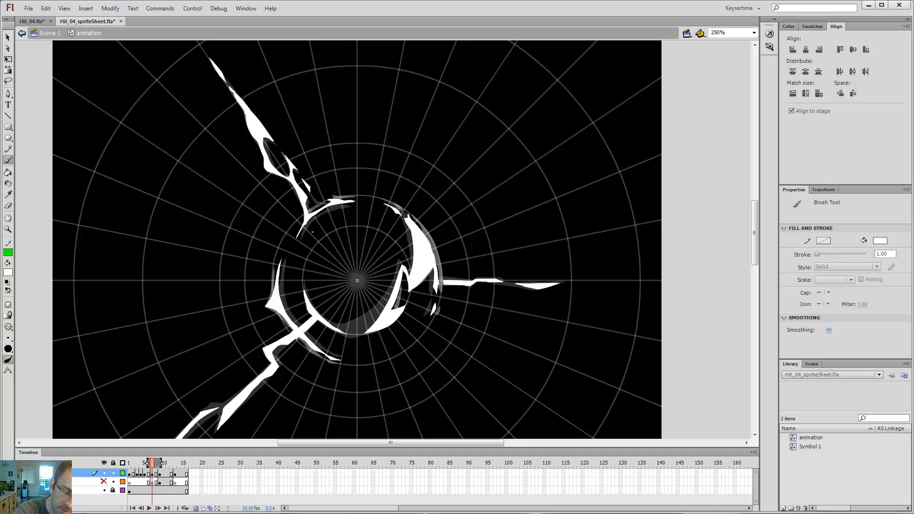
# Compare frame 7 with its neighbours and shift the small fragment at the ring's upper right slightly outward.
pyautogui.press(',')
pyautogui.press(',')
pyautogui.press('.')
pyautogui.press('.')
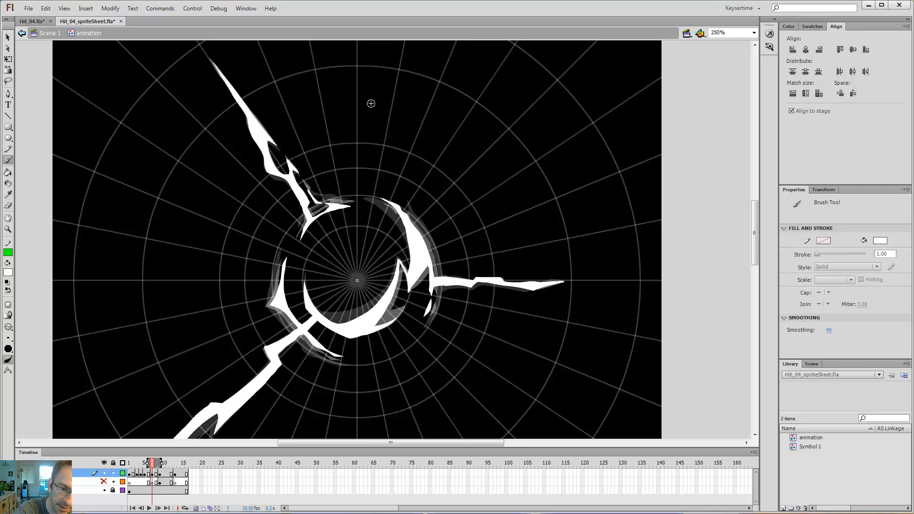
pyautogui.keyDown('ctrl'); pyautogui.click(395, 197); pyautogui.keyUp('ctrl')
pyautogui.press(',')
pyautogui.press(',')
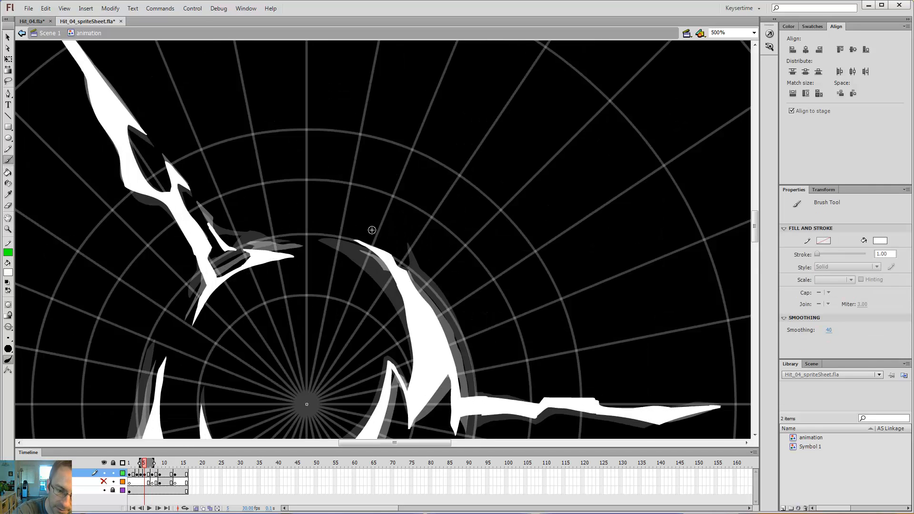
pyautogui.press('.')
pyautogui.press('.')
pyautogui.press('v')
pyautogui.click(388, 257)
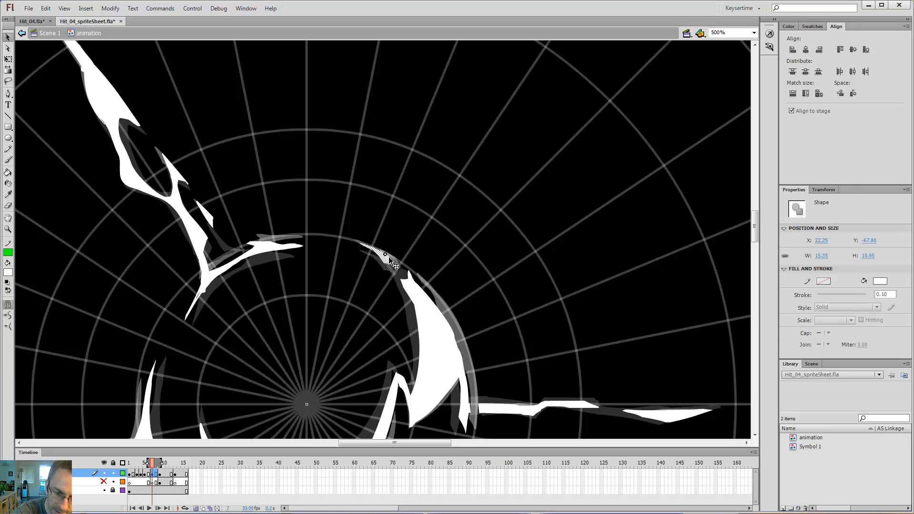
pyautogui.click(388, 207)
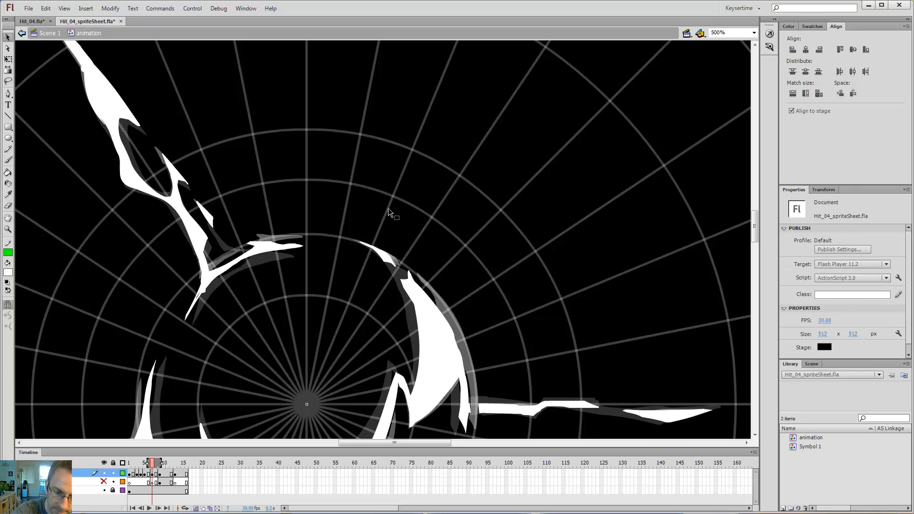
# Step forward to frame 9 and test the movie to check the resized ring's motion.
pyautogui.press('.')
pyautogui.press('.')
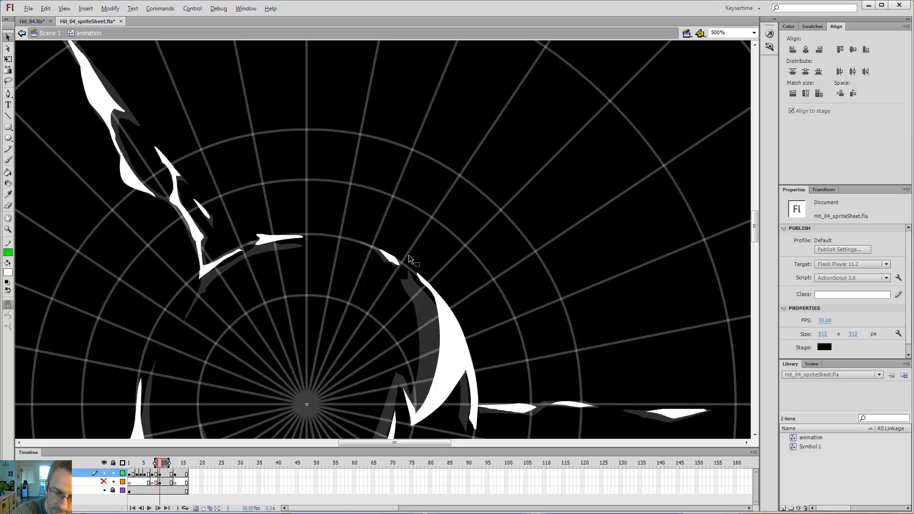
pyautogui.hotkey('ctrl', 'Return')
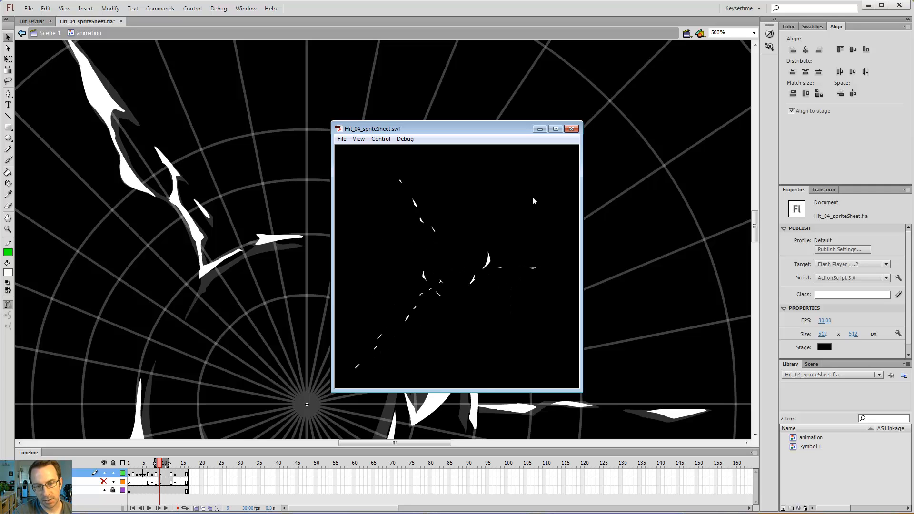
pyautogui.click(571, 129)
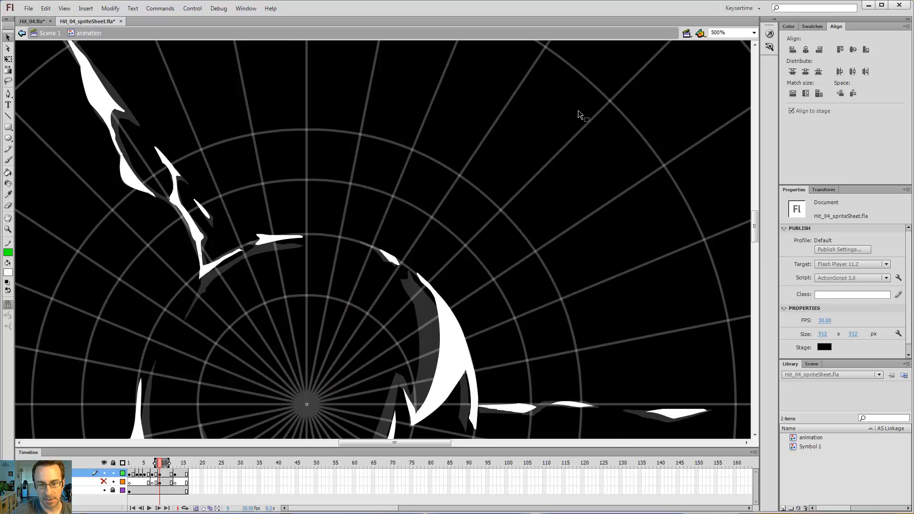
# Select frame 9 of the orange layer, make its outer shards visible and lock the green layer, keeping both layers shown.
pyautogui.hotkey('ctrl', '-')
pyautogui.hotkey('ctrl', '-')
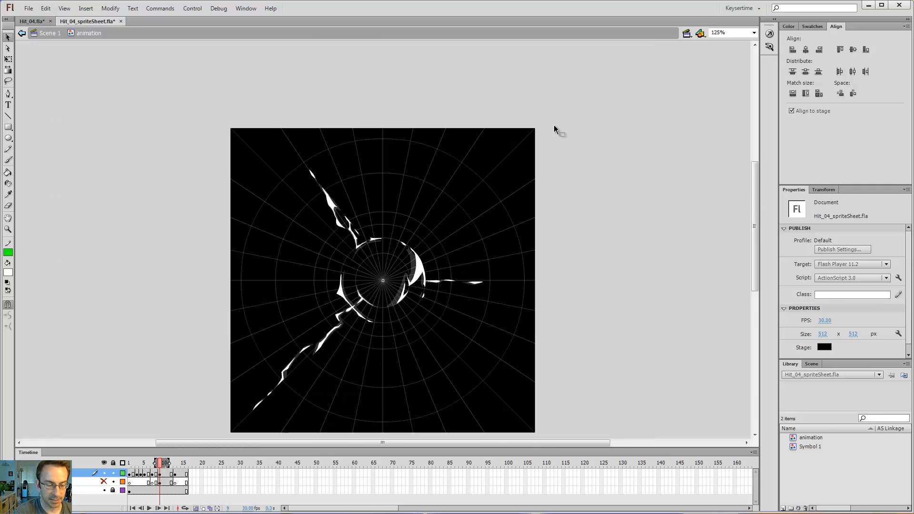
pyautogui.click(161, 483)
pyautogui.click(104, 482)
pyautogui.click(104, 474)
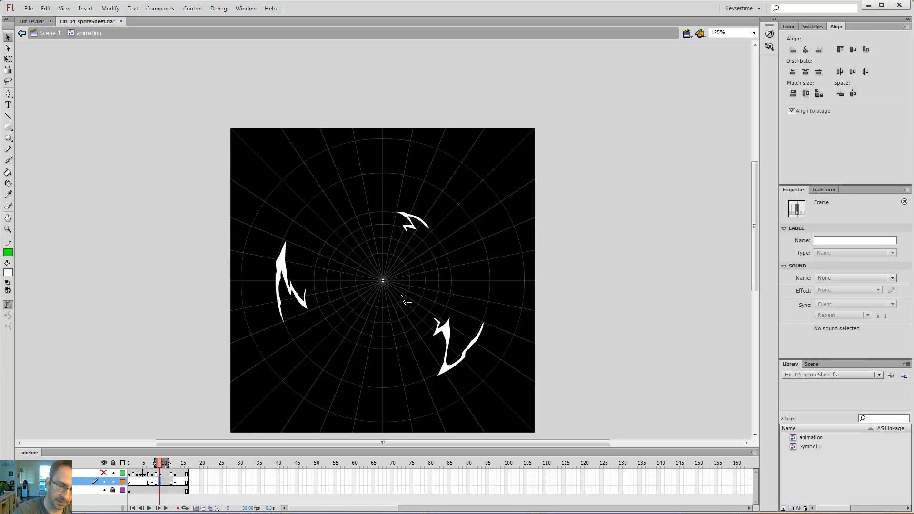
pyautogui.click(104, 474)
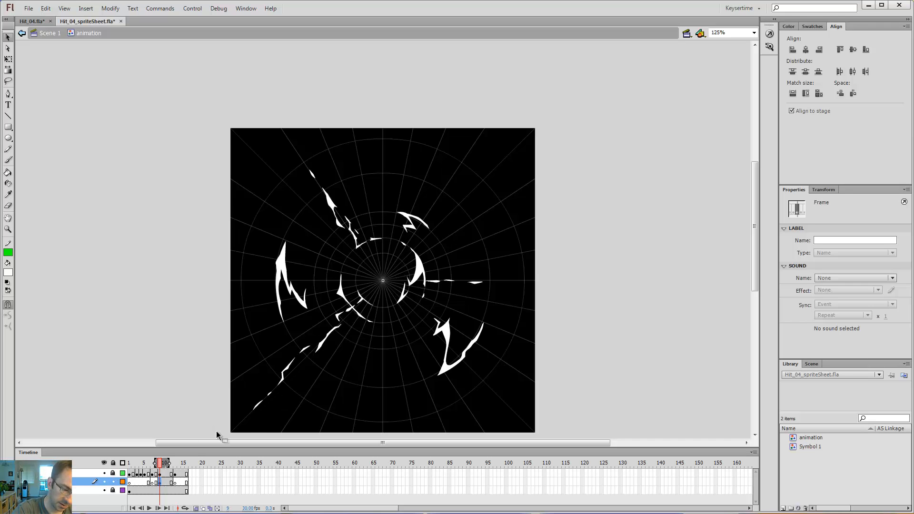
# Step back and forth through frames 7 to 13 to examine how the outer shards appear alongside the ring and bolts.
pyautogui.press(',')
pyautogui.press(',')
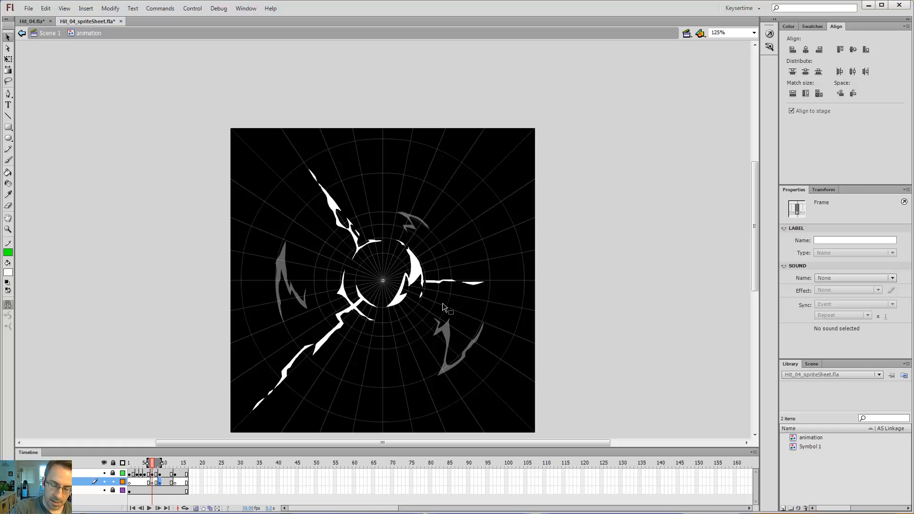
pyautogui.press('b')
pyautogui.press(',')
pyautogui.press('.')
pyautogui.press('.')
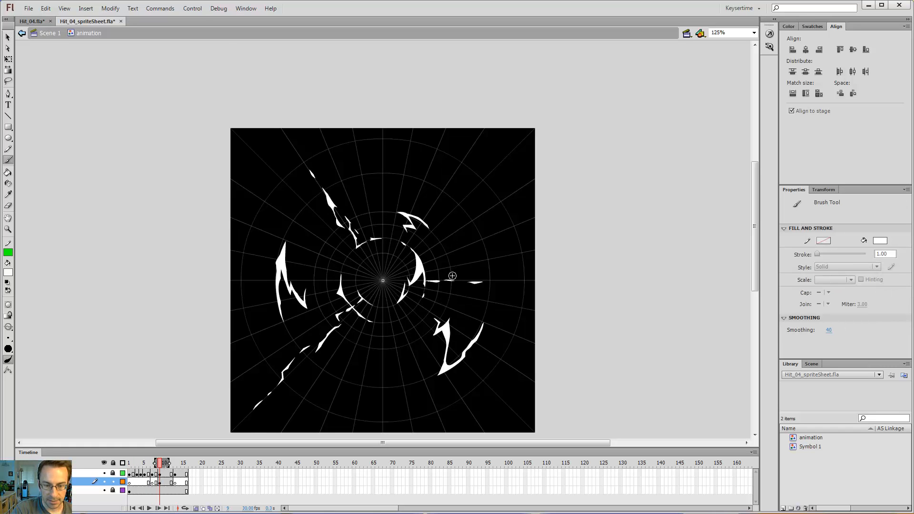
pyautogui.press(',')
pyautogui.press(',')
pyautogui.press('.')
pyautogui.press('.')
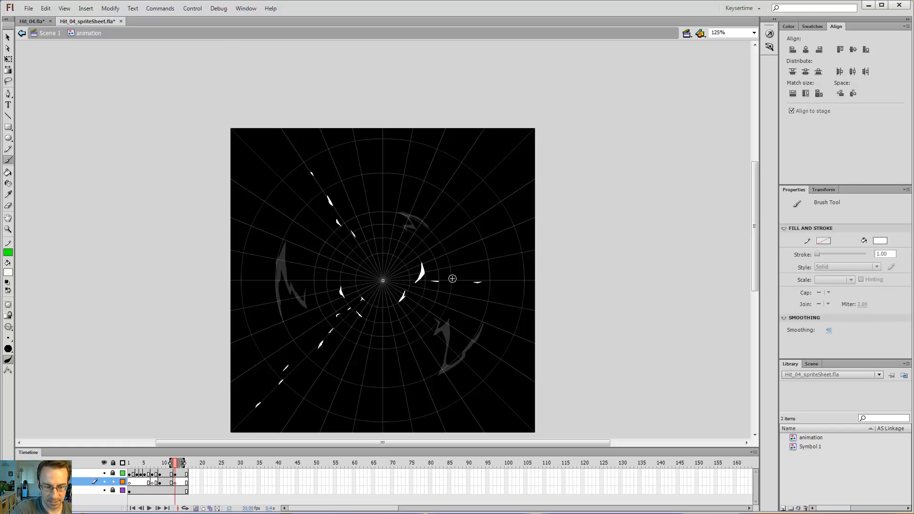
pyautogui.press(',')
pyautogui.press(',')
pyautogui.press(',')
pyautogui.press(',')
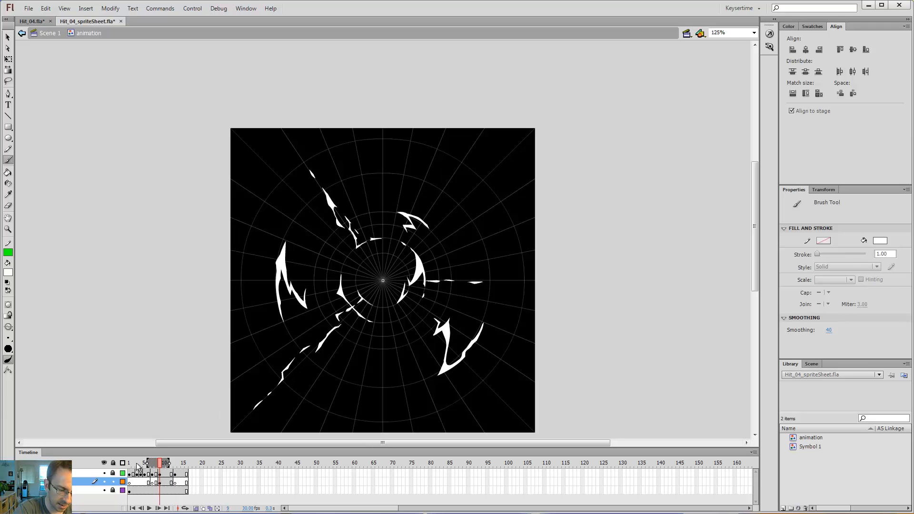
# Extend the onion skin range back to frame 1, unlock the green layer and bring up the left-hand shard area in frame 7.
pyautogui.moveTo(147, 463); pyautogui.dragTo(128, 464)
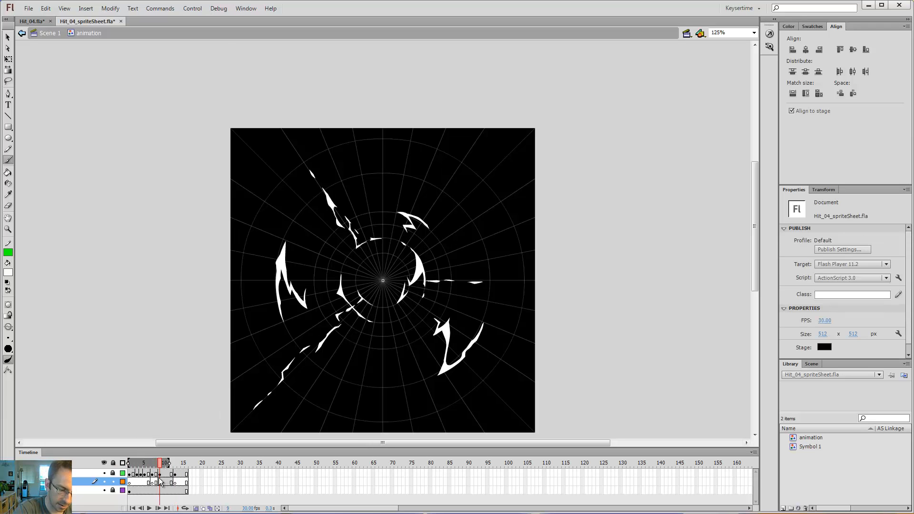
pyautogui.click(113, 474)
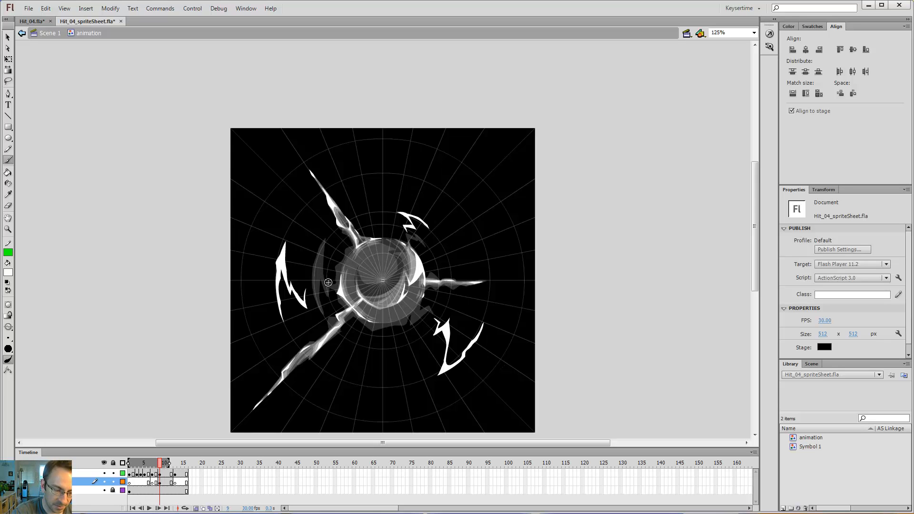
pyautogui.press(',')
pyautogui.press(',')
pyautogui.press('z')
pyautogui.click(304, 283)
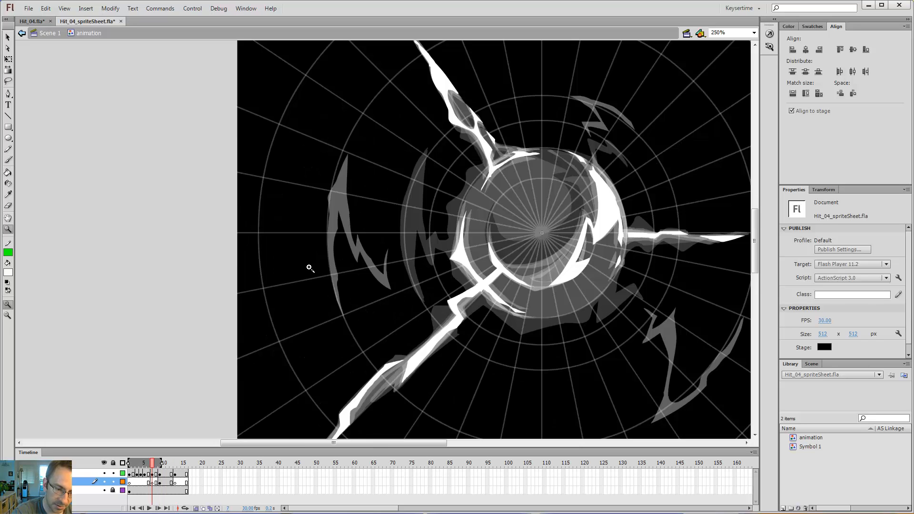
pyautogui.press('b')
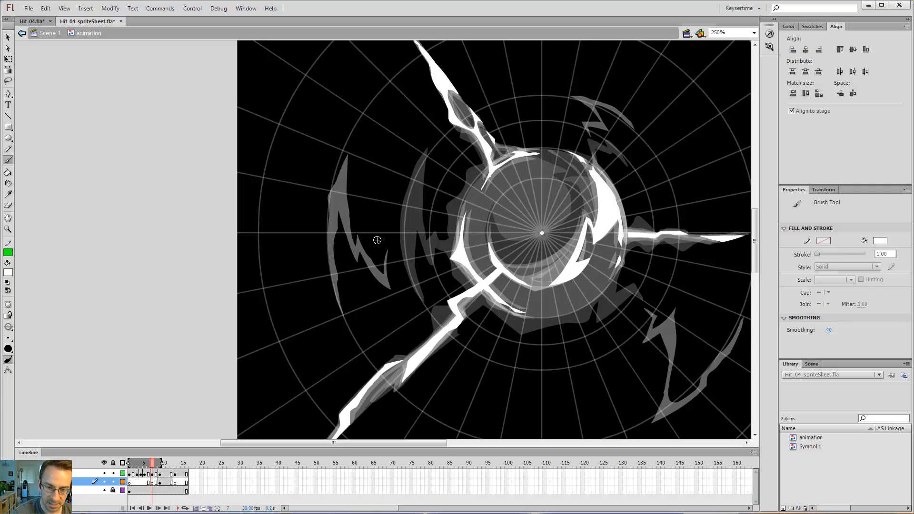
# Try brushing curved guide strokes between the inner and outer left-hand shards in frame 7, and undo them.
pyautogui.moveTo(401, 303); pyautogui.dragTo(390, 153)
pyautogui.moveTo(367, 317)
pyautogui.mouseDown()
pyautogui.moveTo(358, 187)
pyautogui.moveTo(369, 155)
pyautogui.mouseUp()
pyautogui.moveTo(352, 317)
pyautogui.mouseDown()
pyautogui.moveTo(333, 239)
pyautogui.moveTo(360, 129)
pyautogui.mouseUp()
pyautogui.hotkey('ctrl', 'z')
pyautogui.hotkey('ctrl', 'z')
pyautogui.hotkey('ctrl', 'z')
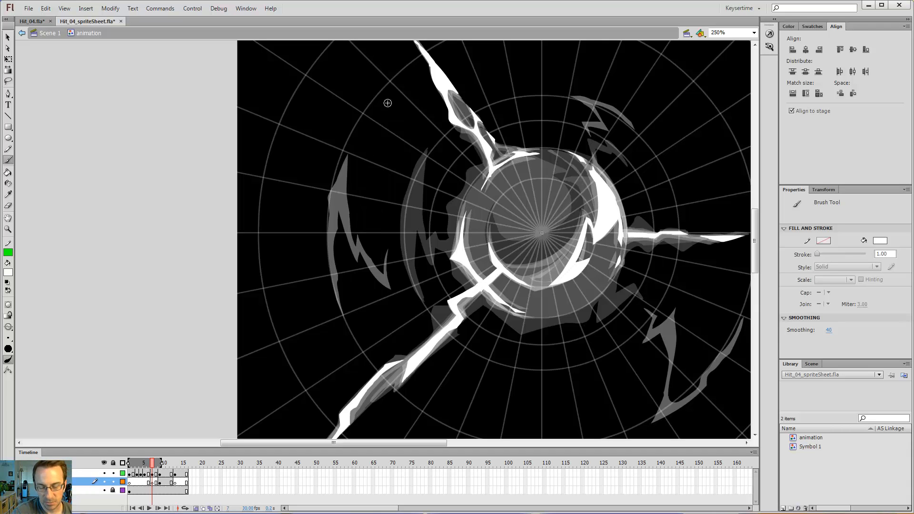
# Step forward and back between frames 7 and 13 to examine the shards' outward movement against the onion-skinned frames.
pyautogui.press('.')
pyautogui.press('.')
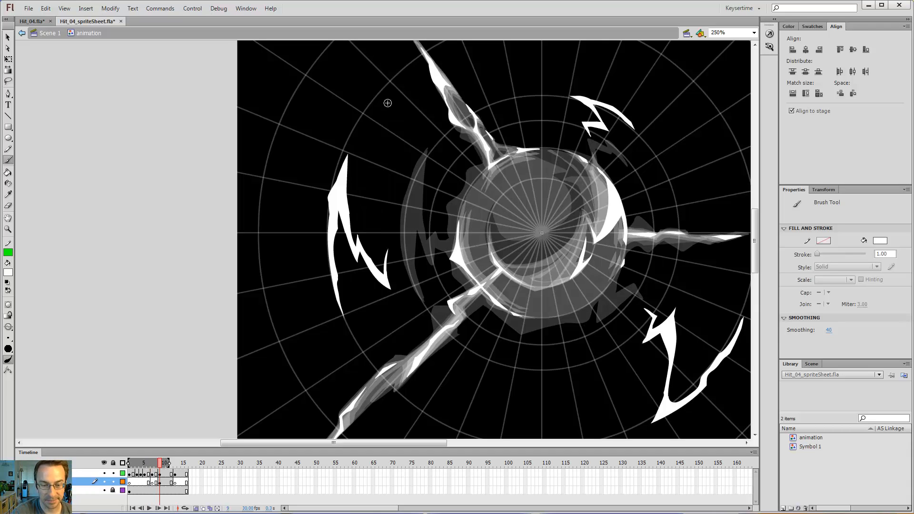
pyautogui.press('.')
pyautogui.press('.')
pyautogui.press('.')
pyautogui.press('.')
pyautogui.press(',')
pyautogui.press(',')
pyautogui.press(',')
pyautogui.press(',')
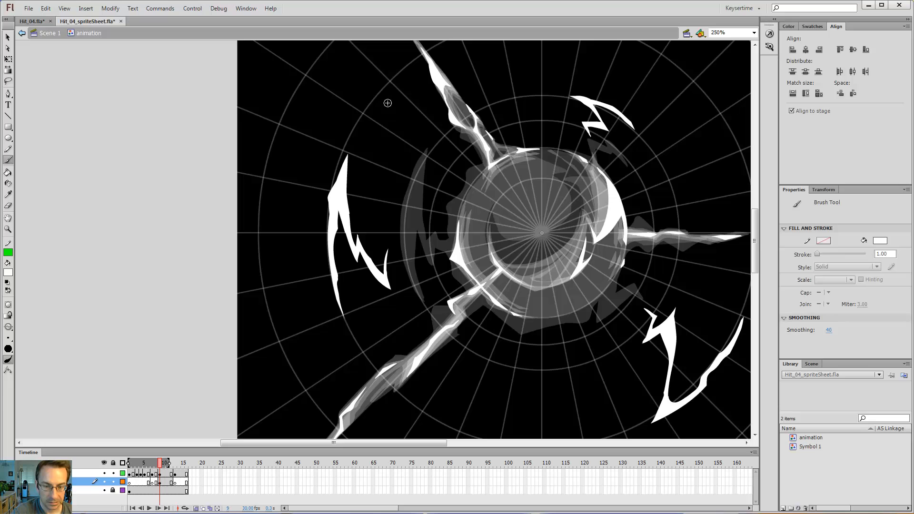
pyautogui.hotkey('ctrl', '-')
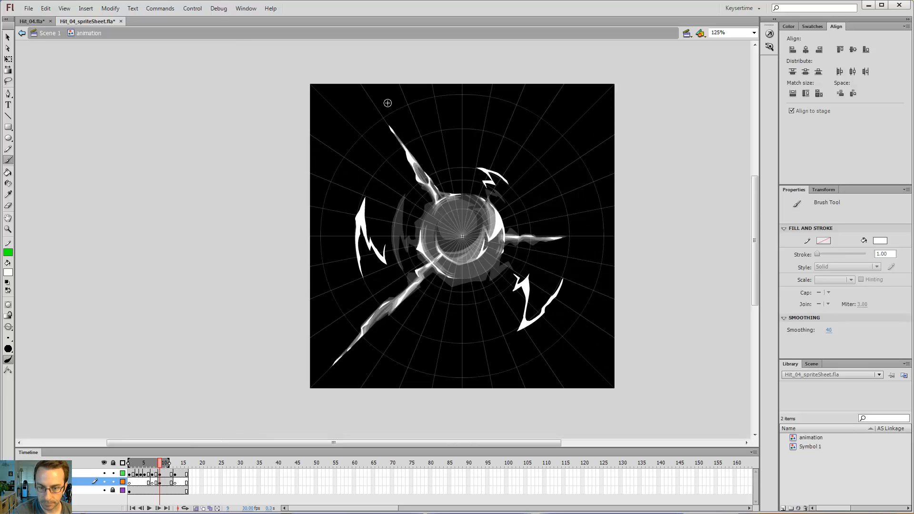
pyautogui.press('.')
pyautogui.press('.')
pyautogui.press('.')
pyautogui.press('.')
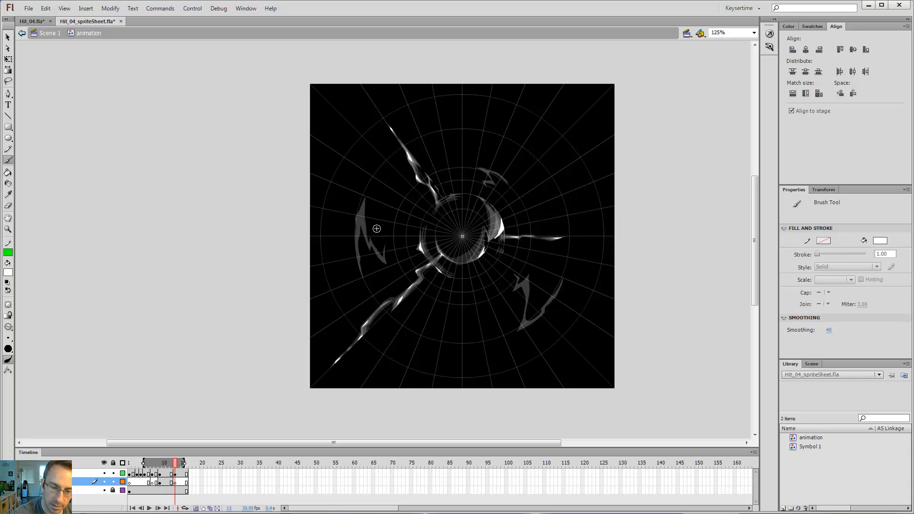
pyautogui.press(',')
pyautogui.press(',')
pyautogui.press(',')
pyautogui.press(',')
pyautogui.press(',')
pyautogui.press(',')
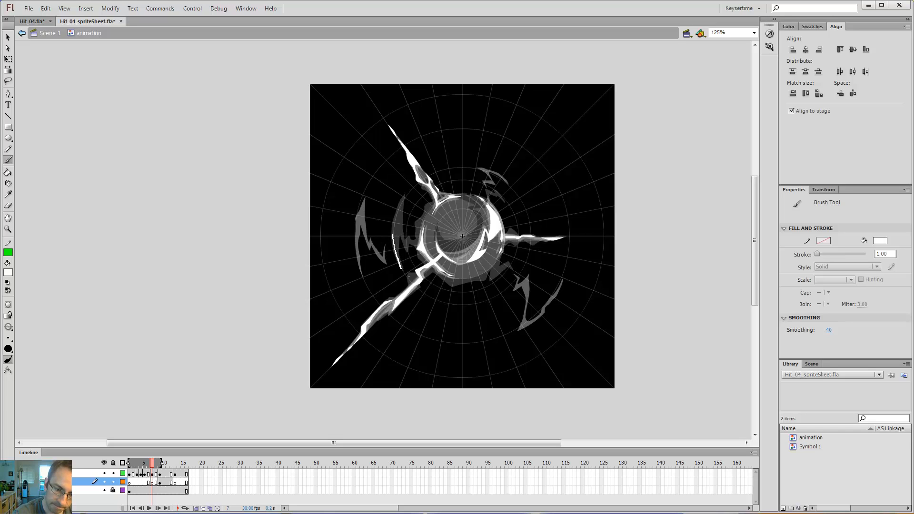
# Brush the outline of a curved in-between shard between the two left-hand shards in frame 7 and fill it white.
pyautogui.moveTo(380, 253); pyautogui.dragTo(366, 235)
pyautogui.moveTo(400, 266); pyautogui.dragTo(363, 217)
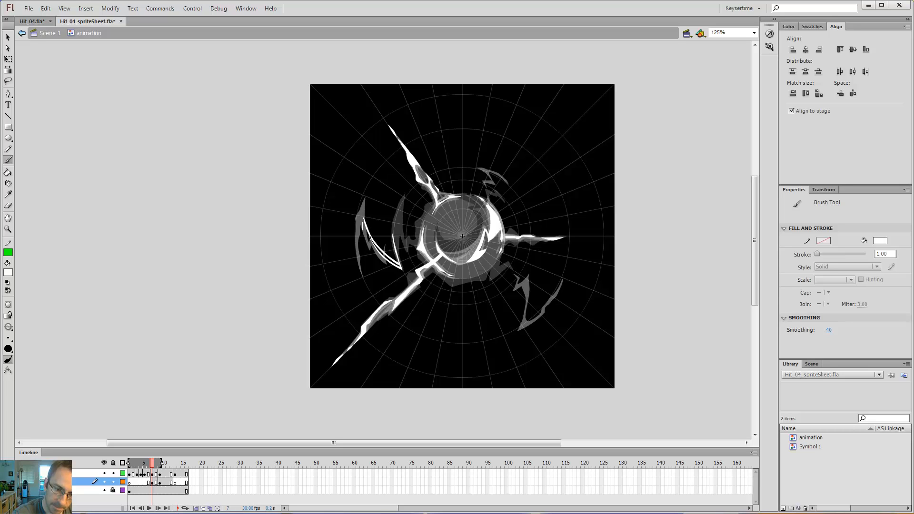
pyautogui.press('e')
pyautogui.press('b')
pyautogui.press('e')
pyautogui.press('b')
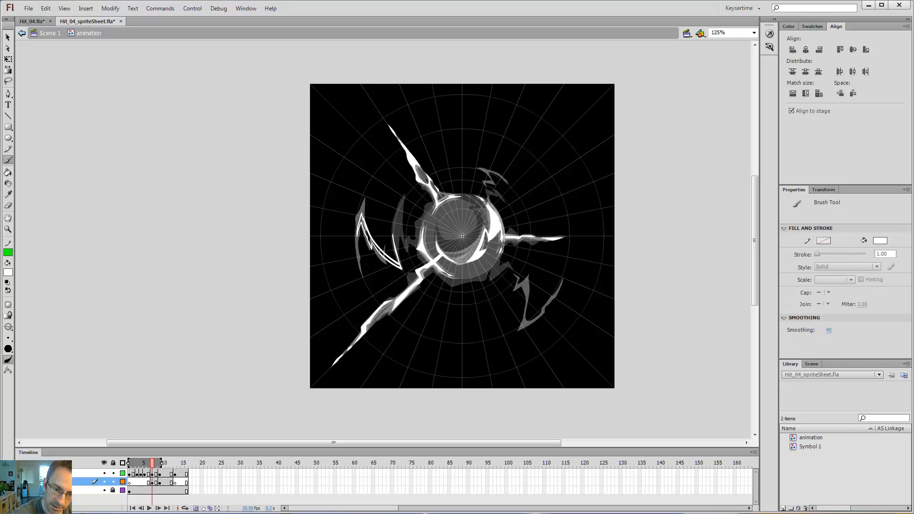
pyautogui.press('k')
pyautogui.click(366, 230)
# Compare the left-hand shard with frame 9, reshape its lower half into a jagged zigzag in frame 7 and fill it white.
pyautogui.press('.')
pyautogui.press('.')
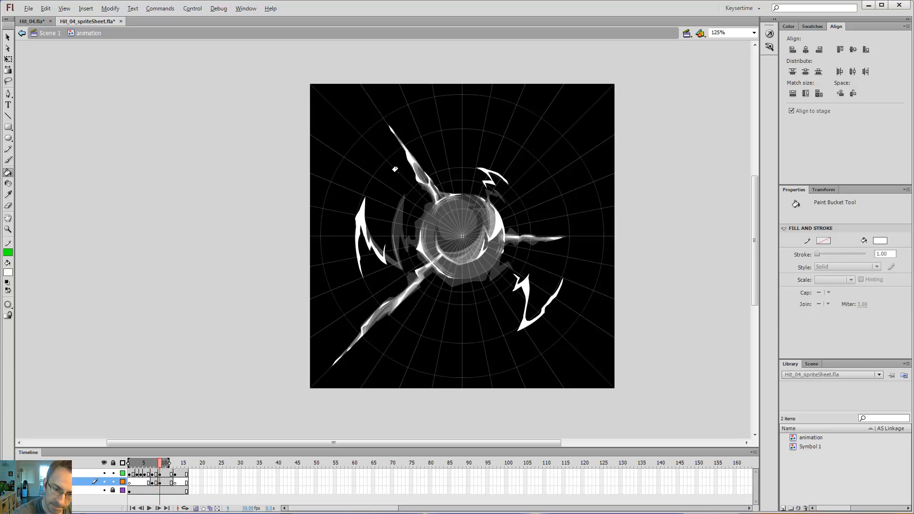
pyautogui.press(',')
pyautogui.press('.')
pyautogui.press(',')
pyautogui.press(',')
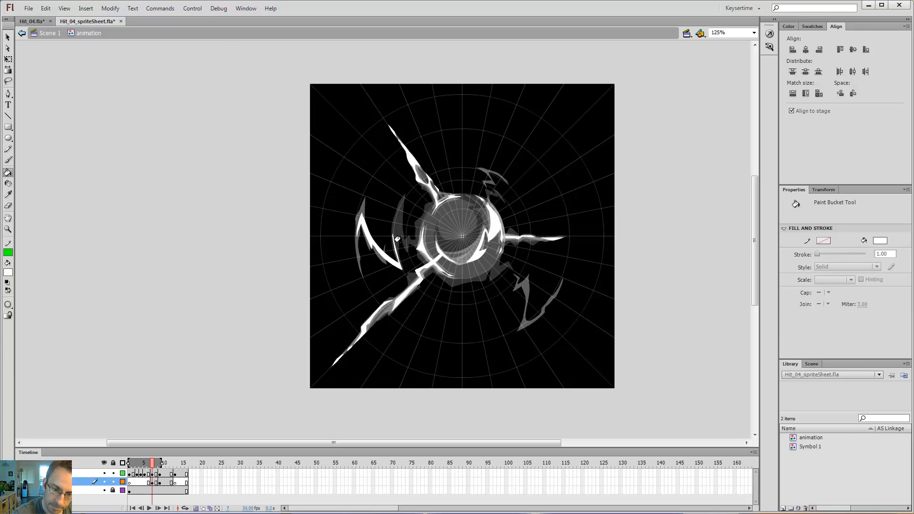
pyautogui.press('e')
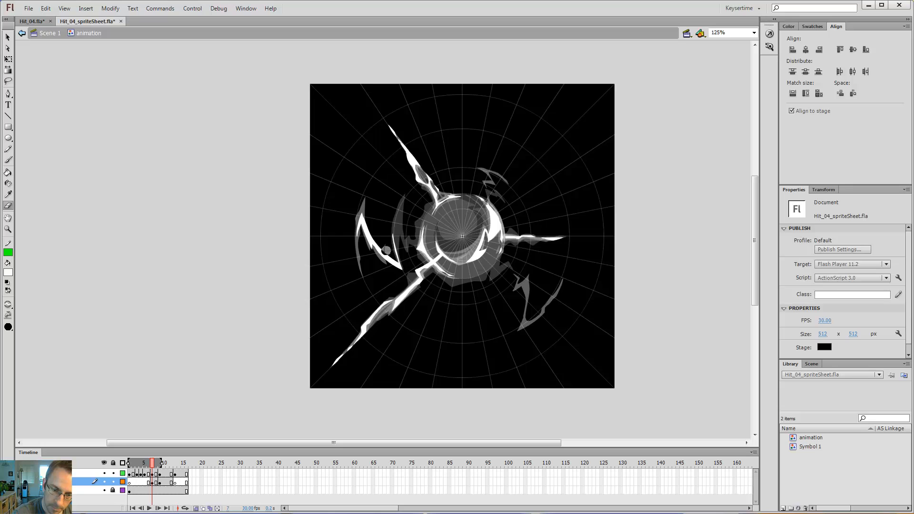
pyautogui.press('b')
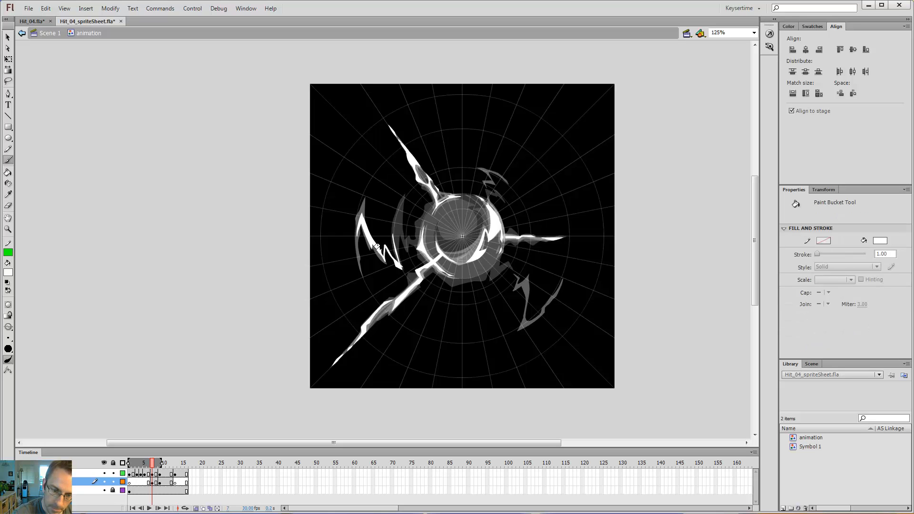
pyautogui.press('k')
pyautogui.click(383, 251)
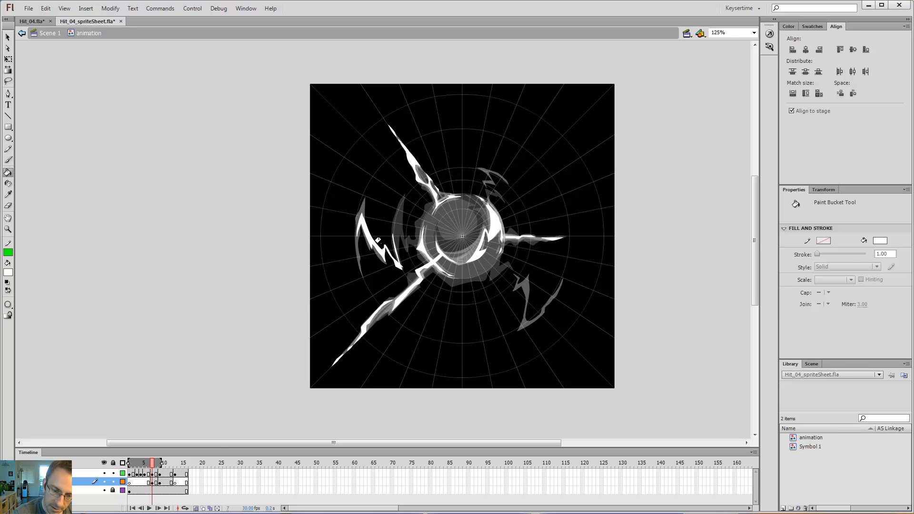
# Clean up the left-hand shard's lower zigzag edge in frame 7 with the Eraser and Brush, and fill the remaining gap.
pyautogui.press('z')
pyautogui.click(386, 249)
pyautogui.press('e')
pyautogui.moveTo(369, 251)
pyautogui.mouseDown()
pyautogui.moveTo(392, 271)
pyautogui.moveTo(386, 242)
pyautogui.moveTo(391, 272)
pyautogui.moveTo(374, 250)
pyautogui.mouseUp()
pyautogui.press('b')
pyautogui.press('k')
pyautogui.click(379, 257)
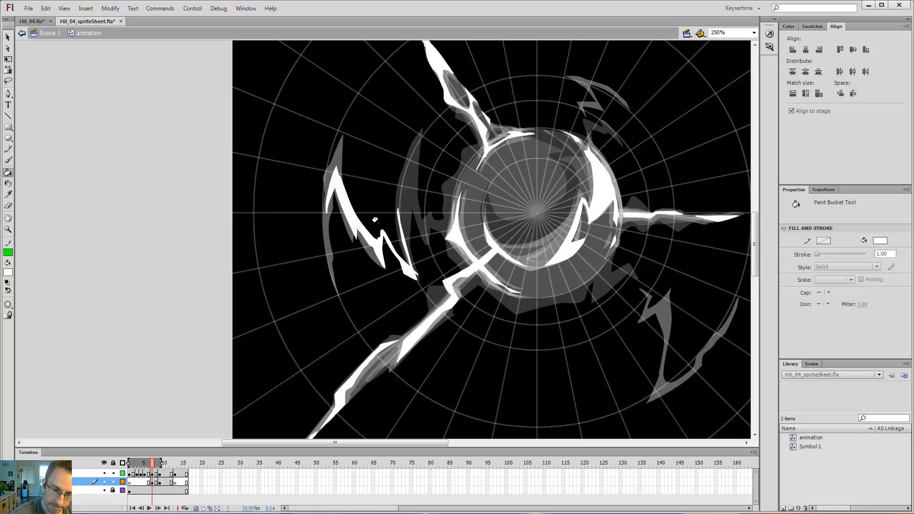
# Erase the thin curved stroke beside the left-hand shard in frame 7, then brush and fill a sharp lower tip.
pyautogui.press(',')
pyautogui.press(',')
pyautogui.press('.')
pyautogui.press('.')
pyautogui.press(',')
pyautogui.press('.')
pyautogui.press('e')
pyautogui.moveTo(397, 204); pyautogui.dragTo(414, 277)
pyautogui.press('b')
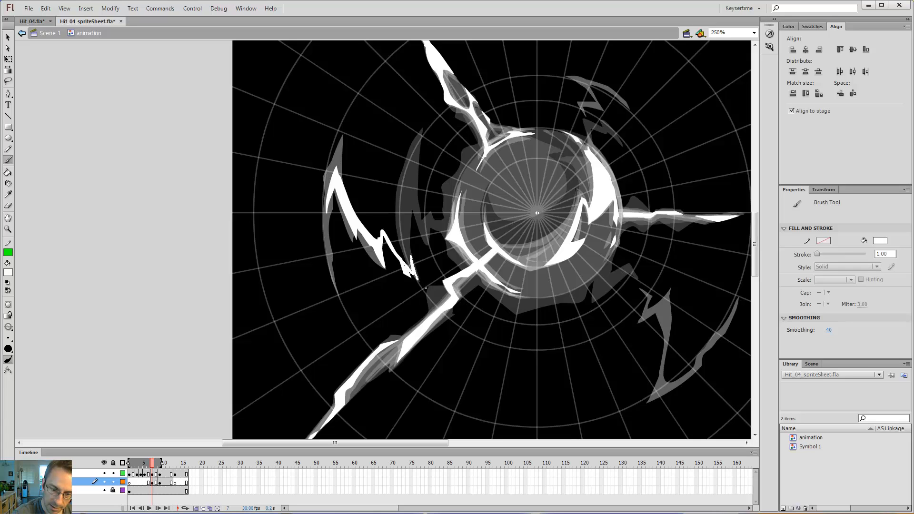
pyautogui.moveTo(426, 288); pyautogui.dragTo(420, 282)
pyautogui.press('k')
pyautogui.click(411, 272)
# Try brushing short strokes and an arrow between the left-hand shards in frame 7, and undo them.
pyautogui.press('b')
pyautogui.moveTo(377, 190)
pyautogui.mouseDown()
pyautogui.moveTo(374, 223)
pyautogui.moveTo(380, 212)
pyautogui.mouseUp()
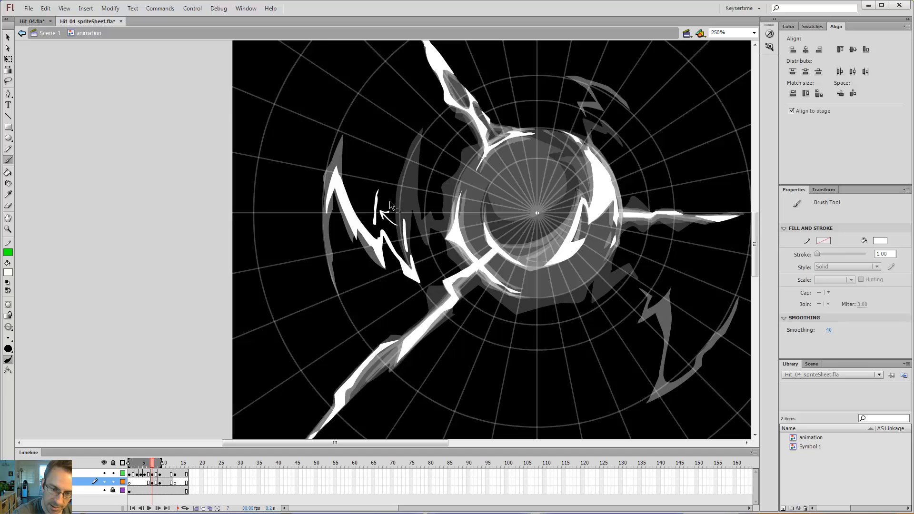
pyautogui.hotkey('ctrl', 'z')
pyautogui.hotkey('ctrl', 'z')
pyautogui.hotkey('ctrl', 'z')
pyautogui.hotkey('ctrl', 'z')
# Step back and forth through the frames around frame 7 to examine how the left-hand shard moves outward.
pyautogui.press(',')
pyautogui.press(',')
pyautogui.press(',')
pyautogui.press(',')
pyautogui.press('.')
pyautogui.press('.')
pyautogui.press('.')
pyautogui.press('.')
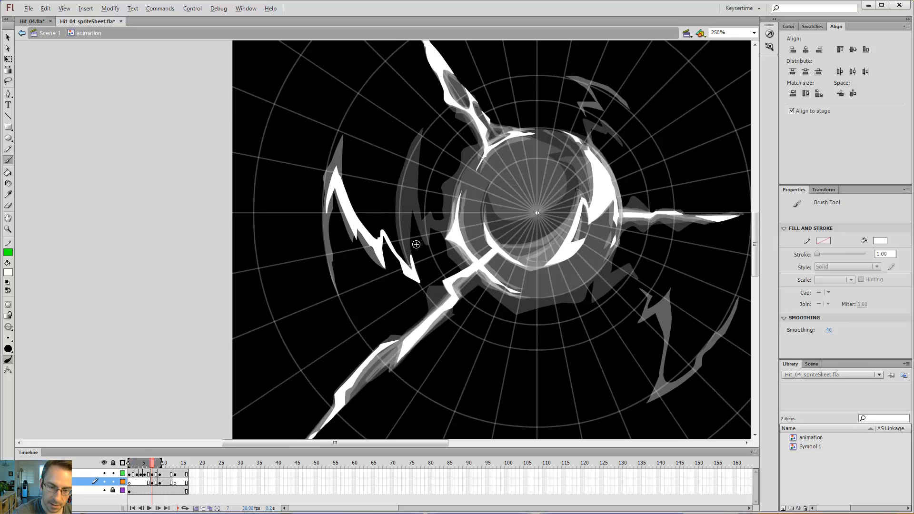
pyautogui.press('.')
pyautogui.press('.')
pyautogui.press(',')
pyautogui.press(',')
pyautogui.press('.')
pyautogui.press('.')
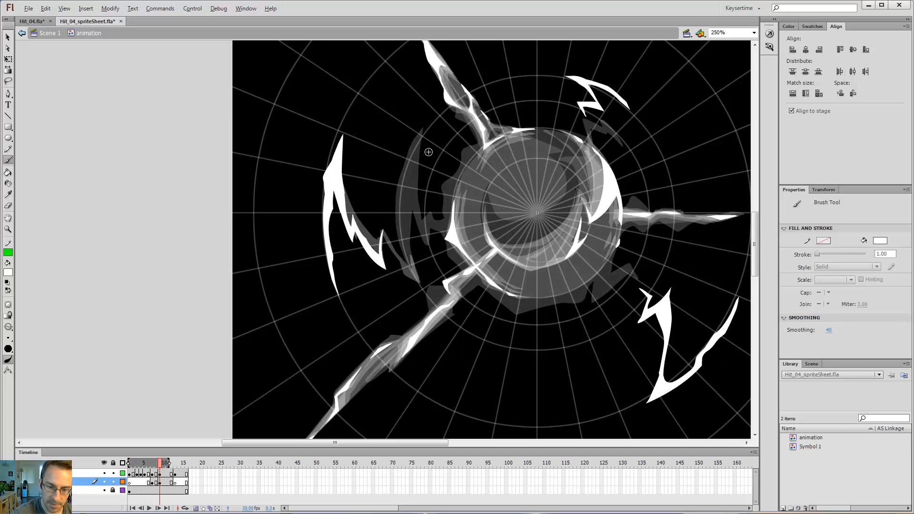
pyautogui.press(',')
pyautogui.press('.')
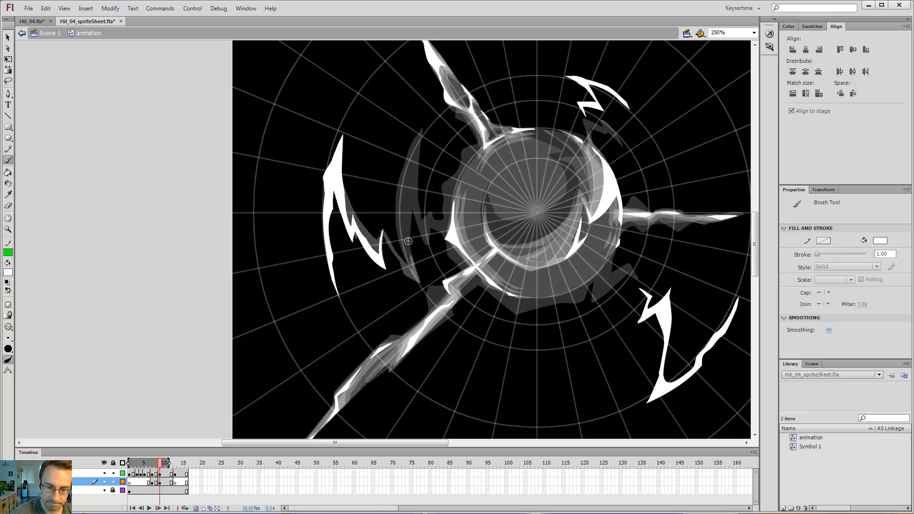
pyautogui.press(',')
pyautogui.press('.')
pyautogui.press(',')
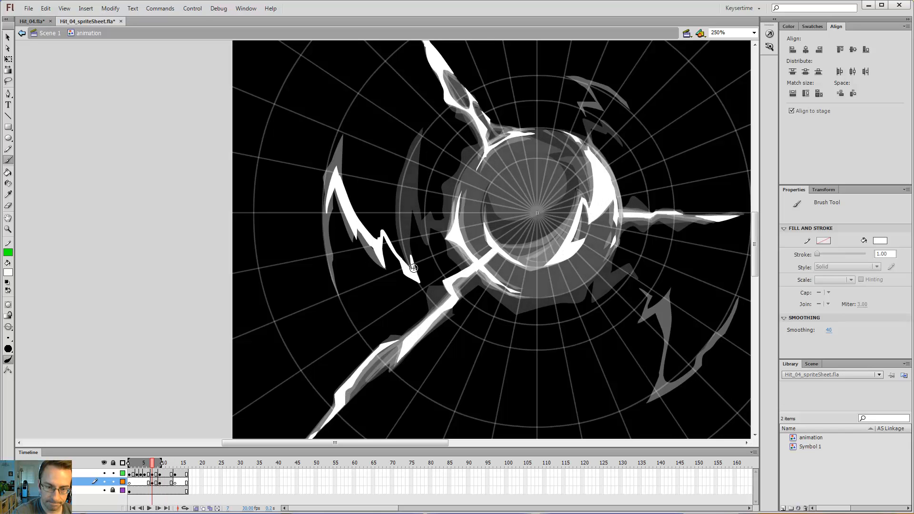
# Add a jagged notch to the upper part of the left-hand shard in frame 7, trimming the excess to follow frame 9.
pyautogui.press('.')
pyautogui.press(',')
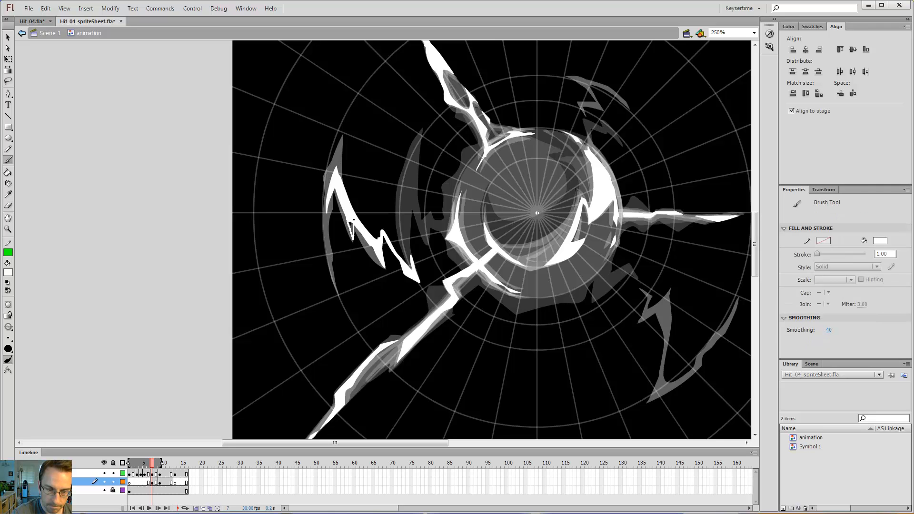
pyautogui.press('.')
pyautogui.press('.')
pyautogui.press('e')
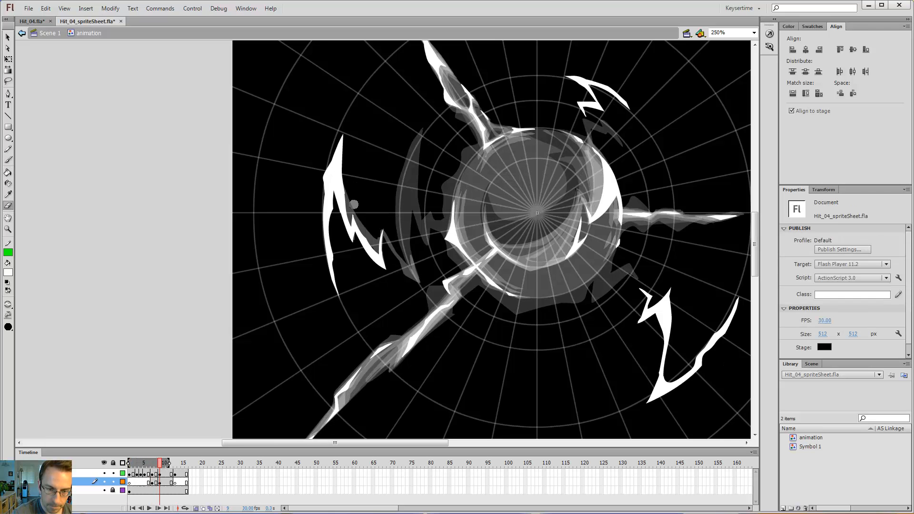
pyautogui.press(',')
pyautogui.press(',')
pyautogui.press('b')
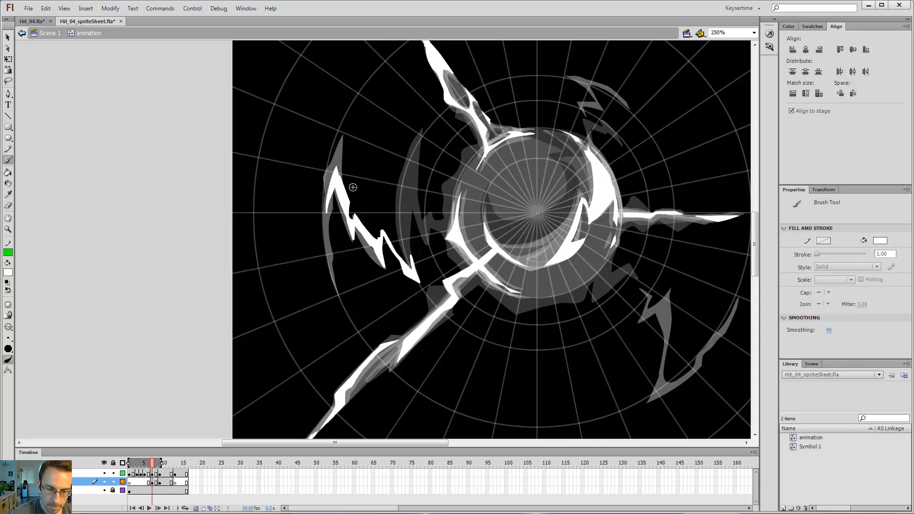
# Flip between frames 7 and 9, close up and with the whole stage in view, to examine the left-hand shard's motion.
pyautogui.press('.')
pyautogui.press('.')
pyautogui.press(',')
pyautogui.press(',')
pyautogui.press('.')
pyautogui.press('.')
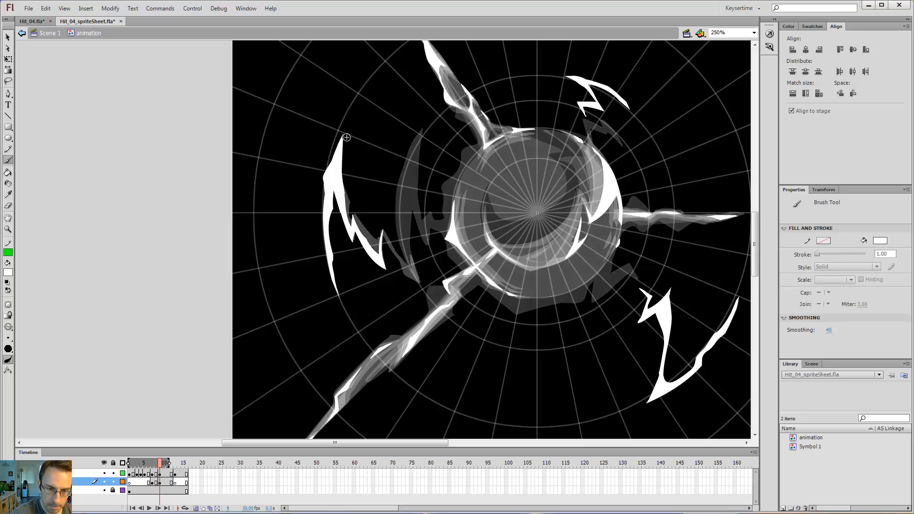
pyautogui.press(',')
pyautogui.press(',')
pyautogui.press('.')
pyautogui.press('.')
pyautogui.press(',')
pyautogui.press(',')
pyautogui.press('.')
pyautogui.press('.')
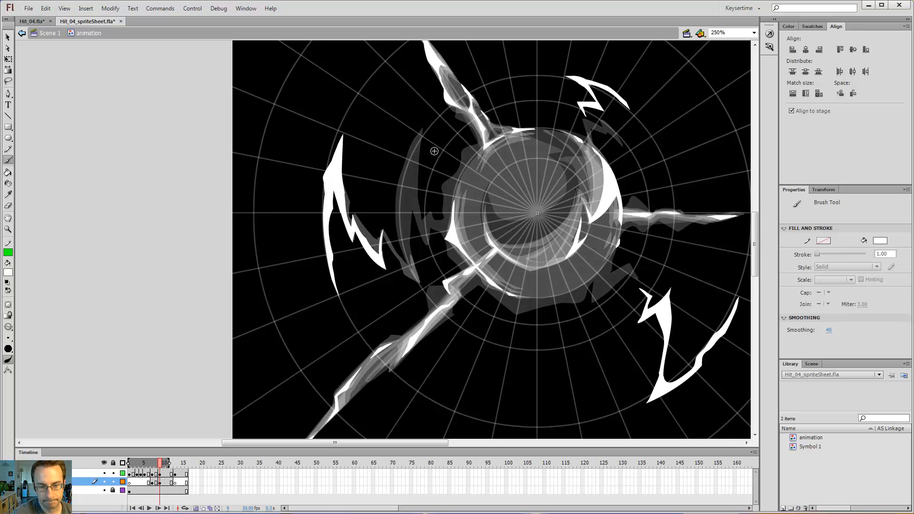
pyautogui.hotkey('ctrl', '-')
pyautogui.press(',')
pyautogui.press(',')
pyautogui.press('.')
pyautogui.press('.')
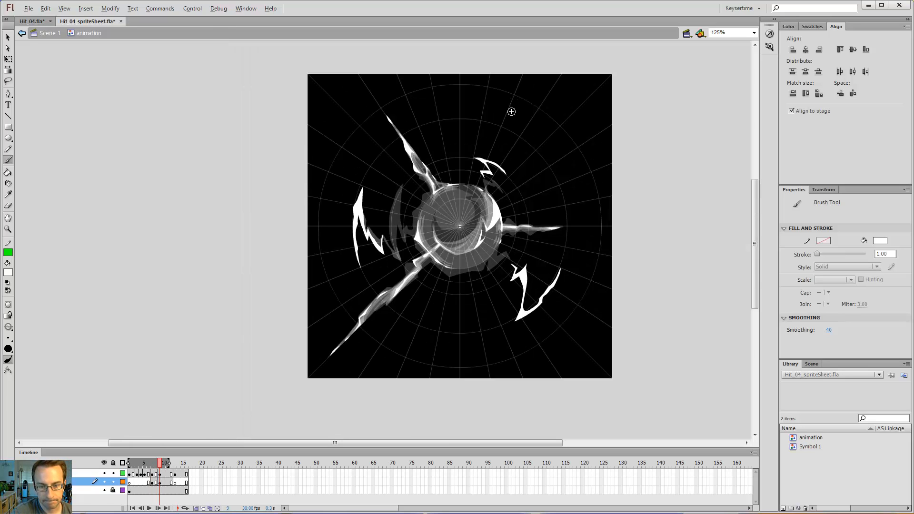
# Brush the zigzag outline of an in-between shard above the ring's upper right in frame 7 and fill it white.
pyautogui.press(',')
pyautogui.press(',')
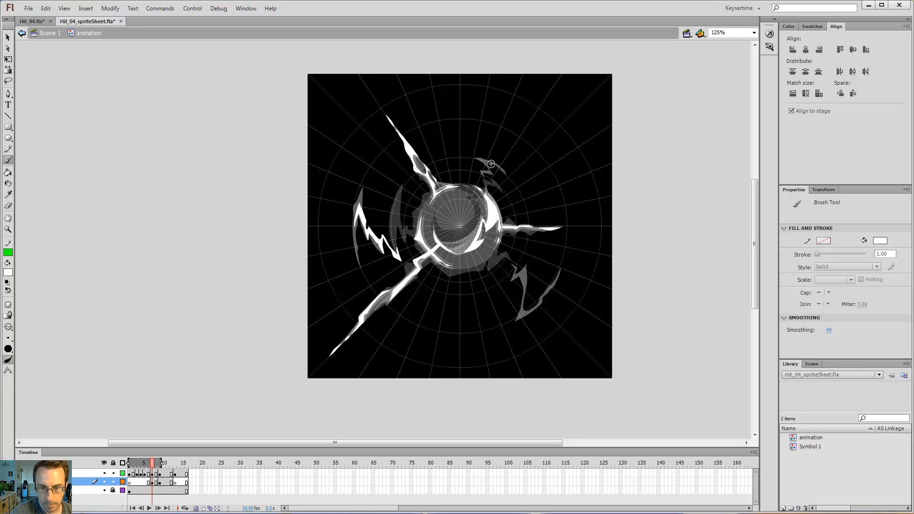
pyautogui.hotkey('ctrl', '=')
pyautogui.moveTo(369, 251)
pyautogui.mouseDown()
pyautogui.moveTo(373, 259)
pyautogui.moveTo(382, 249)
pyautogui.mouseUp()
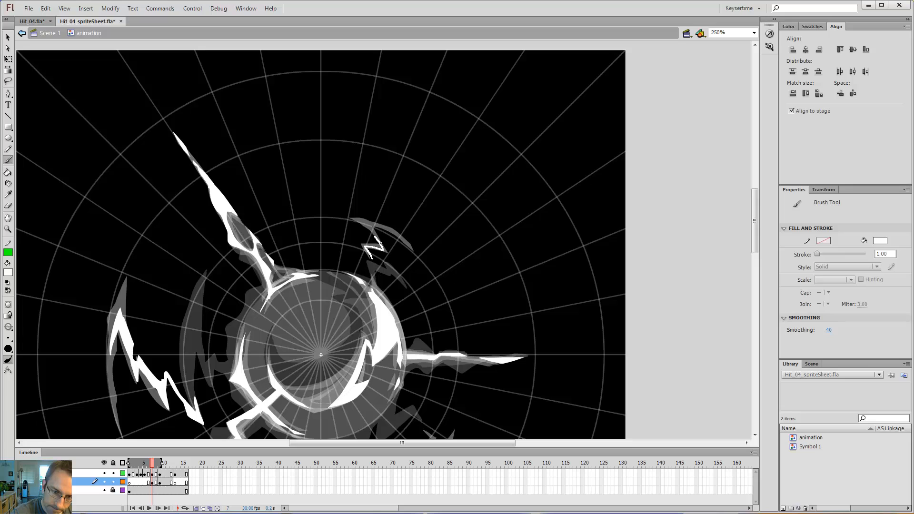
pyautogui.moveTo(362, 220); pyautogui.dragTo(370, 232)
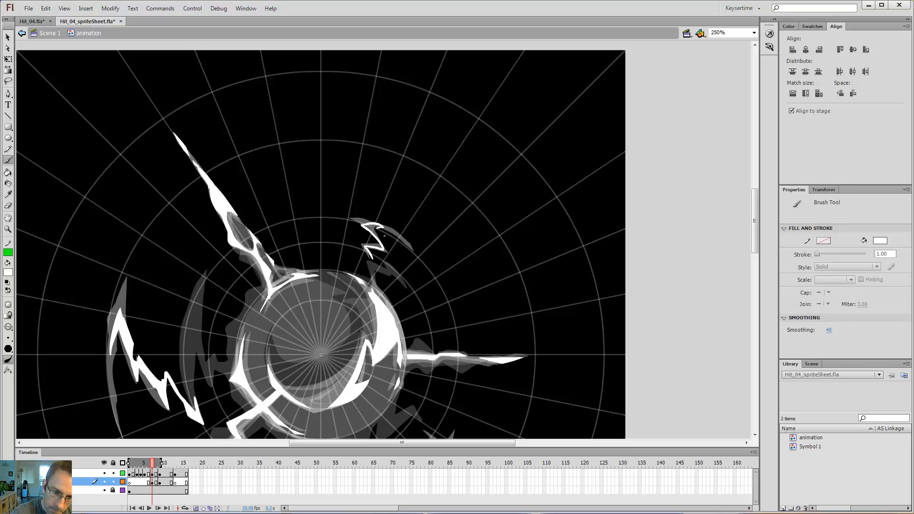
pyautogui.moveTo(386, 256); pyautogui.dragTo(386, 258)
pyautogui.press('k')
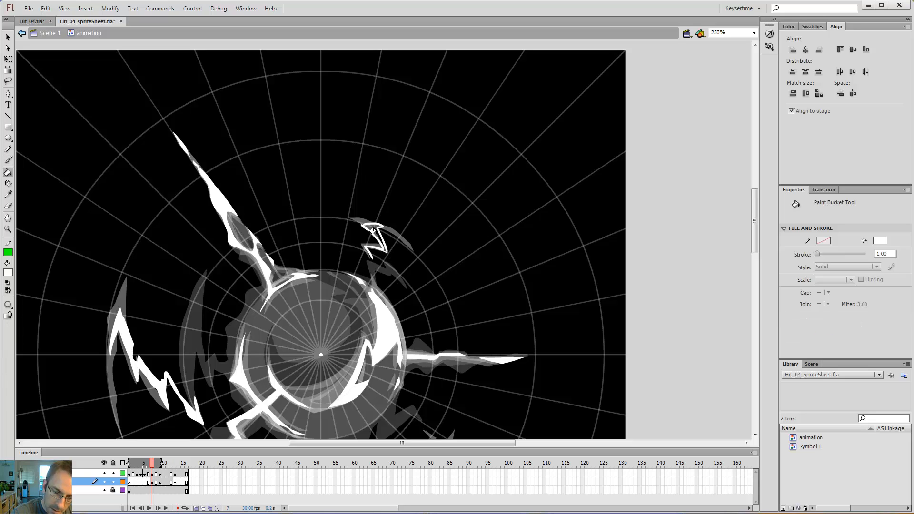
pyautogui.click(375, 231)
# Step through the frames and flip between frames 7 and 9 to examine the upper-right shard's movement.
pyautogui.hotkey('alt', ',')
pyautogui.hotkey('alt', '.')
pyautogui.press('b')
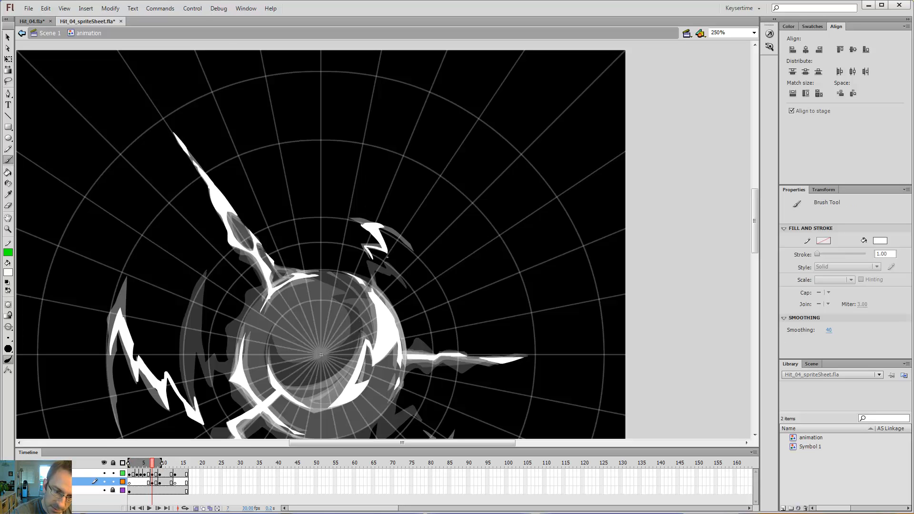
pyautogui.press('.')
pyautogui.press('.')
pyautogui.press('.')
pyautogui.press('.')
pyautogui.press('.')
pyautogui.press('.')
pyautogui.press('.')
pyautogui.press('.')
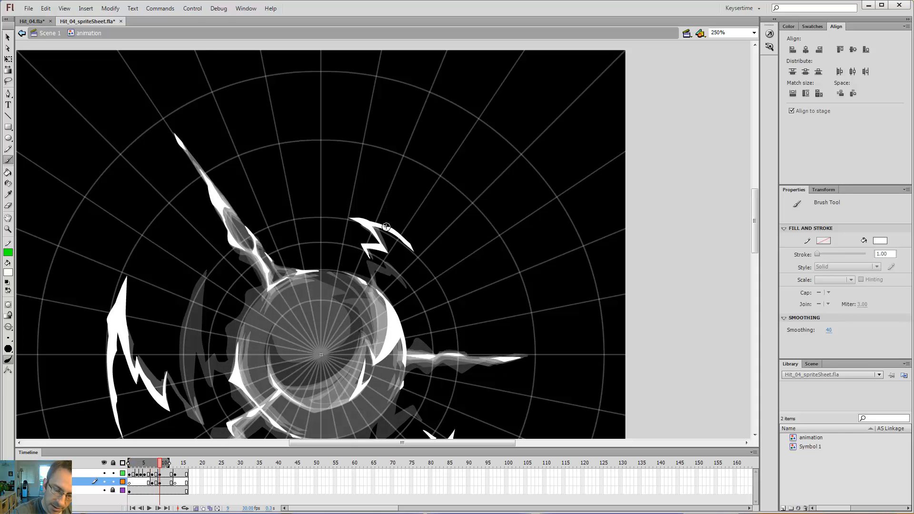
pyautogui.press(',')
pyautogui.press(',')
pyautogui.press('.')
pyautogui.press('.')
# Trim the upper-right shard's lower tip in frame 7 and extend it with a thin filled spike down to the ring.
pyautogui.press('e')
pyautogui.press(',')
pyautogui.press(',')
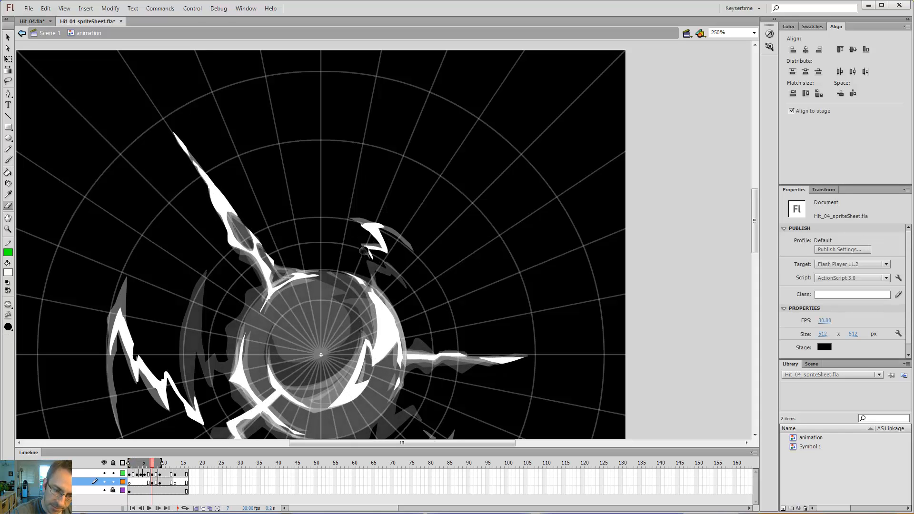
pyautogui.press('b')
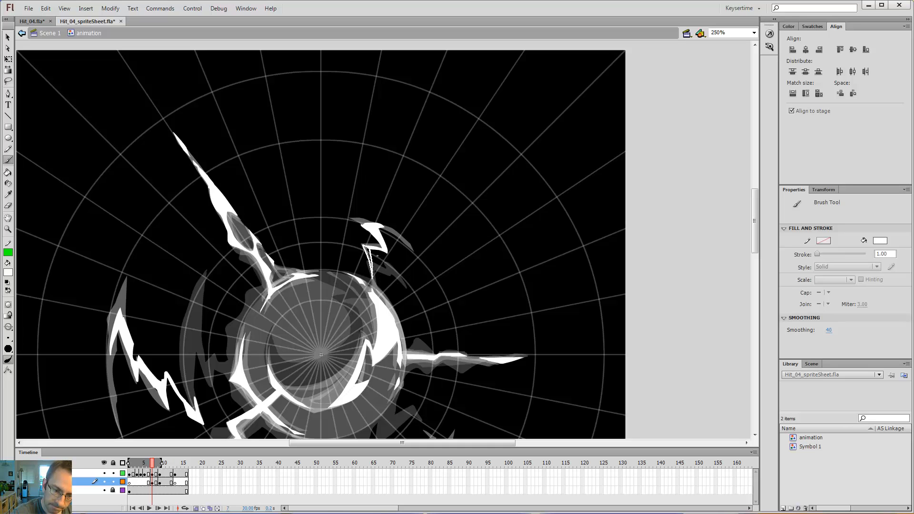
pyautogui.press('k')
pyautogui.press(',')
pyautogui.press('.')
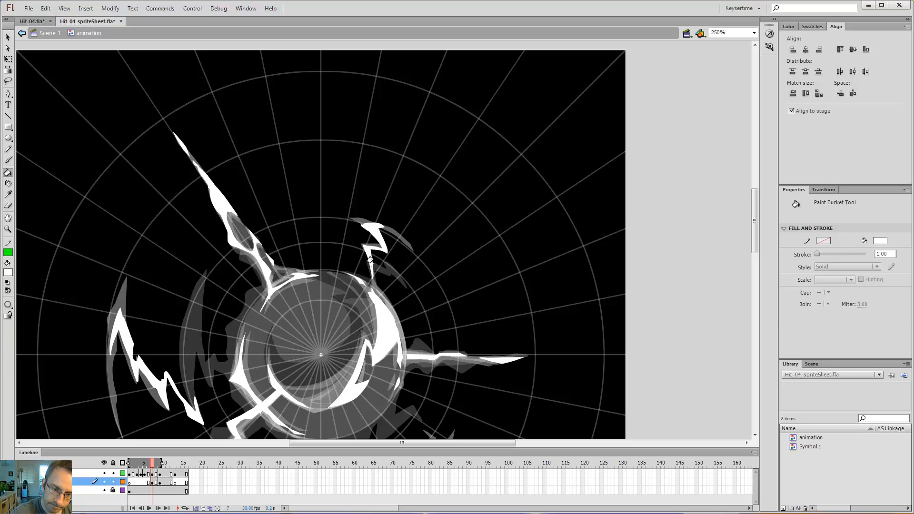
# Brush the upper zigzag edge of an in-between shard over the onion-skinned lower-right shard in frame 7, checking it against frame 9.
pyautogui.press('b')
pyautogui.press(',')
pyautogui.moveTo(410, 264); pyautogui.dragTo(362, 167)
pyautogui.press('.')
pyautogui.moveTo(435, 281); pyautogui.dragTo(403, 163)
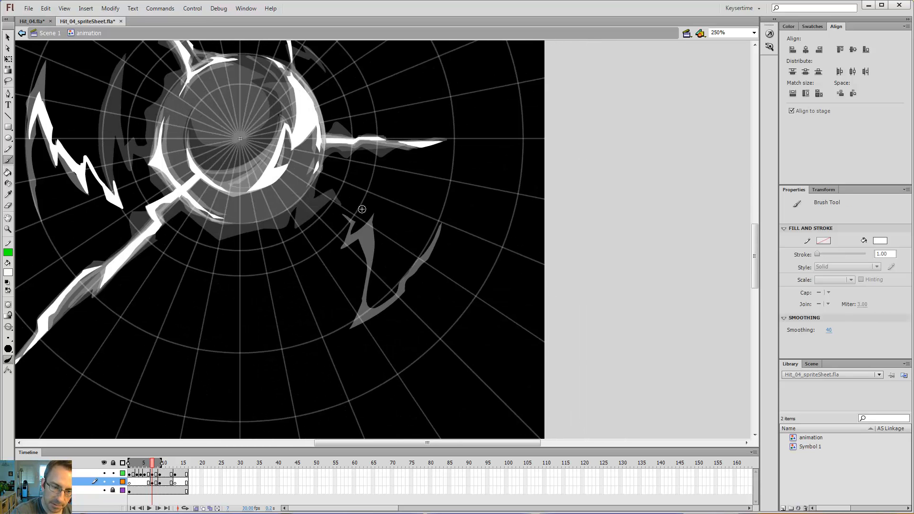
pyautogui.press('.')
pyautogui.press('.')
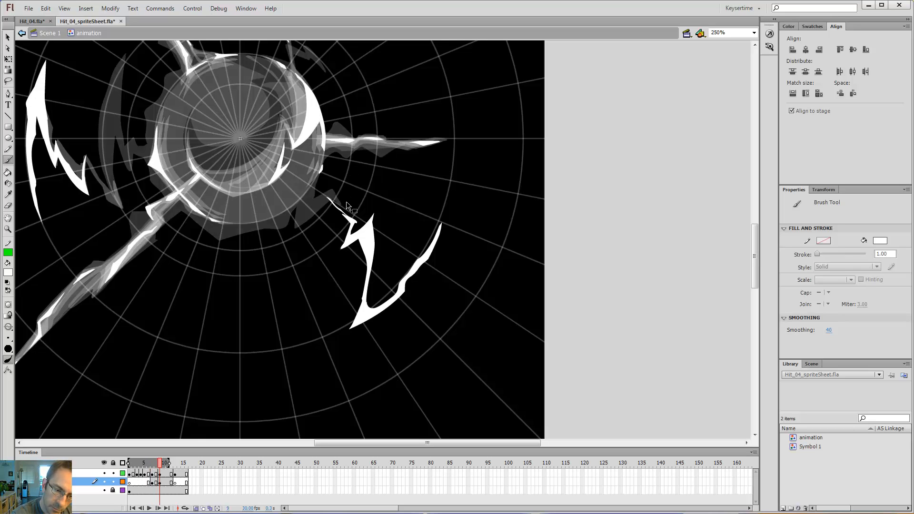
pyautogui.press(',')
pyautogui.press(',')
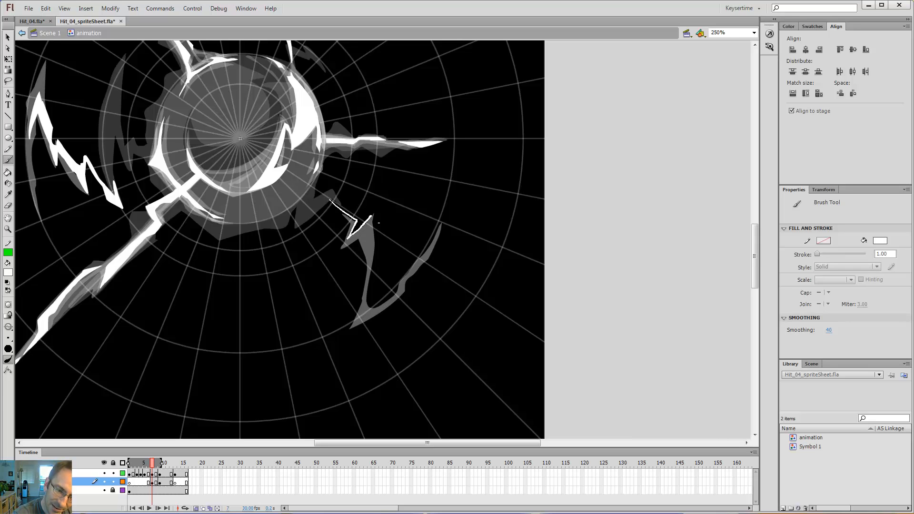
# Complete the lower-right shard's outline in frame 7 with a narrow downward point and fill it white.
pyautogui.moveTo(377, 240); pyautogui.dragTo(374, 239)
pyautogui.hotkey('ctrl', 'z')
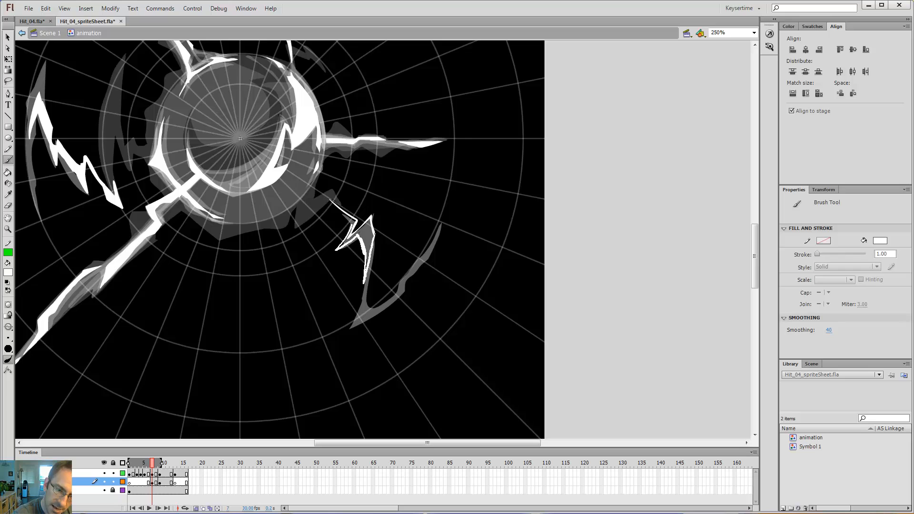
pyautogui.press('k')
pyautogui.click(359, 231)
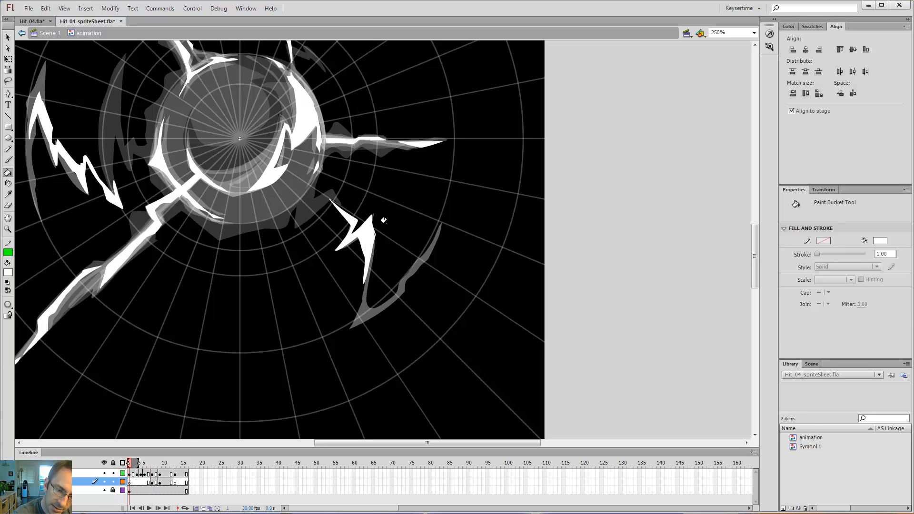
pyautogui.press('b')
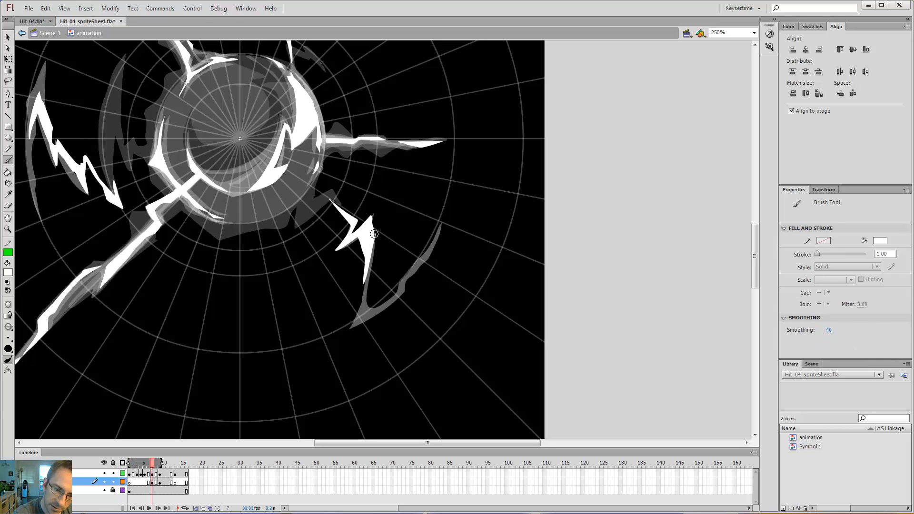
# Step through the frames and flip between frames 7 and 9 to examine how the lower-right shard grows and curves.
pyautogui.press(',')
pyautogui.press(',')
pyautogui.press(',')
pyautogui.press(',')
pyautogui.press('.')
pyautogui.press('.')
pyautogui.press('.')
pyautogui.press('.')
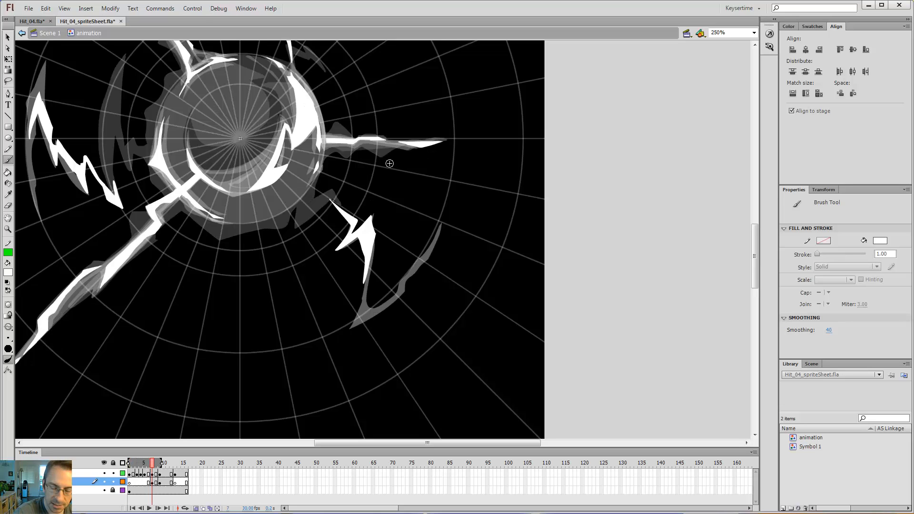
pyautogui.press('.')
pyautogui.press('.')
pyautogui.press(',')
pyautogui.press('.')
pyautogui.press(',')
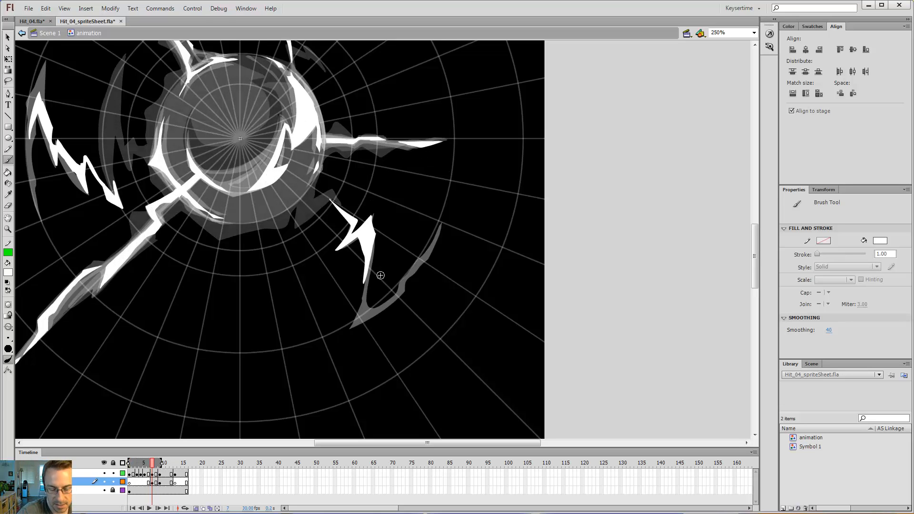
pyautogui.press('.')
pyautogui.press(',')
pyautogui.press('.')
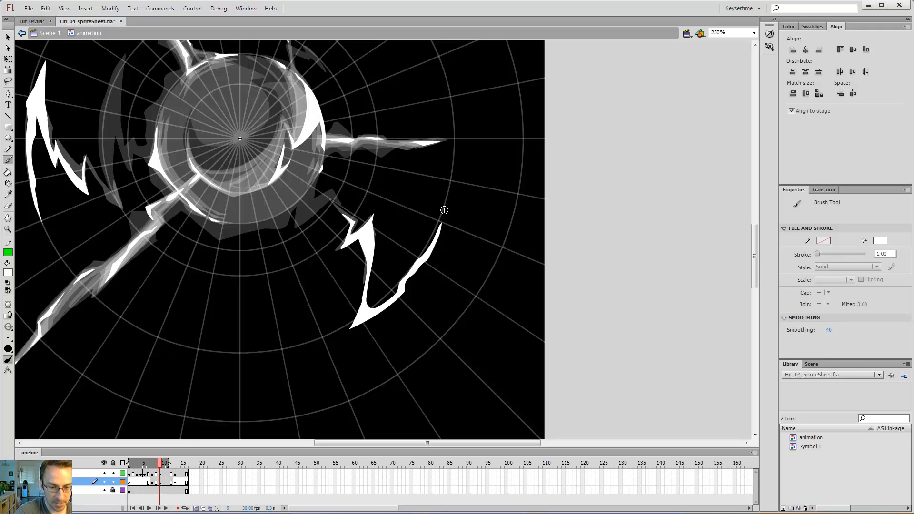
pyautogui.press(',')
pyautogui.press('.')
pyautogui.press(',')
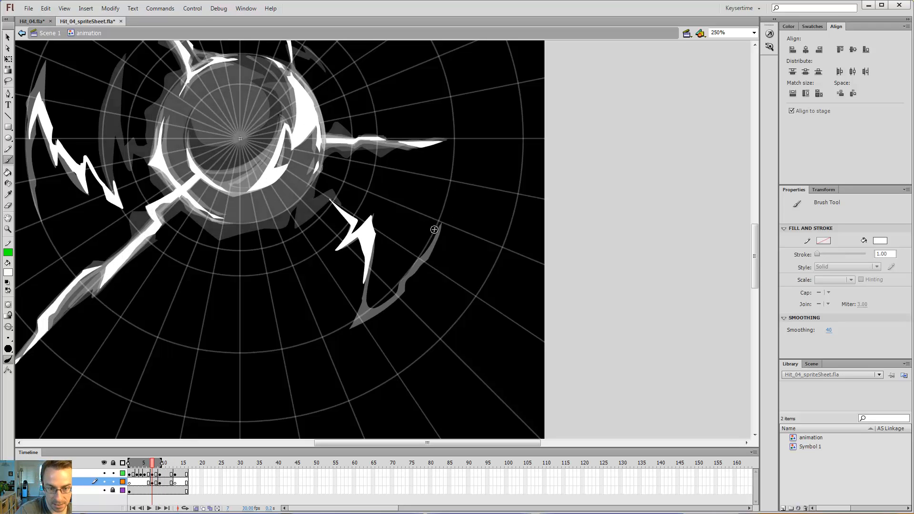
pyautogui.press('.')
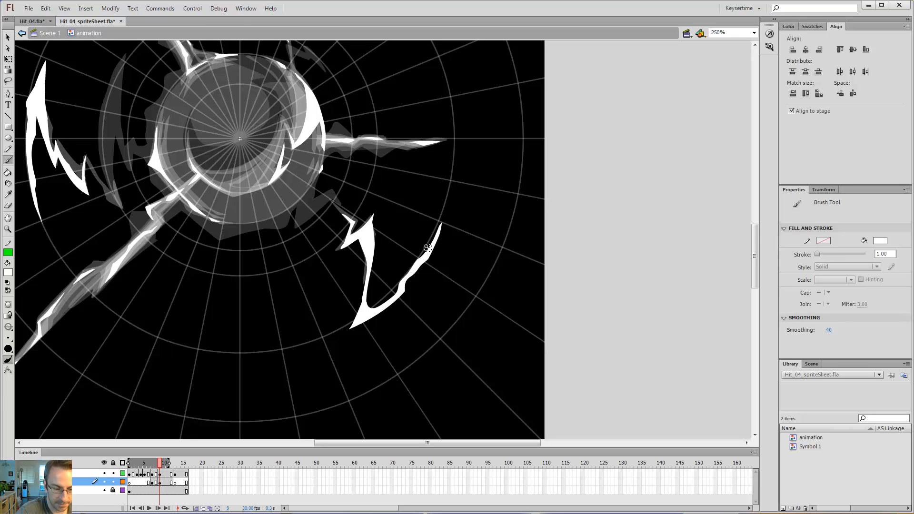
pyautogui.press(',')
pyautogui.press(',')
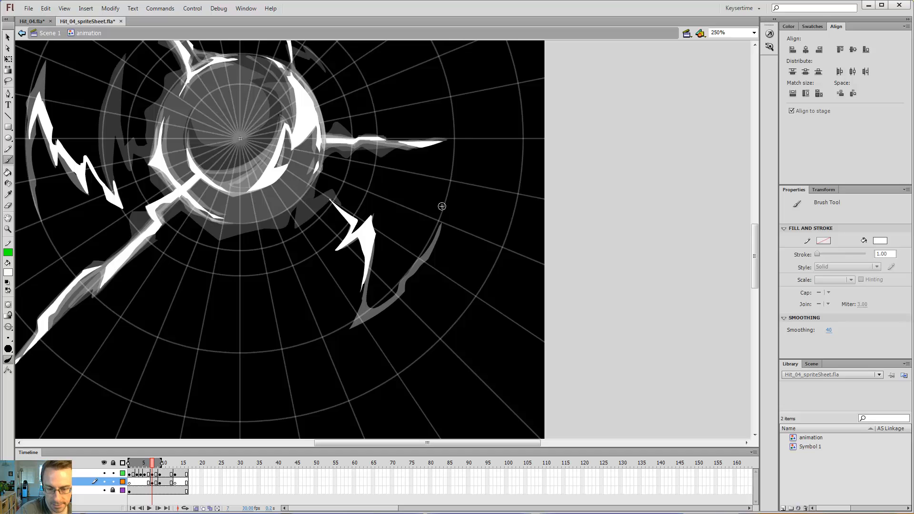
# Brush the outline of a pointed hook below the lower-right shard in frame 7 and fill it white.
pyautogui.hotkey('shift', ',')
pyautogui.hotkey('alt', '.')
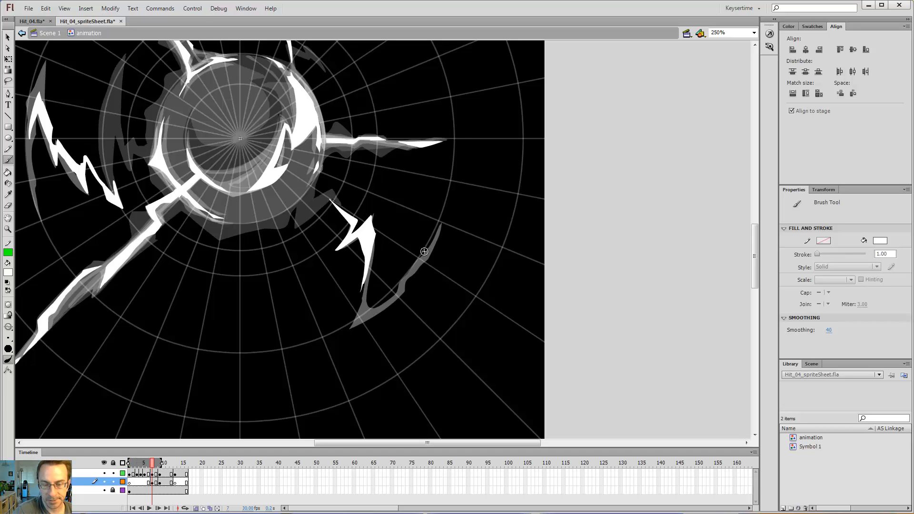
pyautogui.hotkey('alt', ',')
pyautogui.hotkey('alt', '.')
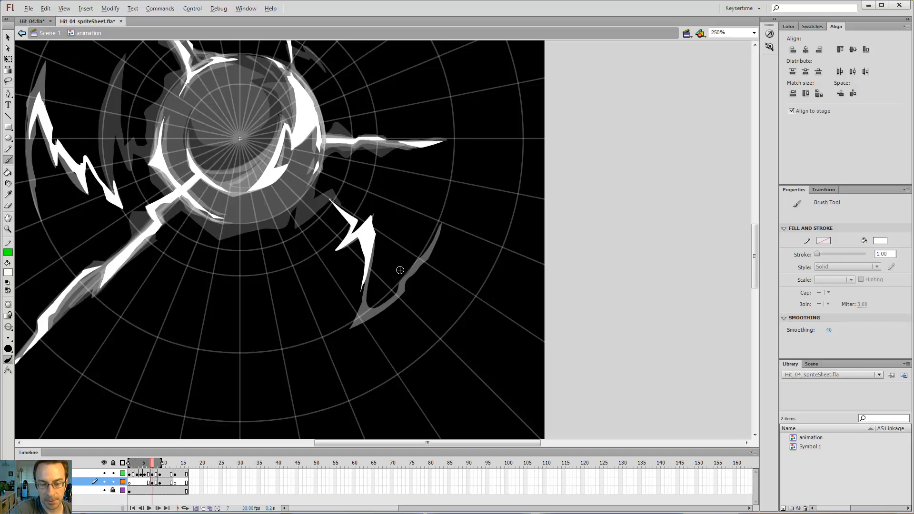
pyautogui.hotkey('alt', '.')
pyautogui.hotkey('alt', ',')
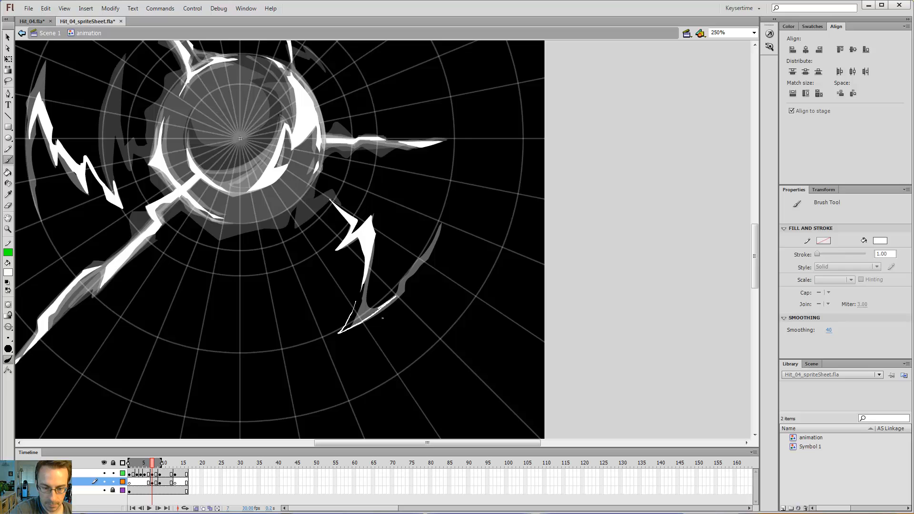
pyautogui.press('k')
pyautogui.click(354, 323)
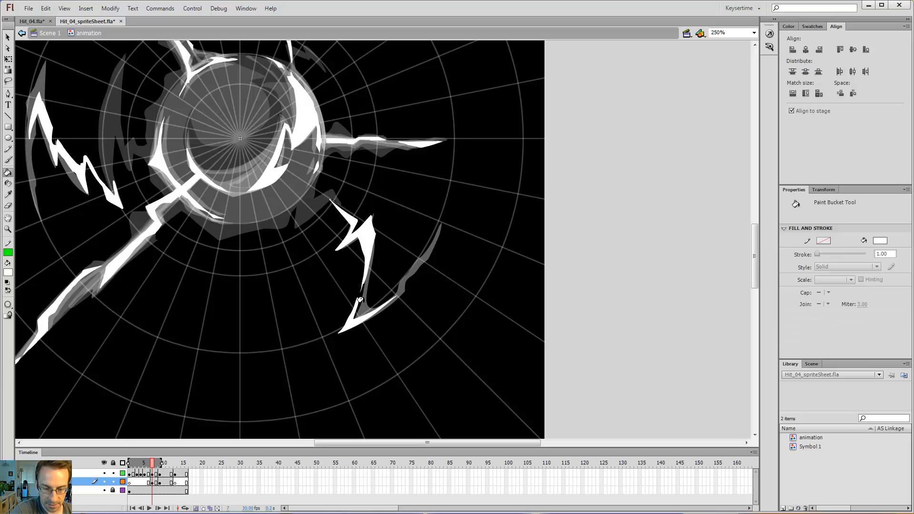
# Trim the hook's outer edge in frame 7 to match frame 9, then join it to the shard's spike with a brushed, filled connection.
pyautogui.hotkey('alt', '.')
pyautogui.hotkey('alt', ',')
pyautogui.press('e')
pyautogui.moveTo(352, 318); pyautogui.dragTo(328, 350)
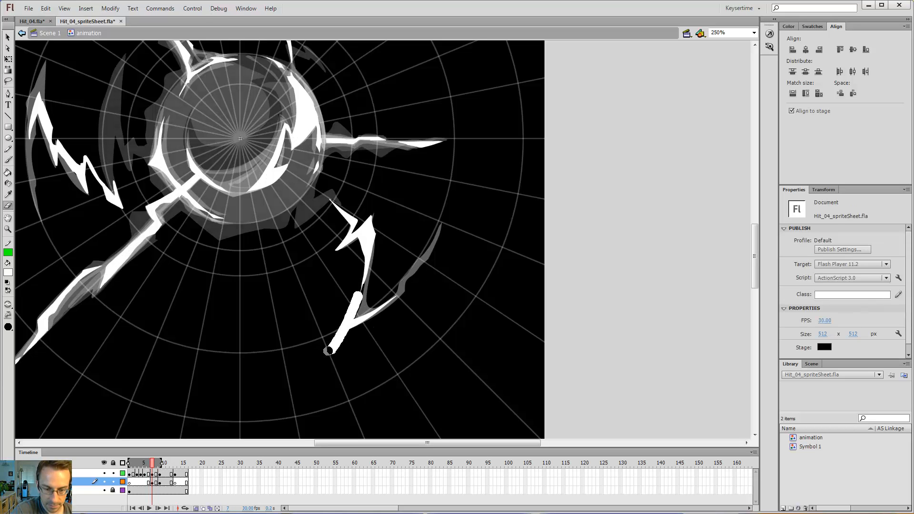
pyautogui.press('b')
pyautogui.moveTo(371, 306); pyautogui.dragTo(360, 267)
pyautogui.press('k')
pyautogui.click(362, 312)
pyautogui.press('e')
# Step back to frame 1 and forward through frame 9 to check the lower-right shard's motion.
pyautogui.press(',')
pyautogui.press(',')
pyautogui.press(',')
pyautogui.press(',')
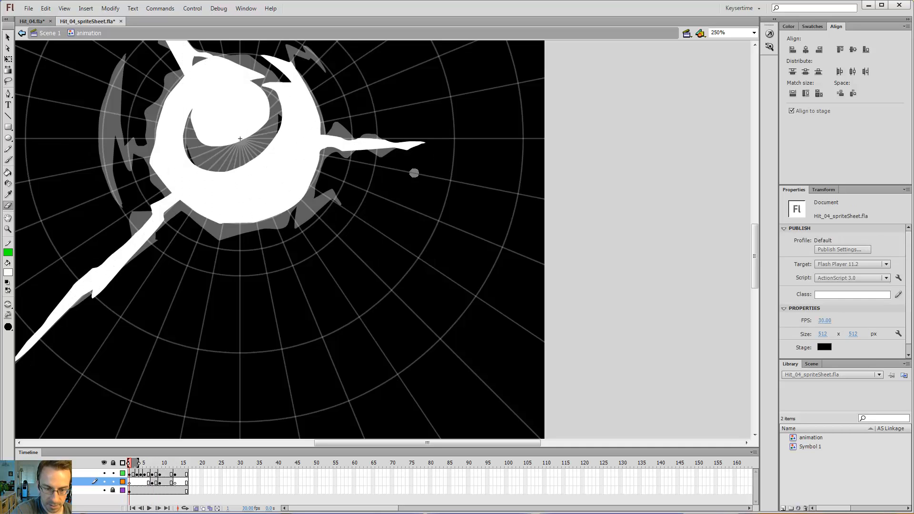
pyautogui.press('.')
pyautogui.press('.')
pyautogui.press('.')
pyautogui.press('.')
pyautogui.press('.')
pyautogui.press('.')
pyautogui.press(',')
pyautogui.press(',')
# Refine the hook's inner edge in frame 7 and brush its curved arm further up along the onion-skinned shard.
pyautogui.press('b')
pyautogui.moveTo(376, 312); pyautogui.dragTo(368, 314)
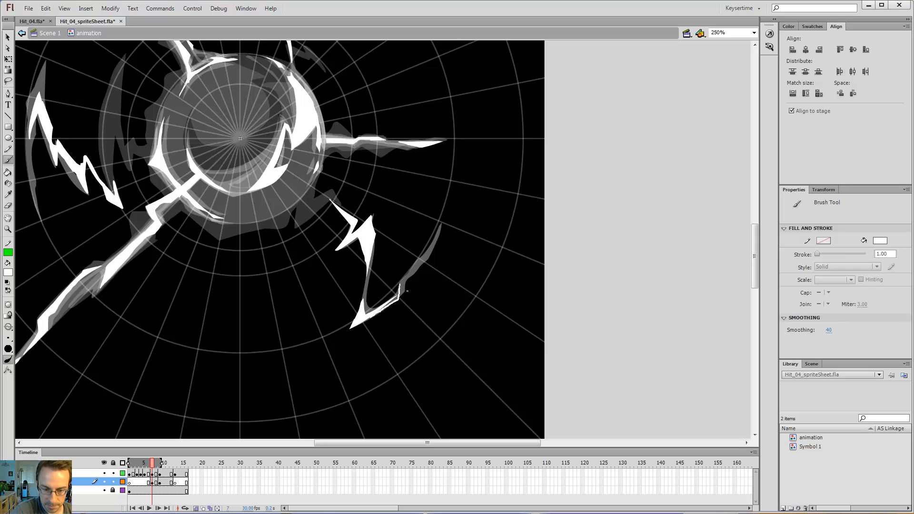
pyautogui.moveTo(393, 299)
pyautogui.mouseDown()
pyautogui.moveTo(400, 268)
pyautogui.moveTo(406, 281)
pyautogui.mouseUp()
pyautogui.press('e')
# Step through the whole animation's frames to review the movement of all the shards, and test the movie.
pyautogui.hotkey('ctrl', '-')
pyautogui.press(',')
pyautogui.press(',')
pyautogui.press(',')
pyautogui.press(',')
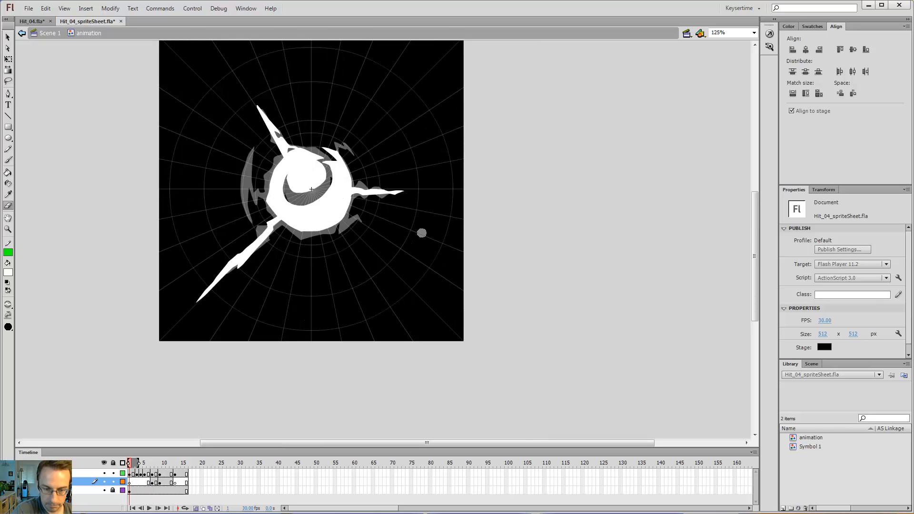
pyautogui.press('.')
pyautogui.press('.')
pyautogui.press('.')
pyautogui.press('.')
pyautogui.press('.')
pyautogui.press('.')
pyautogui.press(',')
pyautogui.press(',')
pyautogui.press('.')
pyautogui.press('.')
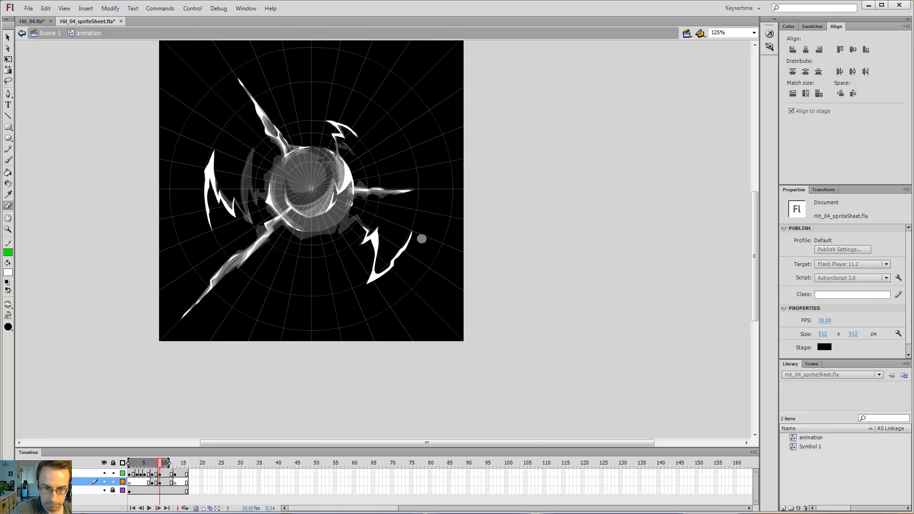
pyautogui.press('.')
pyautogui.press('.')
pyautogui.press('.')
pyautogui.press('.')
pyautogui.press(',')
pyautogui.press(',')
pyautogui.press(',')
pyautogui.press(',')
pyautogui.hotkey('ctrl', 'Return')
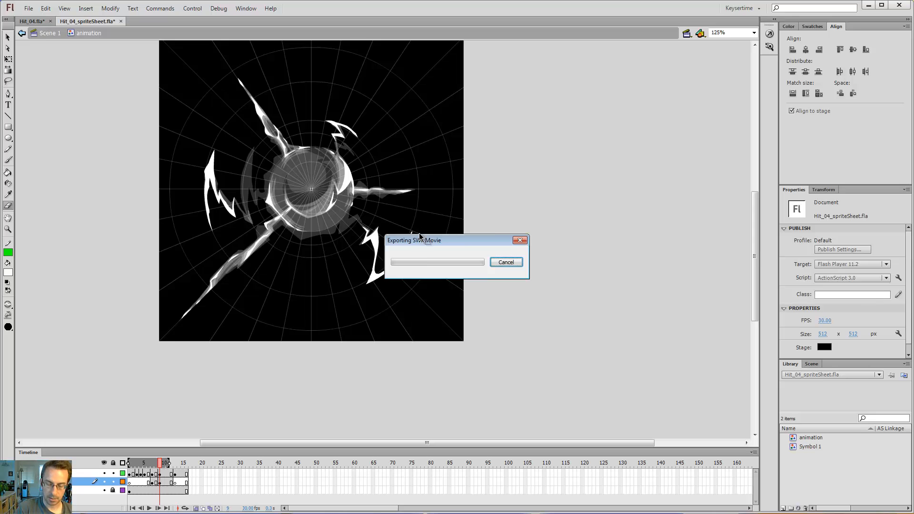